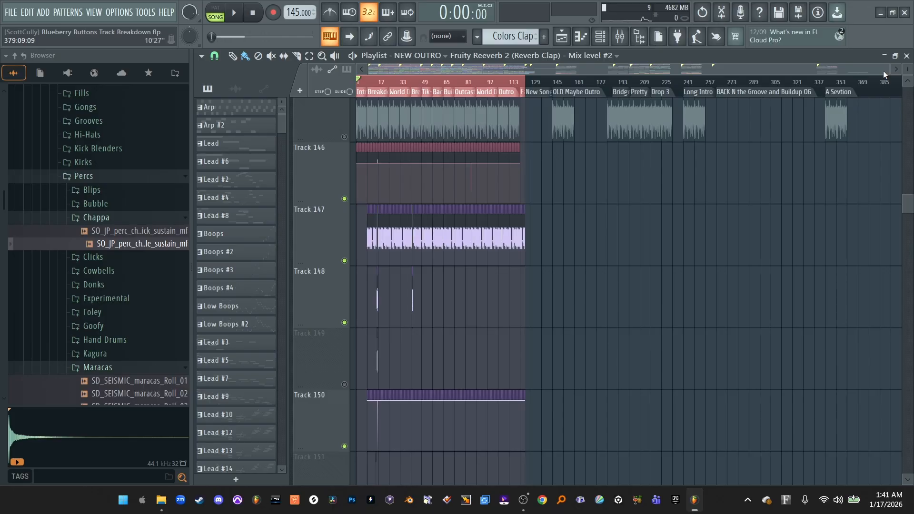
# Look over the playlist arrangement's sections and tracks, from the full timeline down to the Intro and Breakdown
pyautogui.moveTo(889, 70); pyautogui.dragTo(519, 57)
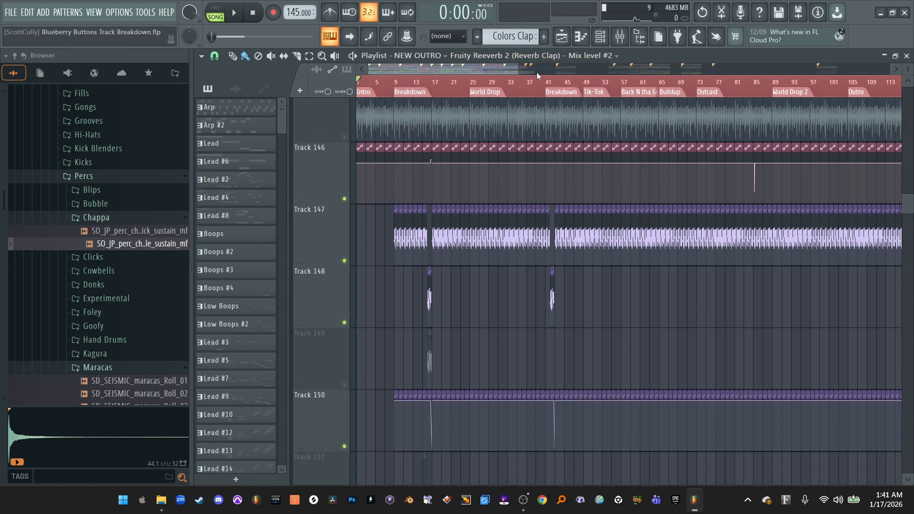
pyautogui.moveTo(519, 67); pyautogui.dragTo(600, 66)
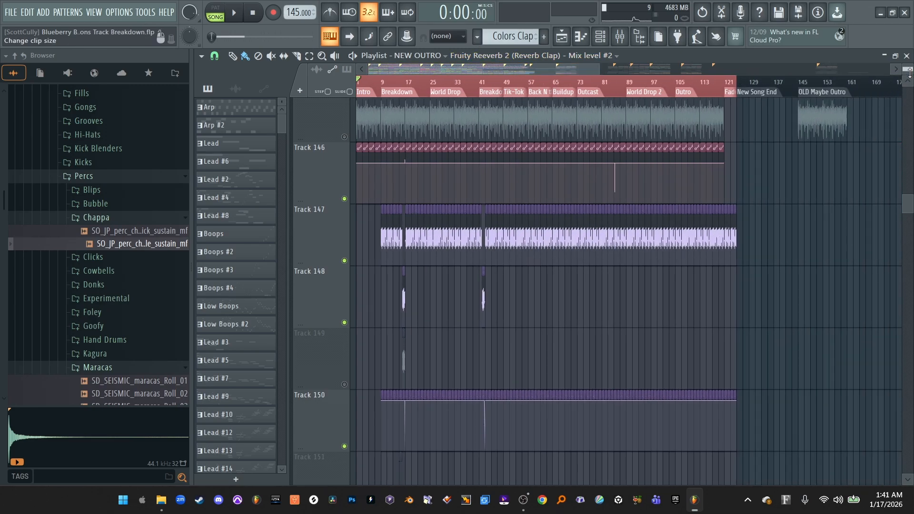
pyautogui.moveTo(908, 69); pyautogui.dragTo(908, 82)
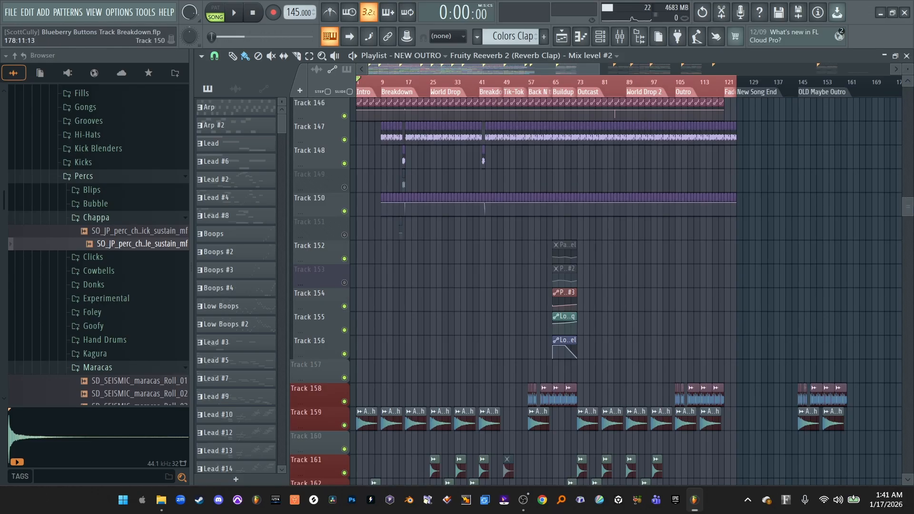
pyautogui.moveTo(909, 210); pyautogui.dragTo(601, 65)
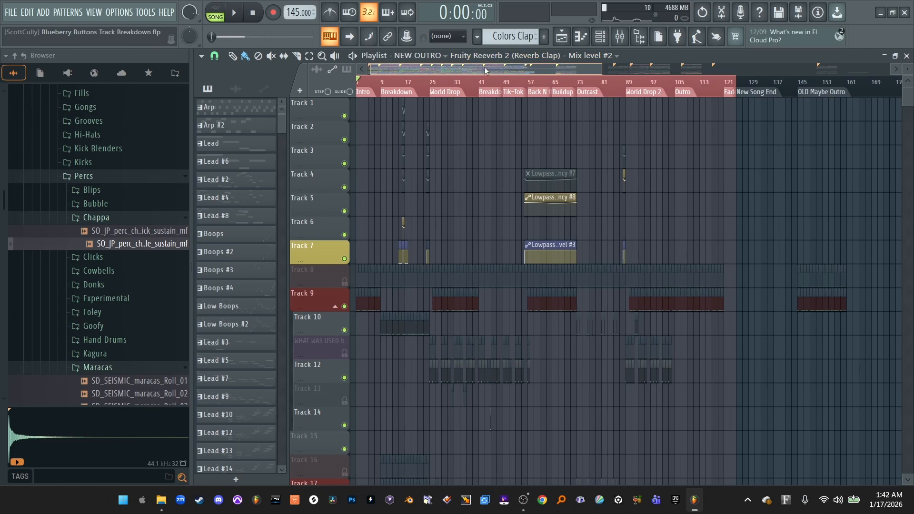
pyautogui.moveTo(484, 67); pyautogui.dragTo(681, 71)
pyautogui.moveTo(907, 99); pyautogui.dragTo(906, 410)
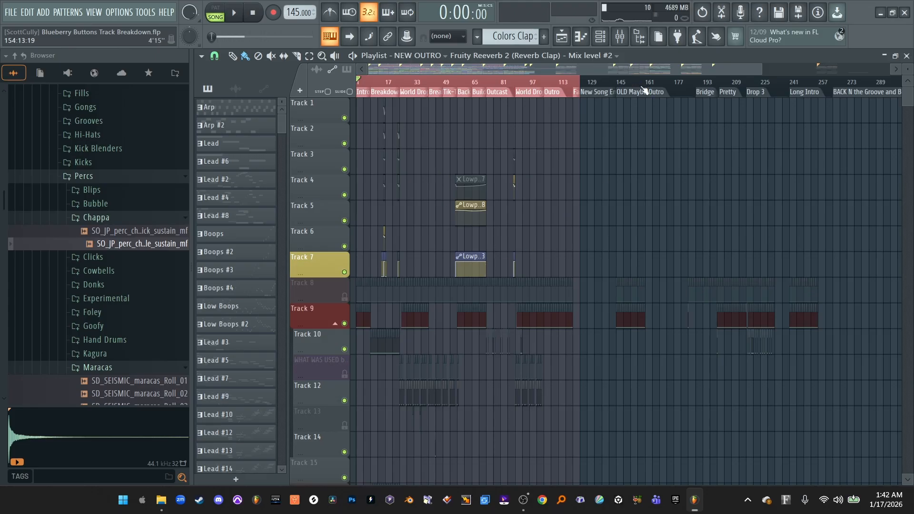
pyautogui.moveTo(760, 69); pyautogui.dragTo(543, 69)
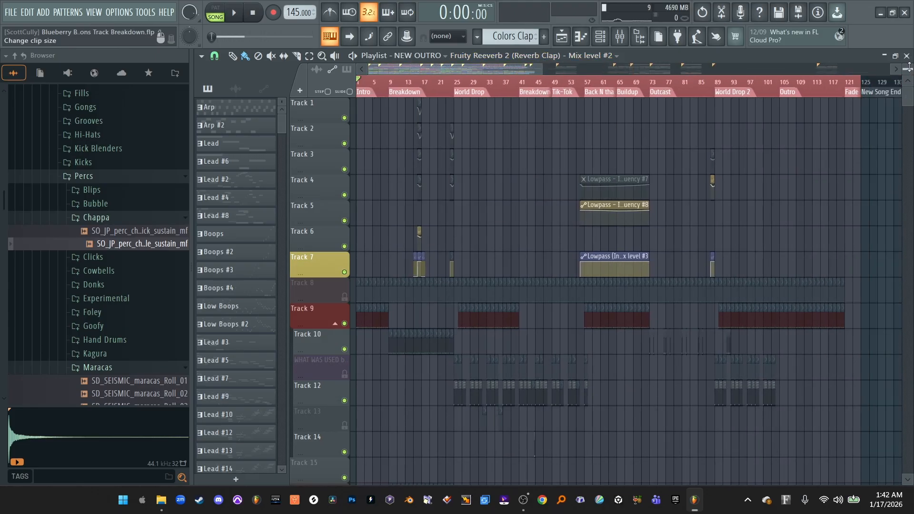
pyautogui.moveTo(542, 70); pyautogui.dragTo(412, 69)
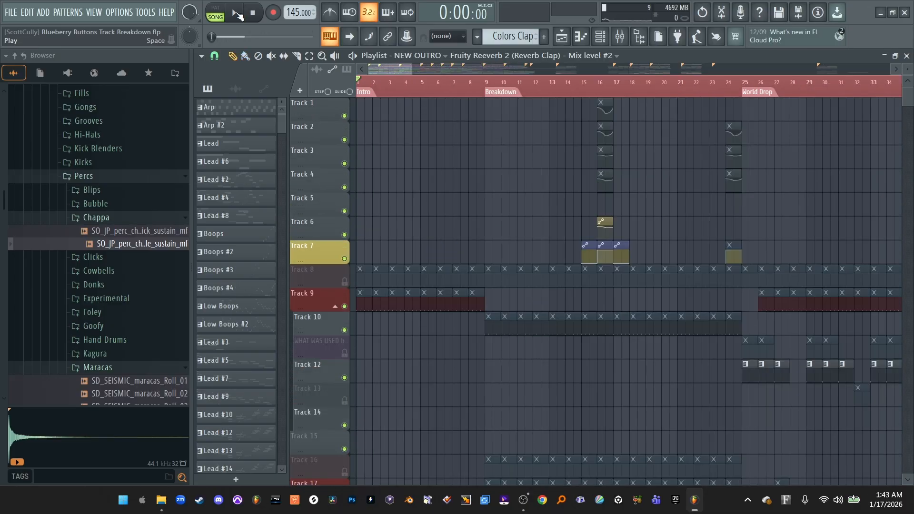
# Play the song from the start of the Intro while examining the track stack down to the tracks around 290
pyautogui.click(238, 15)
pyautogui.scroll(-8, 435, 195)
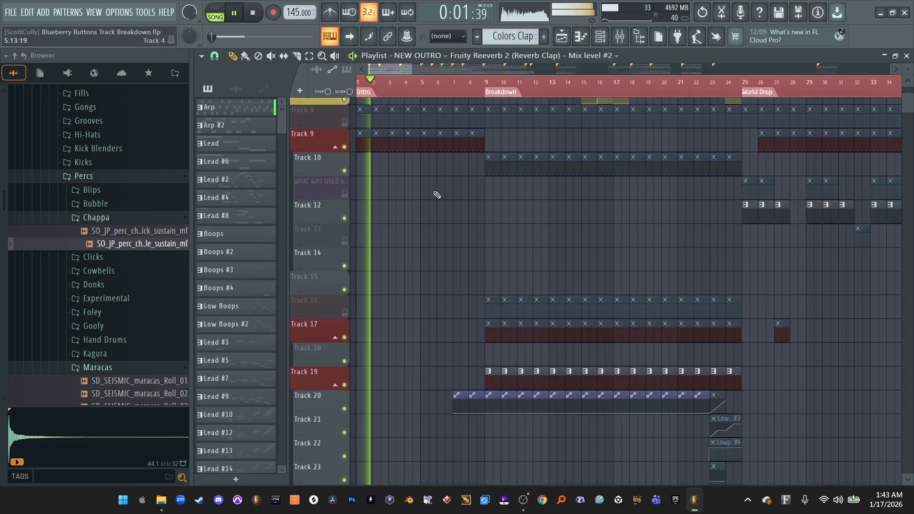
pyautogui.scroll(-20, 437, 195)
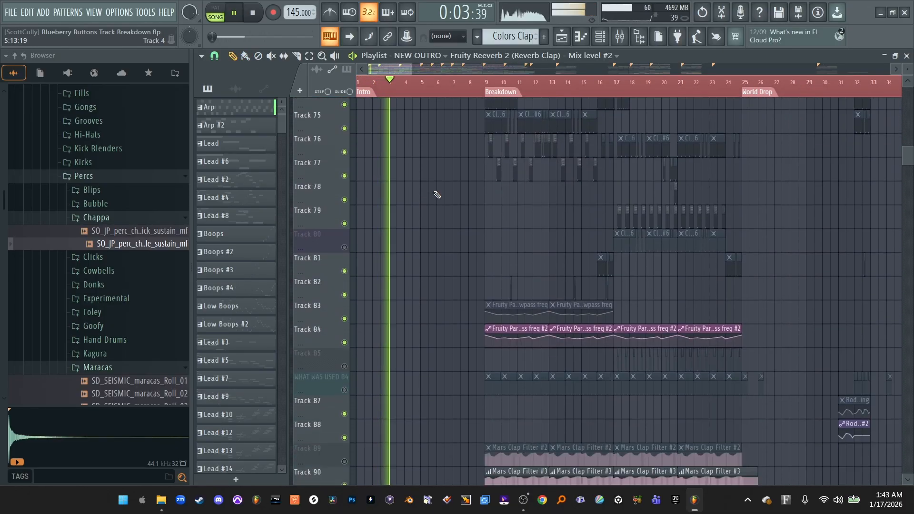
pyautogui.scroll(-20, 437, 195)
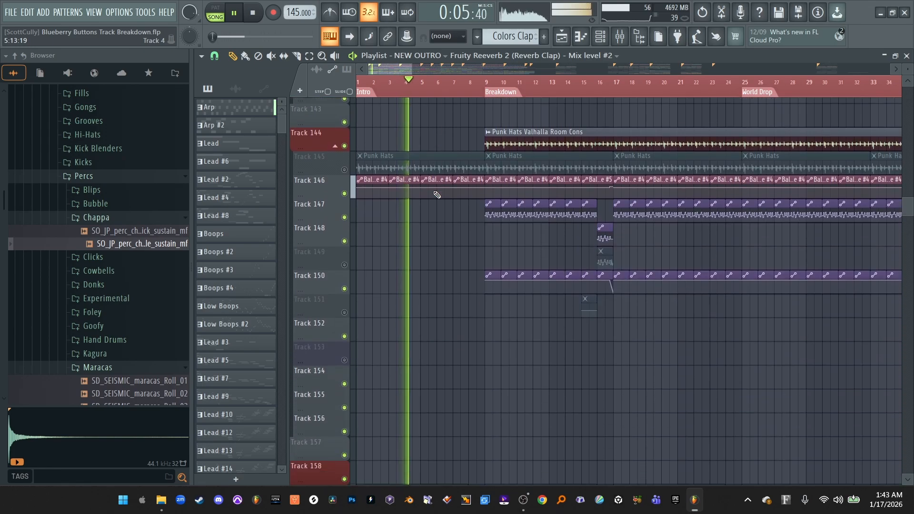
pyautogui.scroll(-15, 437, 194)
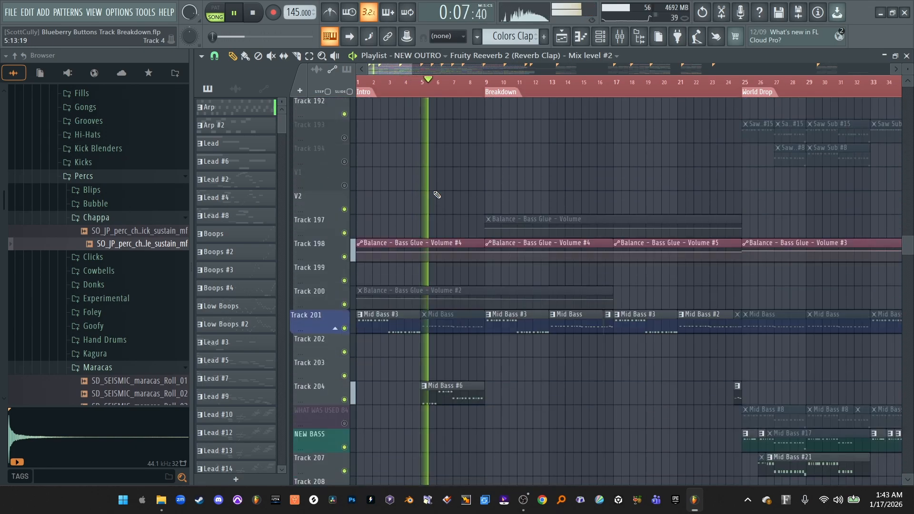
pyautogui.scroll(-13, 437, 195)
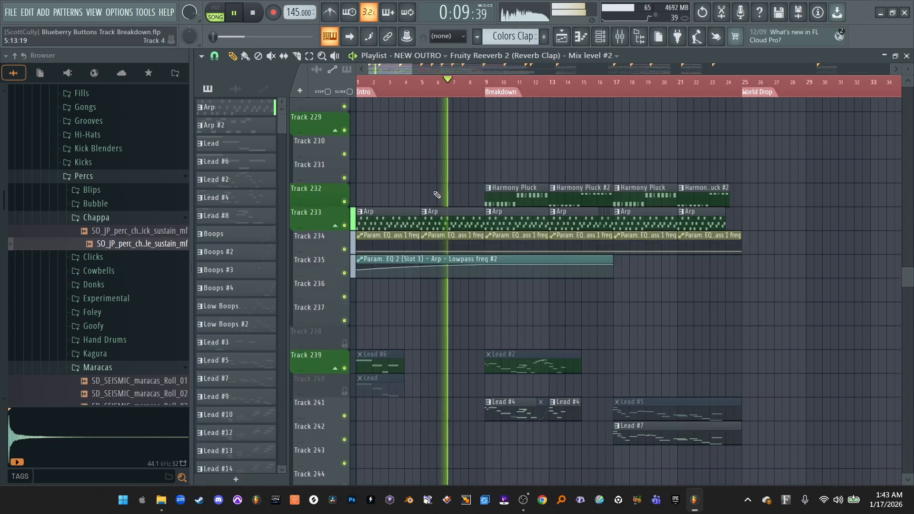
pyautogui.scroll(-15, 437, 195)
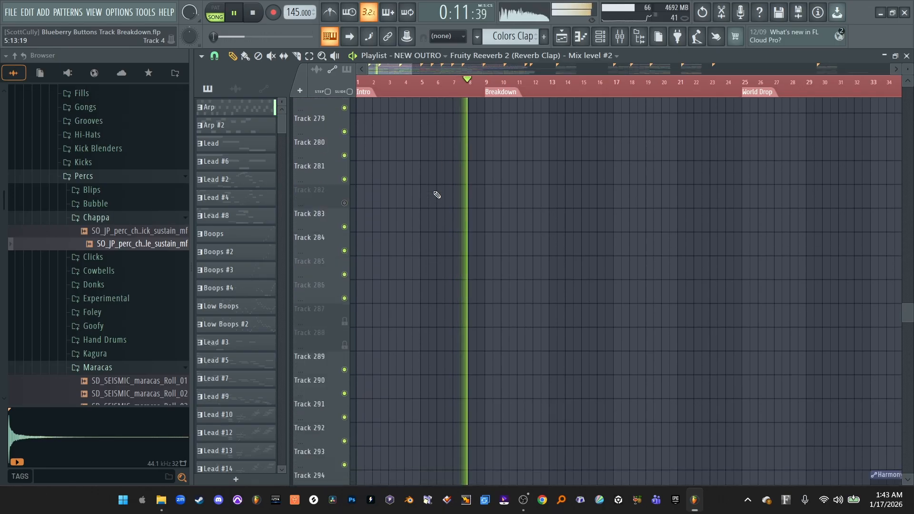
pyautogui.scroll(20, 437, 195)
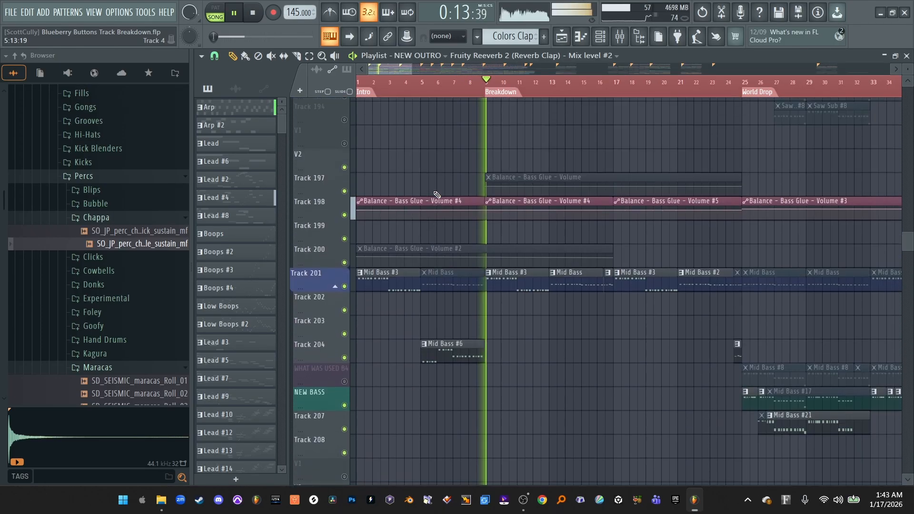
pyautogui.press('space')
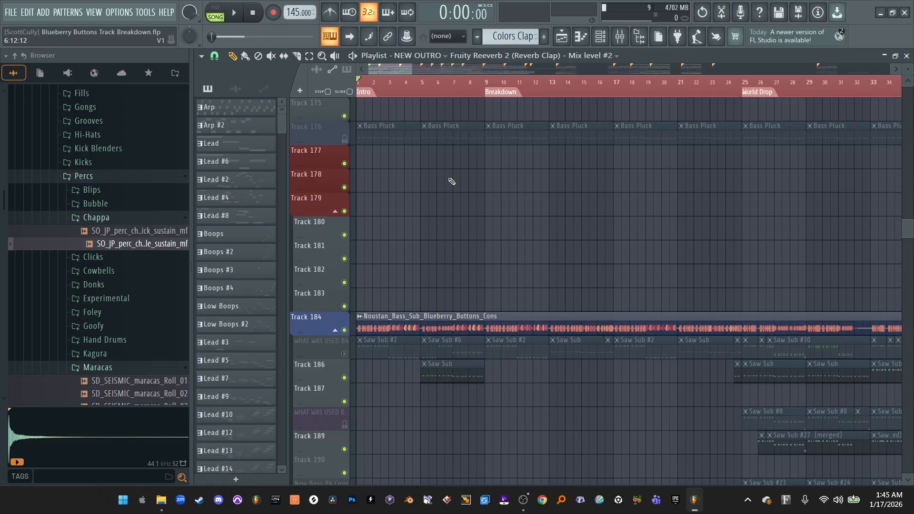
# Replay the Intro from bar 1 while examining its crash, sub bass, mid bass and bass automation tracks
pyautogui.scroll(2, 420, 219)
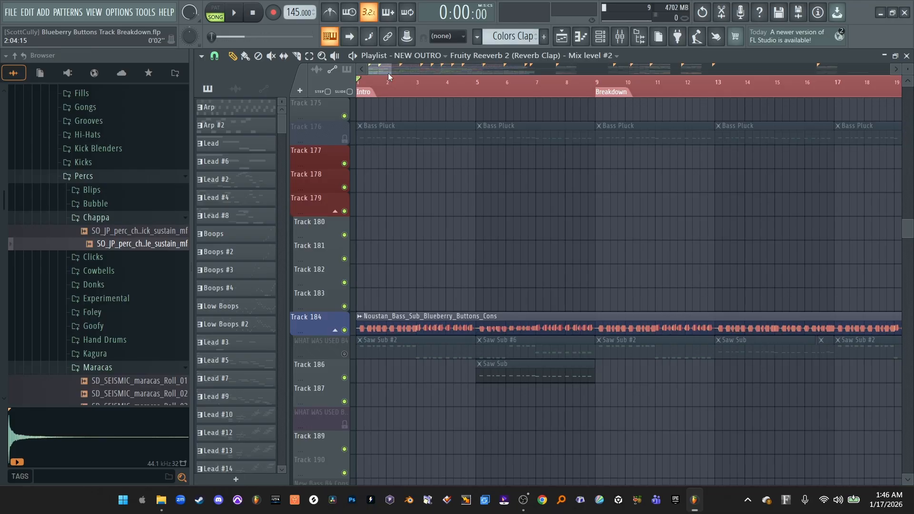
pyautogui.scroll(1, 388, 75)
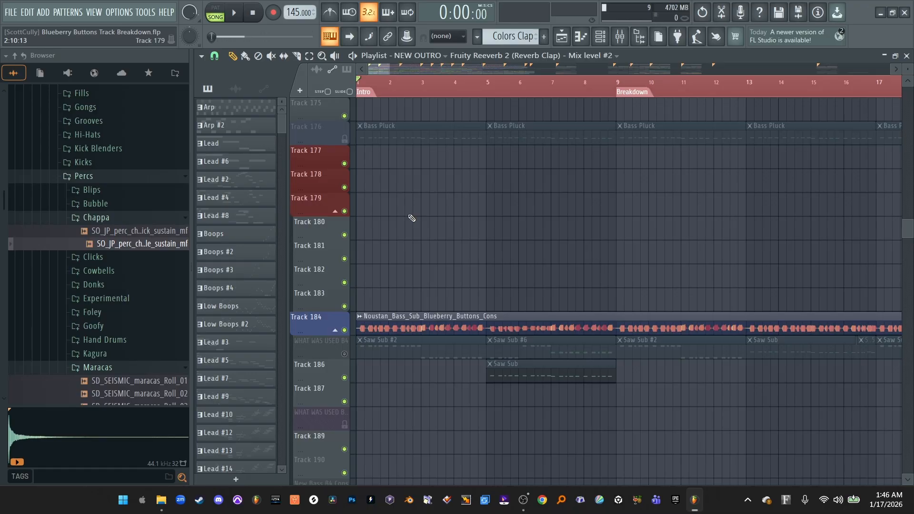
pyautogui.keyDown('ctrl'); pyautogui.scroll(3, 412, 218); pyautogui.keyUp('ctrl')
pyautogui.scroll(5, 377, 204)
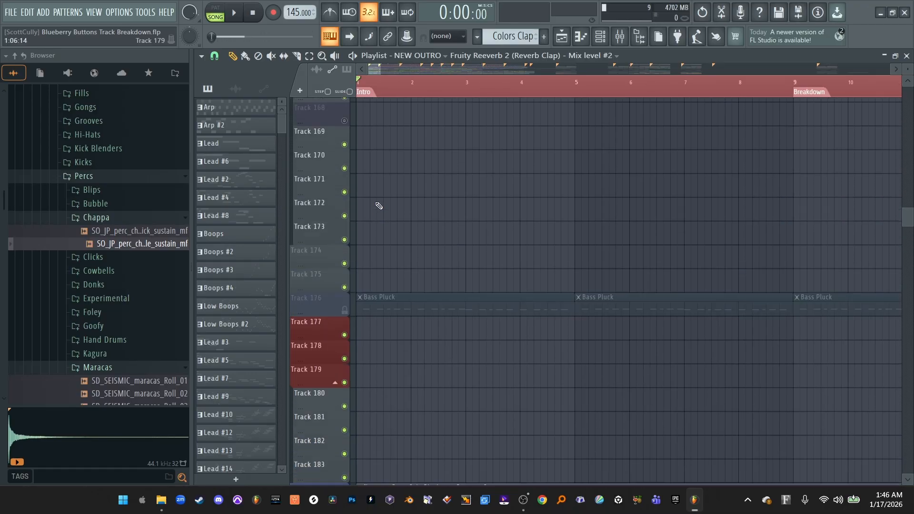
pyautogui.press('space')
pyautogui.scroll(-1, 376, 205)
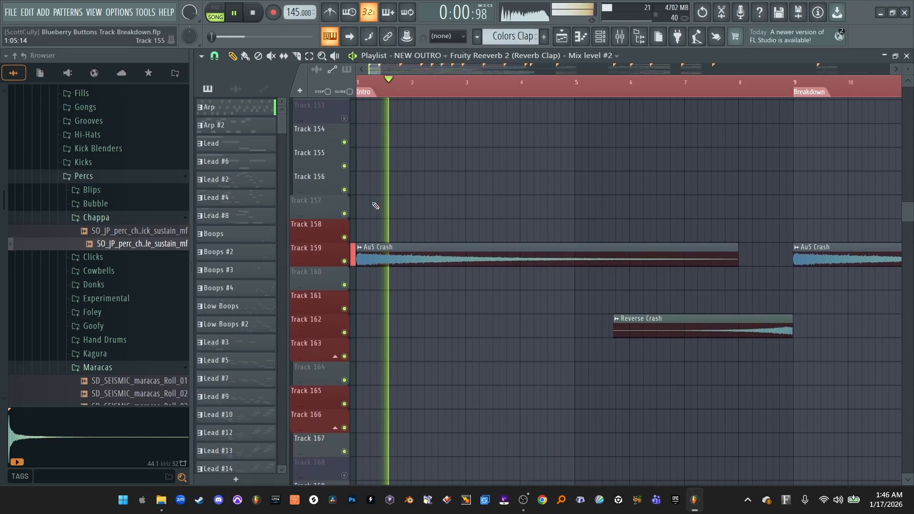
pyautogui.scroll(-2, 376, 205)
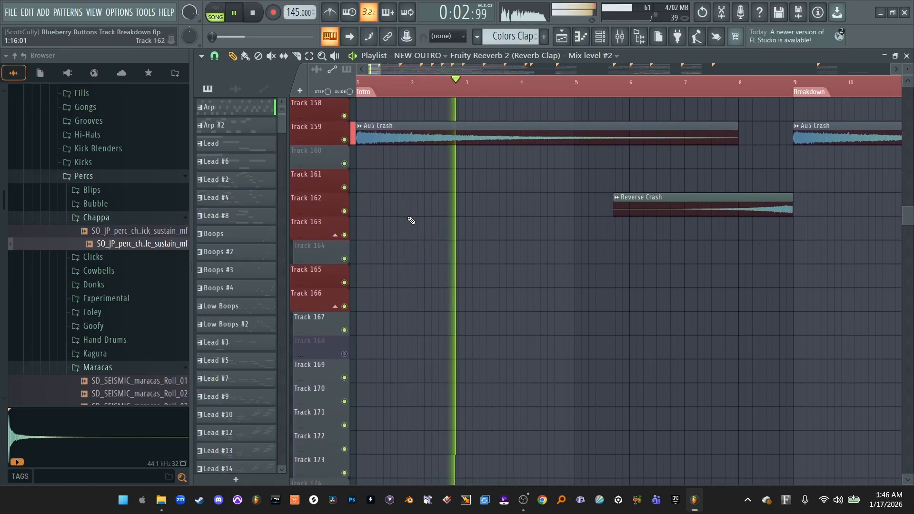
pyautogui.scroll(1, 411, 220)
pyautogui.scroll(1, 411, 220)
pyautogui.scroll(-10, 410, 221)
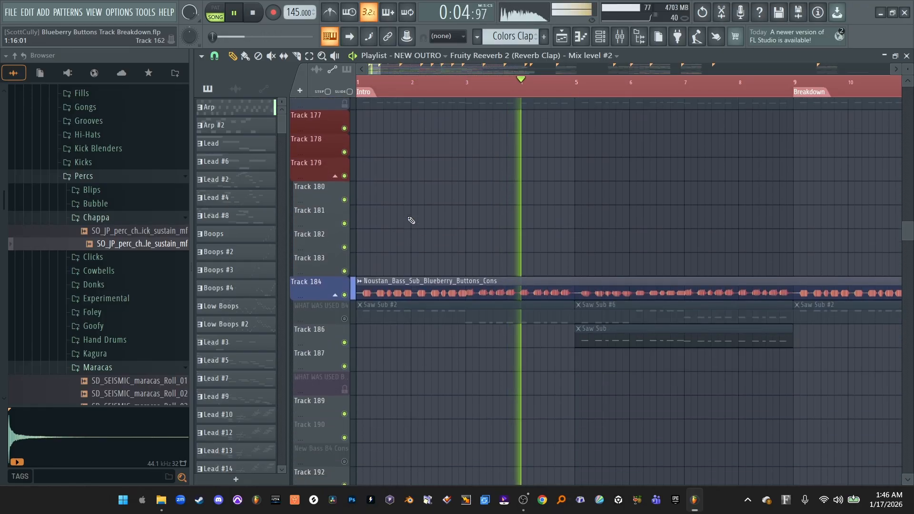
pyautogui.scroll(-2, 411, 220)
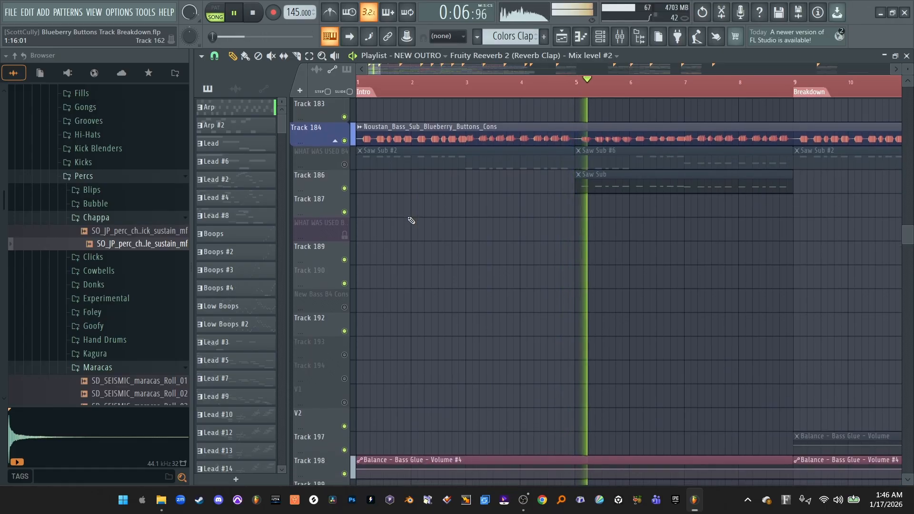
pyautogui.scroll(-5, 411, 220)
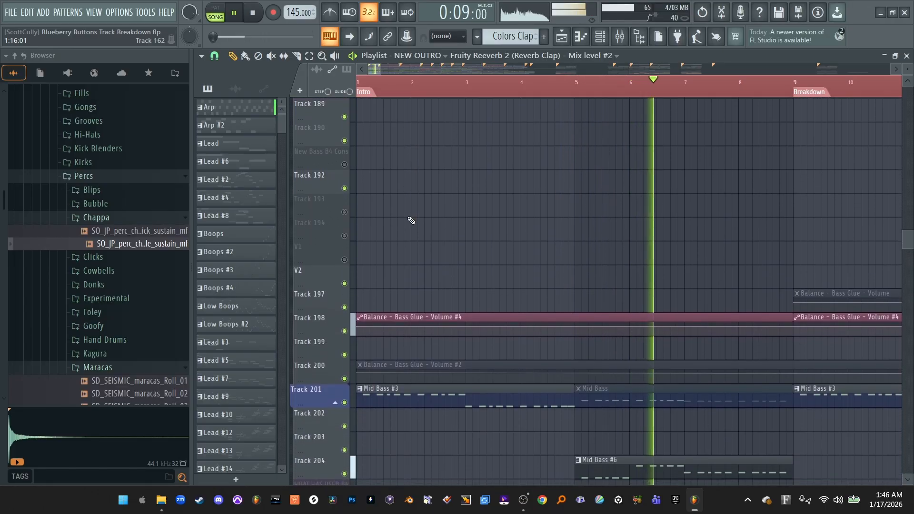
pyautogui.scroll(-6, 411, 220)
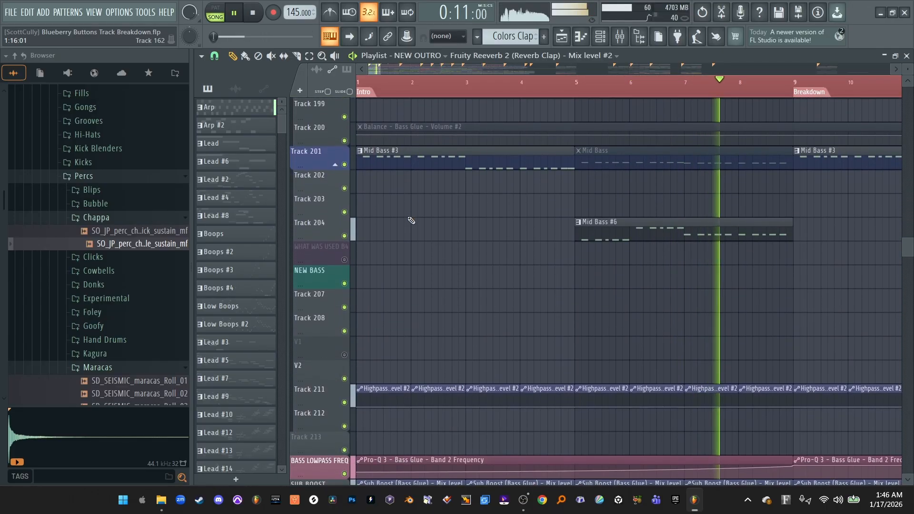
pyautogui.scroll(-2, 411, 221)
pyautogui.scroll(3, 411, 220)
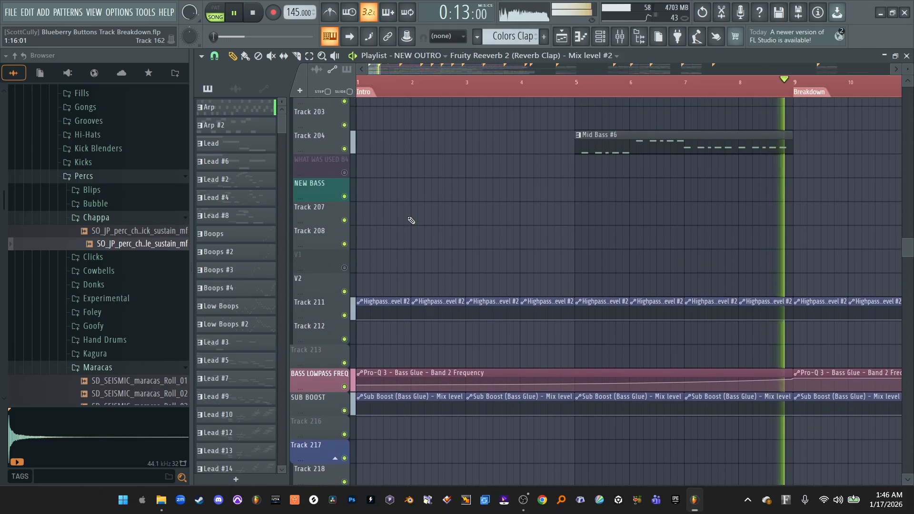
pyautogui.press('space')
# Solo the Au5 Crash mixer track and listen to it from the start of the Intro
pyautogui.scroll(4, 411, 220)
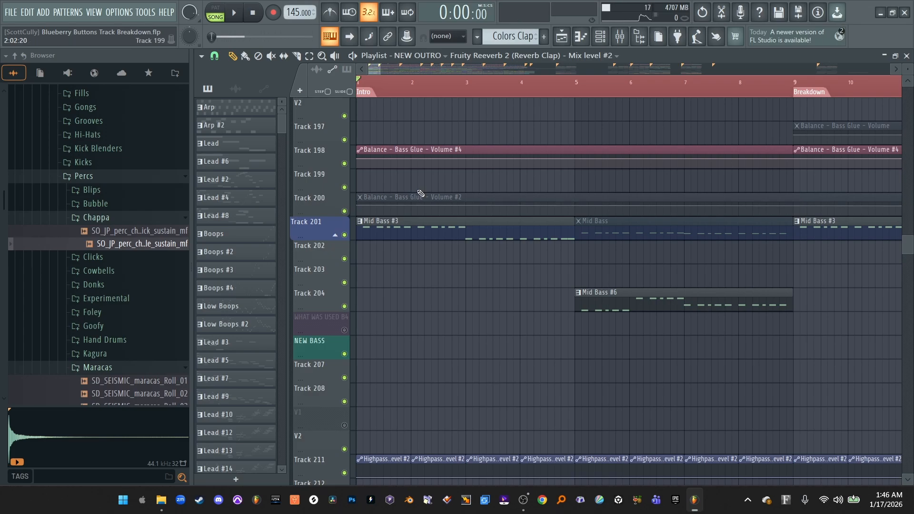
pyautogui.scroll(15, 421, 193)
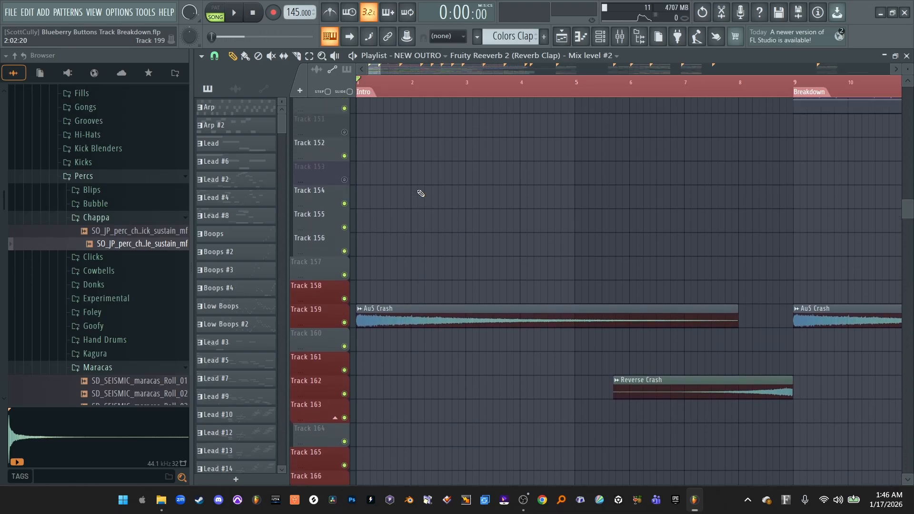
pyautogui.scroll(1, 421, 193)
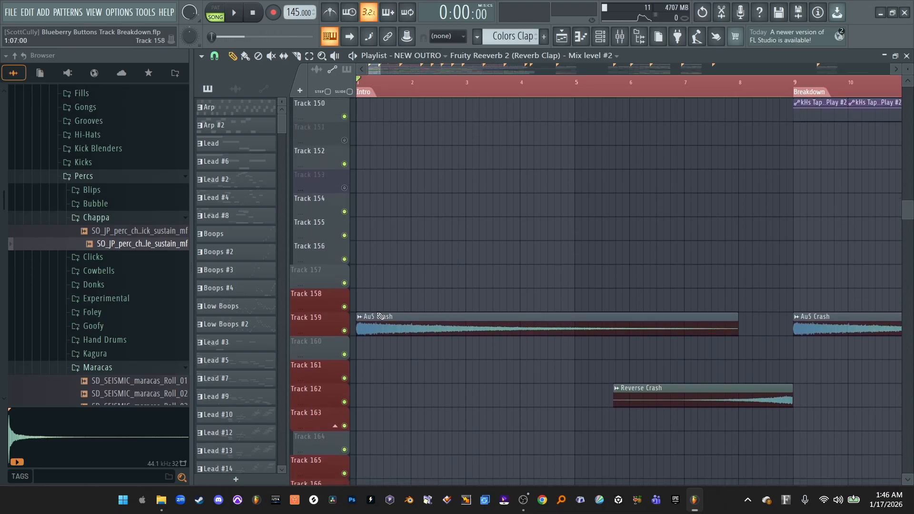
pyautogui.click(621, 38)
pyautogui.click(394, 116)
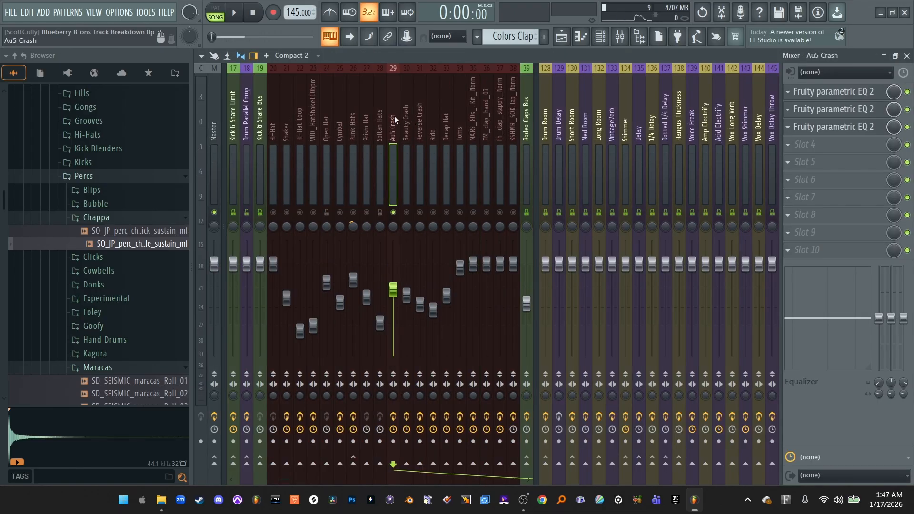
pyautogui.press('space')
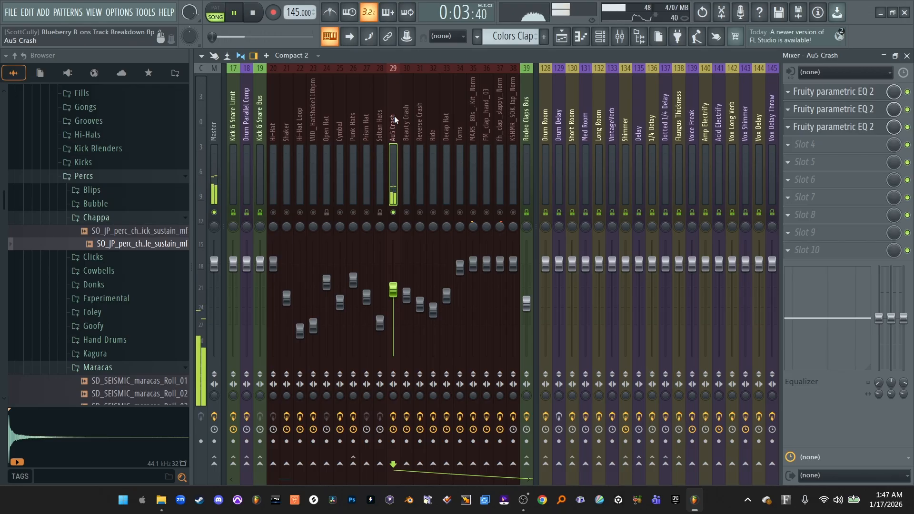
pyautogui.press('space')
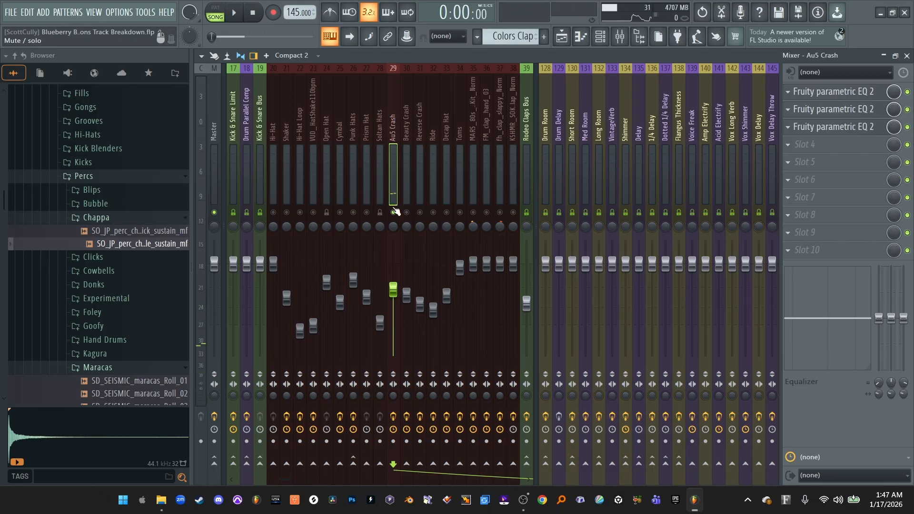
# Listen to the Intro with the Au5 Crash mixer track unsoloed and muted, and unmute it before returning to the playlist
pyautogui.rightClick(393, 213)
pyautogui.click(393, 213)
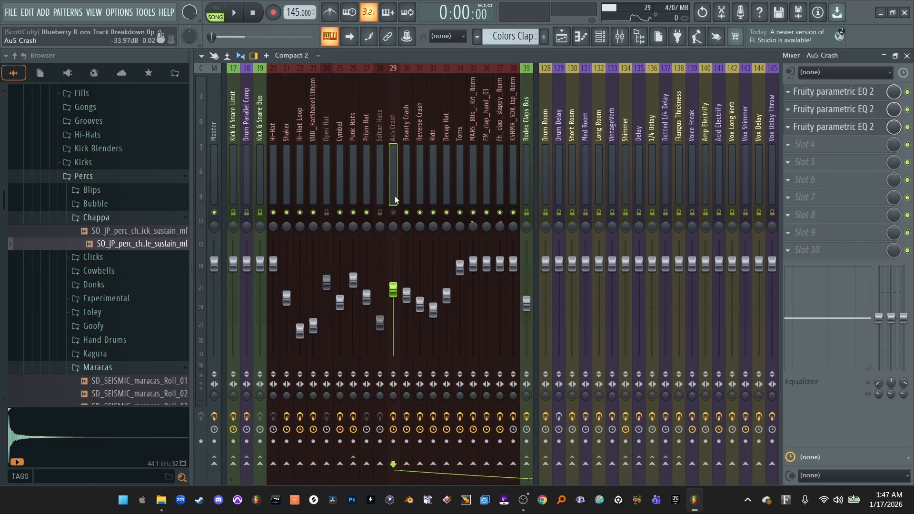
pyautogui.press('space')
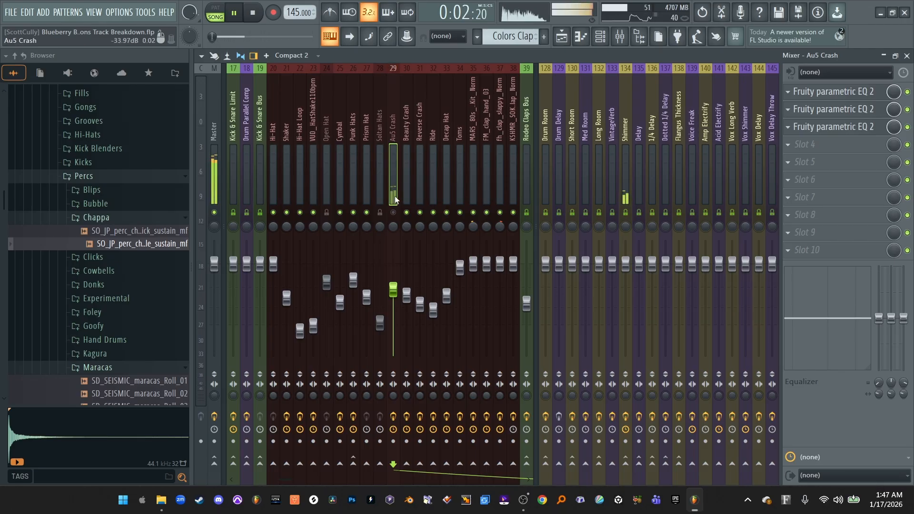
pyautogui.press('space')
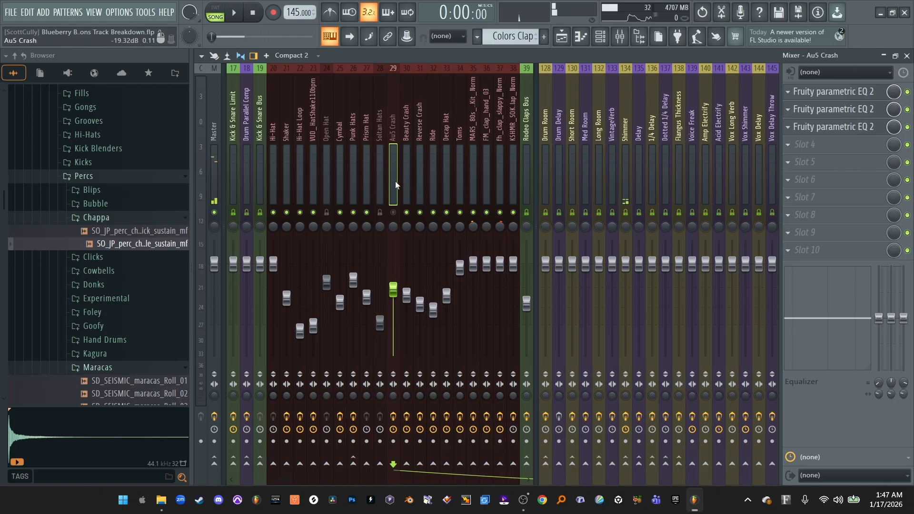
pyautogui.click(394, 212)
pyautogui.press('F5')
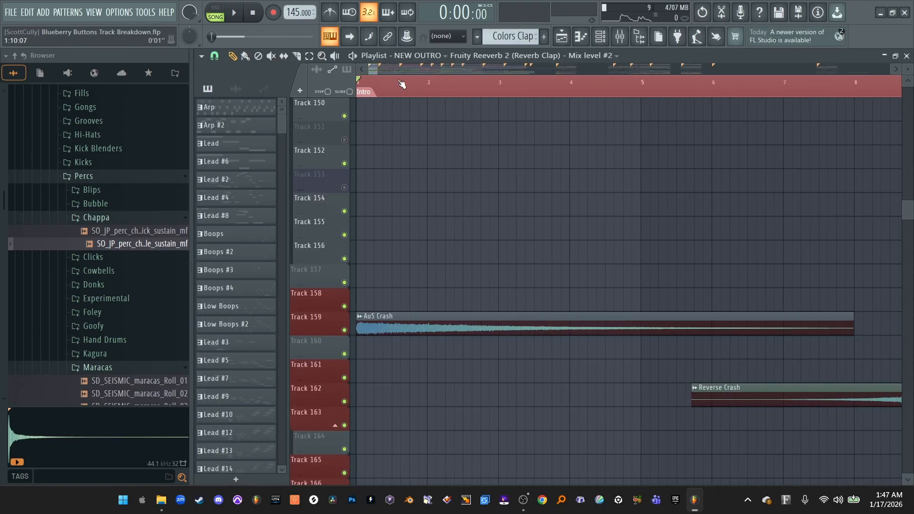
# Open SPAN on the mixer's Master track and play the Intro repeatedly from the start while watching the spectrum
pyautogui.click(620, 36)
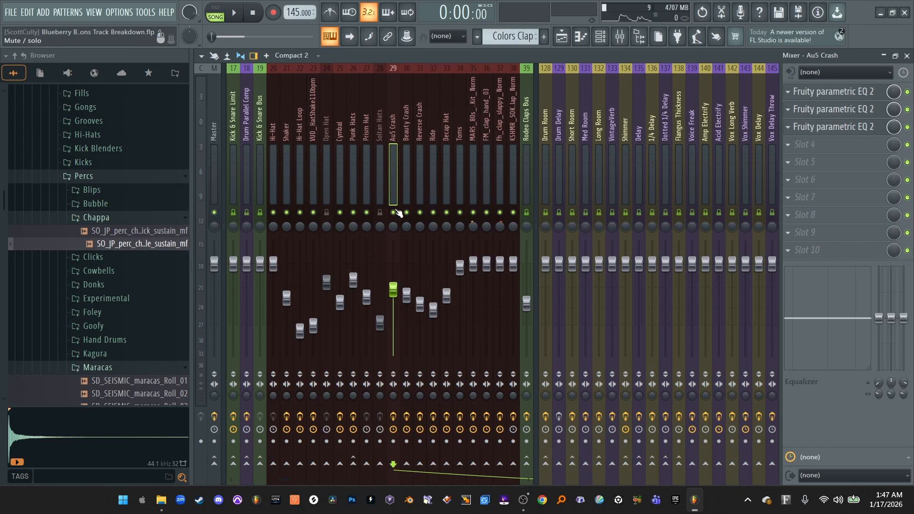
pyautogui.click(216, 148)
pyautogui.click(844, 248)
pyautogui.press('space')
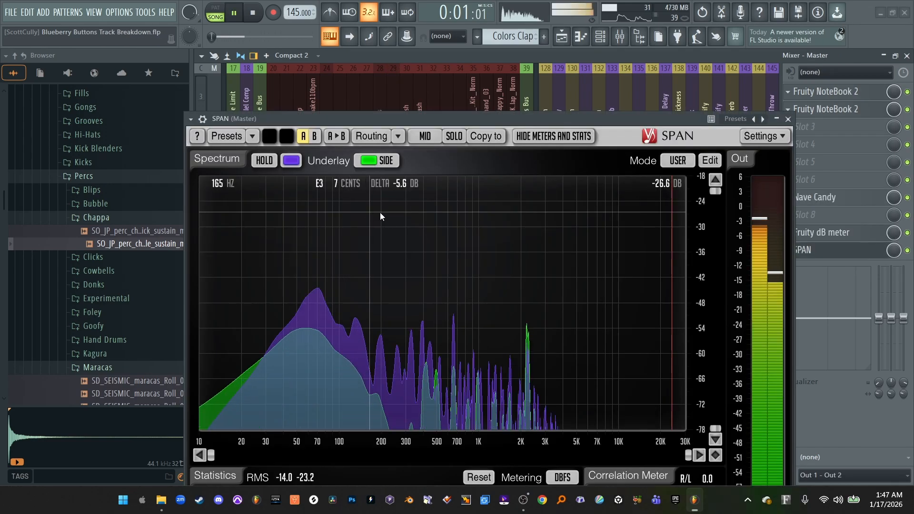
pyautogui.press('space')
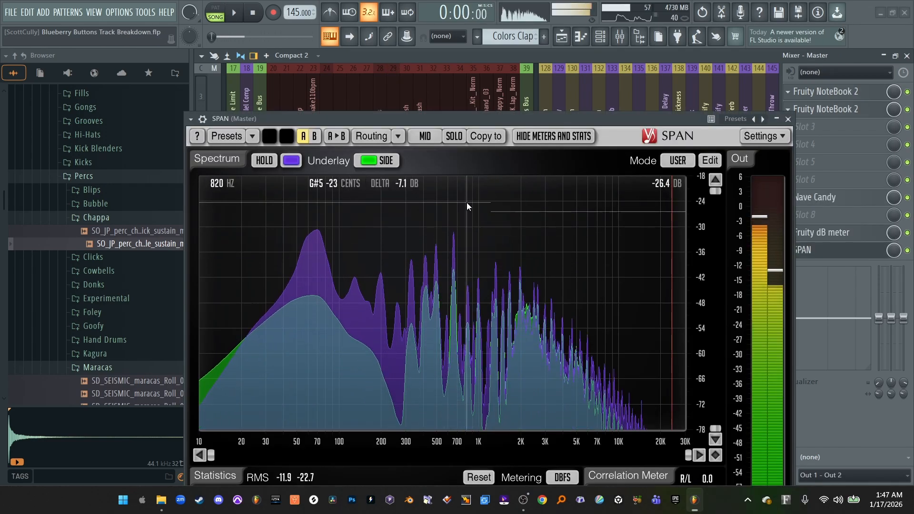
pyautogui.moveTo(398, 121); pyautogui.dragTo(413, 110)
pyautogui.press('space')
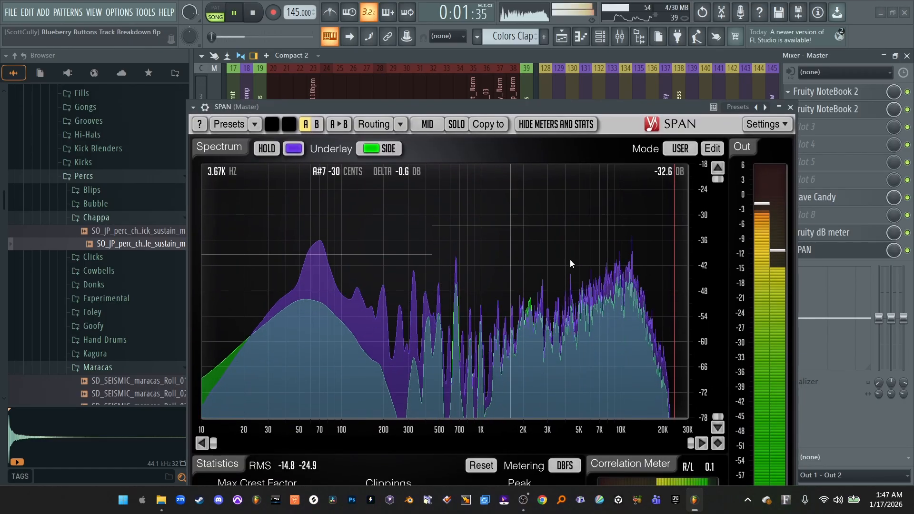
pyautogui.press('space')
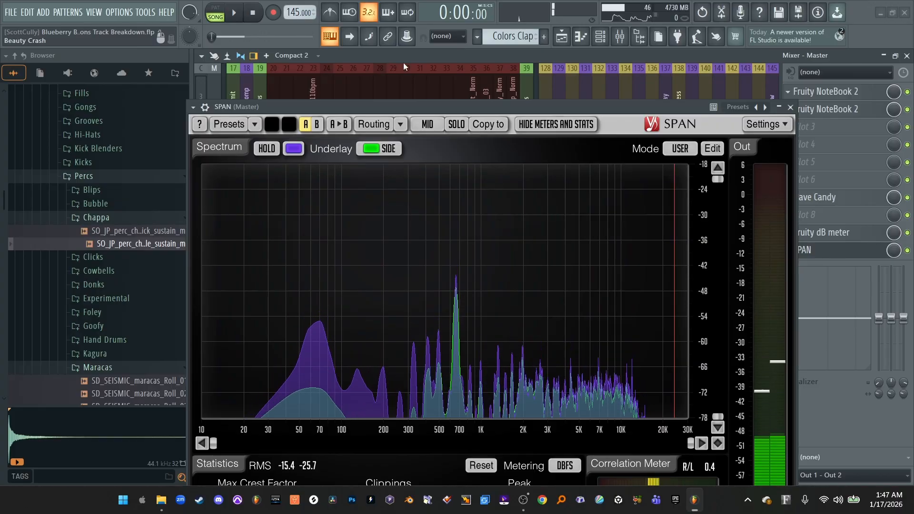
# Select the Noustan_Bass_Sub_Blueberry_Buttons_Cons clip on Track 184 in the playlist and save the project
pyautogui.press('F5')
pyautogui.scroll(-10, 328, 285)
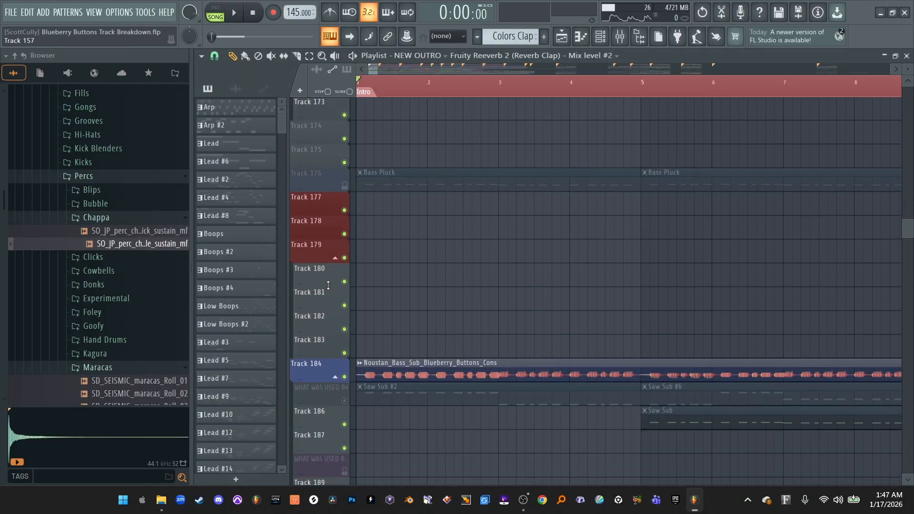
pyautogui.scroll(-2, 328, 285)
pyautogui.click(405, 230)
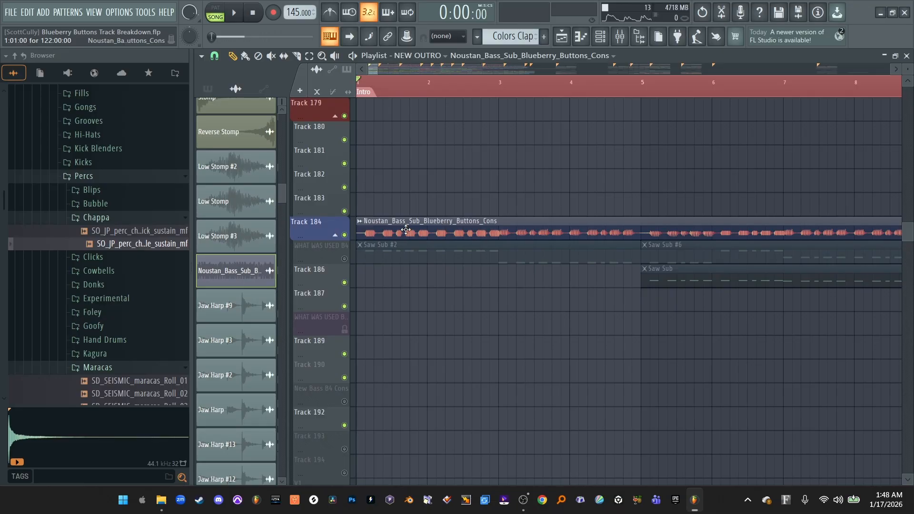
pyautogui.hotkey('ctrl', 's')
# Play the Intro from bar 1 with the sub bass copy on Track 183 active and Track 184 muted
pyautogui.scroll(3, 378, 71)
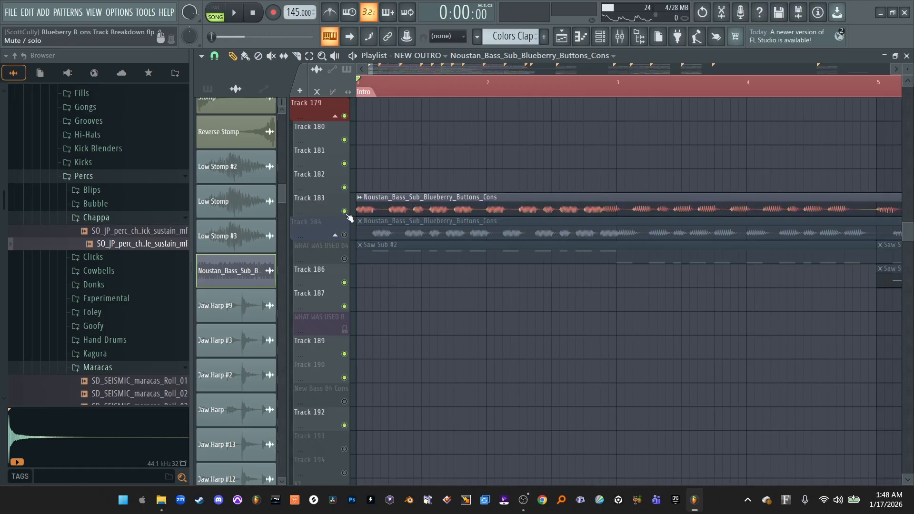
pyautogui.press('space')
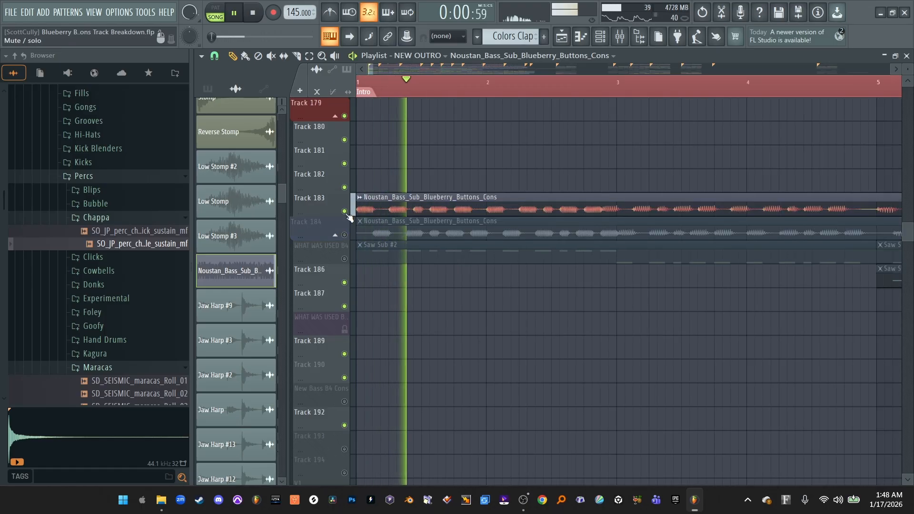
pyautogui.scroll(-3, 350, 217)
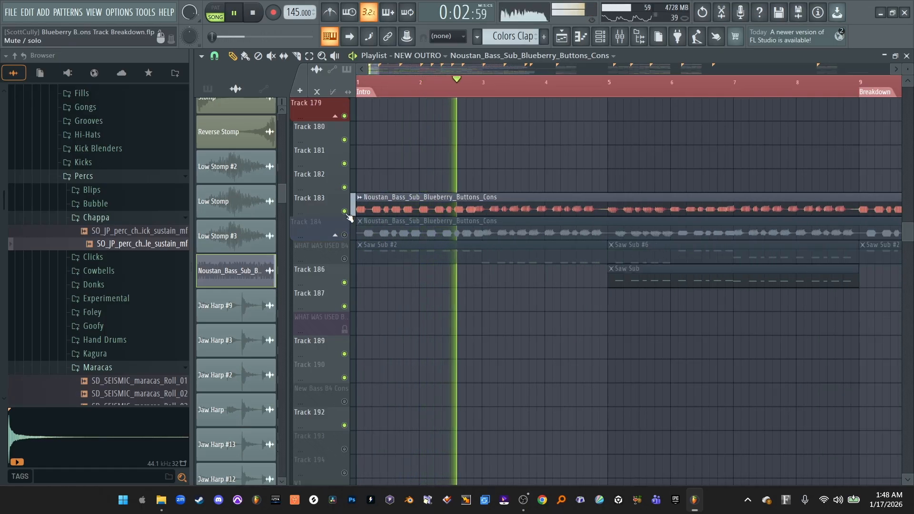
pyautogui.press('space')
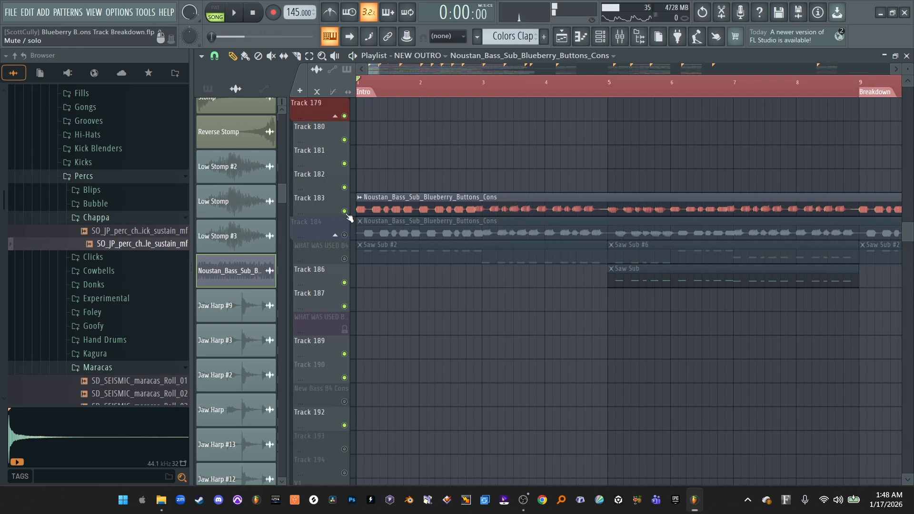
# Return the sub bass clip from Track 183 to Track 184 and play the Intro from bar 1
pyautogui.moveTo(374, 197); pyautogui.dragTo(373, 221)
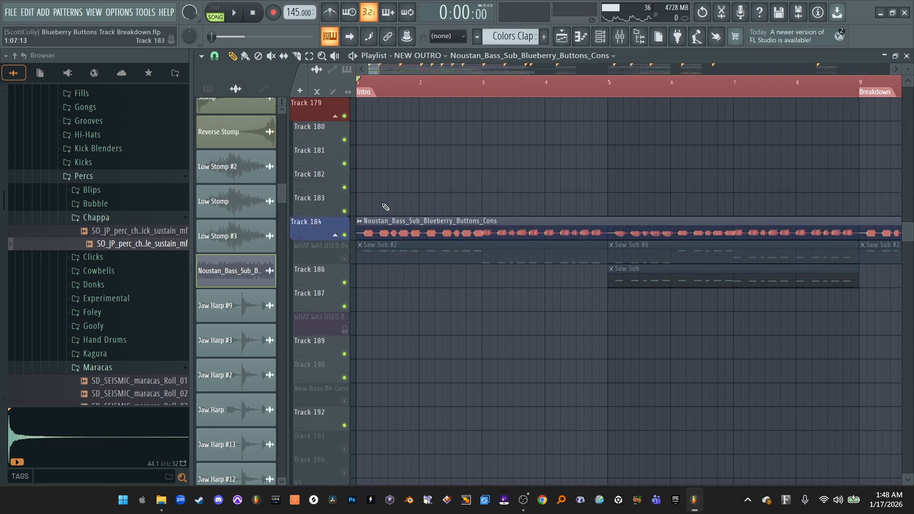
pyautogui.press('space')
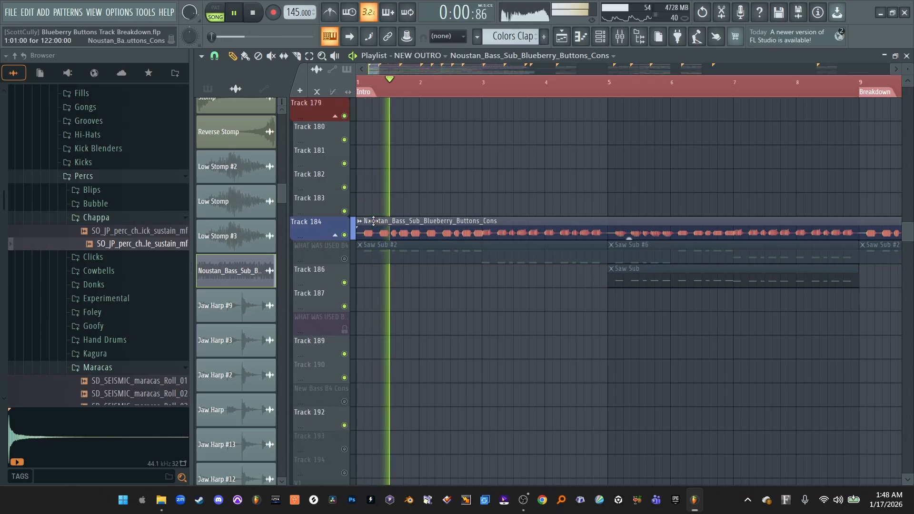
pyautogui.press('space')
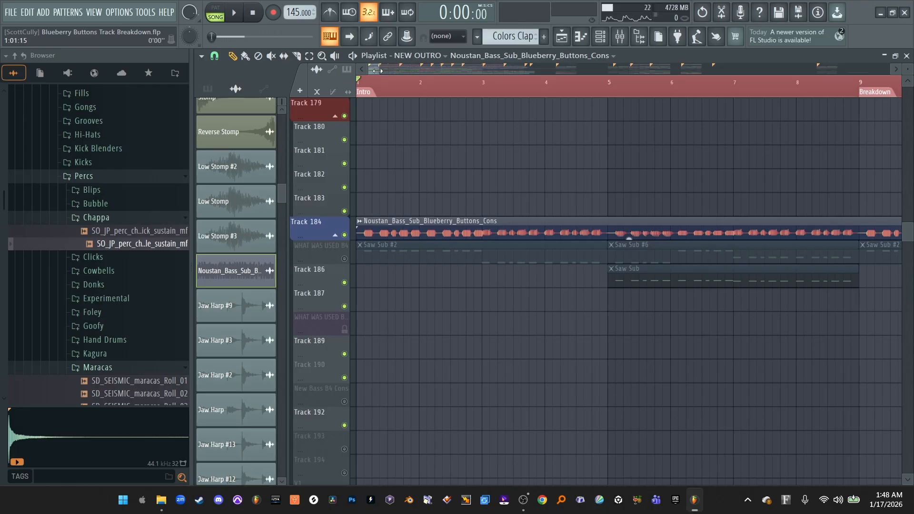
# Examine the sub bass waveform on Track 184 around the Breakdown at bar 9 and the World Drop at bar 25
pyautogui.moveTo(376, 70); pyautogui.dragTo(421, 63)
pyautogui.scroll(8, 448, 228)
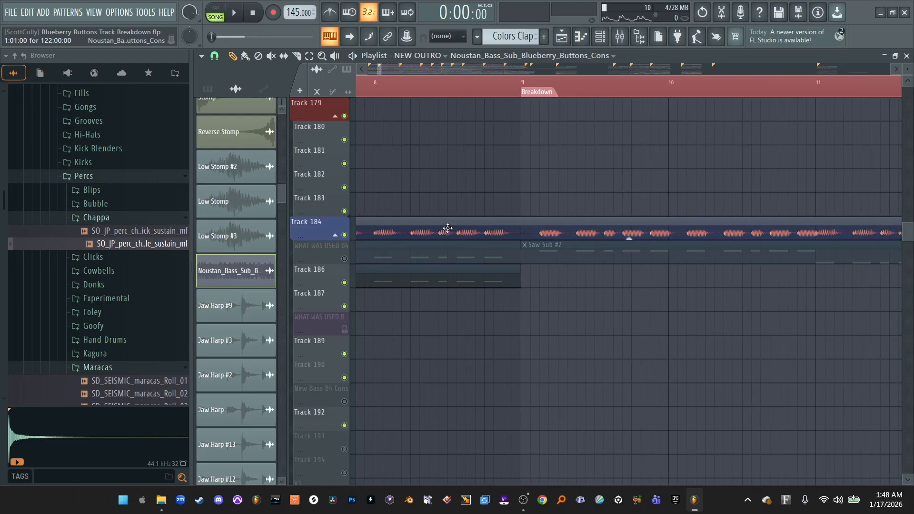
pyautogui.scroll(-4, 448, 228)
pyautogui.hscroll(6, 524, 220)
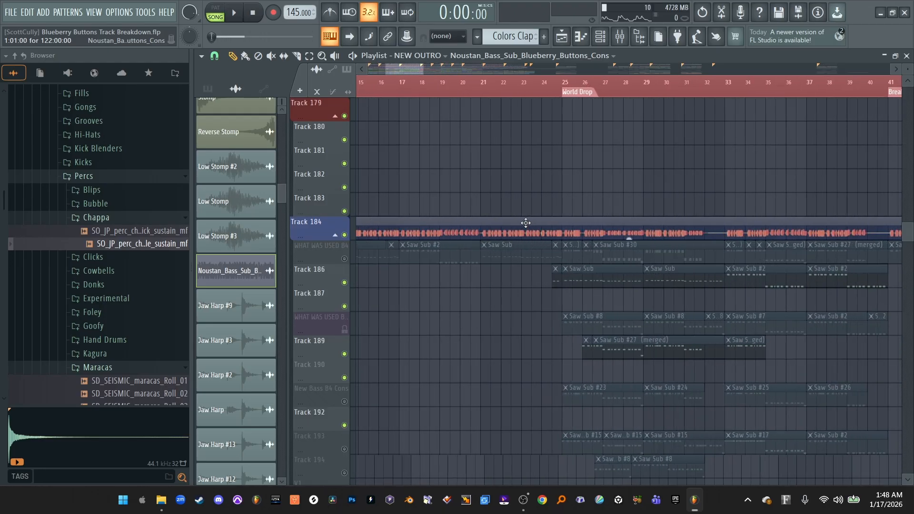
pyautogui.scroll(3, 565, 222)
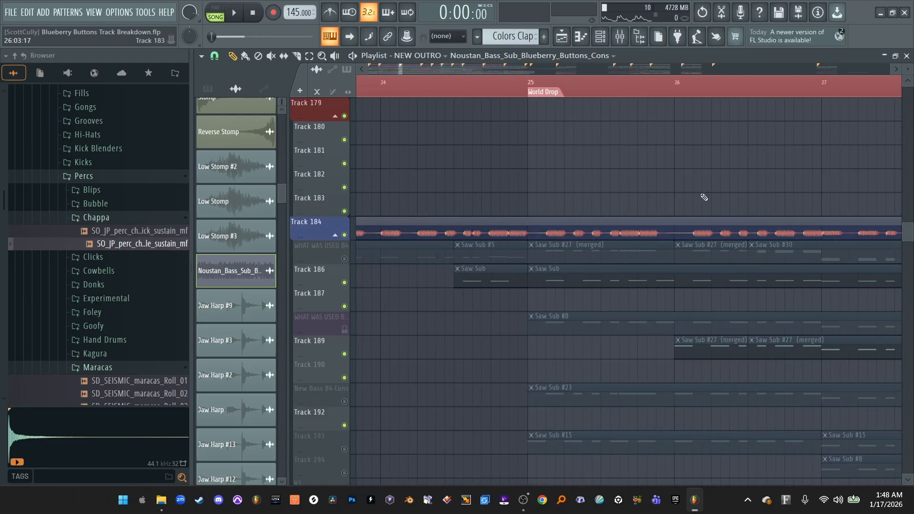
pyautogui.scroll(2, 533, 221)
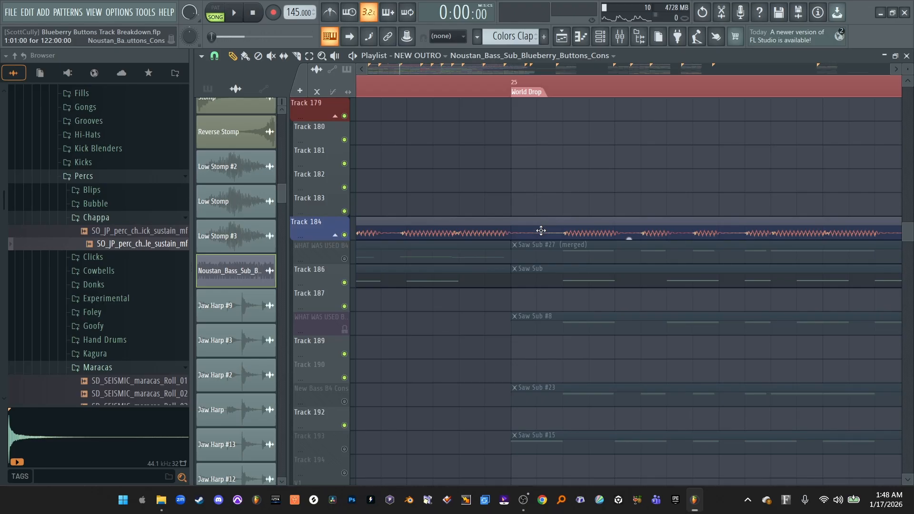
pyautogui.scroll(1, 564, 222)
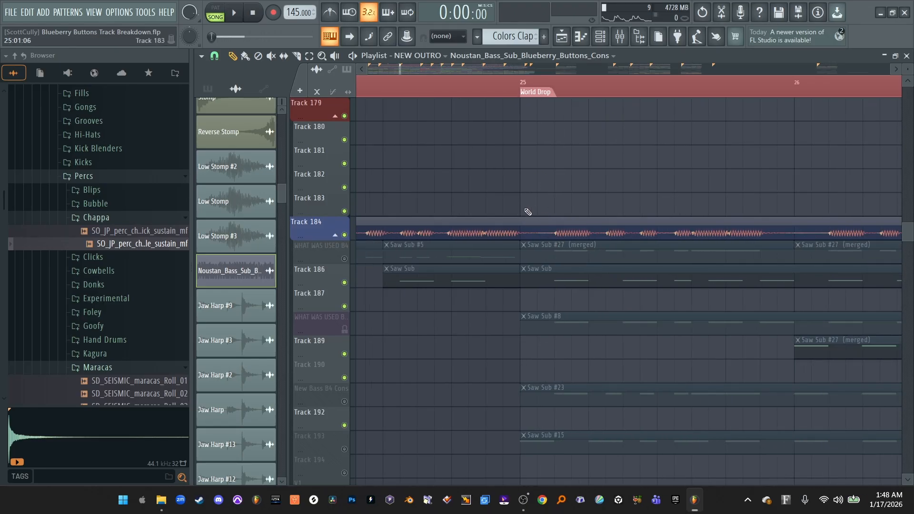
pyautogui.scroll(-8, 561, 203)
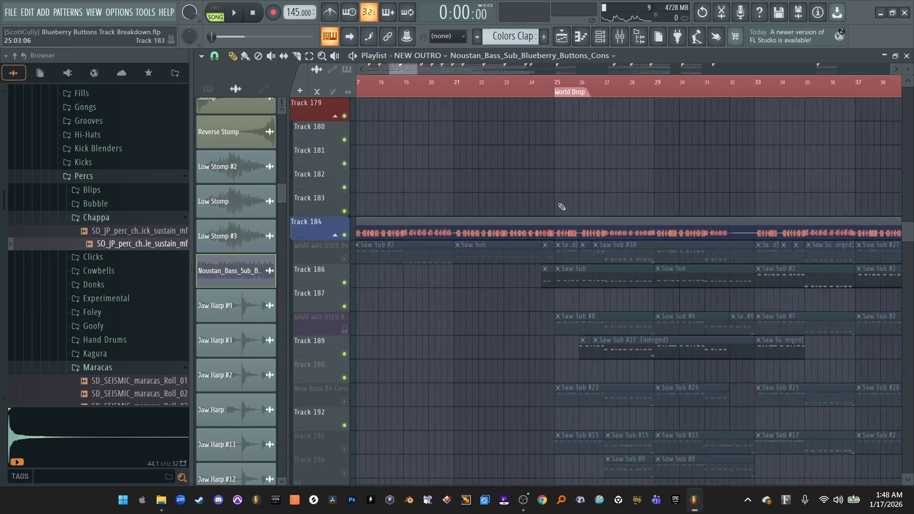
# Open the Strings #5 clip from Track 418 in the piano roll, audition its G#5, B5 and E6 notes, and return to the playlist
pyautogui.scroll(-10, 424, 180)
pyautogui.scroll(-2, 328, 251)
pyautogui.scroll(6, 328, 250)
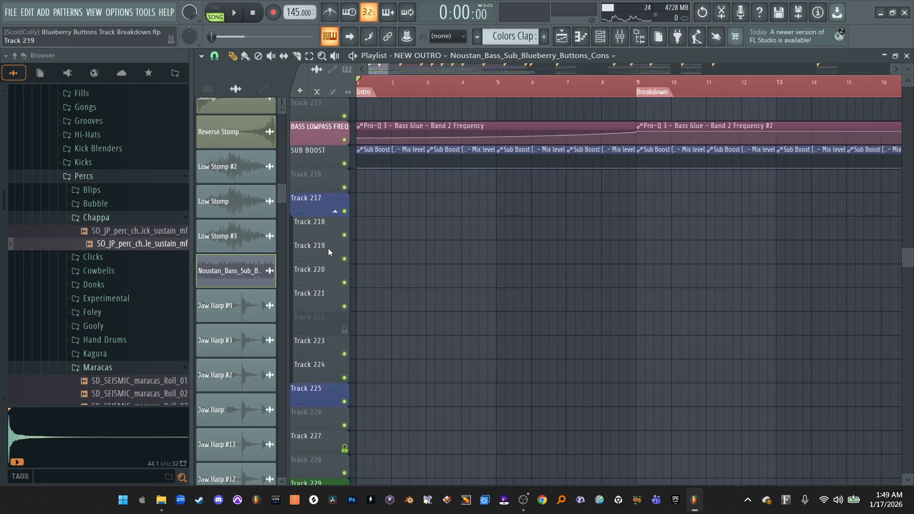
pyautogui.scroll(-8, 328, 250)
pyautogui.scroll(-15, 328, 250)
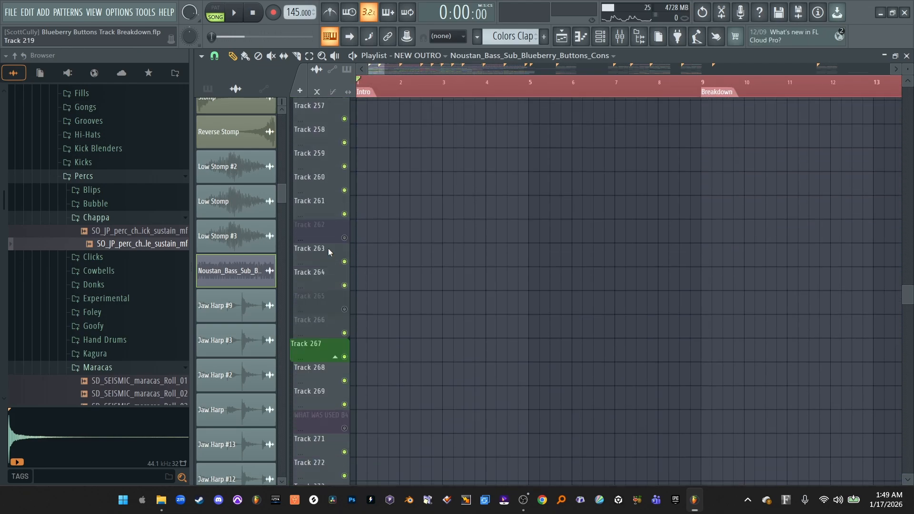
pyautogui.scroll(-15, 329, 251)
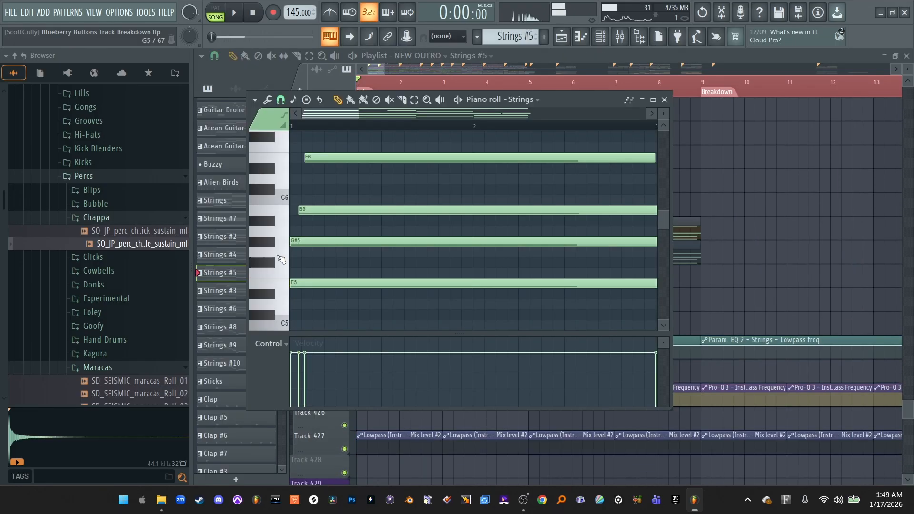
pyautogui.click(281, 245)
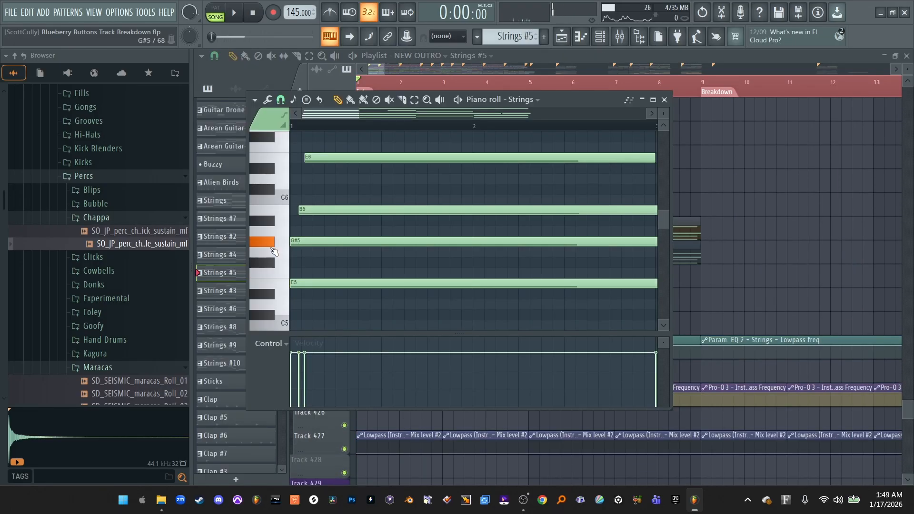
pyautogui.click(281, 222)
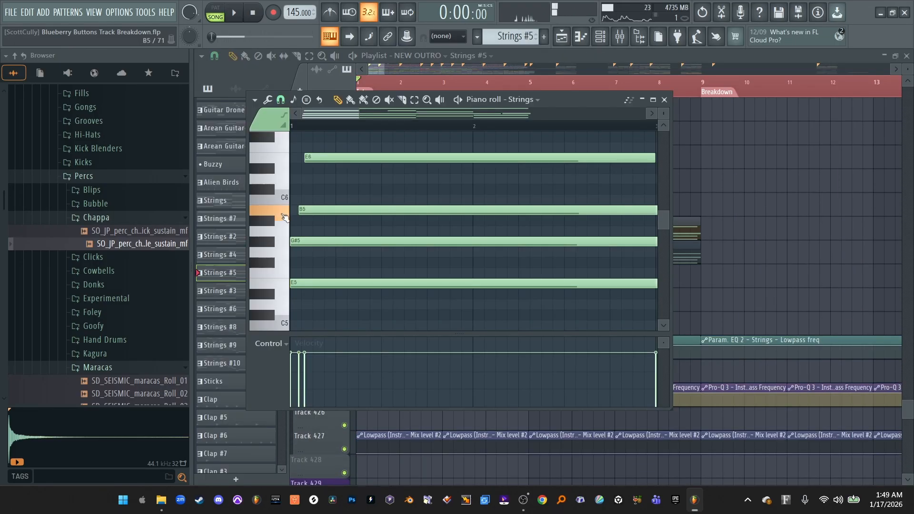
pyautogui.click(280, 164)
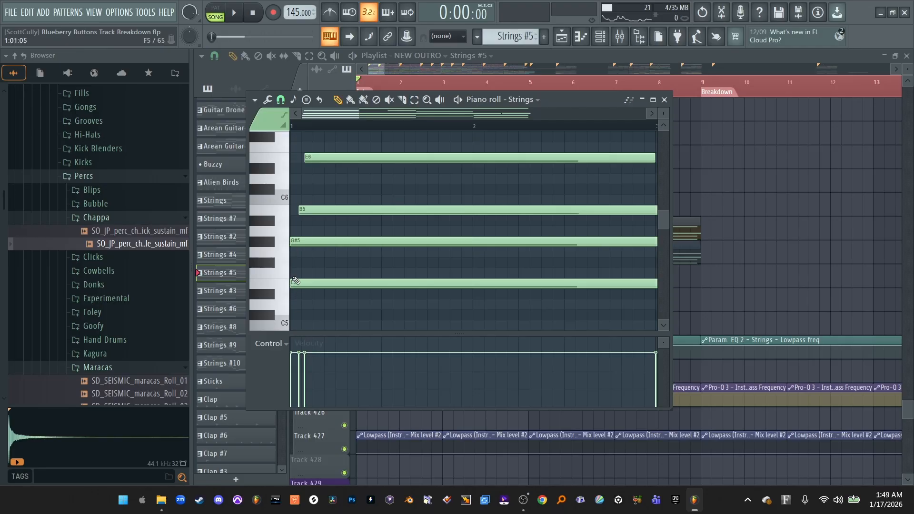
pyautogui.click(381, 75)
pyautogui.moveTo(387, 67); pyautogui.dragTo(391, 67)
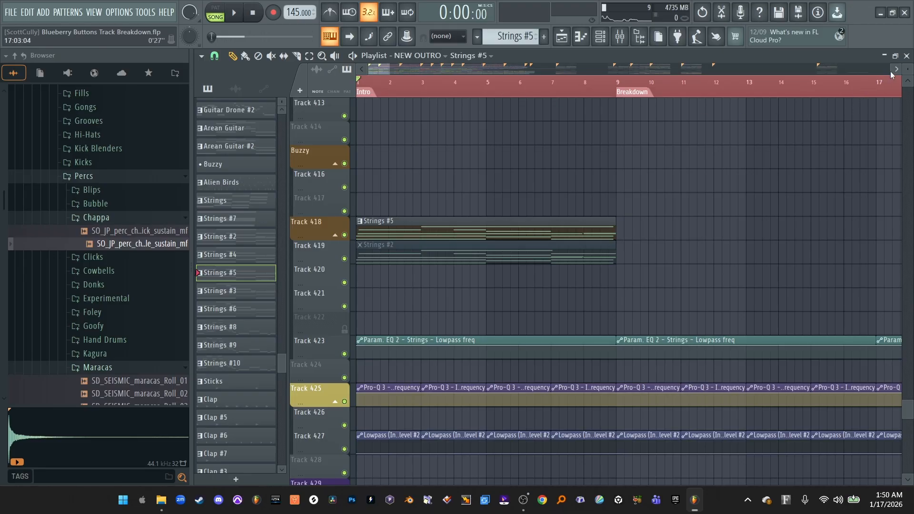
pyautogui.moveTo(908, 69); pyautogui.dragTo(908, 70)
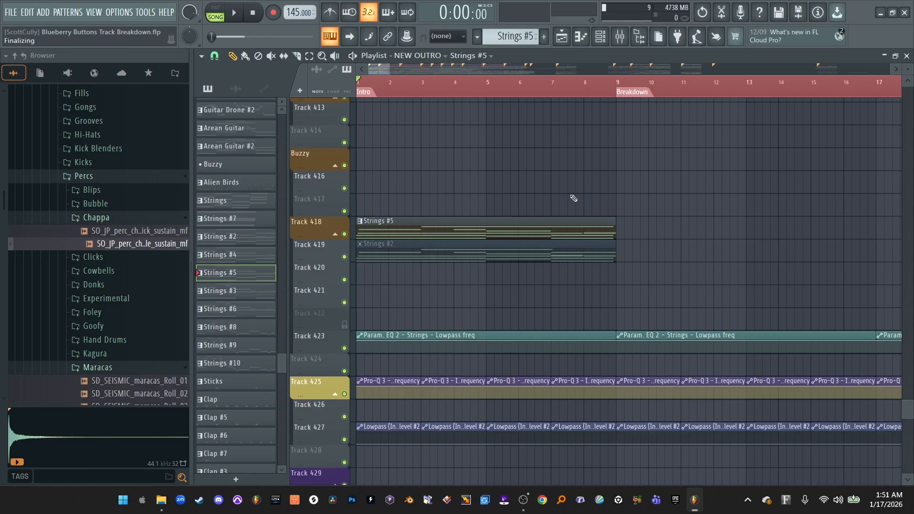
# Play the Spirit Response and Dope lead clips on Tracks 309 and 310 from bar 4, then stop playback
pyautogui.scroll(-10, 573, 198)
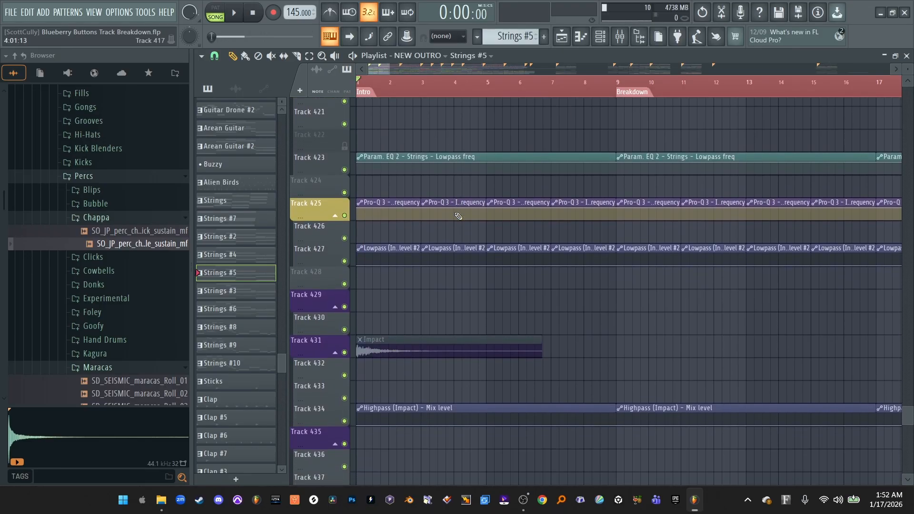
pyautogui.scroll(6, 458, 216)
pyautogui.scroll(15, 458, 216)
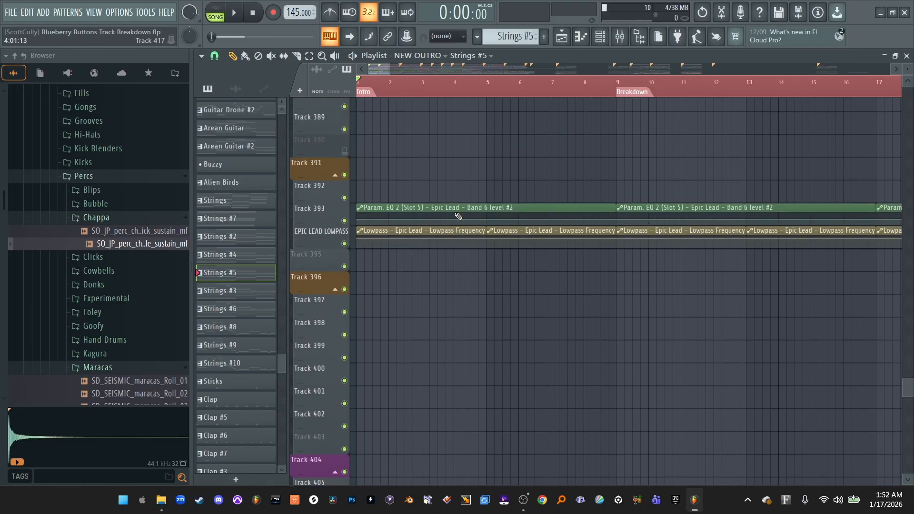
pyautogui.scroll(13, 458, 216)
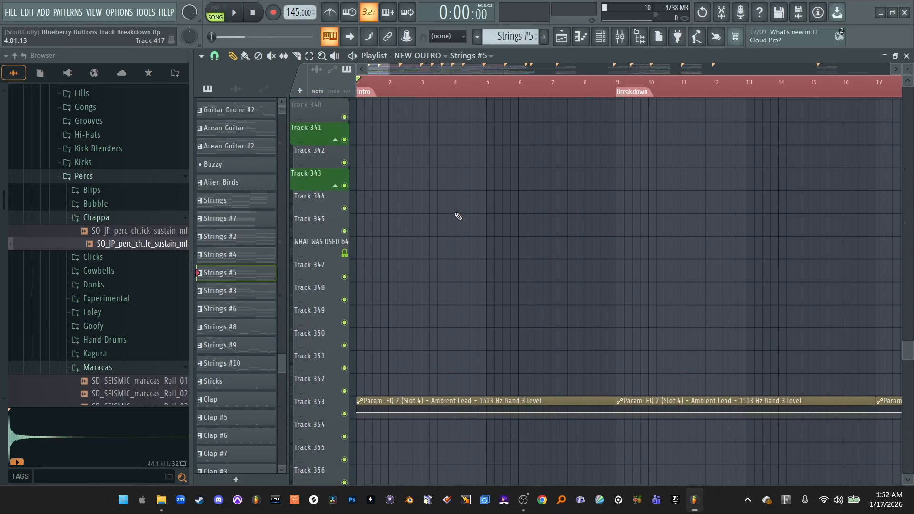
pyautogui.scroll(5, 458, 216)
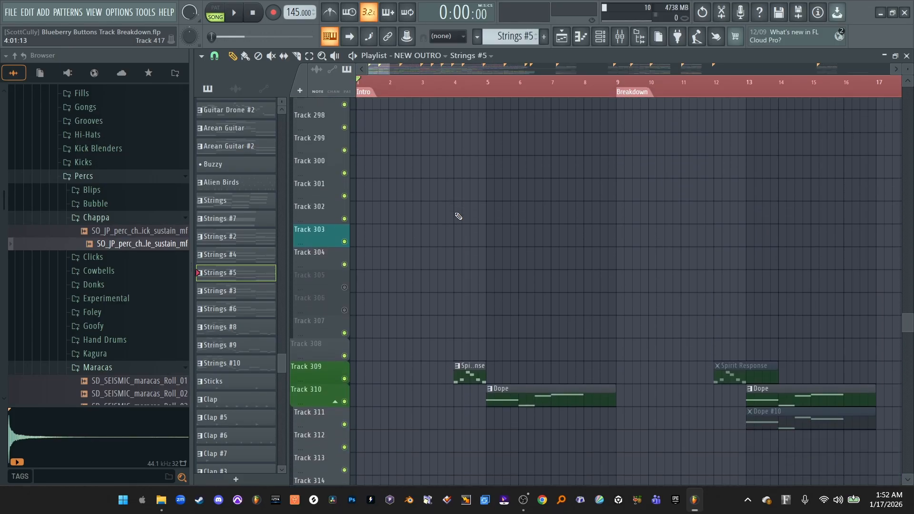
pyautogui.scroll(3, 458, 216)
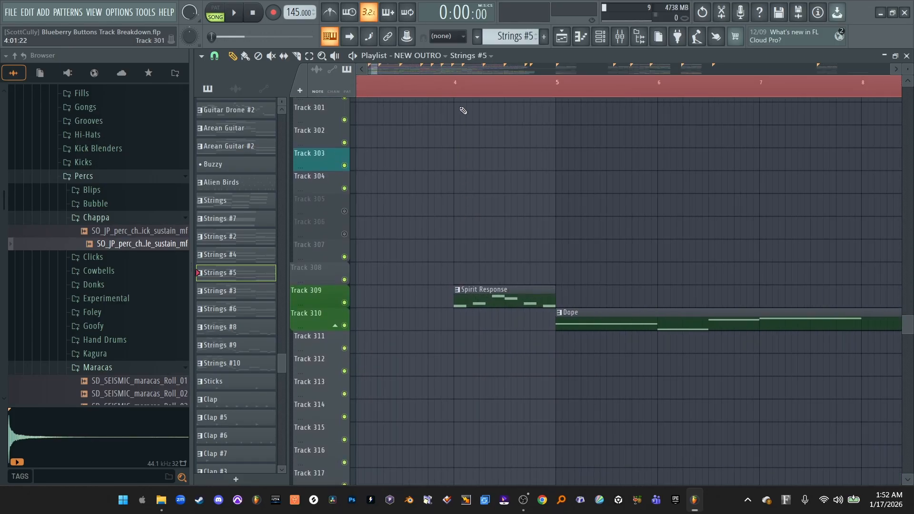
pyautogui.press('space')
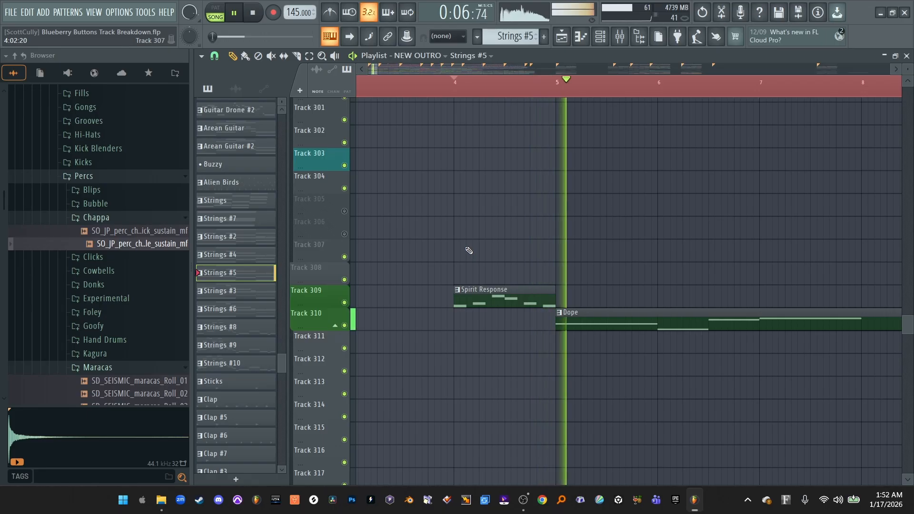
pyautogui.scroll(-2, 469, 250)
pyautogui.scroll(-2, 469, 250)
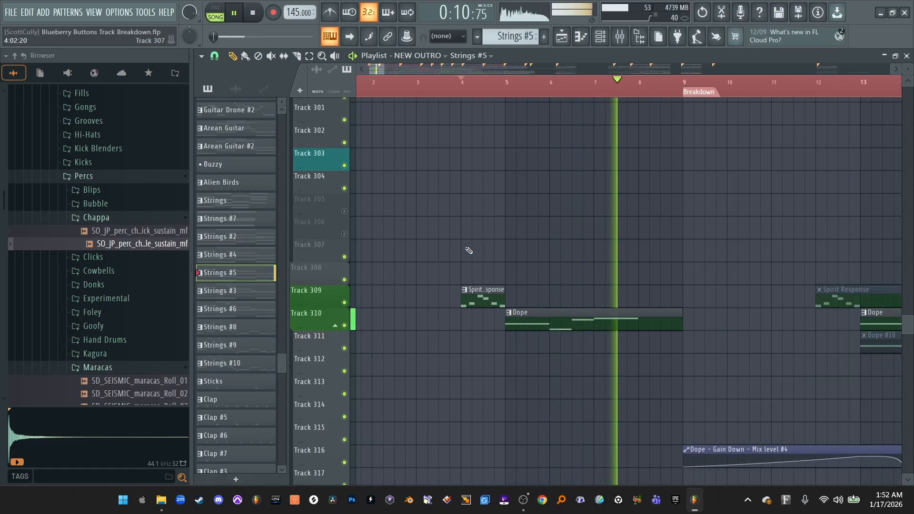
pyautogui.press('space')
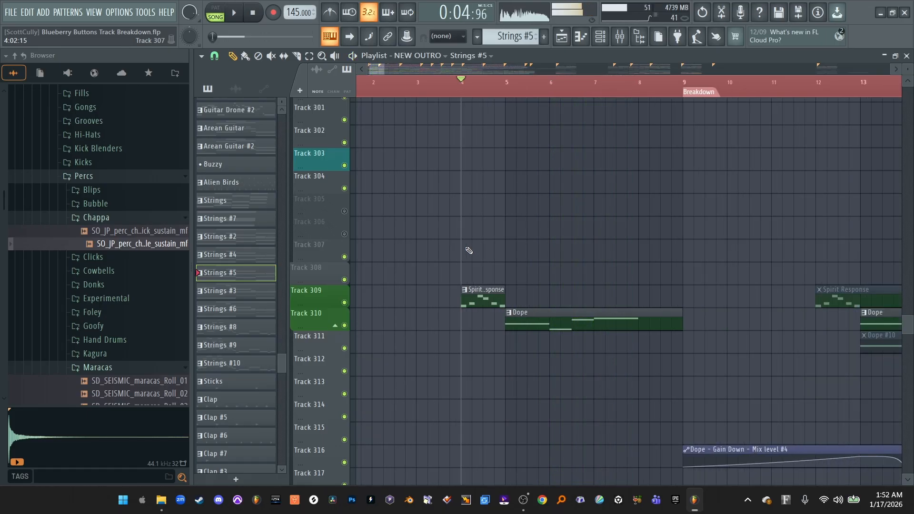
# Open the Spirit Response clip's Massive instrument, then close it and the channel rack to return to the playlist
pyautogui.doubleClick(476, 289)
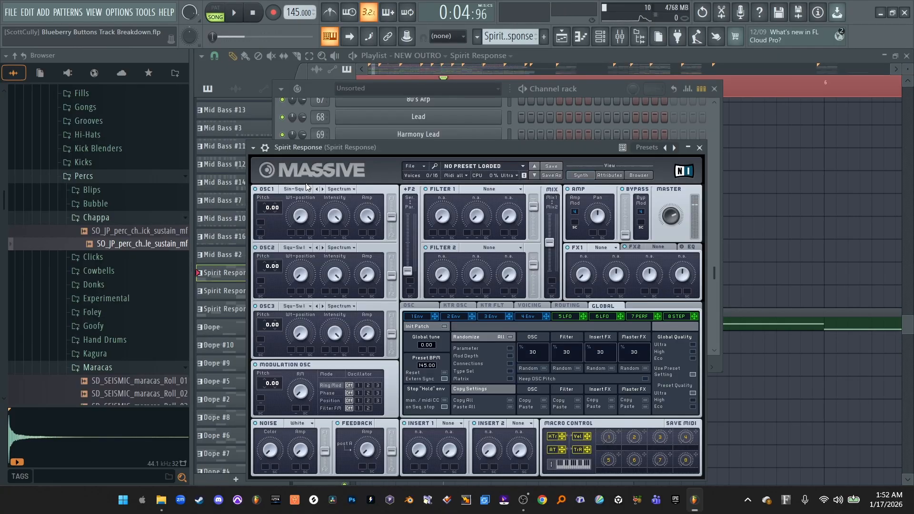
pyautogui.click(699, 148)
pyautogui.press('F6')
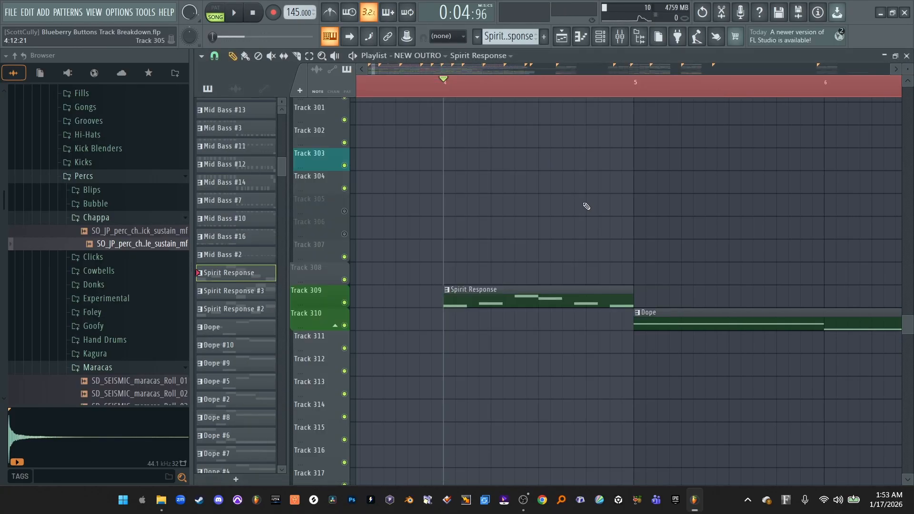
# Play the arrangement from bar 8 through the transition into the Breakdown
pyautogui.scroll(-2, 416, 145)
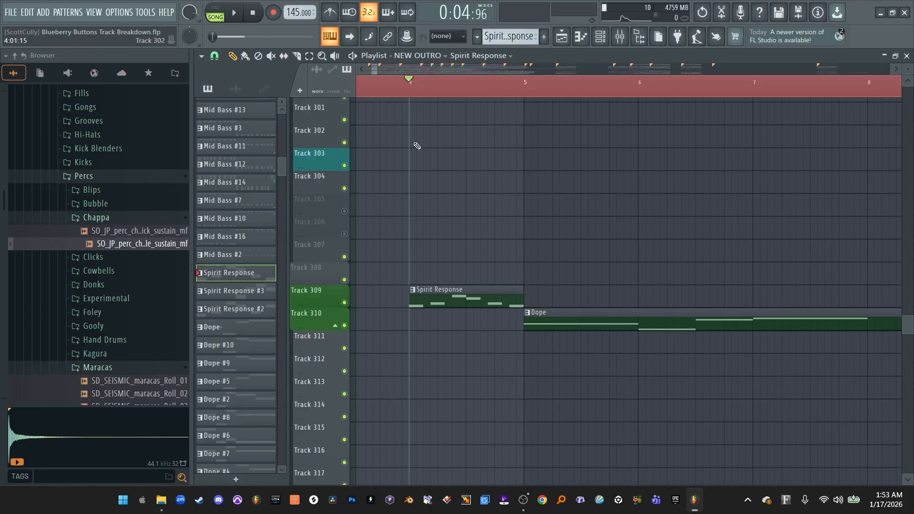
pyautogui.scroll(-4, 417, 146)
pyautogui.scroll(1, 481, 148)
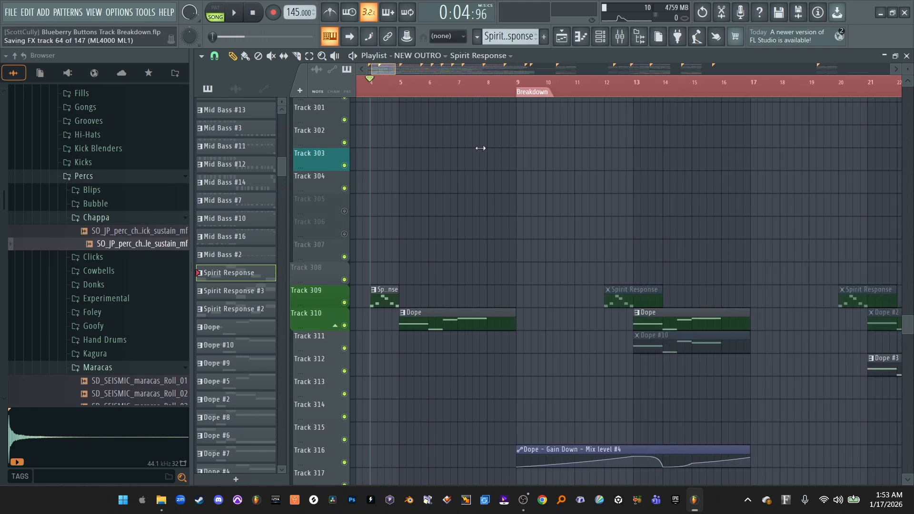
pyautogui.moveTo(372, 69); pyautogui.dragTo(369, 69)
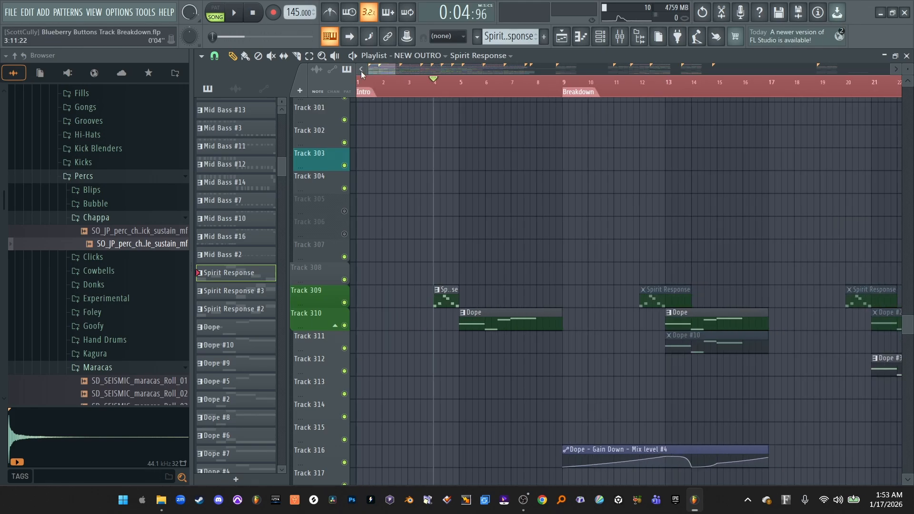
pyautogui.click(562, 84)
pyautogui.click(539, 84)
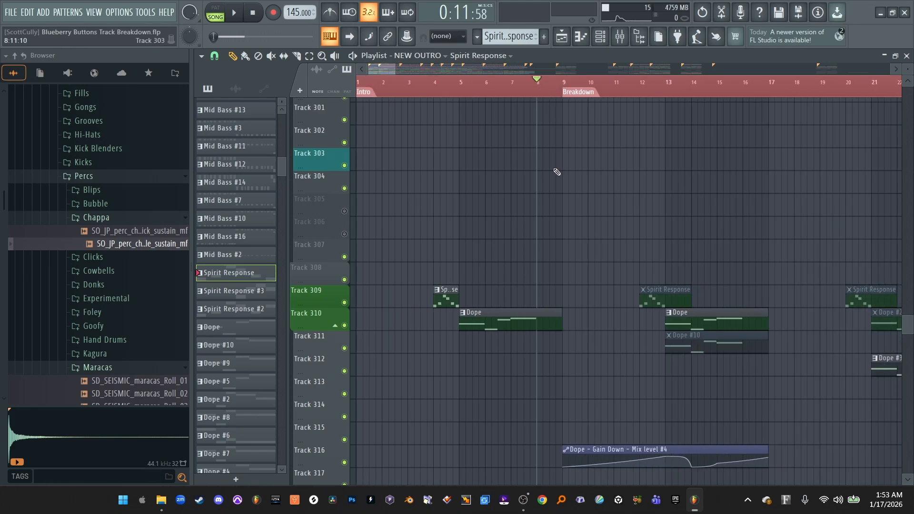
pyautogui.press('space')
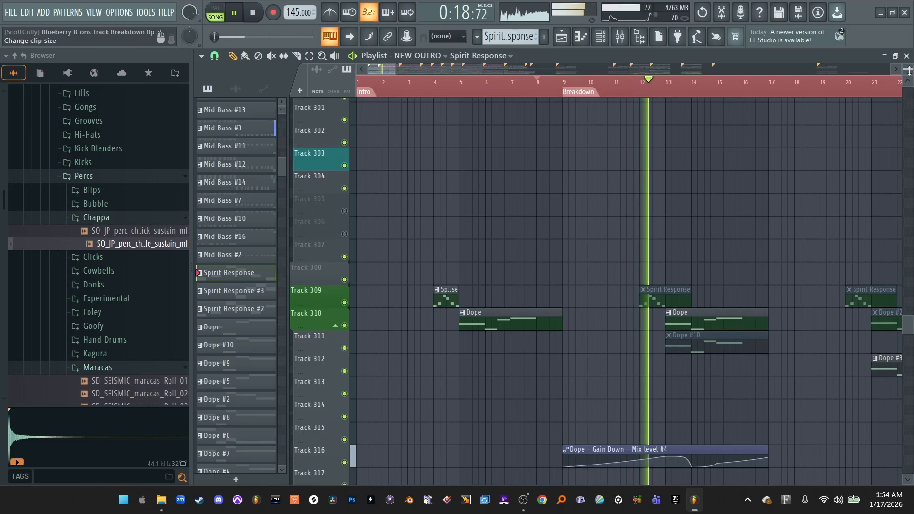
pyautogui.scroll(-1, 907, 328)
pyautogui.scroll(1, 908, 70)
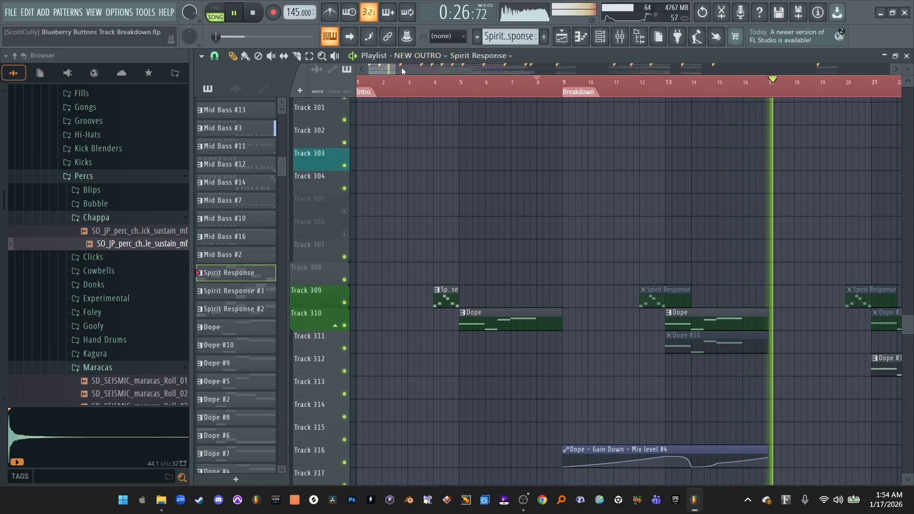
# Examine the bass, hat, shaker and percussion tracks during Breakdown playback up to the World Drop, then stop playback
pyautogui.moveTo(396, 69); pyautogui.dragTo(412, 69)
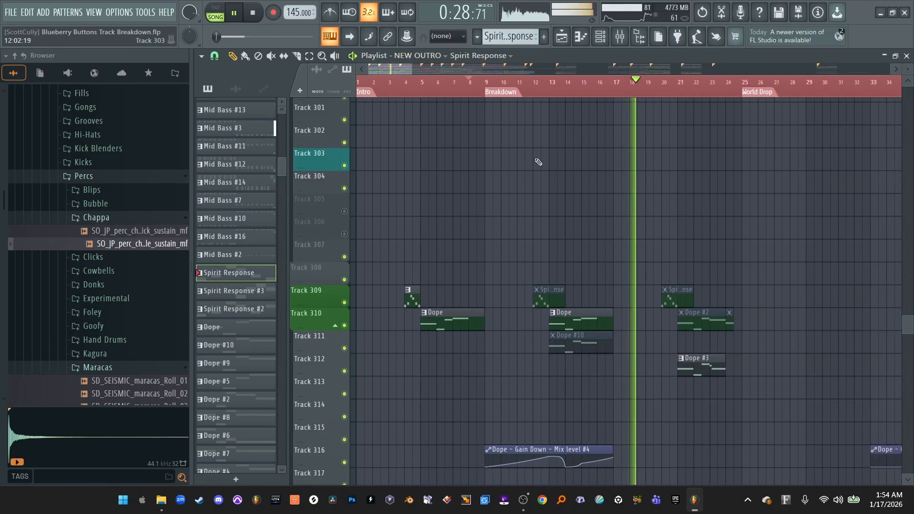
pyautogui.scroll(2, 537, 164)
pyautogui.scroll(15, 537, 164)
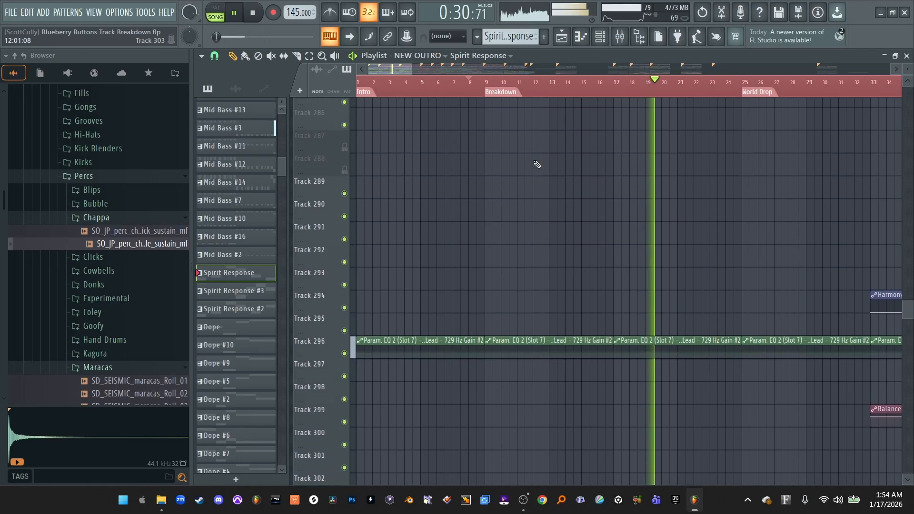
pyautogui.scroll(20, 536, 164)
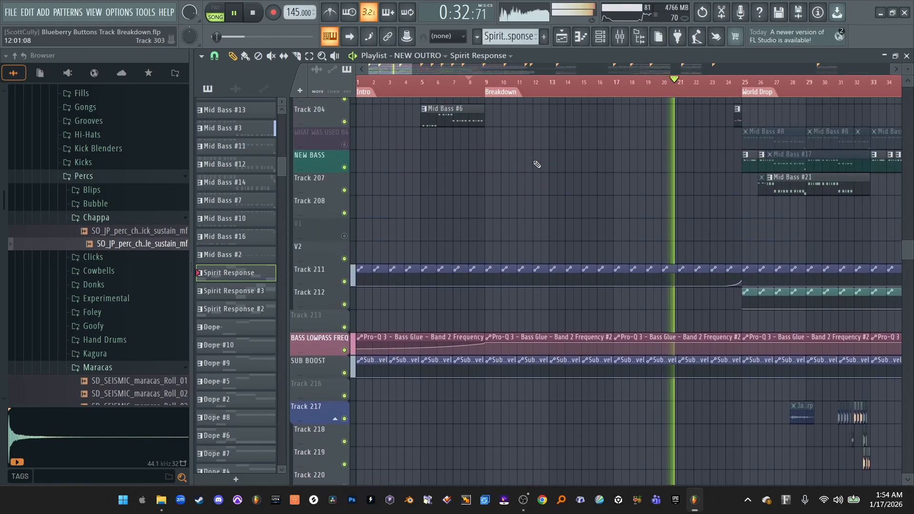
pyautogui.scroll(20, 536, 164)
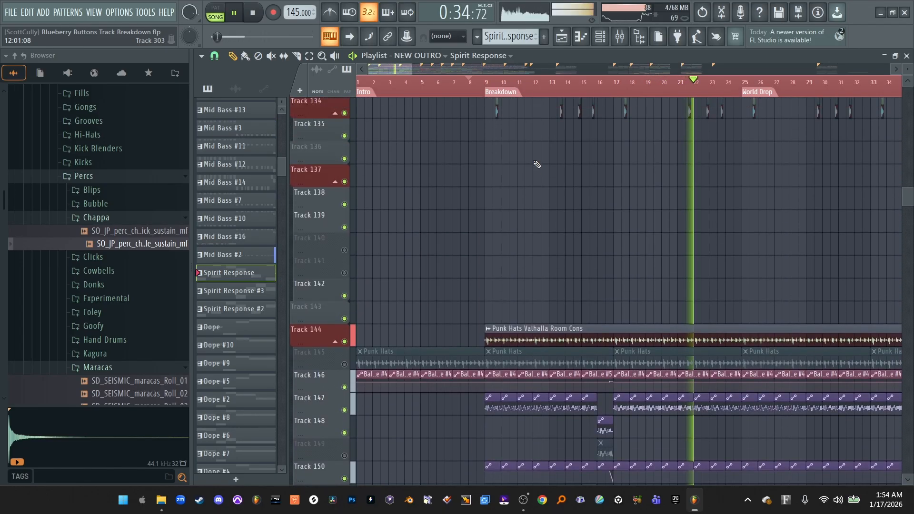
pyautogui.scroll(11, 537, 165)
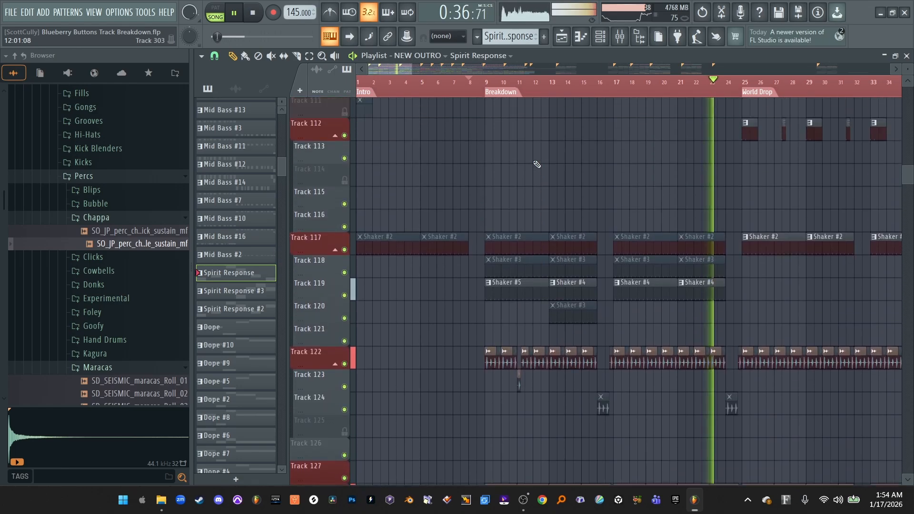
pyautogui.scroll(-20, 536, 164)
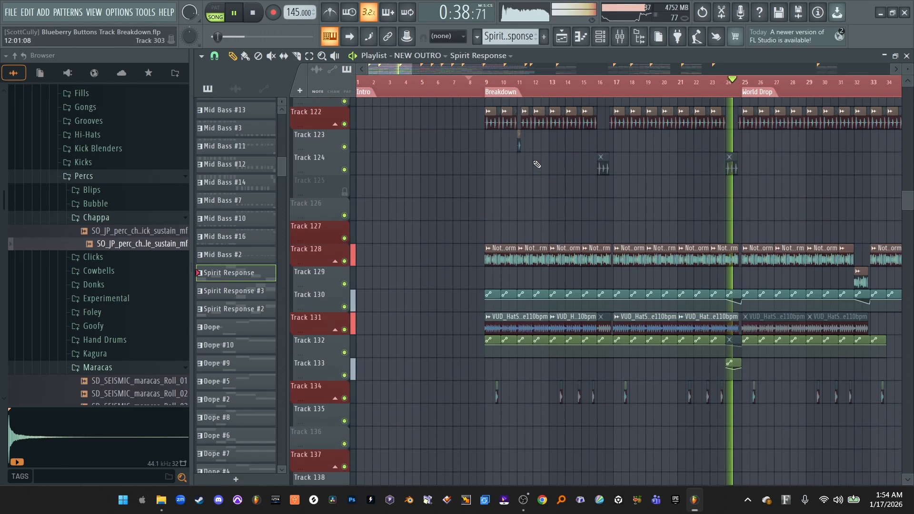
pyautogui.press('space')
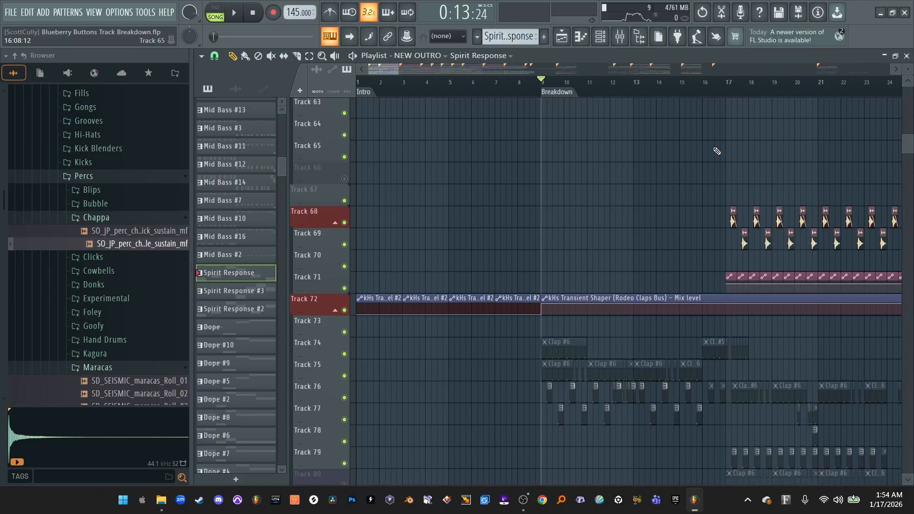
# Examine the alternating Clap #6 clips on Tracks 76 and 77 and the muted ones above them from bar 9
pyautogui.scroll(-3, 585, 163)
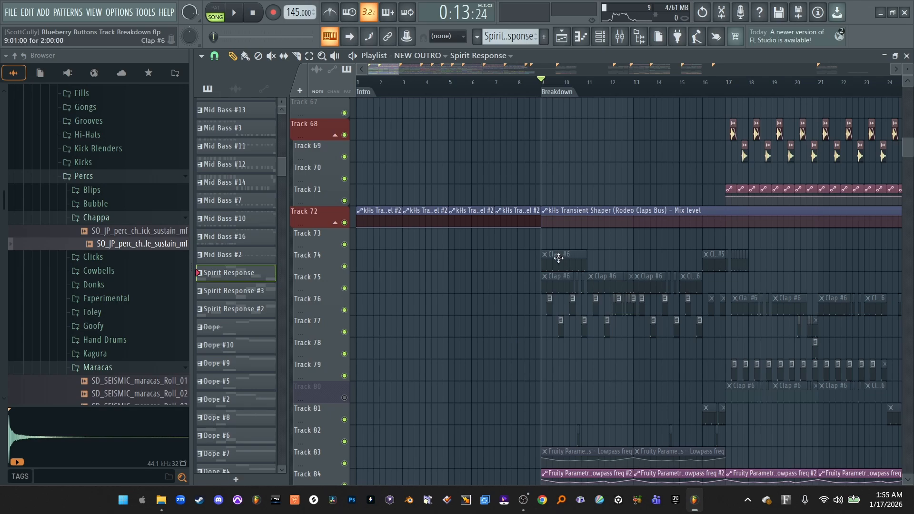
pyautogui.scroll(5, 559, 258)
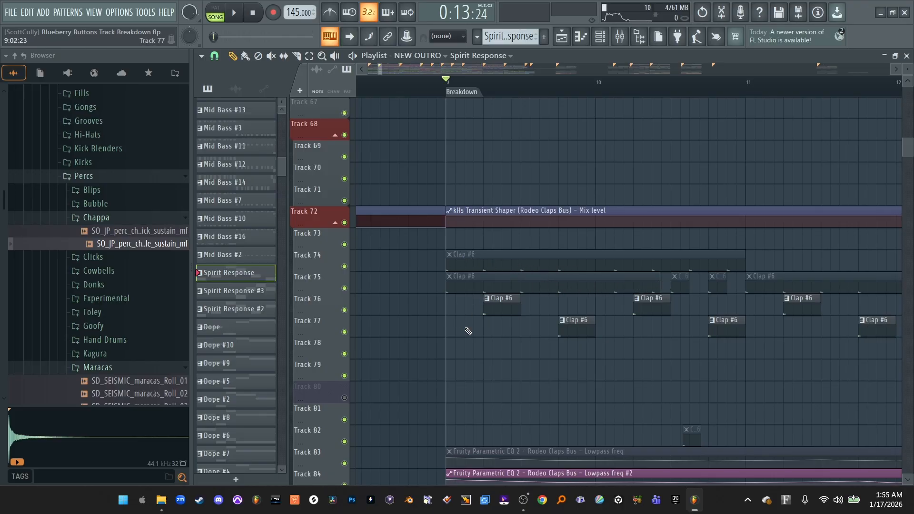
pyautogui.scroll(2, 465, 309)
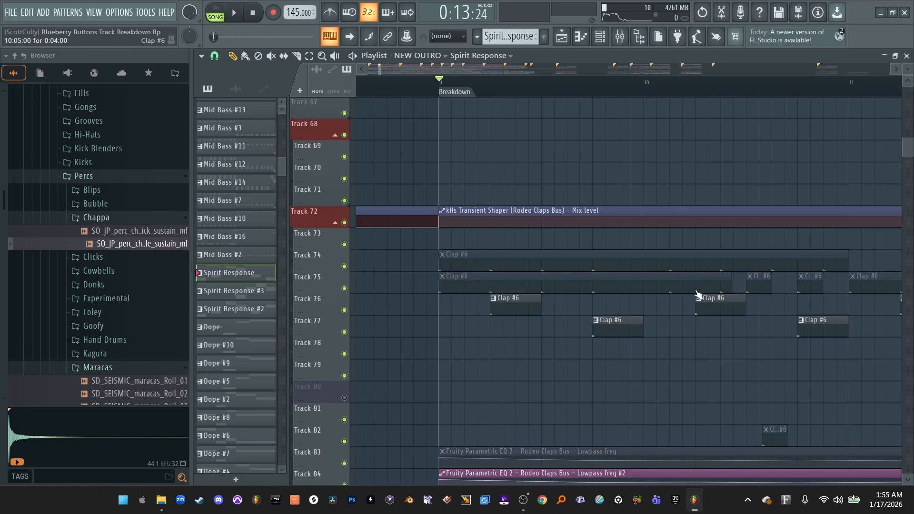
# Place a Clap #6 clip on Track 73 at bar 9 for comparison, then delete it
pyautogui.click(456, 262)
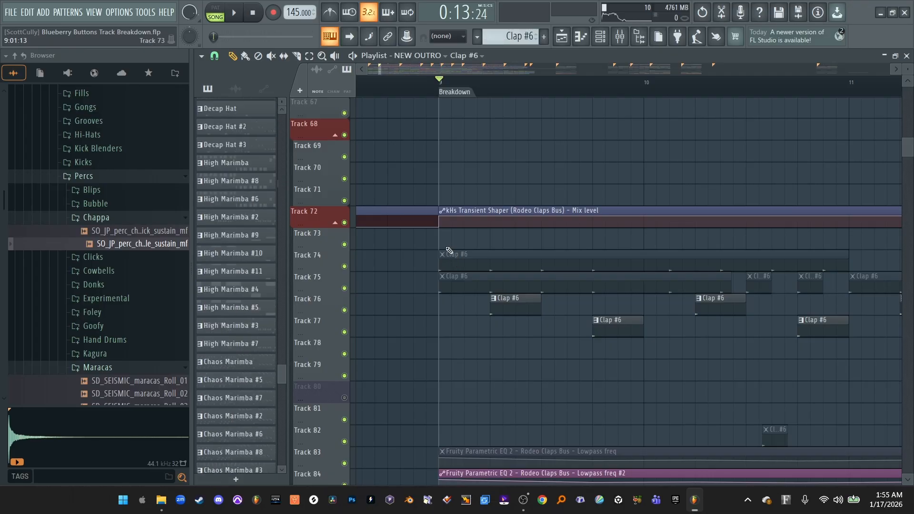
pyautogui.click(476, 239)
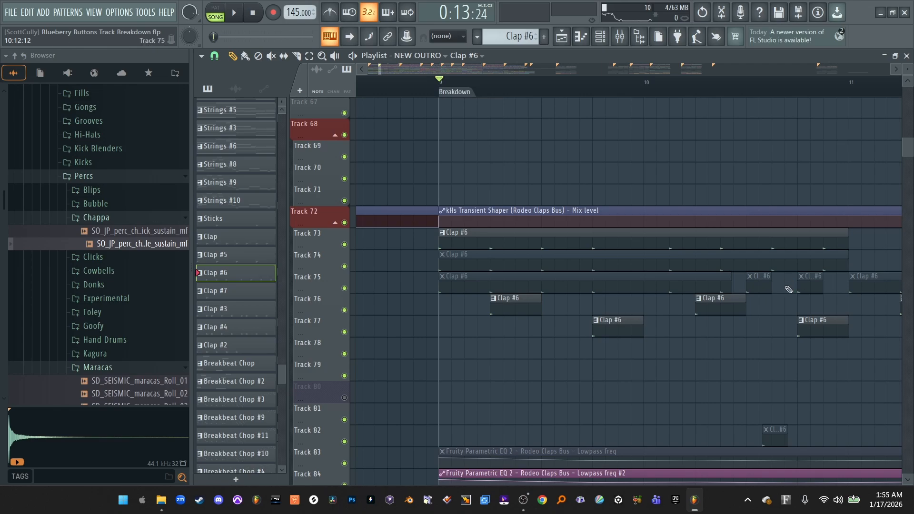
pyautogui.rightClick(552, 234)
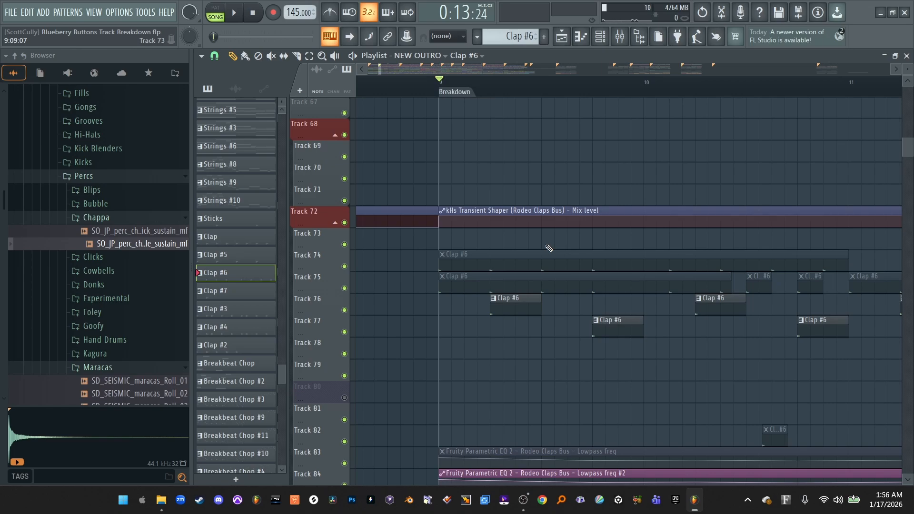
# Examine the Rodeo Claps Bus lowpass frequency automation on Tracks 83 and 84 from bar 9
pyautogui.moveTo(380, 71); pyautogui.dragTo(387, 72)
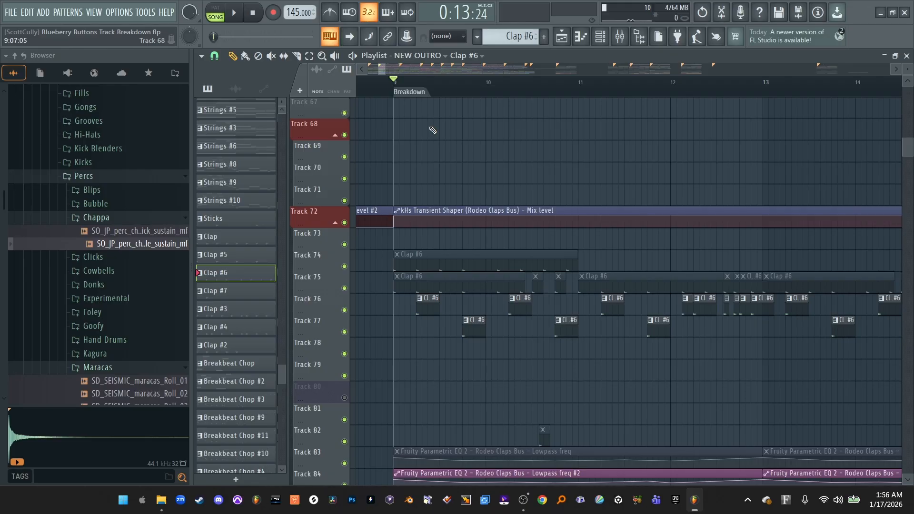
pyautogui.scroll(-3, 432, 130)
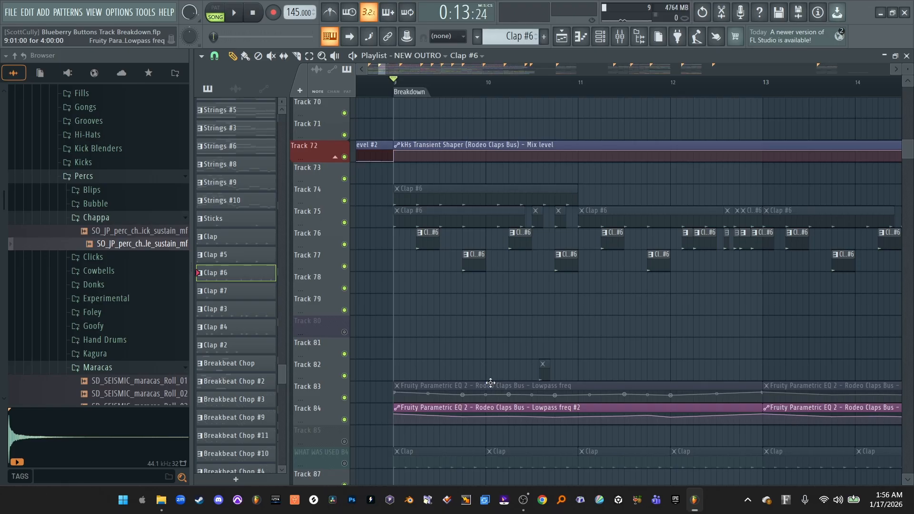
pyautogui.scroll(-4, 453, 344)
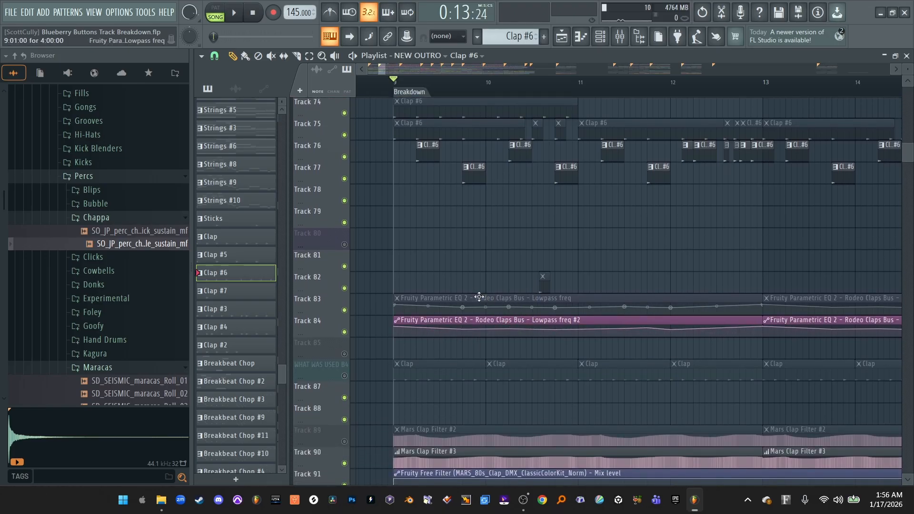
pyautogui.scroll(3, 417, 273)
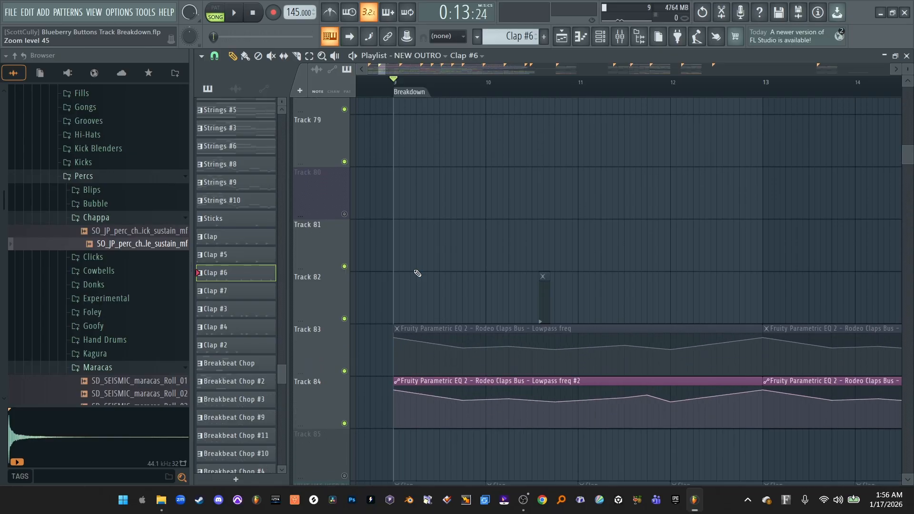
pyautogui.scroll(1, 417, 273)
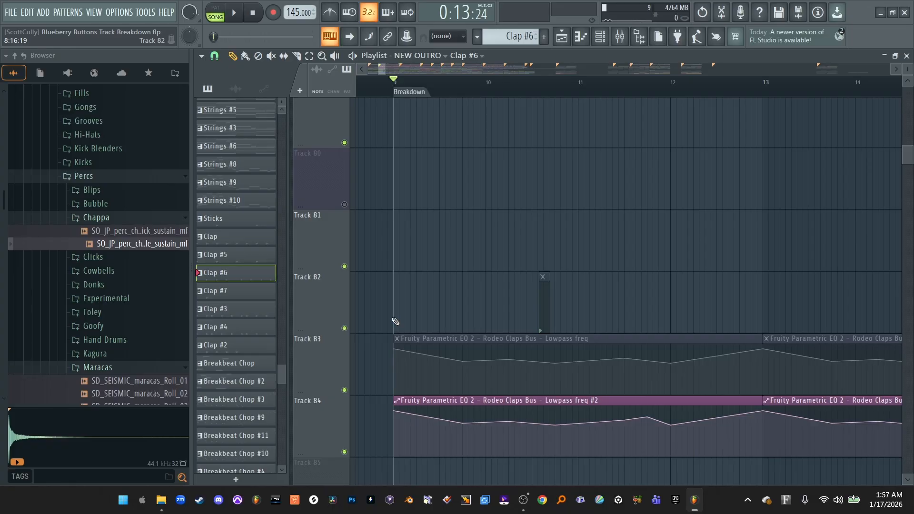
# Switch to File Explorer and examine the numbered Blueberry Buttons exports in the Old Versions folder
pyautogui.click(161, 500)
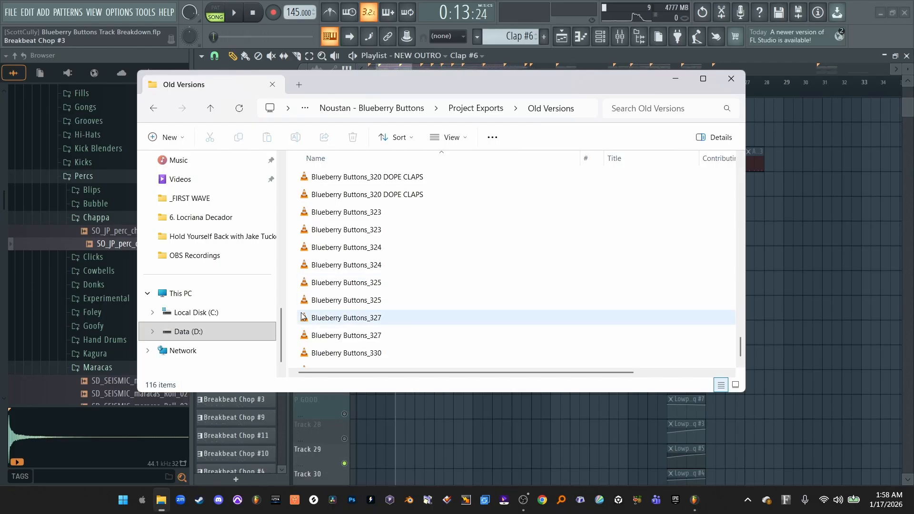
pyautogui.scroll(-1, 337, 295)
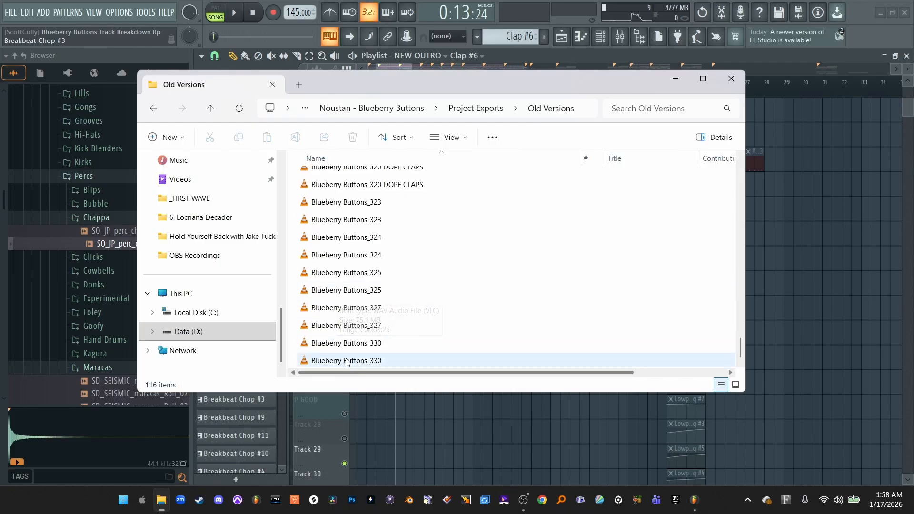
pyautogui.scroll(12, 347, 355)
pyautogui.scroll(15, 346, 355)
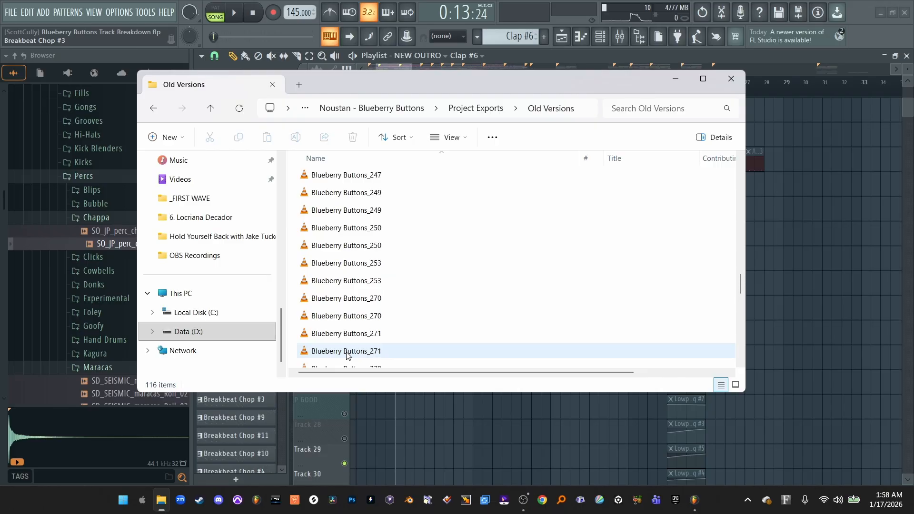
pyautogui.scroll(6, 347, 354)
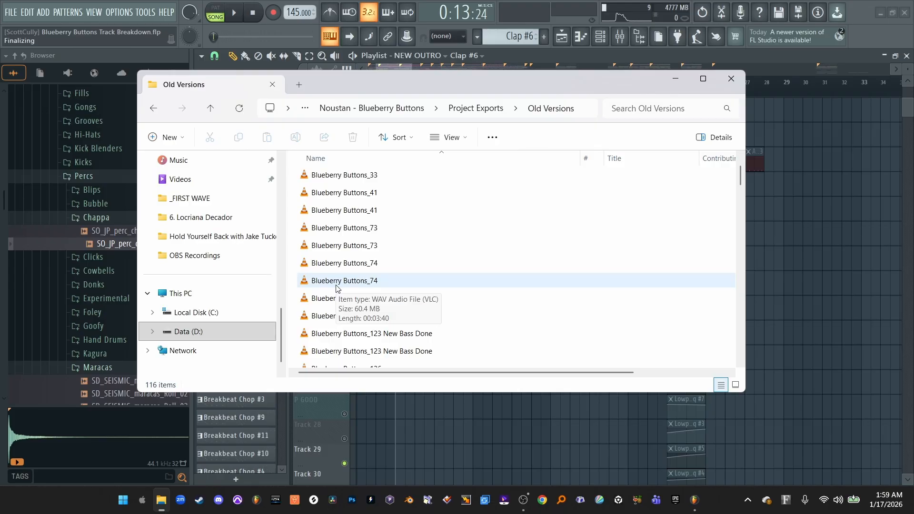
pyautogui.scroll(-20, 336, 286)
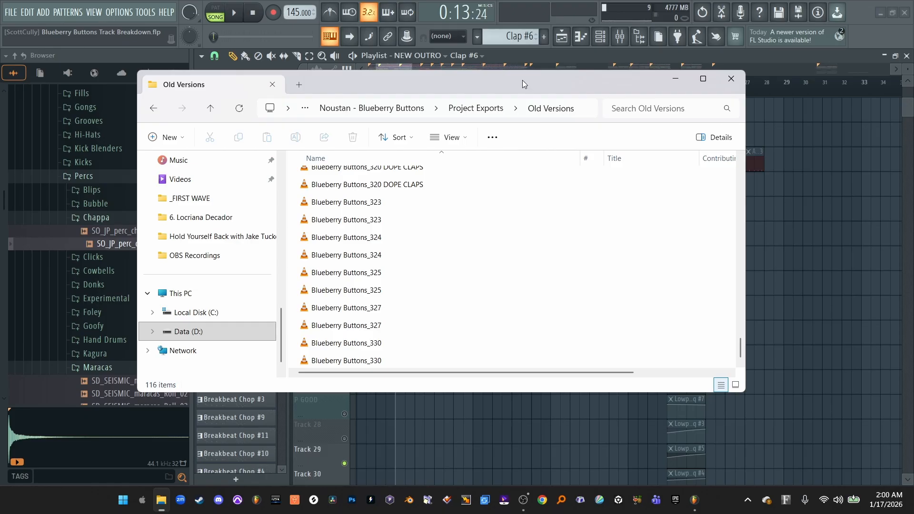
pyautogui.scroll(20, 437, 238)
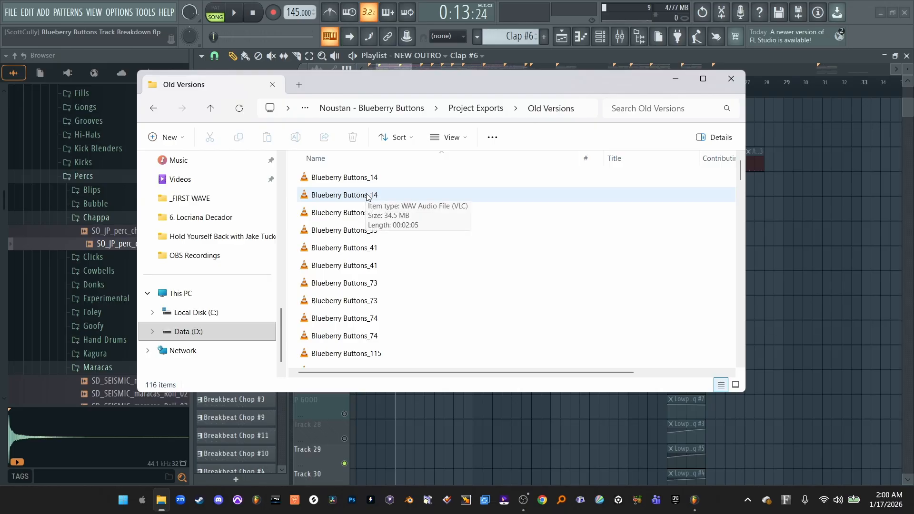
# Play the Blueberry Buttons_14 export in VLC, pause it after about 11 seconds, and switch back to FL Studio
pyautogui.doubleClick(367, 195)
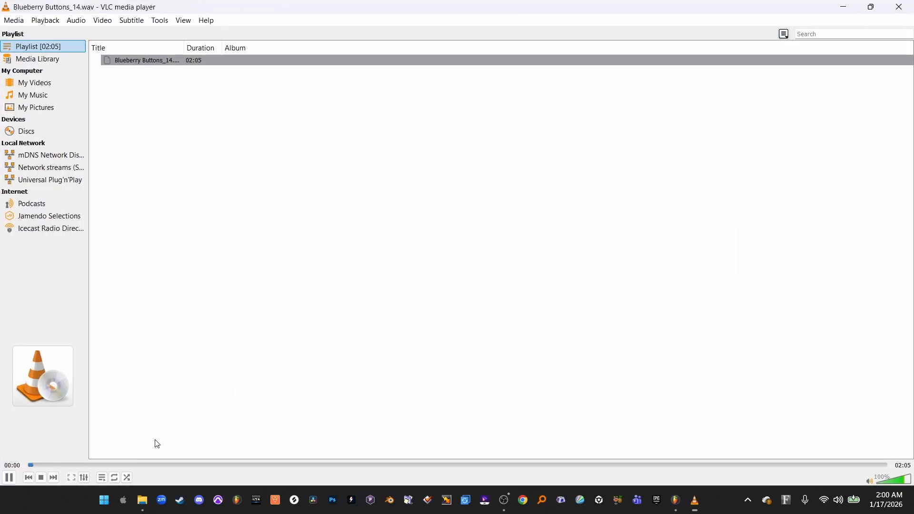
pyautogui.click(13, 478)
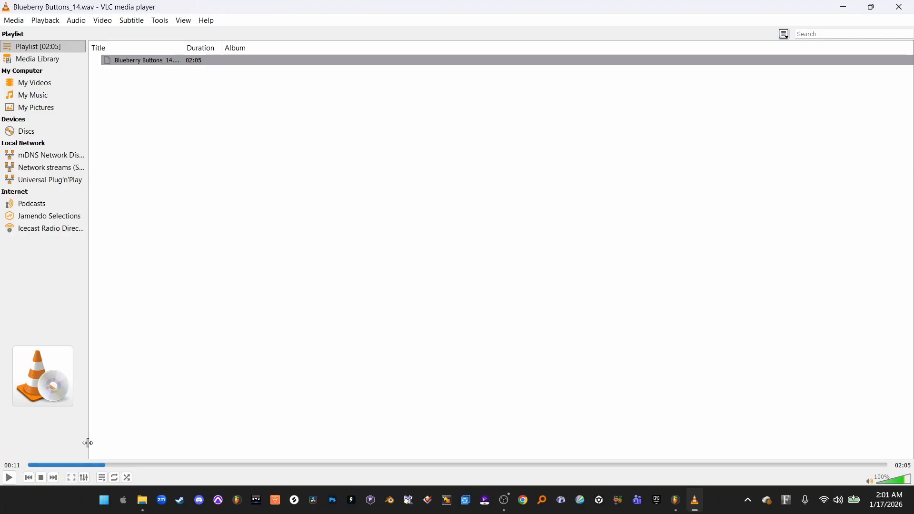
pyautogui.hotkey('alt', 'Tab')
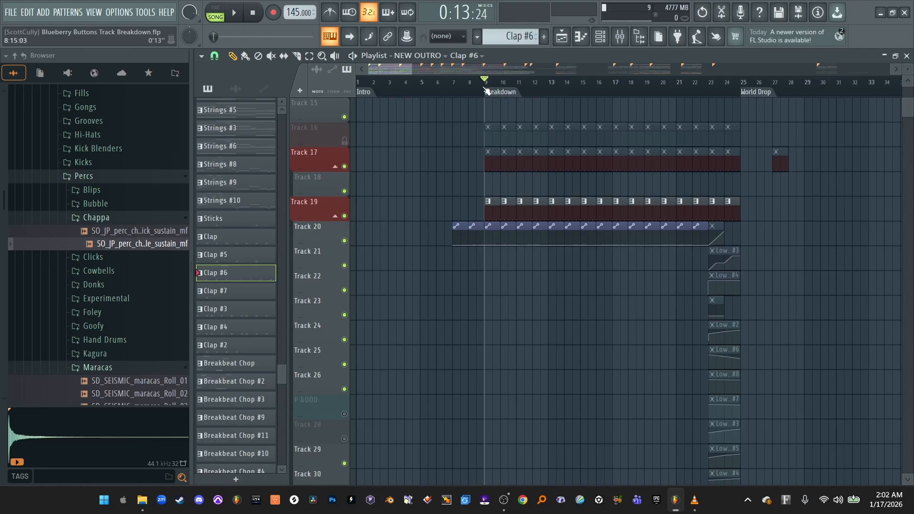
# Examine the playlist from the Intro to the World Drop, including the Boops tracks, then show the arrangement through to the Outro
pyautogui.moveTo(411, 67); pyautogui.dragTo(401, 67)
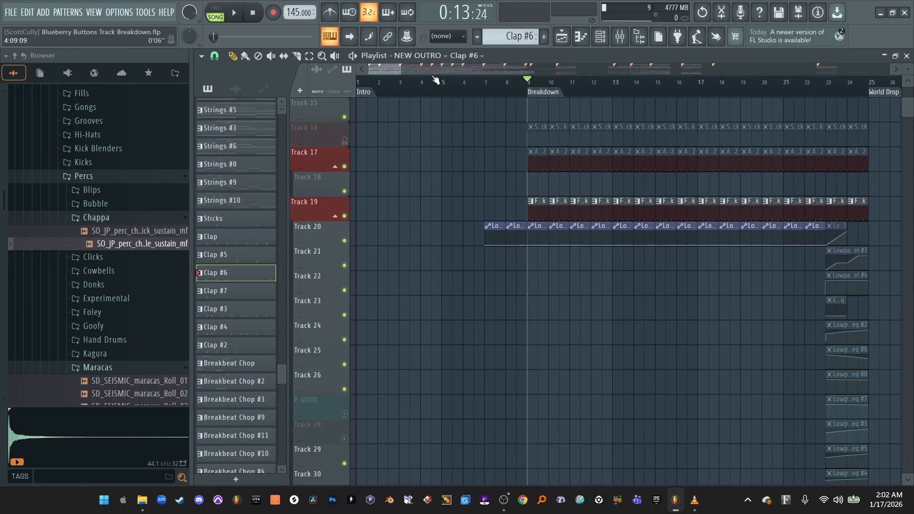
pyautogui.moveTo(401, 71); pyautogui.dragTo(416, 71)
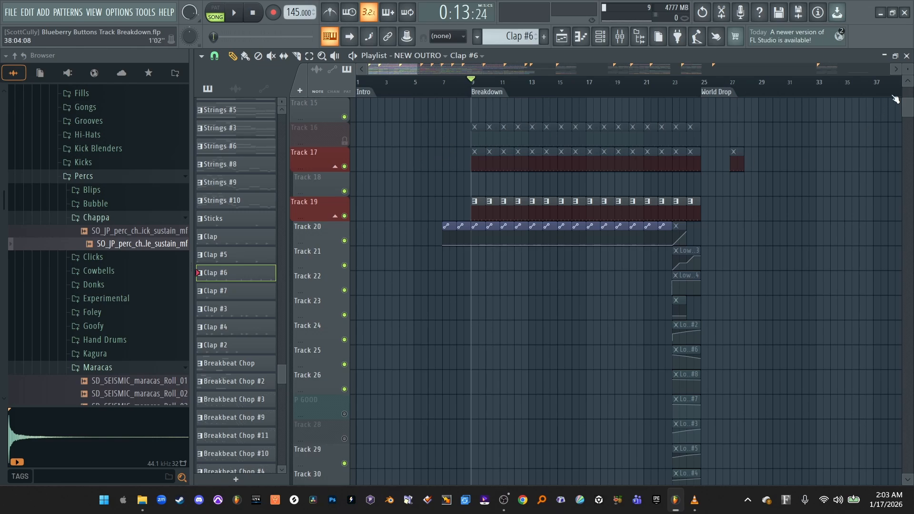
pyautogui.scroll(-3, 427, 128)
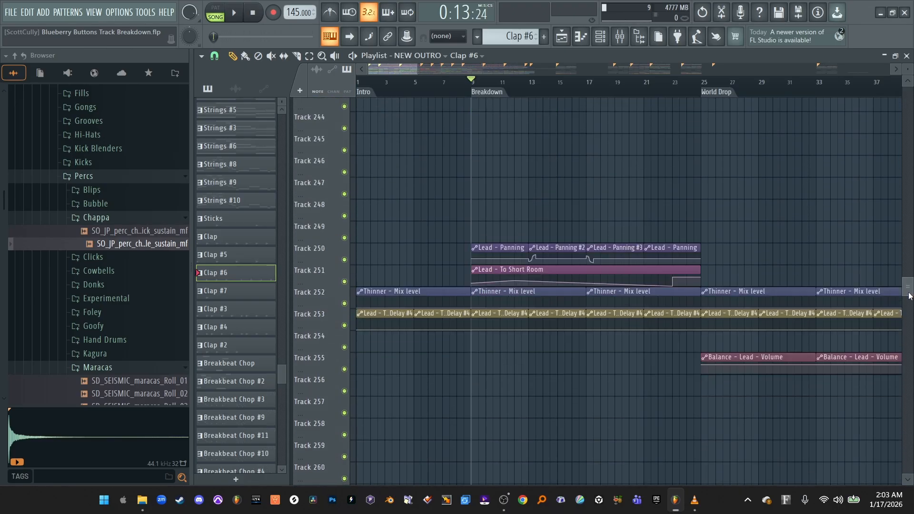
pyautogui.scroll(-4, 537, 232)
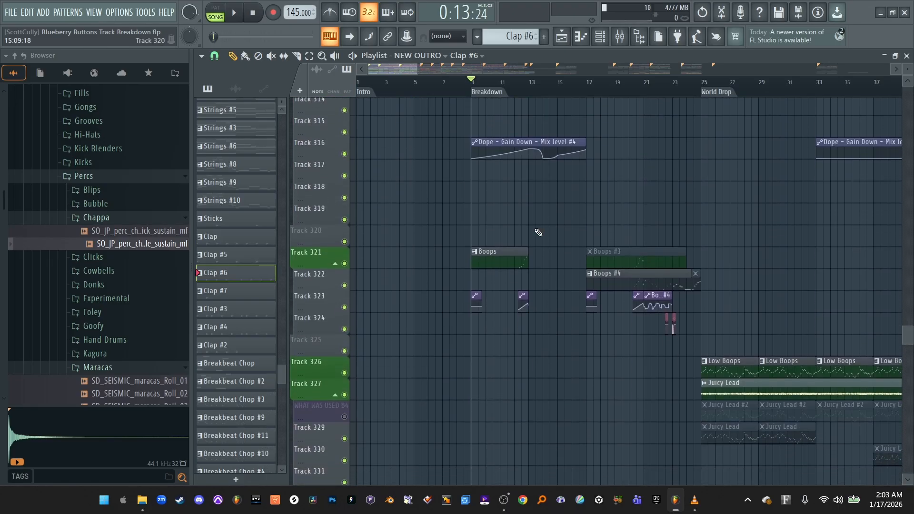
pyautogui.moveTo(415, 70); pyautogui.dragTo(519, 70)
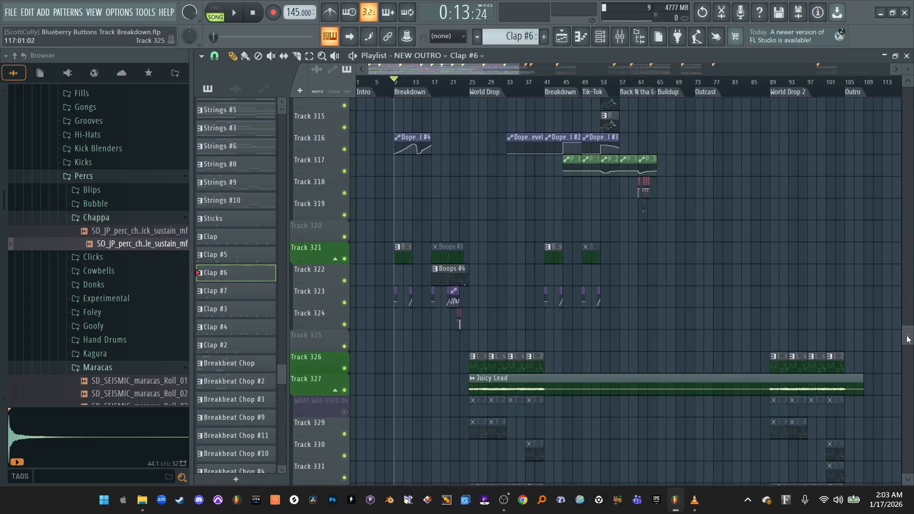
# Examine the active and muted lead variations and their automation from Track 239 down to Track 253 across the arrangement
pyautogui.moveTo(908, 350); pyautogui.dragTo(321, 275)
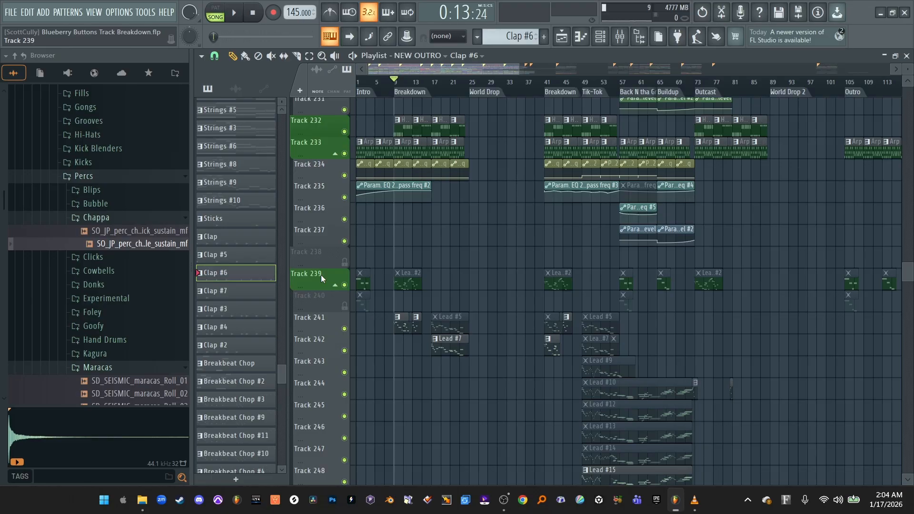
pyautogui.scroll(-5, 321, 275)
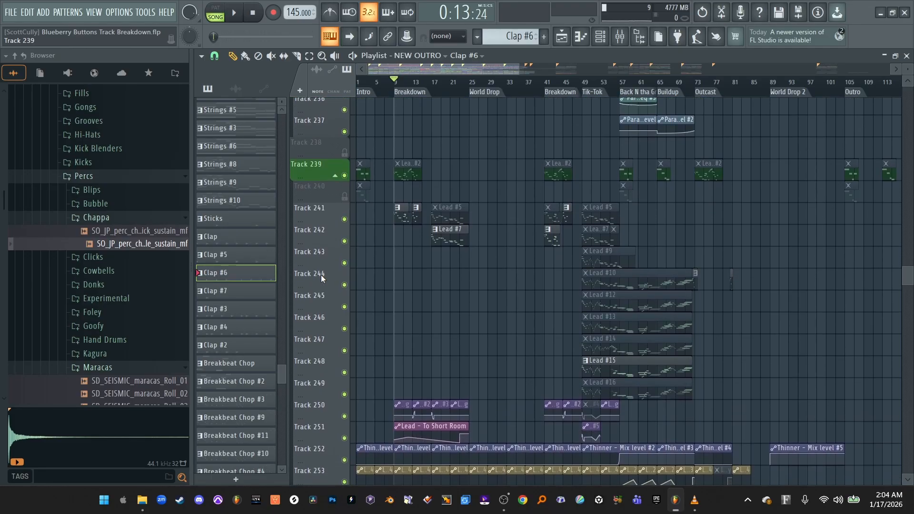
pyautogui.scroll(-3, 322, 278)
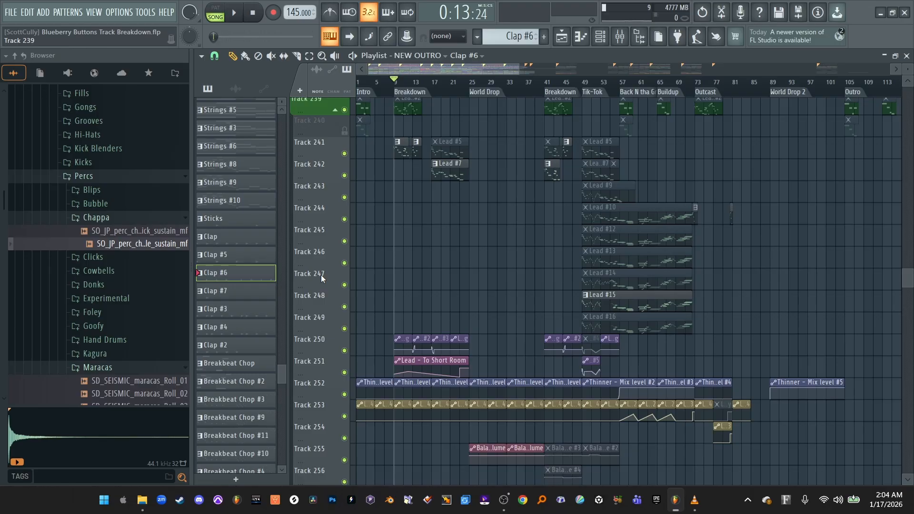
pyautogui.scroll(4, 322, 279)
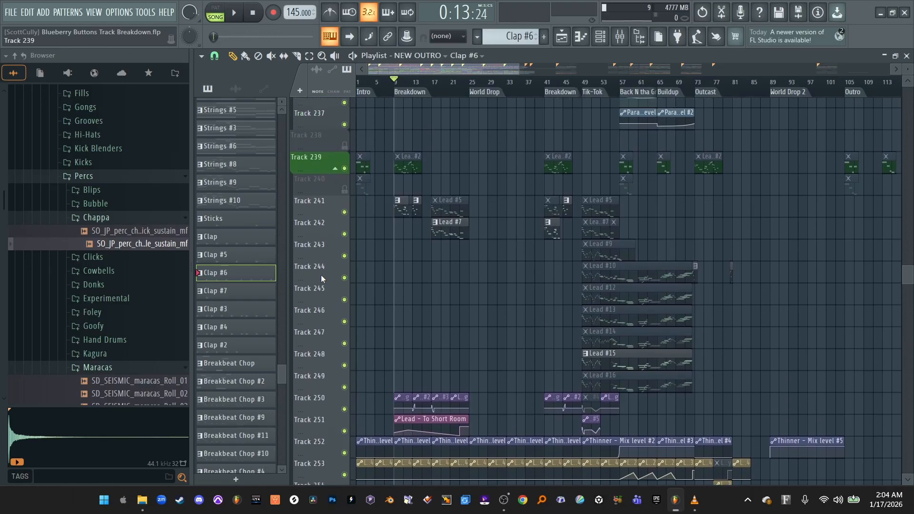
pyautogui.scroll(1, 322, 279)
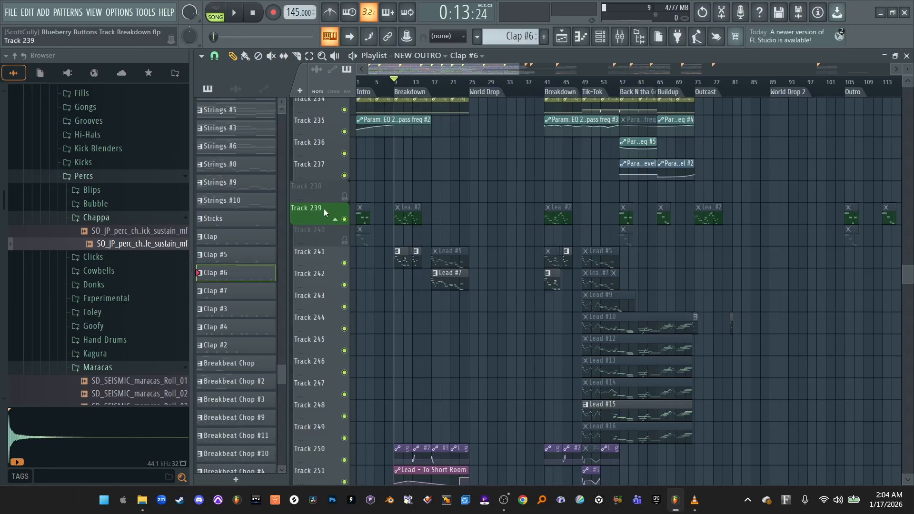
# Examine the color-coded track groups throughout the playlist, from the drum and bass tracks down to the master automation on Track 478
pyautogui.scroll(15, 324, 208)
pyautogui.scroll(-20, 324, 208)
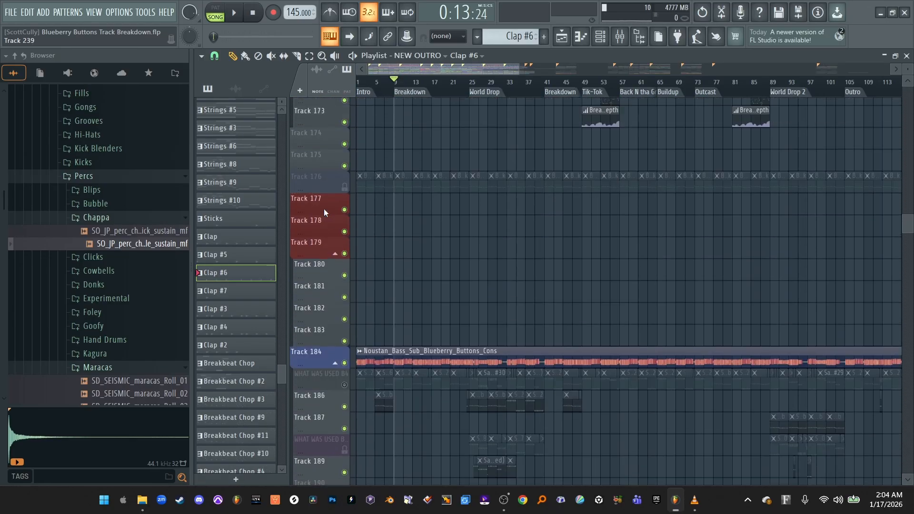
pyautogui.scroll(-10, 324, 209)
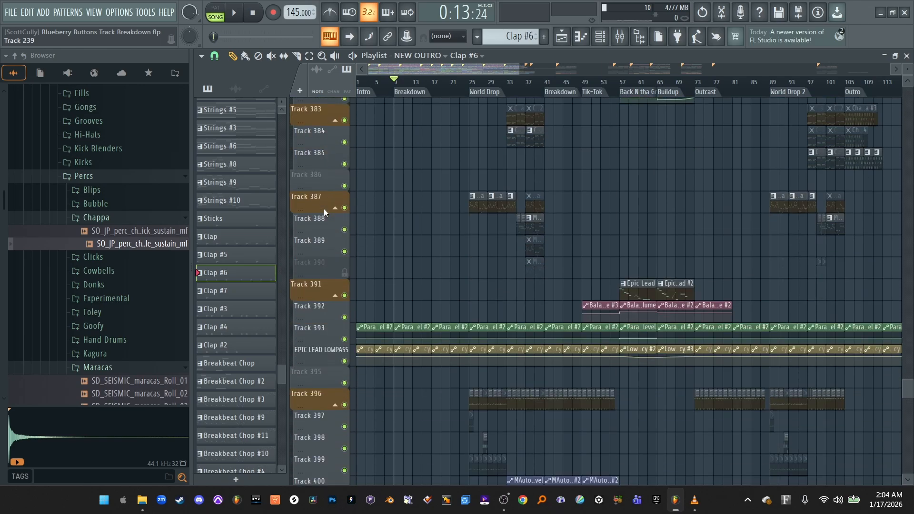
pyautogui.scroll(-5, 320, 247)
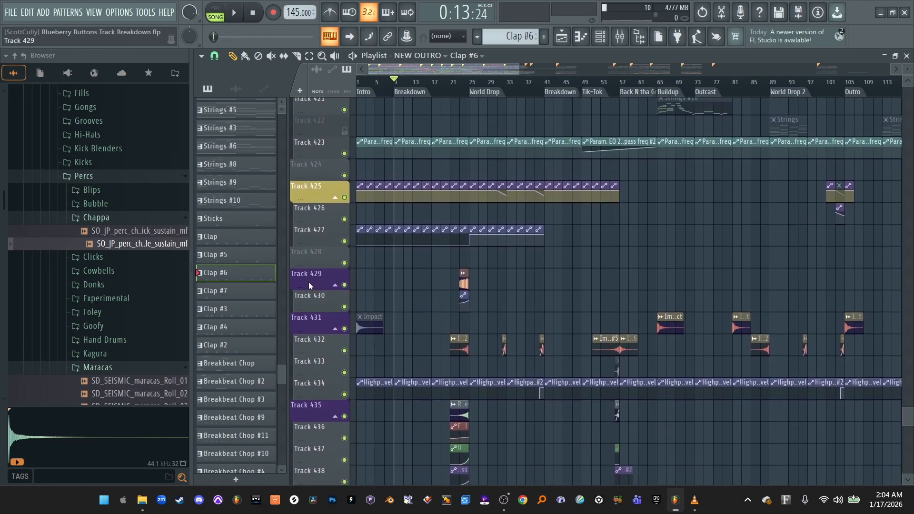
pyautogui.scroll(-10, 309, 282)
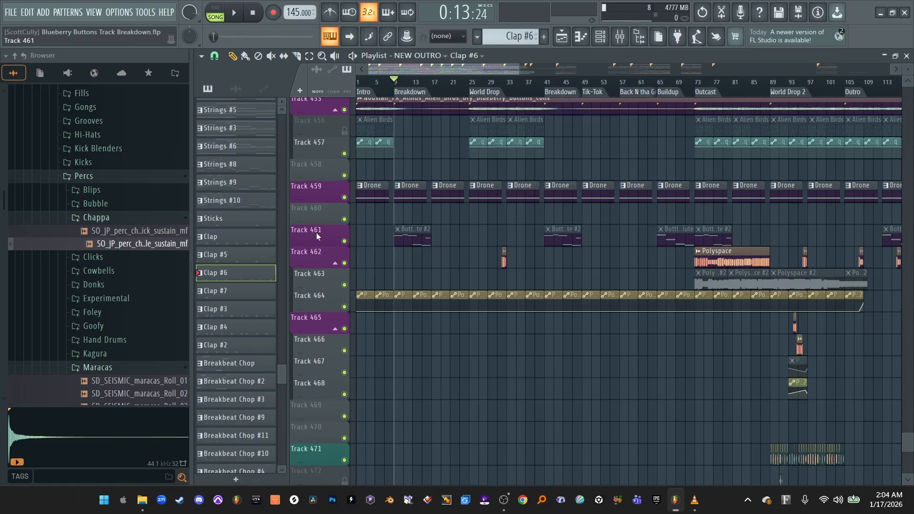
pyautogui.scroll(-2, 316, 232)
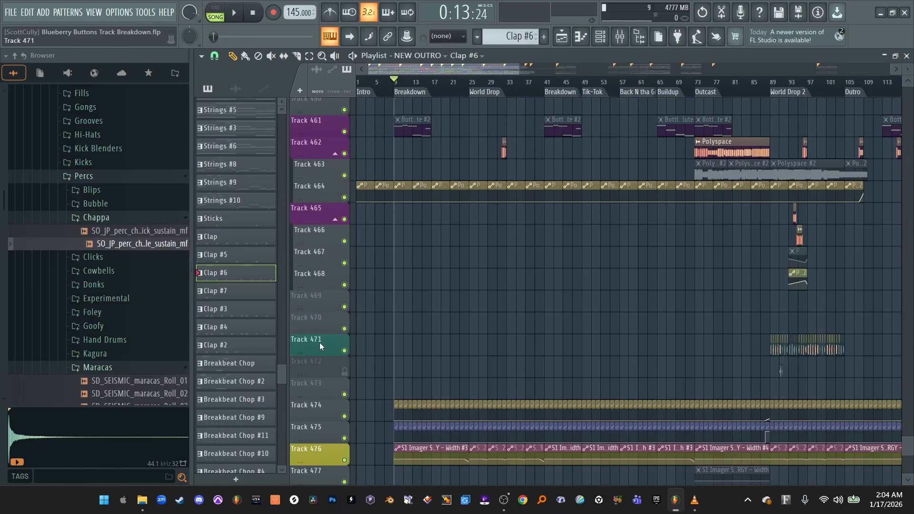
pyautogui.scroll(15, 319, 342)
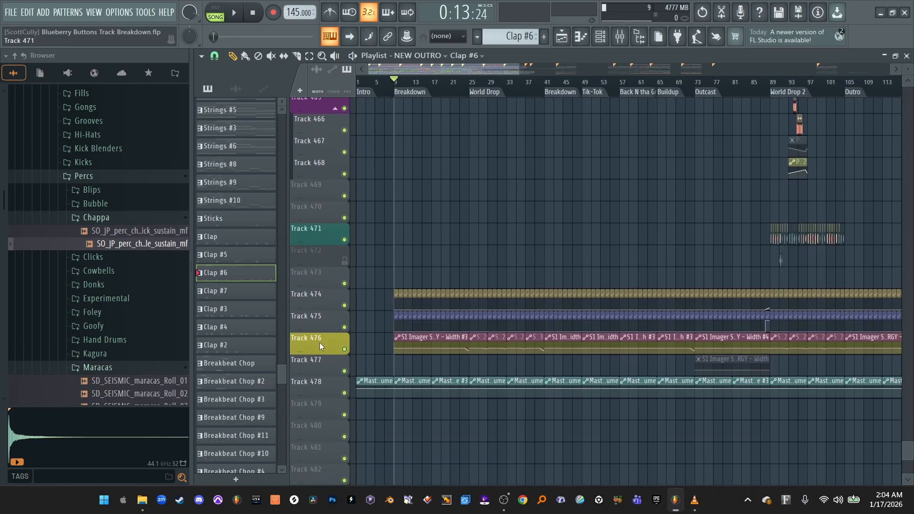
pyautogui.scroll(20, 326, 300)
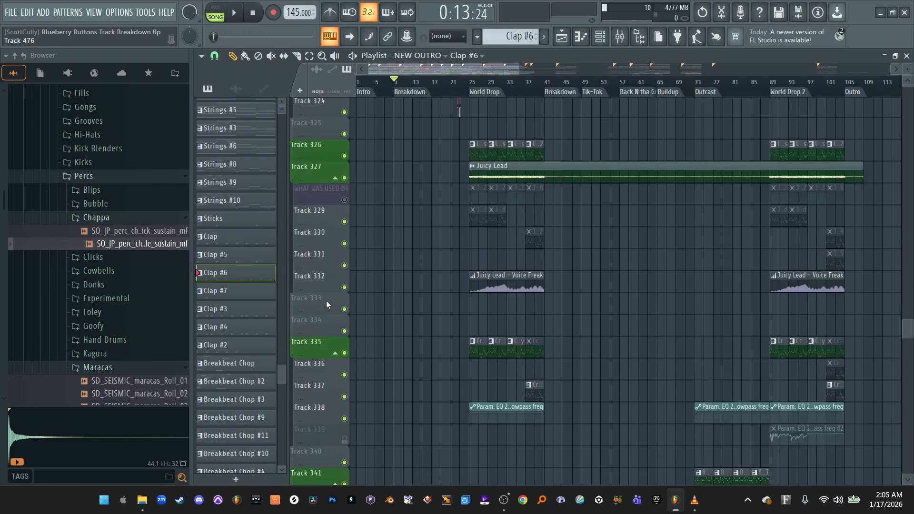
pyautogui.scroll(10, 326, 301)
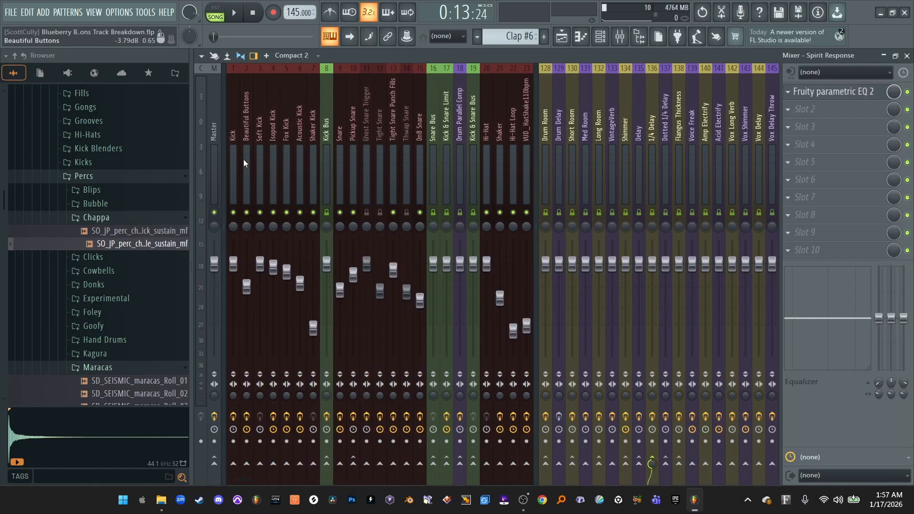
# Examine the mixer effect chains on the Bass, Lead, Instrument, Effect, Ambiance and Vocal buses and on both FX returns
pyautogui.scroll(-20, 232, 159)
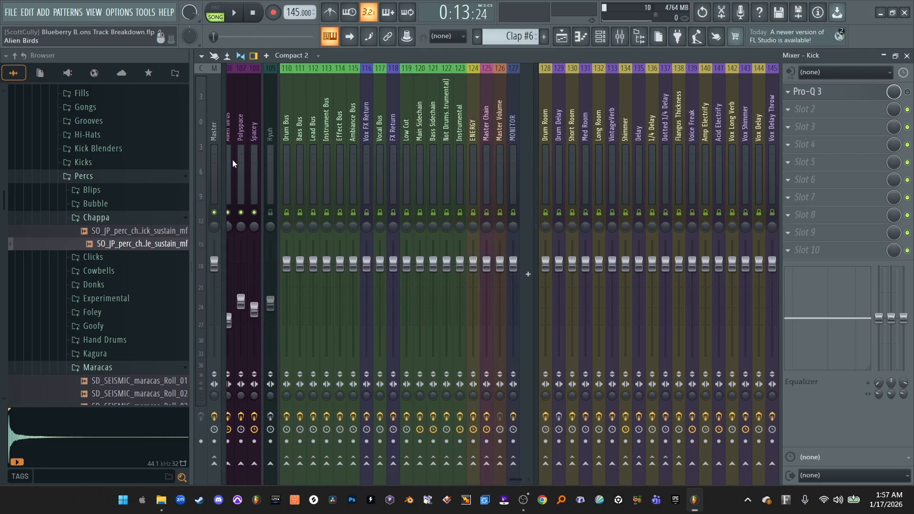
pyautogui.click(295, 157)
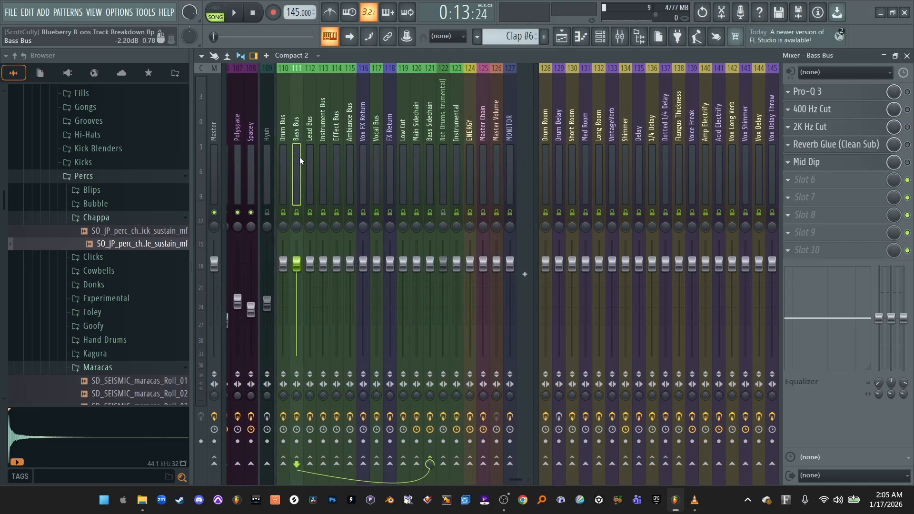
pyautogui.click(309, 157)
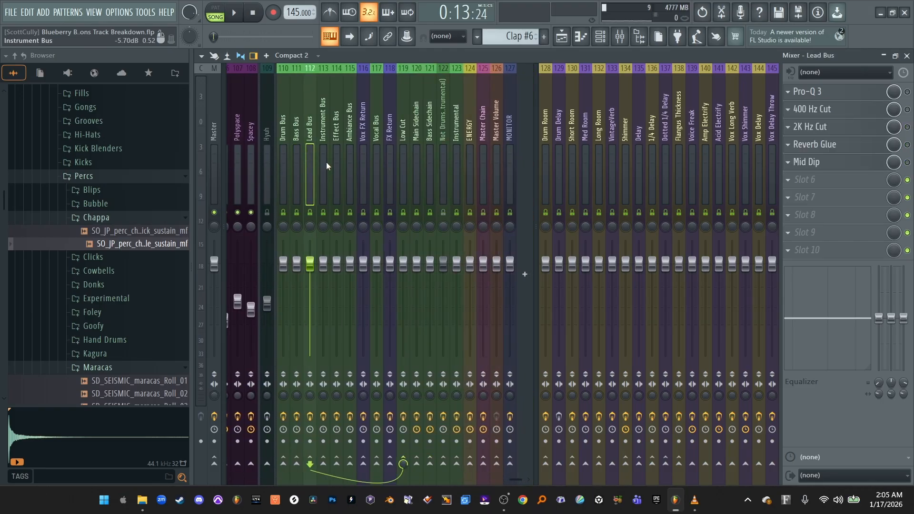
pyautogui.click(323, 157)
pyautogui.click(336, 157)
pyautogui.click(350, 157)
pyautogui.click(377, 158)
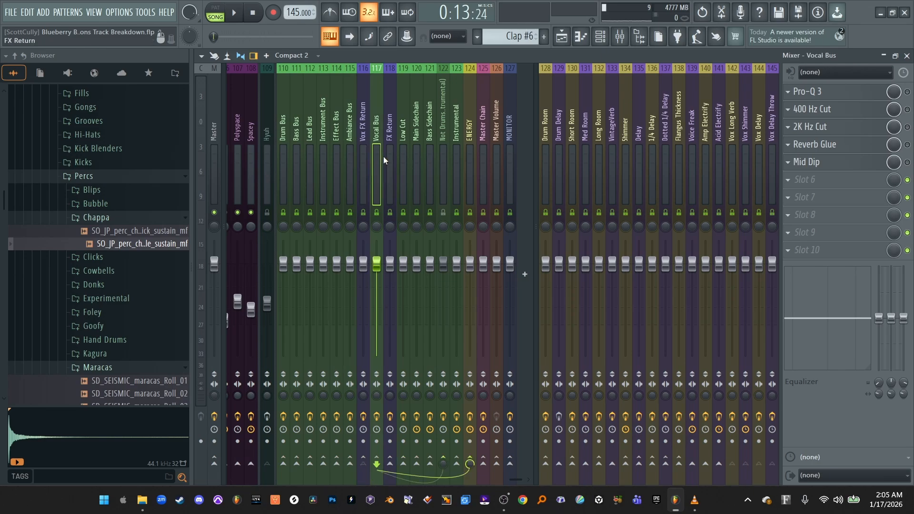
pyautogui.click(364, 157)
pyautogui.click(390, 157)
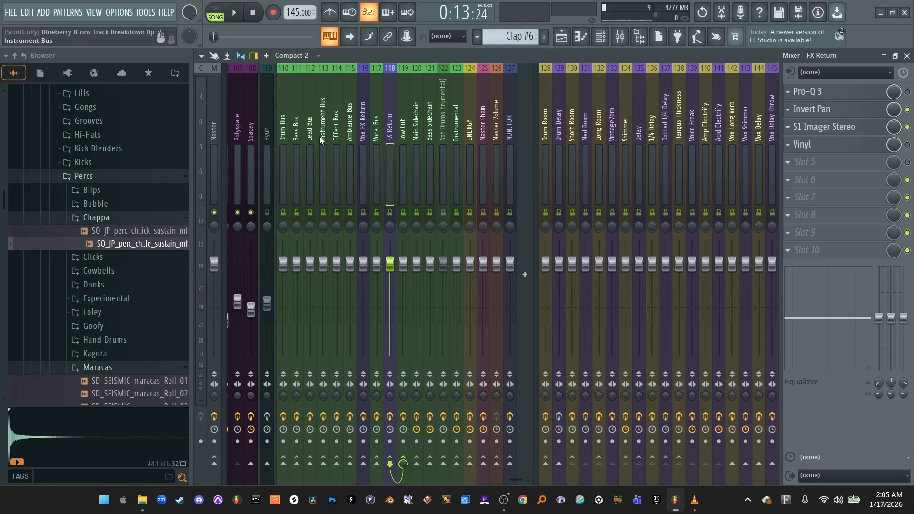
# Examine how the individual drum, bass, lead, instrument and effect inserts are grouped across the mixer
pyautogui.scroll(15, 347, 138)
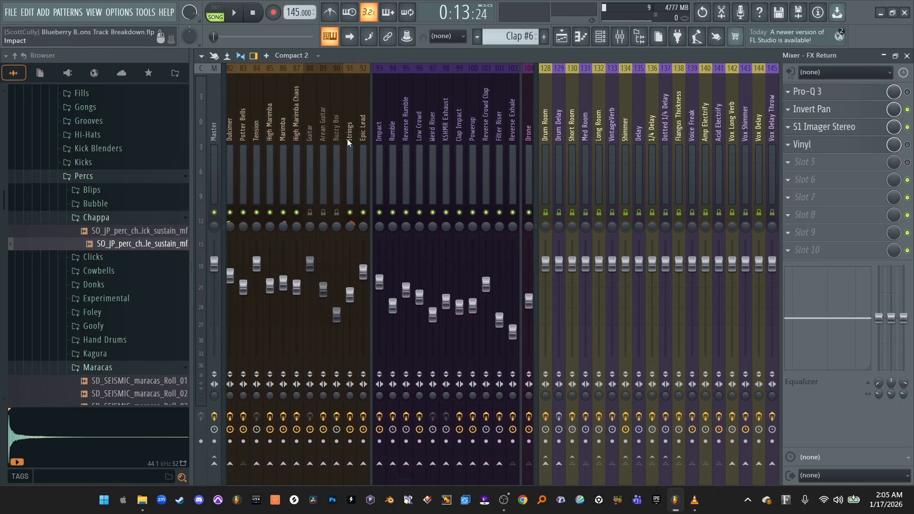
pyautogui.scroll(10, 315, 132)
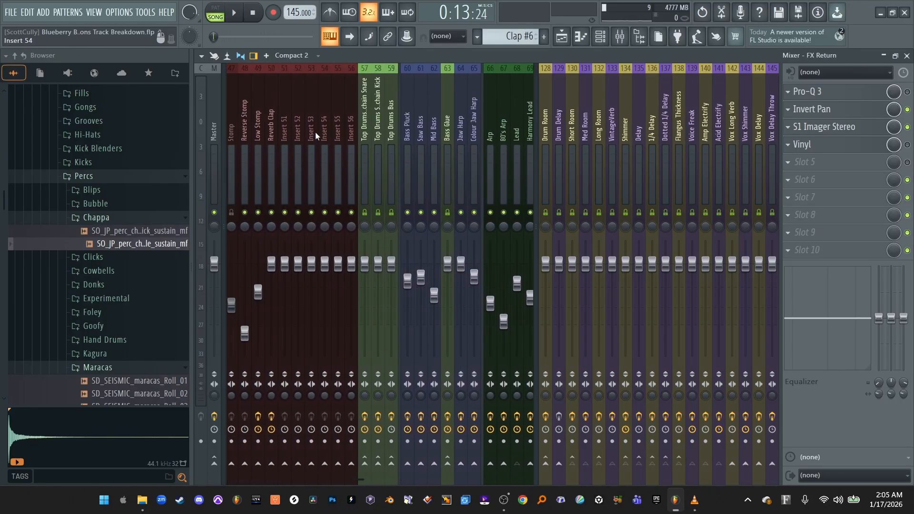
pyautogui.scroll(-12, 277, 119)
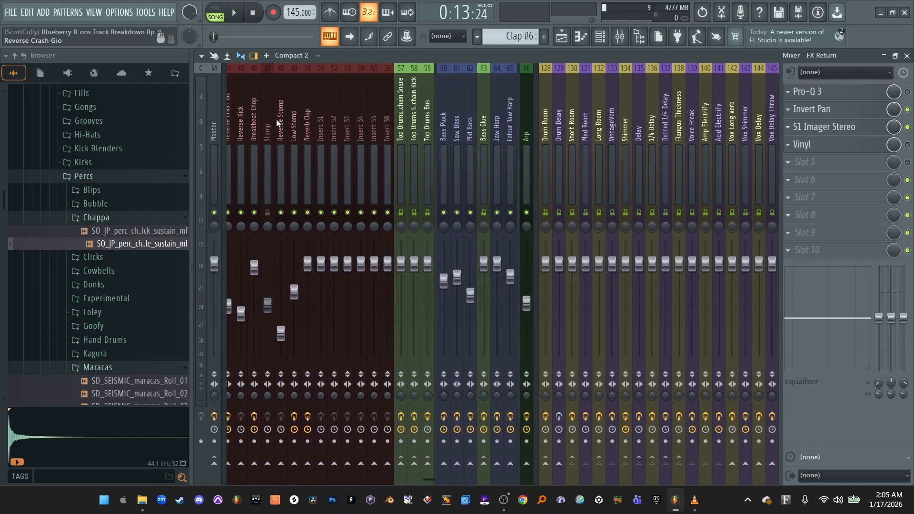
# Examine the remaining mixer inserts through to the buses, and frame the Breakdown section in the playlist
pyautogui.scroll(-12, 276, 119)
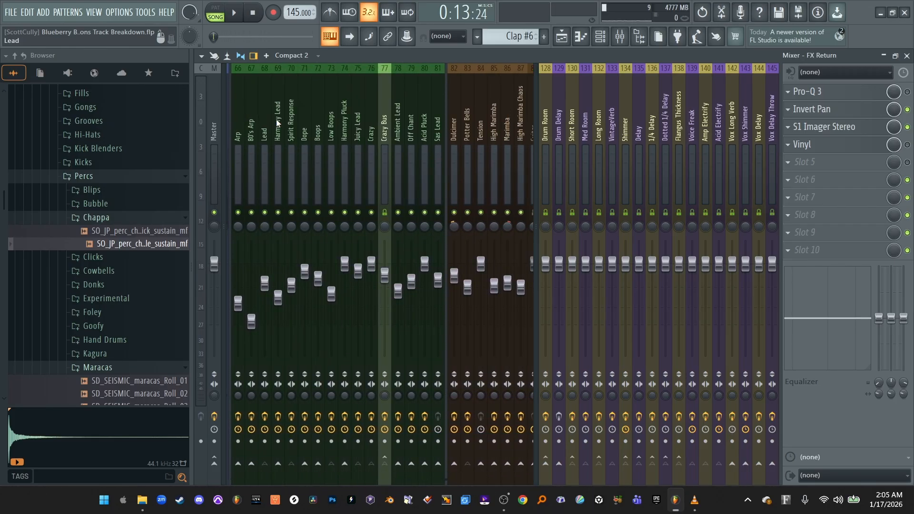
pyautogui.scroll(-1, 276, 119)
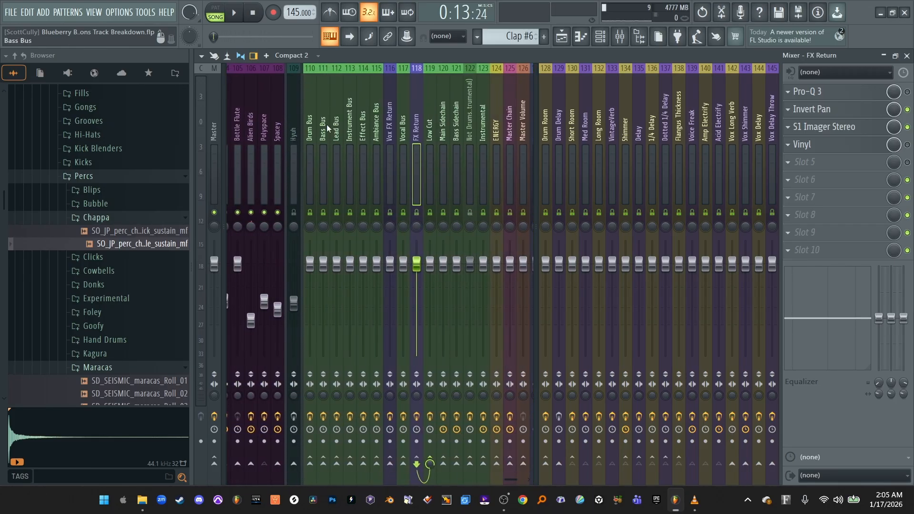
pyautogui.press('F5')
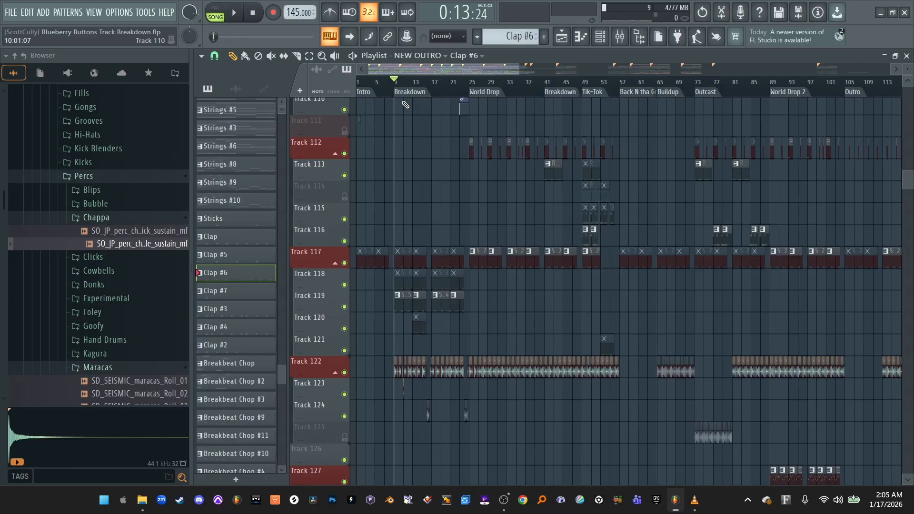
pyautogui.moveTo(521, 72); pyautogui.dragTo(417, 71)
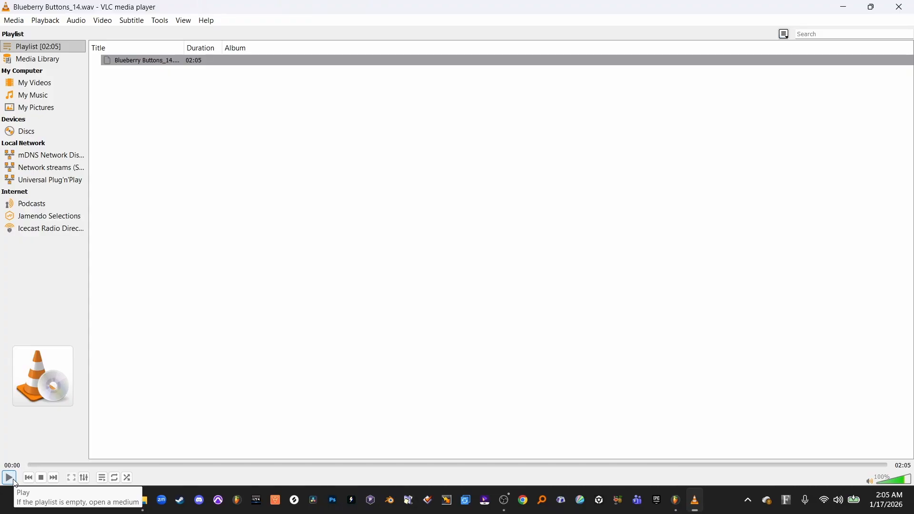
# Listen to the opening 13 seconds of Blueberry Buttons_14.wav in VLC, and switch back to the FL Studio playlist
pyautogui.click(9, 479)
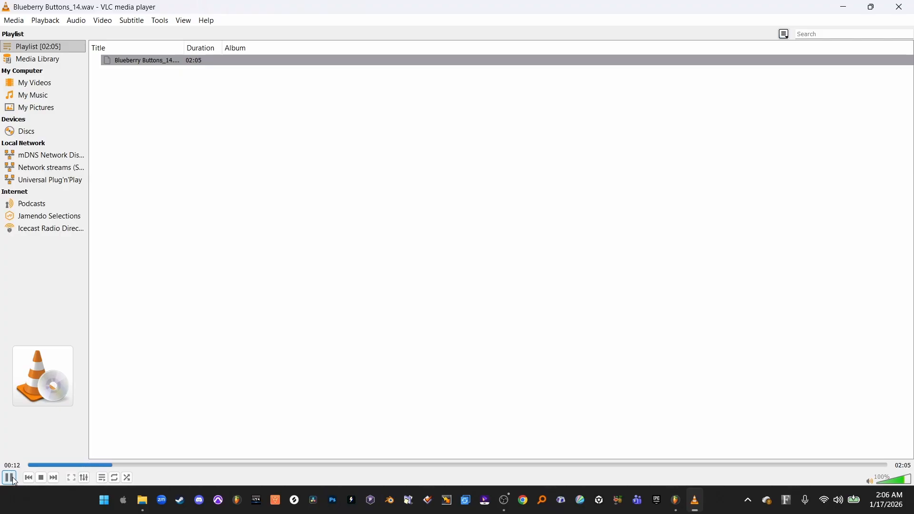
pyautogui.click(13, 481)
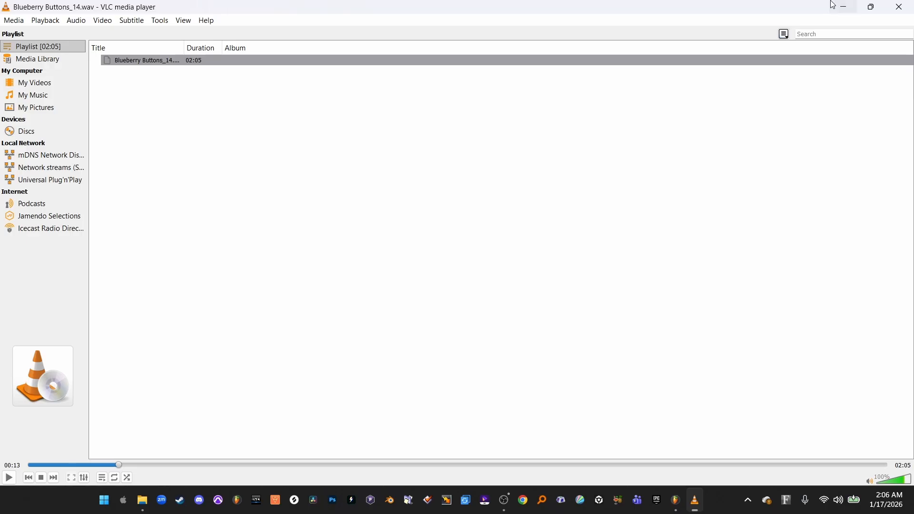
pyautogui.click(845, 7)
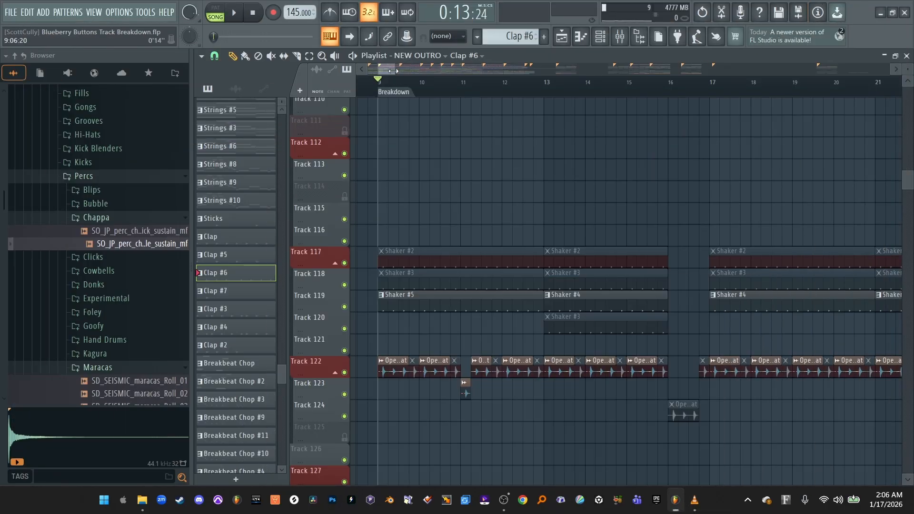
# Play the Breakdown while examining its kick and lowpass automation tracks from Track 9 down to the sidechain volume tracks
pyautogui.scroll(-1, 393, 71)
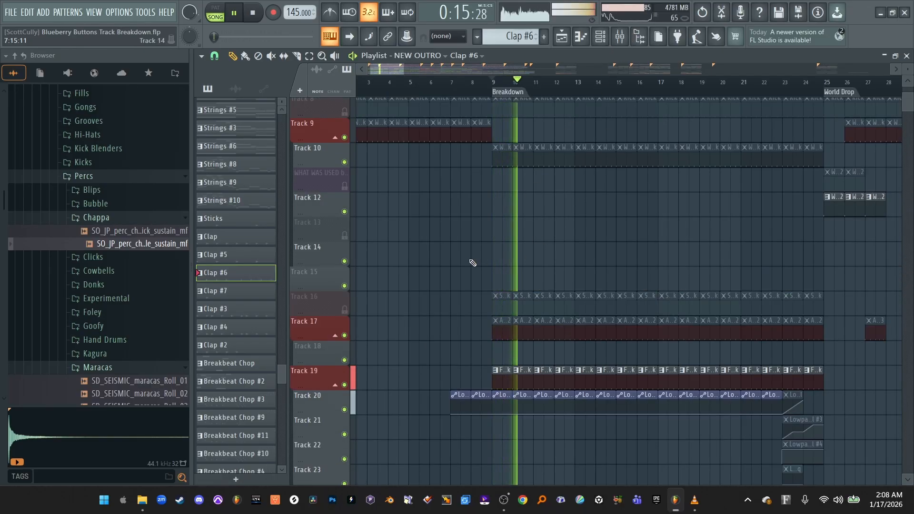
pyautogui.scroll(-3, 473, 263)
pyautogui.scroll(-7, 422, 244)
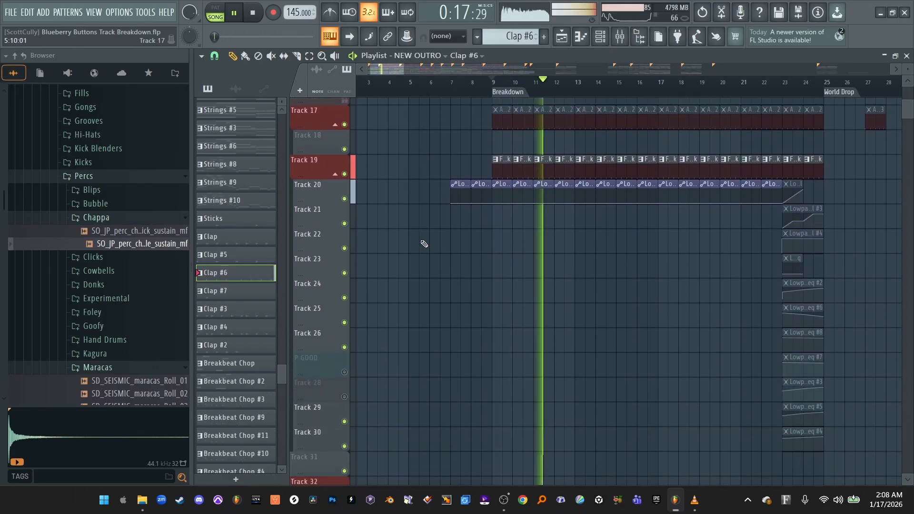
pyautogui.scroll(-2, 423, 244)
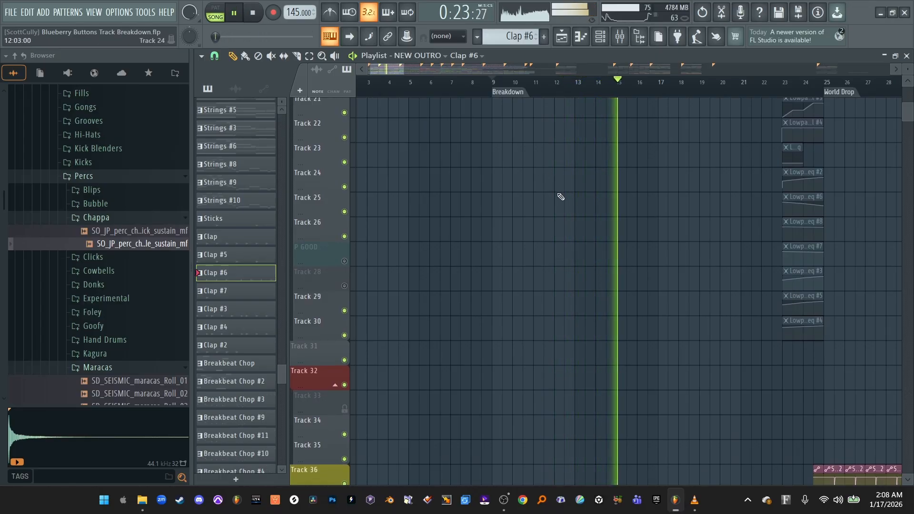
pyautogui.scroll(-4, 561, 220)
pyautogui.scroll(-10, 561, 220)
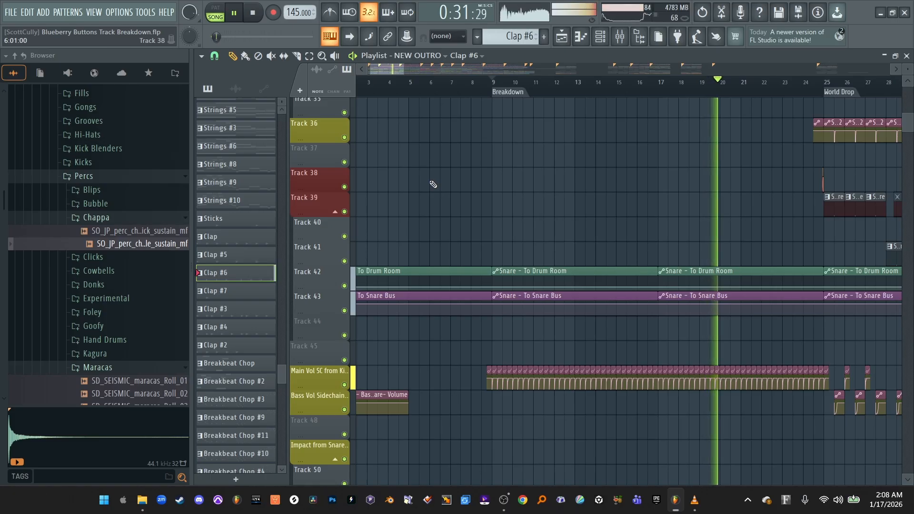
# Examine the Breakdown's kick, snare and clap layers with their filter automation down to Track 117, stopping playback at the World Drop
pyautogui.scroll(1, 433, 185)
pyautogui.scroll(20, 433, 185)
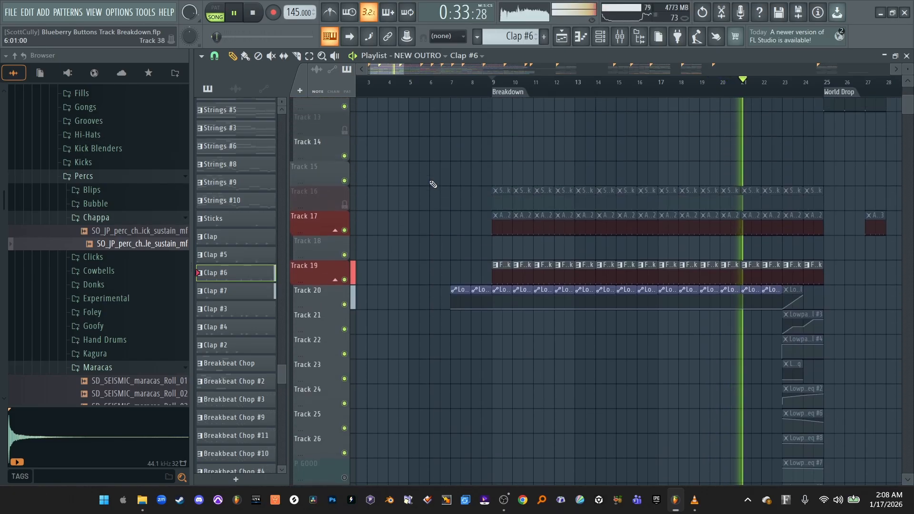
pyautogui.scroll(6, 434, 184)
pyautogui.scroll(-20, 433, 184)
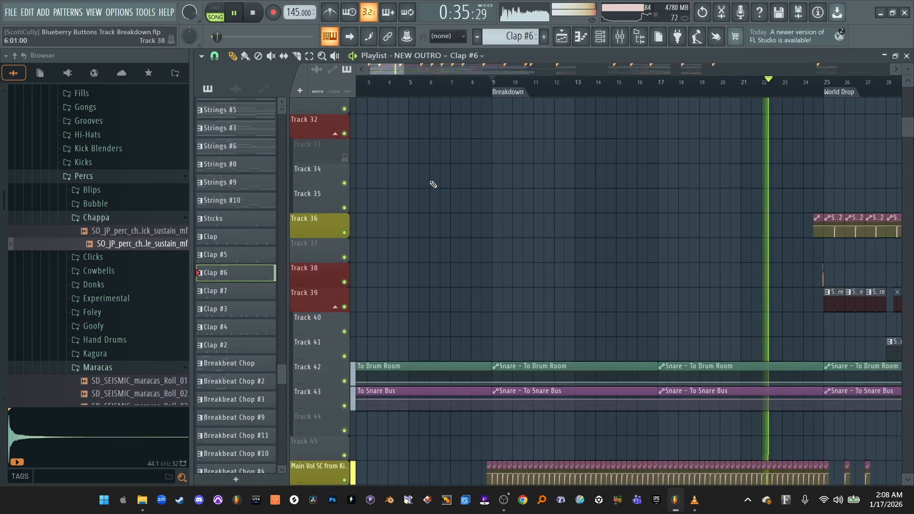
pyautogui.scroll(-18, 434, 184)
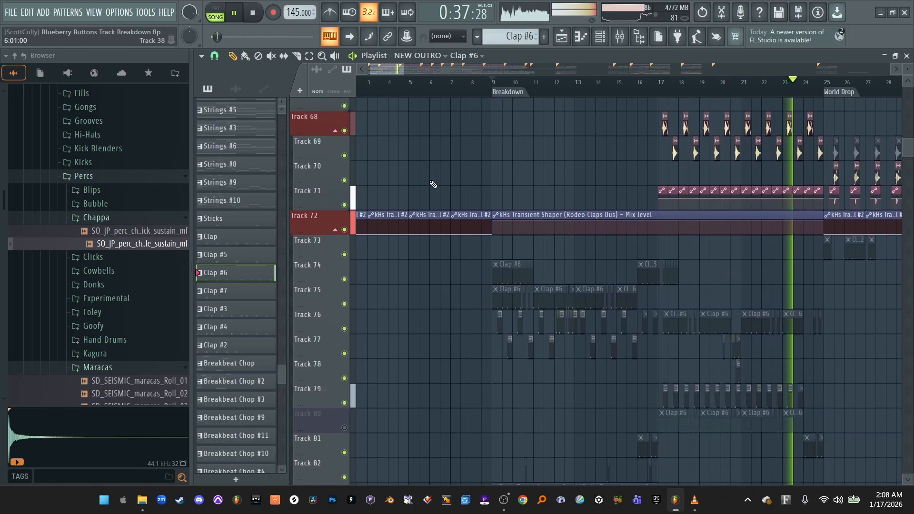
pyautogui.scroll(-2, 433, 185)
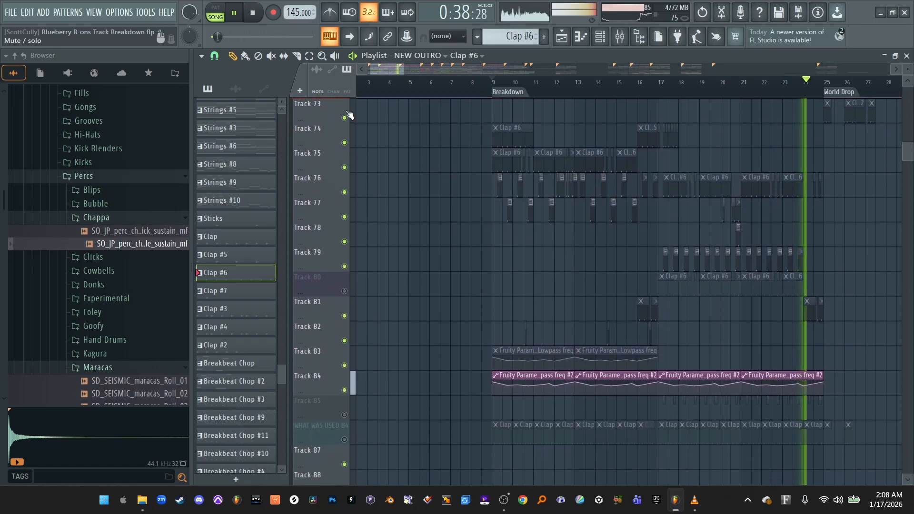
pyautogui.click(236, 14)
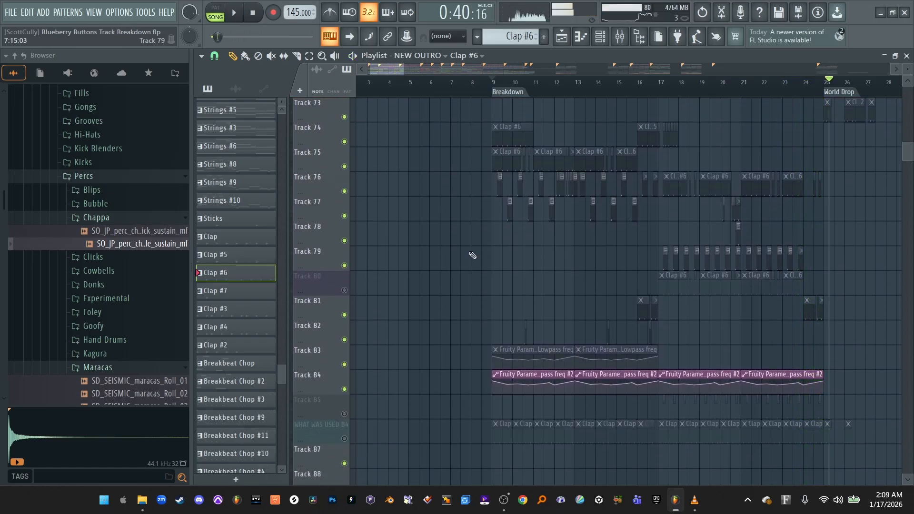
pyautogui.scroll(-11, 481, 267)
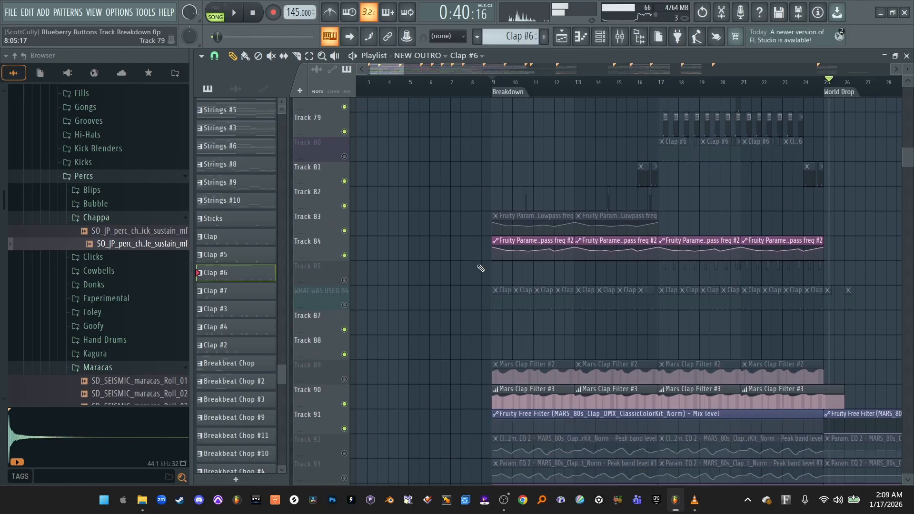
pyautogui.scroll(-17, 481, 268)
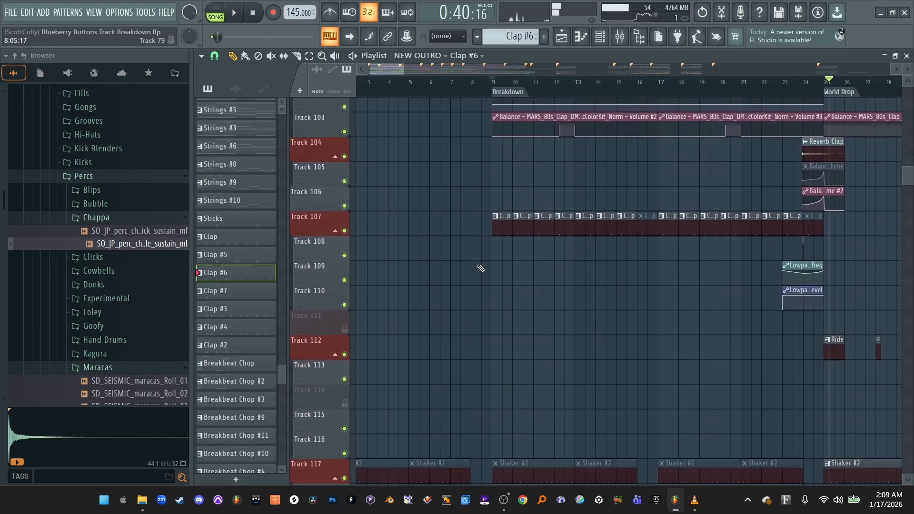
# Examine the Kick Bus effects in the mixer and survey the inserts through to the bus group
pyautogui.press('F9')
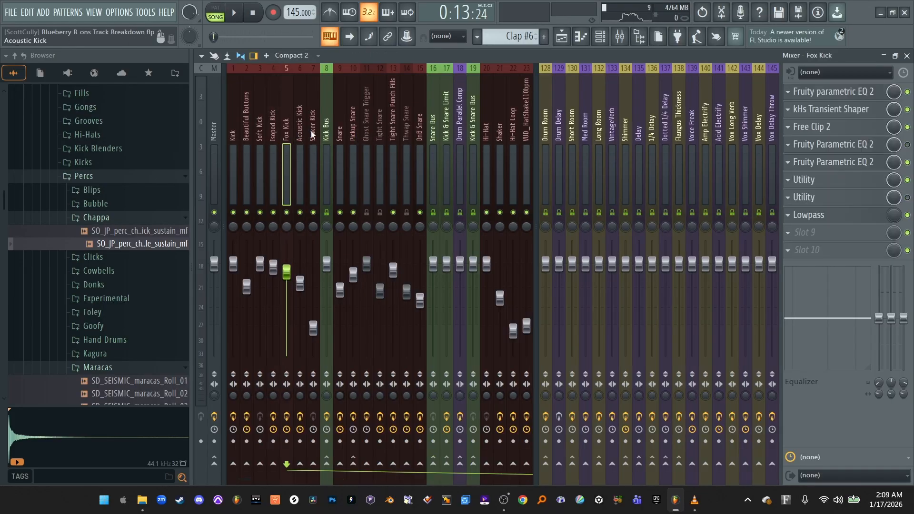
pyautogui.click(330, 137)
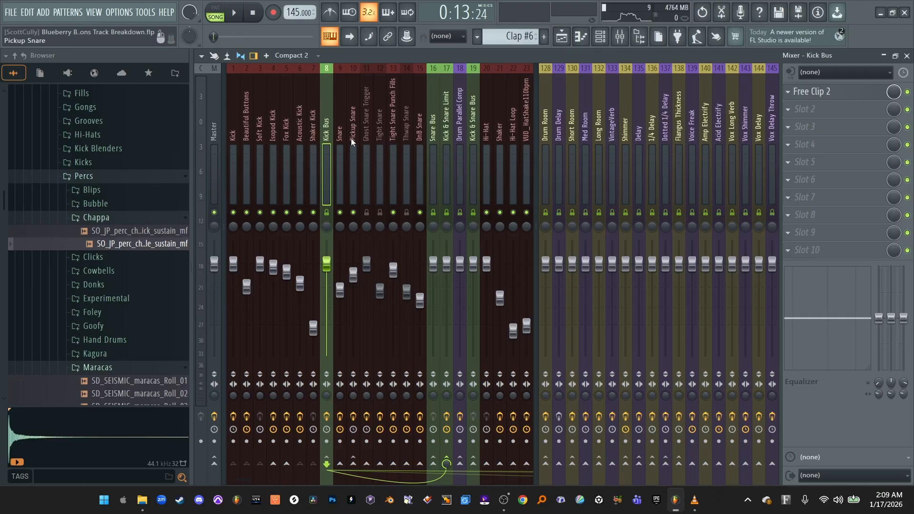
pyautogui.hscroll(20, 330, 155)
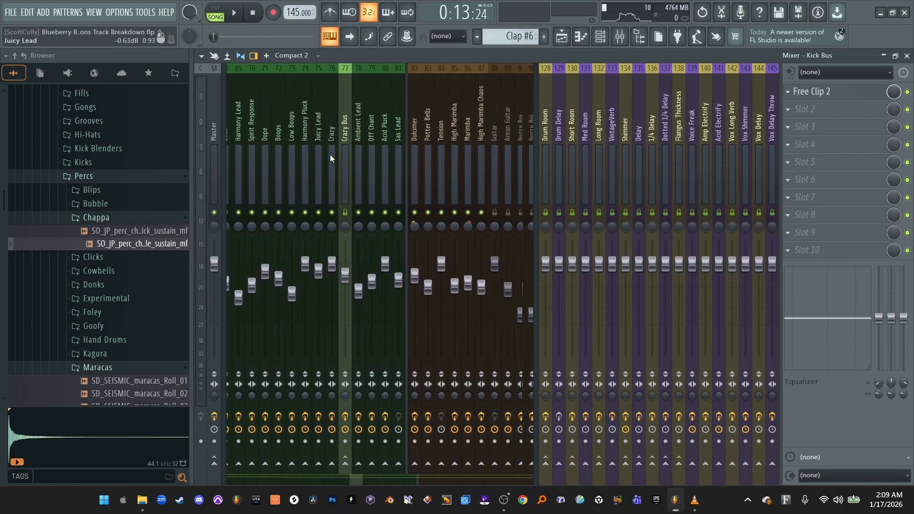
pyautogui.hscroll(-15, 330, 155)
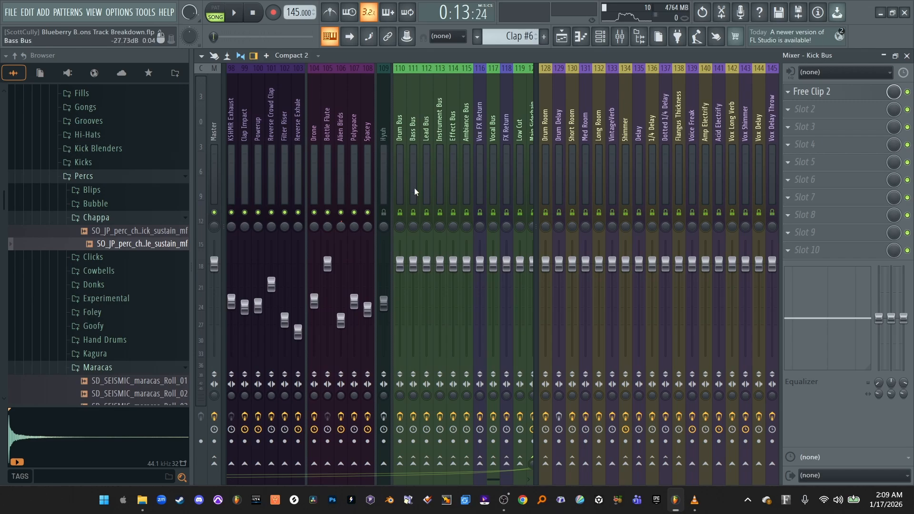
# Play the Breakdown and watch the levels of the hat, shaker, cymbal, crash and clap inserts
pyautogui.press('space')
pyautogui.hscroll(-3, 339, 144)
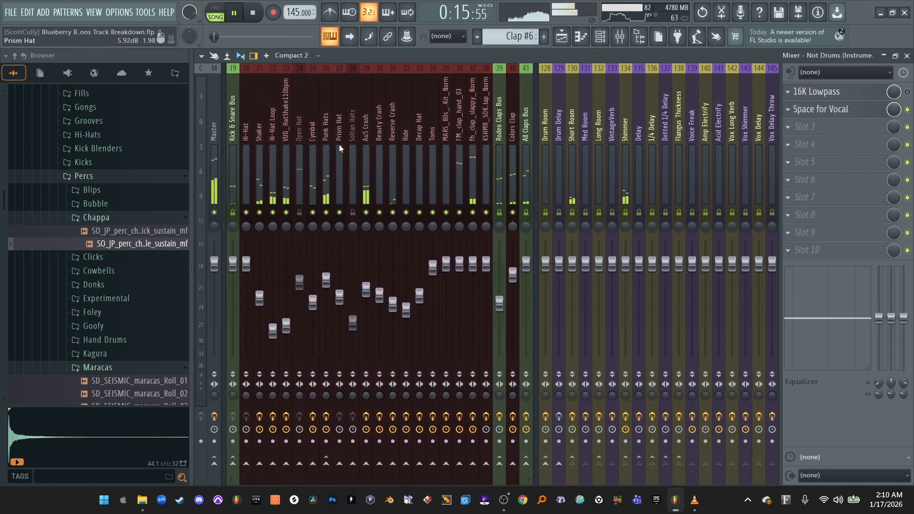
pyautogui.hscroll(-4, 339, 144)
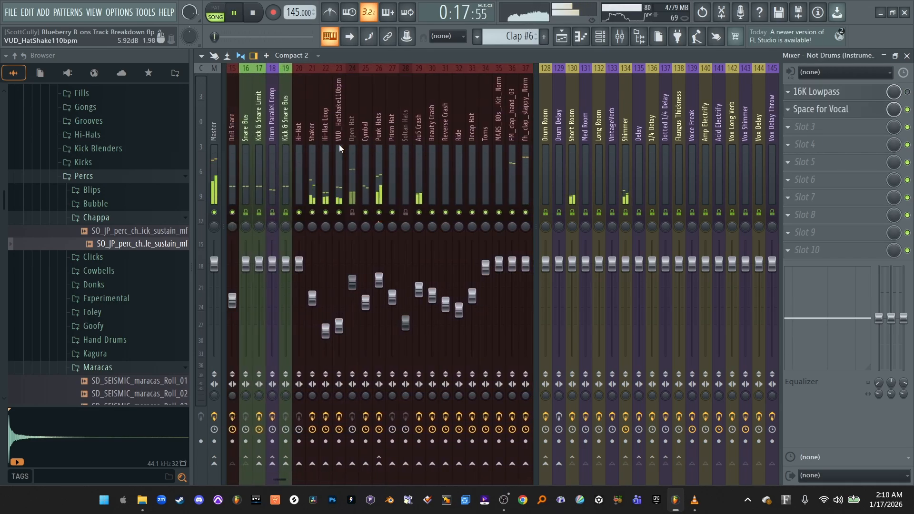
pyautogui.hscroll(-4, 338, 144)
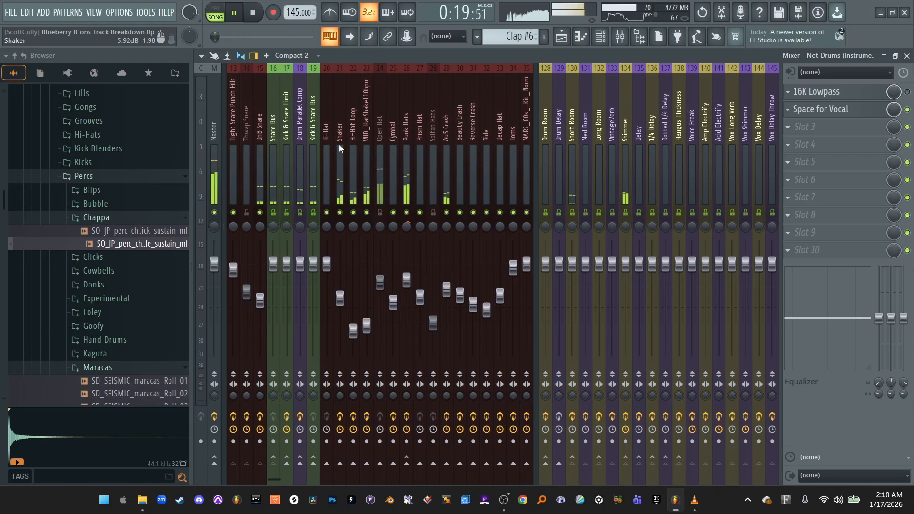
pyautogui.press('space')
# Examine the effect chains on the Shaker, Hi-Hat Loop and Cymbal inserts
pyautogui.hscroll(-4, 339, 144)
pyautogui.click(419, 190)
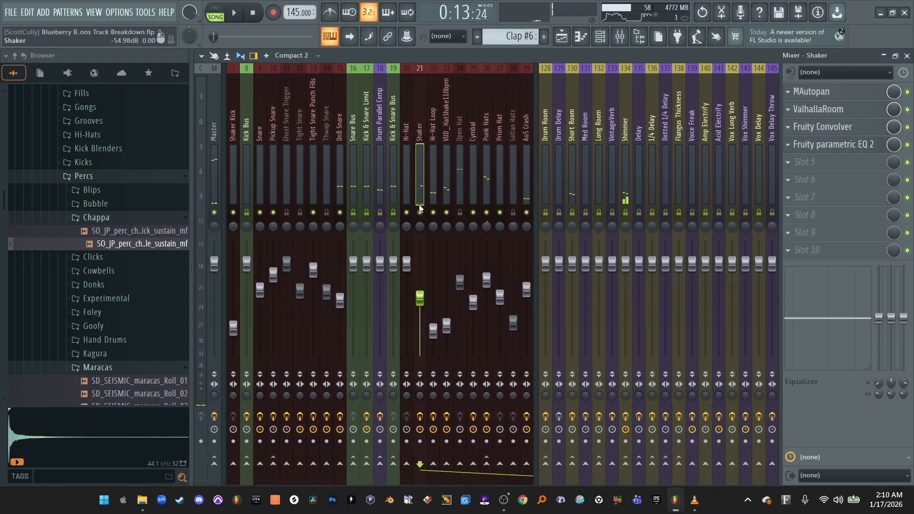
pyautogui.click(435, 164)
pyautogui.click(477, 164)
pyautogui.hscroll(-2, 477, 149)
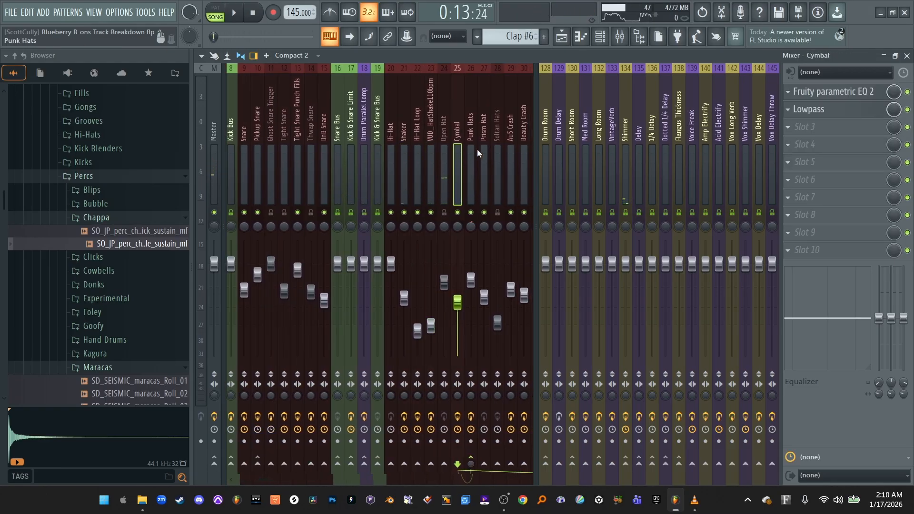
pyautogui.hscroll(2, 459, 155)
# Solo the Shaker insert and save the project
pyautogui.click(424, 167)
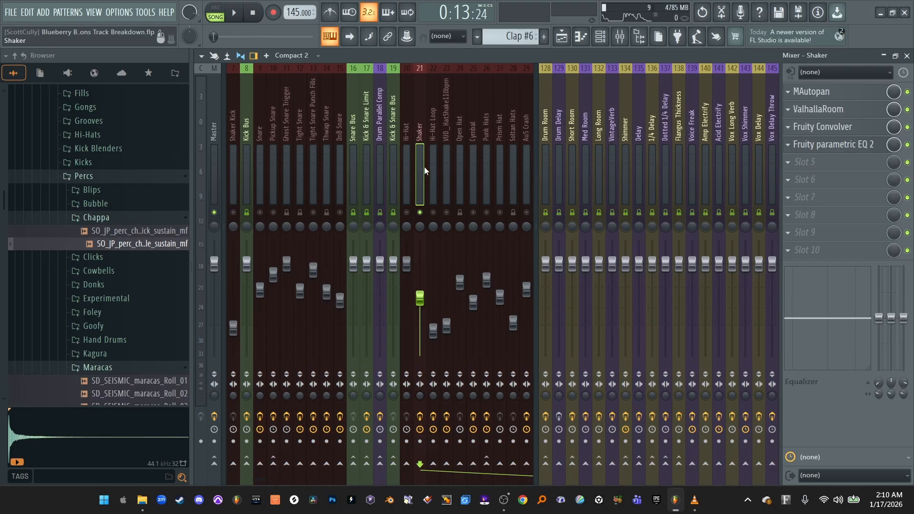
pyautogui.hotkey('ctrl', 's')
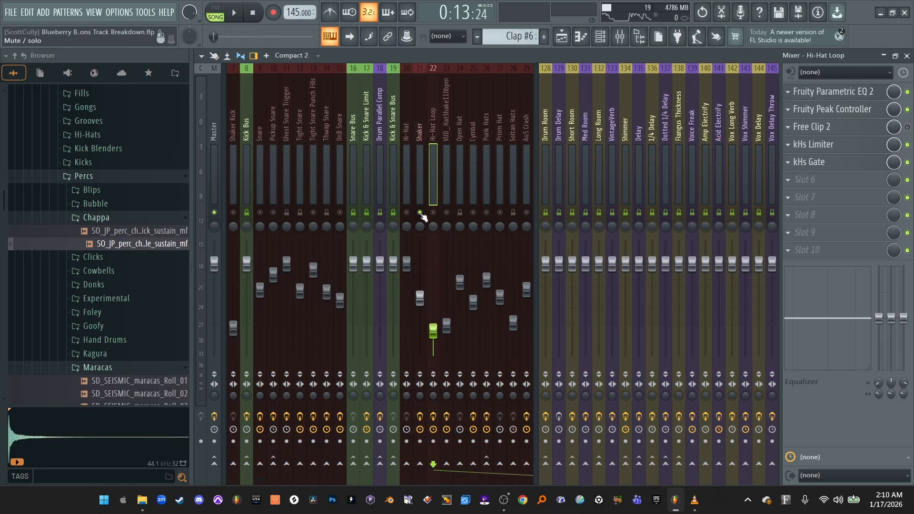
# Play the soloed Shaker and bring in the Hi-Hat Loop, VUD_HatShake110bpm and Punk Hats inserts one by one
pyautogui.click(423, 178)
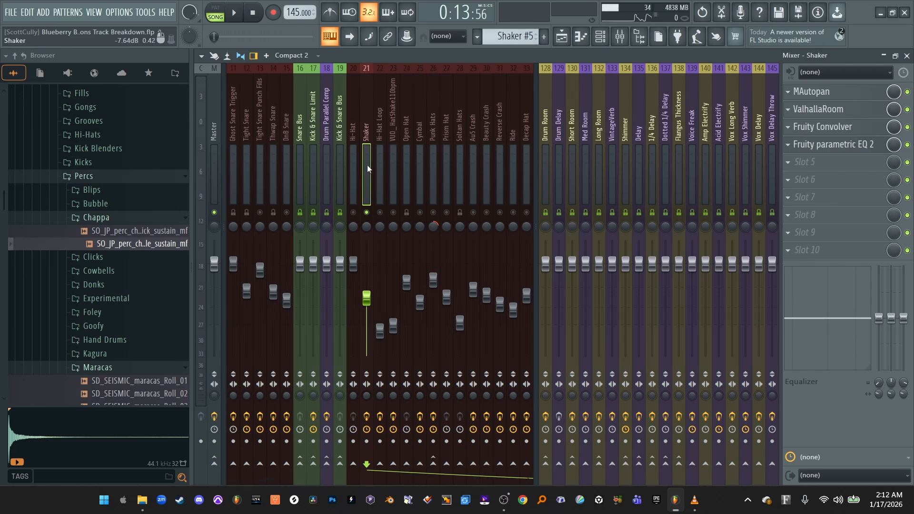
pyautogui.press('space')
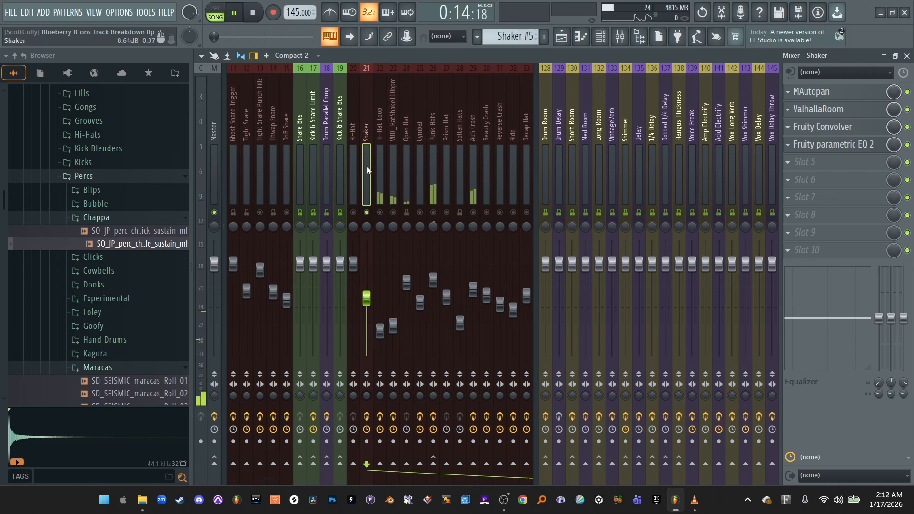
pyautogui.click(381, 186)
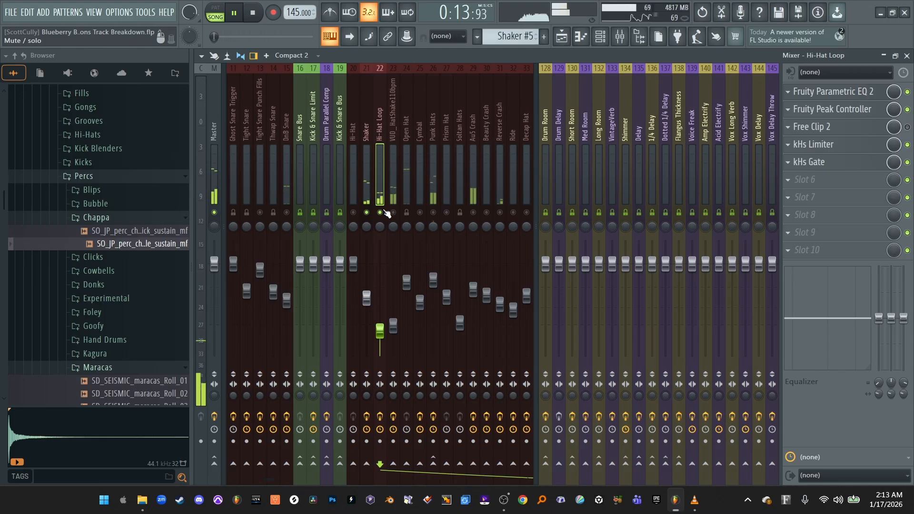
pyautogui.click(398, 186)
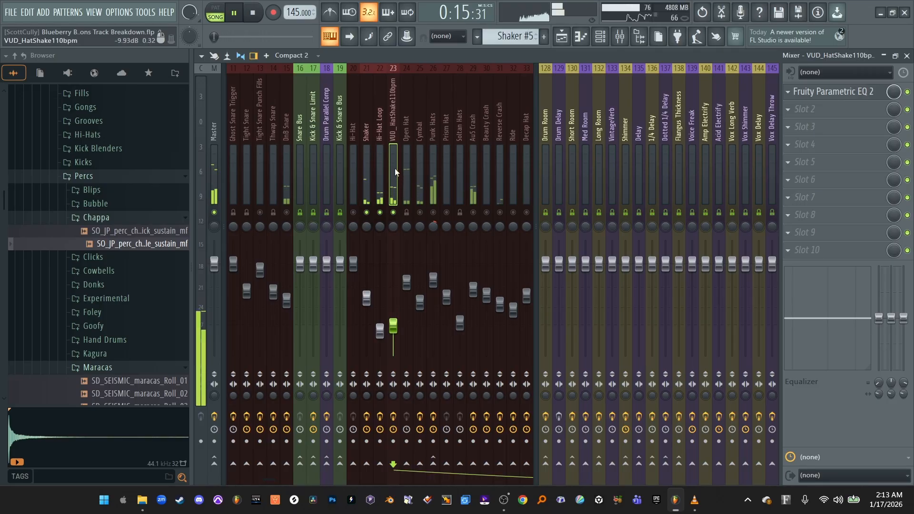
pyautogui.click(420, 176)
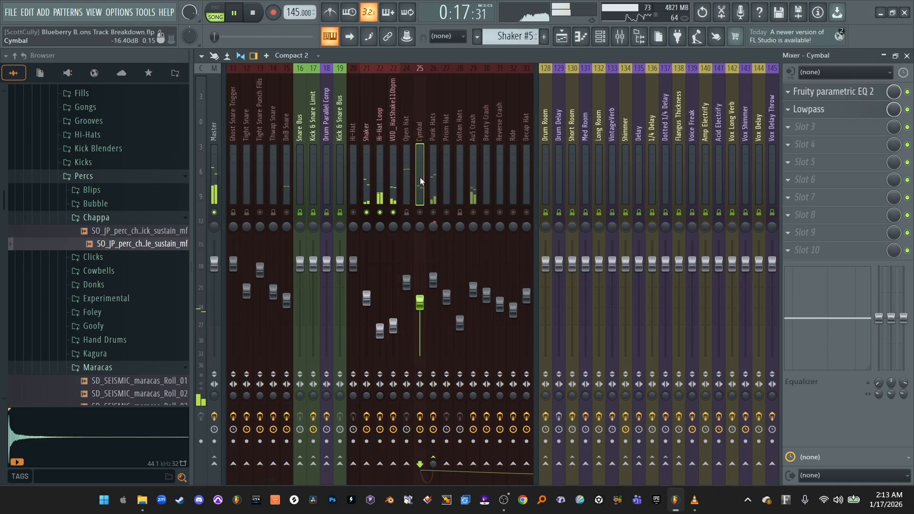
pyautogui.click(436, 187)
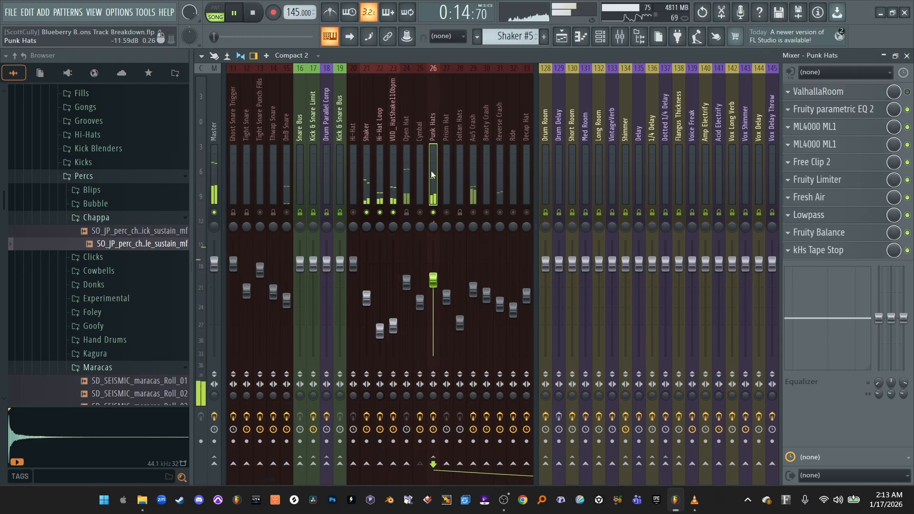
# Play the Breakdown's soloed shaker and hat layers and bring in the Au5 Crash insert
pyautogui.hscroll(2, 430, 170)
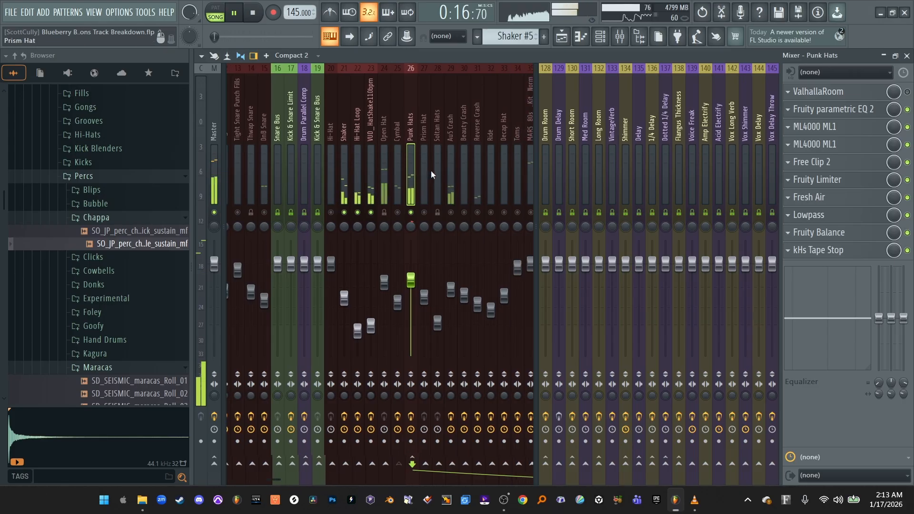
pyautogui.hscroll(2, 431, 170)
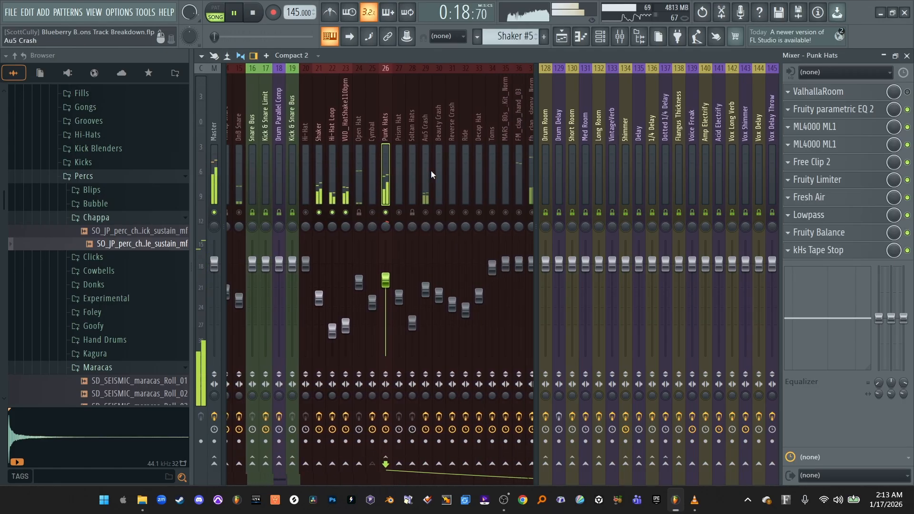
pyautogui.press('space')
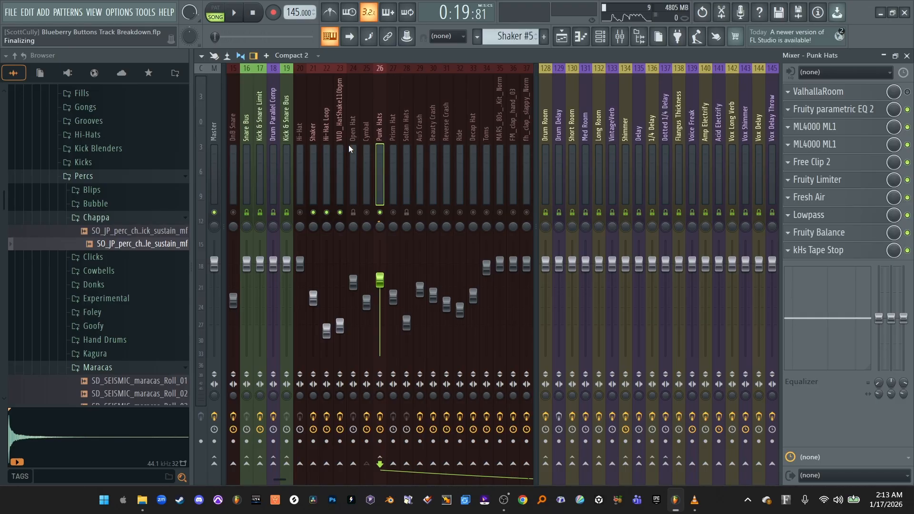
pyautogui.press('space')
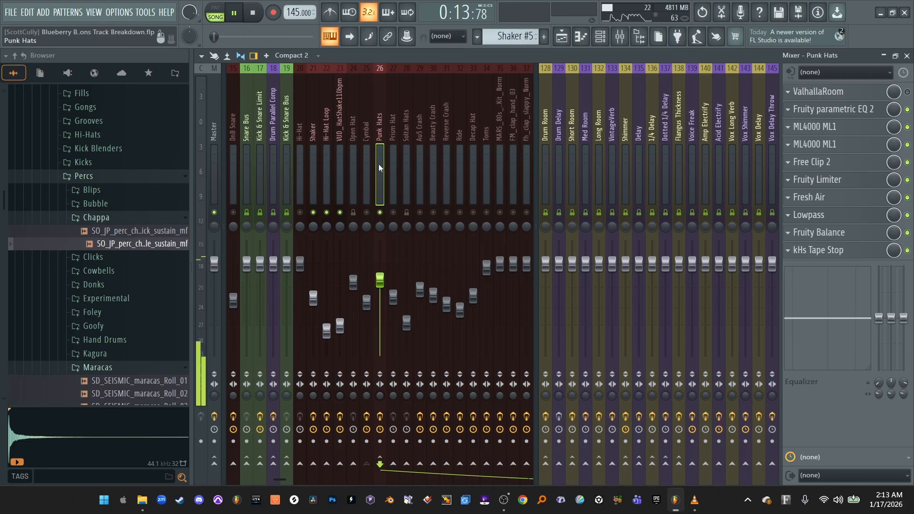
pyautogui.click(424, 169)
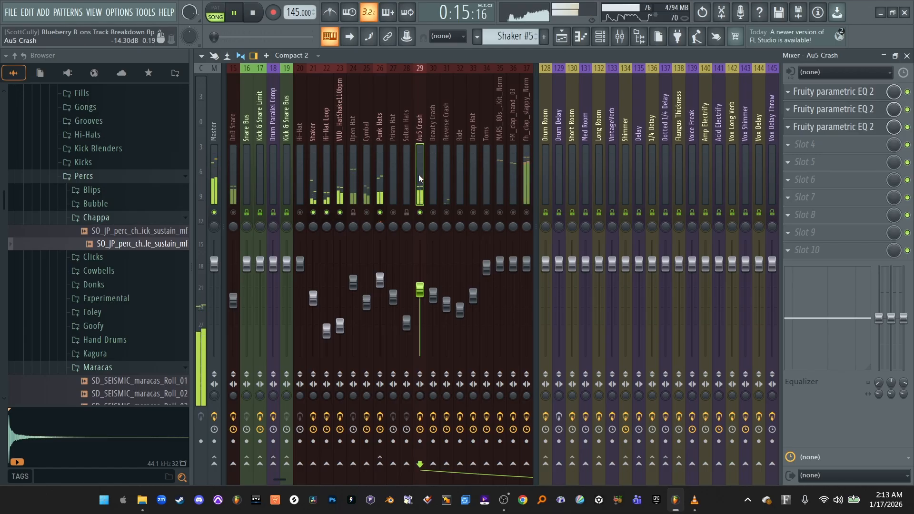
pyautogui.press('space')
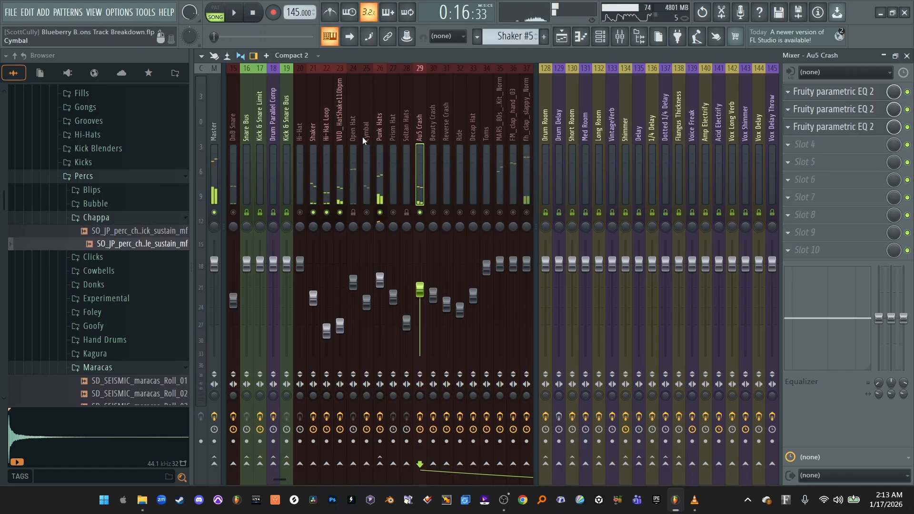
# Compare the layered hats and shaker without and with the Au5 Crash during playback
pyautogui.scroll(-4, 405, 150)
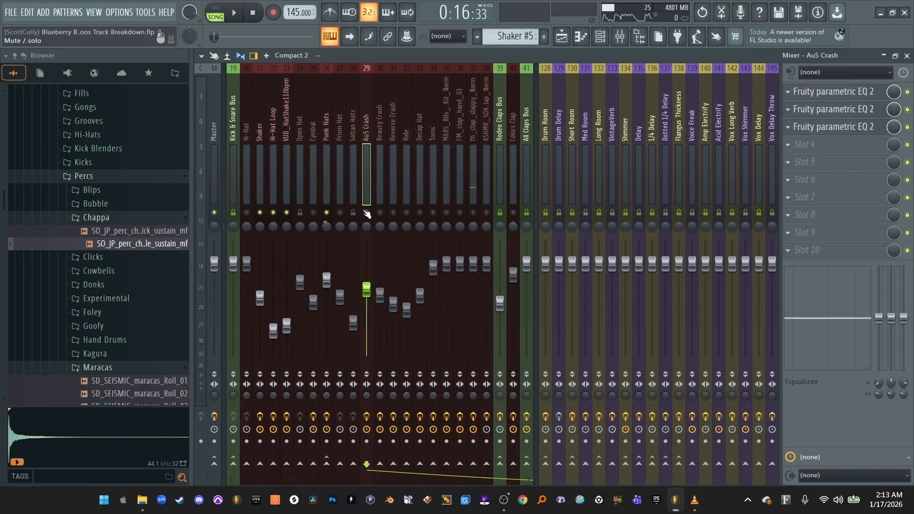
pyautogui.press('space')
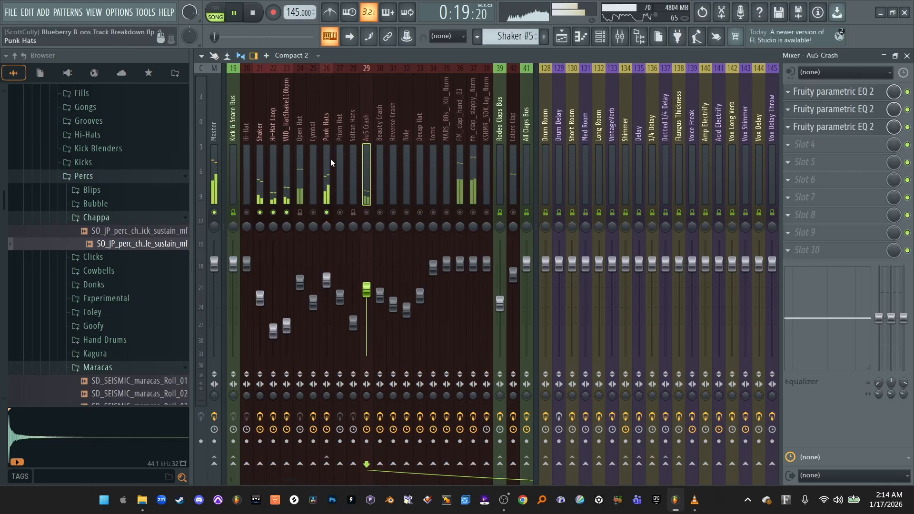
pyautogui.press('space')
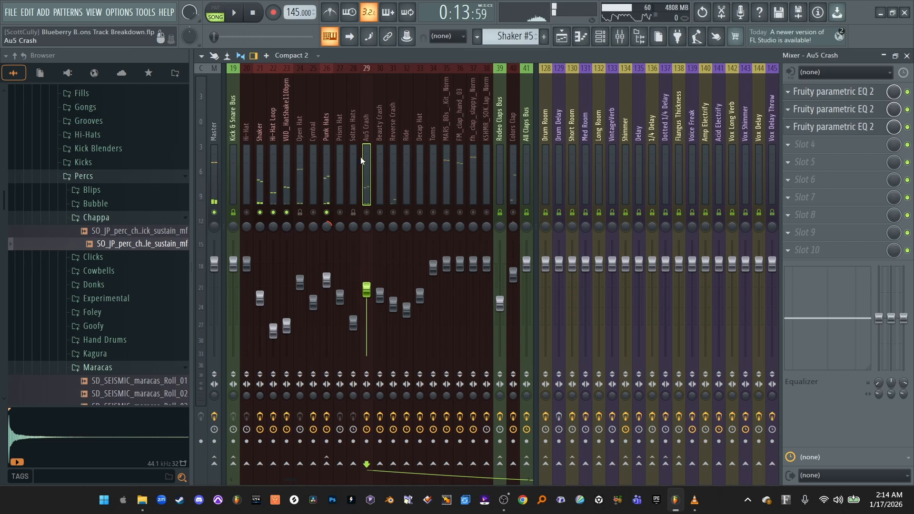
pyautogui.click(367, 212)
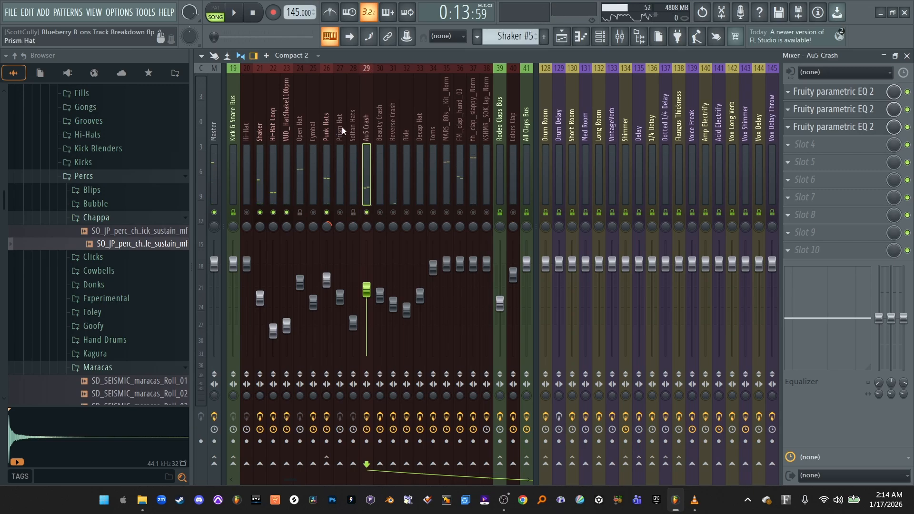
pyautogui.click(239, 17)
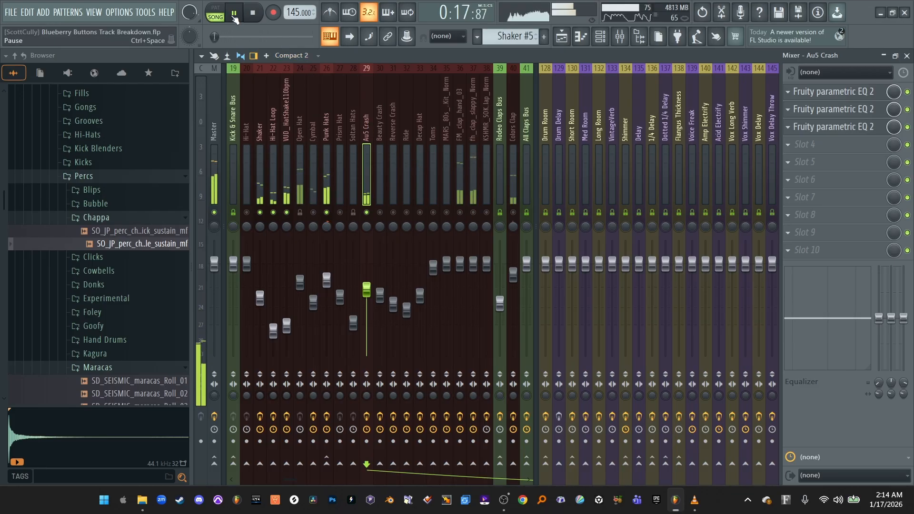
# Bring in the FM_clap_hand_03, MARS 80s, fh_clap_slappy and KSHMR clap inserts one by one over the playing percussion
pyautogui.click(234, 18)
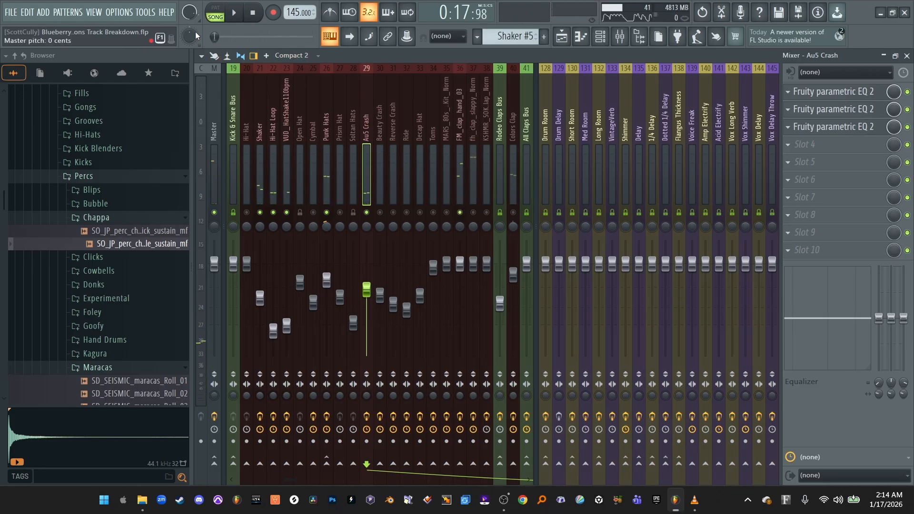
pyautogui.press('space')
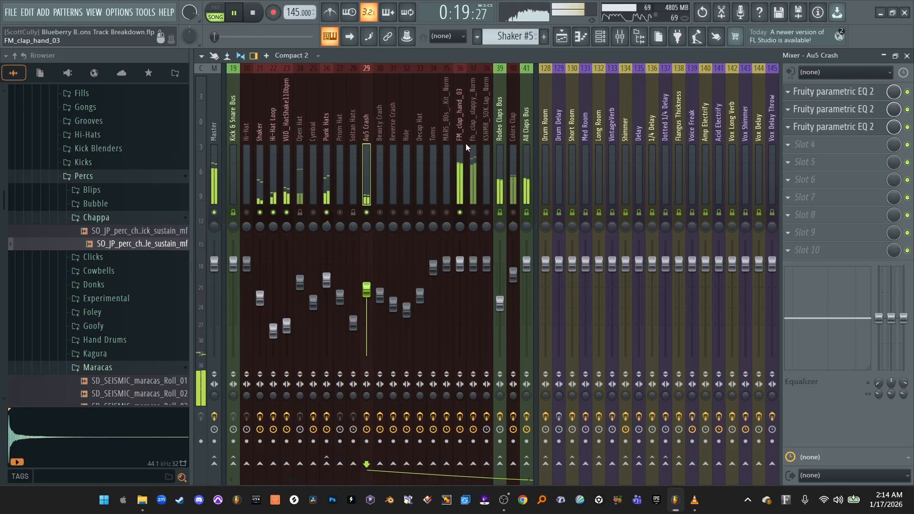
pyautogui.click(465, 144)
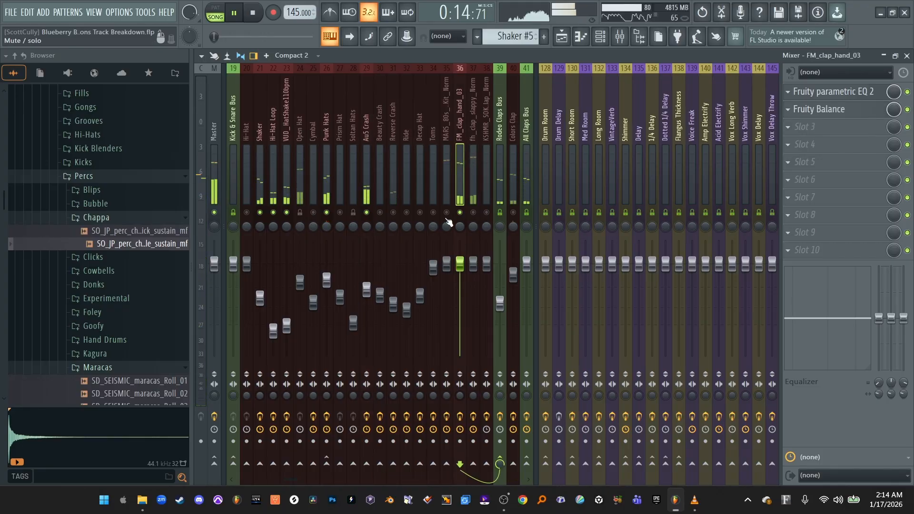
pyautogui.click(447, 184)
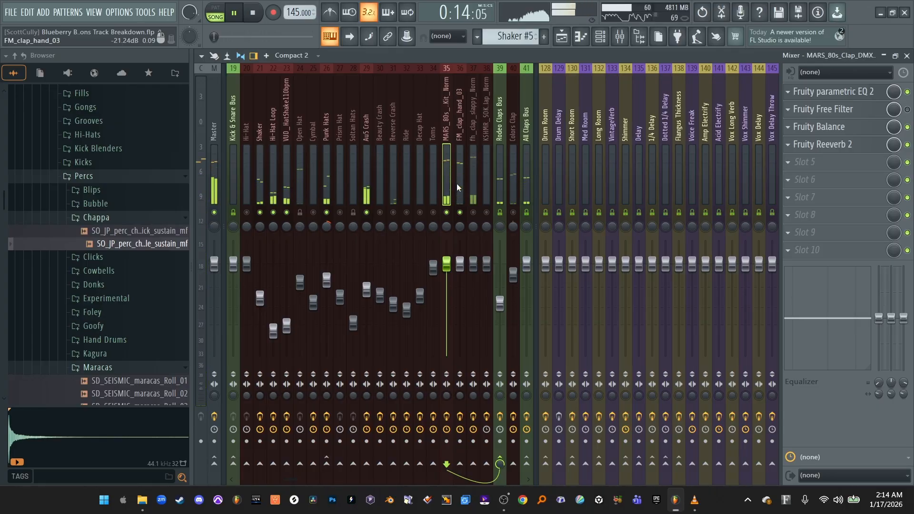
pyautogui.click(460, 185)
pyautogui.click(473, 187)
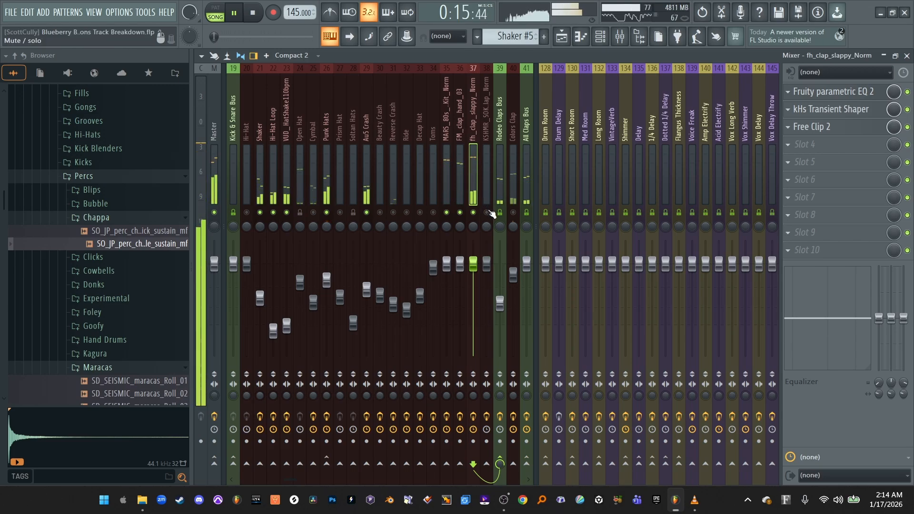
pyautogui.click(485, 179)
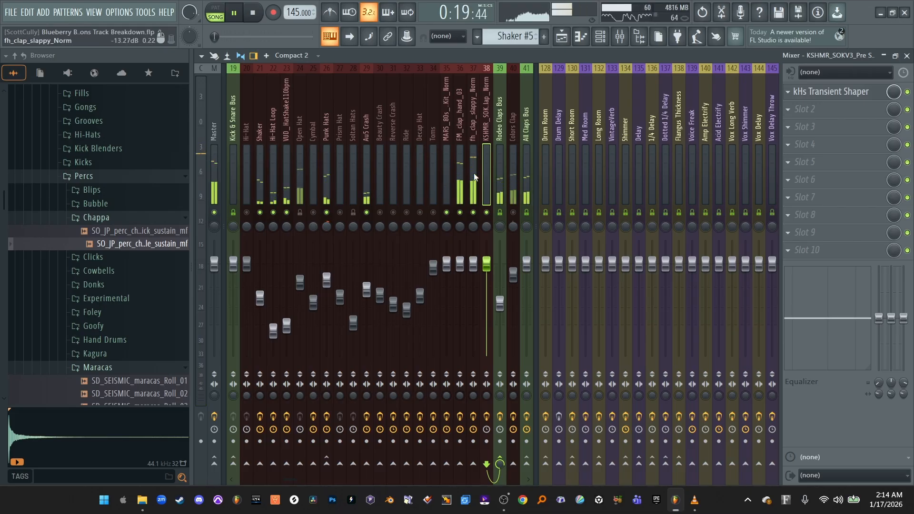
# Bring in the DnB Snare insert and play it together with the other percussion layers
pyautogui.press('space')
pyautogui.hscroll(-5, 408, 133)
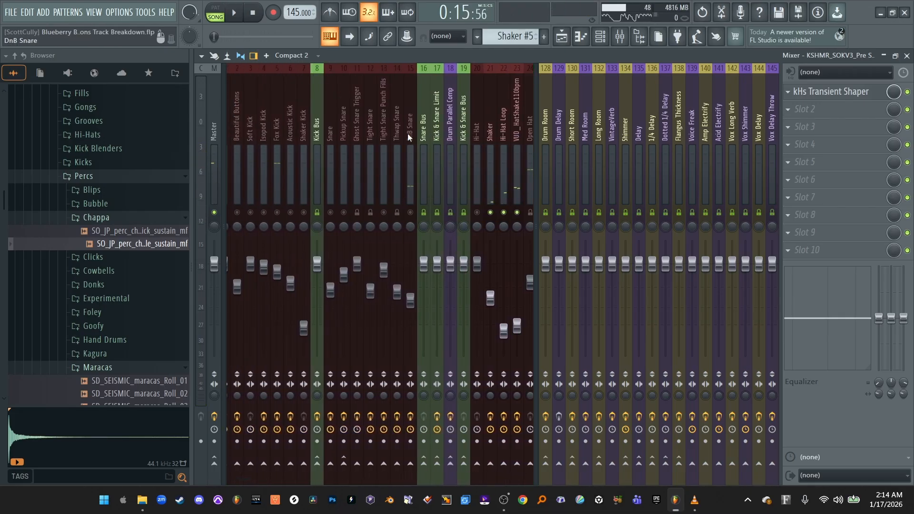
pyautogui.click(419, 152)
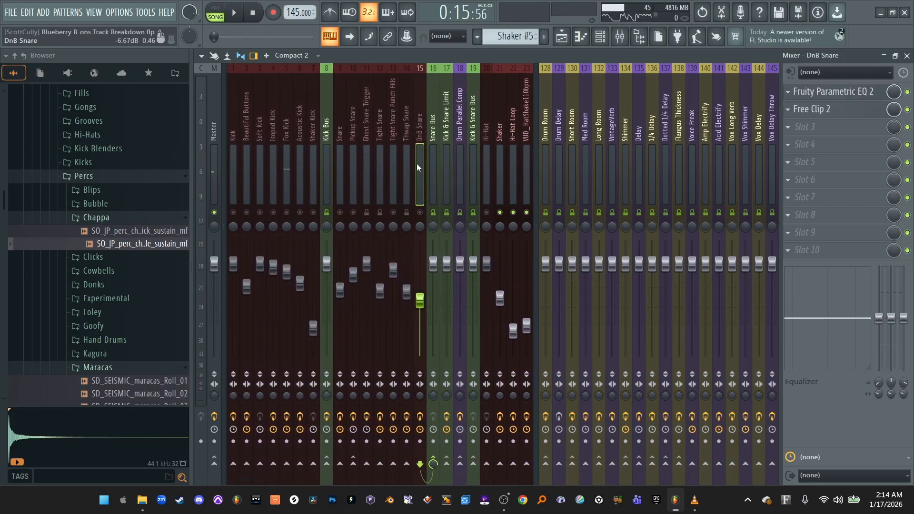
pyautogui.click(233, 14)
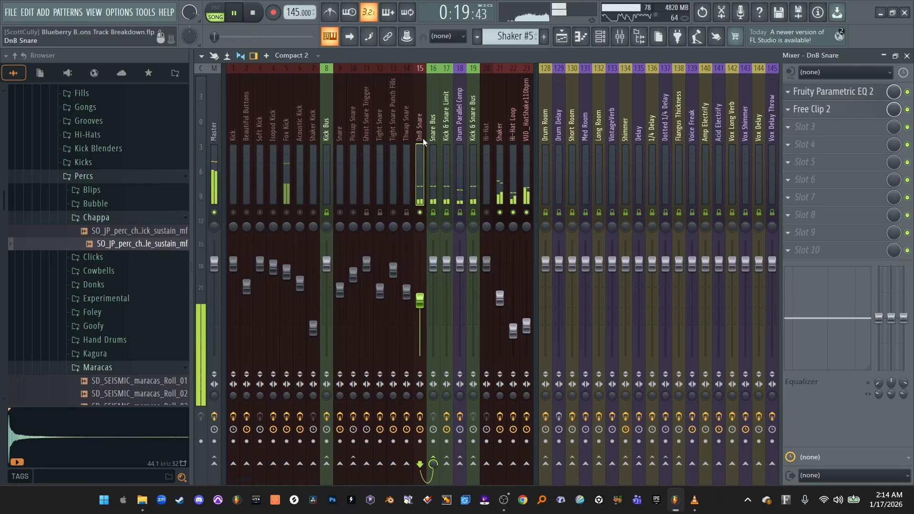
pyautogui.click(229, 14)
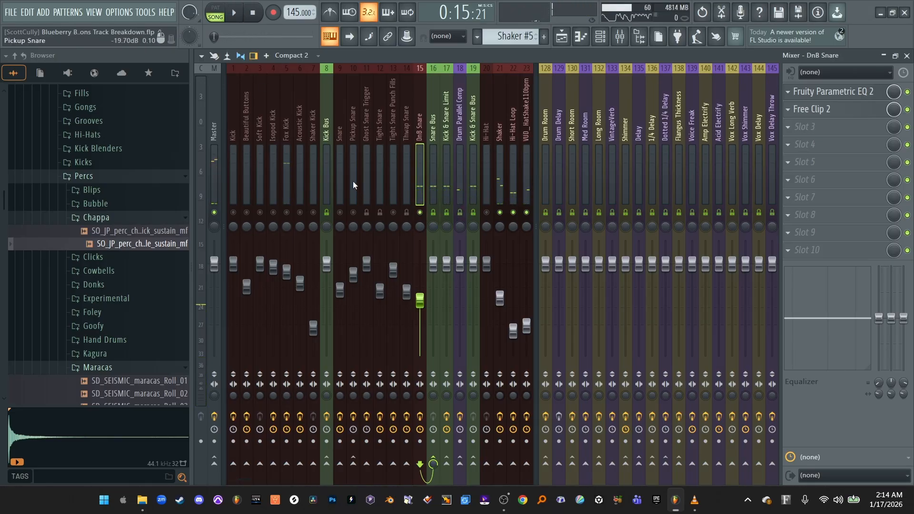
# Solo the DnB Snare insert, play it alone and unsolo it to restore the full mix
pyautogui.click(293, 154)
pyautogui.click(418, 178)
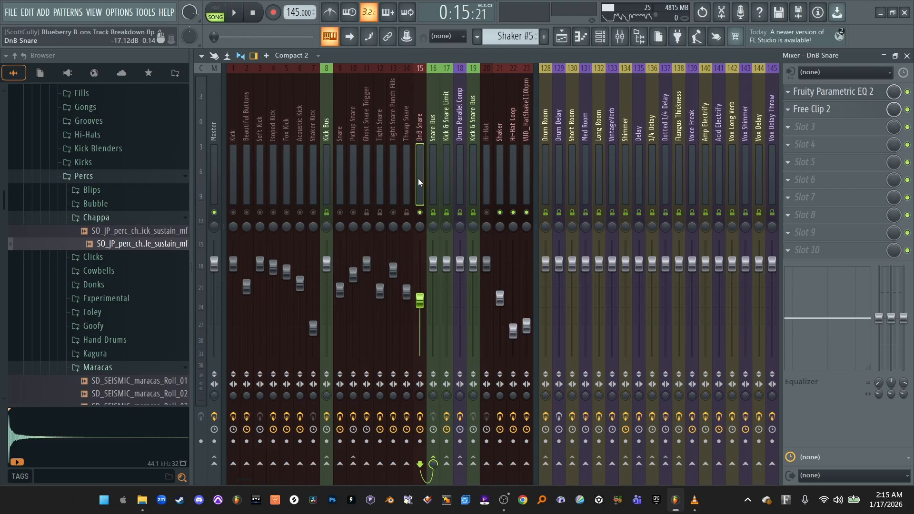
pyautogui.hscroll(2, 418, 178)
pyautogui.press('space')
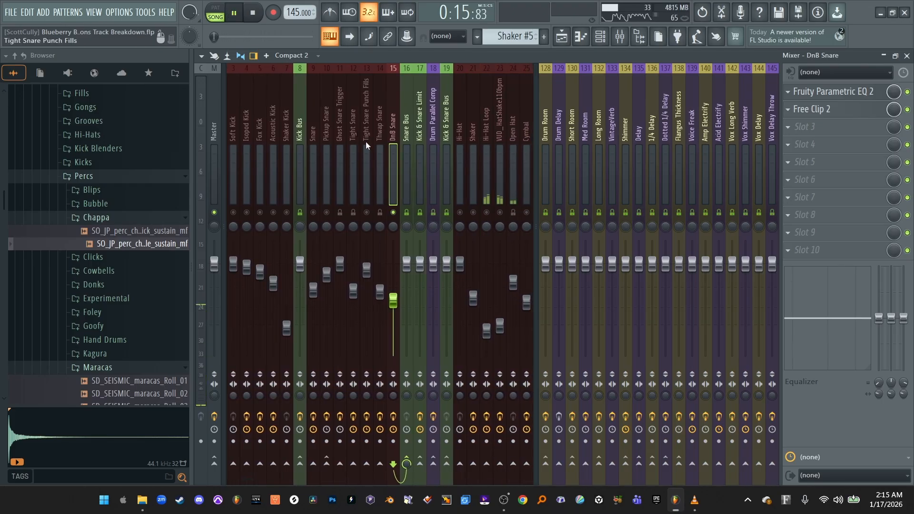
pyautogui.press('space')
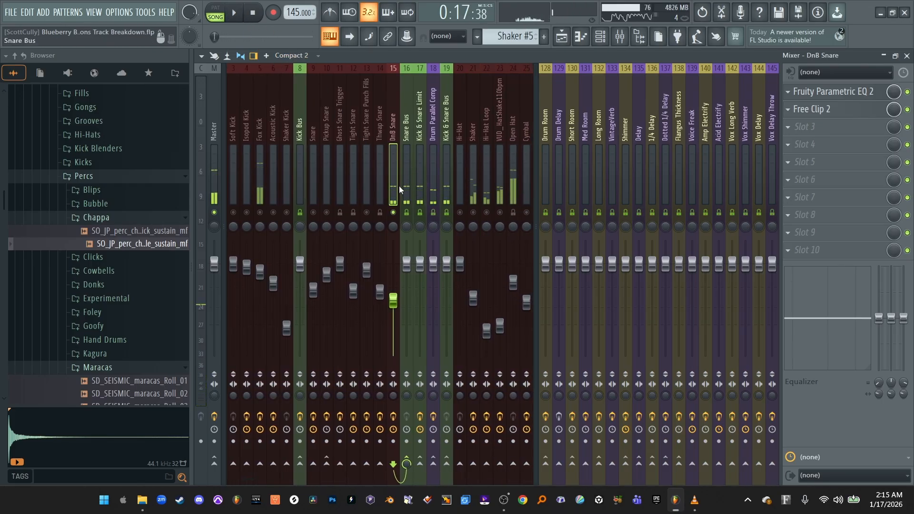
pyautogui.rightClick(394, 212)
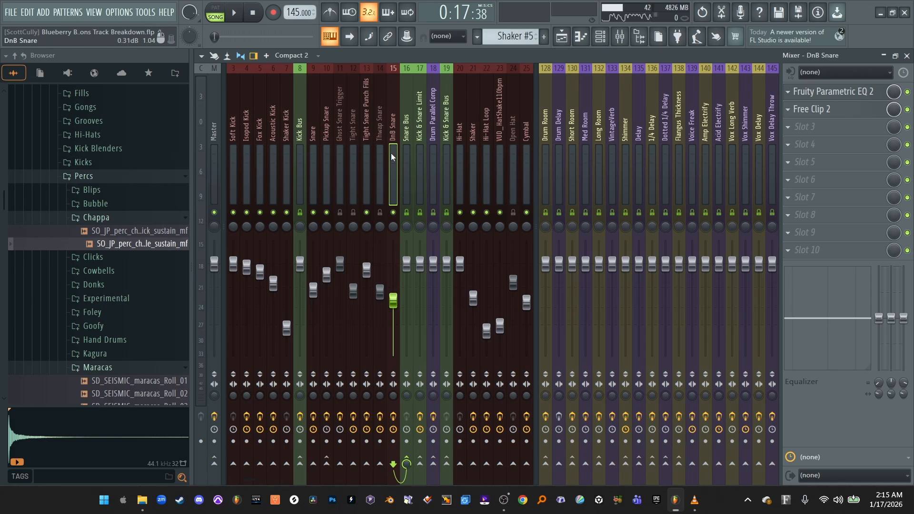
# Play the full mix while viewing the Bass Bus and neighbouring bus inserts, and save the project
pyautogui.scroll(-6, 390, 153)
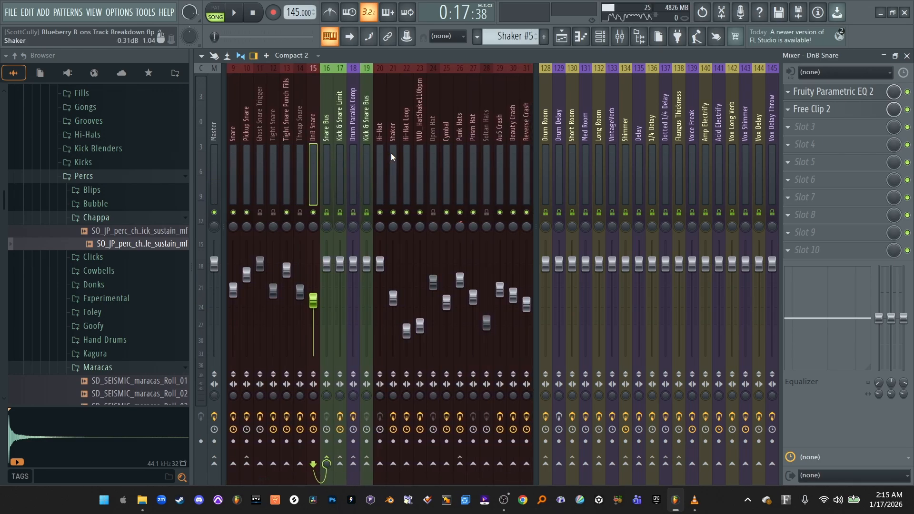
pyautogui.scroll(-8, 390, 153)
pyautogui.scroll(-20, 391, 152)
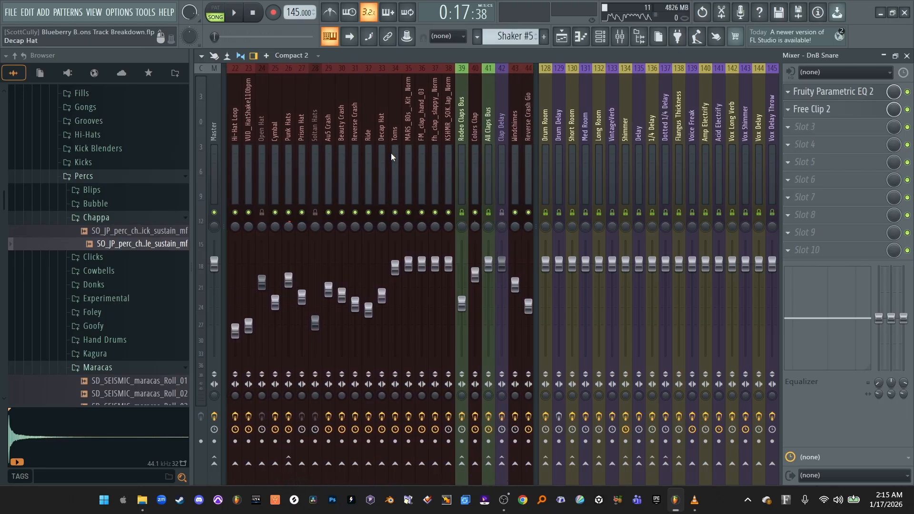
pyautogui.scroll(-10, 391, 153)
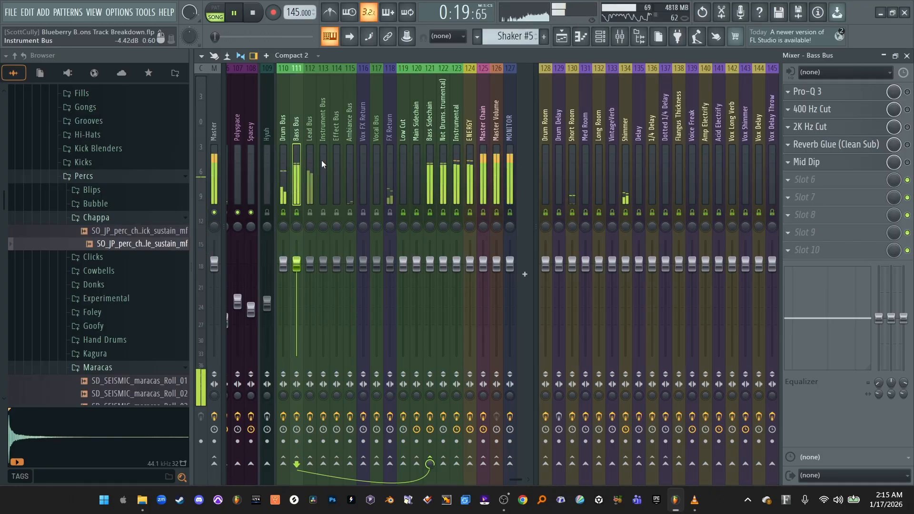
pyautogui.press('space')
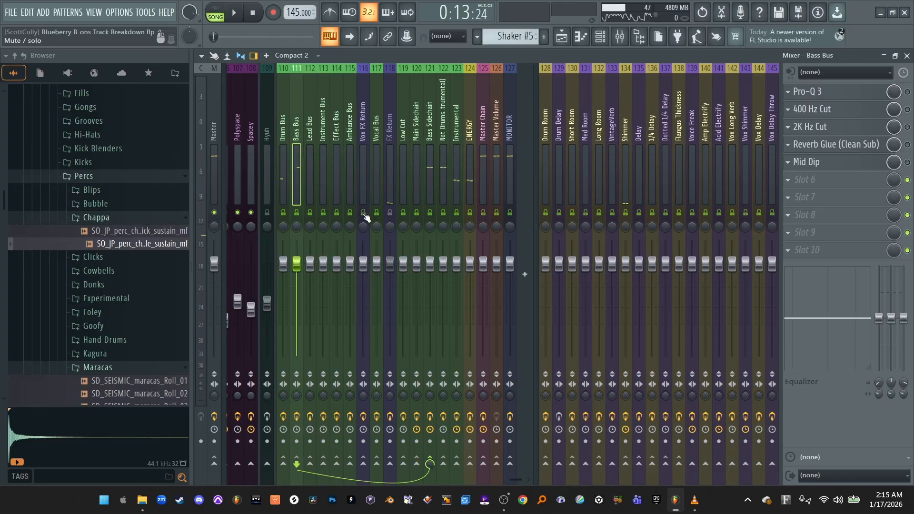
pyautogui.hotkey('ctrl', 's')
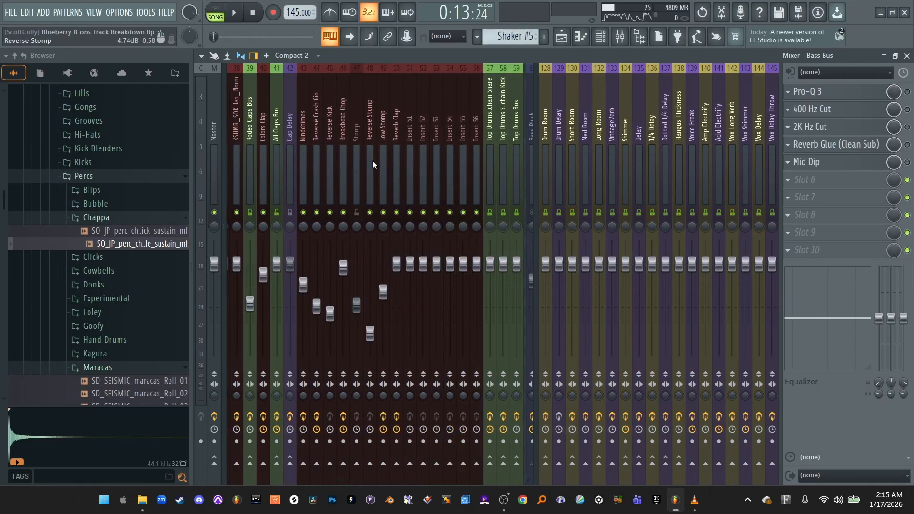
# Examine the effect chains on the Bass Sidechain and Not Drums (Instrumental) inserts, and save the project
pyautogui.click(430, 170)
pyautogui.press('F5')
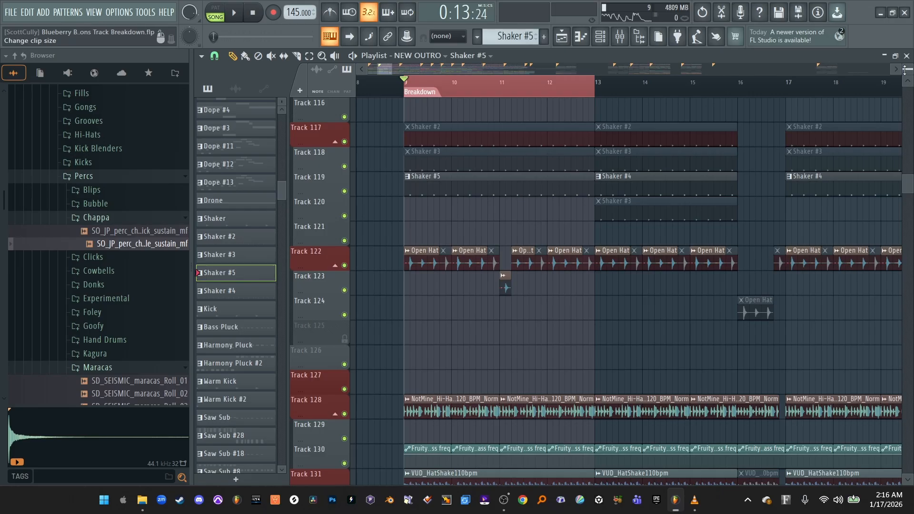
pyautogui.click(620, 37)
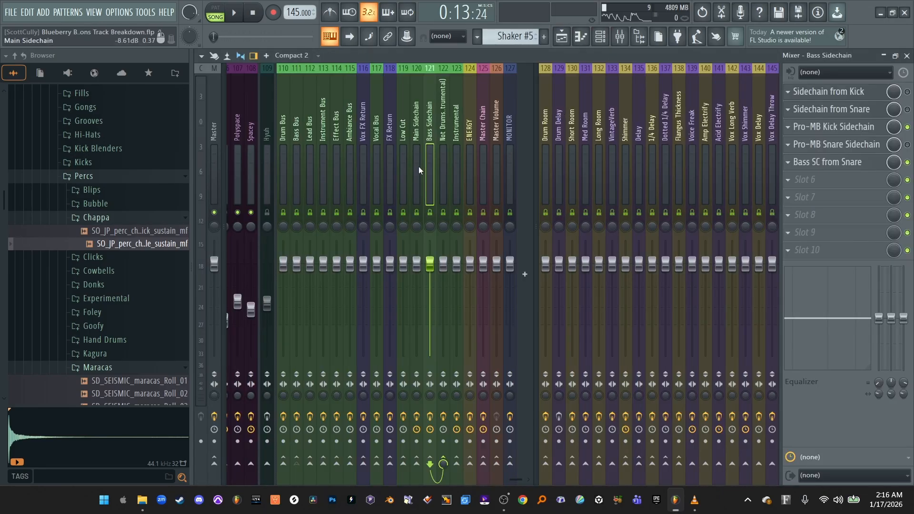
pyautogui.click(444, 182)
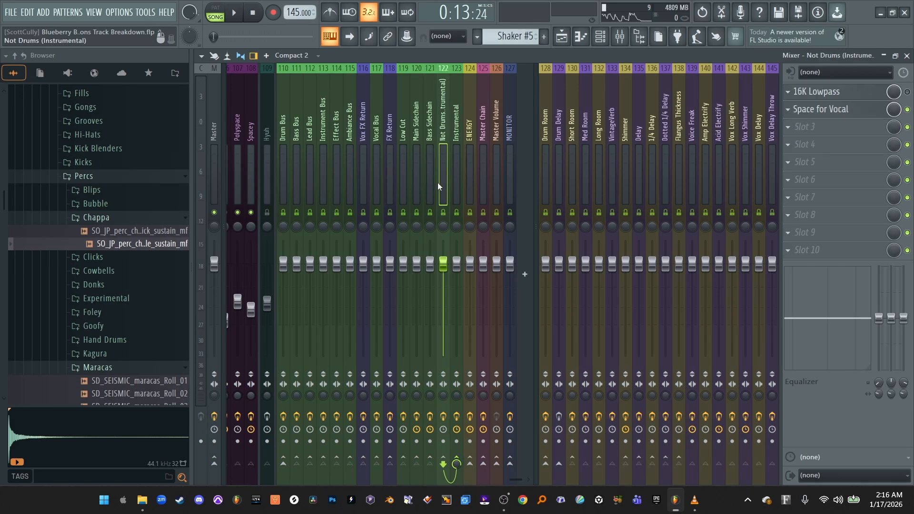
pyautogui.click(435, 147)
pyautogui.click(441, 154)
pyautogui.hotkey('ctrl', 's')
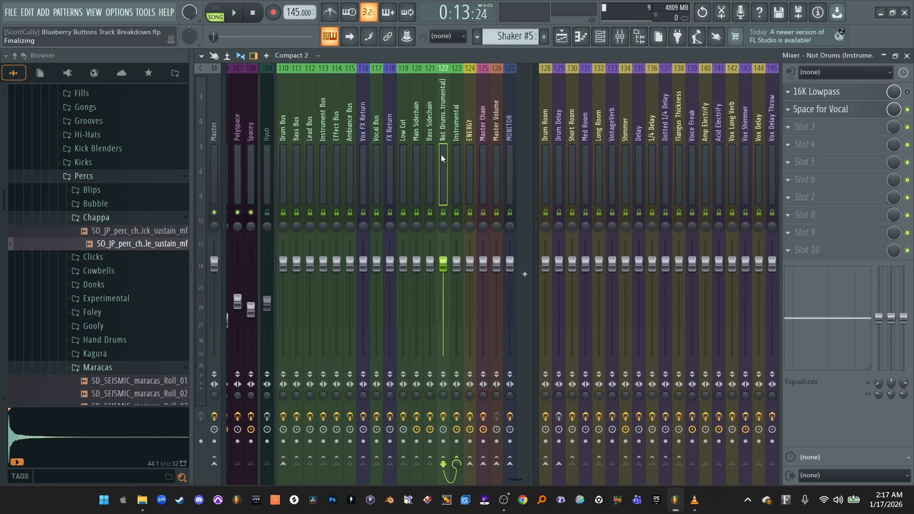
# Check the Breakdown in the playlist and view the Bass Pluck insert's effect chain in the mixer
pyautogui.click(561, 36)
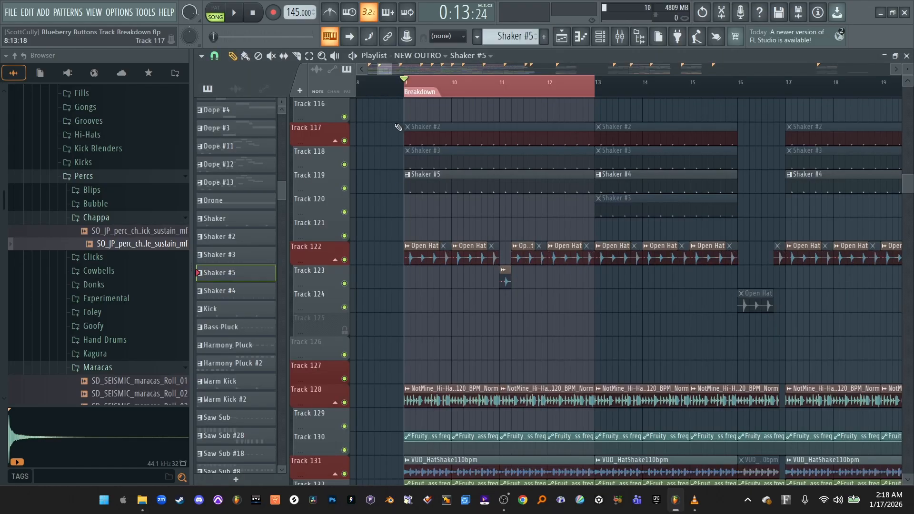
pyautogui.click(620, 36)
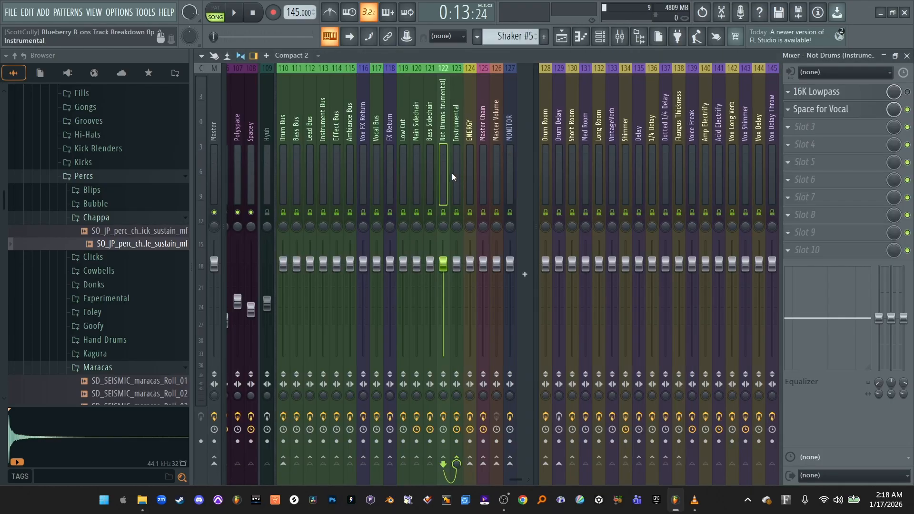
pyautogui.scroll(-10, 452, 173)
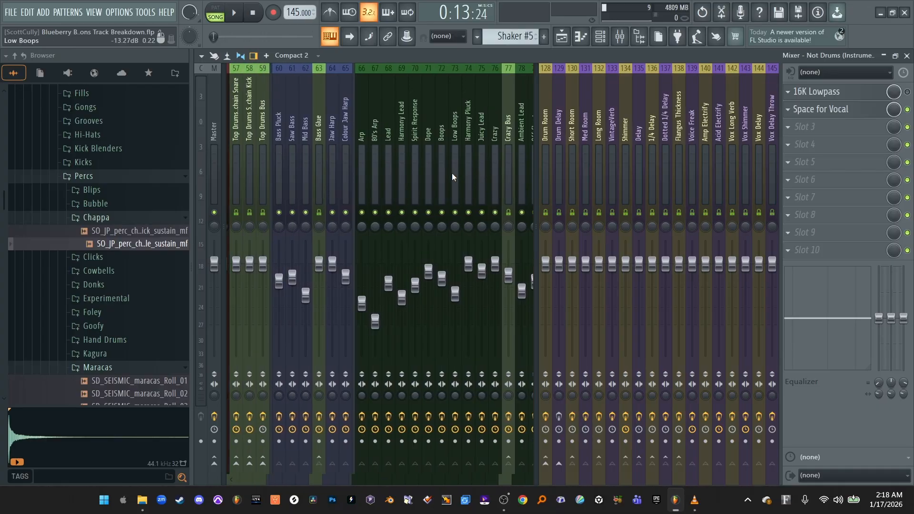
pyautogui.click(295, 161)
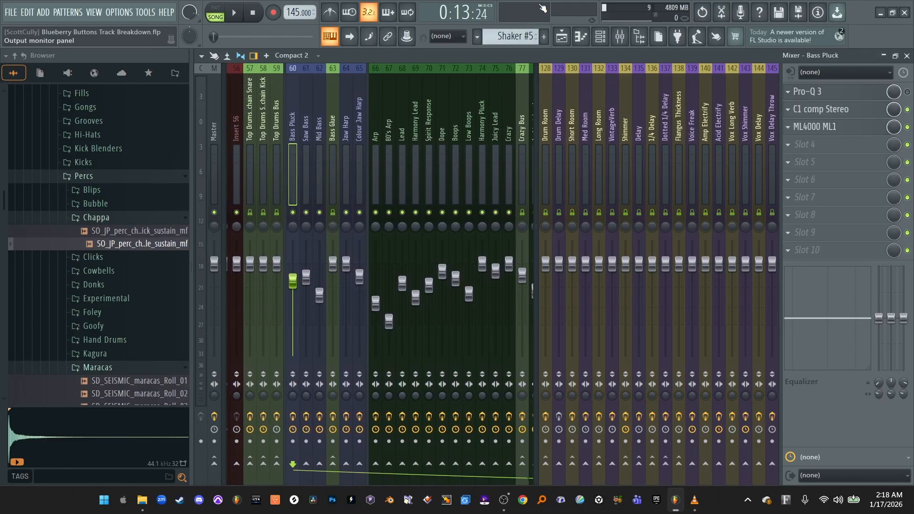
# Find the sub bass audio clip on Track 184 in the playlist and view it around the Breakdown
pyautogui.click(569, 38)
pyautogui.scroll(-8, 450, 315)
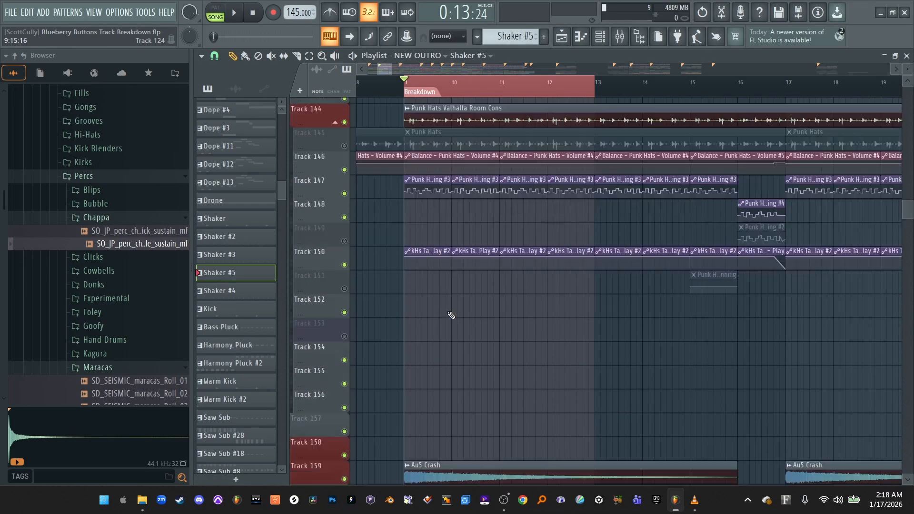
pyautogui.scroll(-10, 450, 316)
pyautogui.scroll(3, 409, 178)
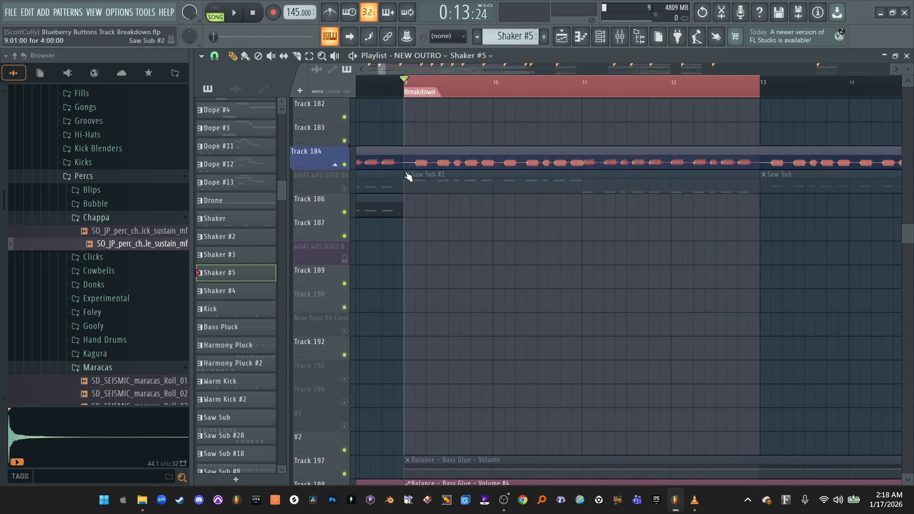
pyautogui.scroll(-3, 538, 151)
pyautogui.press('space')
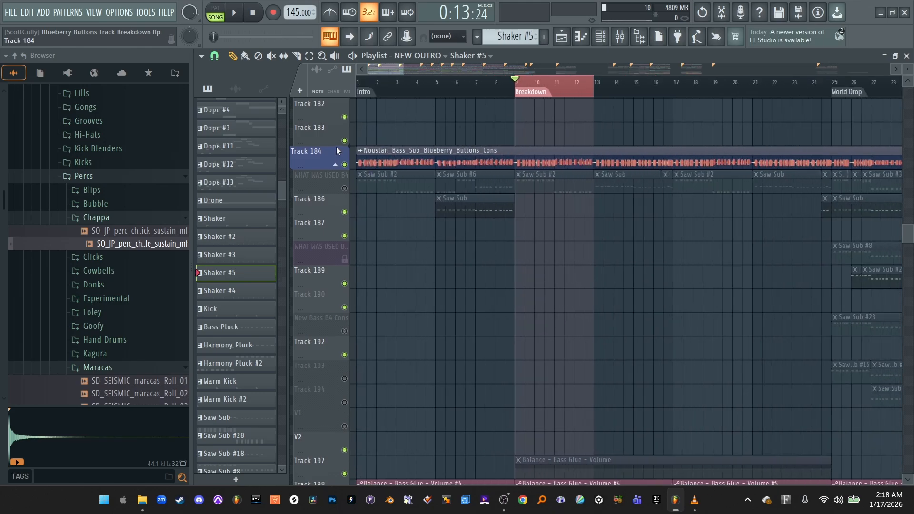
# Solo the Saw Bass insert in the mixer and play it alone from the start of the song
pyautogui.press('F9')
pyautogui.press('space')
pyautogui.click(394, 169)
pyautogui.click(389, 194)
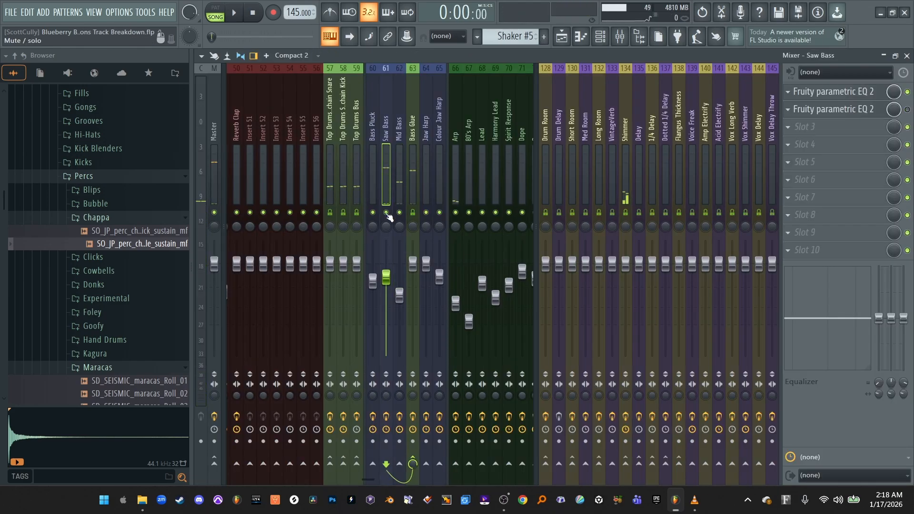
pyautogui.press('space')
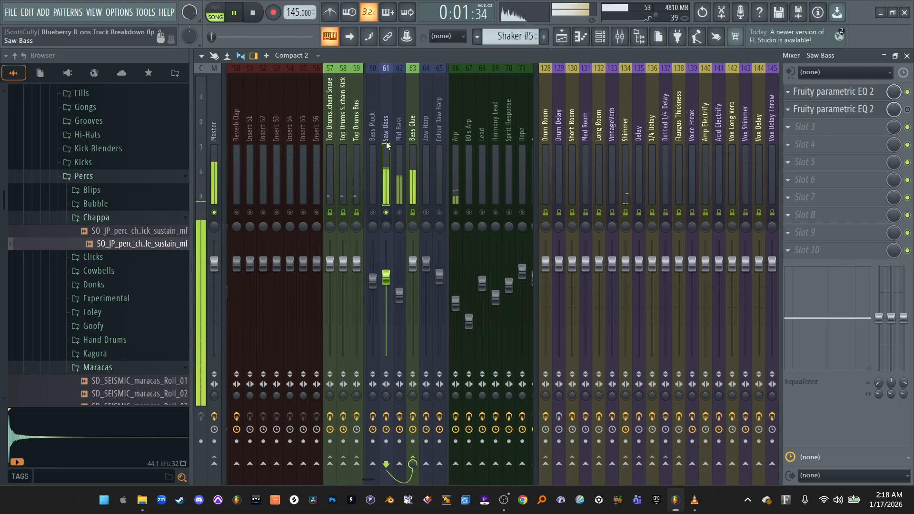
pyautogui.press('space')
# Solo and play the Mid Bass insert, and play it again together with Saw Bass
pyautogui.click(400, 179)
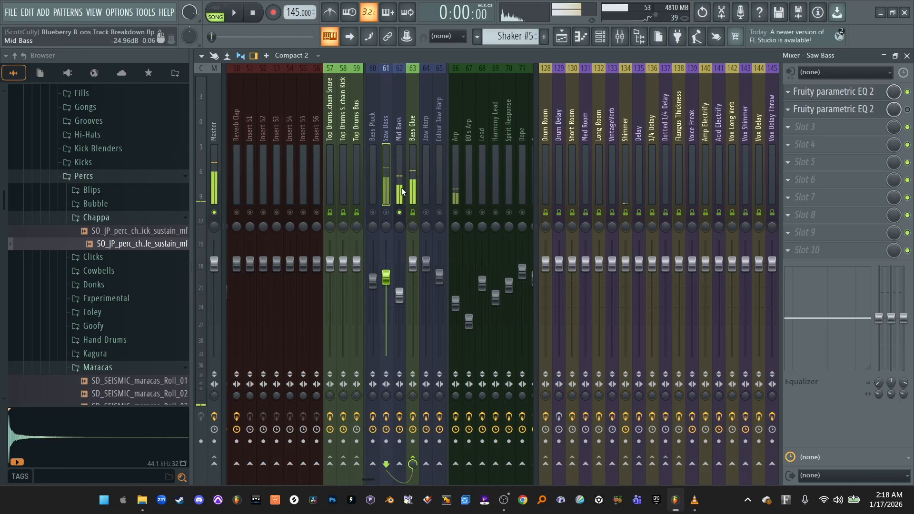
pyautogui.press('space')
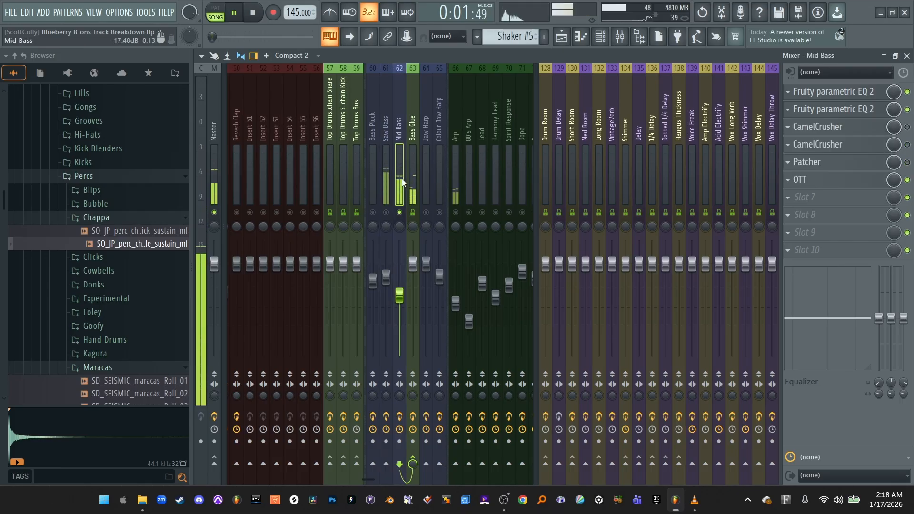
pyautogui.press('space')
pyautogui.click(389, 184)
pyautogui.press('space')
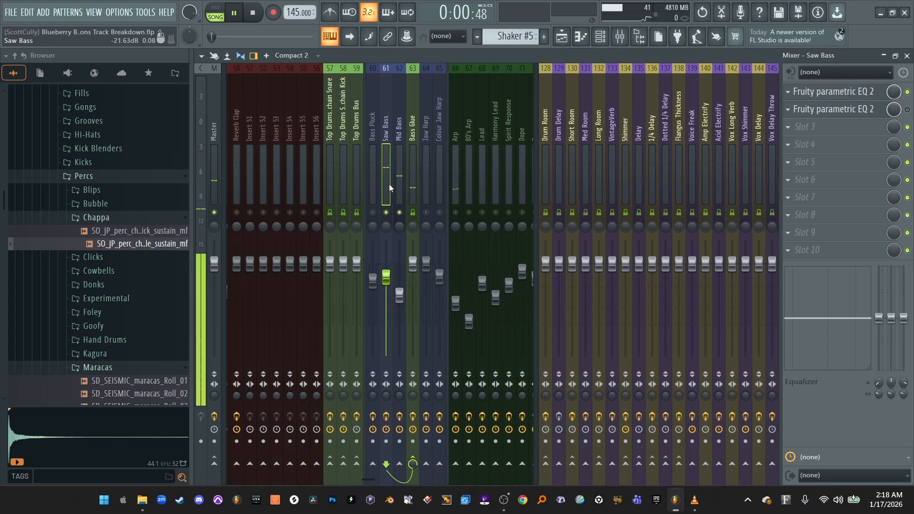
pyautogui.press('space')
# View the Mid Bass insert's effect chain, and solo the Saw Bass insert and play it alone
pyautogui.click(399, 174)
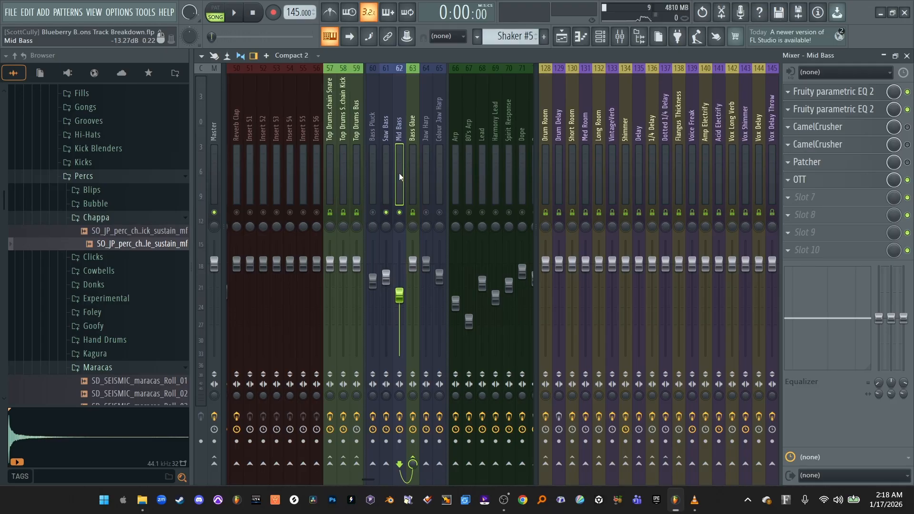
pyautogui.rightClick(399, 213)
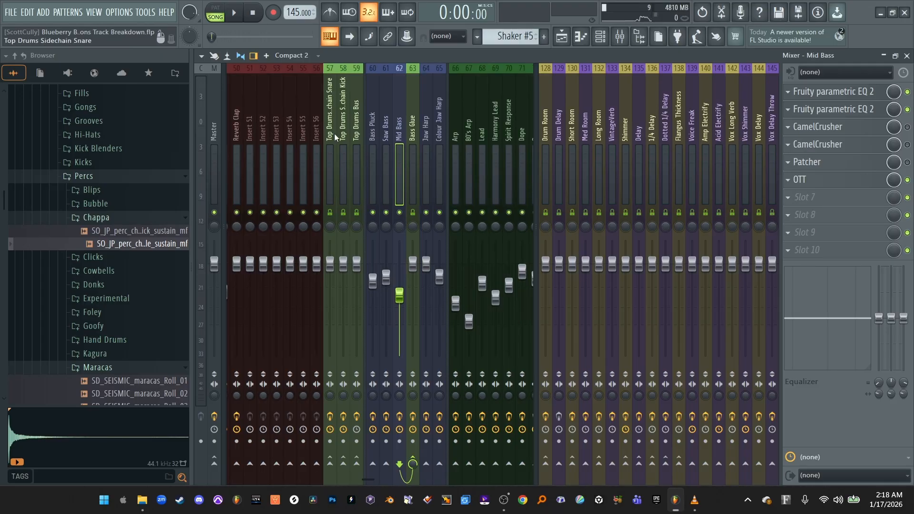
pyautogui.rightClick(399, 212)
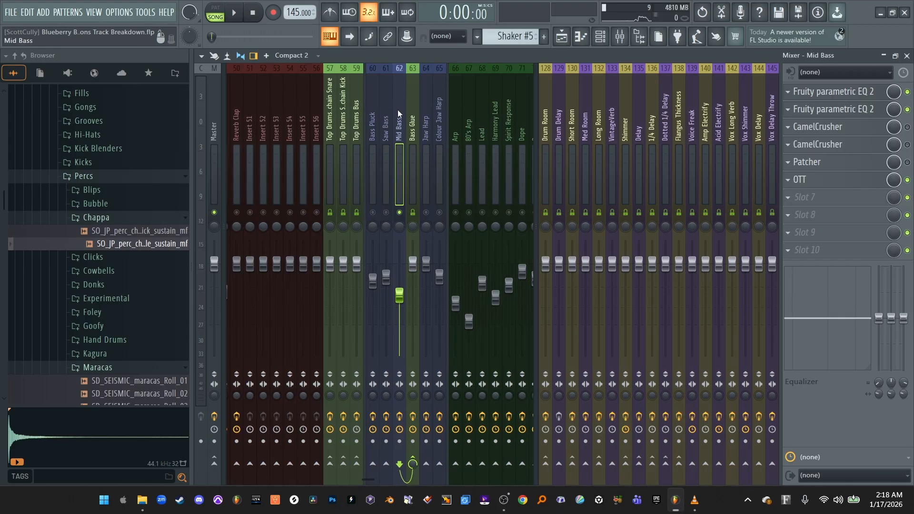
pyautogui.click(386, 168)
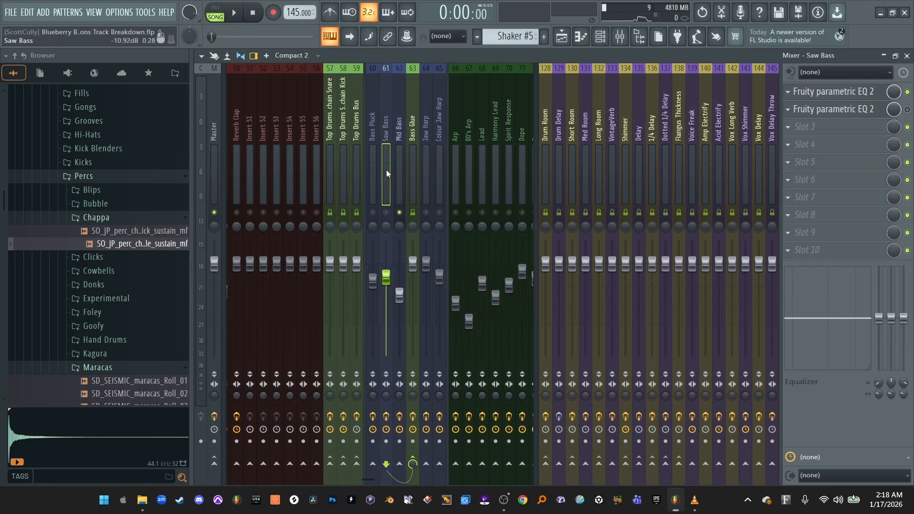
pyautogui.click(386, 212)
pyautogui.press('space')
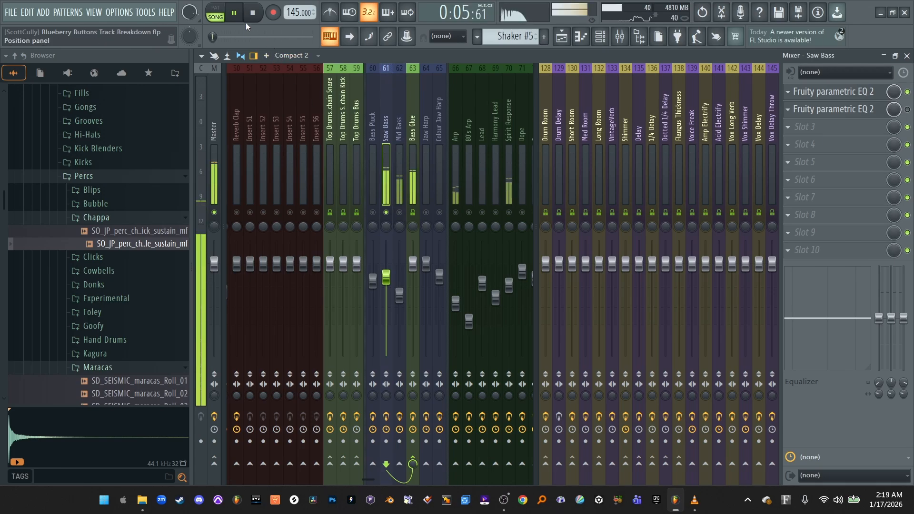
pyautogui.click(233, 12)
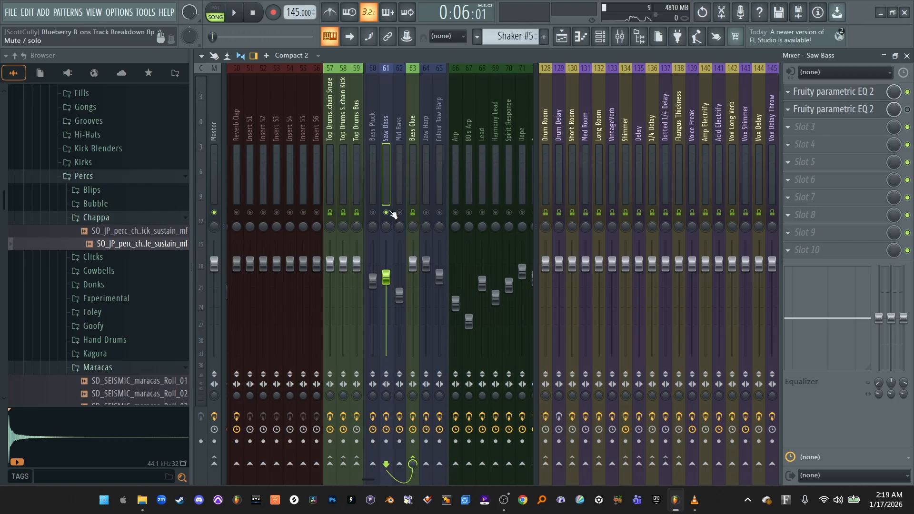
# Unsolo the Saw Bass insert to restore the full mix, and save the project
pyautogui.click(395, 185)
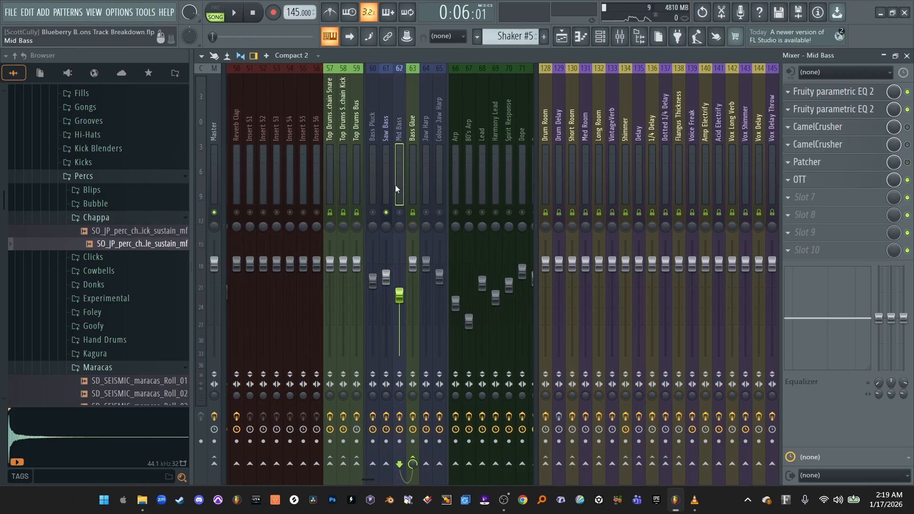
pyautogui.rightClick(387, 213)
pyautogui.click(402, 147)
pyautogui.hscroll(6, 401, 147)
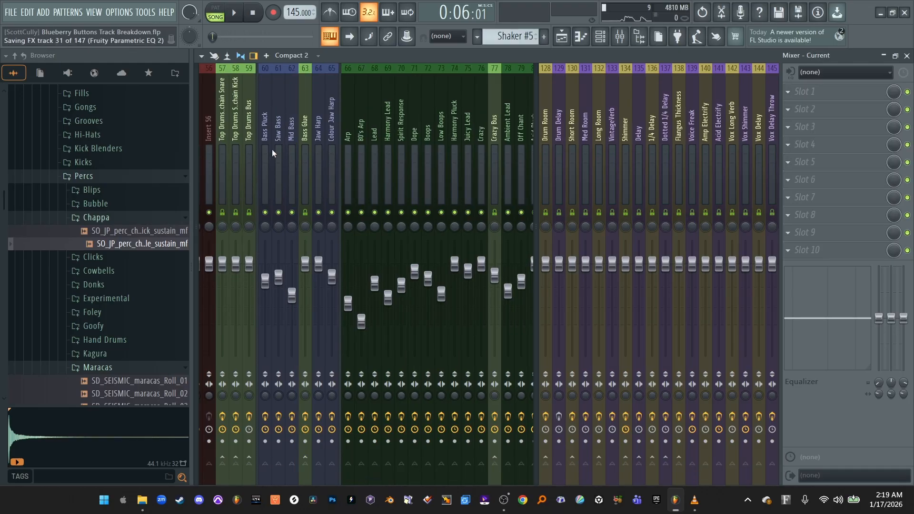
pyautogui.click(204, 129)
pyautogui.click(308, 181)
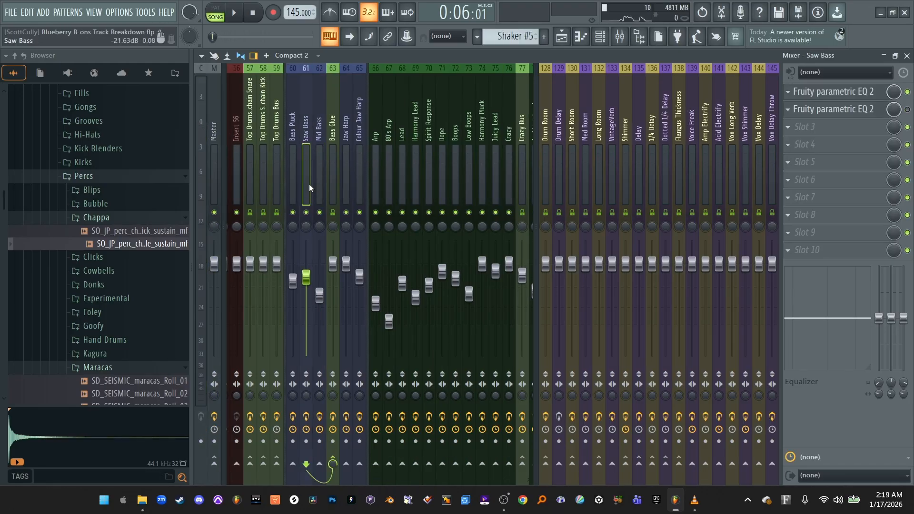
# Open SPAN on the Master insert and examine the spectrum of Saw Bass alone and combined with Mid Bass
pyautogui.click(213, 143)
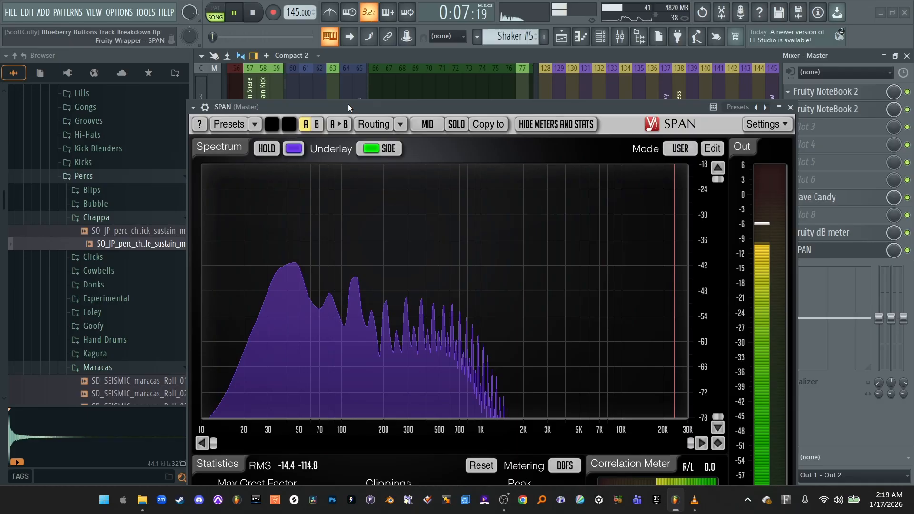
pyautogui.moveTo(348, 106); pyautogui.dragTo(534, 82)
pyautogui.click(319, 213)
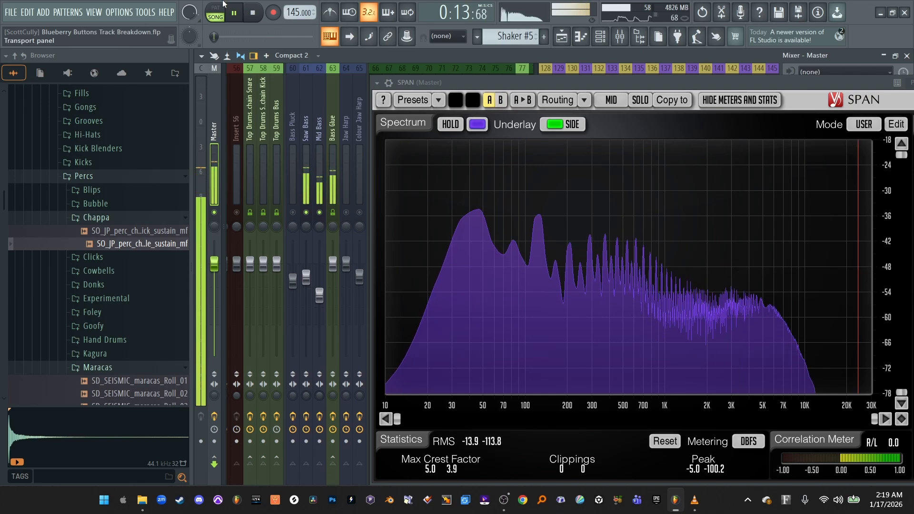
pyautogui.press('space')
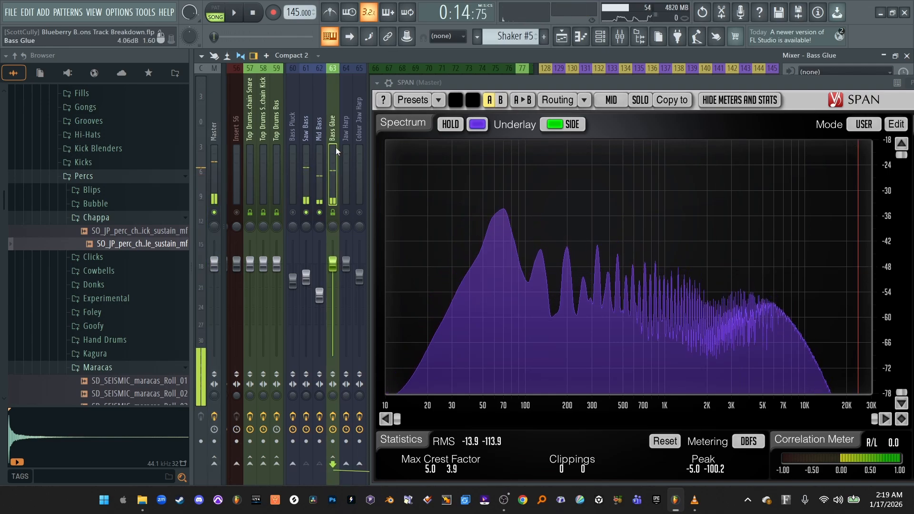
# Move the SPAN window clear of the effect slots and play the bass from the song's start to examine its spectrum
pyautogui.moveTo(684, 84); pyautogui.dragTo(261, 172)
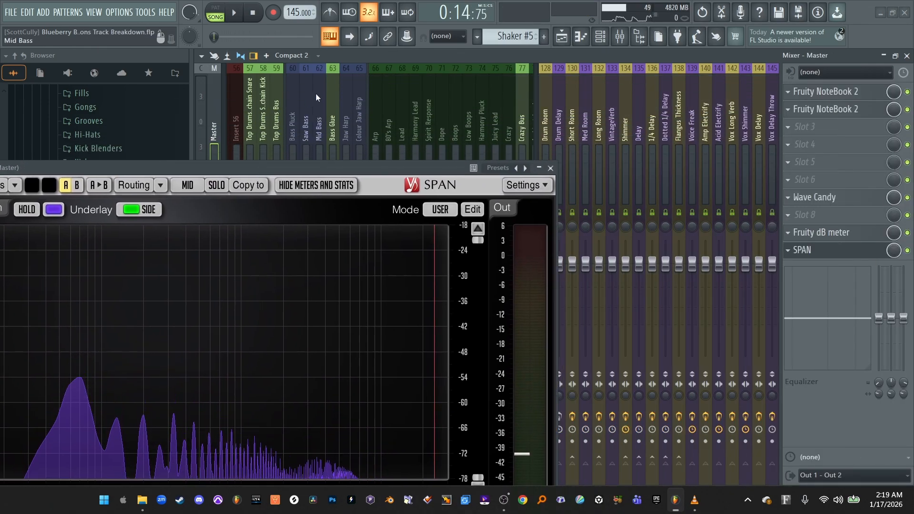
pyautogui.click(329, 94)
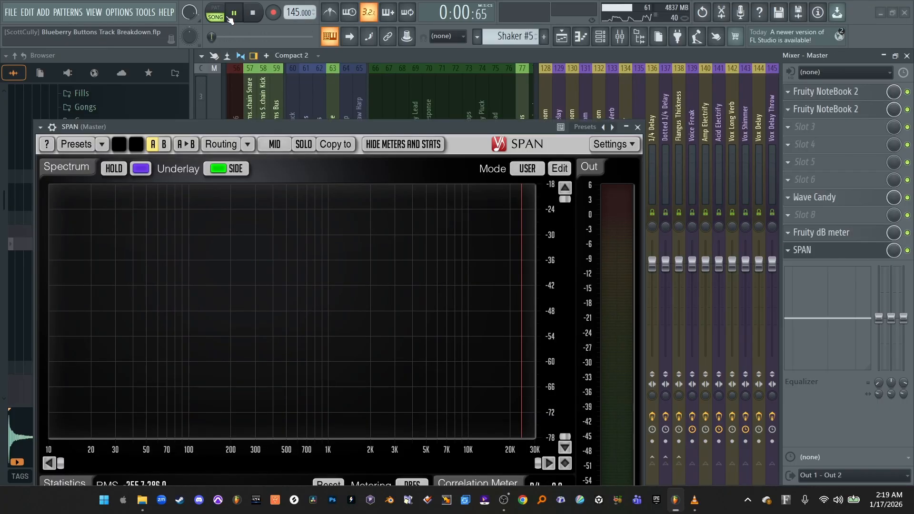
pyautogui.click(234, 13)
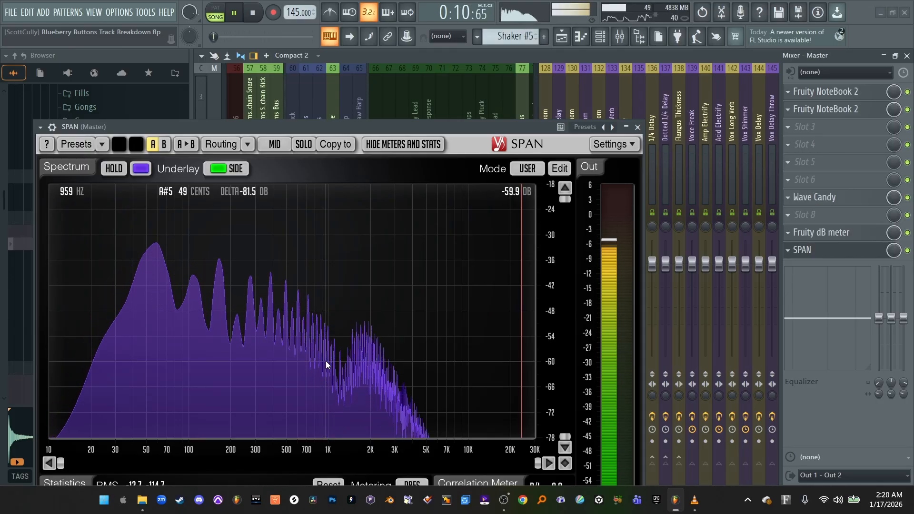
pyautogui.click(236, 15)
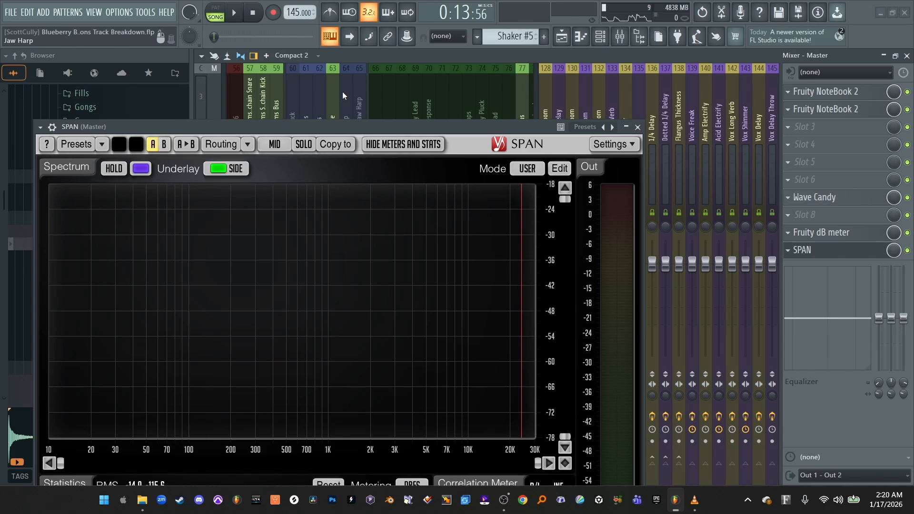
# Close SPAN and place the playhead at the start of the Breakdown in the playlist, showing the Mid Bass patterns
pyautogui.click(561, 36)
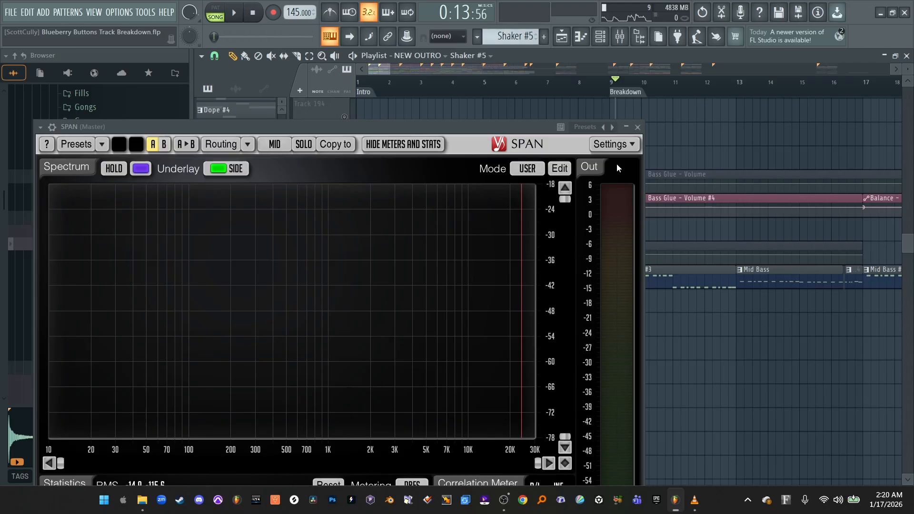
pyautogui.click(639, 128)
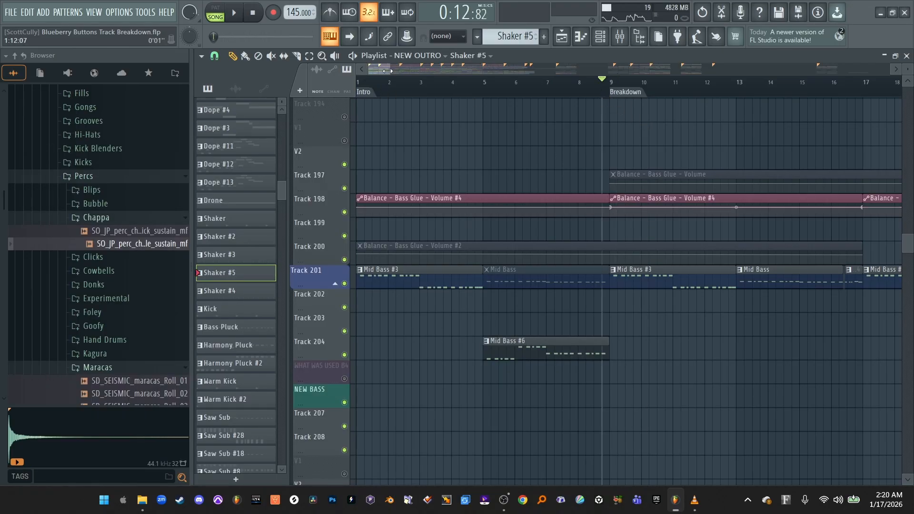
pyautogui.moveTo(388, 71); pyautogui.dragTo(395, 71)
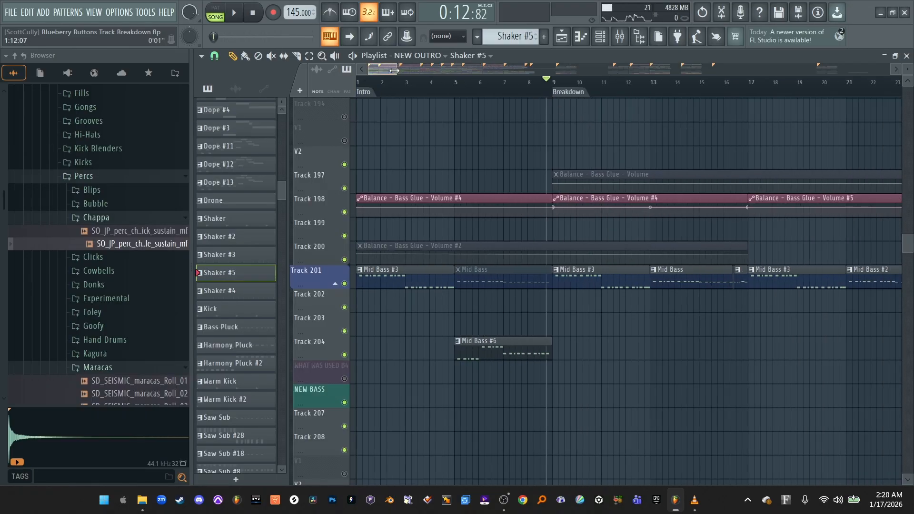
pyautogui.click(455, 90)
pyautogui.click(559, 90)
pyautogui.click(552, 89)
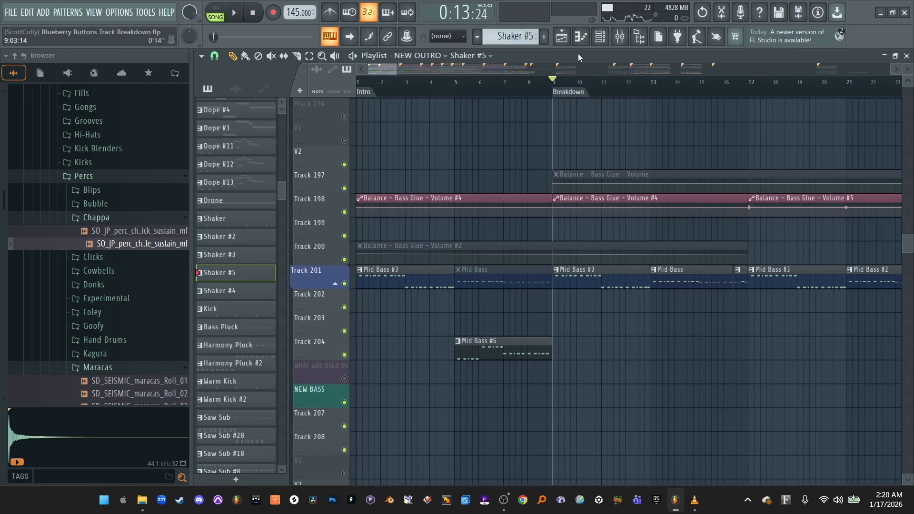
# Review the bass and lead inserts in the mixer and the Harmony Pluck patterns on Track 232 in the playlist
pyautogui.click(619, 37)
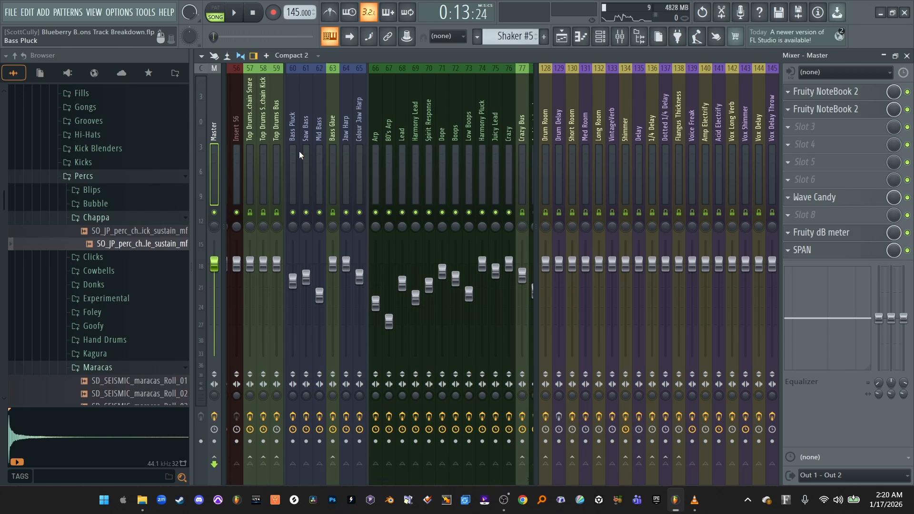
pyautogui.press('F5')
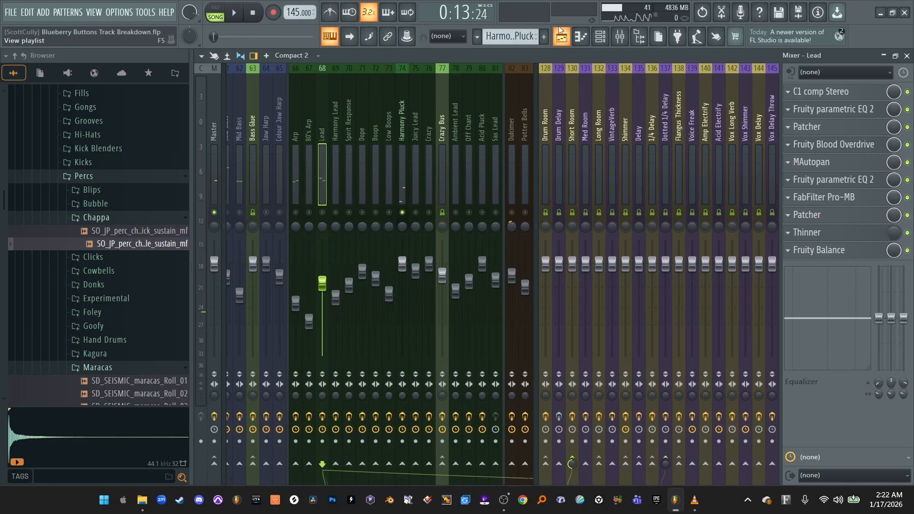
pyautogui.press('F5')
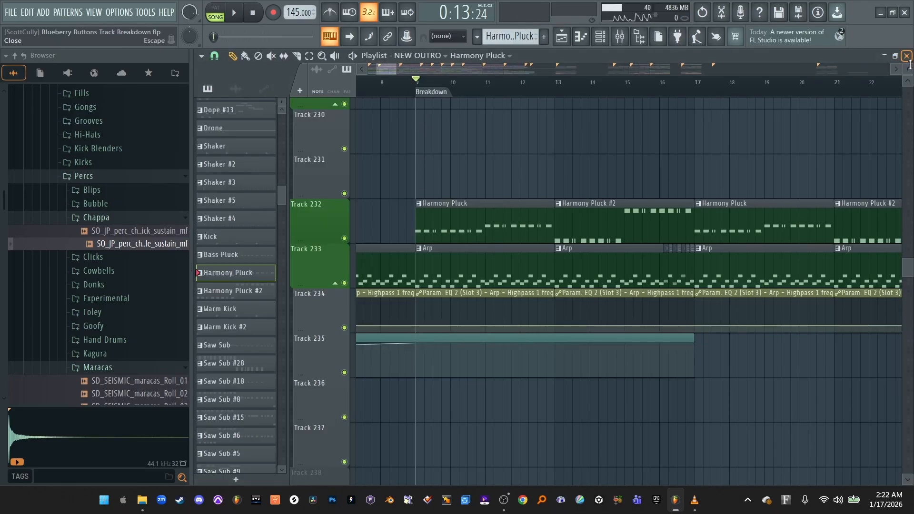
# Unmute the Arp insert in the mixer so it sounds alongside Harmony Pluck
pyautogui.keyDown('alt'); pyautogui.scroll(-3, 458, 113); pyautogui.keyUp('alt')
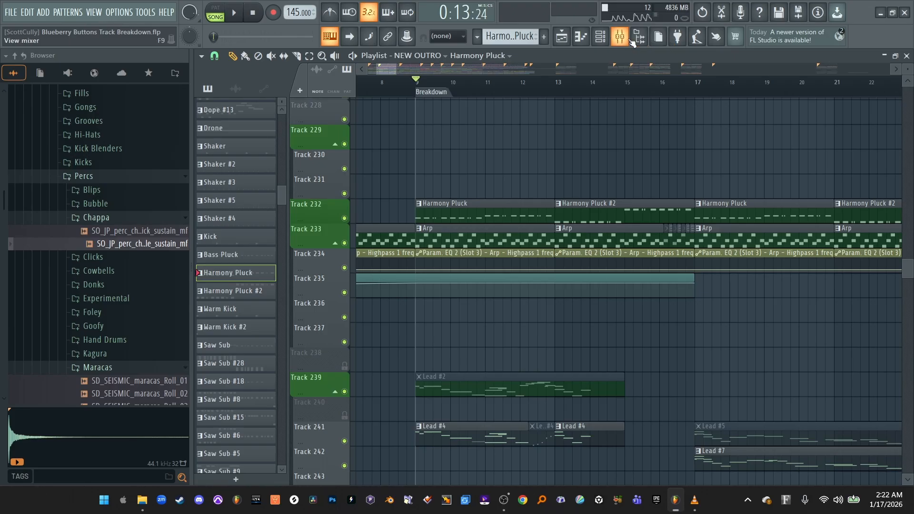
pyautogui.press('space')
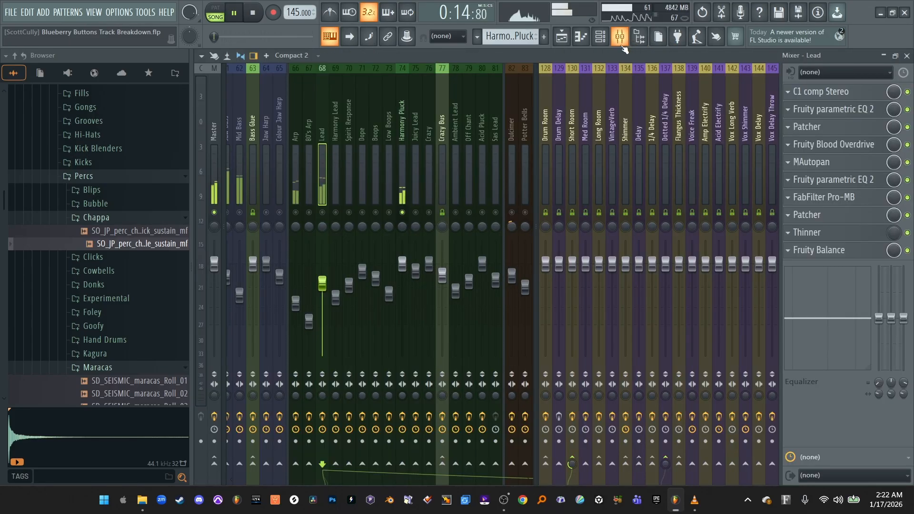
pyautogui.click(628, 39)
pyautogui.press('space')
pyautogui.click(297, 194)
pyautogui.click(296, 212)
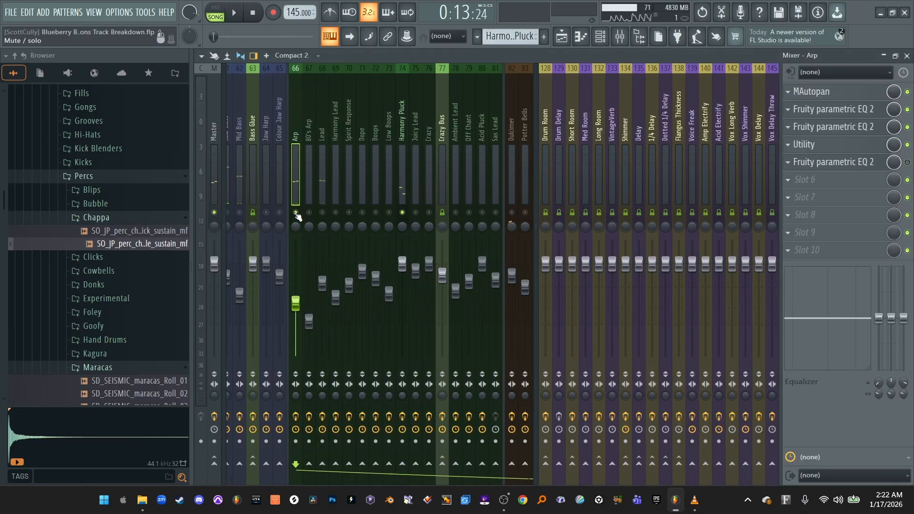
# Play Arp and Harmony Pluck from the start of the Breakdown and save the project
pyautogui.click(304, 159)
pyautogui.press('space')
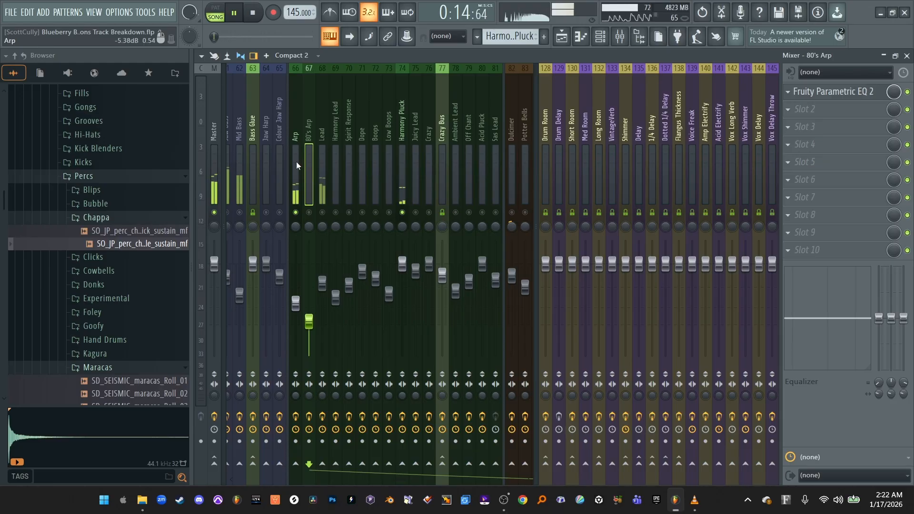
pyautogui.click(296, 161)
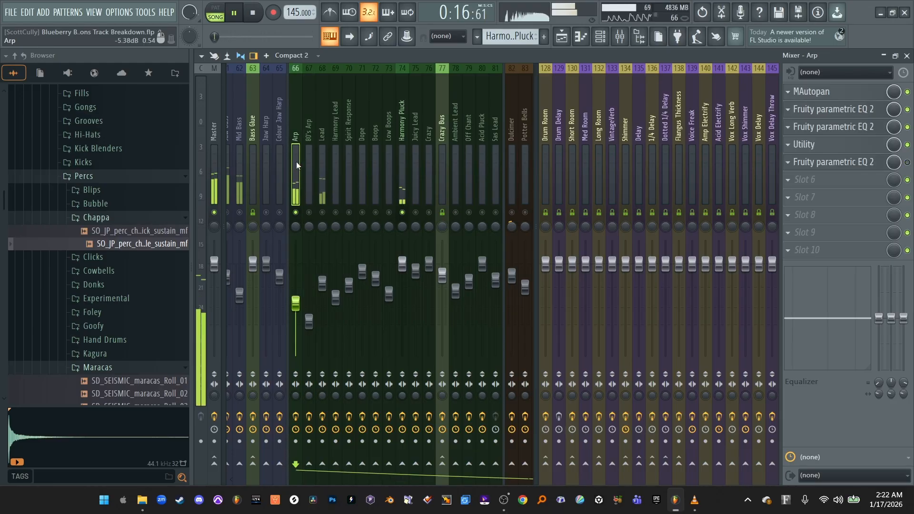
pyautogui.hotkey('ctrl', 's')
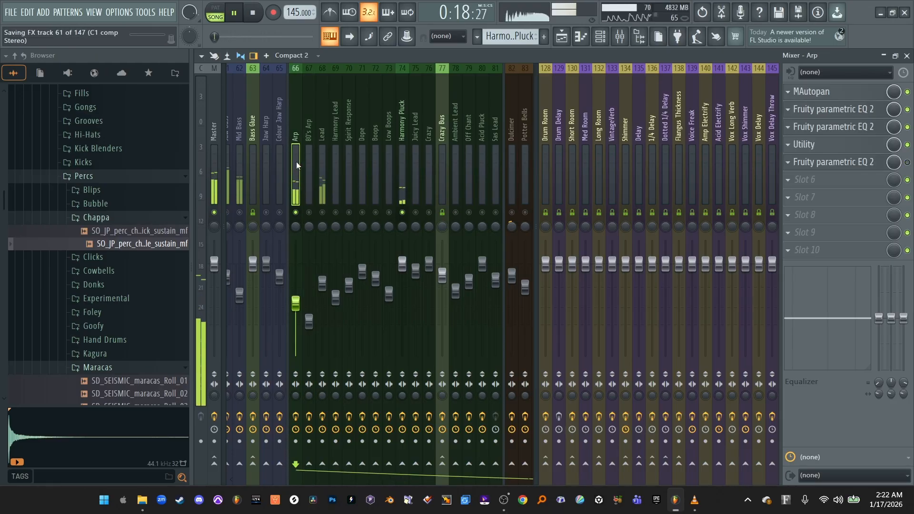
pyautogui.press('space')
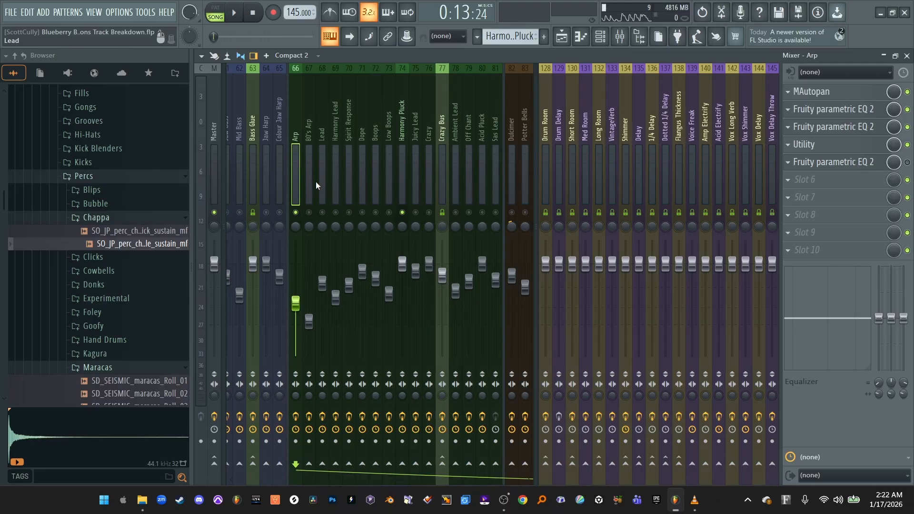
# Unmute the Lead insert and play it with Arp and Harmony Pluck from the Breakdown's start
pyautogui.click(321, 185)
pyautogui.press('space')
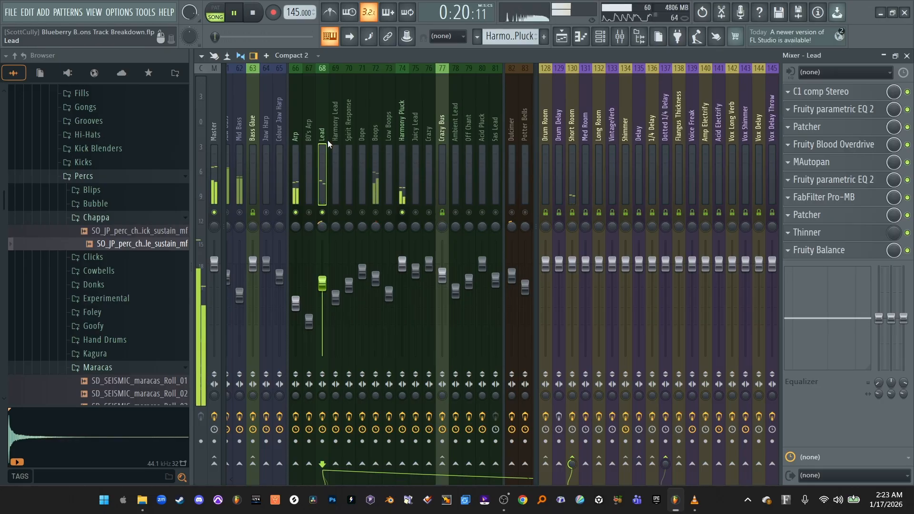
pyautogui.press('space')
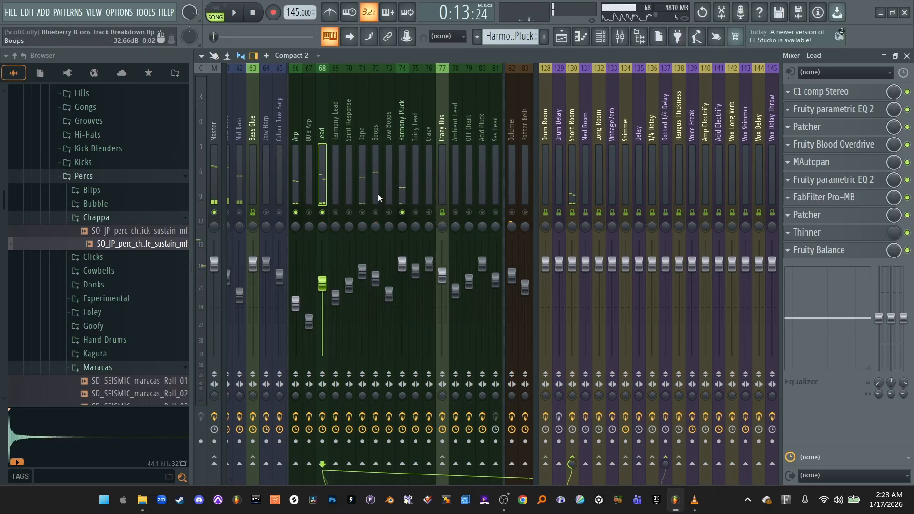
# Select the Boops insert, then mark bars 9 to 13 of the Breakdown in the playlist and play part of them
pyautogui.click(378, 194)
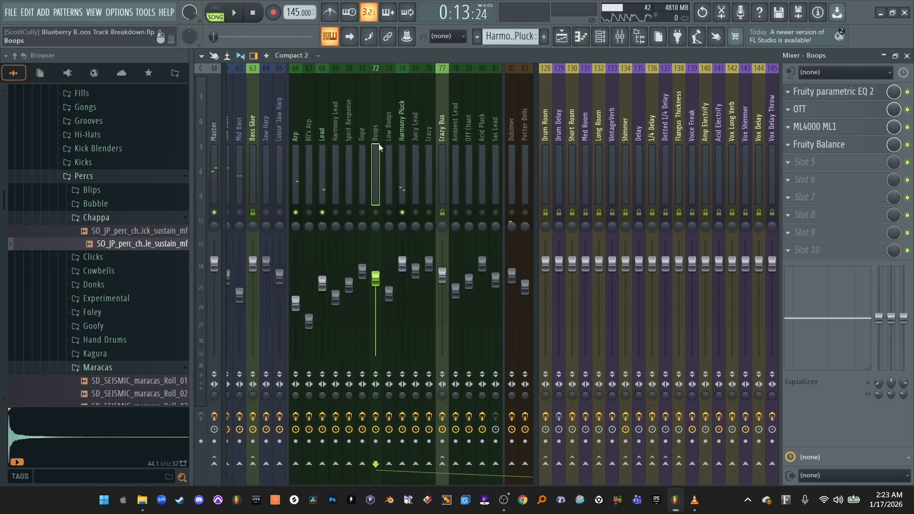
pyautogui.click(572, 40)
pyautogui.click(453, 87)
pyautogui.press('space')
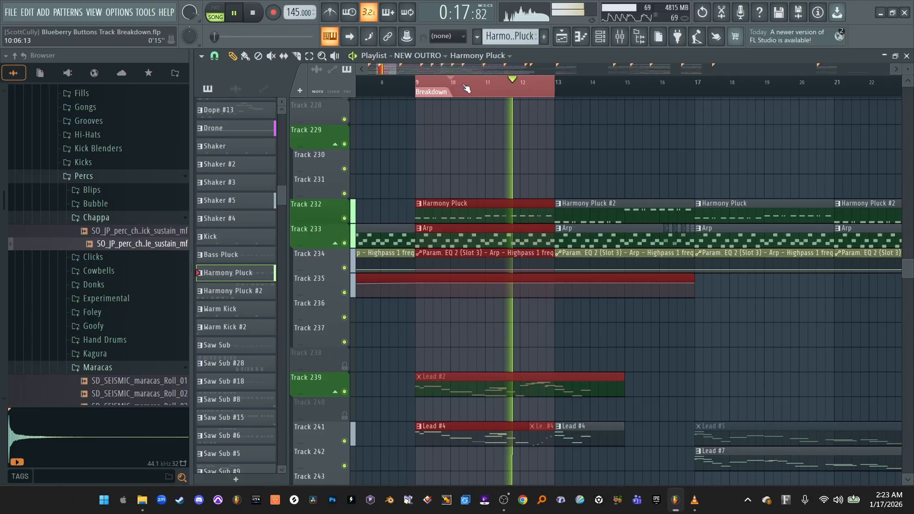
pyautogui.press('space')
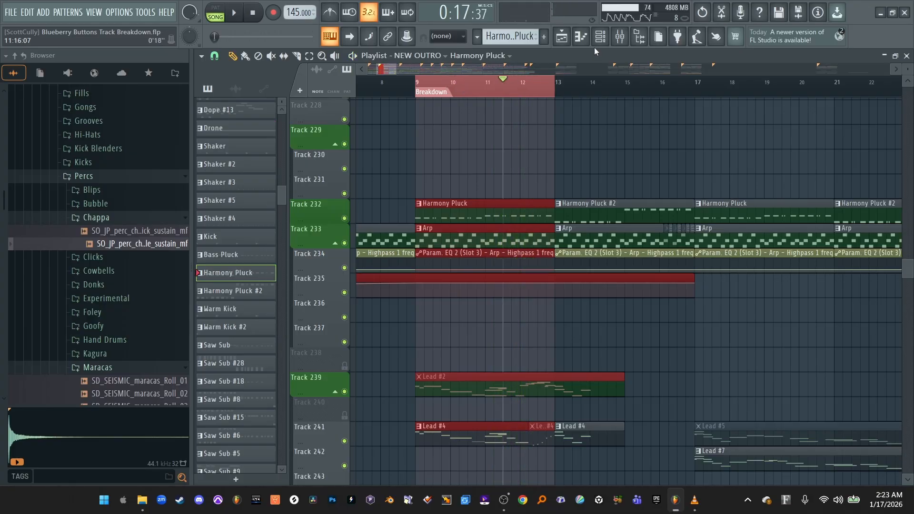
# Unmute the Boops insert and play it with Arp, Lead and Harmony Pluck from partway through bar 11
pyautogui.click(620, 37)
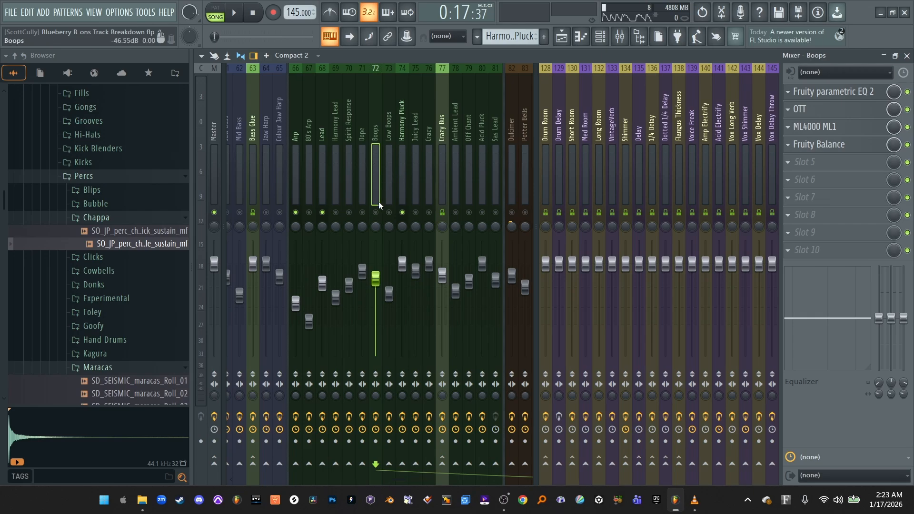
pyautogui.press('space')
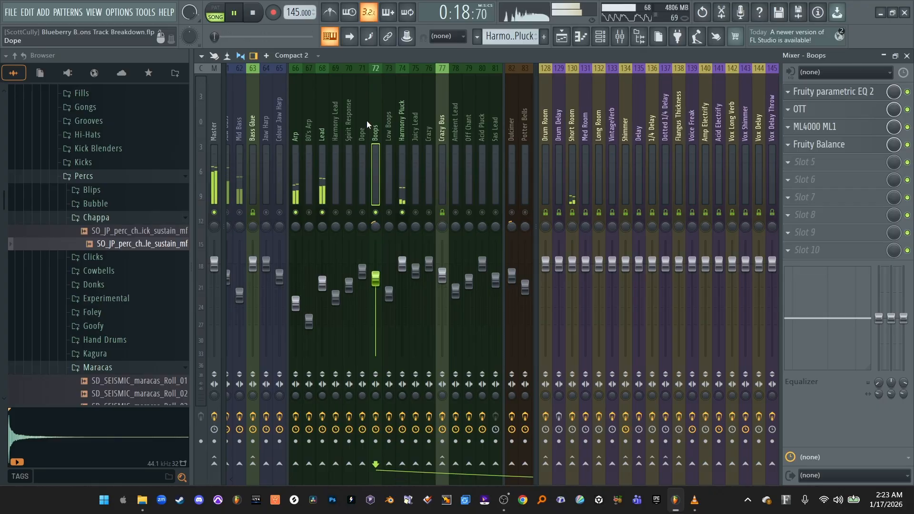
pyautogui.press('space')
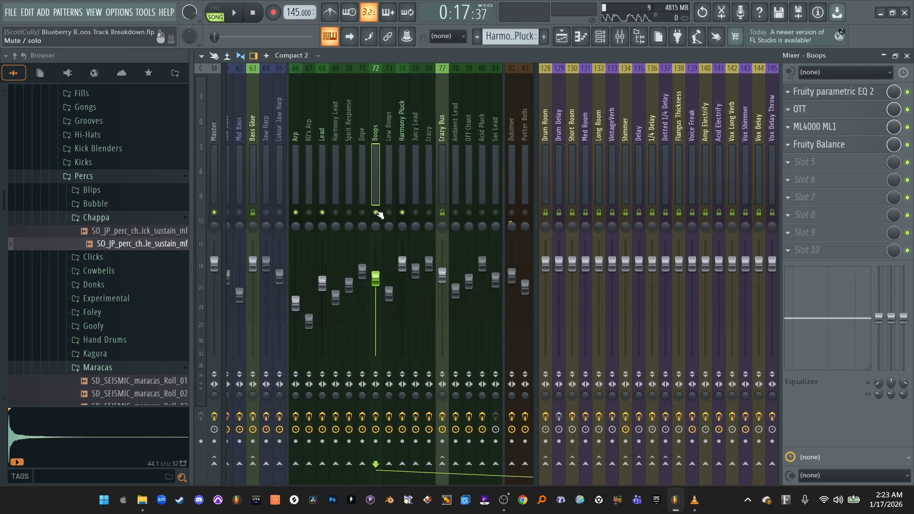
# Solo the Dope insert, play it from bar 13, and re-enable all the other inserts
pyautogui.click(561, 37)
pyautogui.click(620, 37)
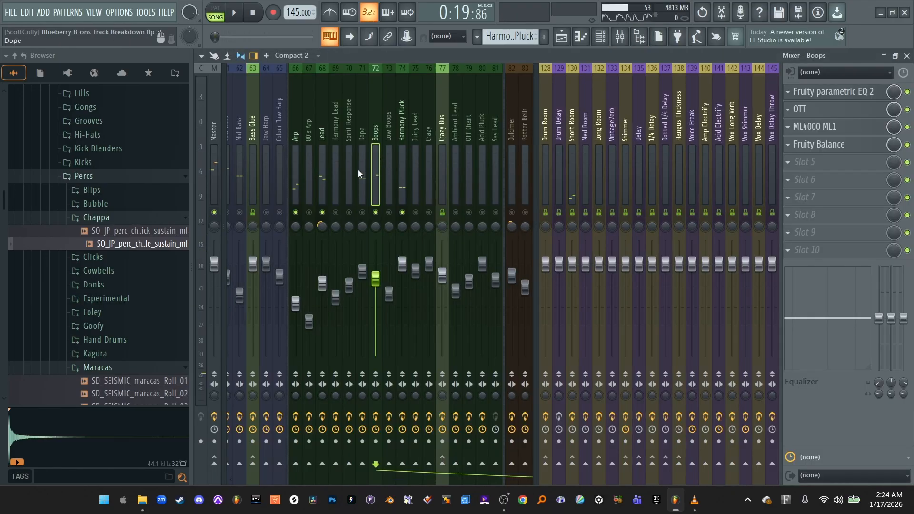
pyautogui.click(362, 190)
pyautogui.press('space')
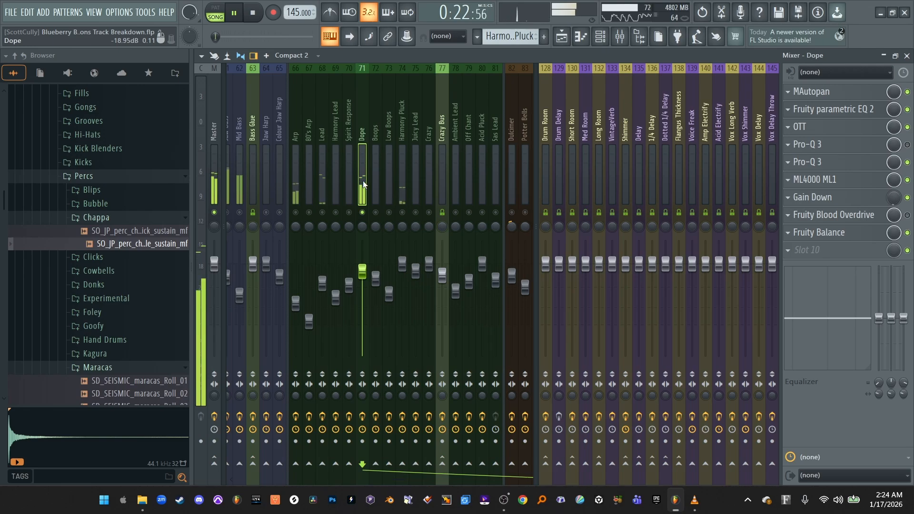
pyautogui.press('space')
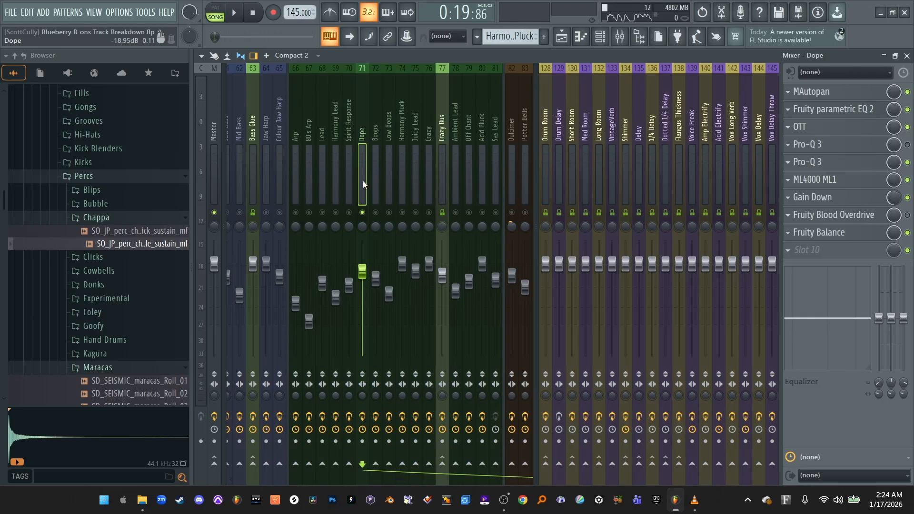
pyautogui.rightClick(362, 213)
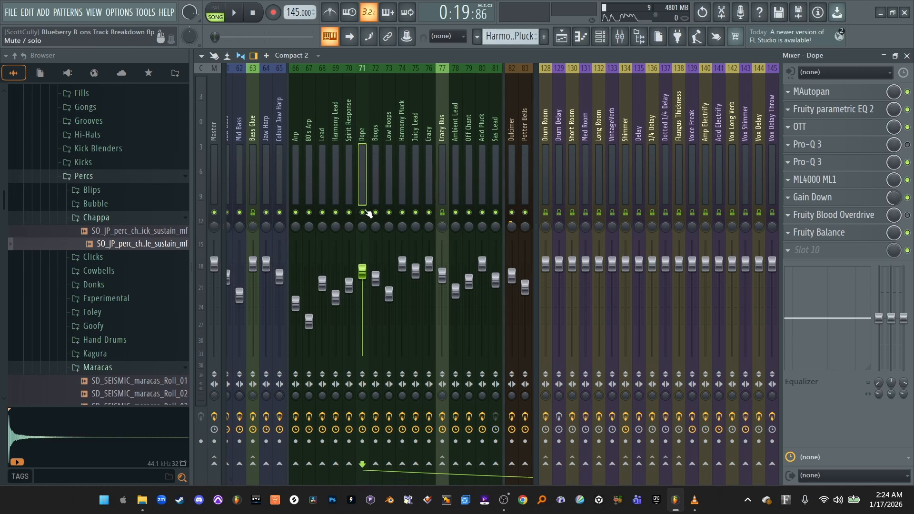
pyautogui.click(347, 158)
# Review the Dope and Boops patterns and the Dope Gain Down automation in the playlist, and save the project
pyautogui.press('F5')
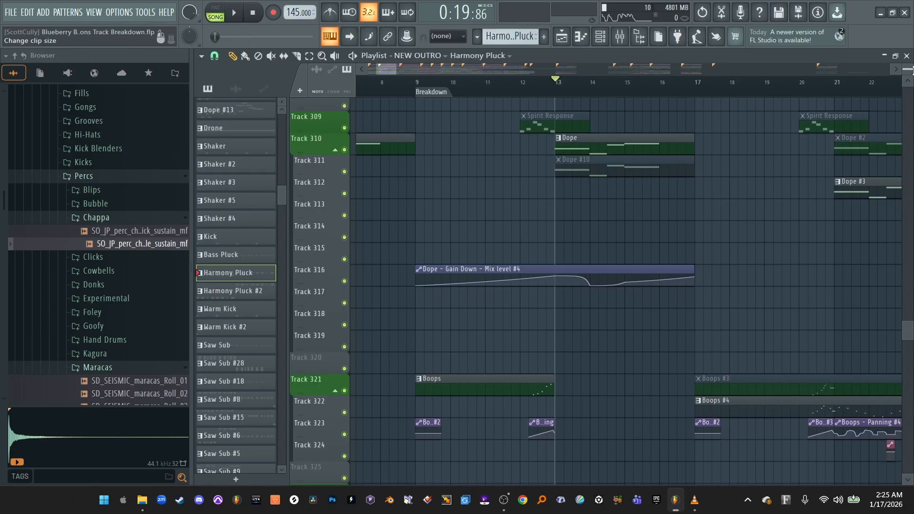
pyautogui.scroll(2, 713, 205)
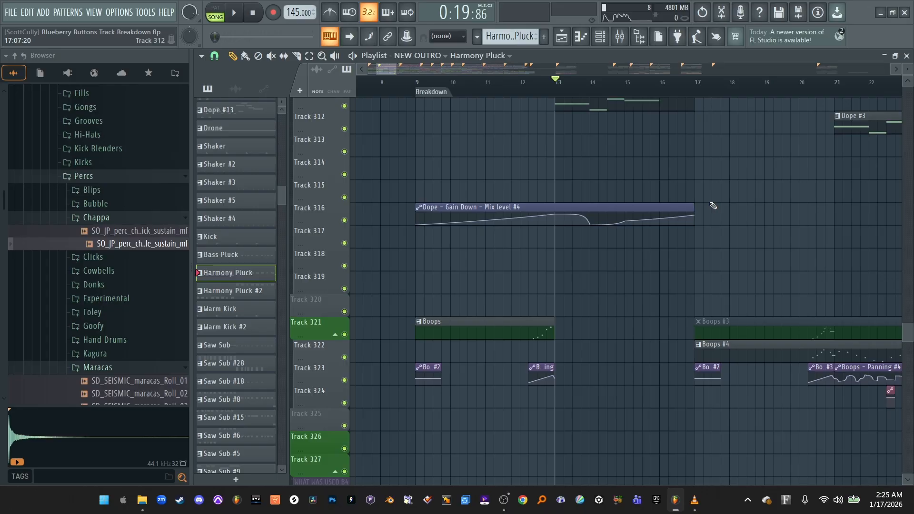
pyautogui.hotkey('ctrl', 's')
pyautogui.scroll(6, 690, 162)
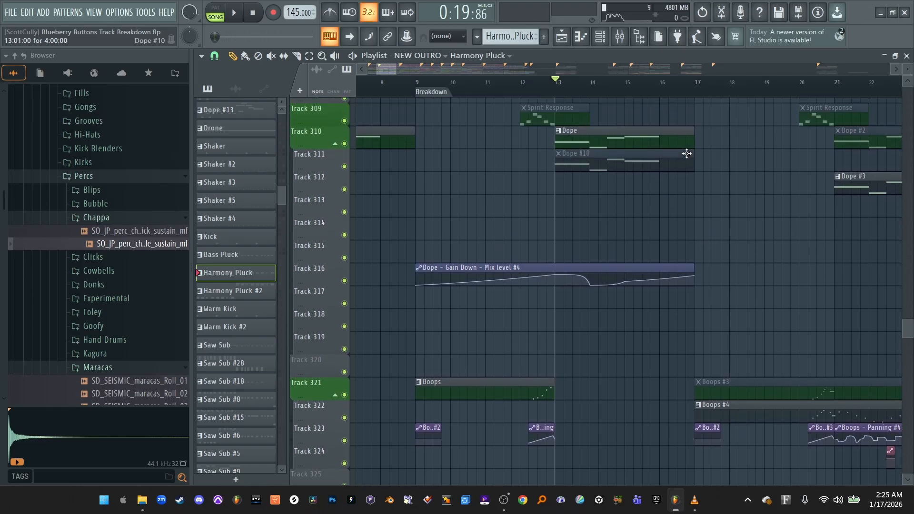
pyautogui.scroll(-20, 686, 153)
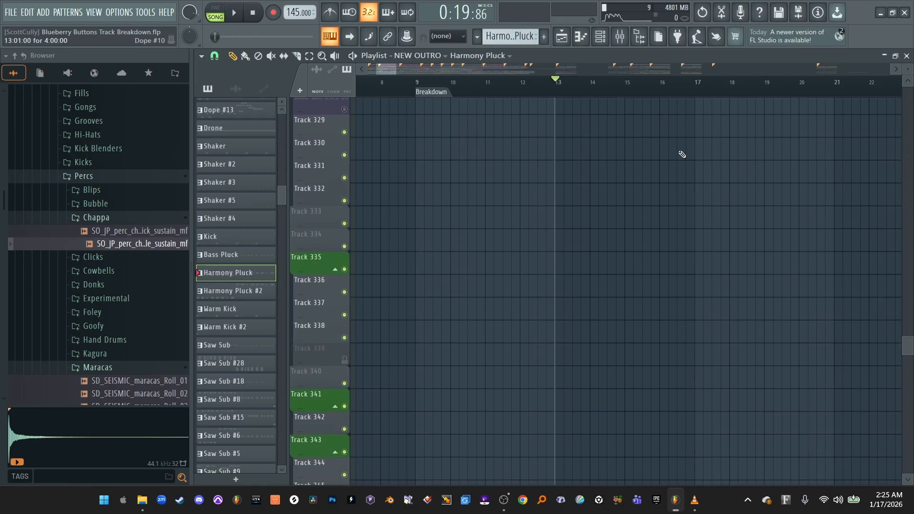
# Solo the Drone insert and play it from the start of the Breakdown, checking the Drone and Alien Birds effect chains
pyautogui.press('F9')
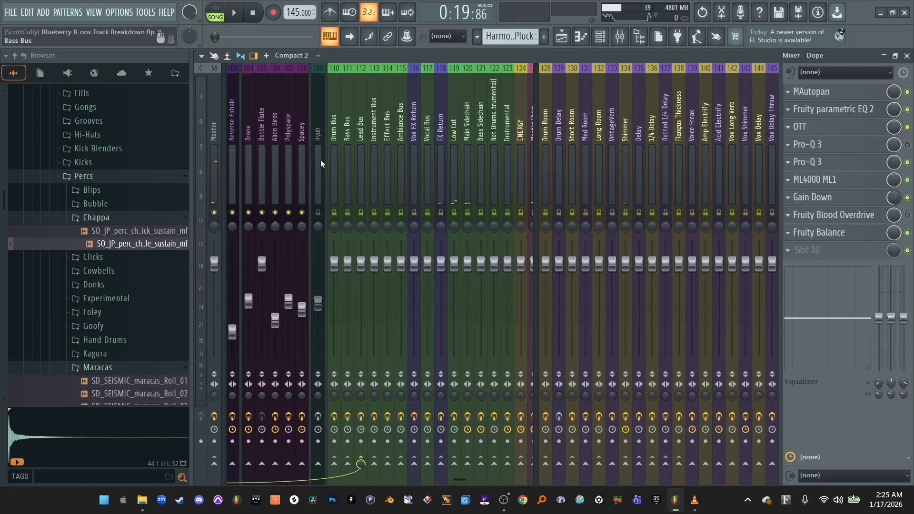
pyautogui.scroll(-5, 320, 159)
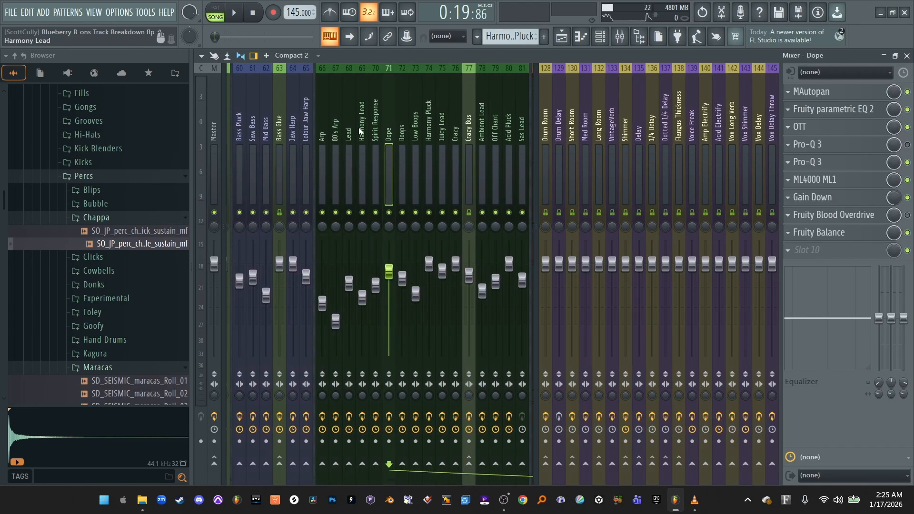
pyautogui.scroll(-5, 287, 156)
pyautogui.click(276, 159)
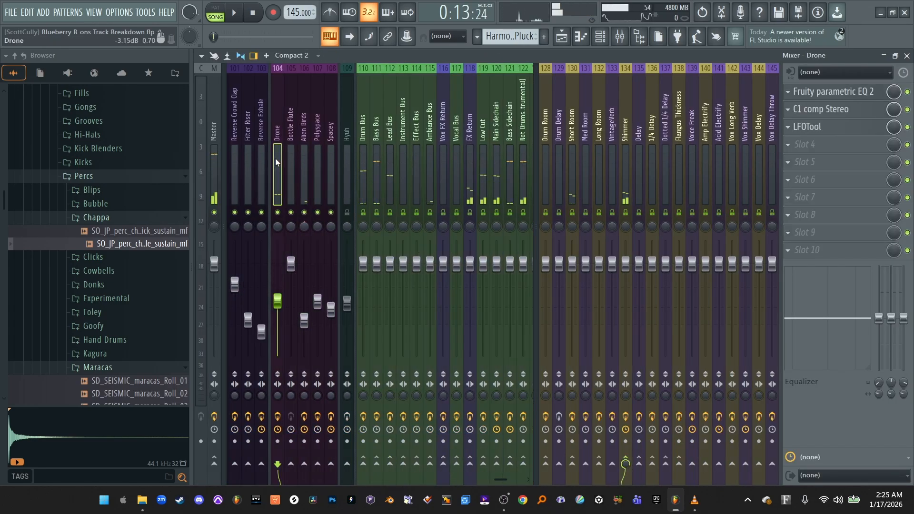
pyautogui.rightClick(278, 212)
pyautogui.click(301, 170)
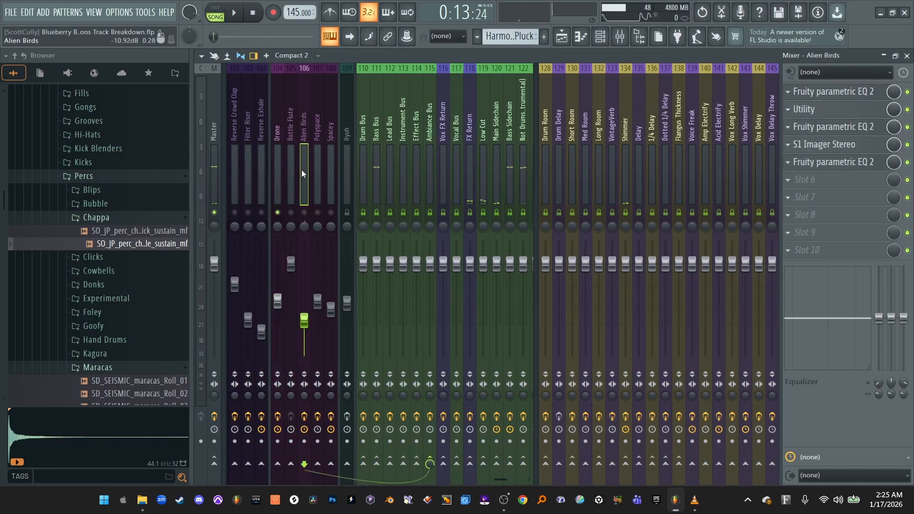
pyautogui.press('space')
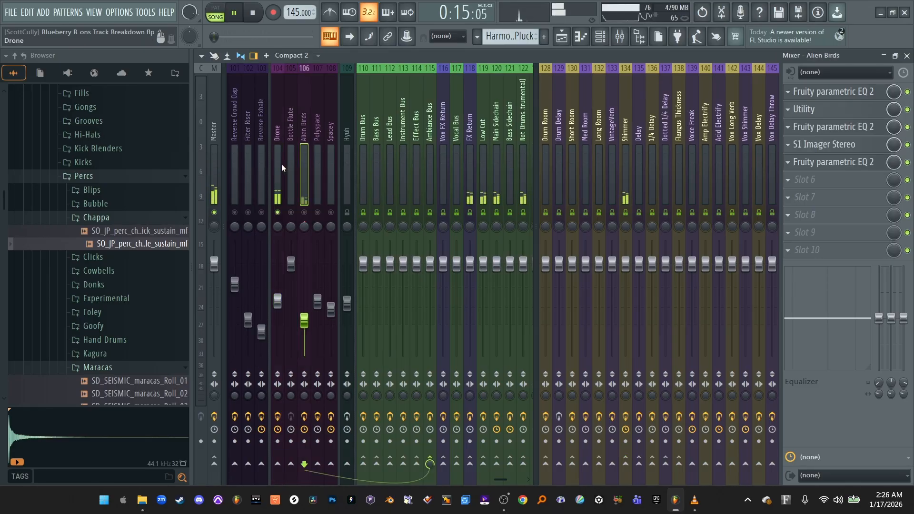
pyautogui.click(282, 164)
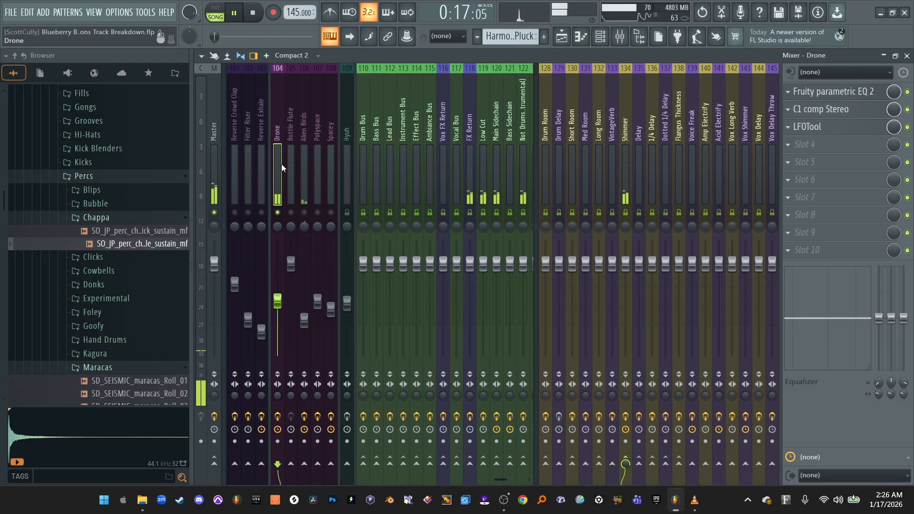
pyautogui.press('space')
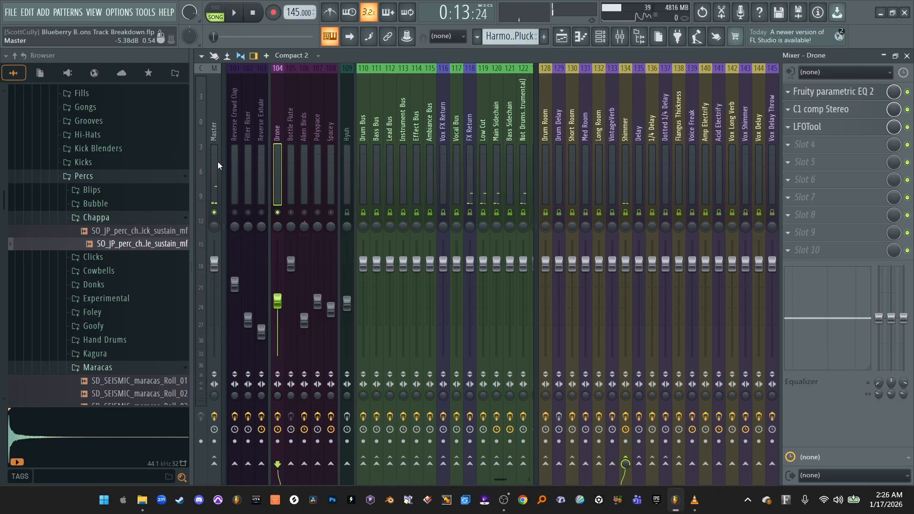
# Solo the Alien Birds insert, play it from the Breakdown's start, and re-enable all the other inserts
pyautogui.click(304, 176)
pyautogui.press('space')
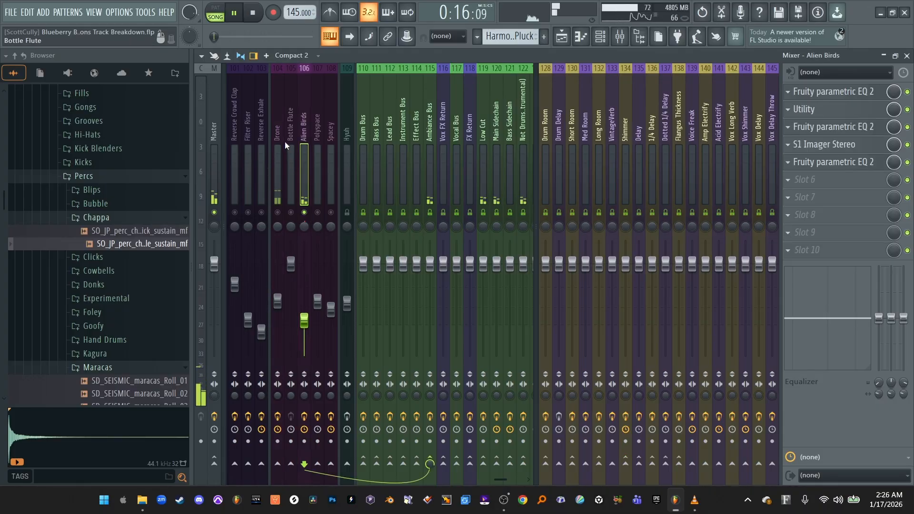
pyautogui.press('space')
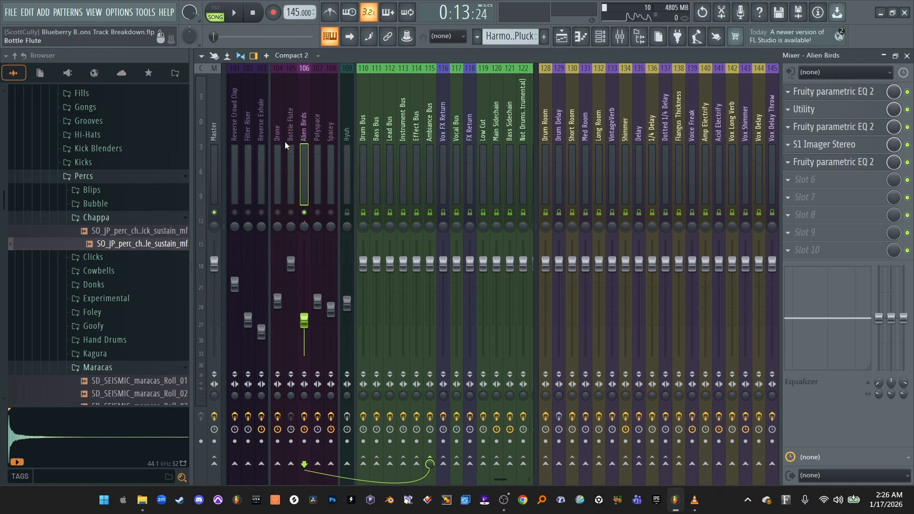
pyautogui.rightClick(305, 212)
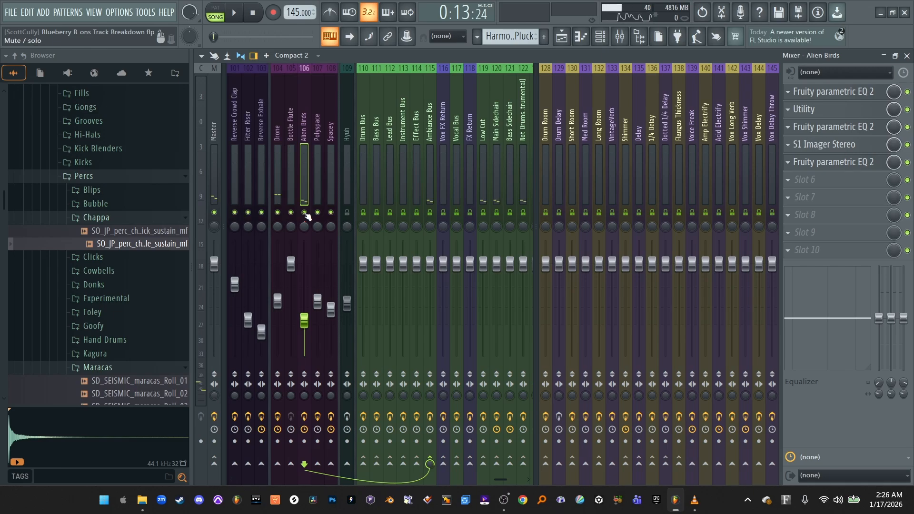
# Play the full Breakdown mix and review its pluck, arp, lead, bass and automation tracks in the playlist
pyautogui.press('space')
pyautogui.click(562, 36)
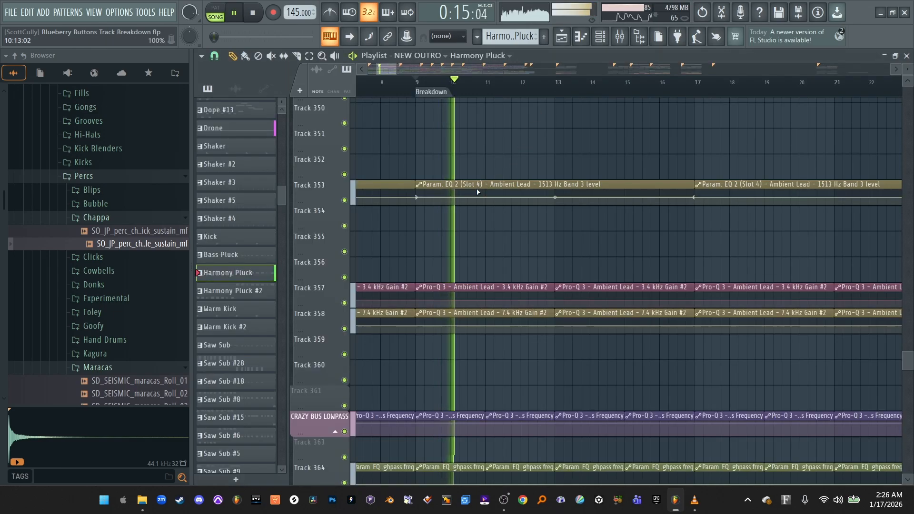
pyautogui.scroll(-4, 657, 177)
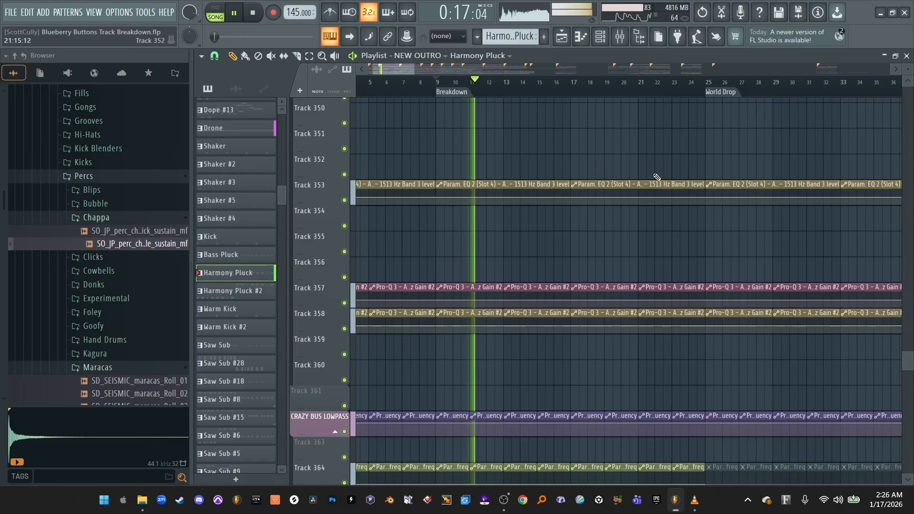
pyautogui.scroll(4, 680, 151)
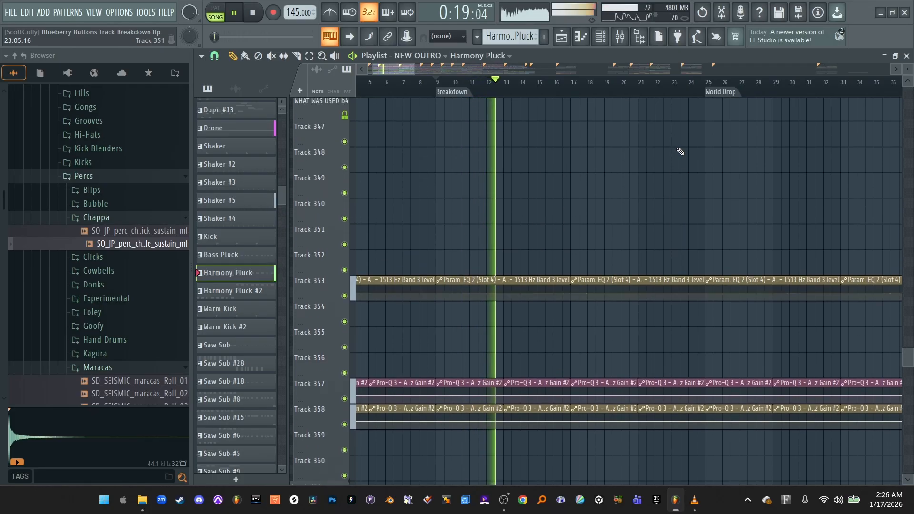
pyautogui.scroll(12, 597, 216)
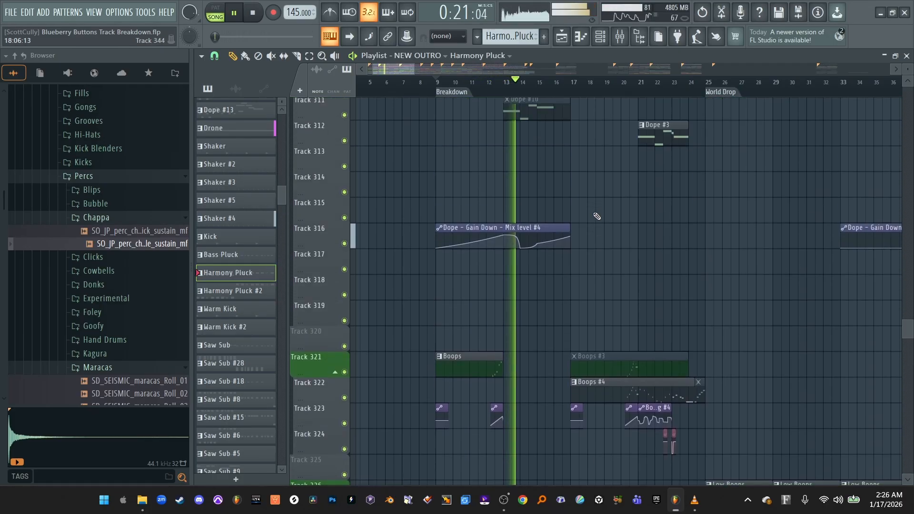
pyautogui.scroll(10, 597, 216)
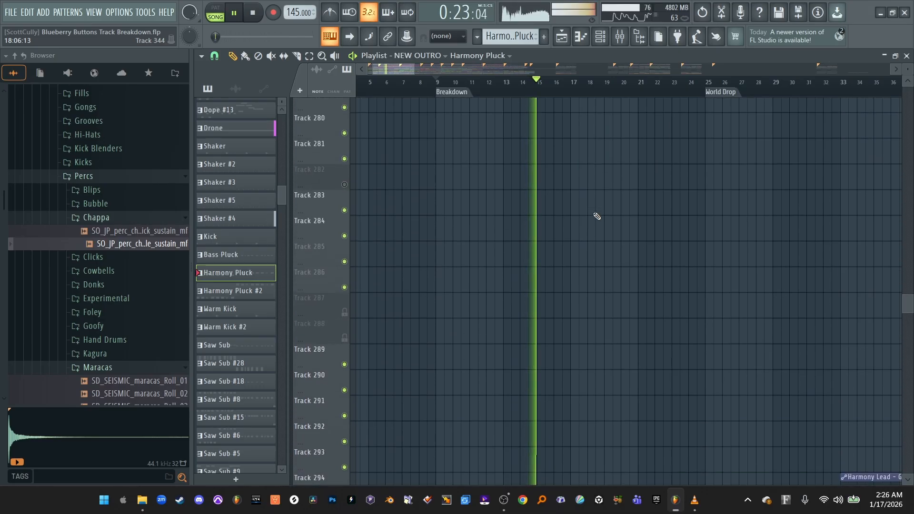
pyautogui.scroll(18, 597, 216)
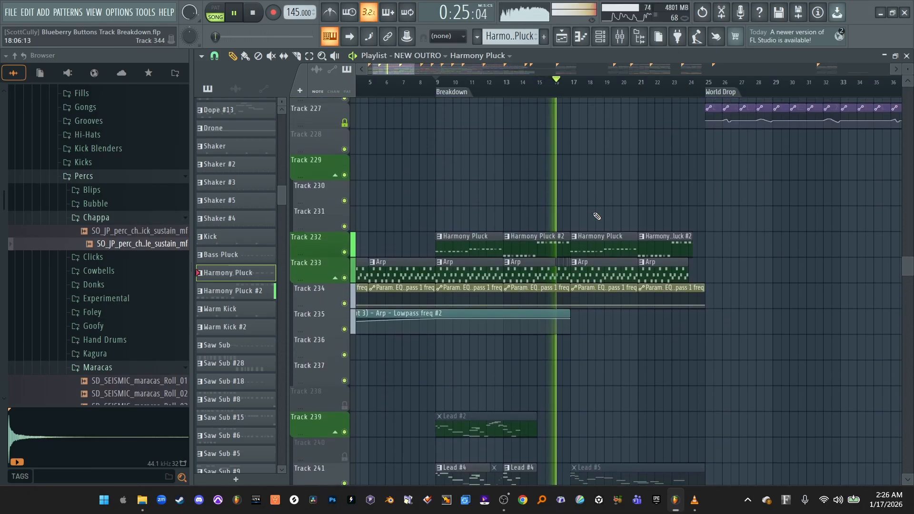
pyautogui.scroll(12, 597, 216)
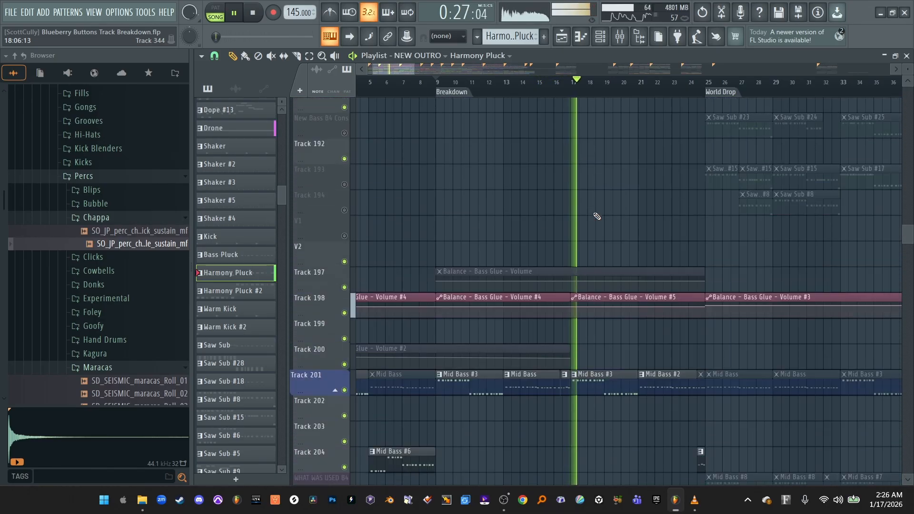
pyautogui.scroll(7, 597, 216)
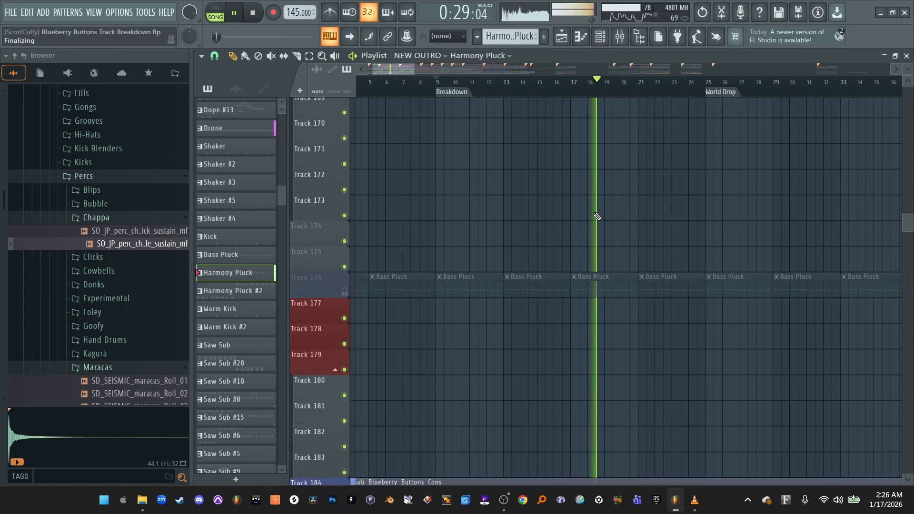
pyautogui.scroll(5, 597, 216)
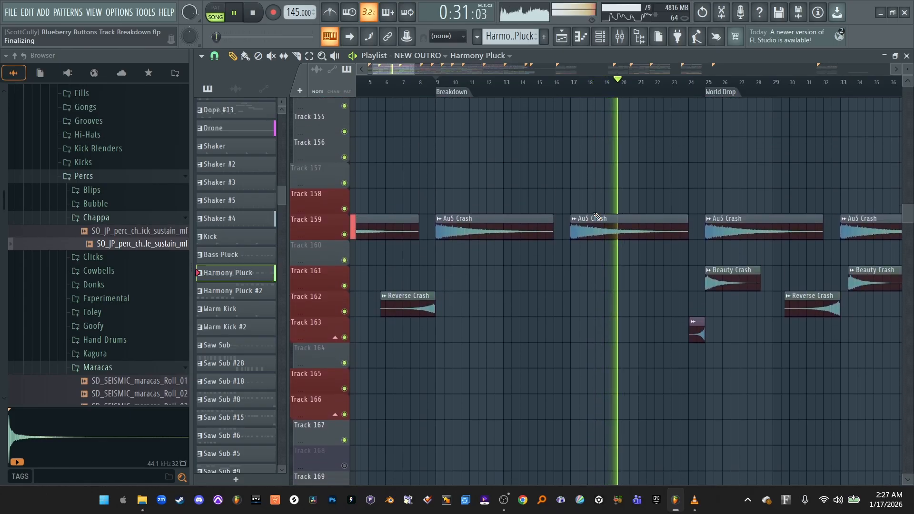
# Follow the crash and reverse crash tracks up to the World Drop, and stop playback just past it
pyautogui.scroll(3, 597, 216)
pyautogui.scroll(3, 571, 340)
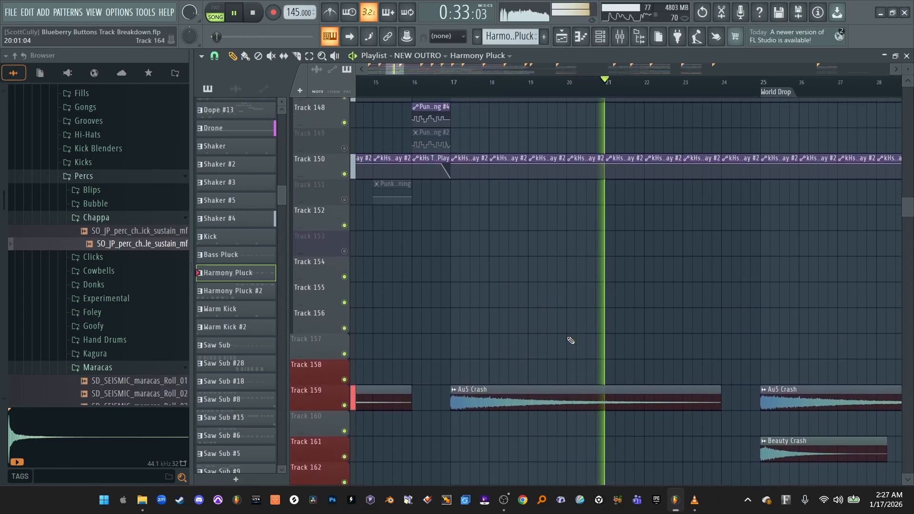
pyautogui.scroll(-5, 571, 340)
pyautogui.scroll(-4, 514, 310)
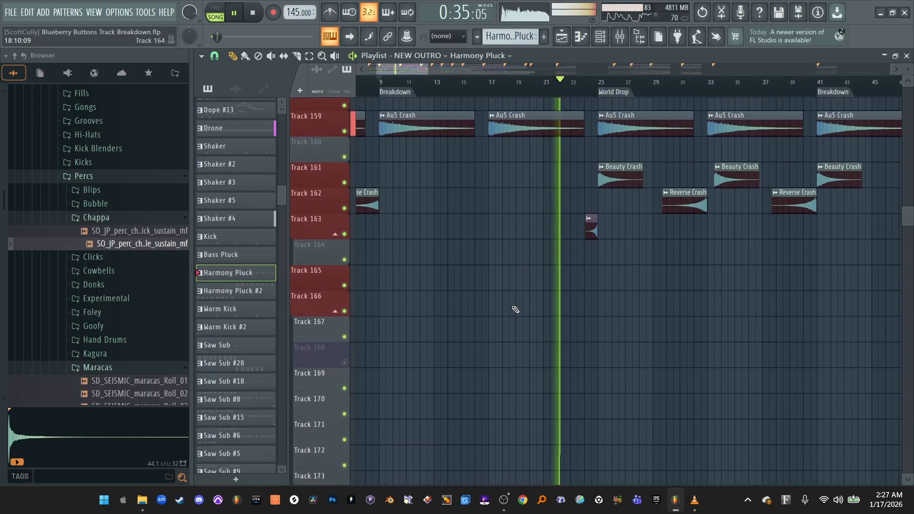
pyautogui.scroll(-2, 516, 310)
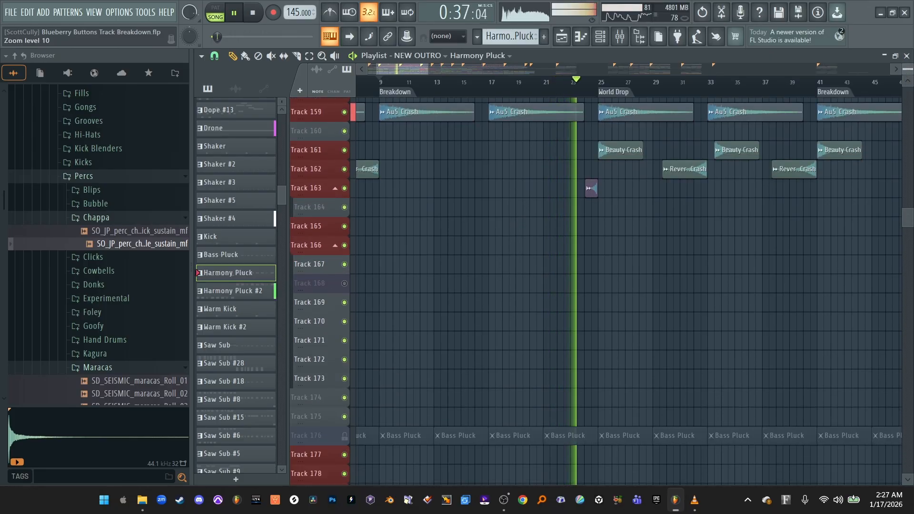
pyautogui.scroll(1, 628, 292)
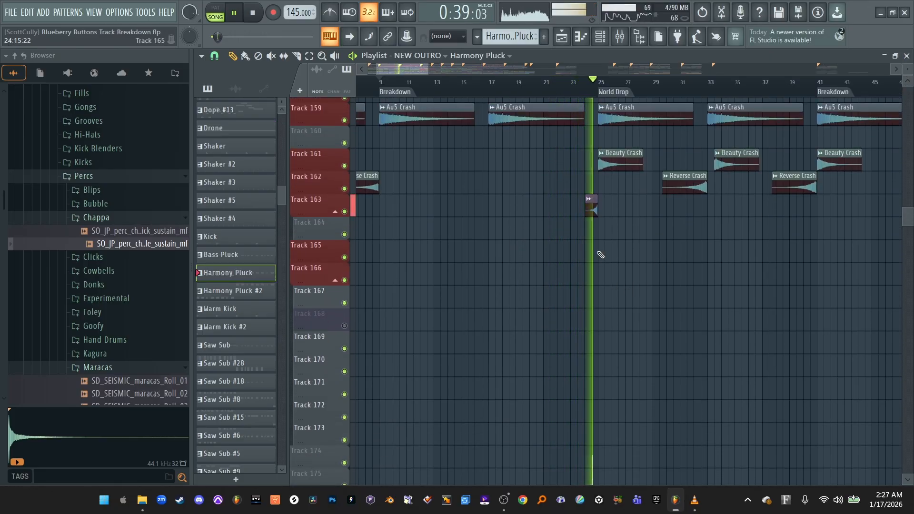
pyautogui.scroll(4, 586, 255)
pyautogui.press('space')
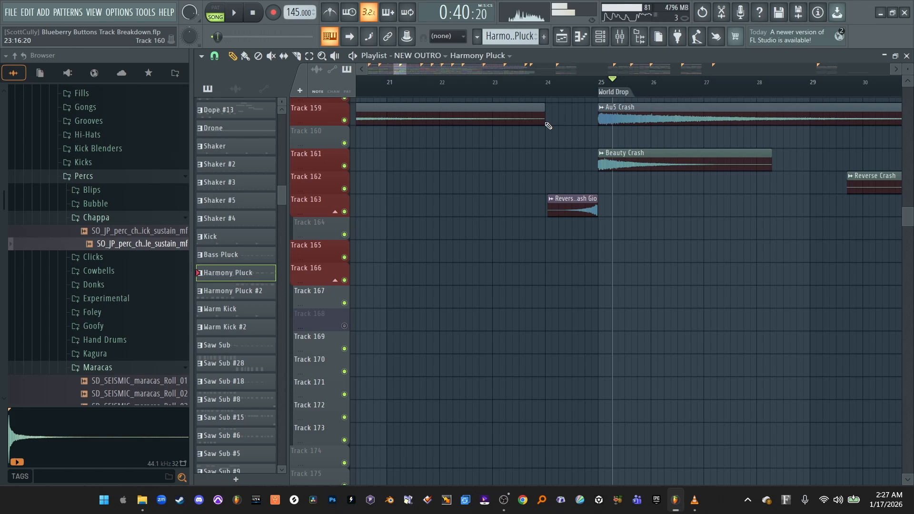
# Set the playhead to bar 24 and inspect the Reverse Crash Gio clip's sample settings
pyautogui.click(549, 91)
pyautogui.doubleClick(575, 205)
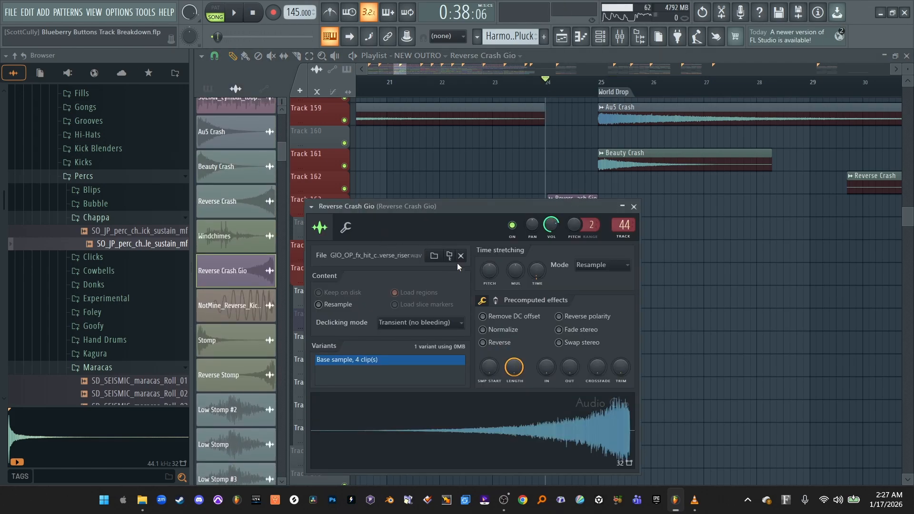
pyautogui.click(634, 206)
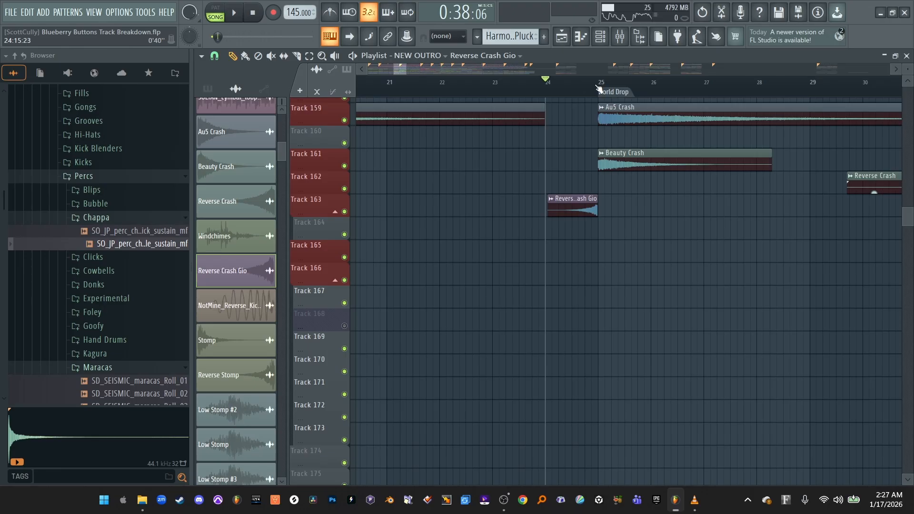
# Play from bar 24 into the World Drop, reviewing its crash, clap and ride tracks
pyautogui.moveTo(403, 69); pyautogui.dragTo(405, 69)
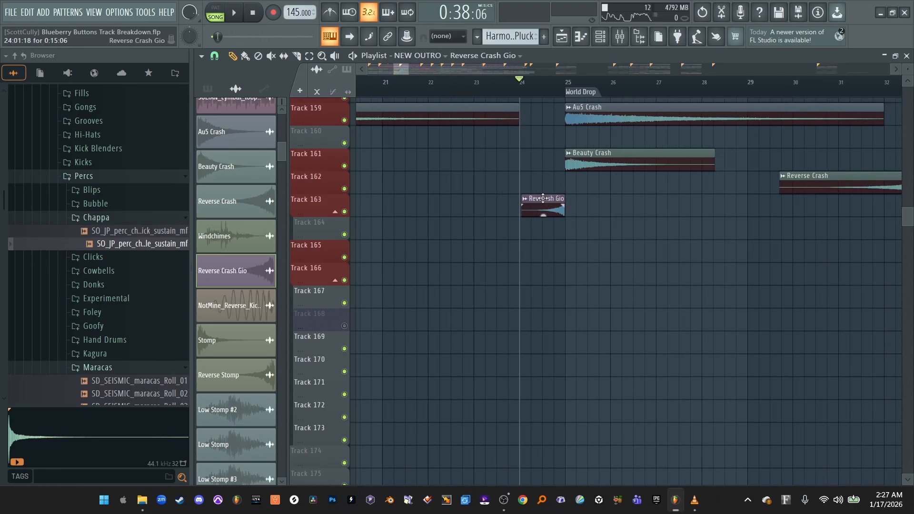
pyautogui.moveTo(408, 69); pyautogui.dragTo(415, 69)
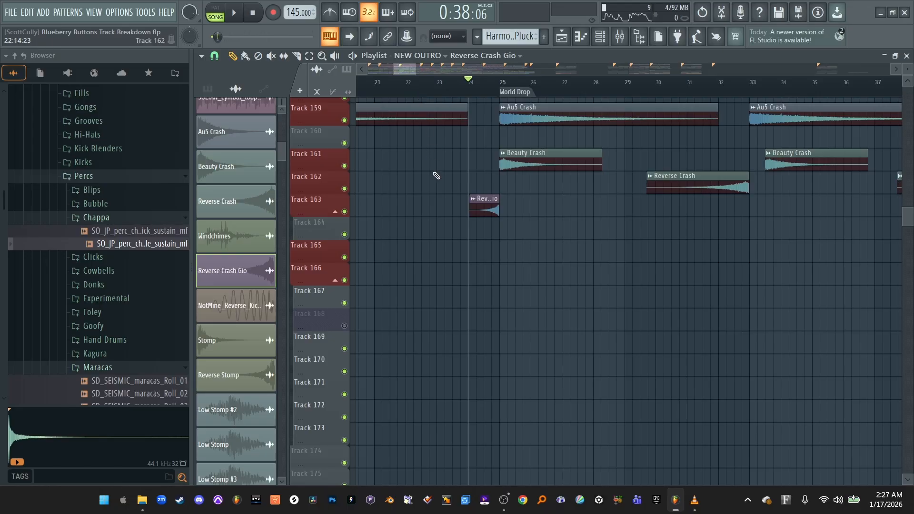
pyautogui.press('space')
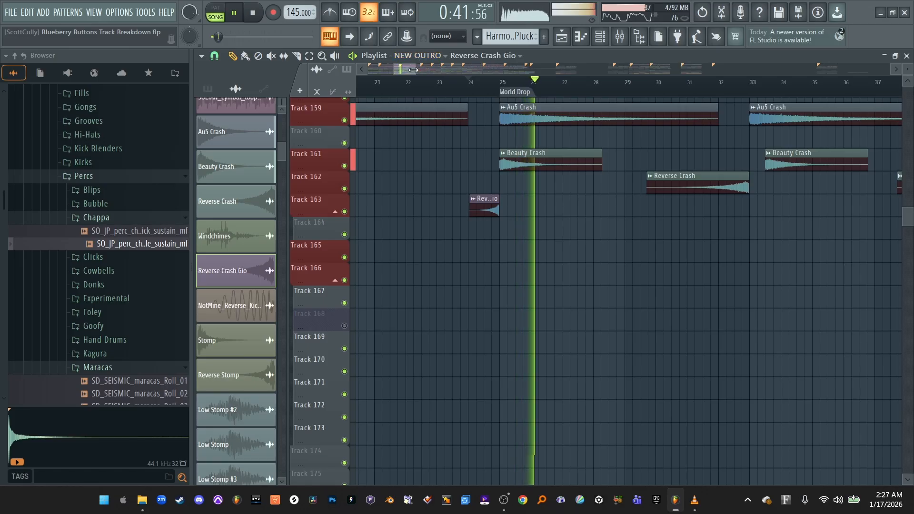
pyautogui.scroll(-3, 413, 69)
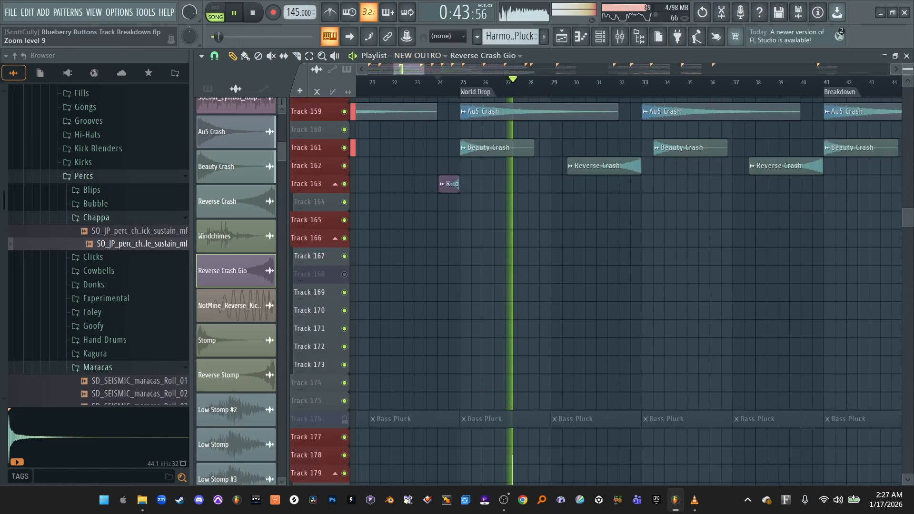
pyautogui.scroll(2, 413, 70)
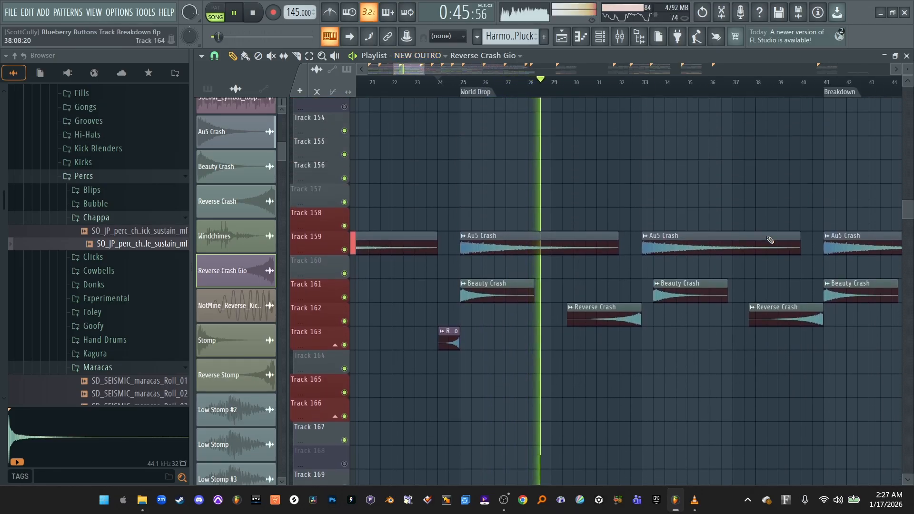
pyautogui.scroll(5, 770, 240)
pyautogui.scroll(14, 770, 240)
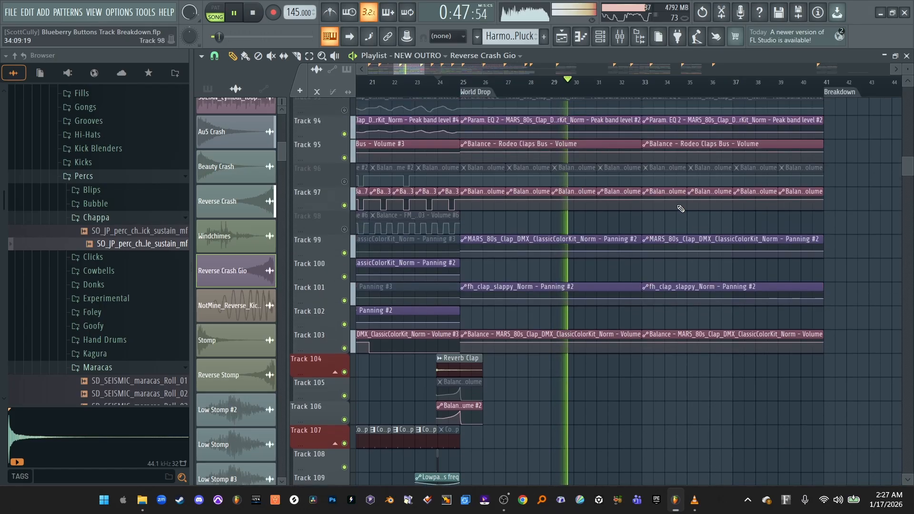
pyautogui.scroll(12, 681, 209)
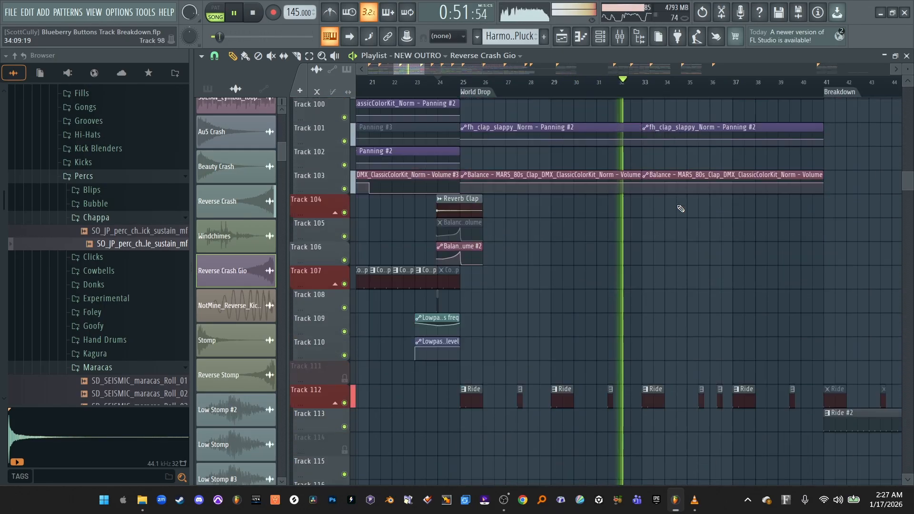
# Review the World Drop's lead automation, Juicy Lead and Crazy tracks during playback
pyautogui.scroll(-8, 681, 208)
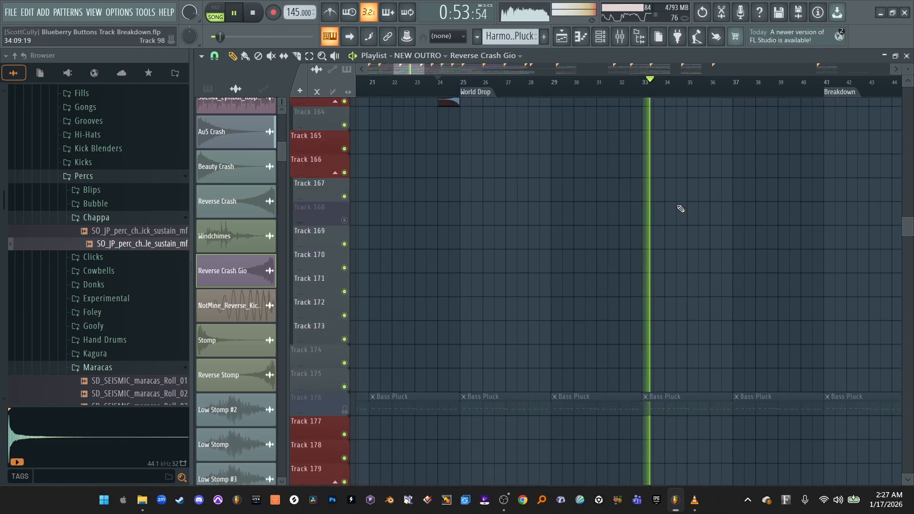
pyautogui.scroll(-5, 681, 209)
pyautogui.scroll(-4, 681, 209)
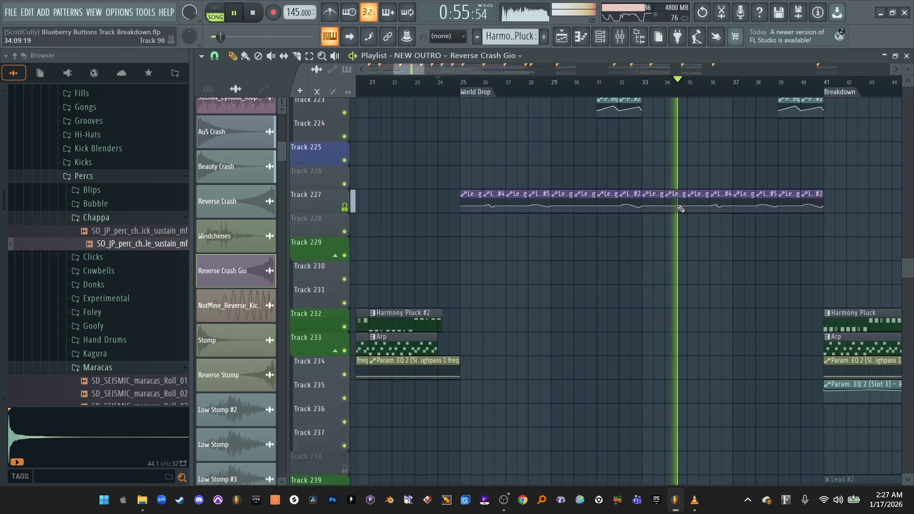
pyautogui.scroll(-2, 555, 233)
pyautogui.keyDown('ctrl'); pyautogui.scroll(-2, 555, 233); pyautogui.keyUp('ctrl')
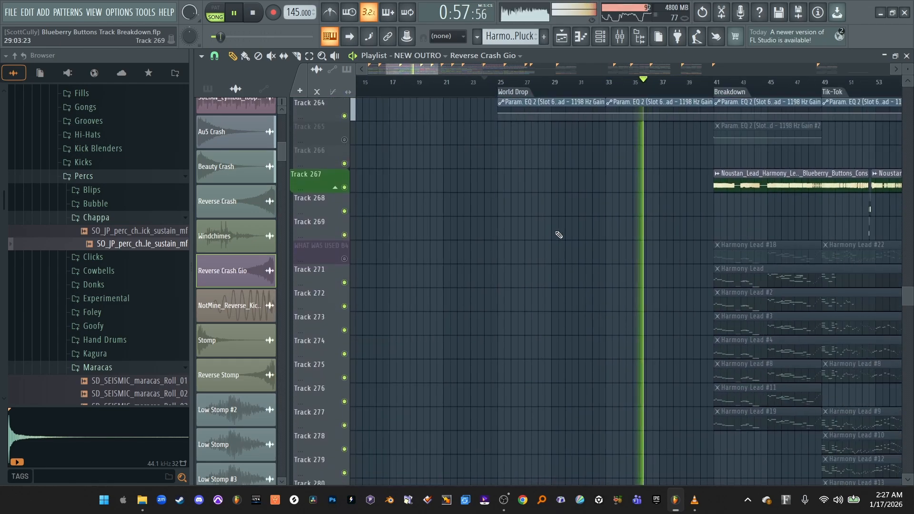
pyautogui.scroll(-4, 559, 234)
pyautogui.scroll(-4, 558, 234)
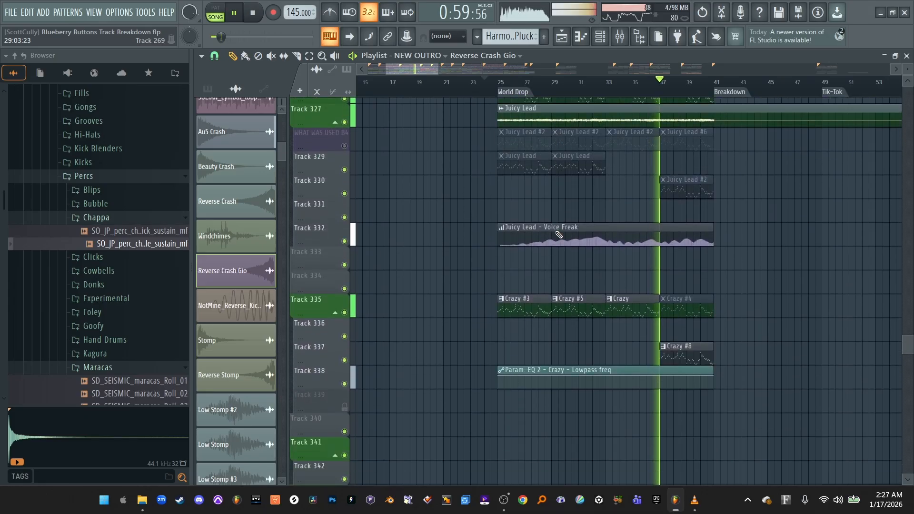
# Examine the World Drop's Crazy, Marimba and Dulcimer tracks, and stop playback after the second Breakdown begins
pyautogui.keyDown('ctrl'); pyautogui.scroll(2, 700, 198); pyautogui.keyUp('ctrl')
pyautogui.scroll(-2, 605, 208)
pyautogui.scroll(2, 604, 207)
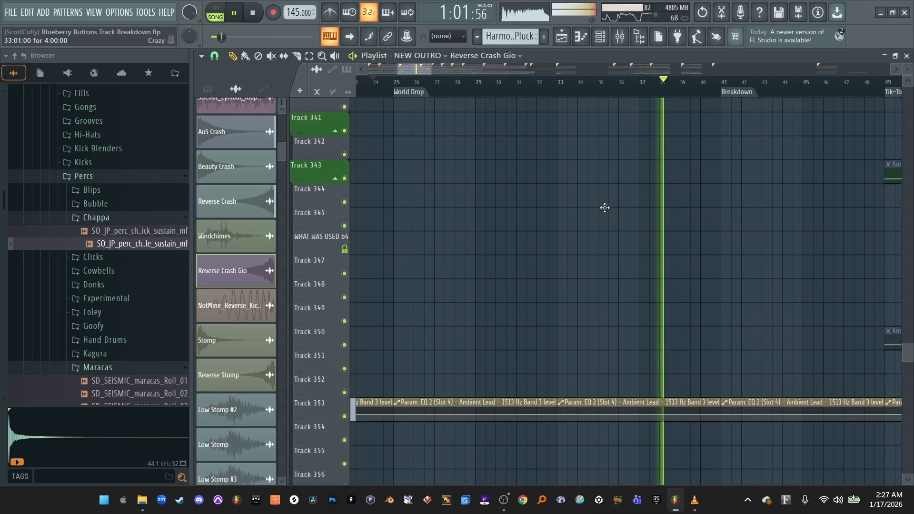
pyautogui.scroll(-2, 604, 208)
pyautogui.scroll(1, 604, 208)
pyautogui.scroll(-1, 605, 207)
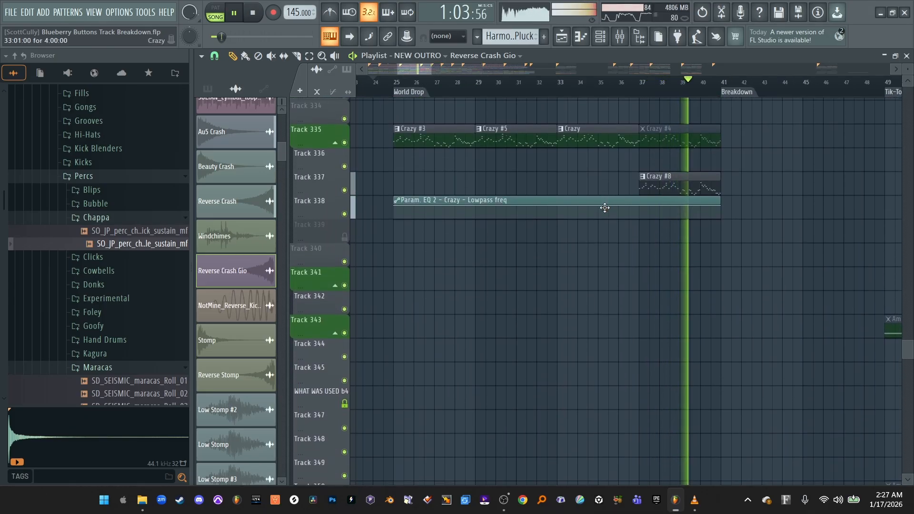
pyautogui.scroll(-12, 604, 207)
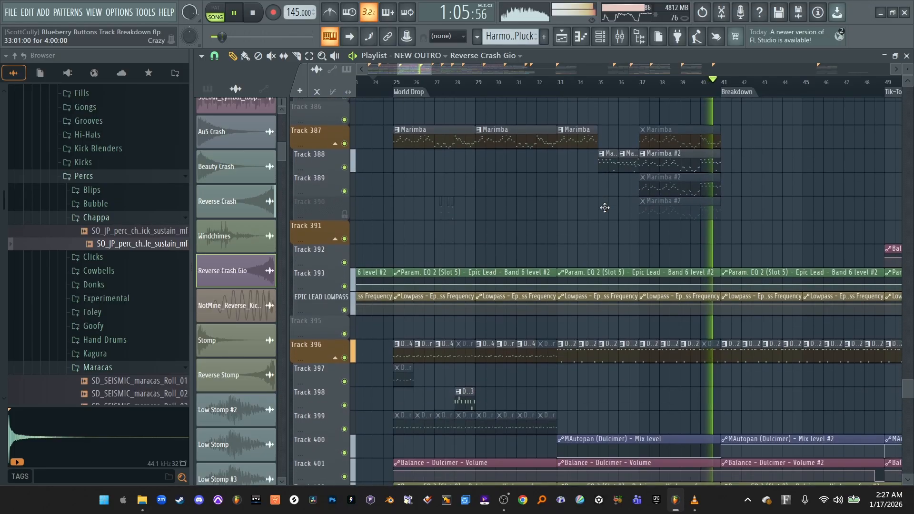
pyautogui.hscroll(3, 605, 207)
pyautogui.press('space')
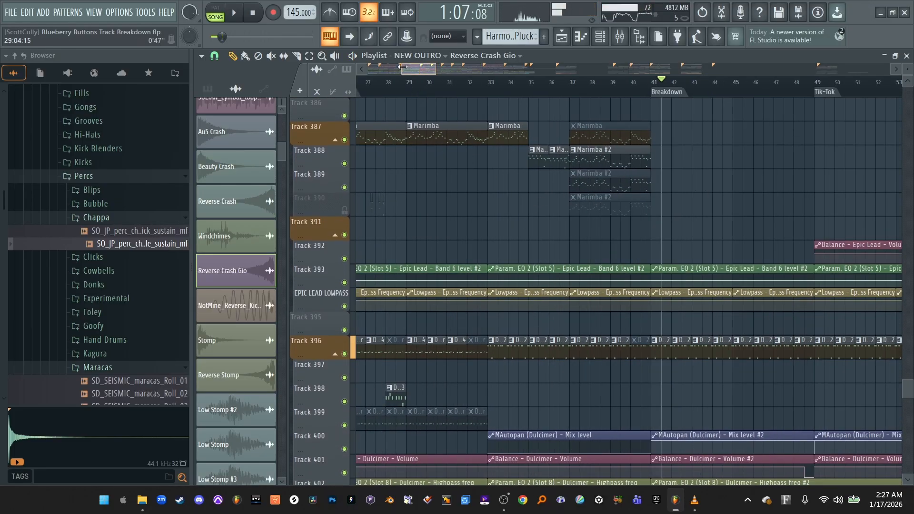
# Return the playhead to the World Drop's start and examine the sidechain automation and snare patterns around the section change
pyautogui.moveTo(402, 67); pyautogui.dragTo(396, 67)
pyautogui.click(413, 83)
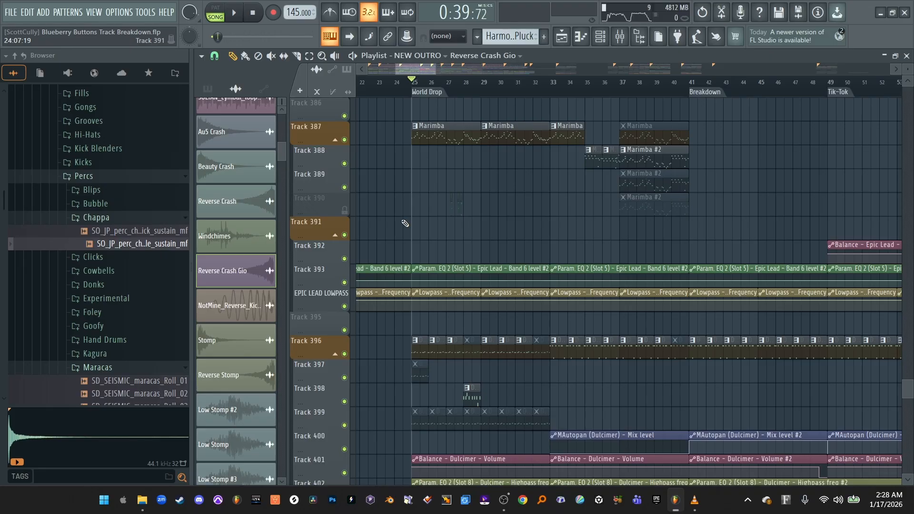
pyautogui.moveTo(436, 69)
pyautogui.mouseDown()
pyautogui.moveTo(399, 71)
pyautogui.moveTo(420, 70)
pyautogui.mouseUp()
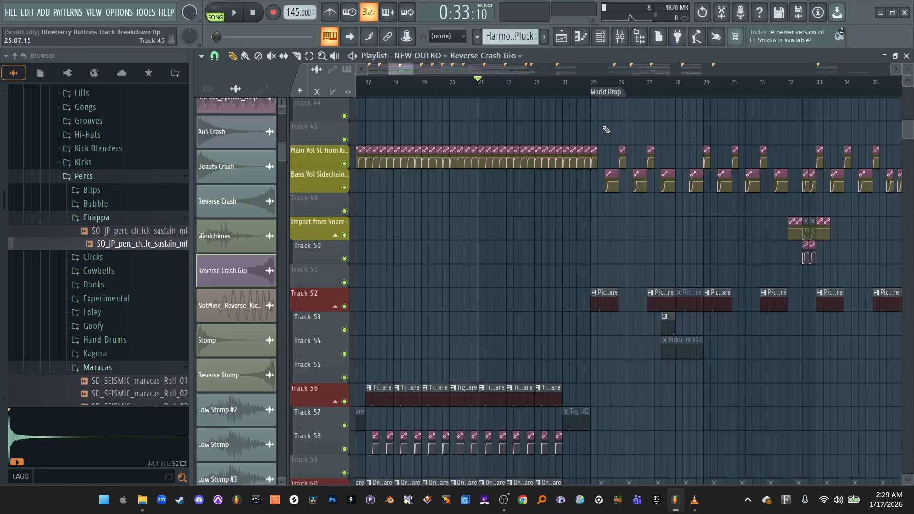
pyautogui.scroll(-2, 907, 69)
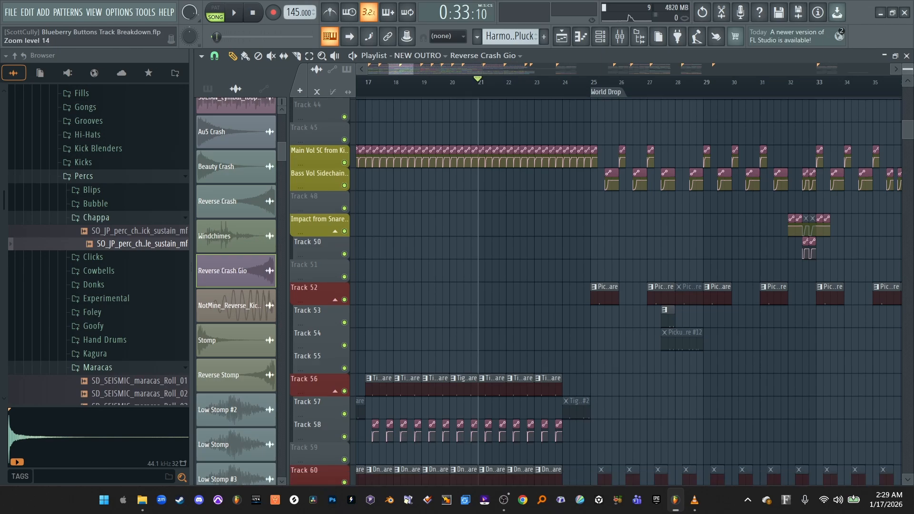
pyautogui.scroll(1, 908, 69)
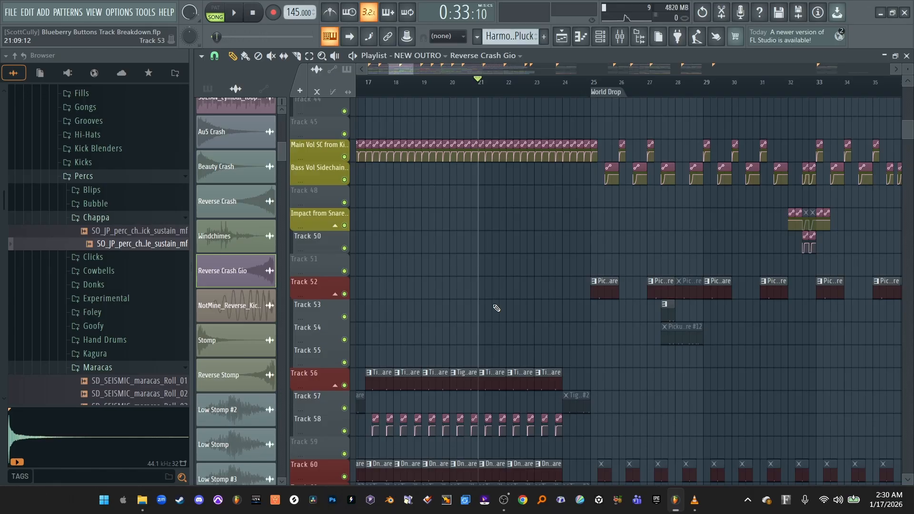
# Save the project and inspect the Bass Bus insert's effects in the mixer
pyautogui.hotkey('ctrl', 's')
pyautogui.press('F9')
pyautogui.click(296, 157)
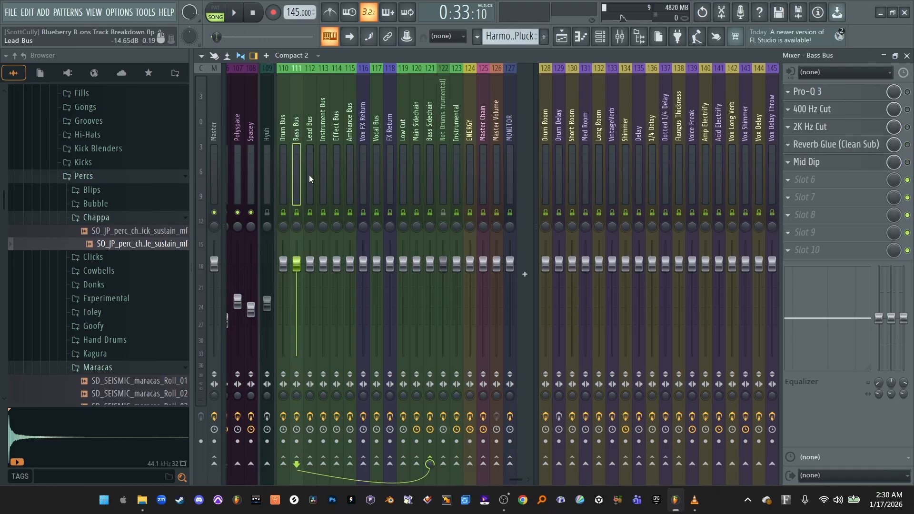
pyautogui.press('F9')
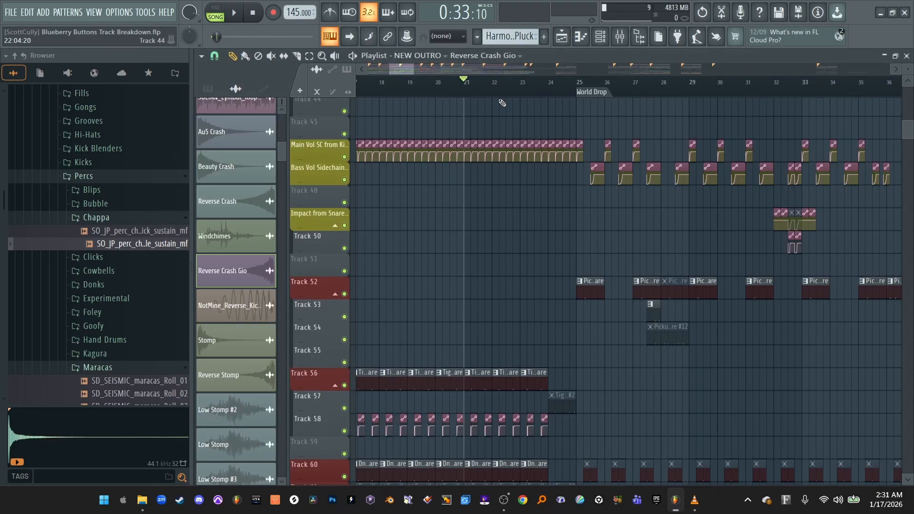
# Play from bar 21 into the World Drop, following the main and bass sidechain automation across the section change
pyautogui.scroll(-1, 519, 112)
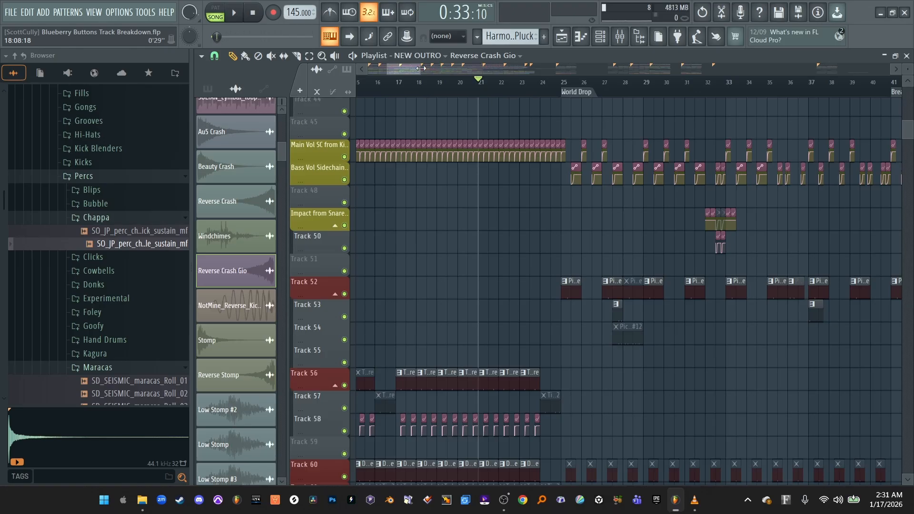
pyautogui.press('space')
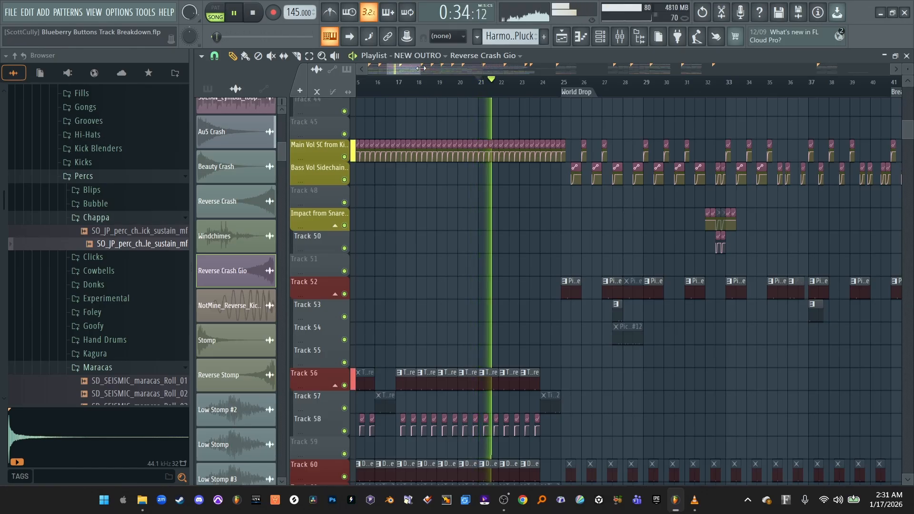
pyautogui.moveTo(420, 68); pyautogui.dragTo(430, 68)
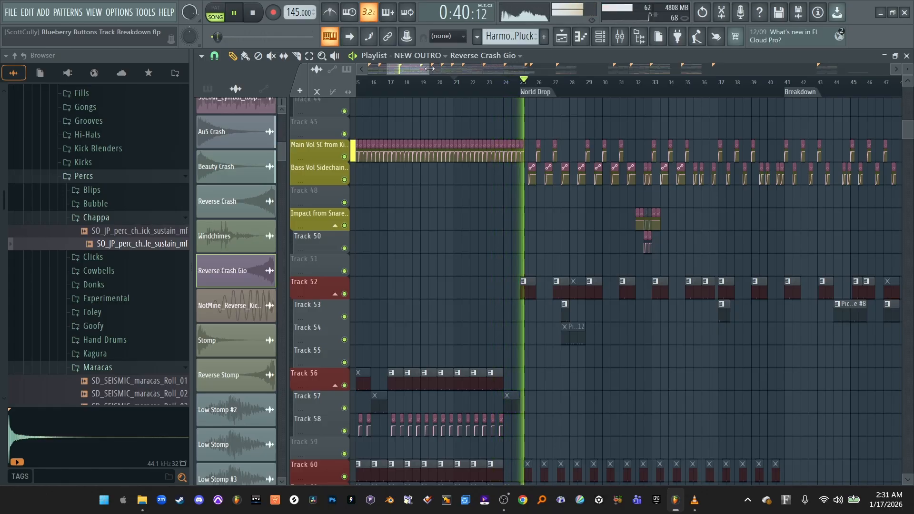
pyautogui.moveTo(429, 68); pyautogui.dragTo(454, 68)
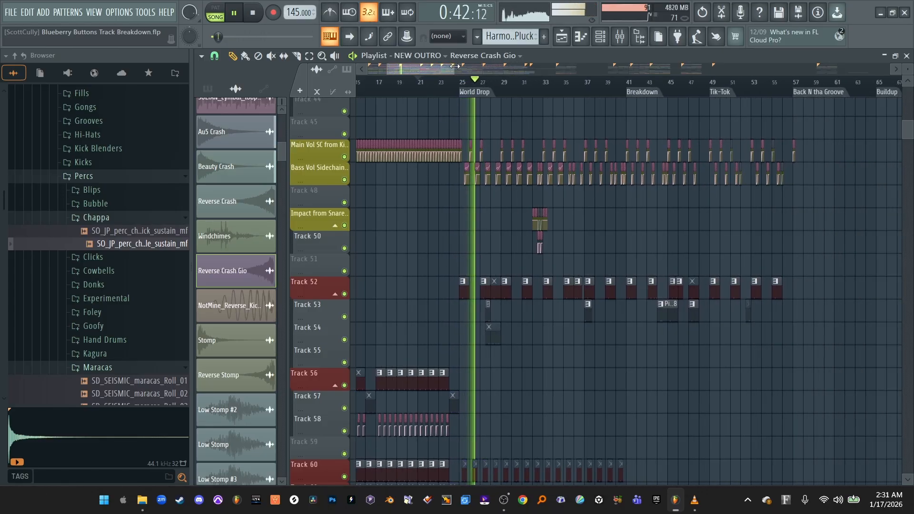
pyautogui.moveTo(391, 70); pyautogui.dragTo(400, 70)
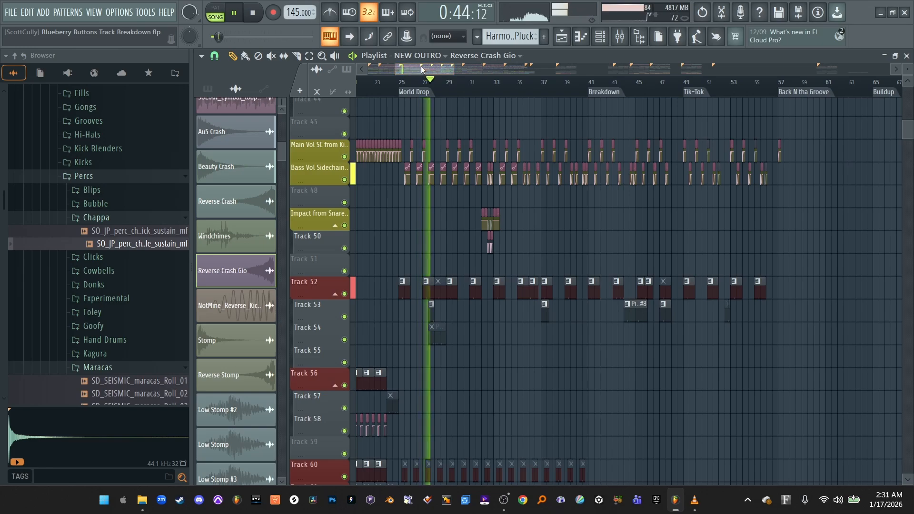
# Review the World Drop's clap automation, ride, shaker and hat loop tracks during playback
pyautogui.scroll(-10, 415, 239)
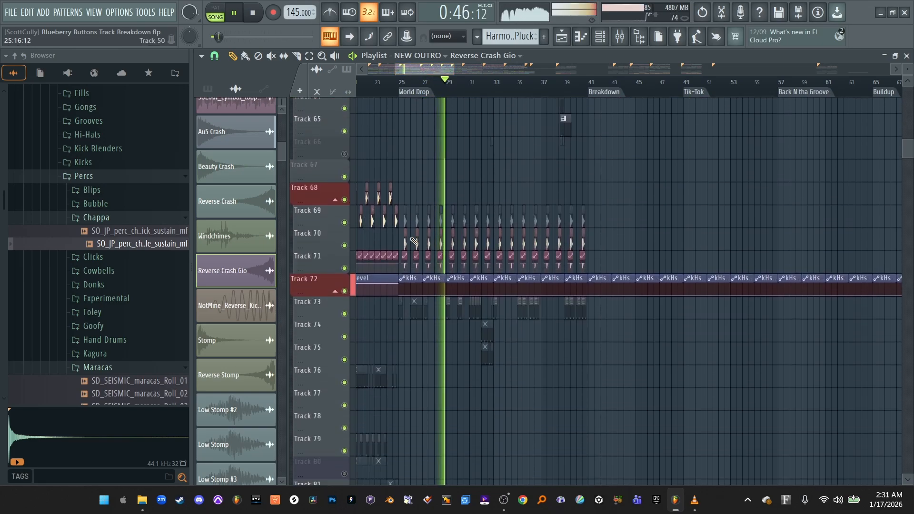
pyautogui.scroll(-7, 414, 240)
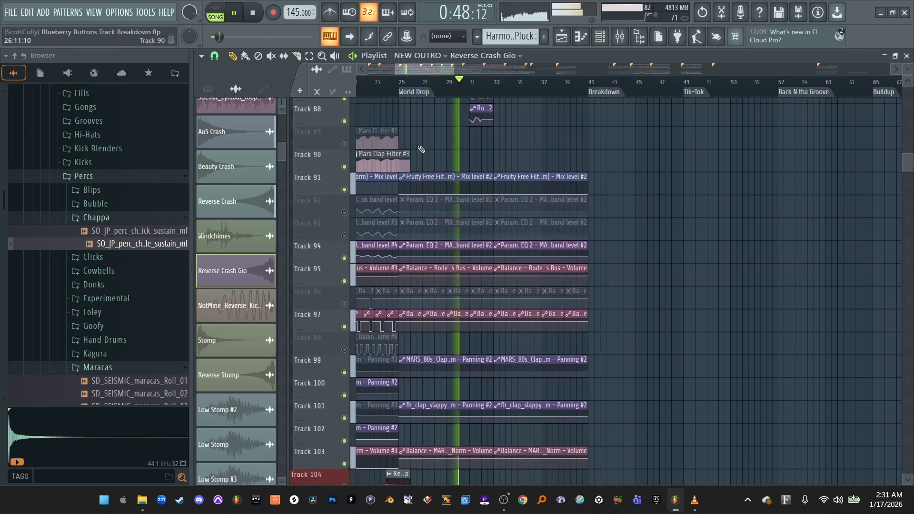
pyautogui.scroll(-12, 419, 138)
pyautogui.keyDown('ctrl'); pyautogui.scroll(2, 417, 152); pyautogui.keyUp('ctrl')
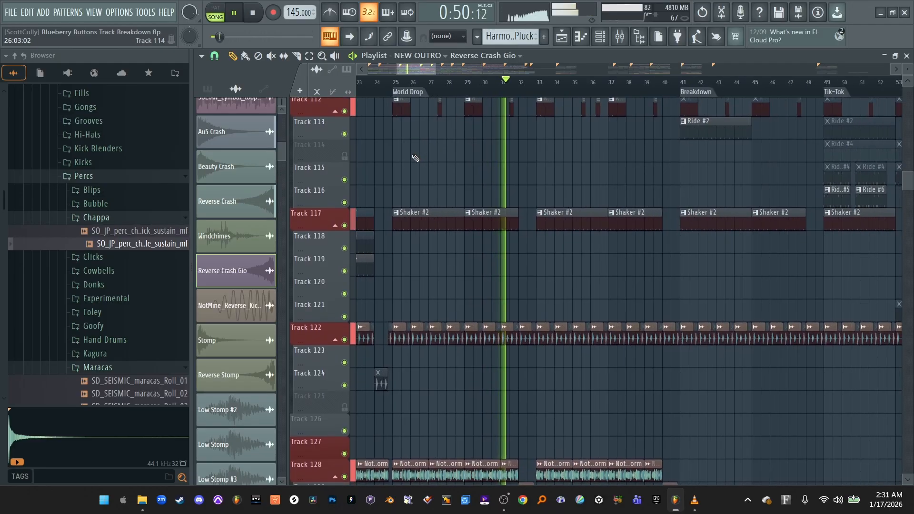
pyautogui.scroll(-4, 418, 154)
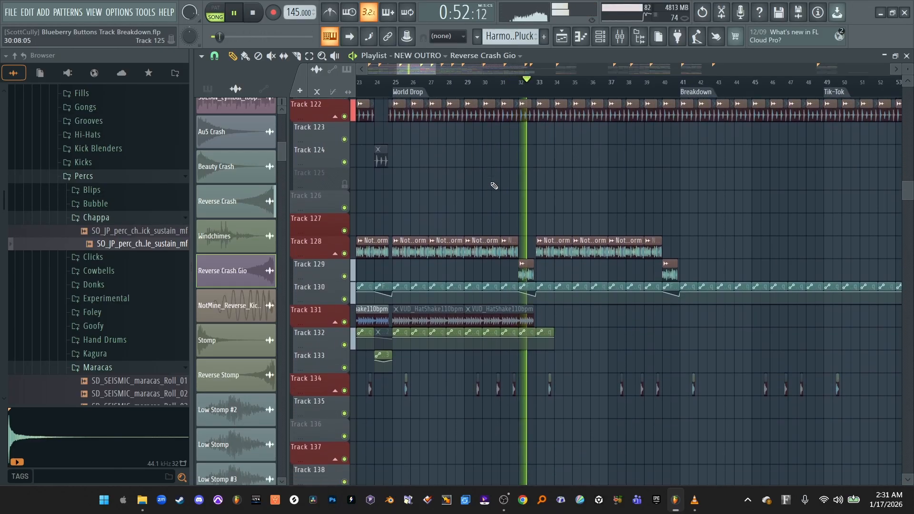
pyautogui.keyDown('ctrl'); pyautogui.scroll(2, 602, 136); pyautogui.keyUp('ctrl')
# Trace the World Drop's percussion layers back up to the snare and sidechain tracks, and stop playback near bar 39
pyautogui.scroll(5, 548, 152)
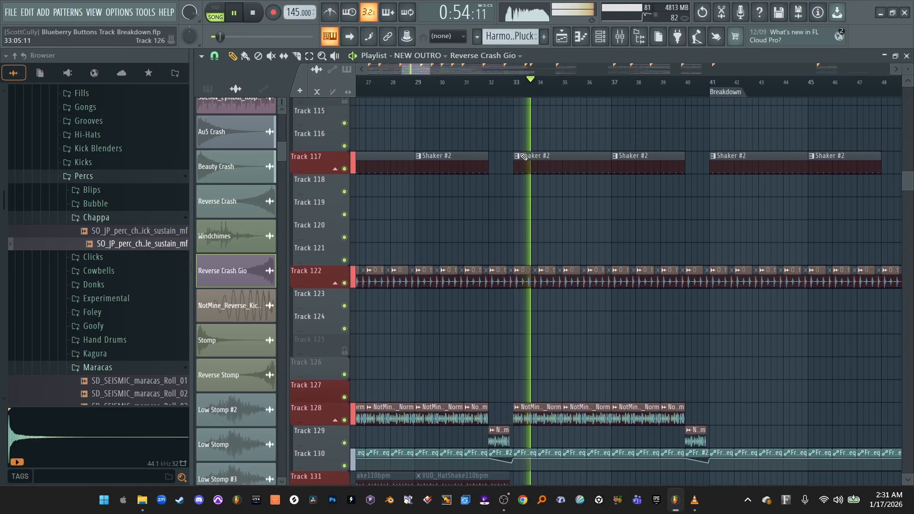
pyautogui.scroll(2, 524, 156)
pyautogui.scroll(9, 524, 157)
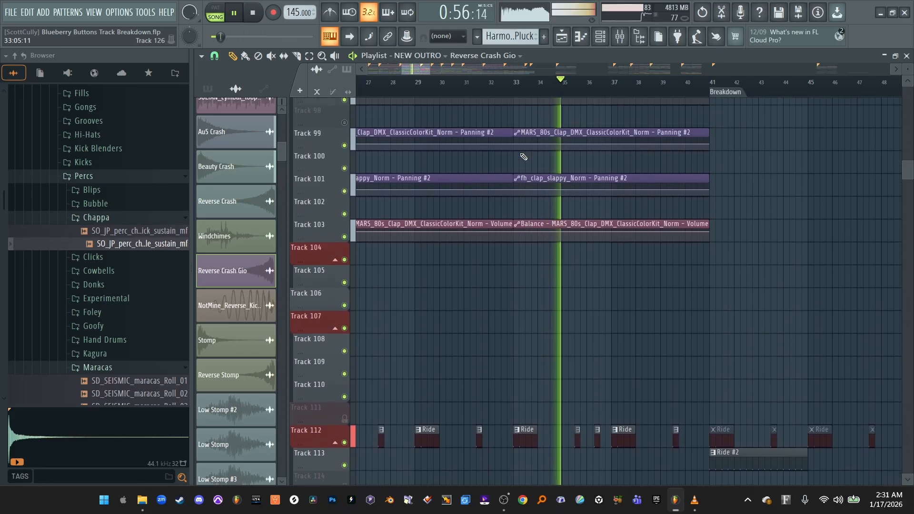
pyautogui.scroll(8, 524, 157)
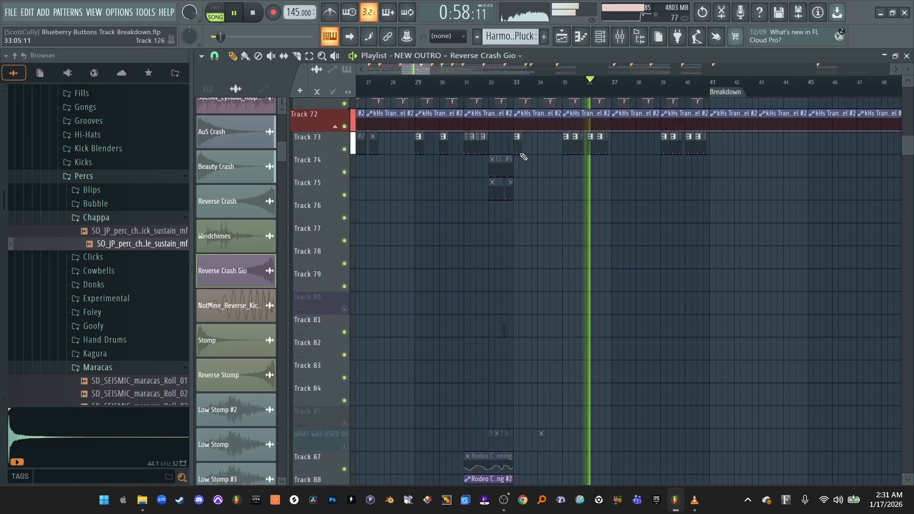
pyautogui.scroll(5, 524, 157)
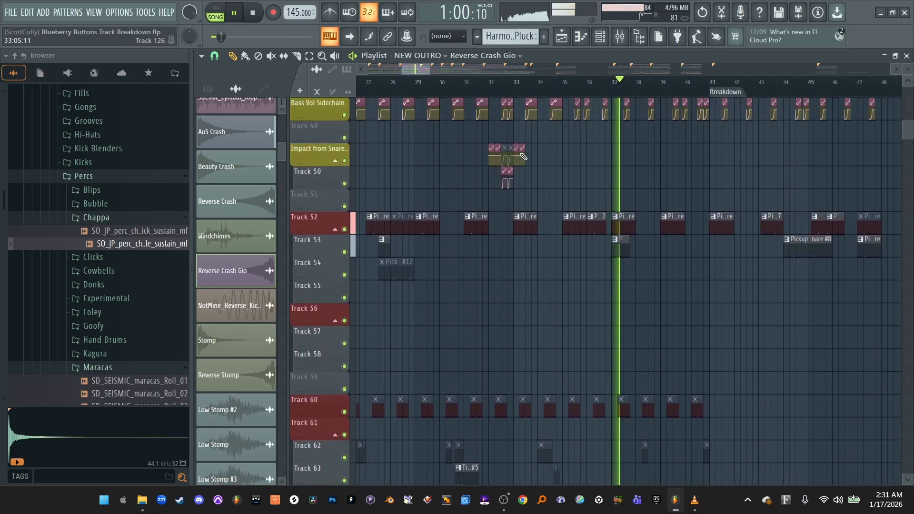
pyautogui.scroll(-2, 523, 157)
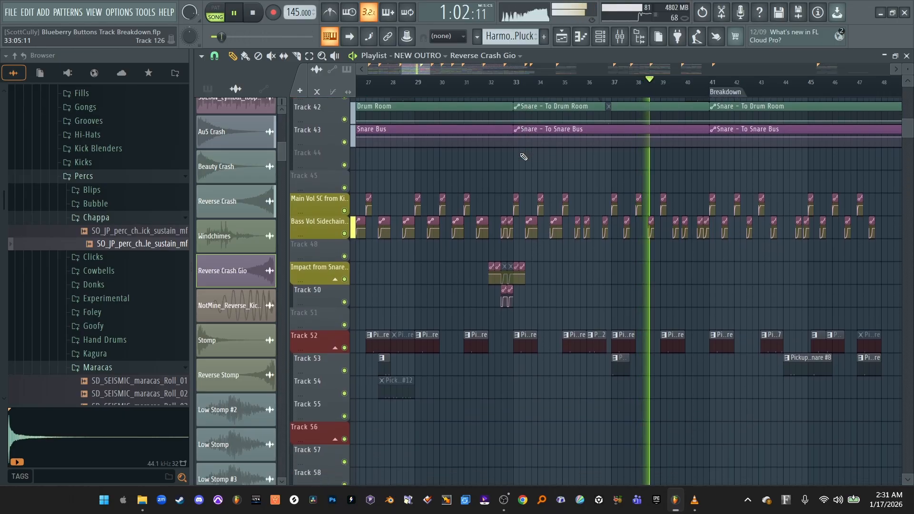
pyautogui.scroll(-4, 563, 145)
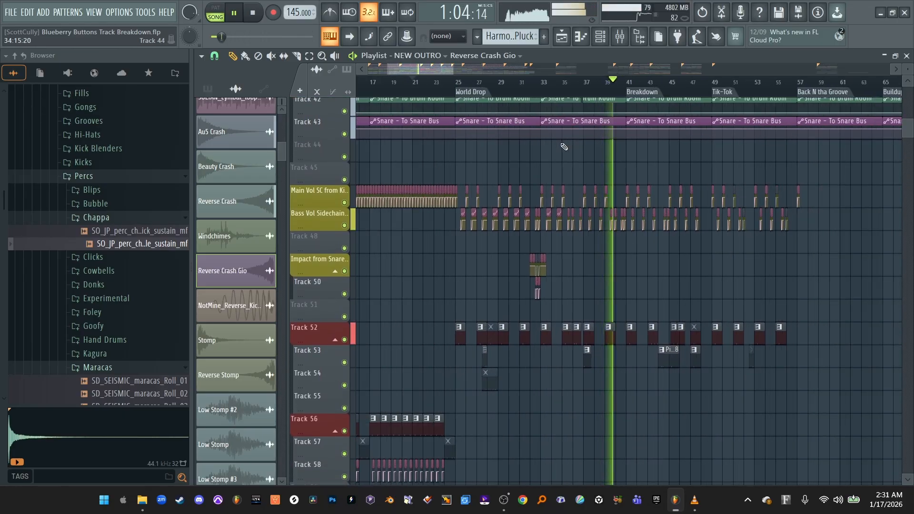
pyautogui.scroll(2, 468, 148)
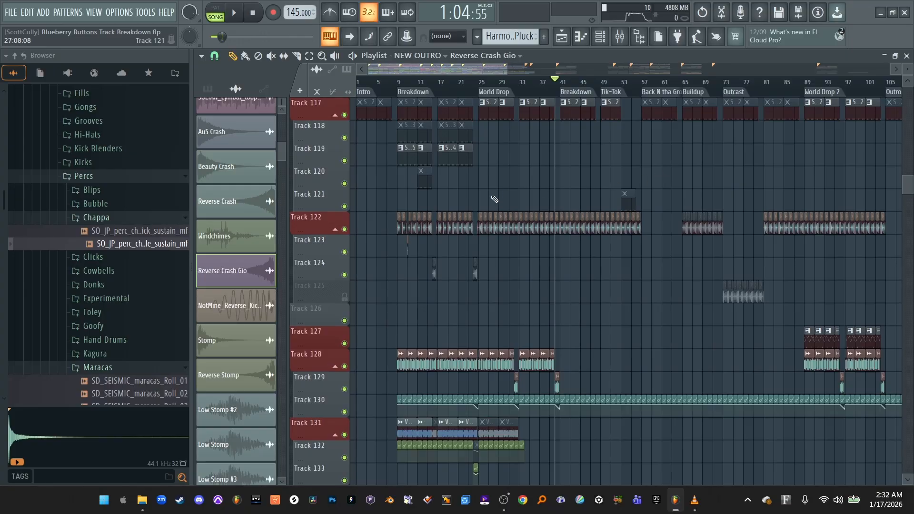
# Return the playhead to the World Drop's start and look over the bus inserts in the mixer
pyautogui.scroll(4, 511, 164)
pyautogui.scroll(1, 511, 164)
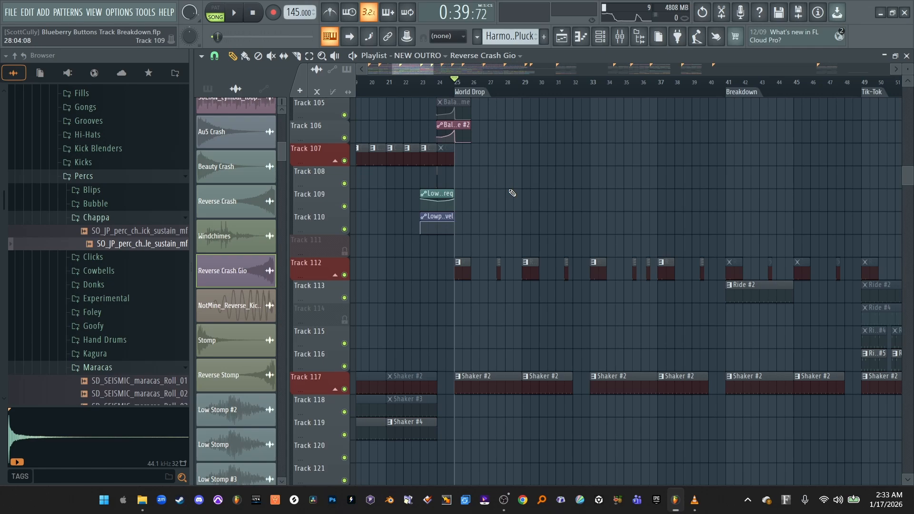
pyautogui.click(620, 36)
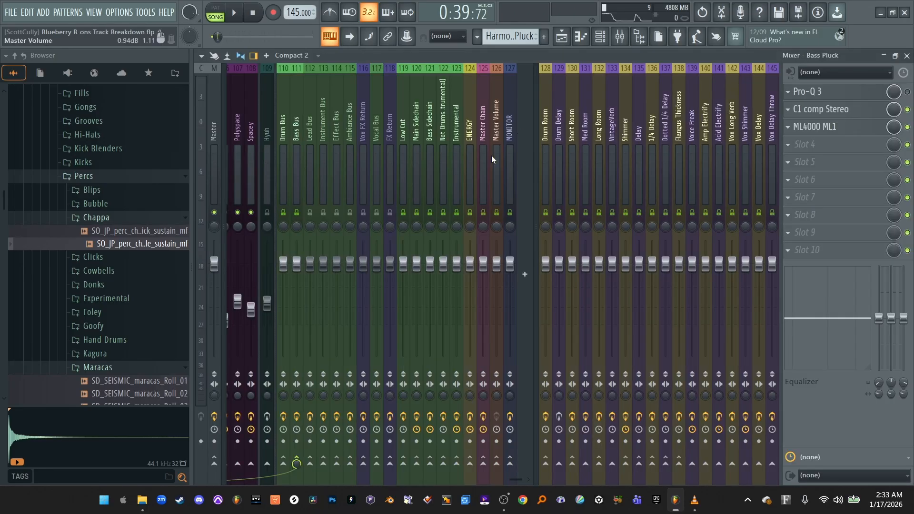
pyautogui.click(562, 36)
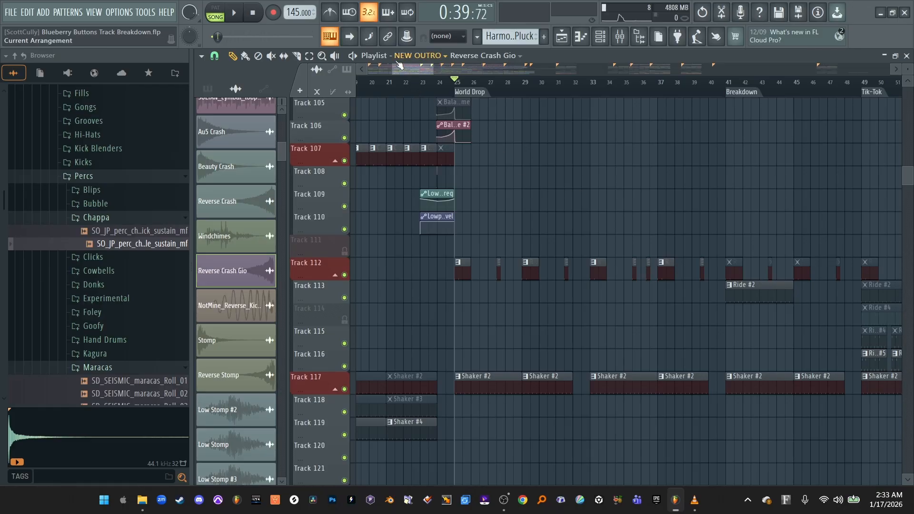
# Examine the World Drop's Saw Sub, Mid Bass and Bass Glue volume tracks in the playlist
pyautogui.moveTo(393, 67); pyautogui.dragTo(401, 67)
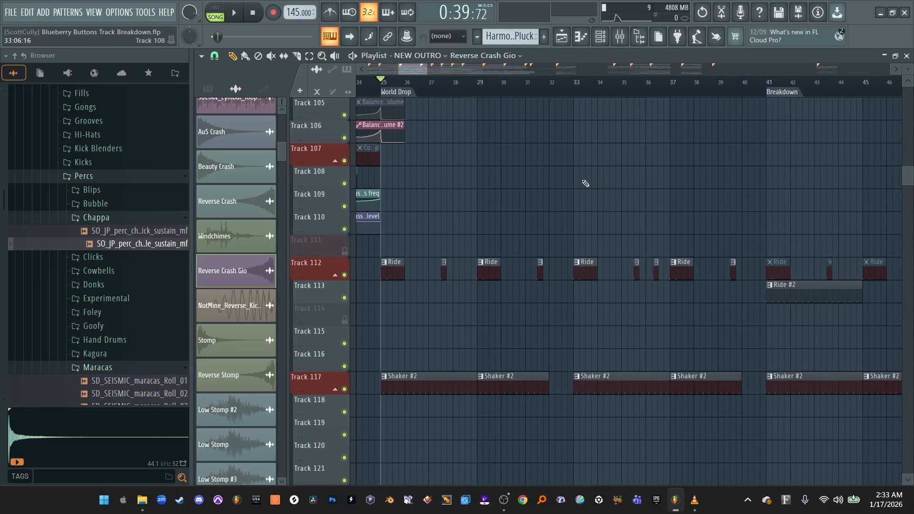
pyautogui.scroll(-15, 585, 184)
pyautogui.scroll(-3, 527, 220)
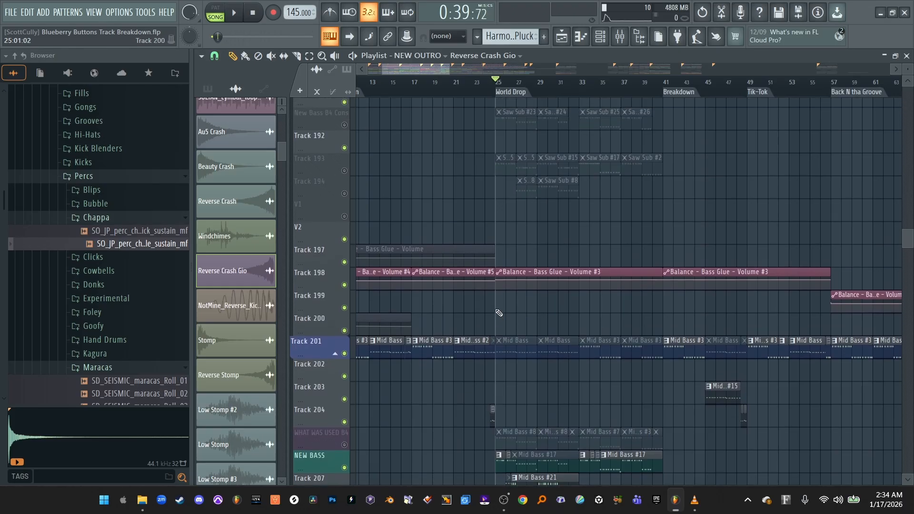
pyautogui.scroll(5, 498, 313)
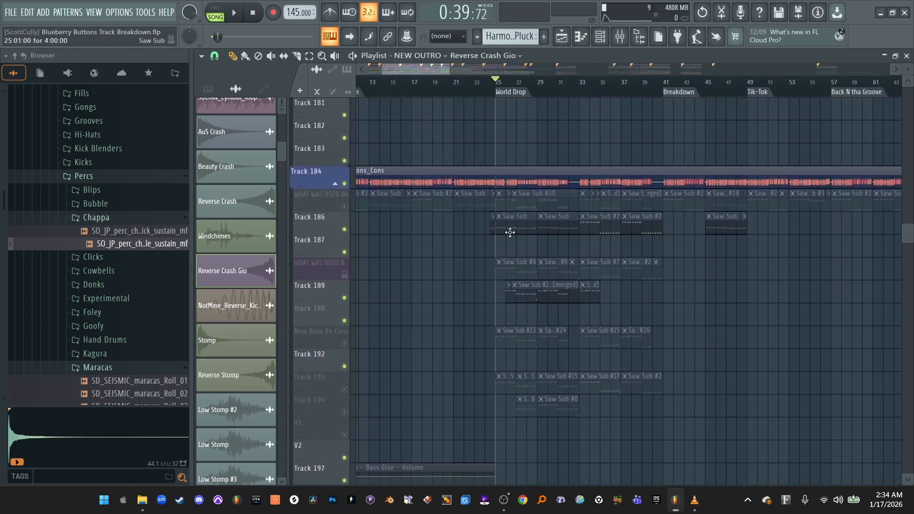
pyautogui.scroll(-2, 500, 171)
pyautogui.scroll(-3, 471, 196)
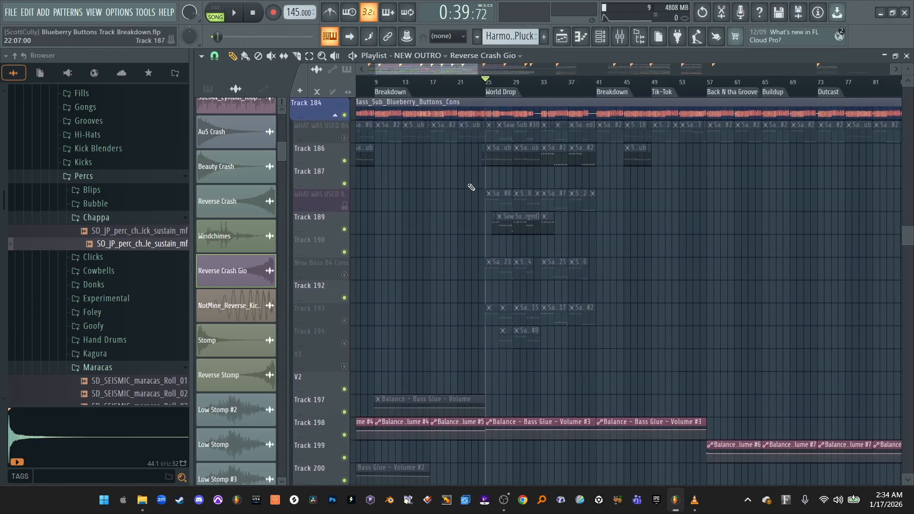
pyautogui.scroll(-3, 471, 187)
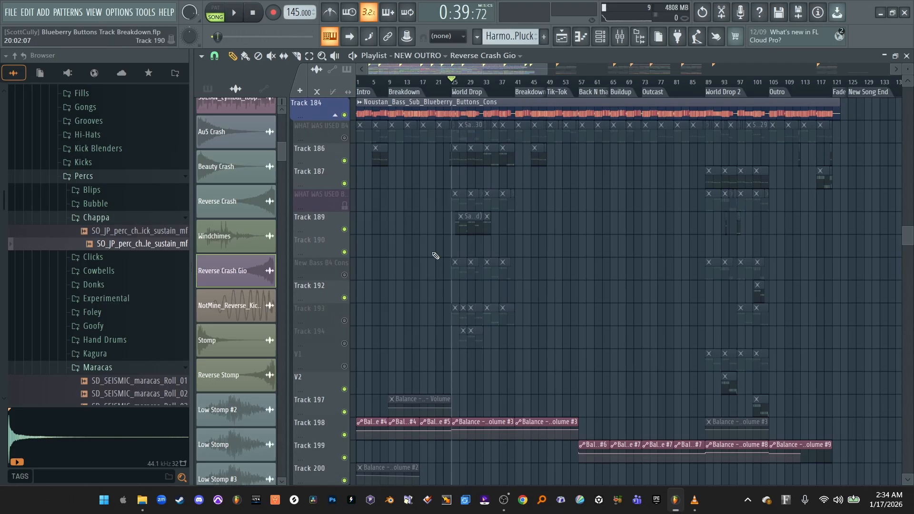
# Examine the full-length Noustan_Bass_Sub_Blueberry_Buttons_Cons track and the muted Saw Sub clips below it
pyautogui.scroll(-1, 460, 119)
pyautogui.scroll(2, 457, 133)
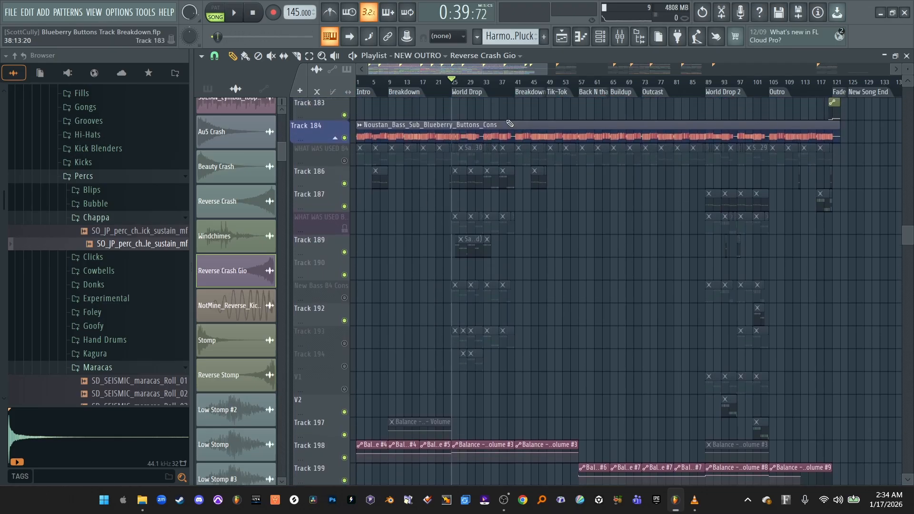
pyautogui.scroll(-3, 425, 250)
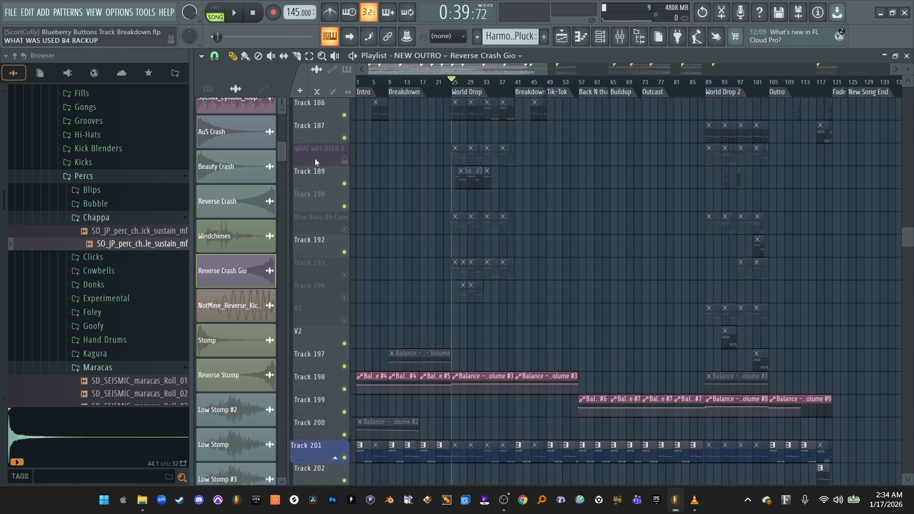
pyautogui.scroll(4, 313, 152)
pyautogui.click(312, 152)
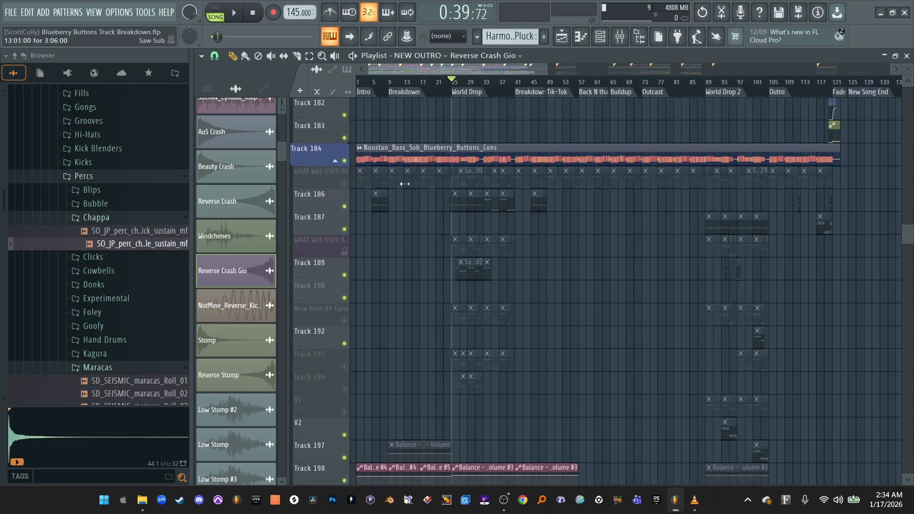
# Inspect the World Drop's Jaw Harp clips and their lowpass frequency automation around bar 32
pyautogui.scroll(3, 420, 224)
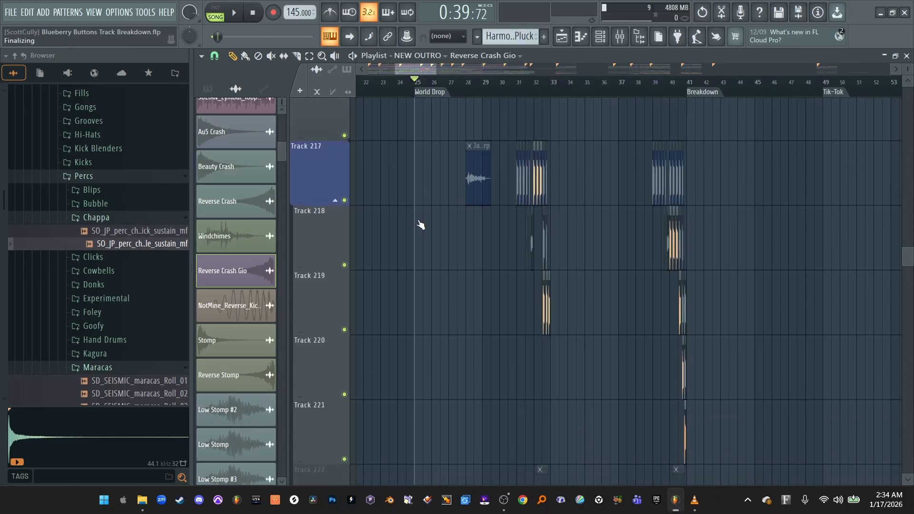
pyautogui.scroll(-4, 420, 225)
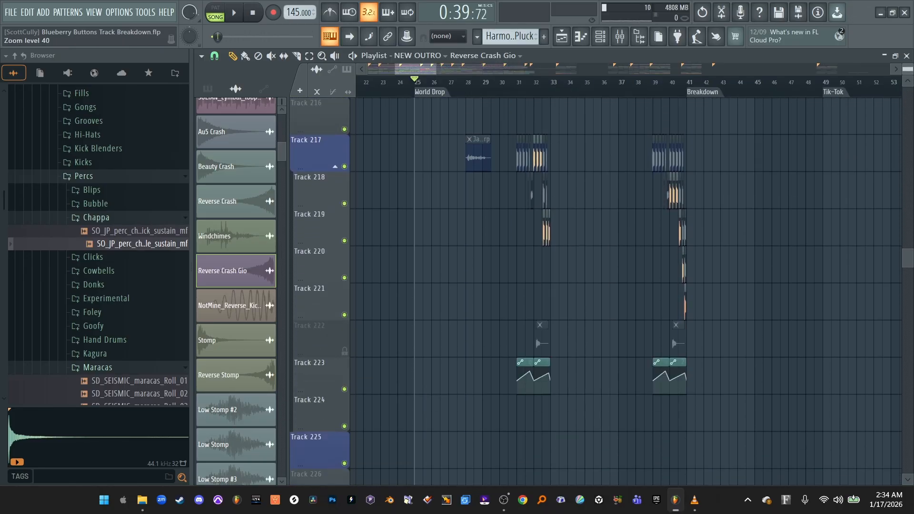
pyautogui.scroll(-2, 380, 226)
pyautogui.scroll(4, 380, 226)
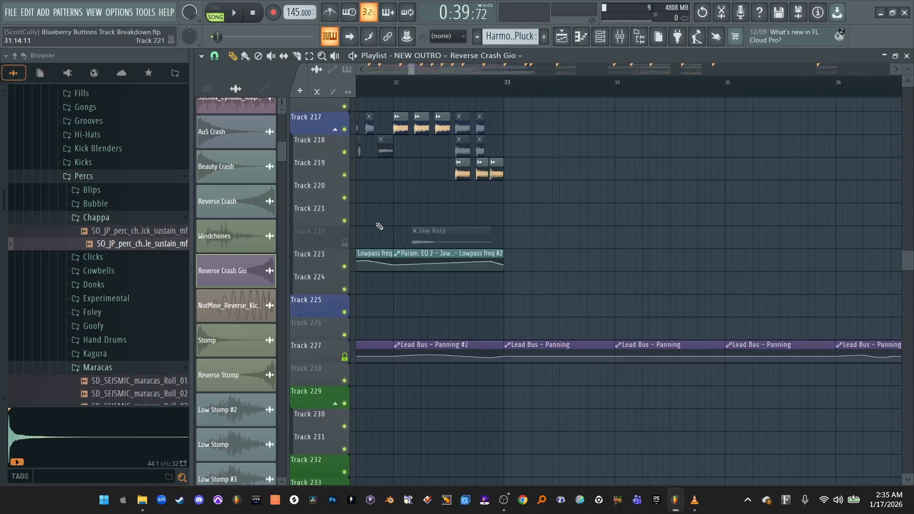
pyautogui.scroll(-5, 406, 219)
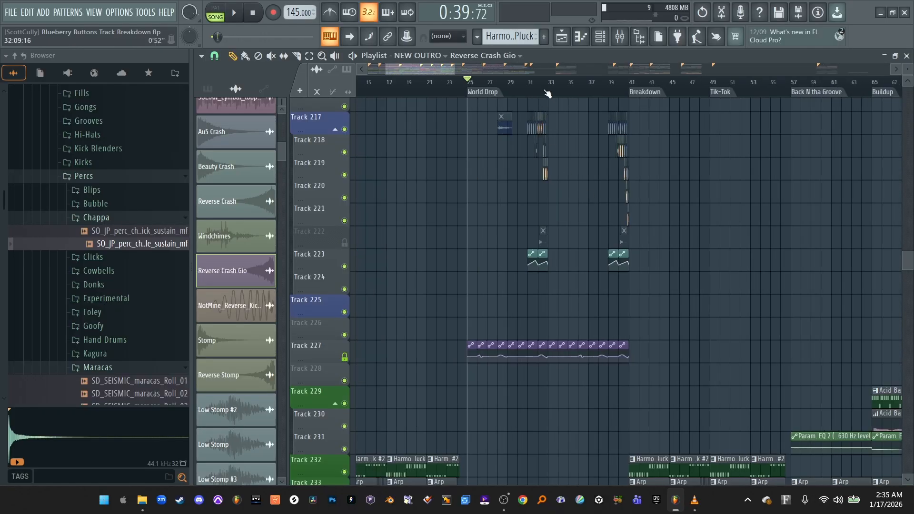
# Play the Jaw Harp fill from around bar 32 while watching its mixer insert, and stop playback
pyautogui.click(547, 93)
pyautogui.press('F9')
pyautogui.press('space')
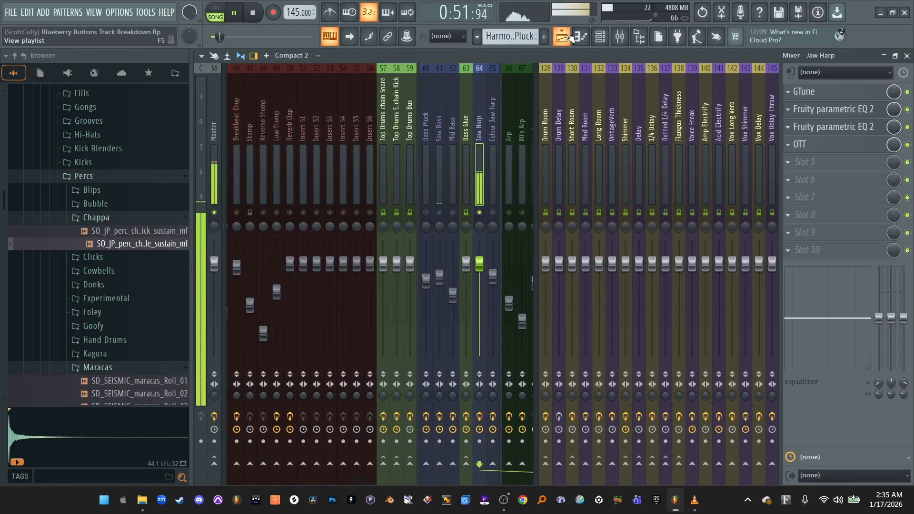
pyautogui.click(561, 36)
pyautogui.press('space')
# Open the SPAN analyzer on the Master track and reposition its window
pyautogui.click(620, 37)
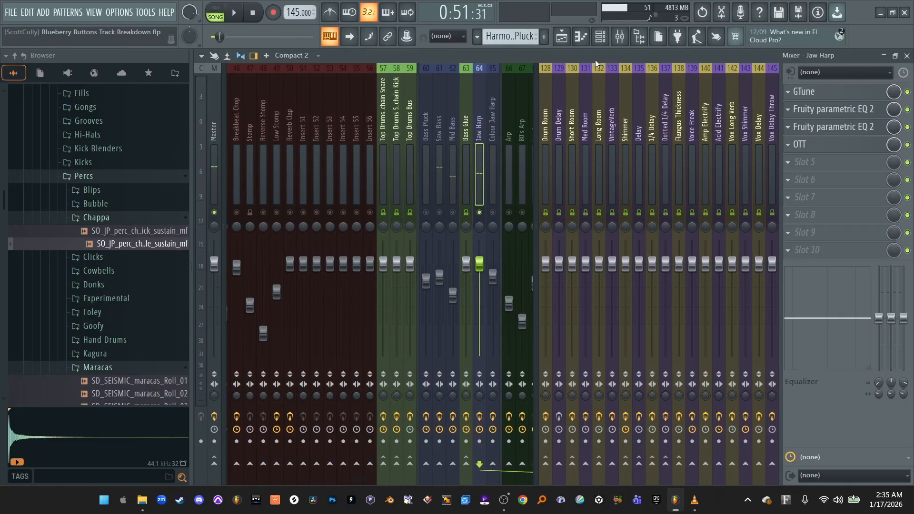
pyautogui.click(216, 152)
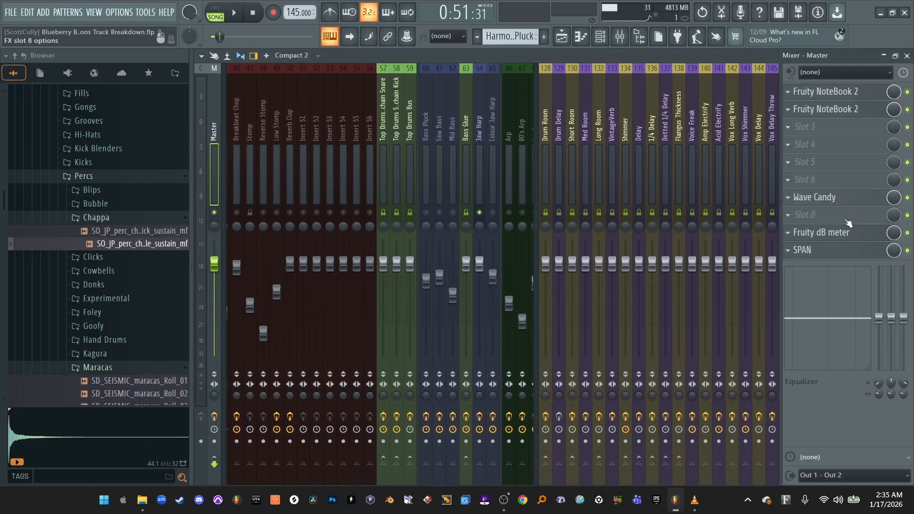
pyautogui.click(809, 250)
pyautogui.moveTo(364, 129); pyautogui.dragTo(393, 119)
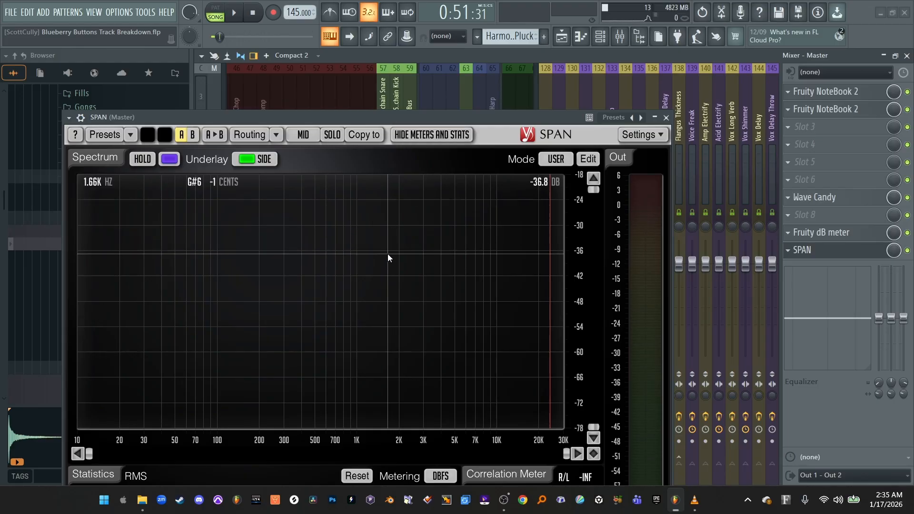
# Bring up the playlist and close the SPAN analyzer window covering it
pyautogui.click(561, 37)
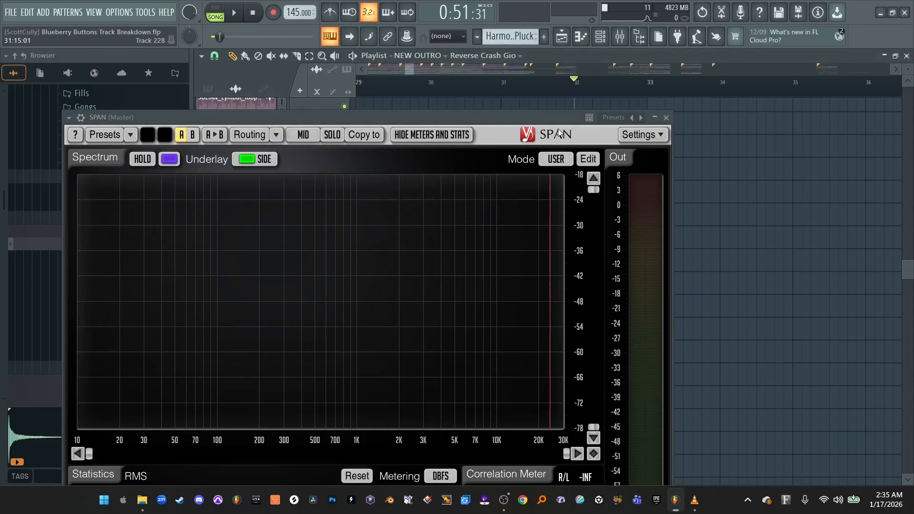
pyautogui.moveTo(552, 118); pyautogui.dragTo(616, 238)
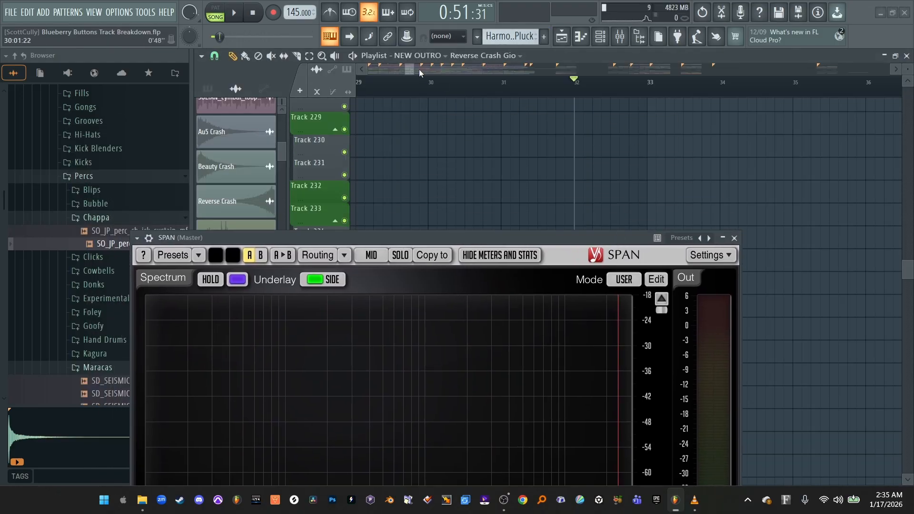
pyautogui.moveTo(411, 70); pyautogui.dragTo(402, 70)
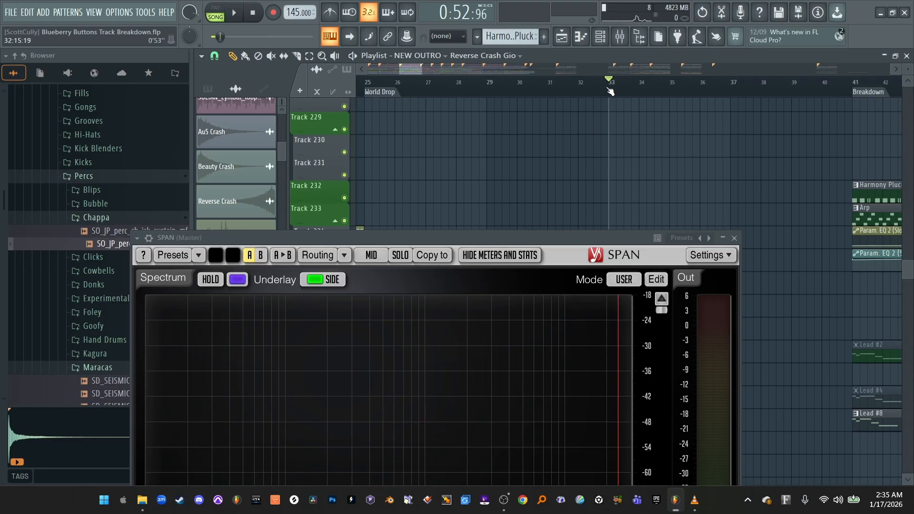
pyautogui.click(734, 238)
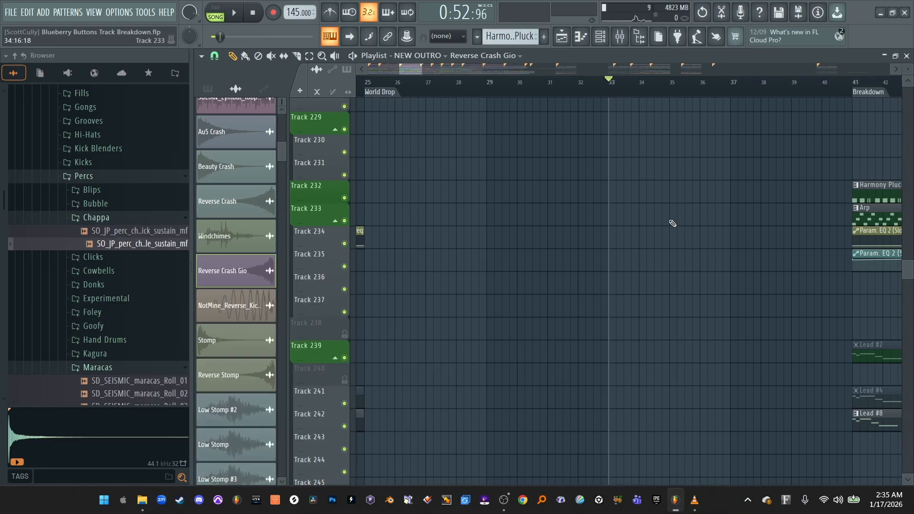
# Set the song position to the start of the World Drop section at bar 25
pyautogui.scroll(2, 673, 223)
pyautogui.scroll(20, 673, 223)
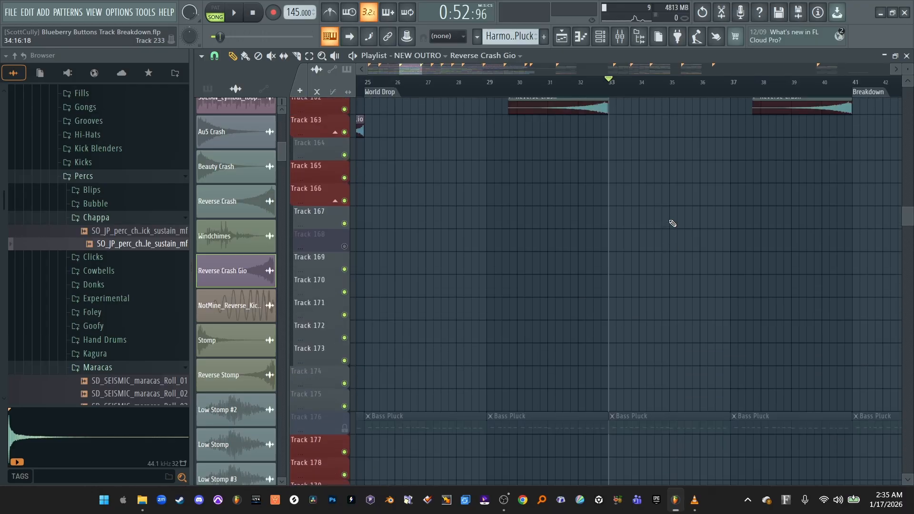
pyautogui.scroll(-1, 672, 224)
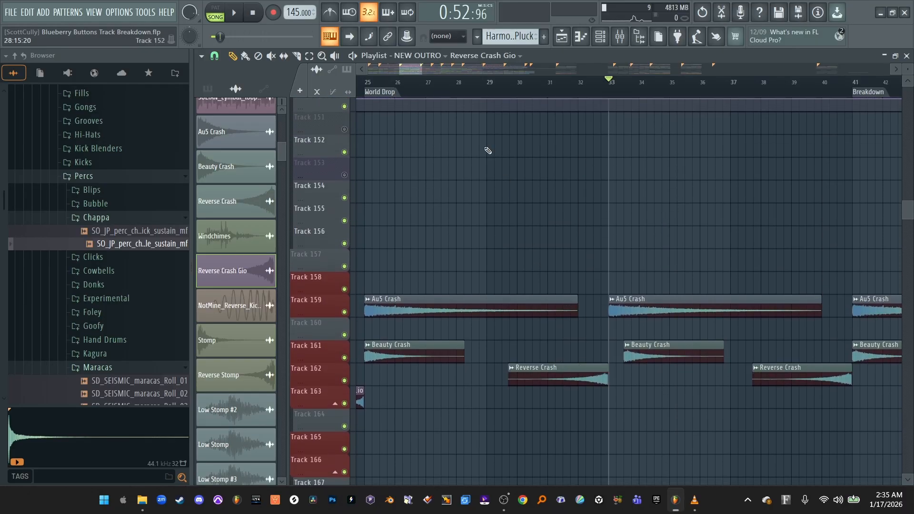
pyautogui.scroll(-20, 533, 230)
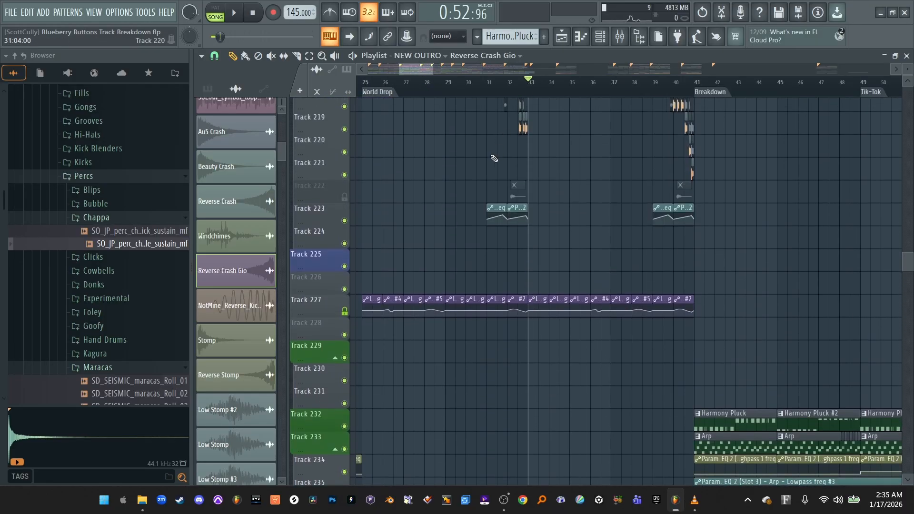
pyautogui.scroll(5, 494, 159)
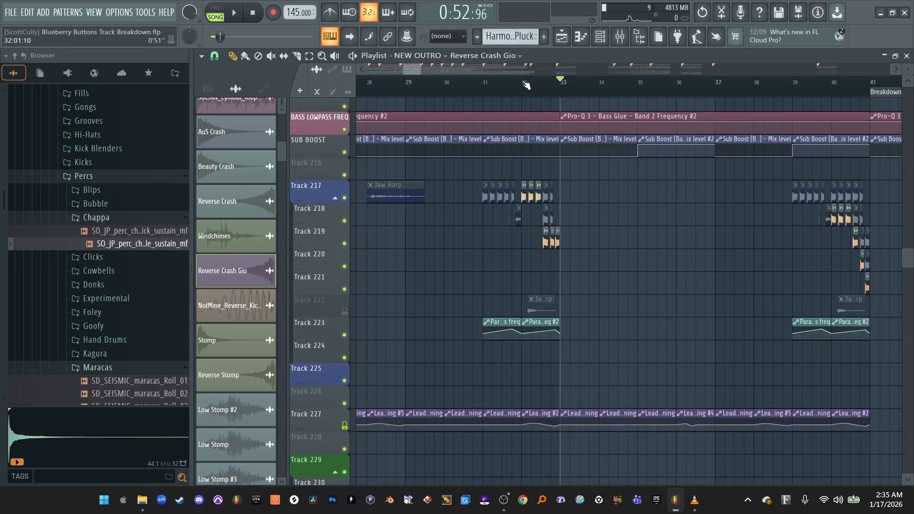
pyautogui.moveTo(526, 85); pyautogui.dragTo(473, 85)
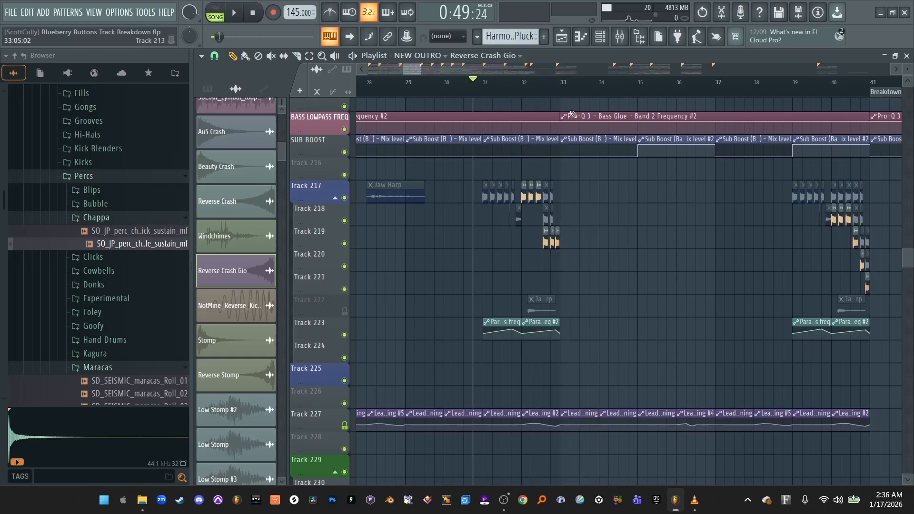
pyautogui.scroll(-2, 573, 114)
pyautogui.click(436, 85)
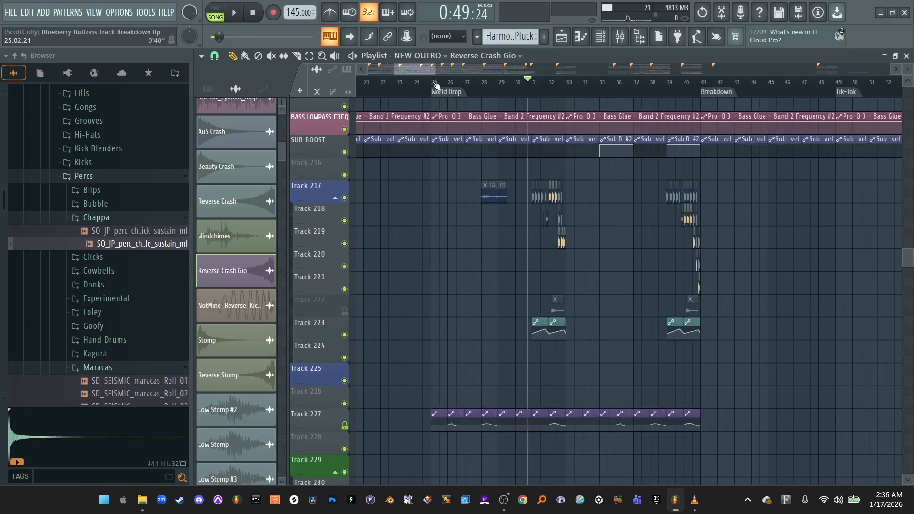
# Play the World Drop with the Jaw Harp mixer track selected, return to the playlist during playback, and stop
pyautogui.press('F9')
pyautogui.click(439, 181)
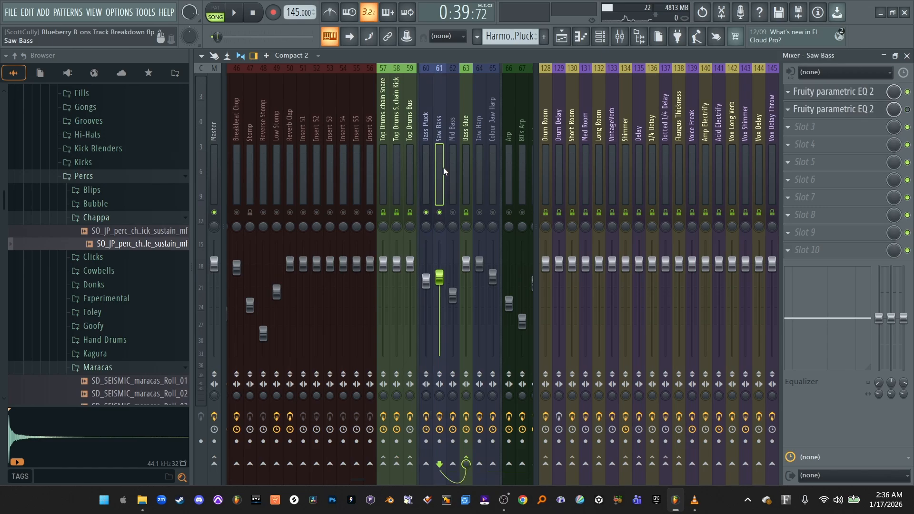
pyautogui.click(480, 171)
pyautogui.press('space')
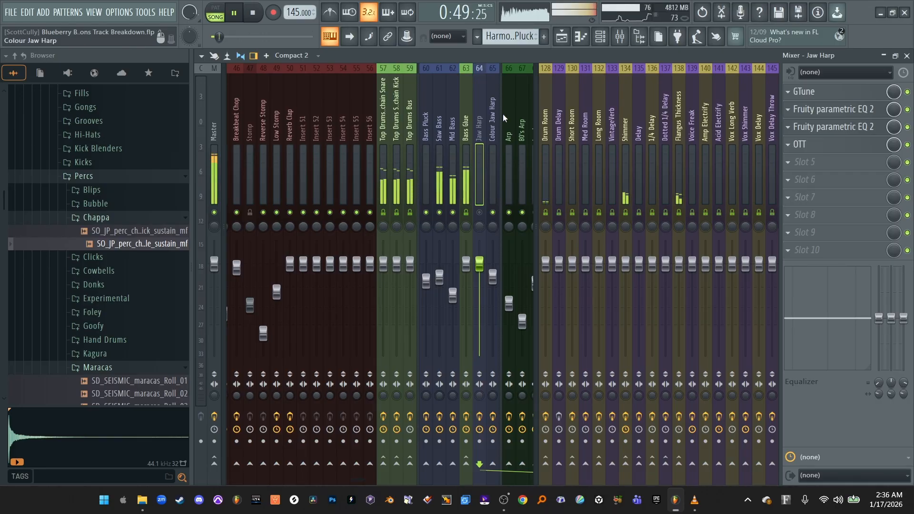
pyautogui.press('F5')
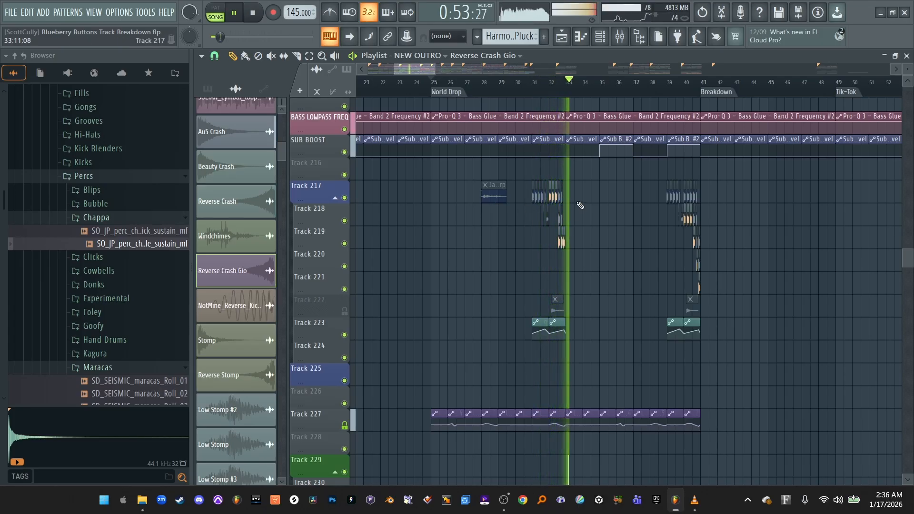
pyautogui.press('space')
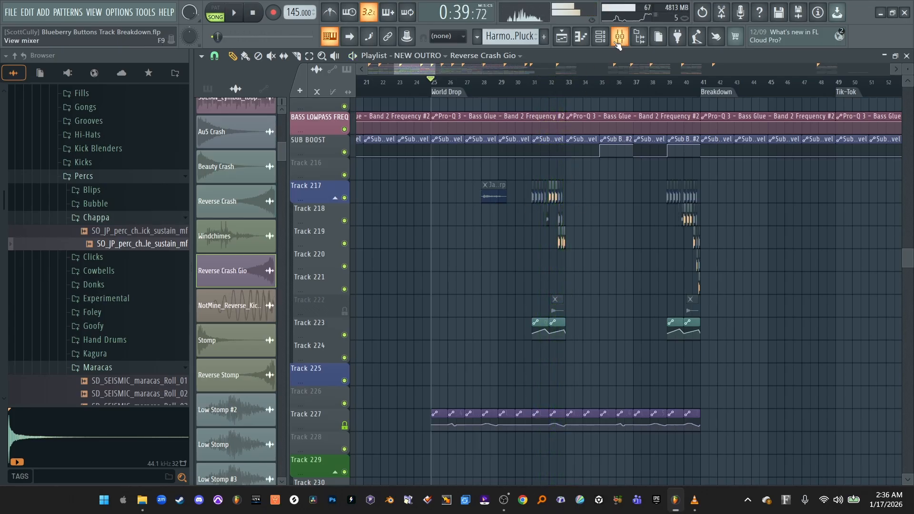
# Examine the bass, automation and jaw harp tracks in the playlist around the World Drop section
pyautogui.scroll(10, 581, 193)
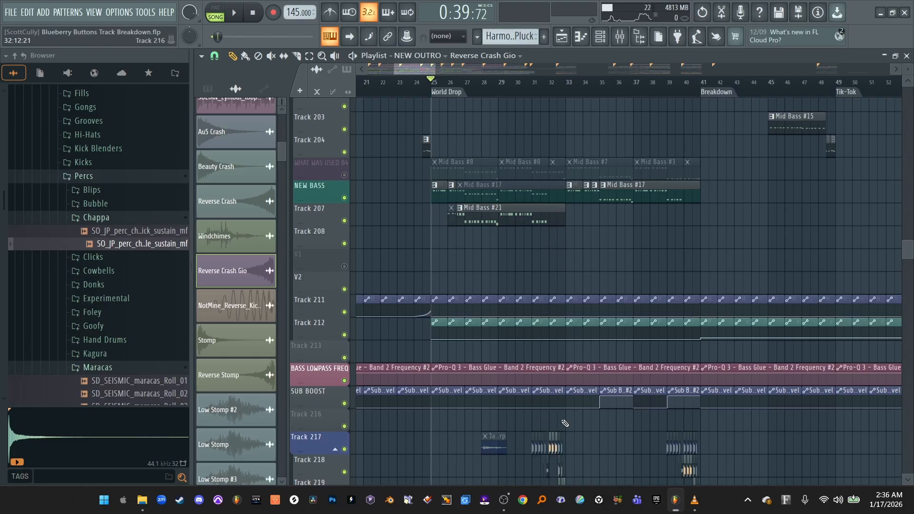
pyautogui.scroll(-3, 559, 402)
pyautogui.scroll(-7, 559, 399)
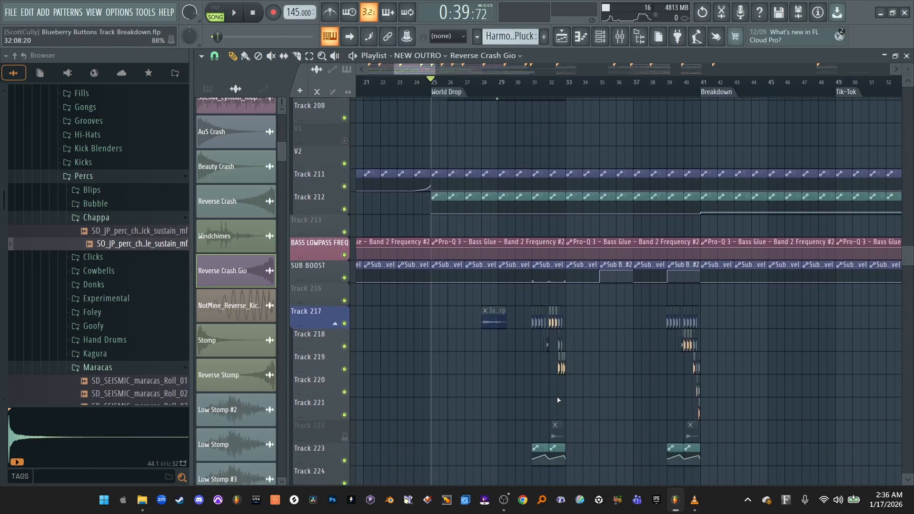
pyautogui.scroll(-3, 598, 335)
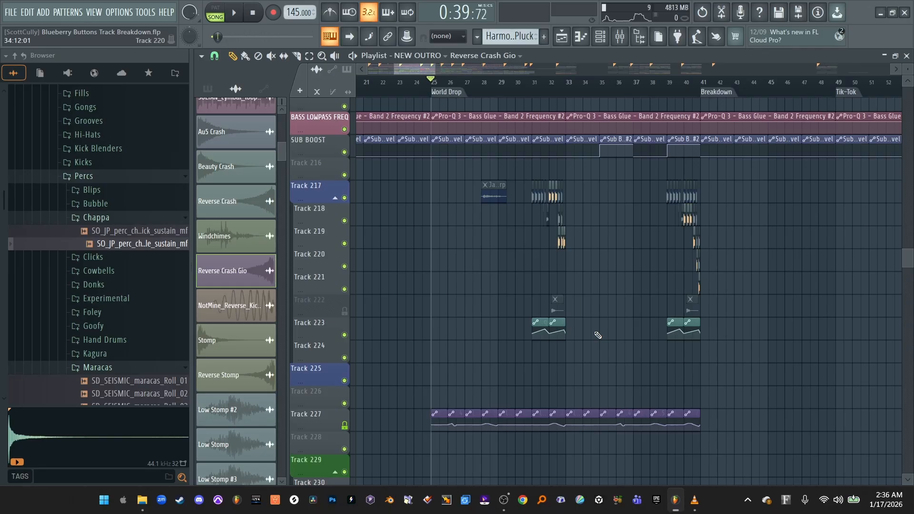
pyautogui.scroll(4, 598, 335)
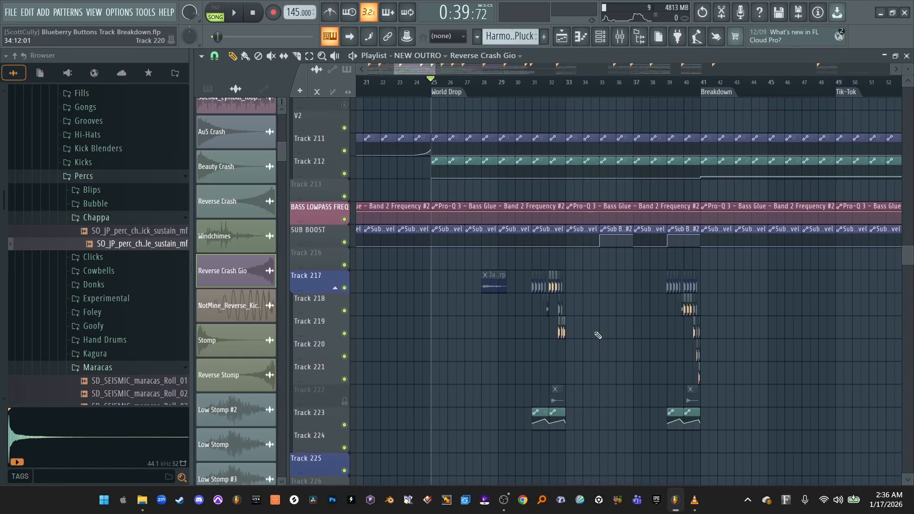
pyautogui.scroll(-2, 598, 335)
# Solo the Low Boops mixer track and listen to it from the start of the World Drop
pyautogui.press('F9')
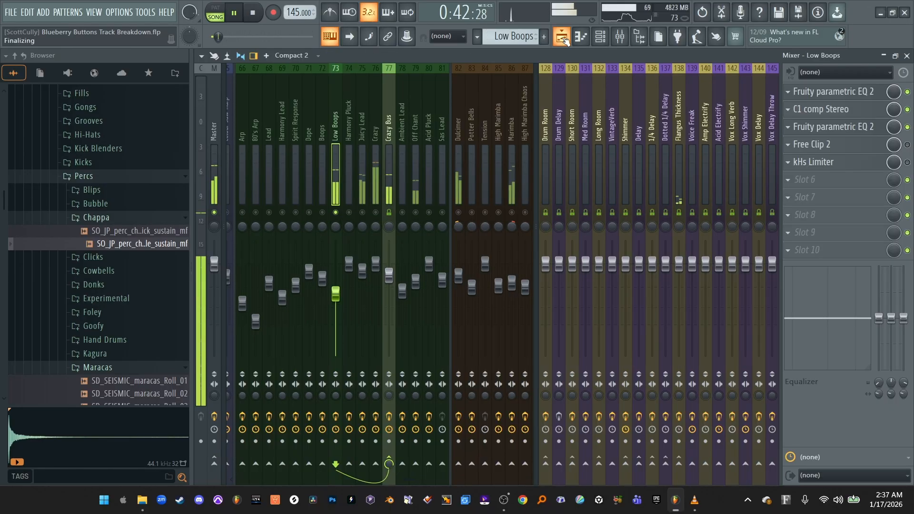
pyautogui.click(365, 147)
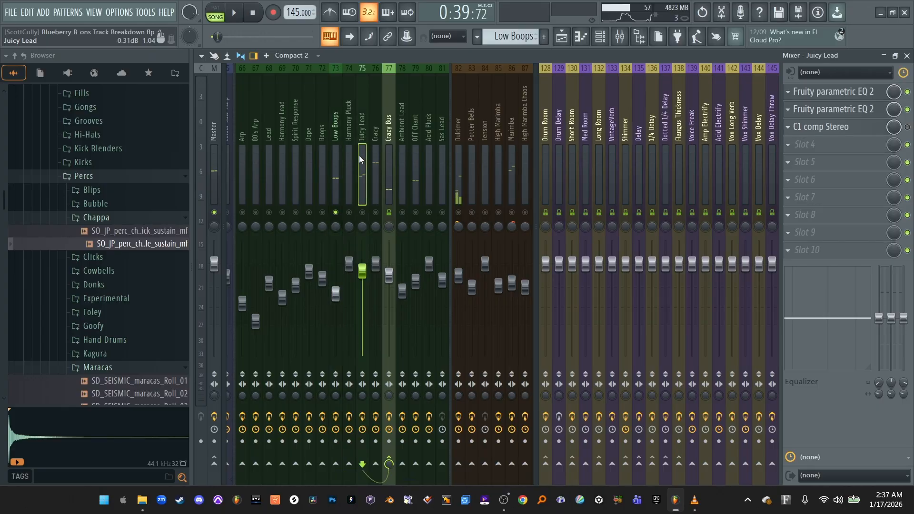
pyautogui.click(338, 169)
pyautogui.click(362, 184)
pyautogui.click(335, 160)
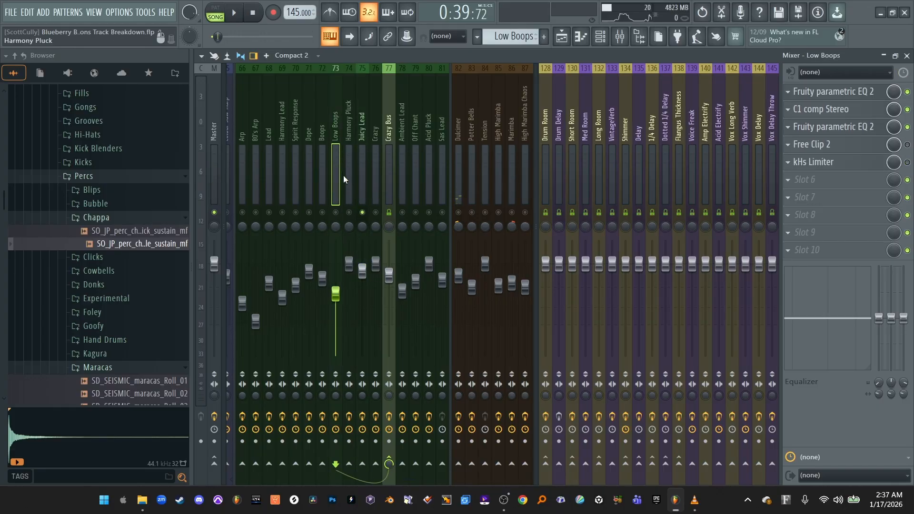
pyautogui.press('space')
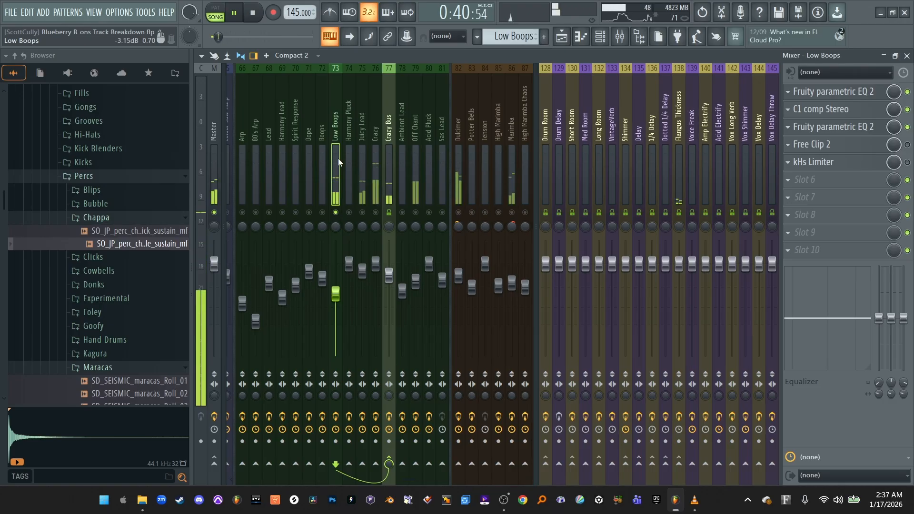
pyautogui.press('space')
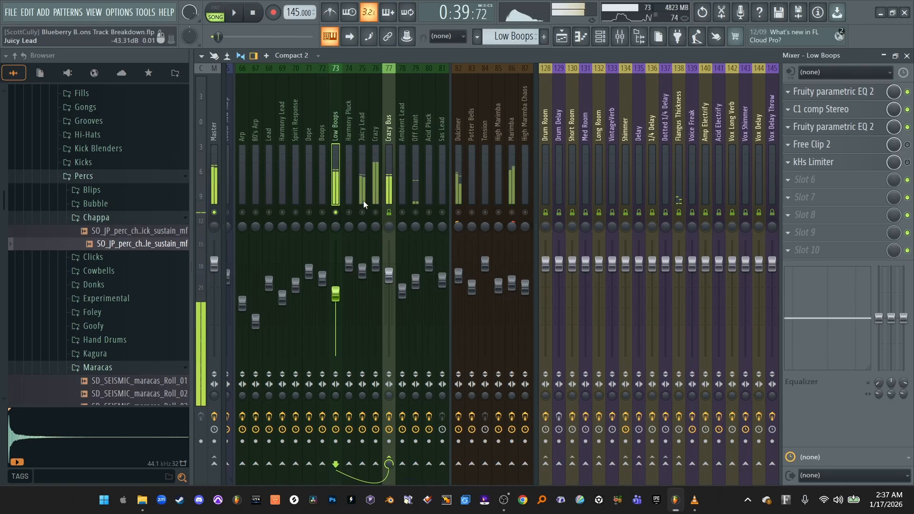
# Enable the Juicy Lead mixer track alongside Low Boops and listen to both from the World Drop
pyautogui.click(367, 167)
pyautogui.press('space')
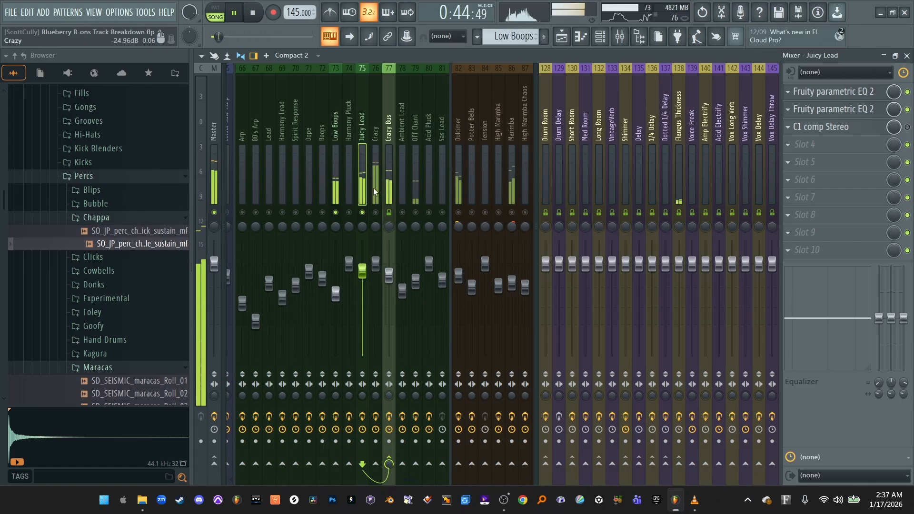
pyautogui.press('space')
# Enable the Crazy mixer track in addition to Low Boops and Juicy Lead and listen to all three together
pyautogui.click(373, 190)
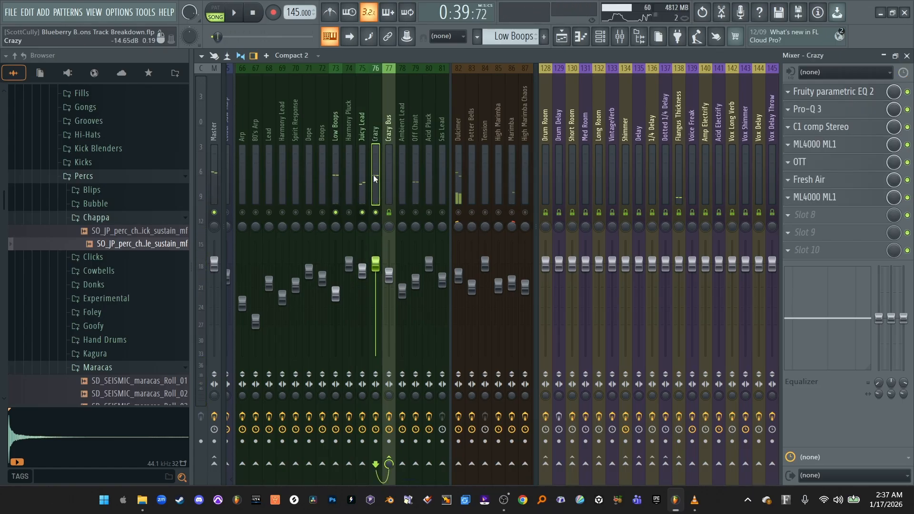
pyautogui.press('space')
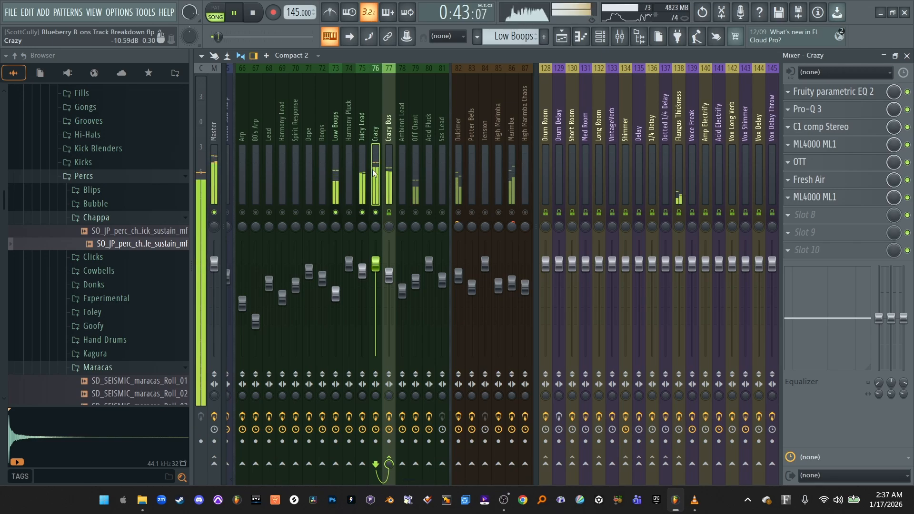
pyautogui.press('space')
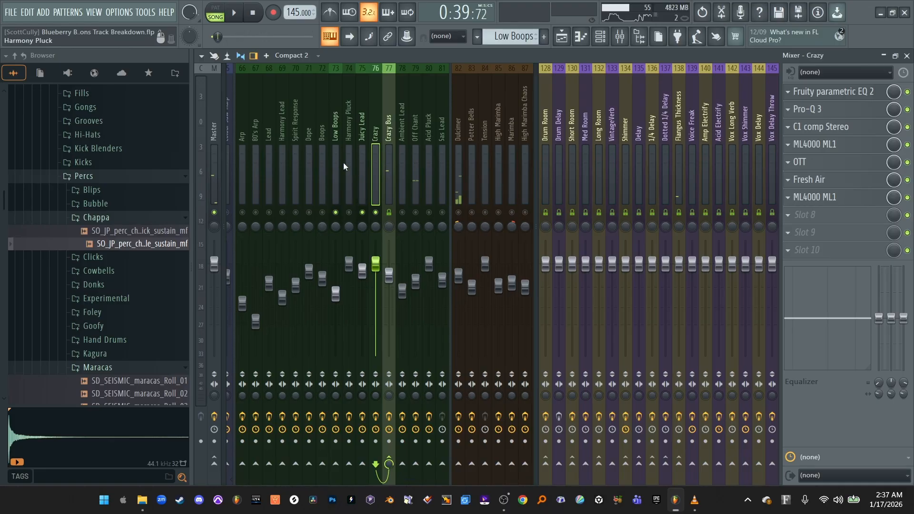
# Listen to the World Drop with only the Crazy mixer track soloed, and again with only Juicy Lead soloed
pyautogui.press('space')
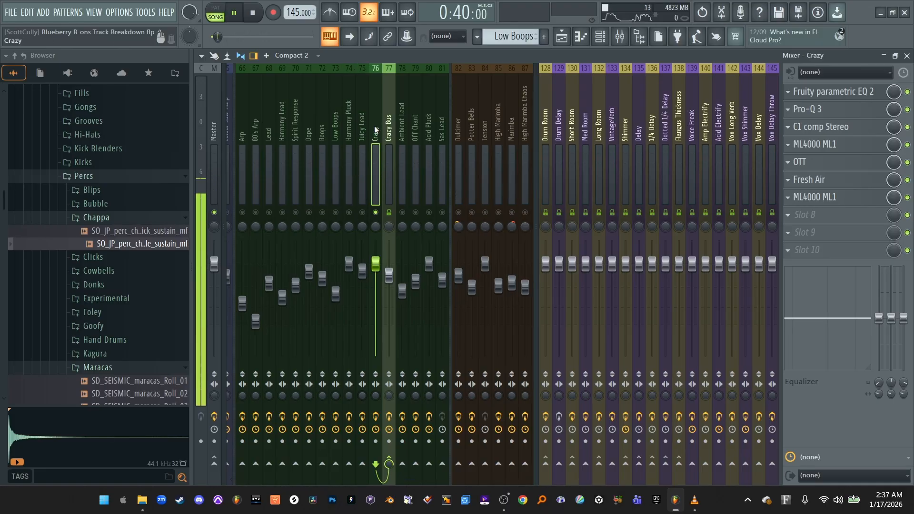
pyautogui.press('space')
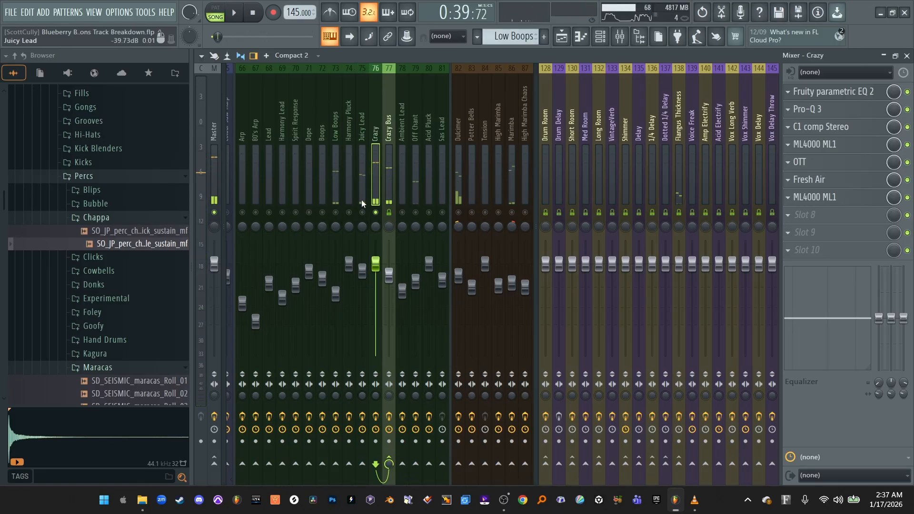
pyautogui.click(361, 173)
pyautogui.rightClick(364, 212)
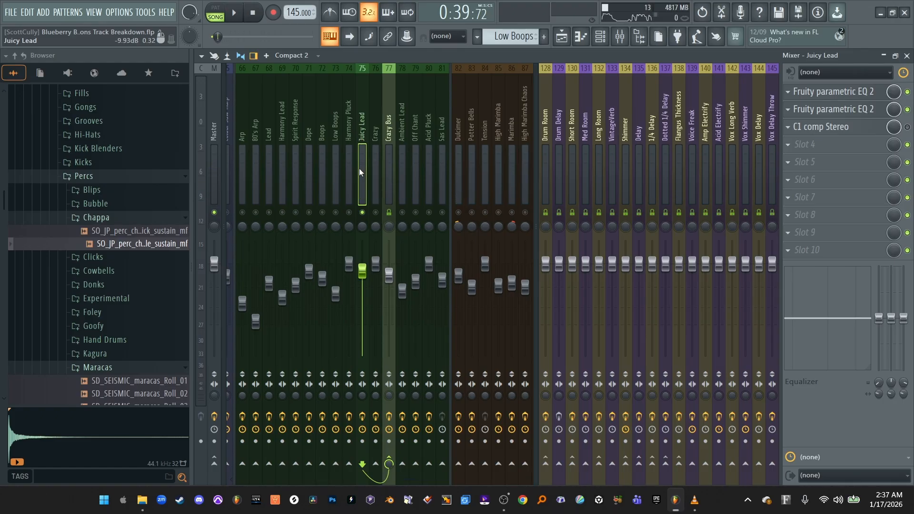
pyautogui.press('space')
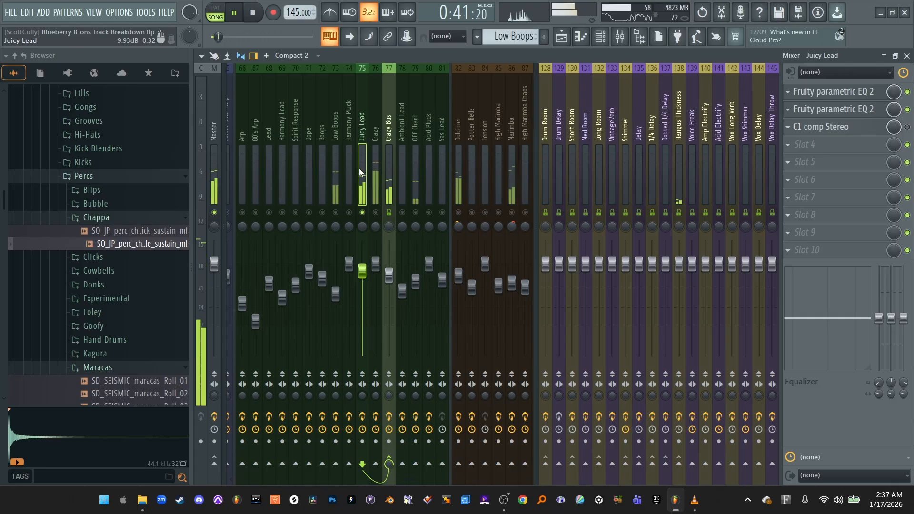
pyautogui.press('space')
# Enable the Crazy mixer track alongside the soloed Juicy Lead, leaving the other lead tracks muted
pyautogui.click(373, 160)
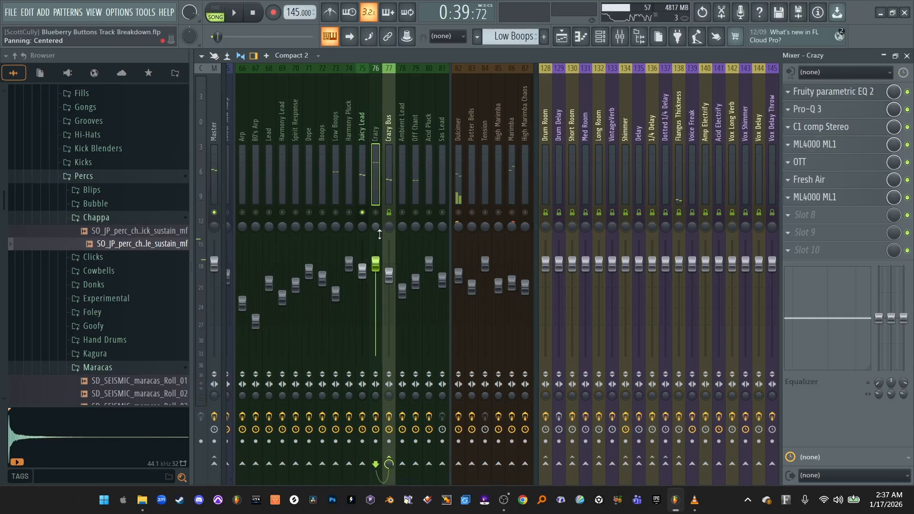
pyautogui.click(368, 158)
pyautogui.click(376, 158)
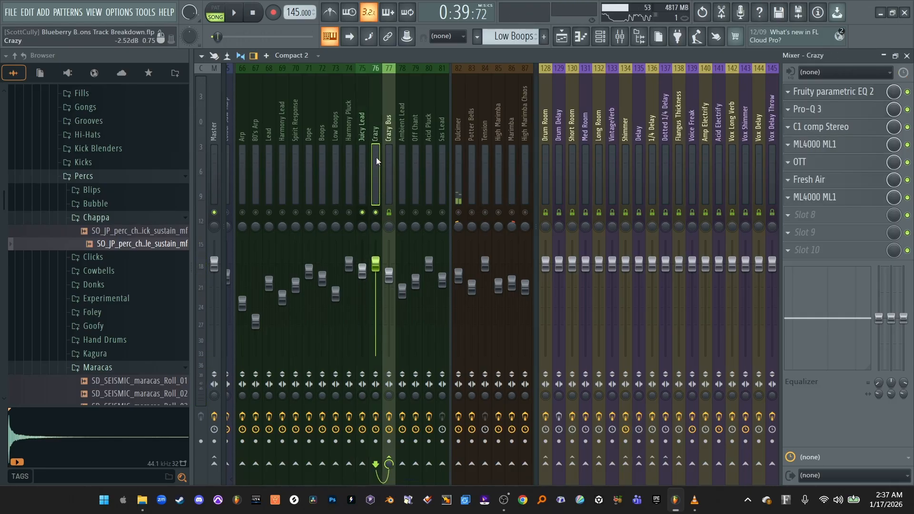
pyautogui.click(362, 158)
pyautogui.rightClick(361, 155)
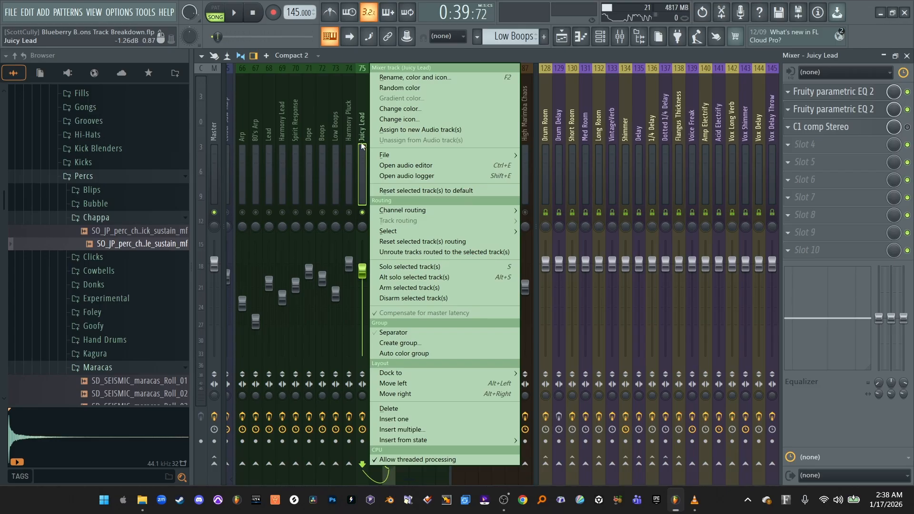
pyautogui.press('Escape')
pyautogui.click(375, 143)
pyautogui.click(363, 148)
pyautogui.click(376, 148)
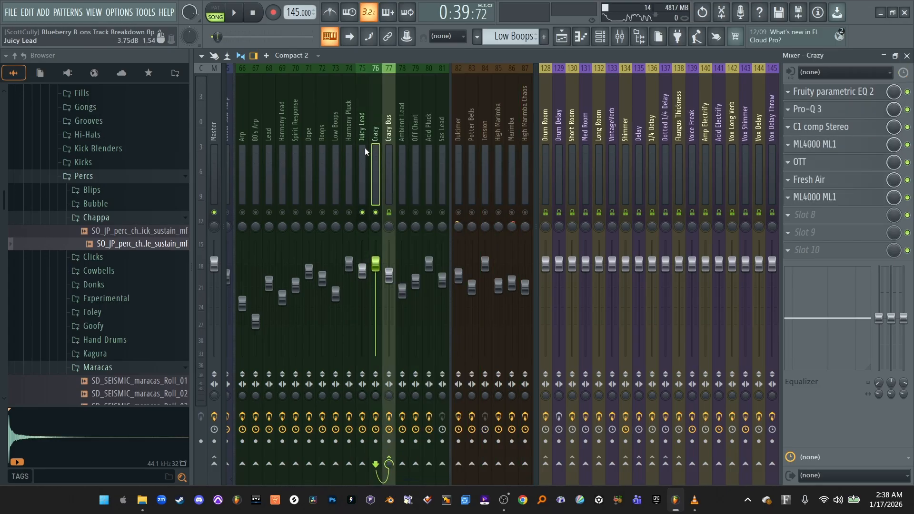
pyautogui.click(365, 148)
pyautogui.click(372, 150)
pyautogui.click(362, 152)
pyautogui.click(376, 142)
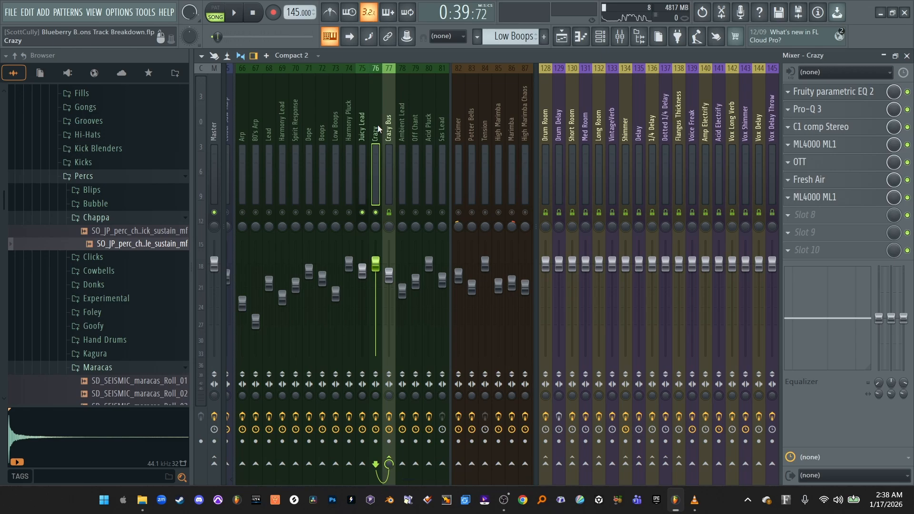
pyautogui.click(362, 165)
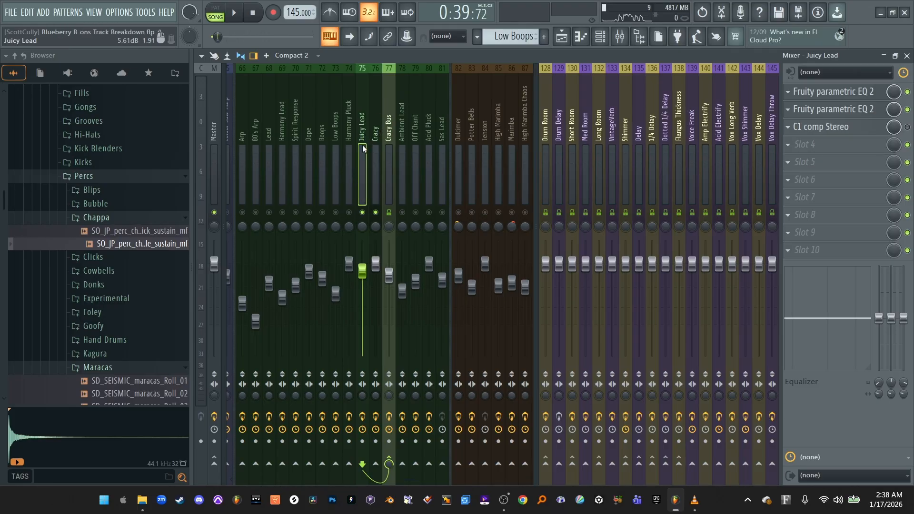
# Enable the Low Boops and Harmony Pluck mixer tracks alongside Juicy Lead and Crazy and listen to them together from the World Drop
pyautogui.keyDown('ctrl'); pyautogui.click(339, 185); pyautogui.keyUp('ctrl')
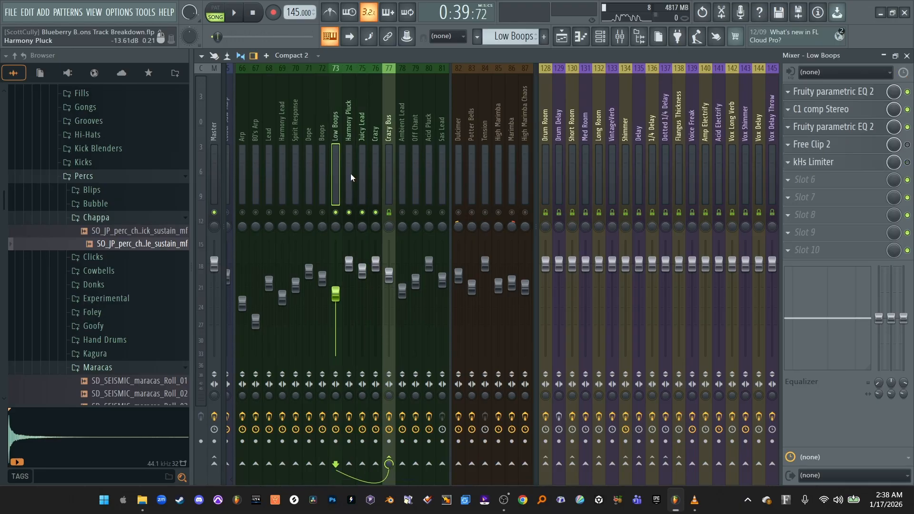
pyautogui.keyDown('shift'); pyautogui.click(361, 170); pyautogui.keyUp('shift')
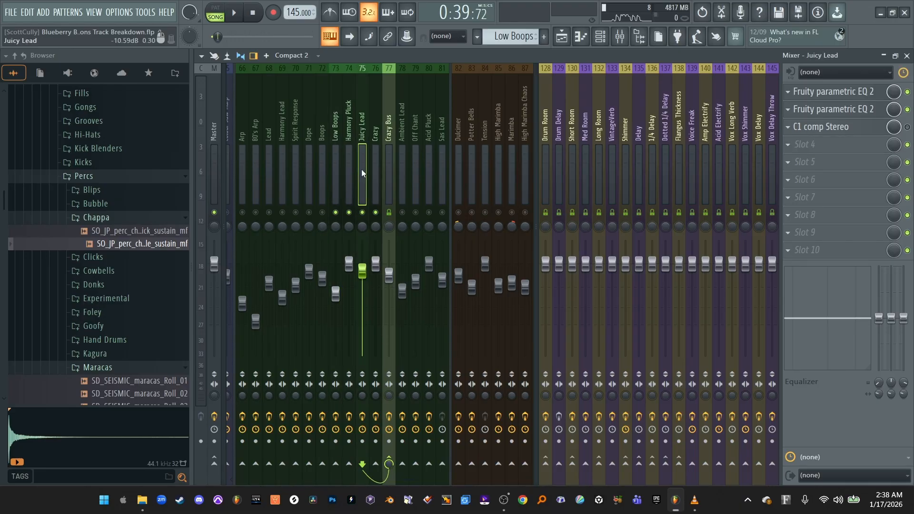
pyautogui.click(370, 121)
pyautogui.click(366, 139)
pyautogui.click(339, 186)
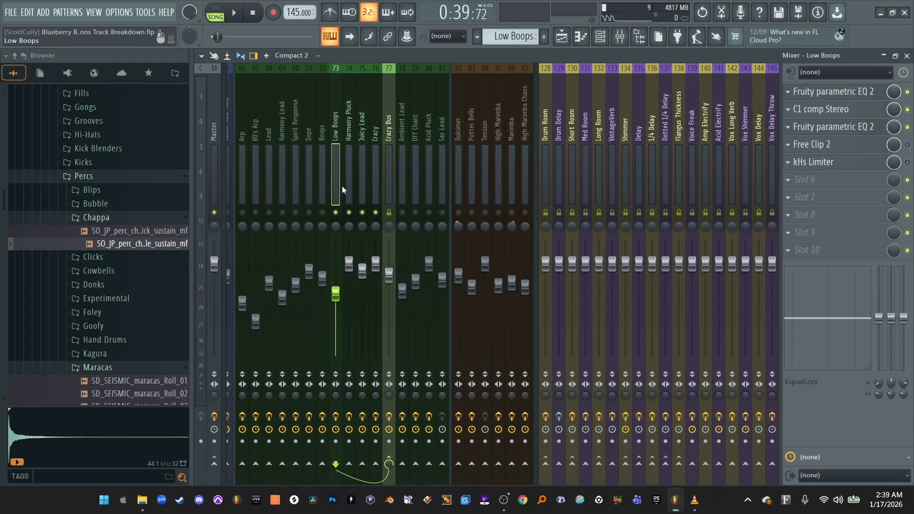
pyautogui.click(234, 12)
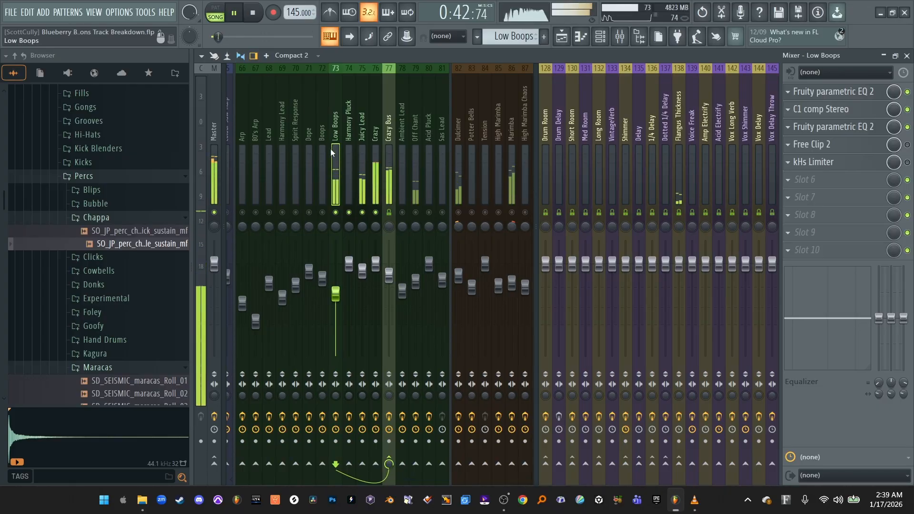
pyautogui.press('space')
# Mute Juicy Lead and Low Boops and listen to the Crazy and Harmony Pluck mixer tracks from the World Drop
pyautogui.click(377, 217)
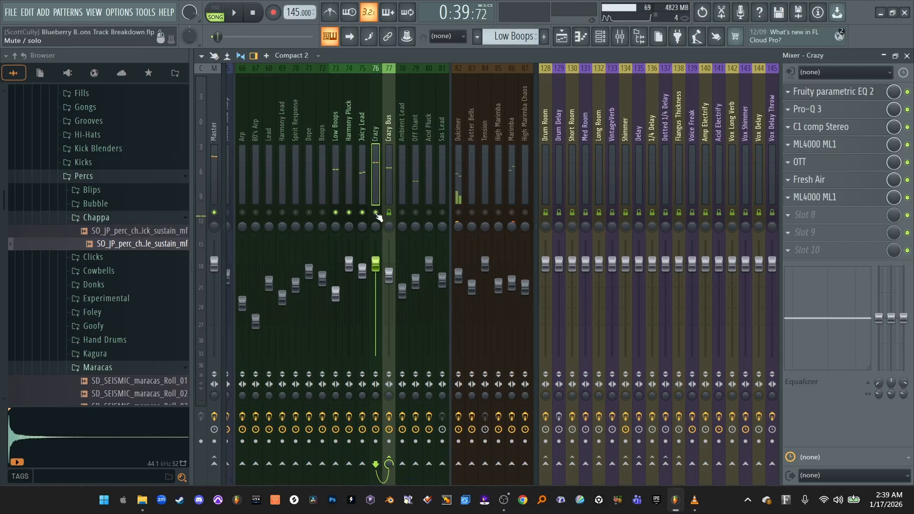
pyautogui.click(363, 213)
pyautogui.click(336, 213)
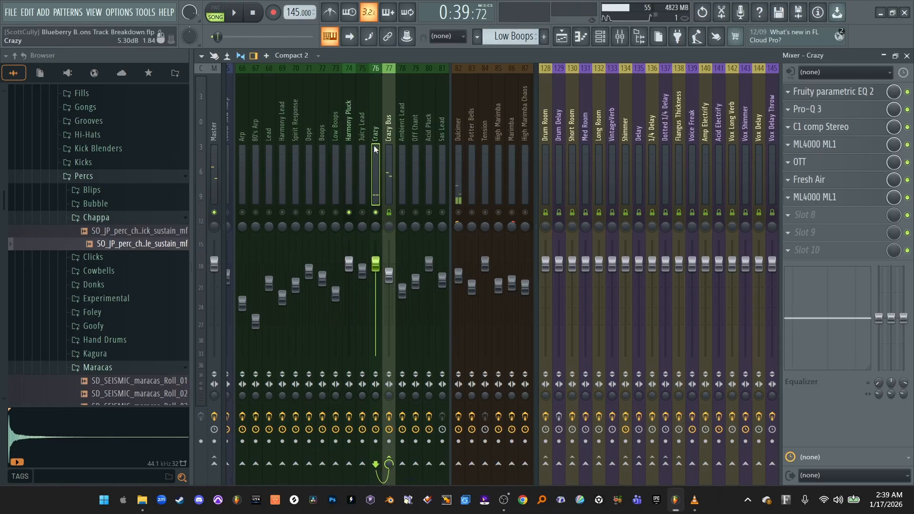
pyautogui.press('space')
pyautogui.press('space')
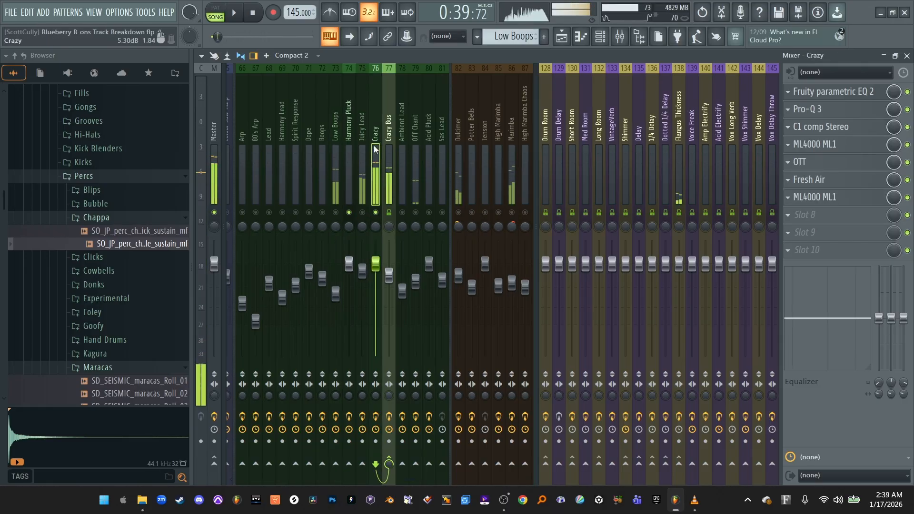
# Re-enable all mixer tracks, mute only Juicy Lead and Low Boops, and listen to the World Drop mix without them
pyautogui.rightClick(375, 212)
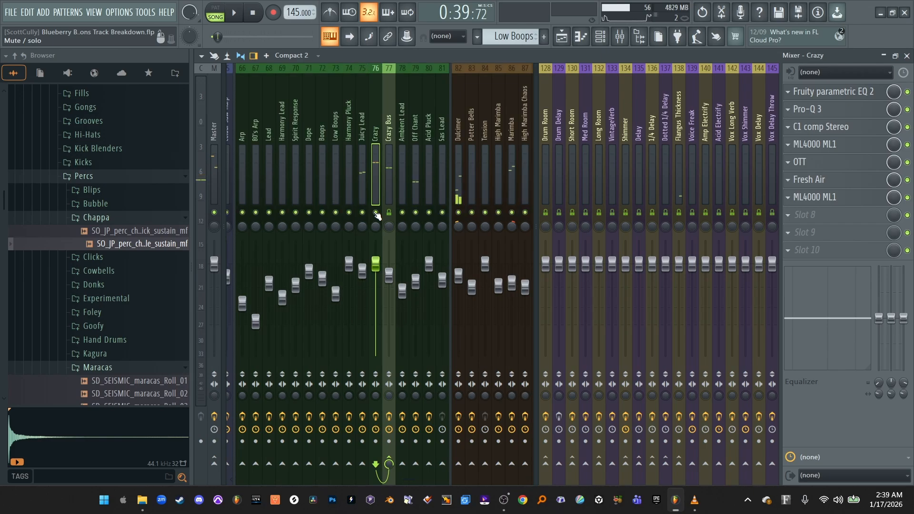
pyautogui.click(364, 213)
pyautogui.click(341, 190)
pyautogui.press('space')
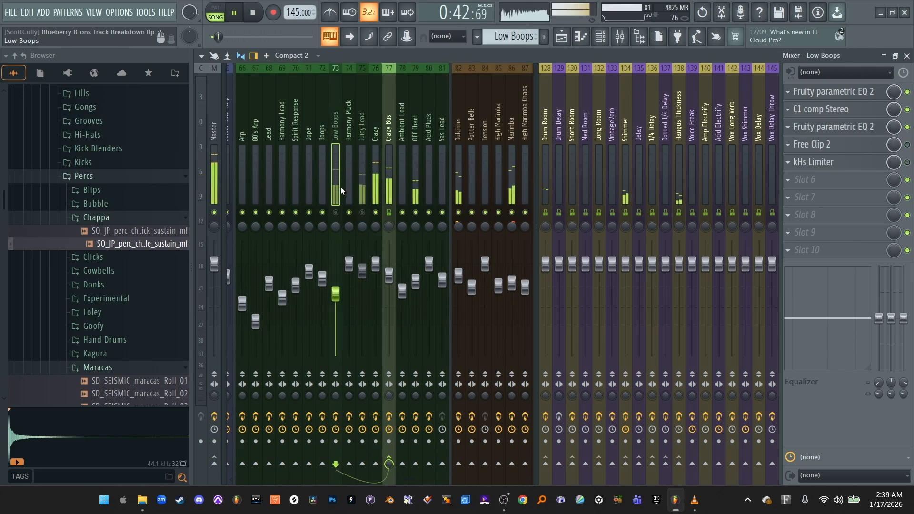
pyautogui.press('space')
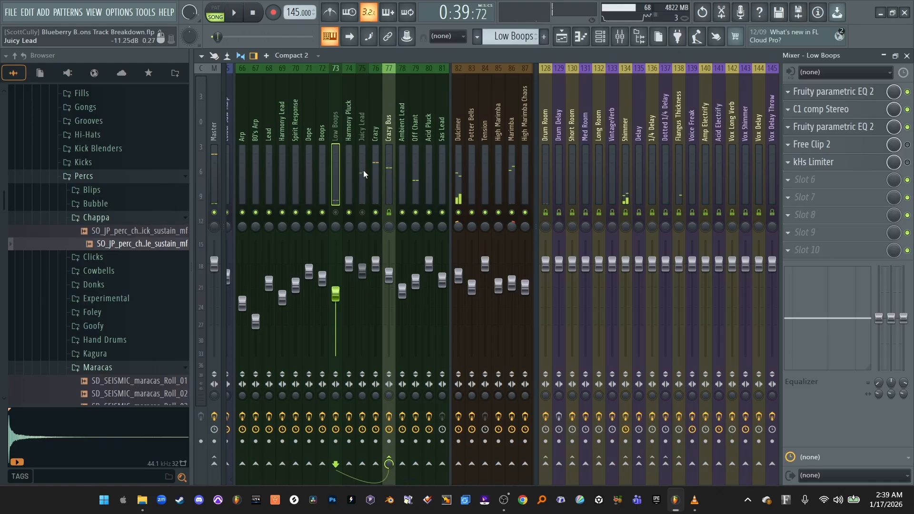
# Unmute Juicy Lead while keeping Low Boops muted and listen to the World Drop mix
pyautogui.click(364, 170)
pyautogui.click(338, 176)
pyautogui.click(361, 179)
pyautogui.click(341, 181)
pyautogui.click(361, 177)
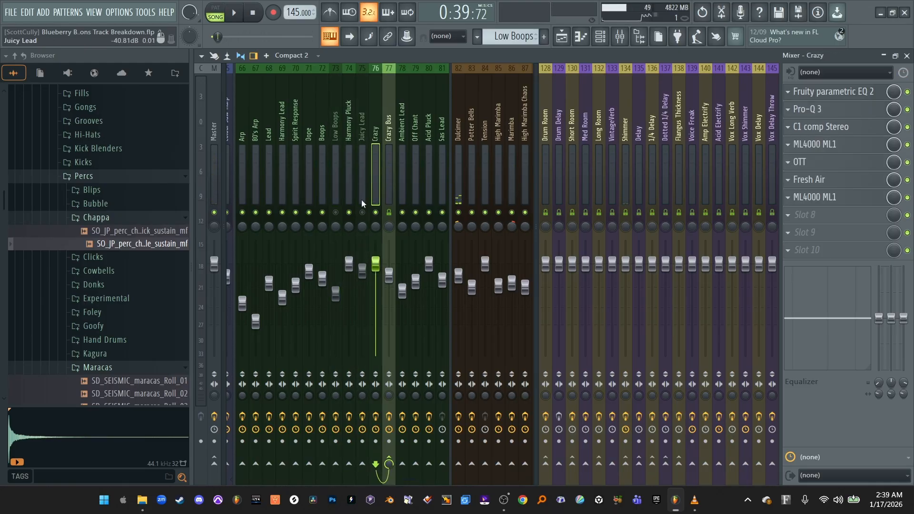
pyautogui.press('space')
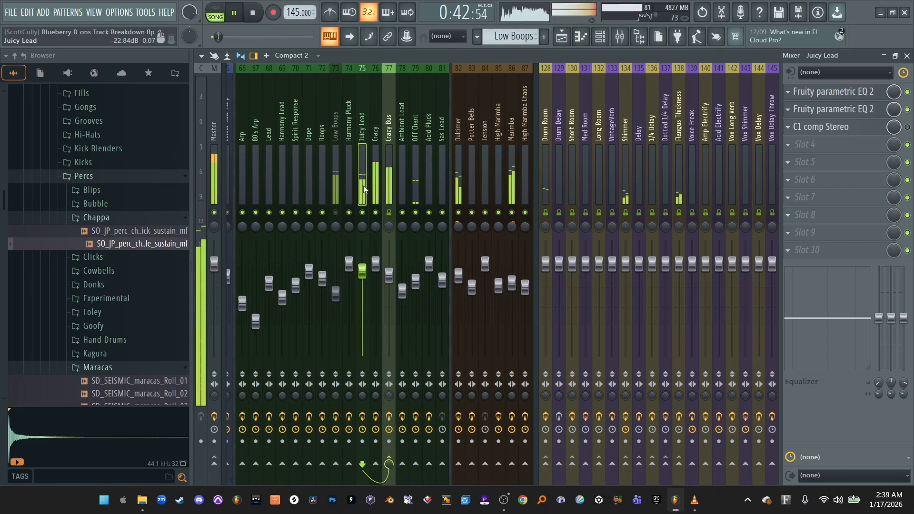
pyautogui.press('space')
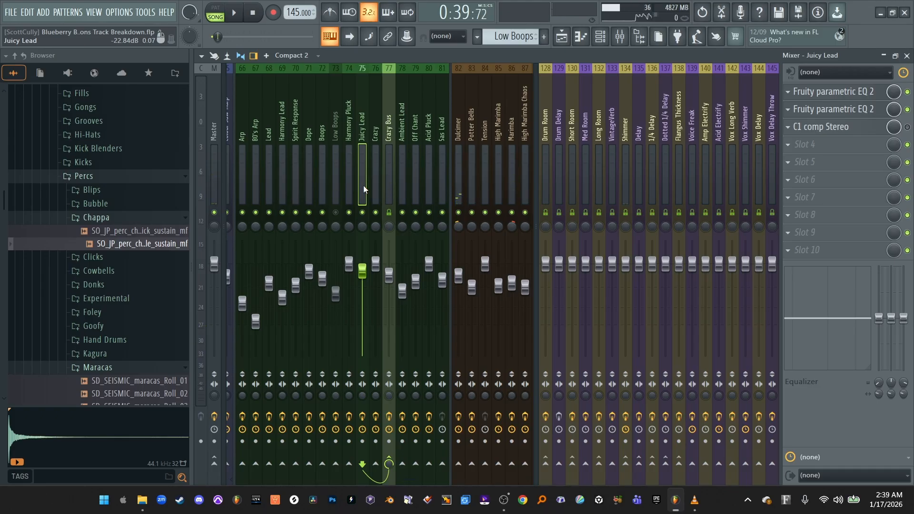
# Unmute the Low Boops mixer track and play the full World Drop mix with all the lead layers
pyautogui.click(345, 158)
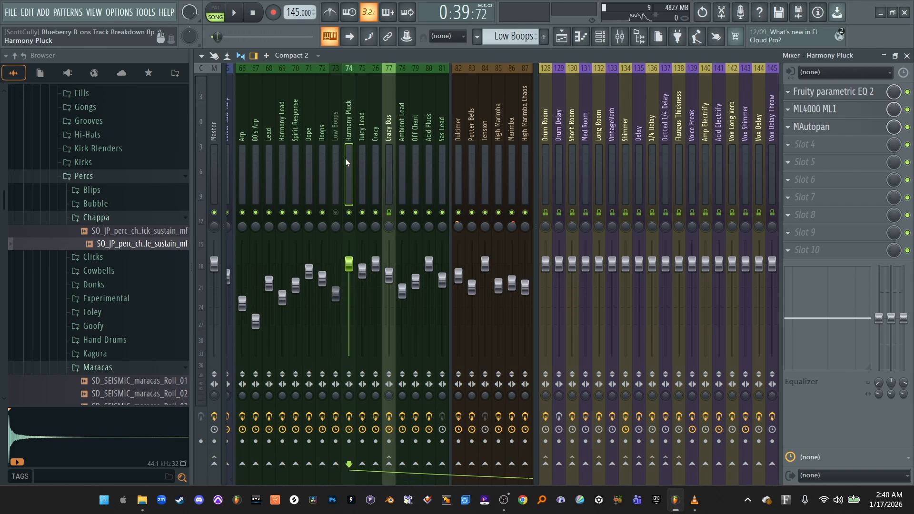
pyautogui.click(336, 150)
pyautogui.click(336, 212)
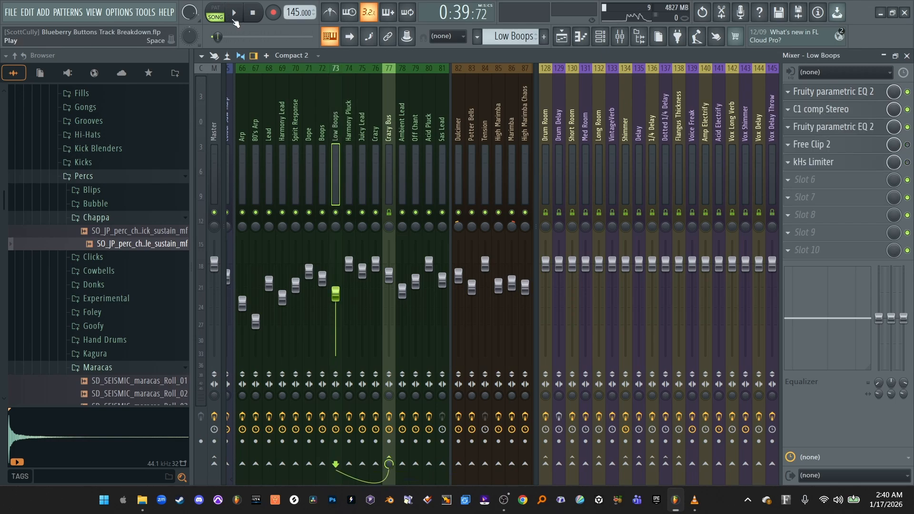
pyautogui.click(234, 20)
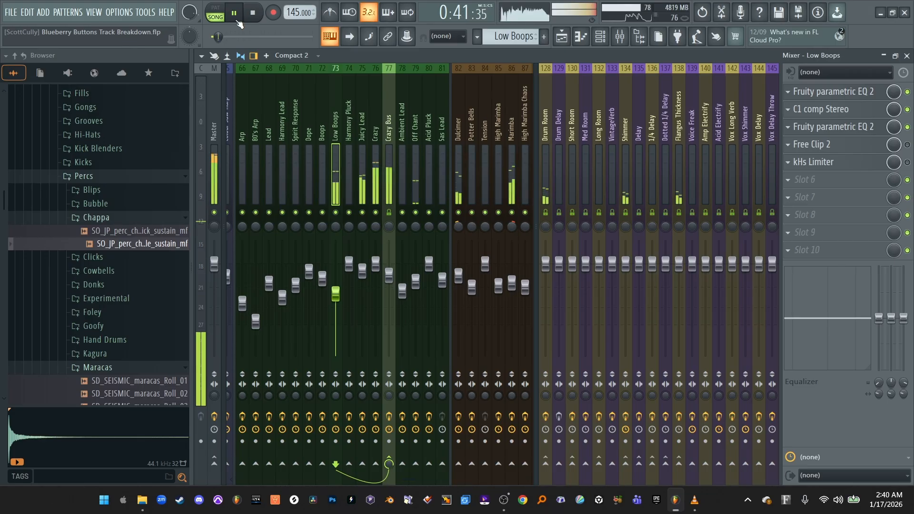
pyautogui.press('space')
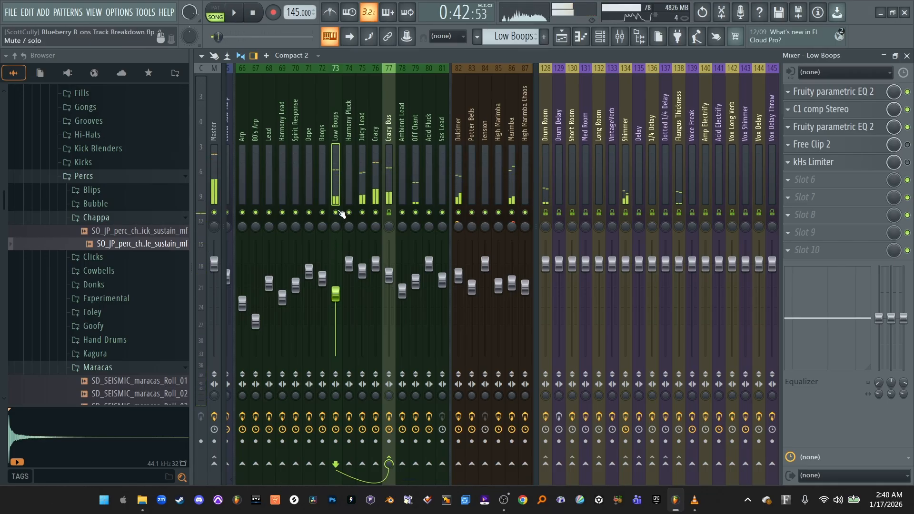
# Locate the Off Chant clips at the World Drop in the playlist, solo the Off Chant mixer track and listen to it
pyautogui.press('F5')
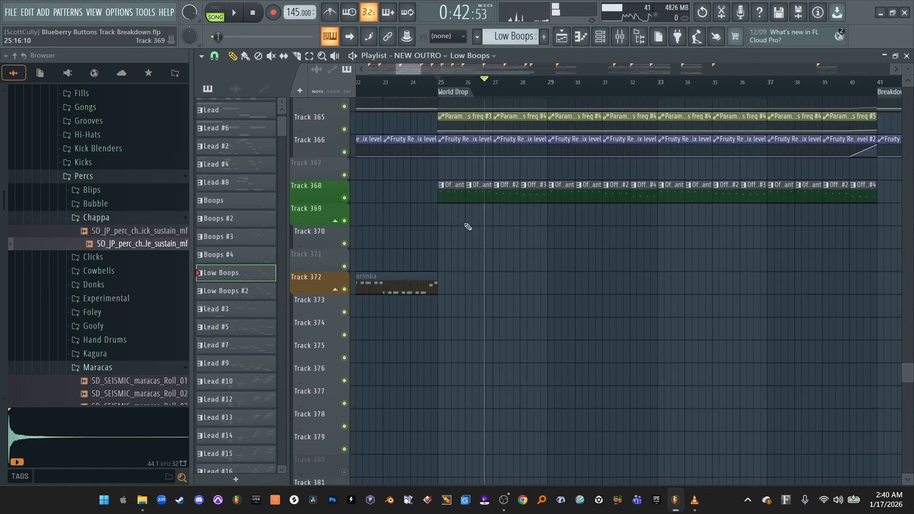
pyautogui.scroll(3, 468, 226)
pyautogui.press('space')
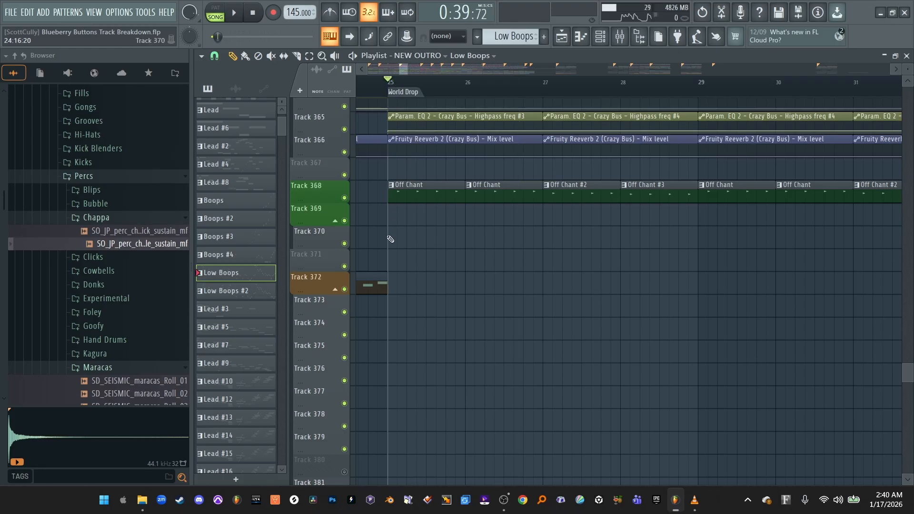
pyautogui.scroll(2, 390, 239)
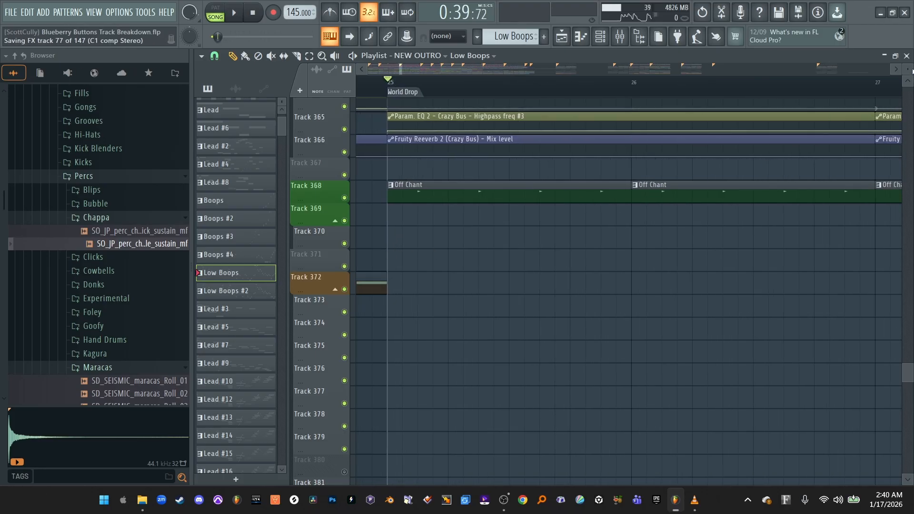
pyautogui.press('F9')
pyautogui.press('space')
pyautogui.press('space')
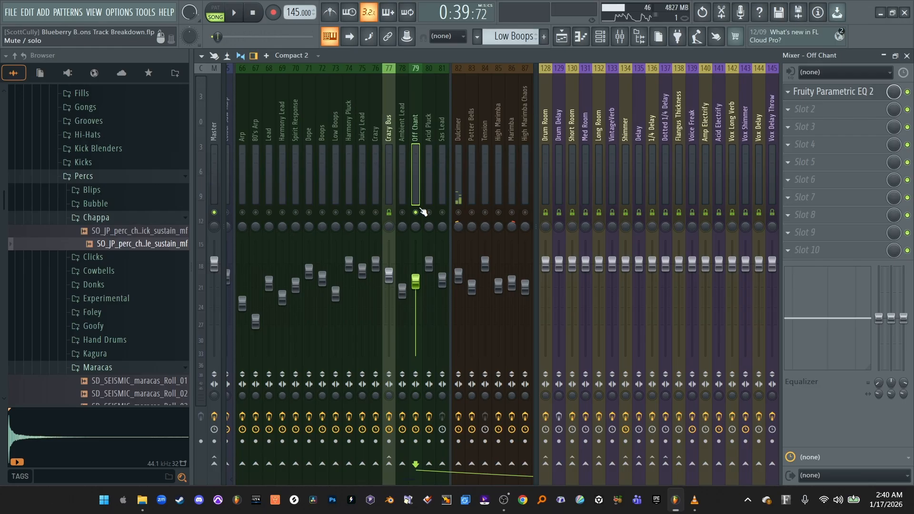
# Unsolo Off Chant, mute it and listen to the rest of the World Drop mix without it
pyautogui.rightClick(416, 212)
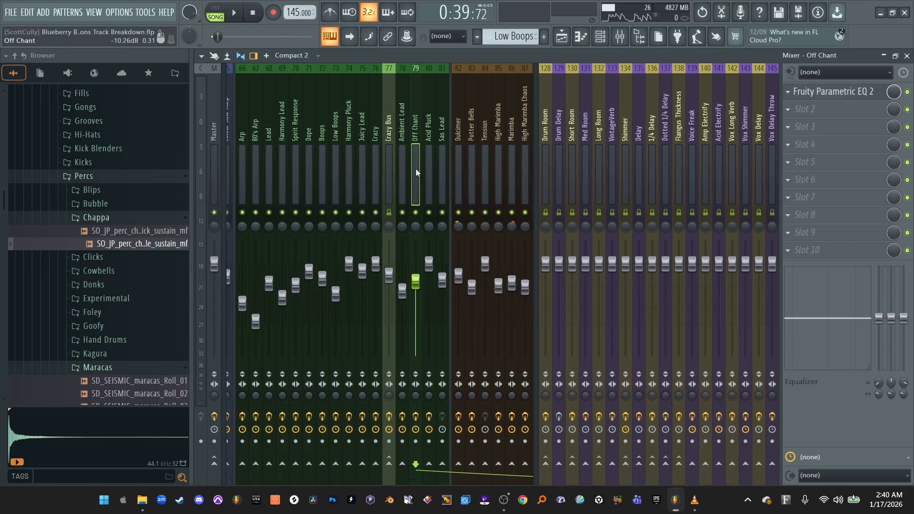
pyautogui.click(416, 212)
pyautogui.press('space')
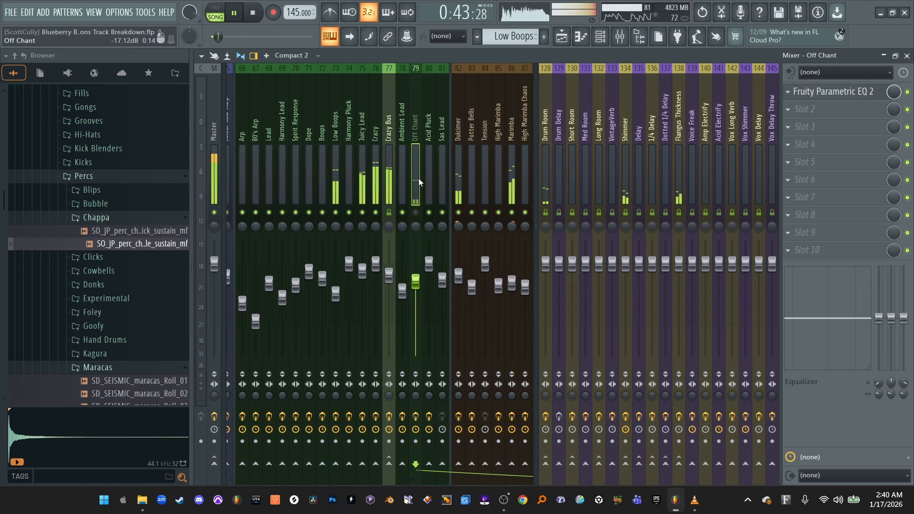
pyautogui.press('space')
# Unmute the Off Chant mixer track and listen to the World Drop mix with it included
pyautogui.click(416, 212)
pyautogui.press('space')
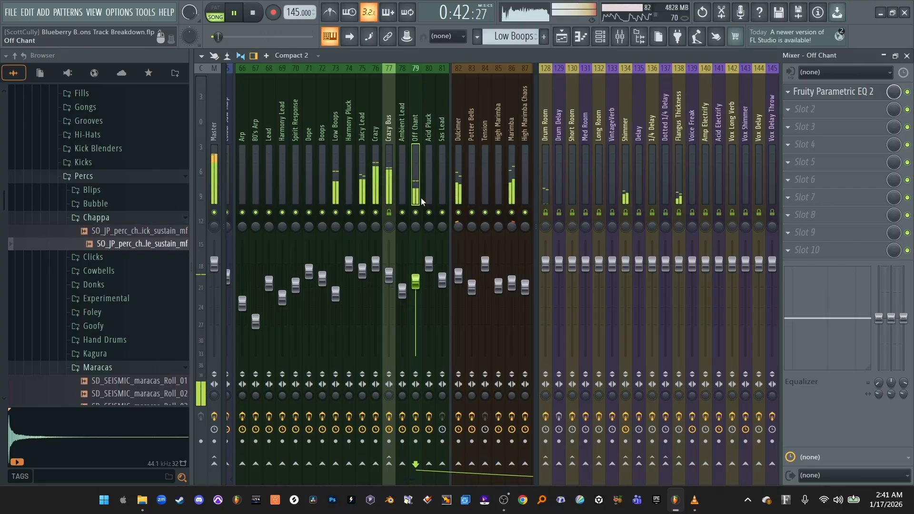
pyautogui.press('space')
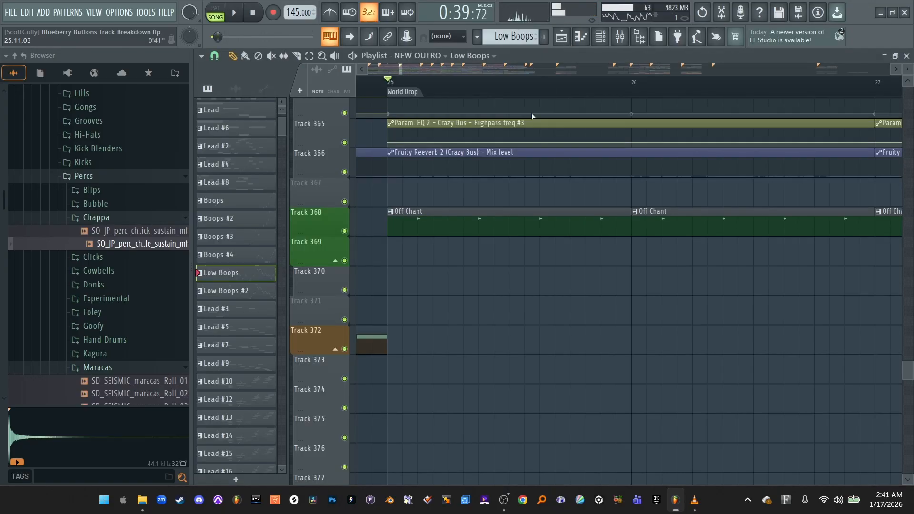
# Examine the playlist tracks below the Off Chant clips in the World Drop section, down to the Marimba clips
pyautogui.click(562, 36)
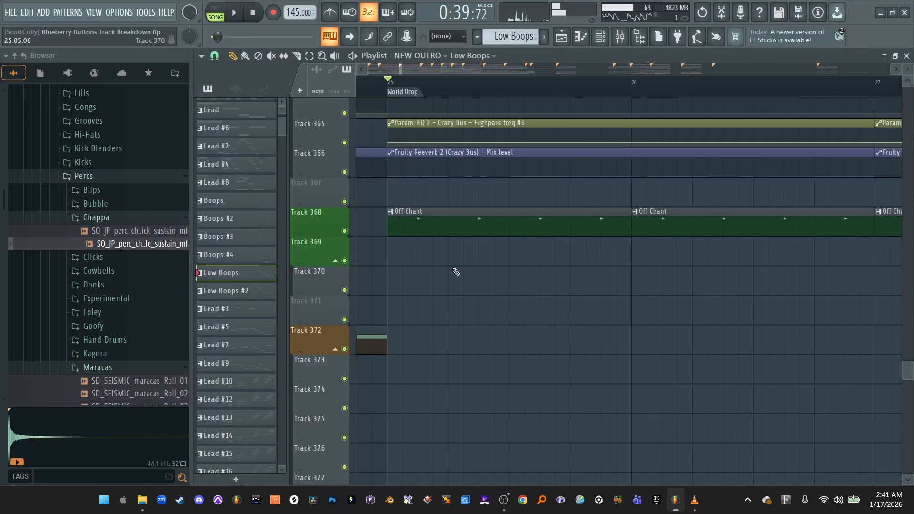
pyautogui.scroll(-4, 456, 272)
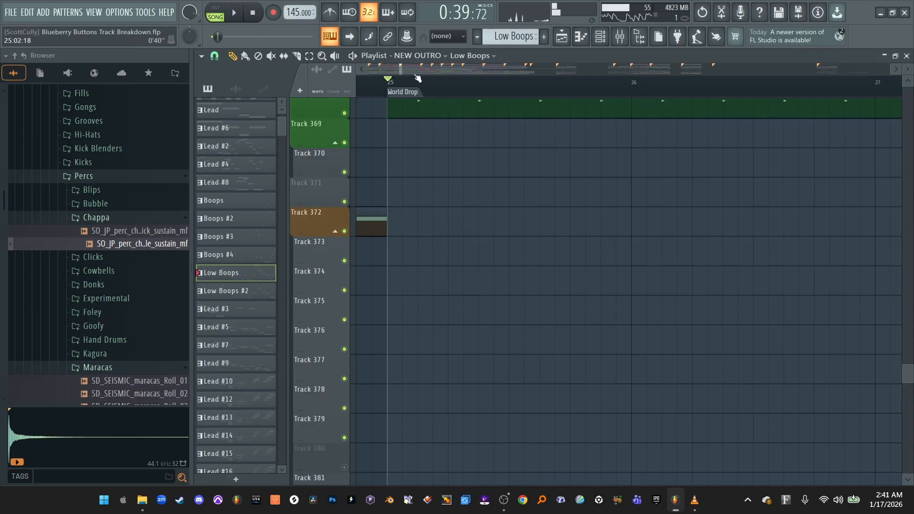
pyautogui.scroll(-2, 404, 68)
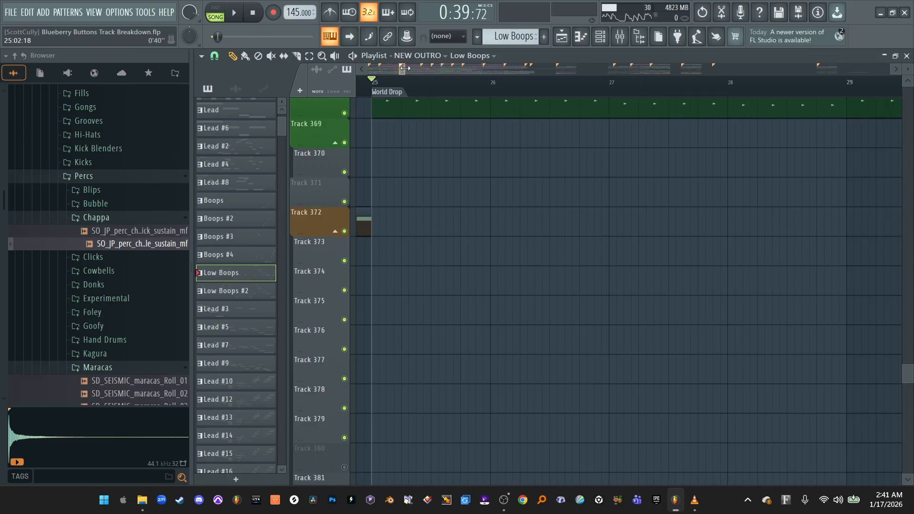
pyautogui.scroll(-4, 405, 68)
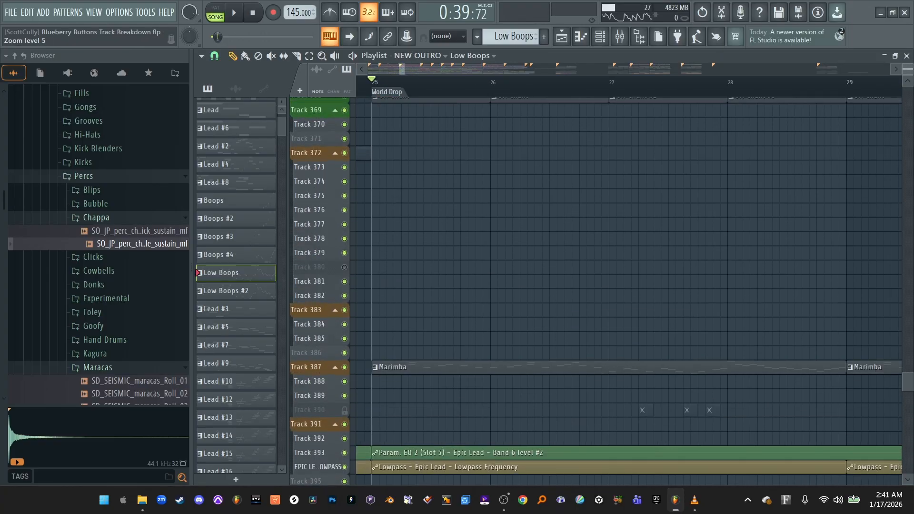
pyautogui.scroll(4, 404, 68)
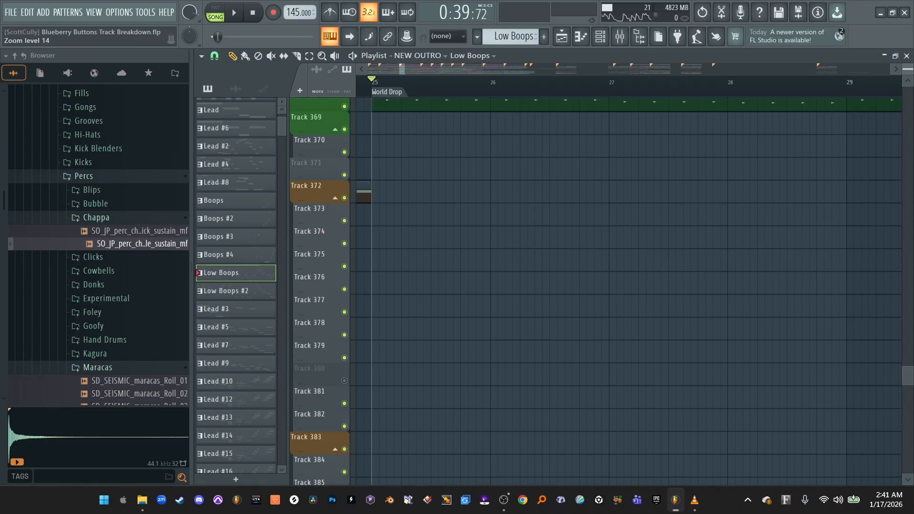
pyautogui.scroll(2, 635, 246)
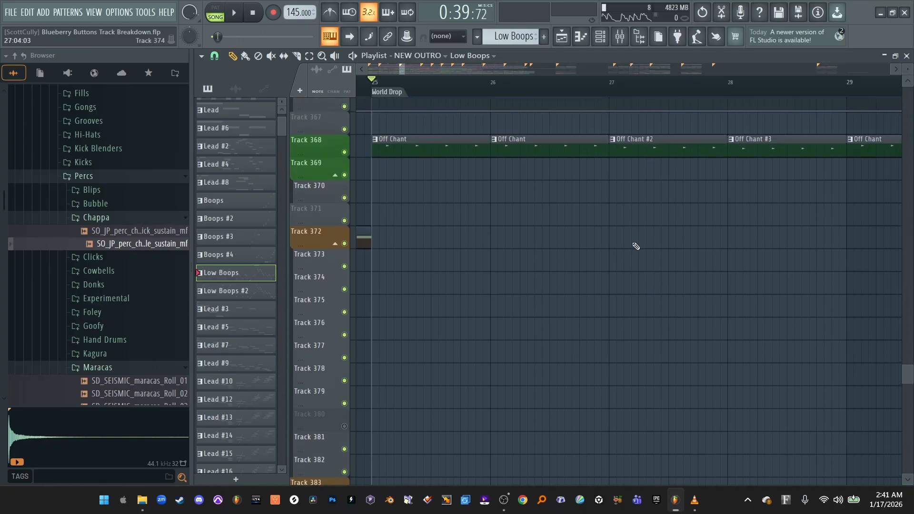
pyautogui.scroll(-7, 635, 245)
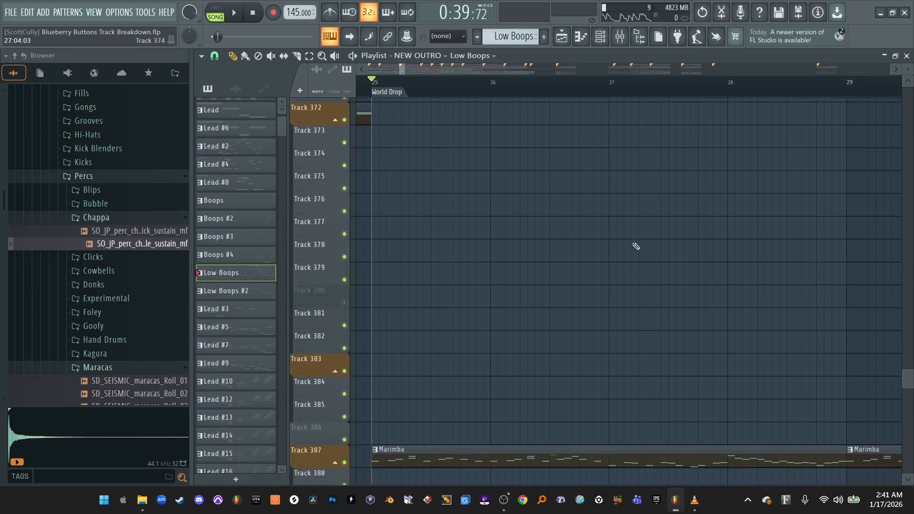
pyautogui.scroll(7, 635, 246)
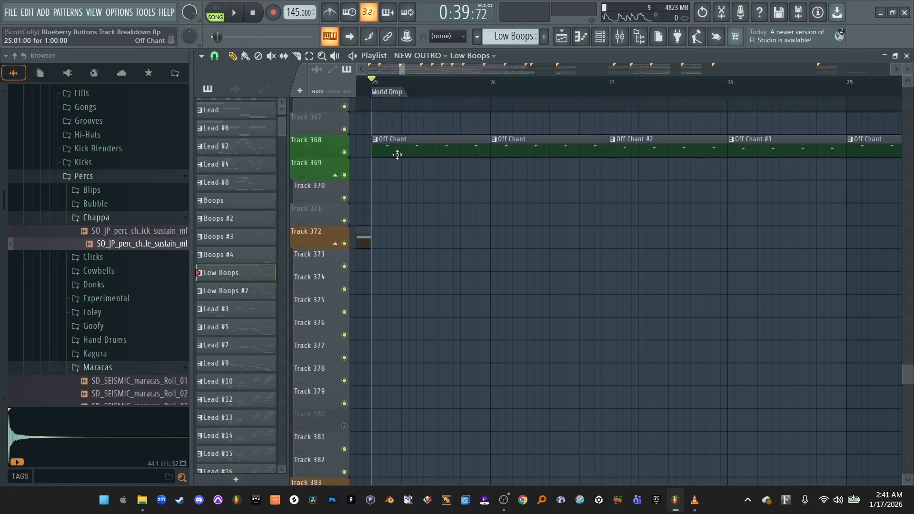
# Solo the Marimba mixer track and listen to it from the start of the World Drop
pyautogui.scroll(4, 397, 155)
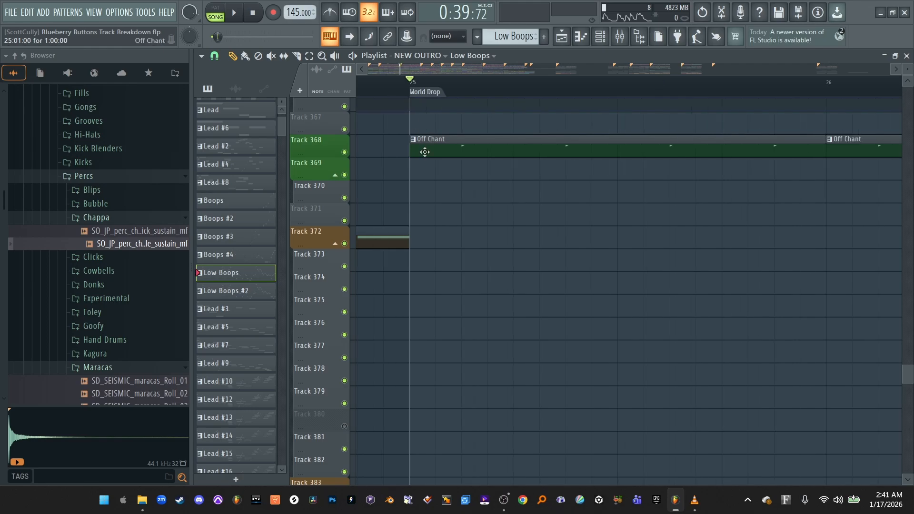
pyautogui.press('F9')
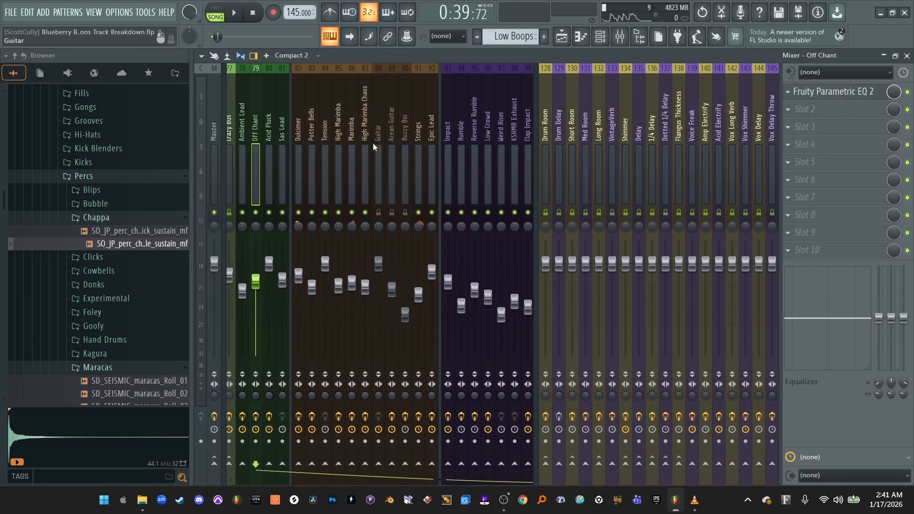
pyautogui.hscroll(-2, 363, 146)
pyautogui.click(375, 150)
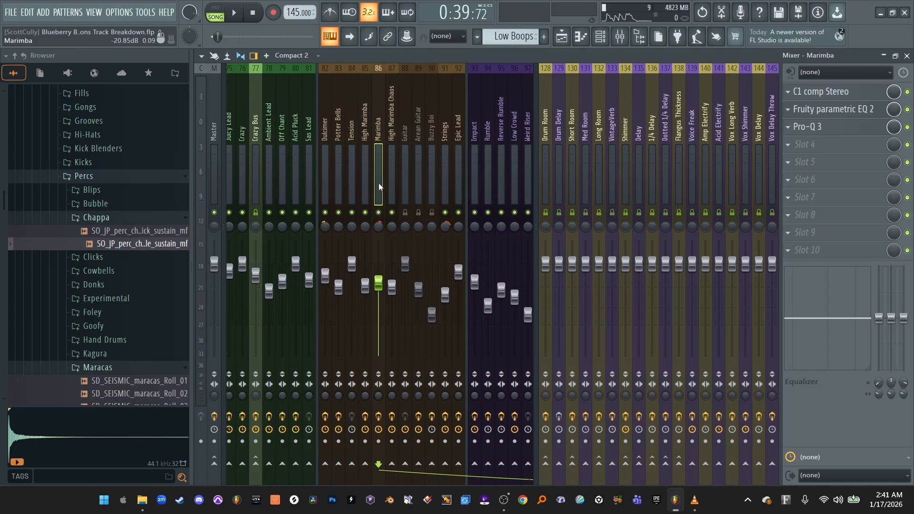
pyautogui.rightClick(378, 213)
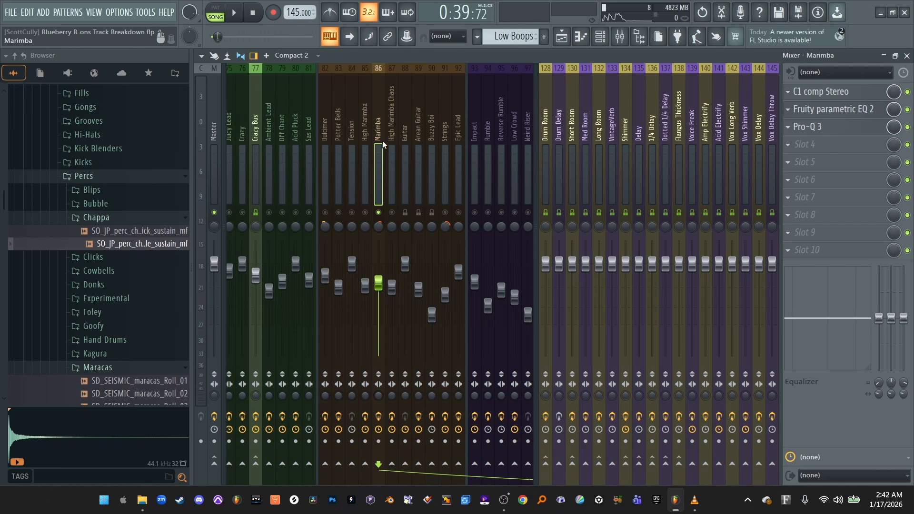
pyautogui.press('space')
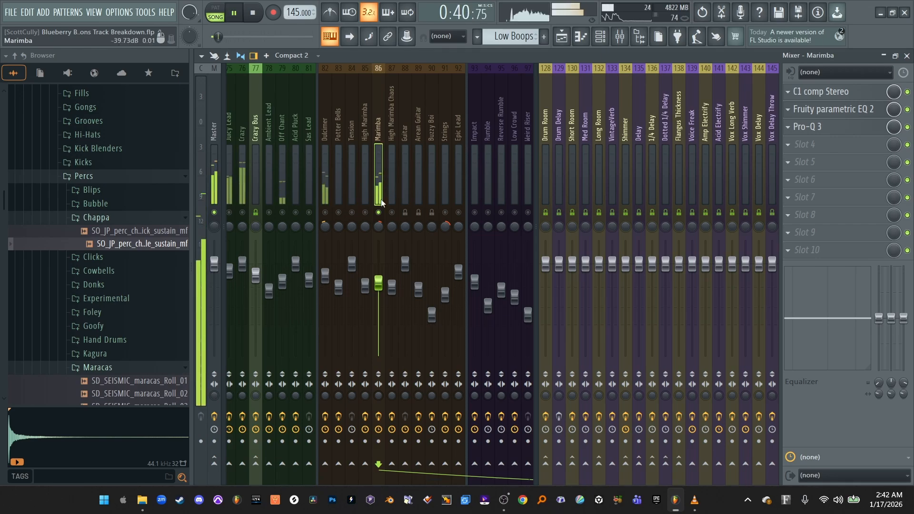
pyautogui.scroll(5, 365, 183)
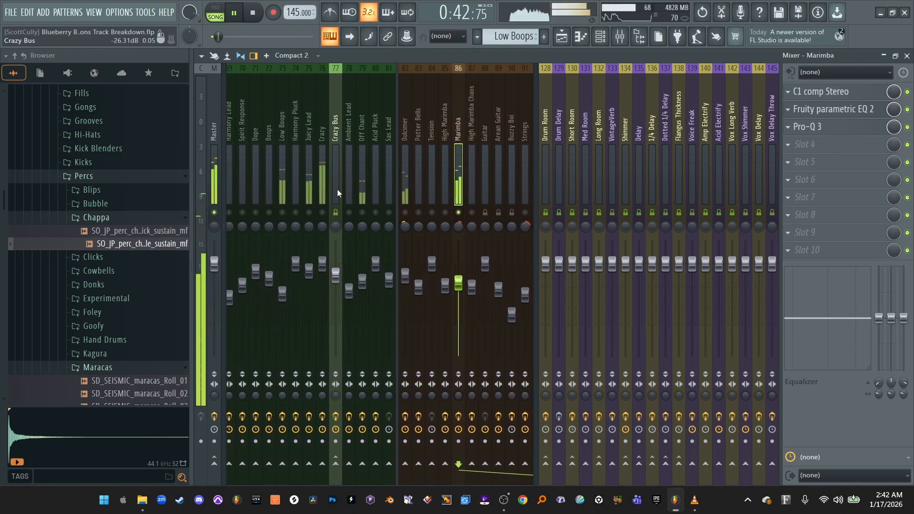
pyautogui.press('space')
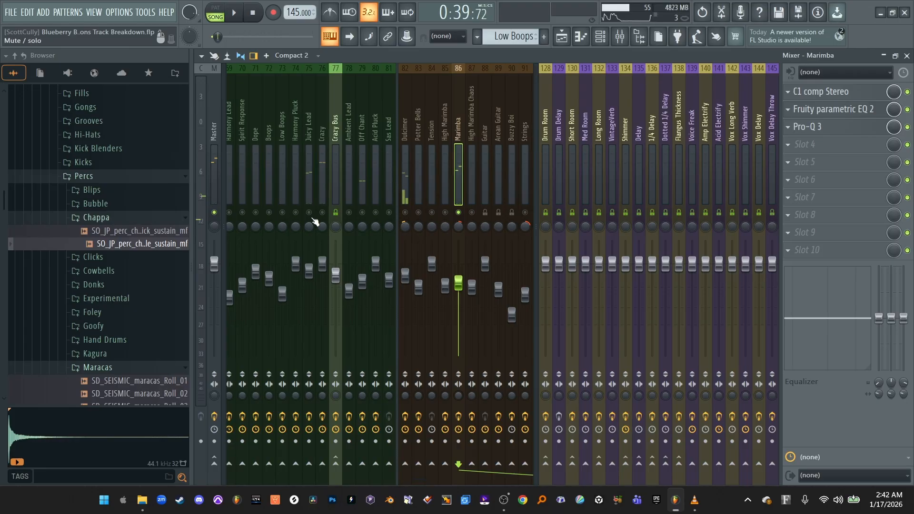
# Add the Low Boops, Juicy Lead and Crazy tracks to the soloed Marimba and listen to them together
pyautogui.click(285, 176)
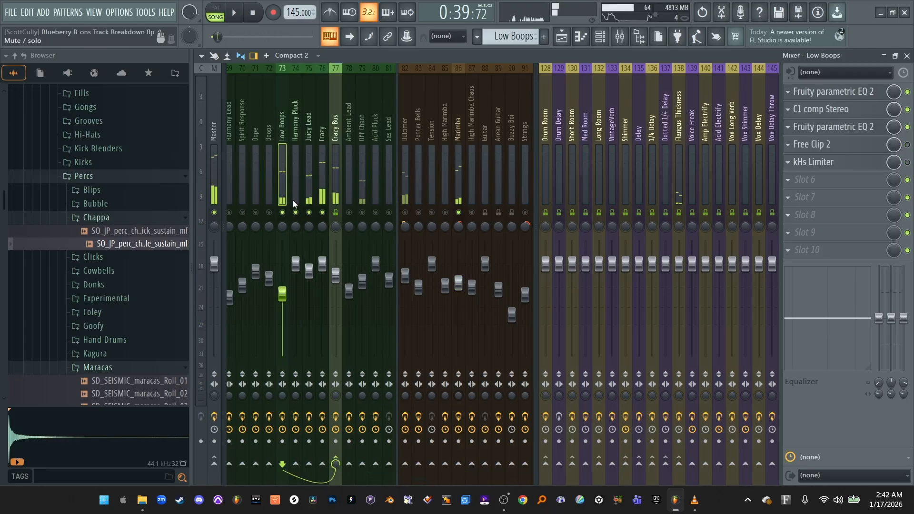
pyautogui.press('space')
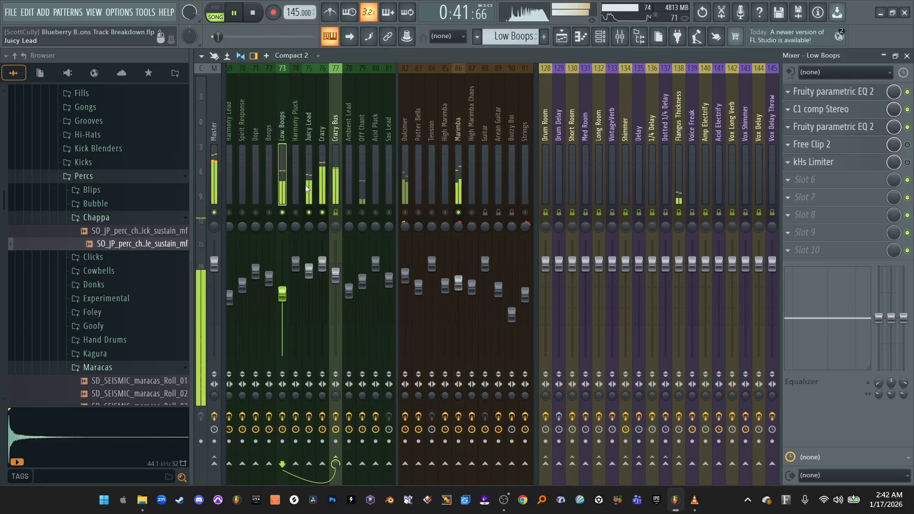
pyautogui.press('space')
# Solo the Dulcimer mixer track, listen to it at the World Drop, and restore the full mix
pyautogui.click(410, 188)
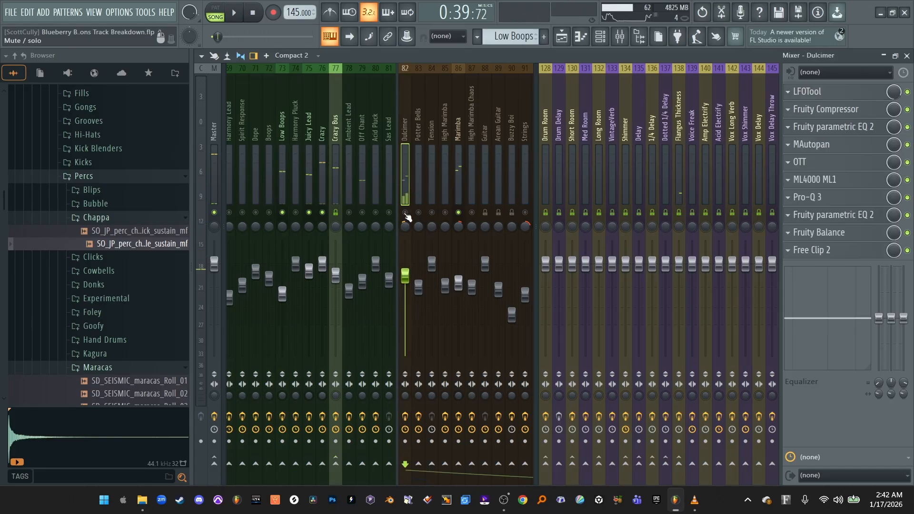
pyautogui.press('space')
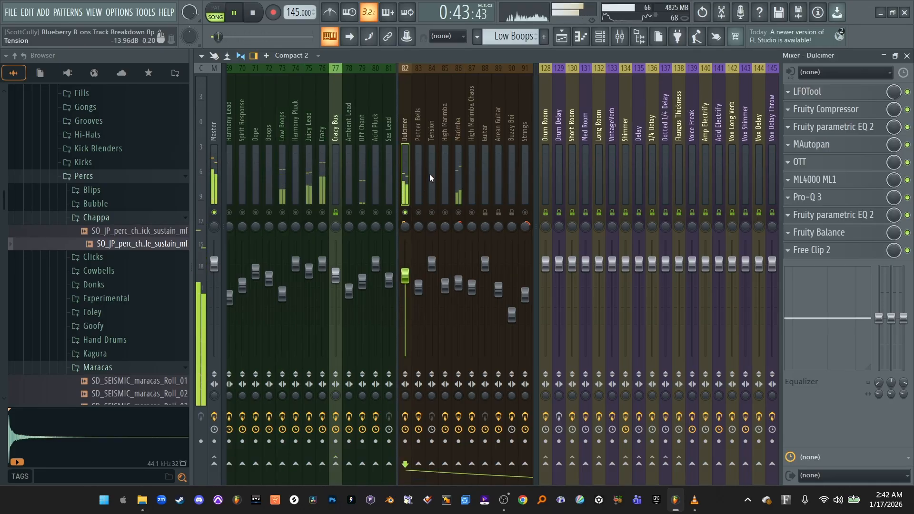
pyautogui.press('space')
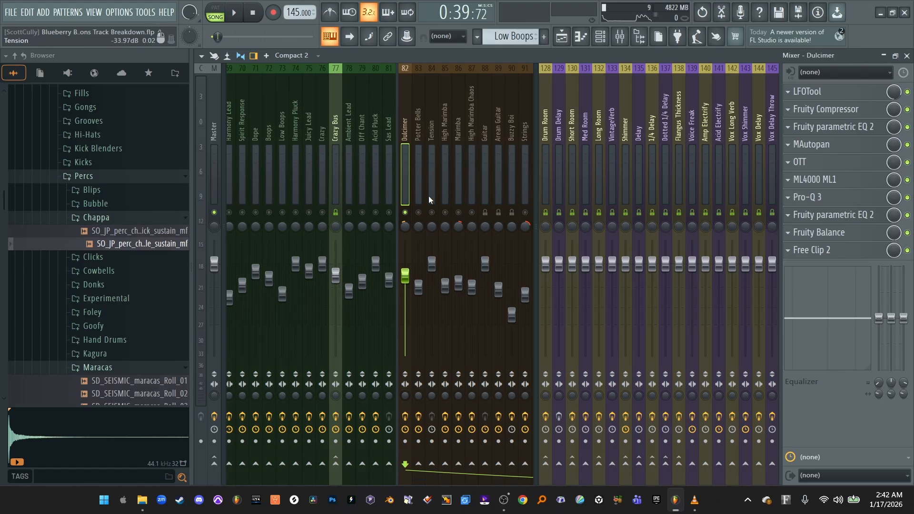
pyautogui.rightClick(405, 212)
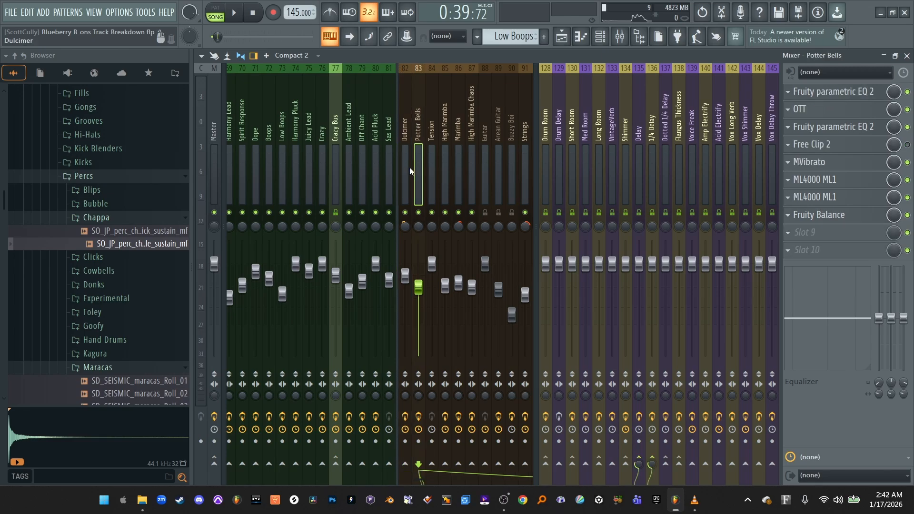
pyautogui.rightClick(405, 212)
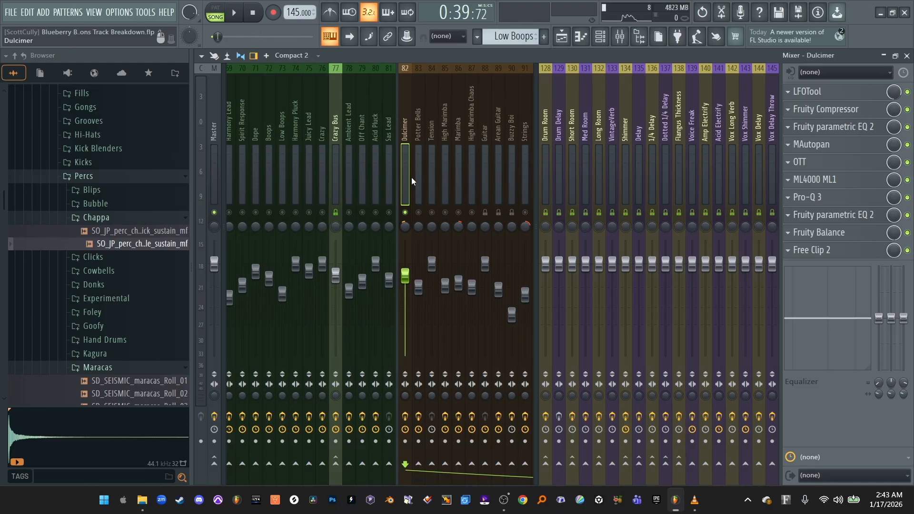
pyautogui.rightClick(405, 212)
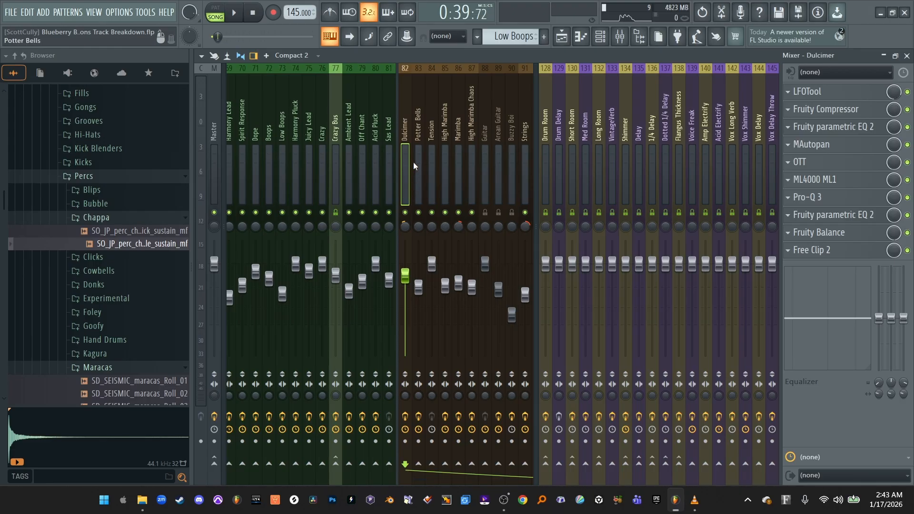
# Compare the World Drop mix with the Dulcimer mixer track muted and unmuted
pyautogui.click(406, 213)
pyautogui.press('space')
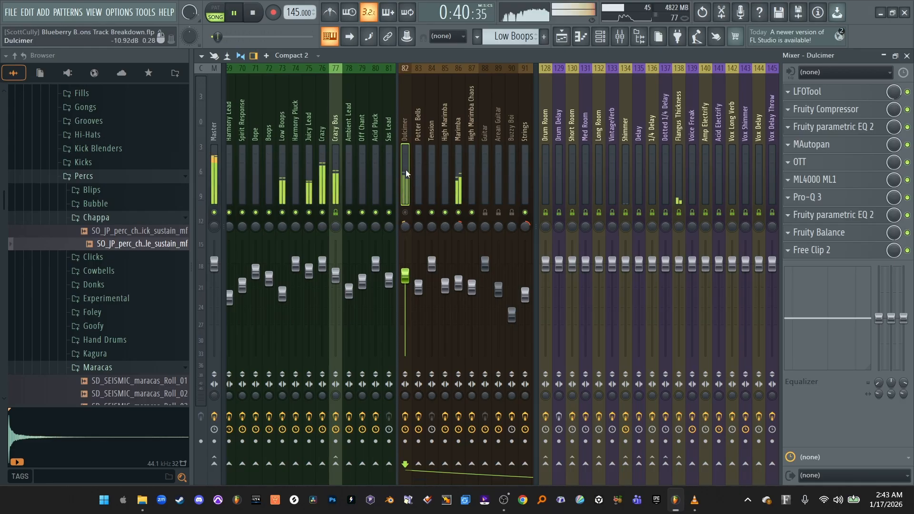
pyautogui.press('space')
pyautogui.press('space')
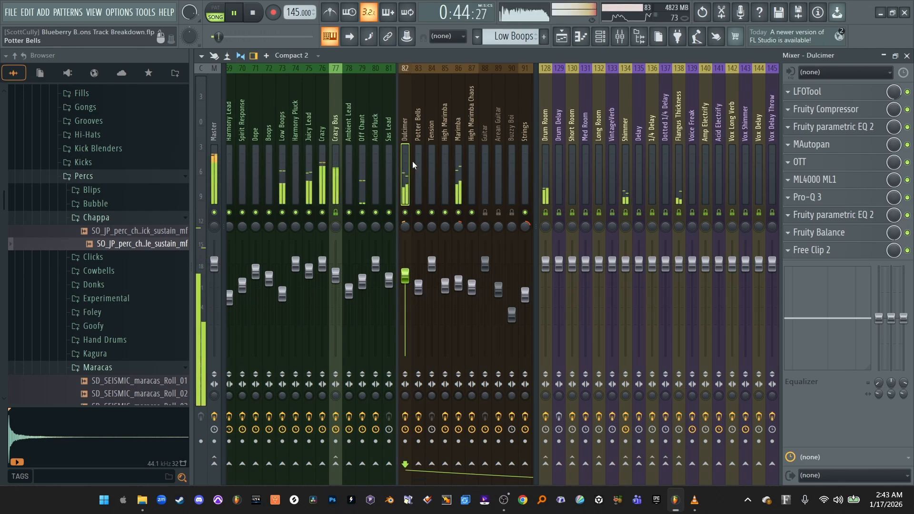
pyautogui.press('space')
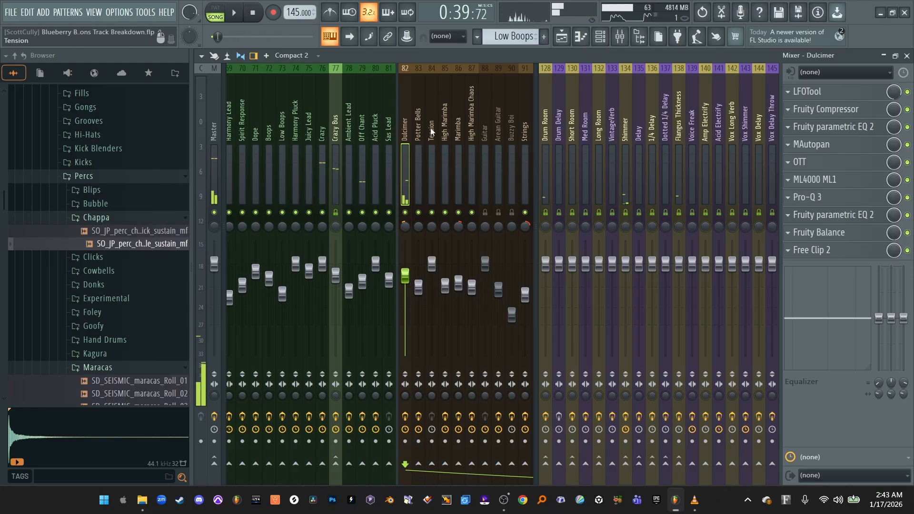
# Locate the KSHMR Exhaust mixer track for the World Drop, listen to it soloed, and unsolo it
pyautogui.click(566, 37)
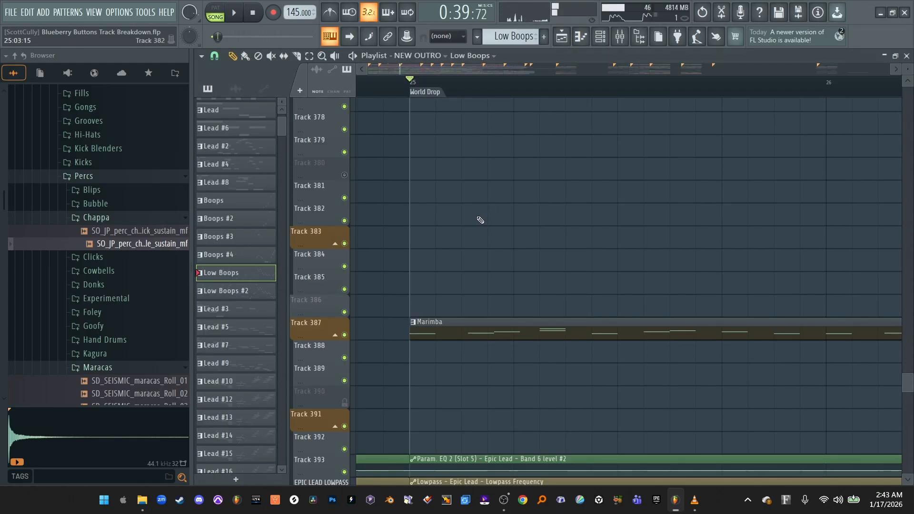
pyautogui.press('F5')
pyautogui.scroll(-9, 398, 155)
pyautogui.scroll(3, 398, 156)
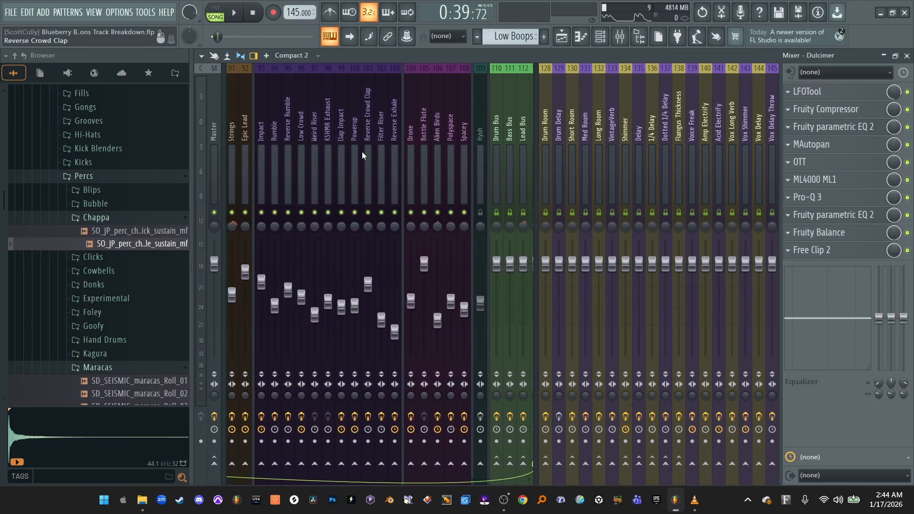
pyautogui.click(329, 153)
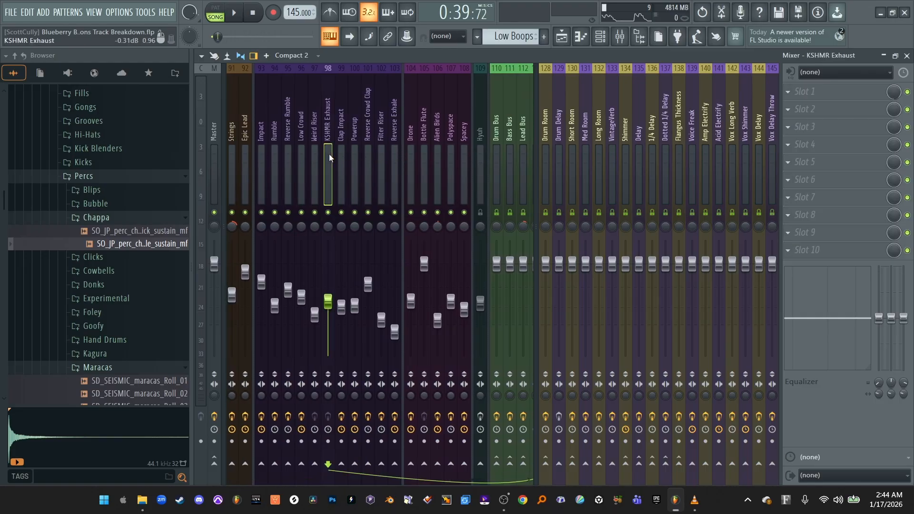
pyautogui.rightClick(328, 212)
pyautogui.press('space')
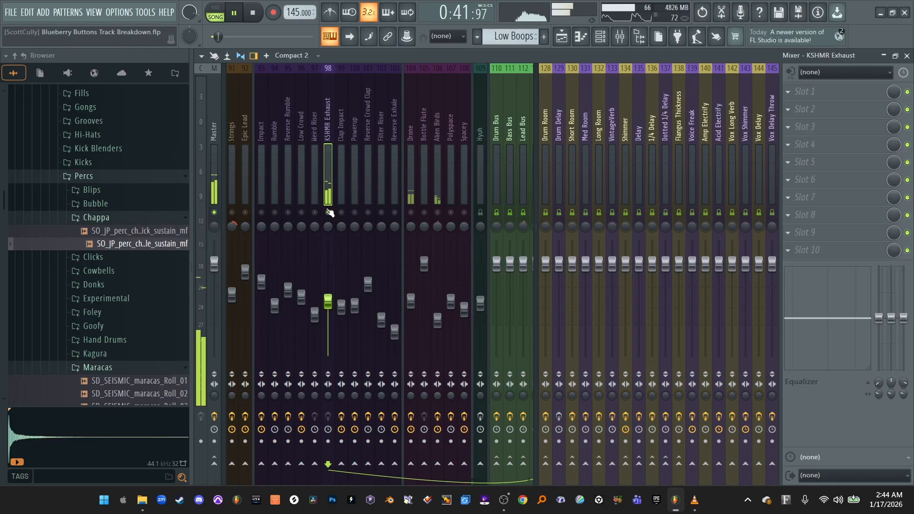
pyautogui.press('space')
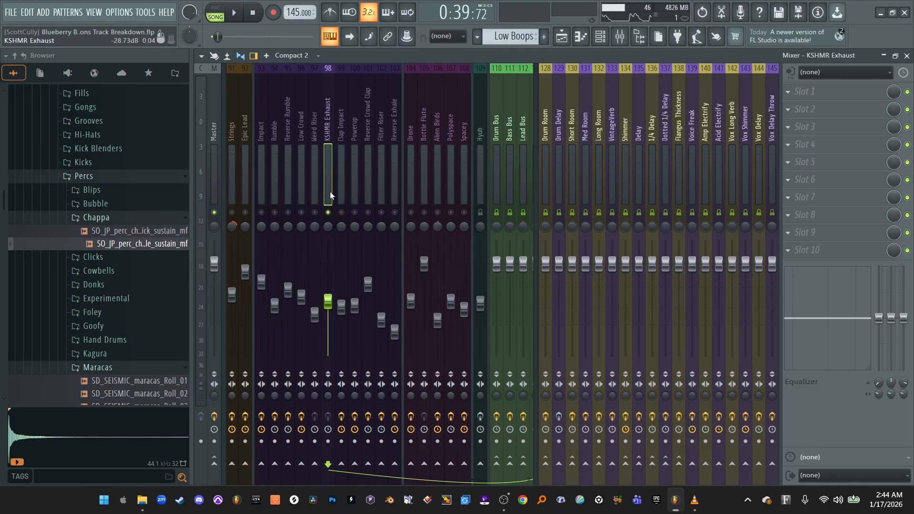
pyautogui.rightClick(328, 212)
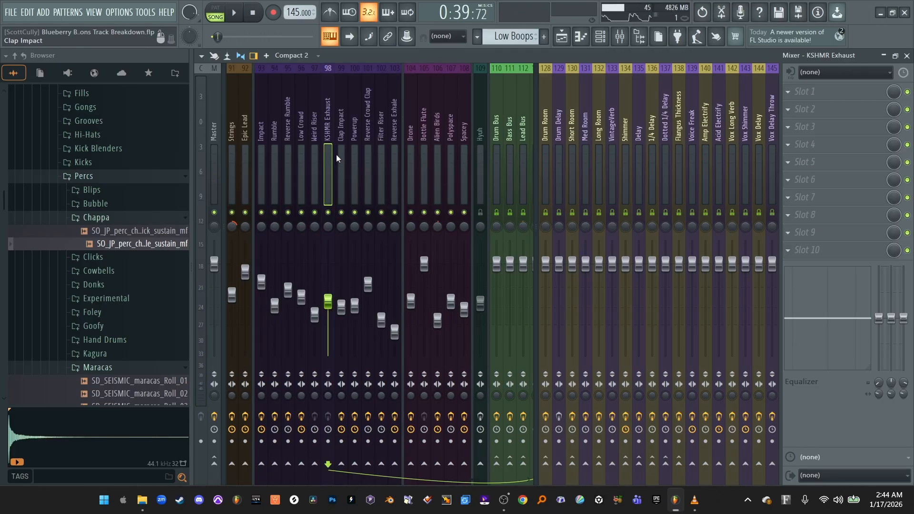
# Examine the kick and snare sidechain volume automation clips at the World Drop, including the shape of the first Main Sidechain curve
pyautogui.click(562, 38)
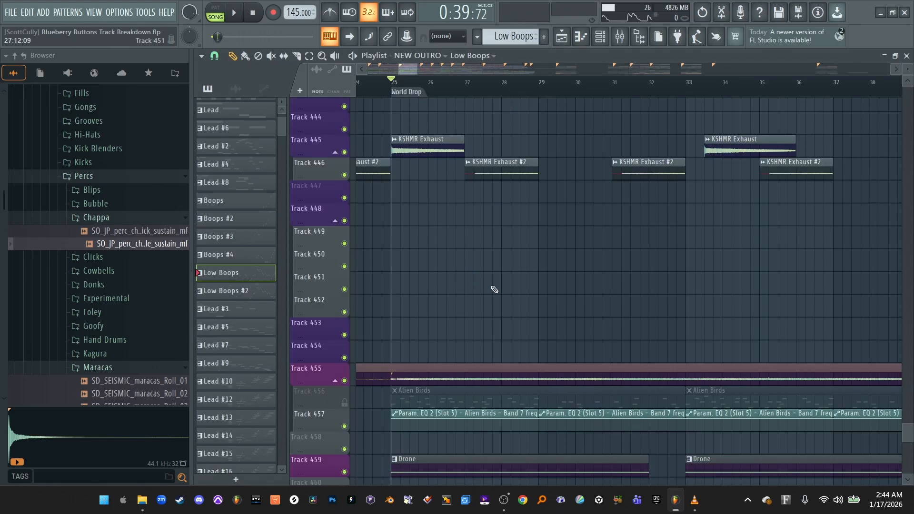
pyautogui.scroll(20, 495, 290)
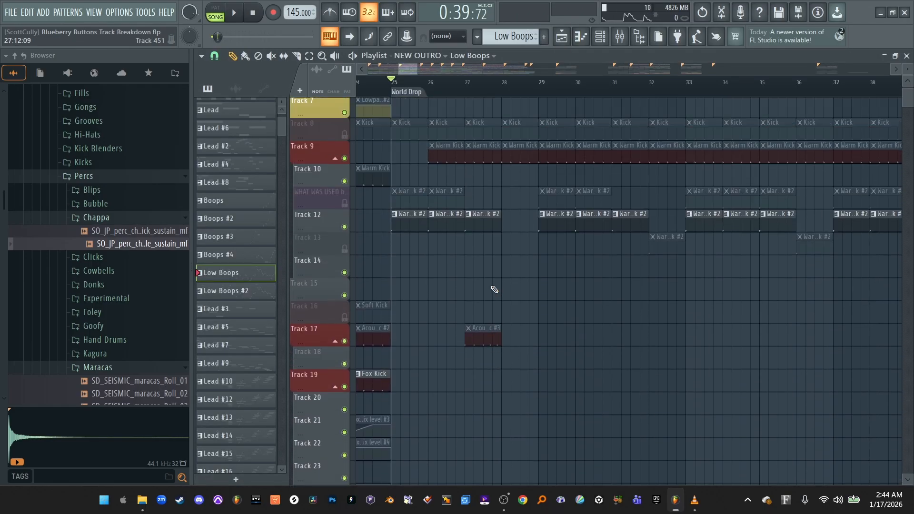
pyautogui.scroll(-11, 495, 290)
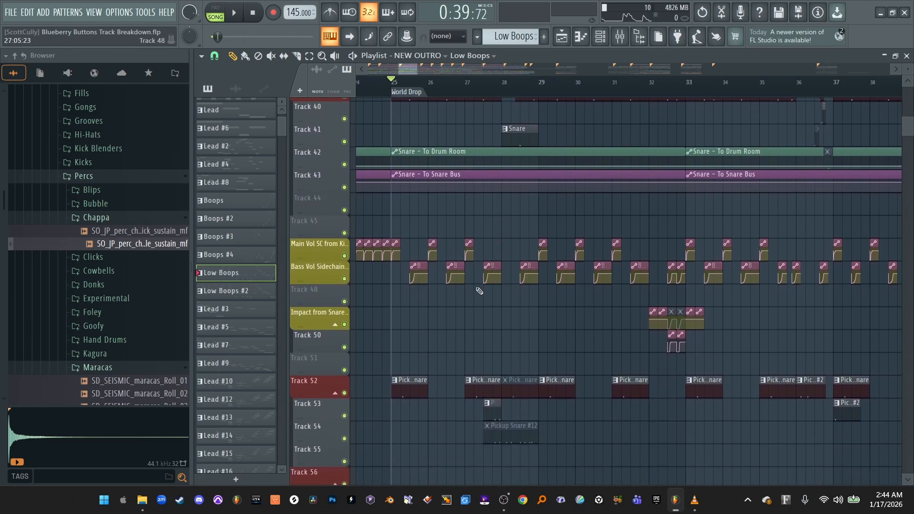
pyautogui.scroll(5, 384, 319)
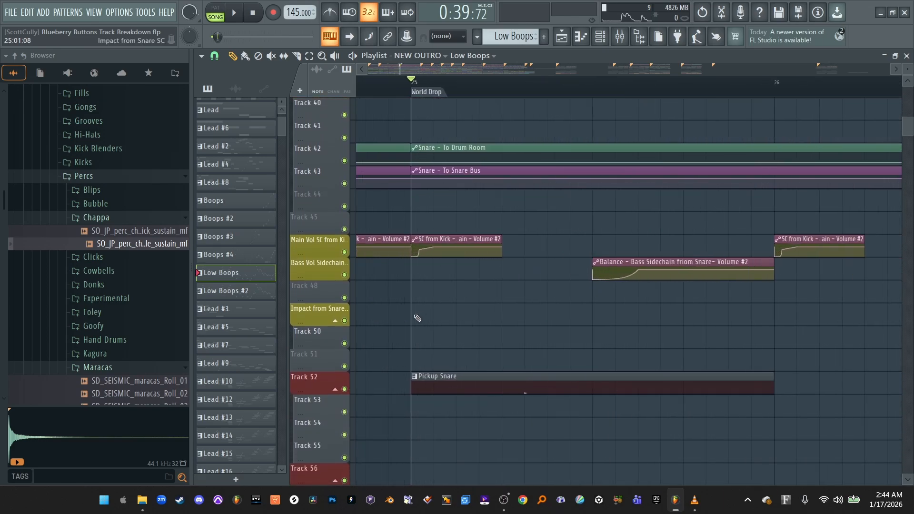
pyautogui.scroll(-2, 417, 318)
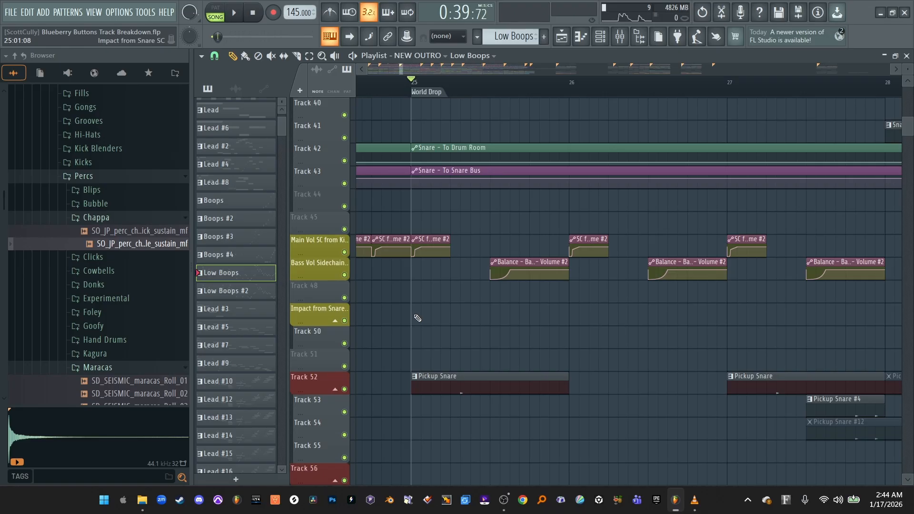
pyautogui.scroll(5, 414, 300)
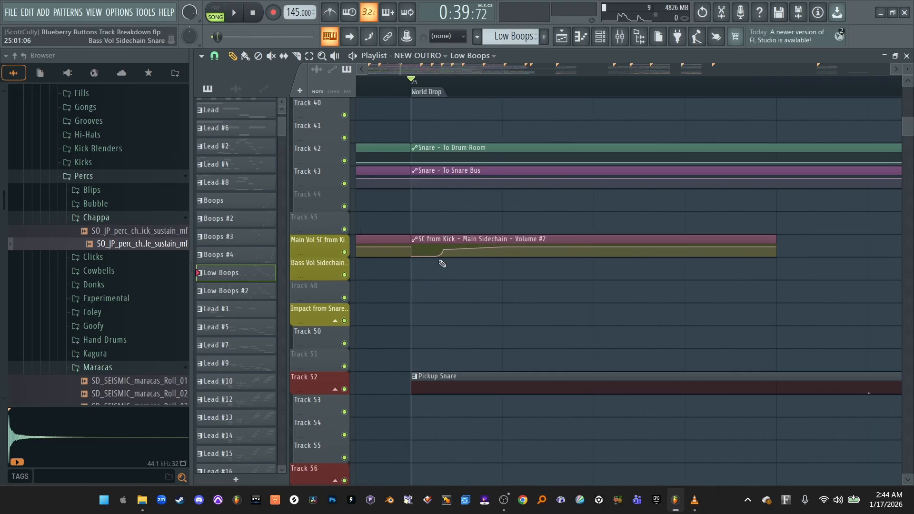
pyautogui.scroll(3, 429, 281)
pyautogui.moveTo(443, 237); pyautogui.dragTo(436, 237)
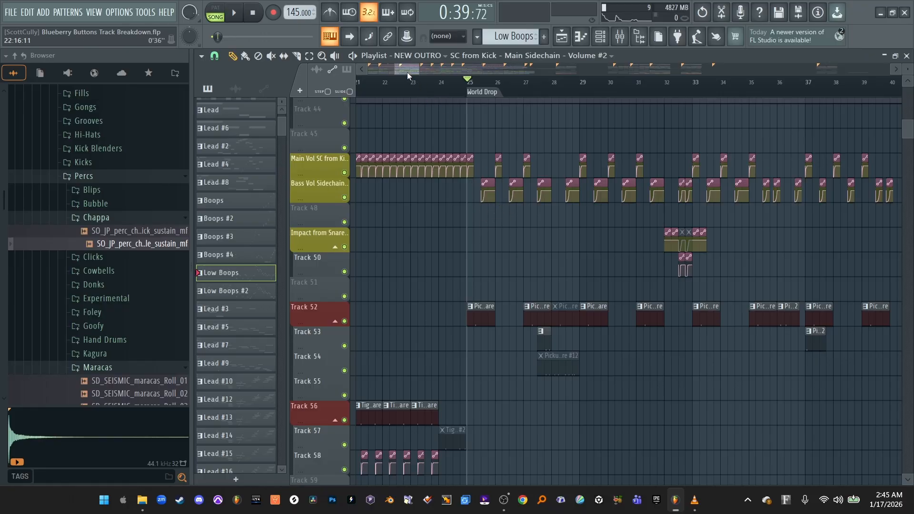
pyautogui.moveTo(395, 66); pyautogui.dragTo(399, 66)
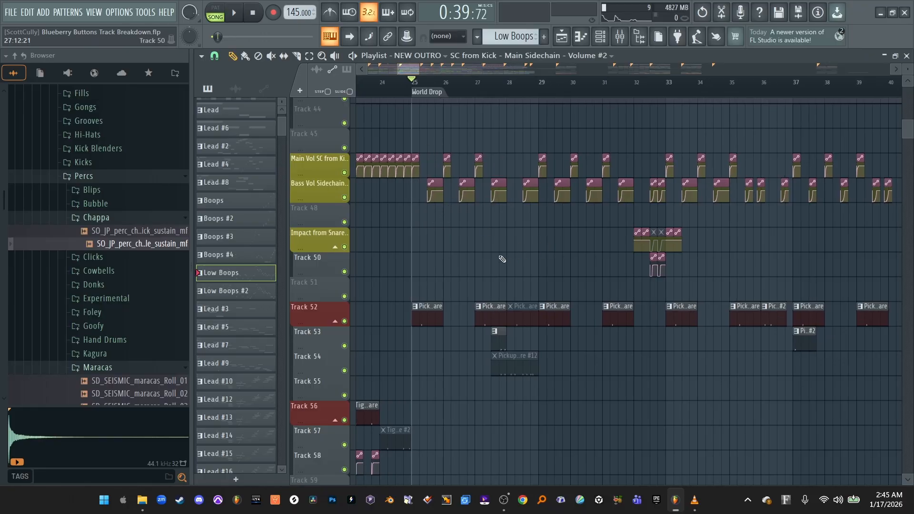
pyautogui.scroll(2, 379, 112)
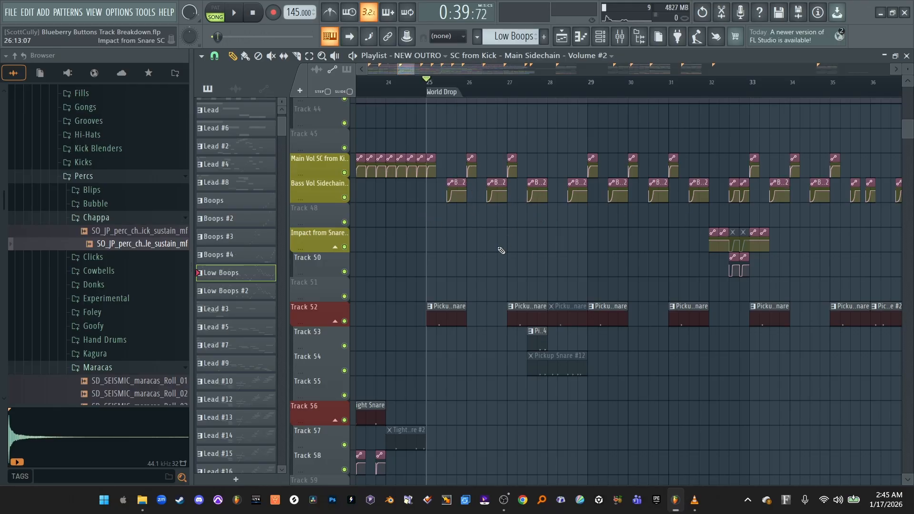
# Listen to the soloed Drone mixer track at the World Drop
pyautogui.scroll(-20, 522, 200)
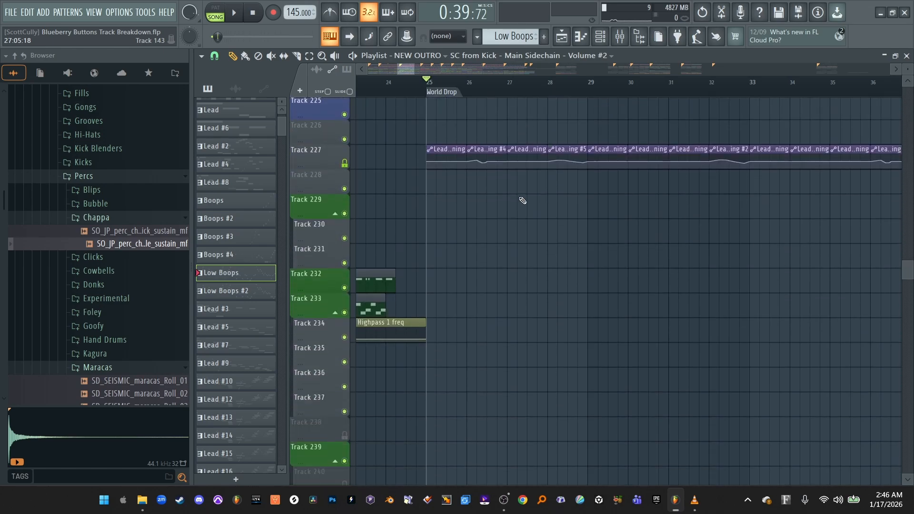
pyautogui.scroll(-12, 522, 200)
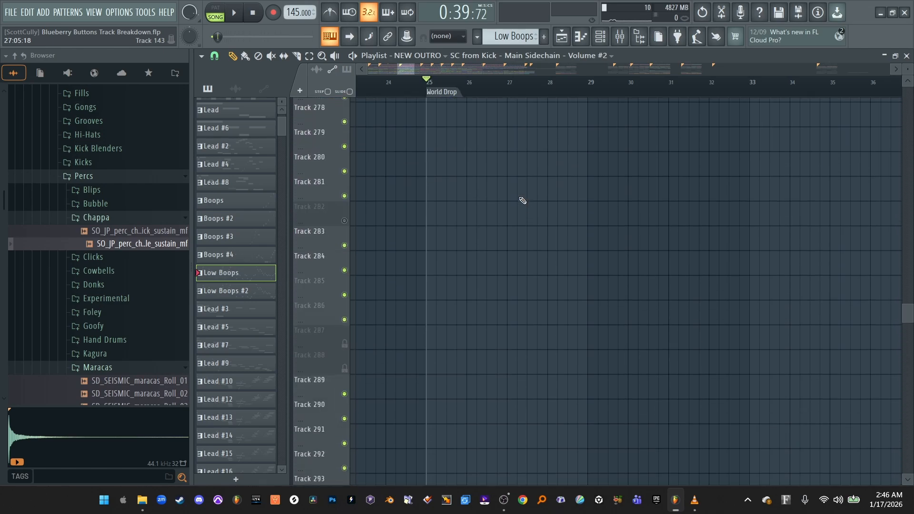
pyautogui.press('F9')
pyautogui.press('space')
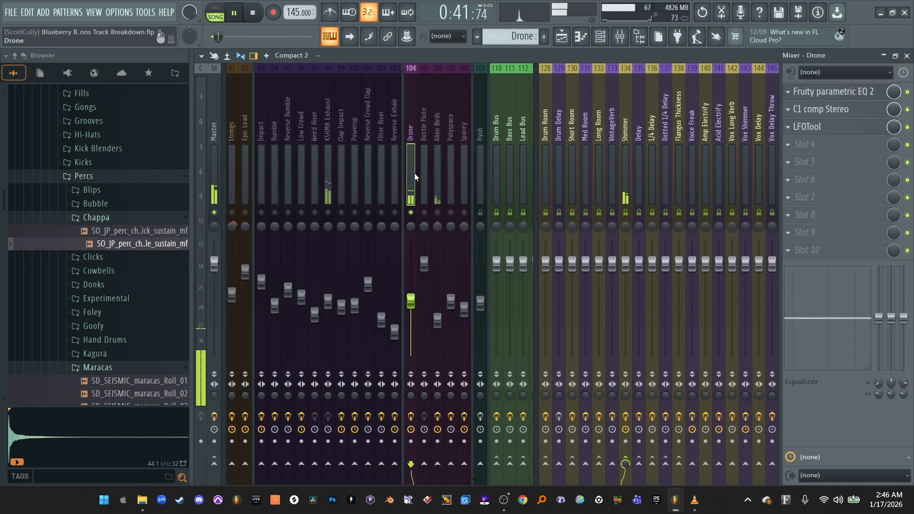
pyautogui.press('space')
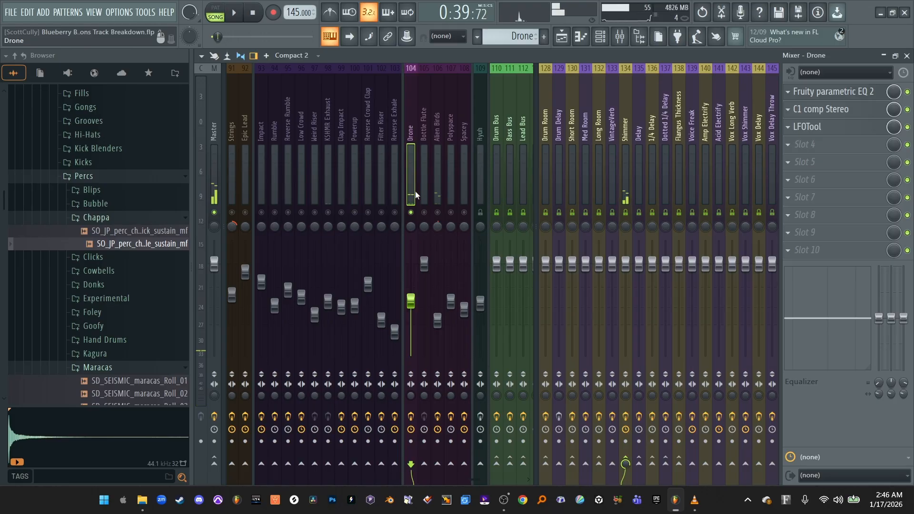
# Examine the soloed Drone's frequency spectrum in SPAN on the Master track during playback
pyautogui.click(212, 133)
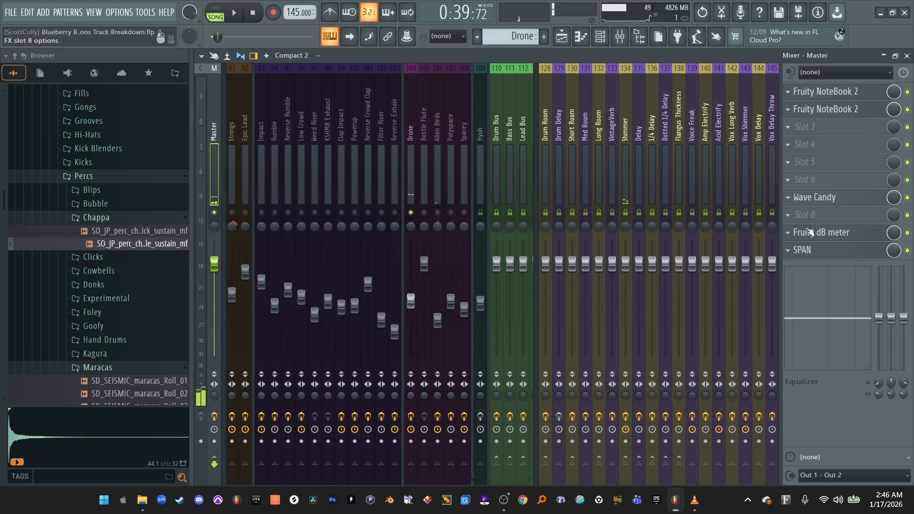
pyautogui.click(804, 250)
pyautogui.moveTo(432, 248); pyautogui.dragTo(454, 83)
pyautogui.press('space')
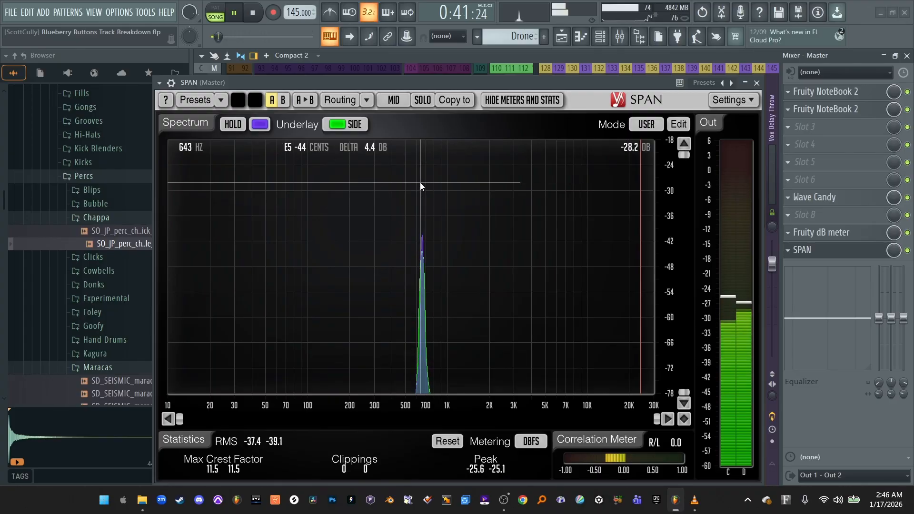
pyautogui.press('space')
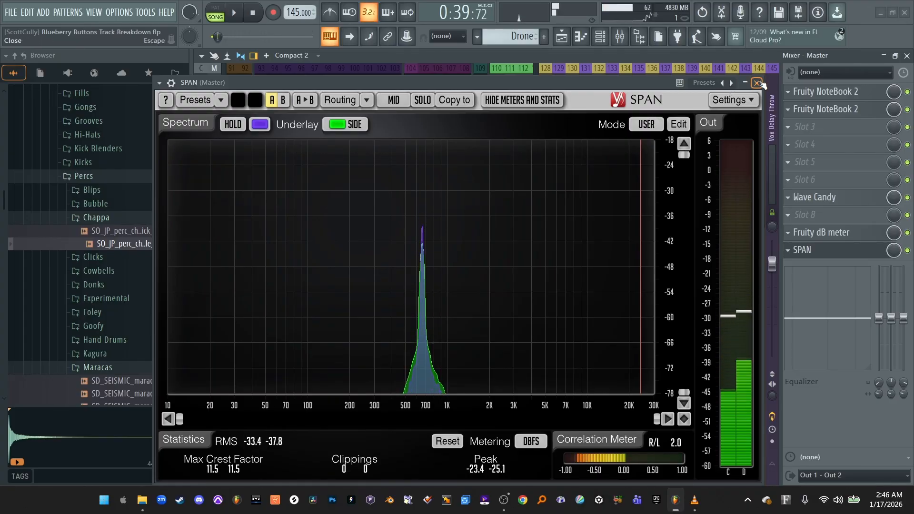
pyautogui.click(756, 82)
pyautogui.click(416, 162)
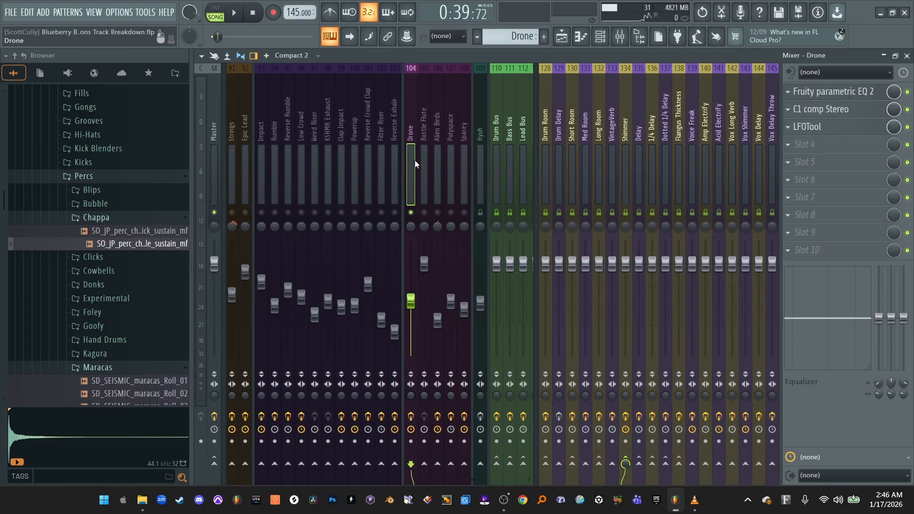
# Examine the full World Drop mix in the Master's SPAN with spectrum hold enabled during playback
pyautogui.click(215, 140)
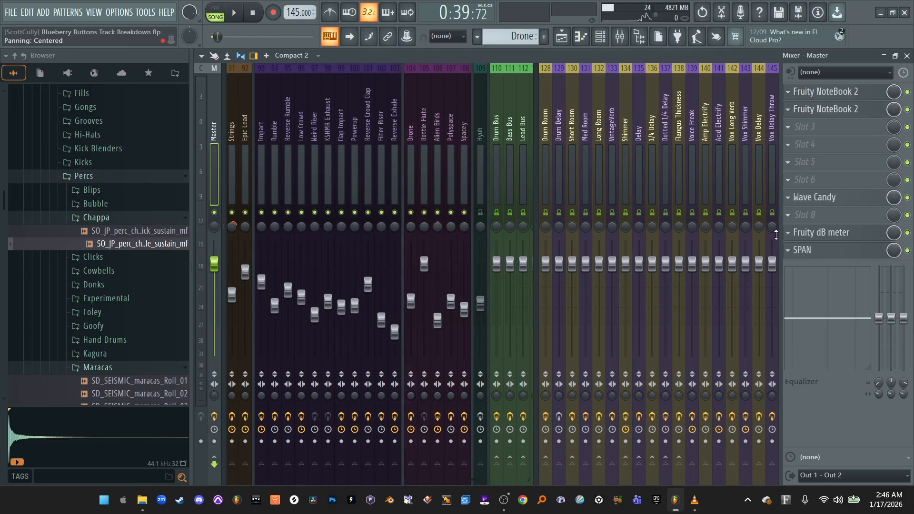
pyautogui.click(802, 250)
pyautogui.press('space')
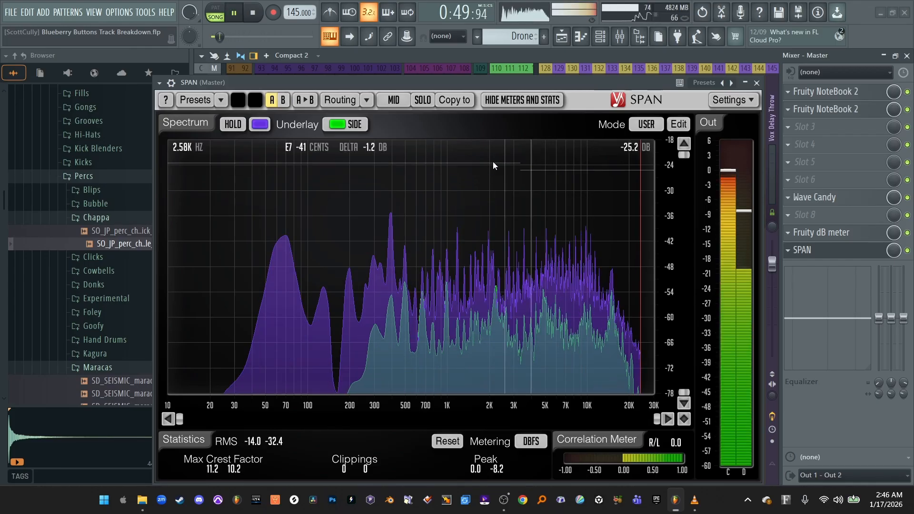
pyautogui.click(232, 125)
pyautogui.press('space')
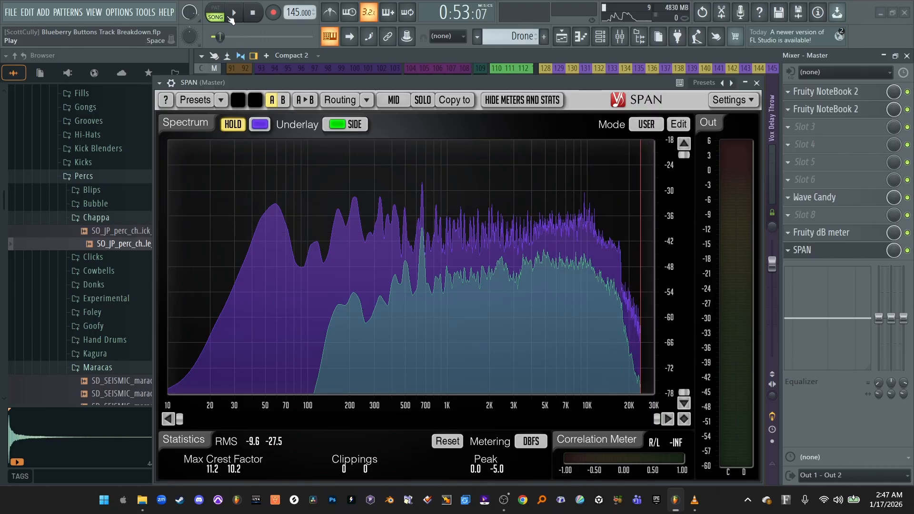
pyautogui.click(233, 124)
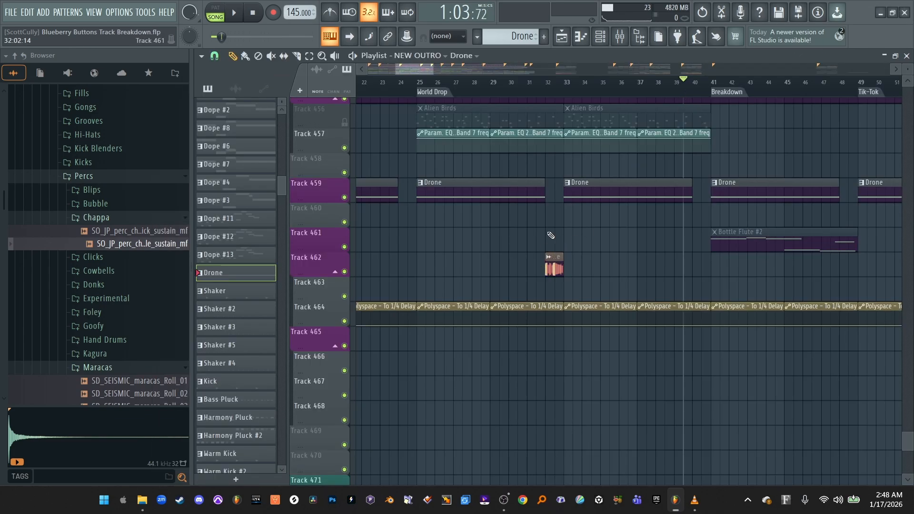
# Locate the Polyspace clip at bar 32 and listen to the soloed Polyspace mixer track from just before it
pyautogui.keyDown('ctrl'); pyautogui.scroll(5, 550, 235); pyautogui.keyUp('ctrl')
pyautogui.click(548, 84)
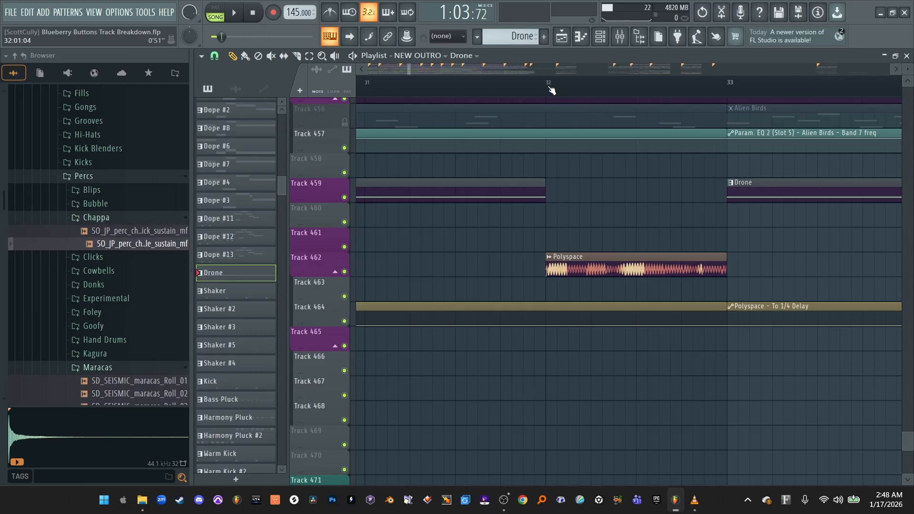
pyautogui.click(629, 37)
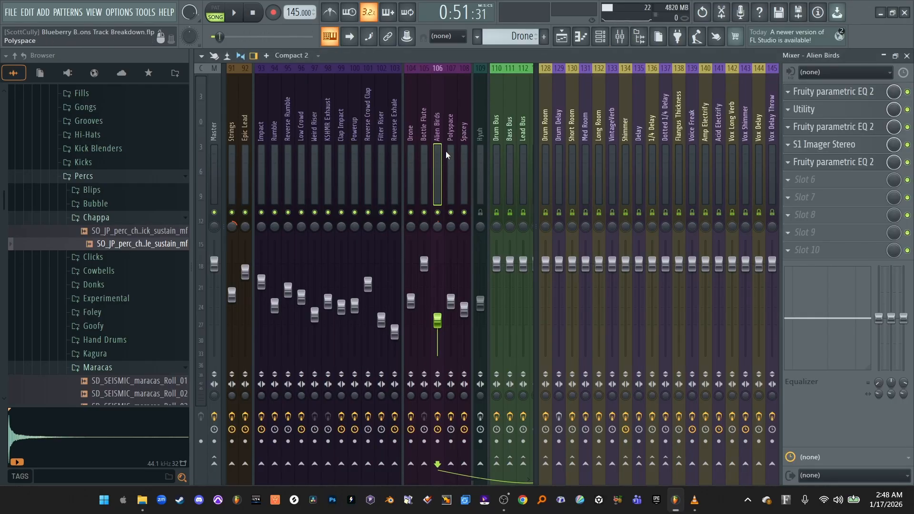
pyautogui.click(450, 181)
pyautogui.rightClick(450, 212)
pyautogui.press('space')
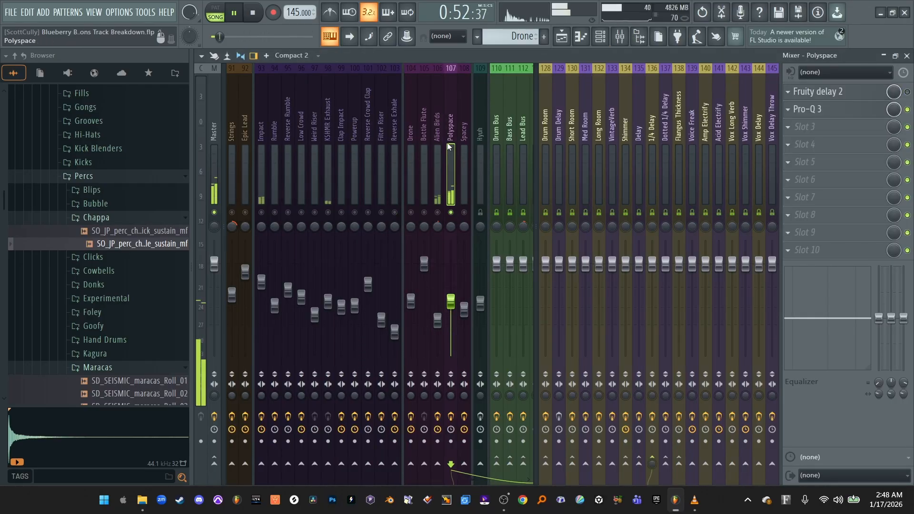
pyautogui.press('space')
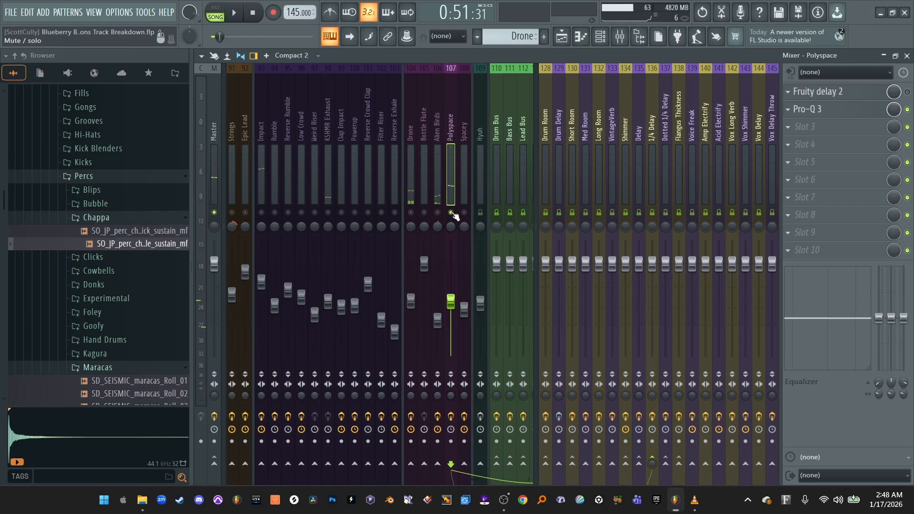
# Solo the Alien Birds mixer track, listen to it just before bar 32, and unsolo it
pyautogui.click(411, 165)
pyautogui.click(433, 193)
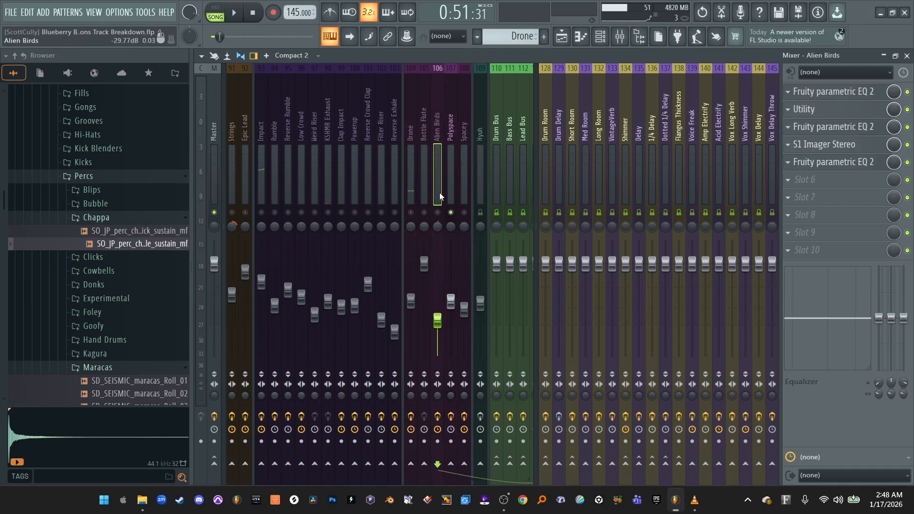
pyautogui.rightClick(437, 212)
pyautogui.press('space')
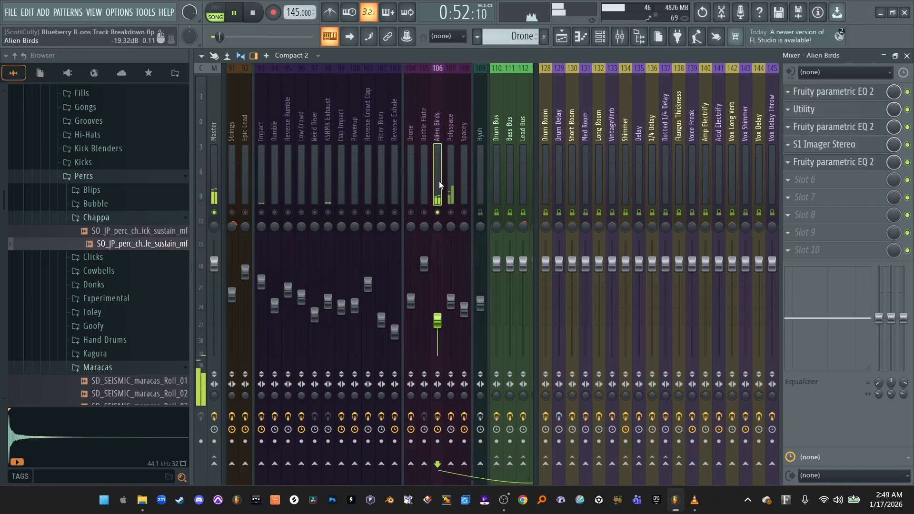
pyautogui.press('space')
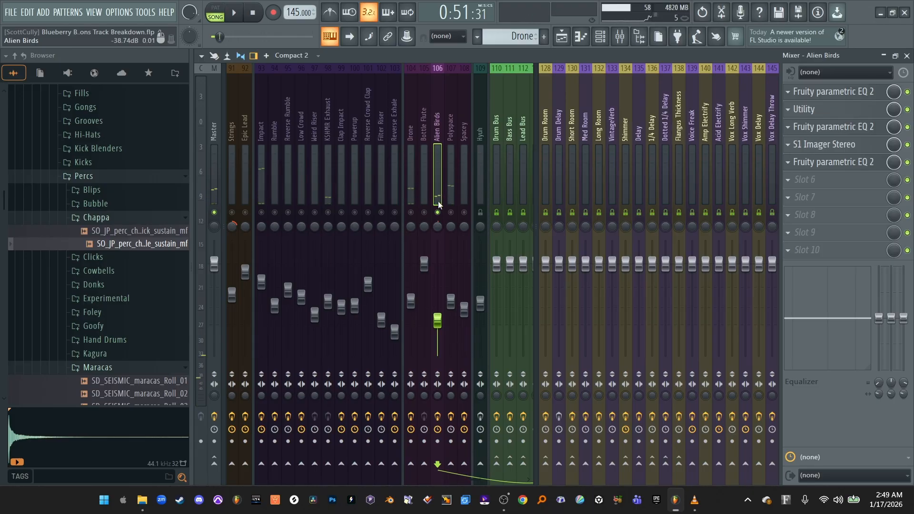
pyautogui.rightClick(438, 212)
# Solo the Impact mixer track, listen to it around bar 32, restore the full mix, and select the Master
pyautogui.click(261, 183)
pyautogui.rightClick(262, 212)
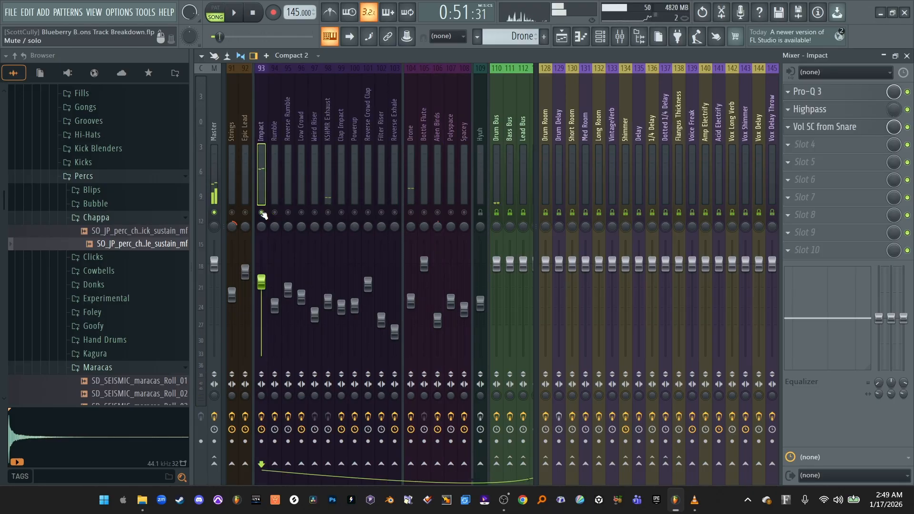
pyautogui.press('space')
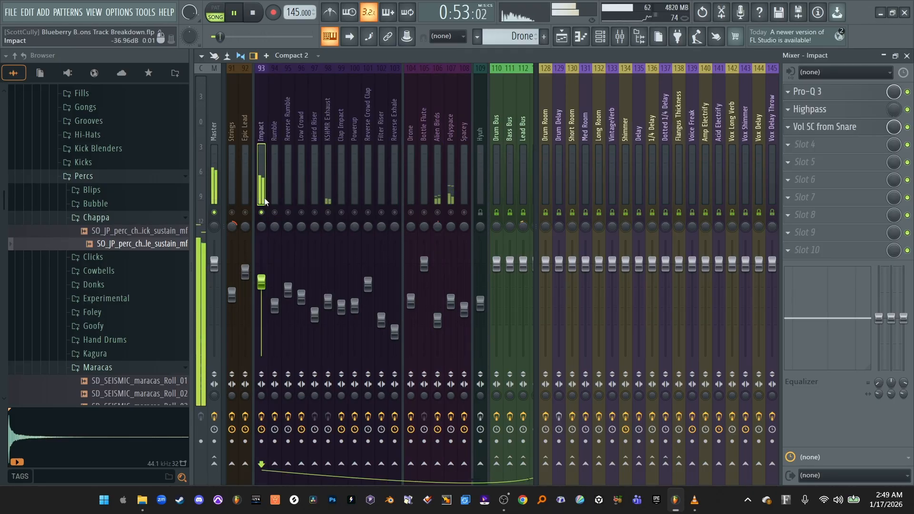
pyautogui.press('space')
pyautogui.rightClick(262, 212)
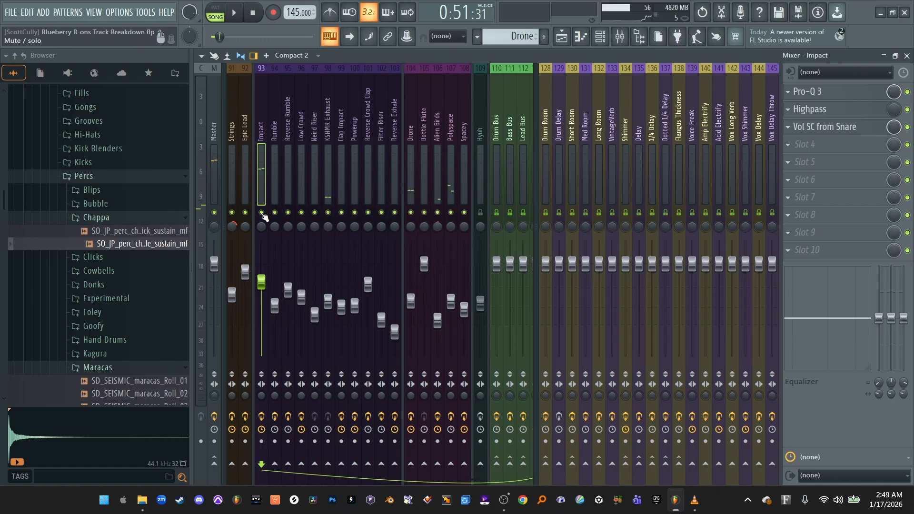
pyautogui.click(209, 151)
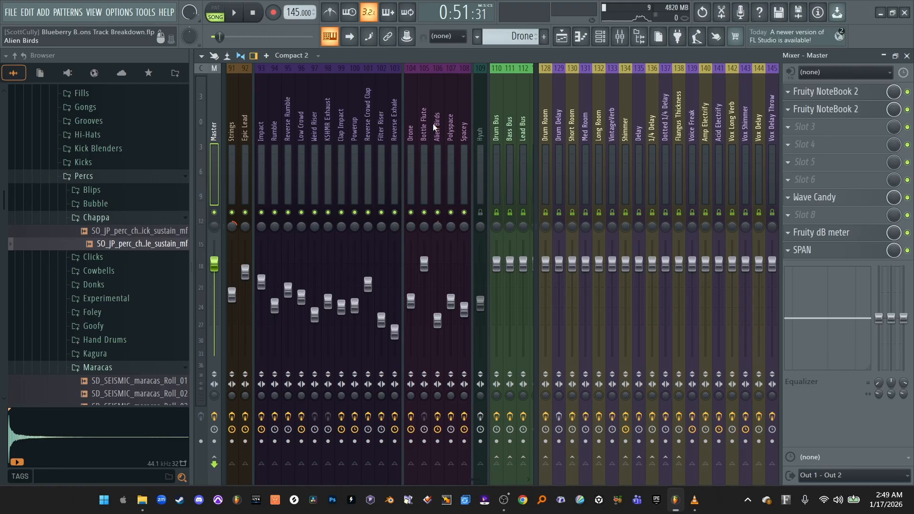
# Play the full mix in the playlist from bar 37 into the Breakdown section
pyautogui.press('F5')
pyautogui.press('space')
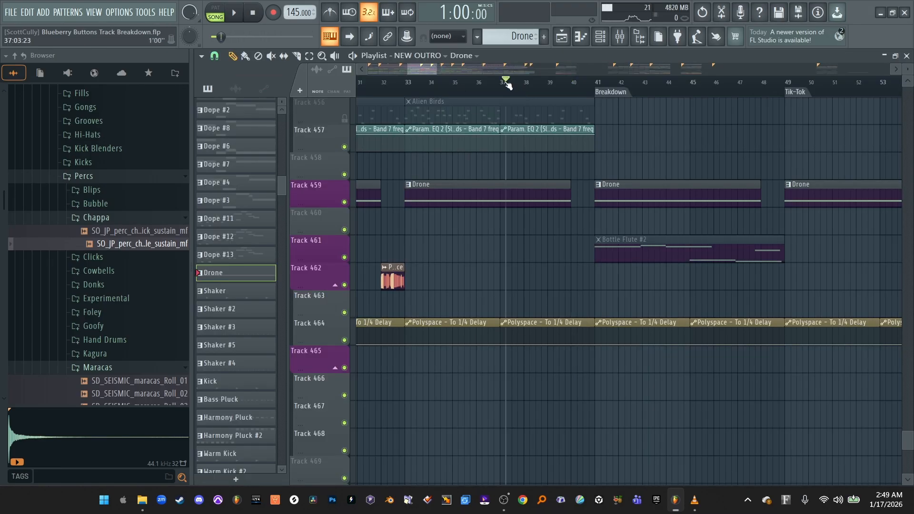
pyautogui.press('space')
pyautogui.moveTo(437, 67); pyautogui.dragTo(456, 67)
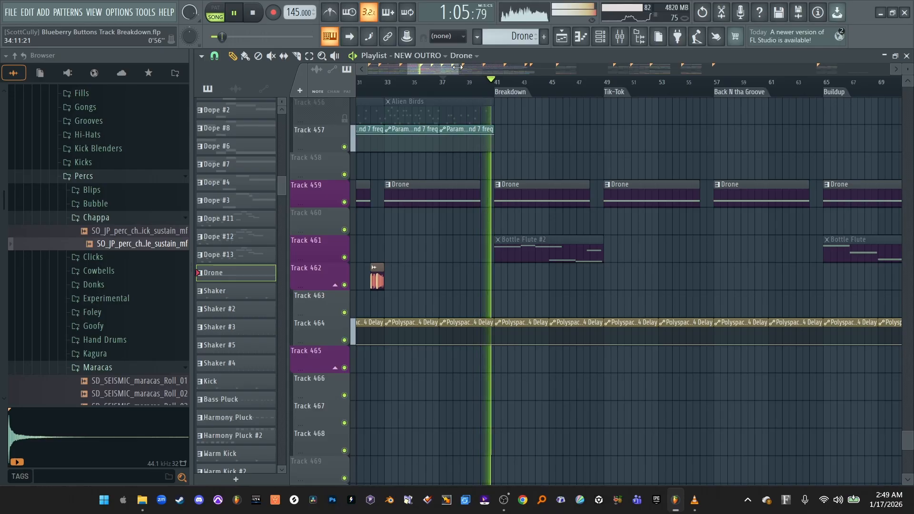
pyautogui.moveTo(457, 67); pyautogui.dragTo(466, 67)
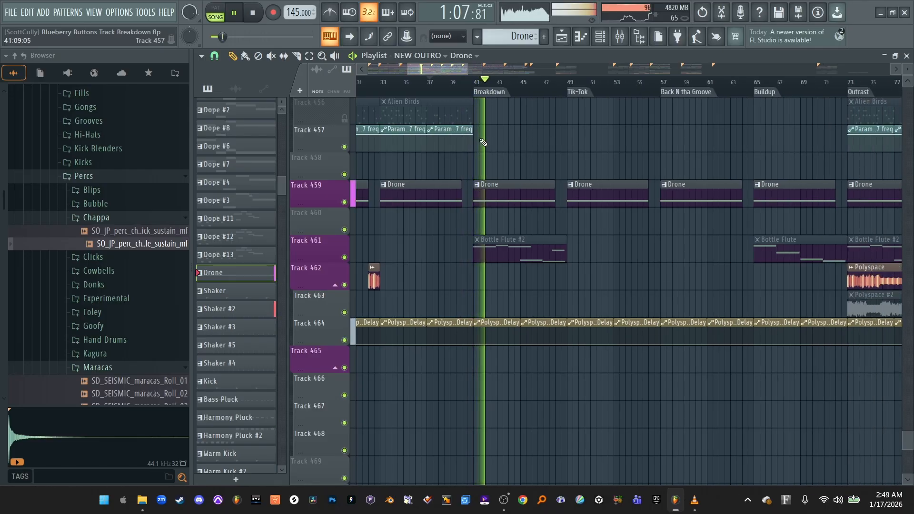
# Examine the Breakdown and Tik-Tok playlist clips from the Drone tracks to the Lead patterns and their panning automation during playback
pyautogui.scroll(2, 483, 142)
pyautogui.scroll(8, 483, 143)
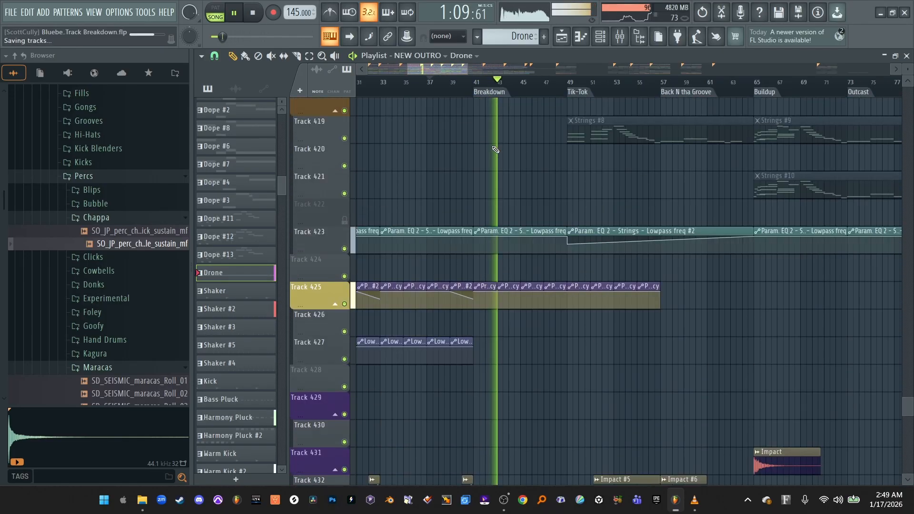
pyautogui.scroll(5, 495, 149)
pyautogui.scroll(4, 500, 146)
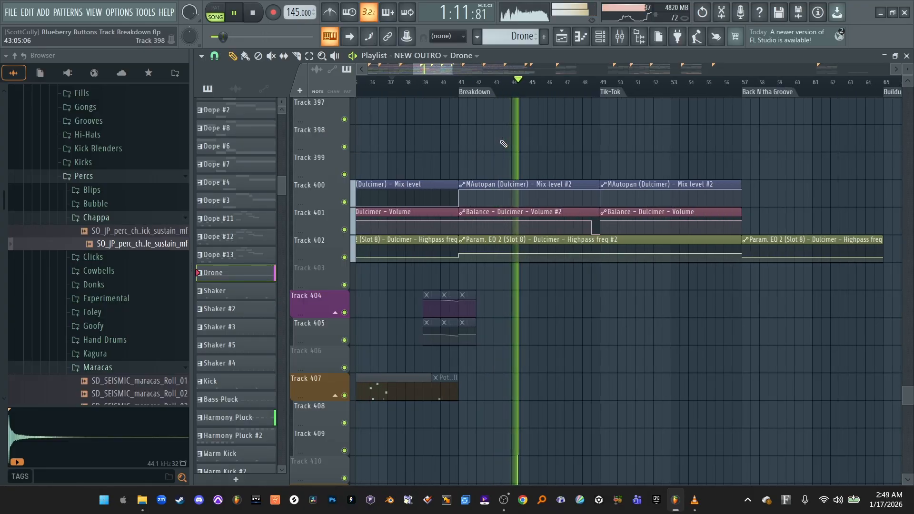
pyautogui.scroll(7, 503, 144)
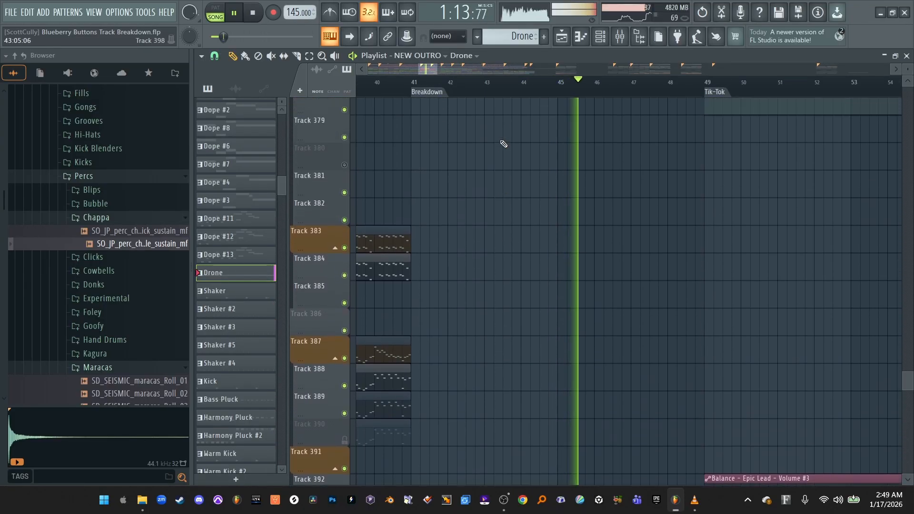
pyautogui.scroll(15, 503, 144)
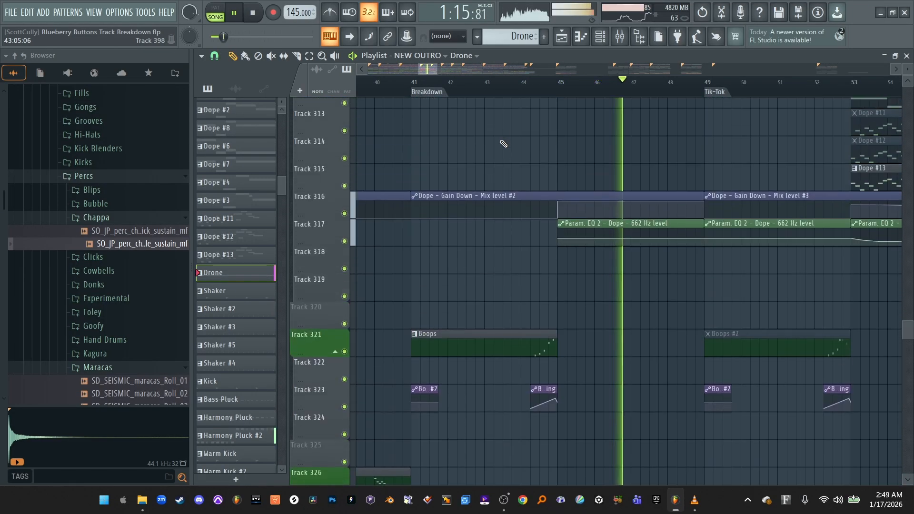
pyautogui.scroll(2, 503, 143)
pyautogui.scroll(-5, 503, 144)
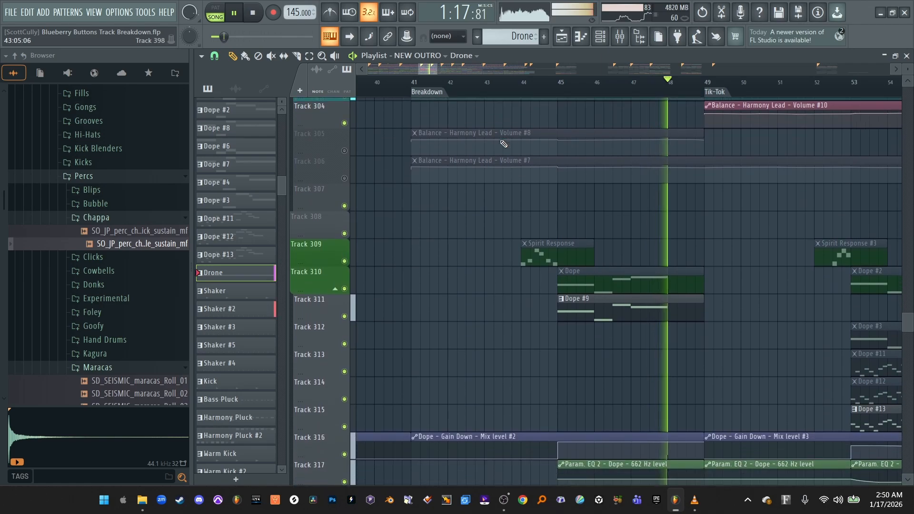
pyautogui.scroll(5, 503, 144)
pyautogui.scroll(10, 503, 144)
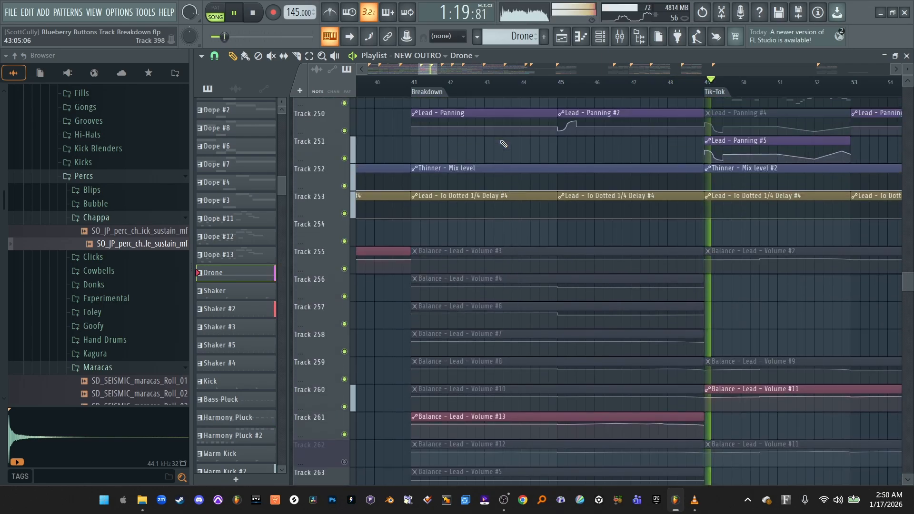
pyautogui.scroll(2, 503, 144)
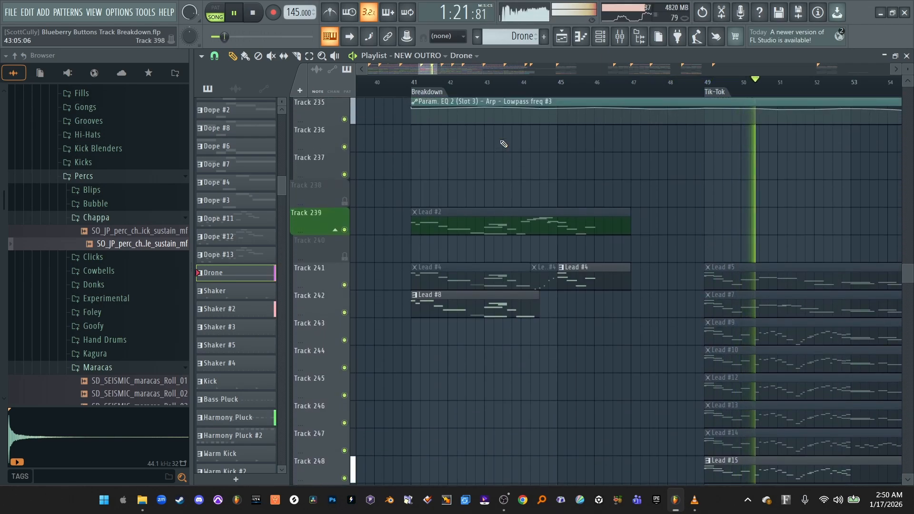
pyautogui.scroll(-3, 503, 144)
pyautogui.scroll(2, 582, 154)
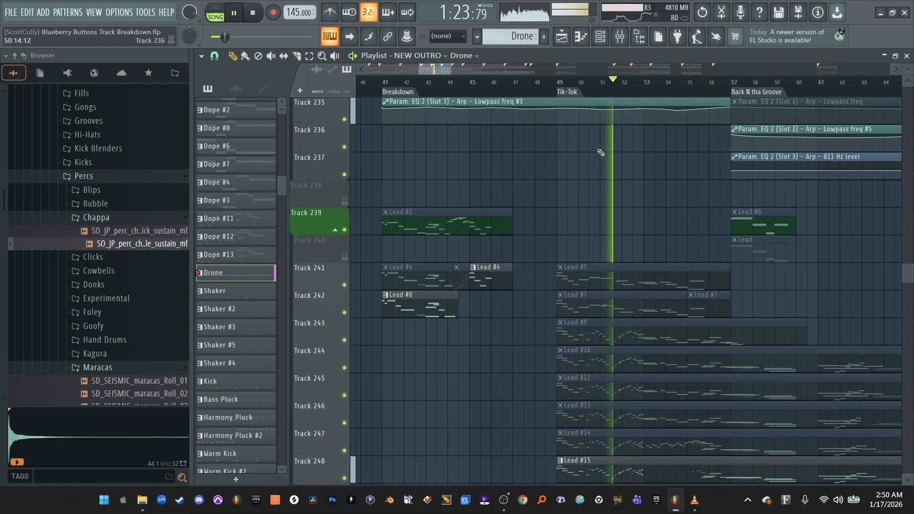
pyautogui.scroll(-1, 590, 153)
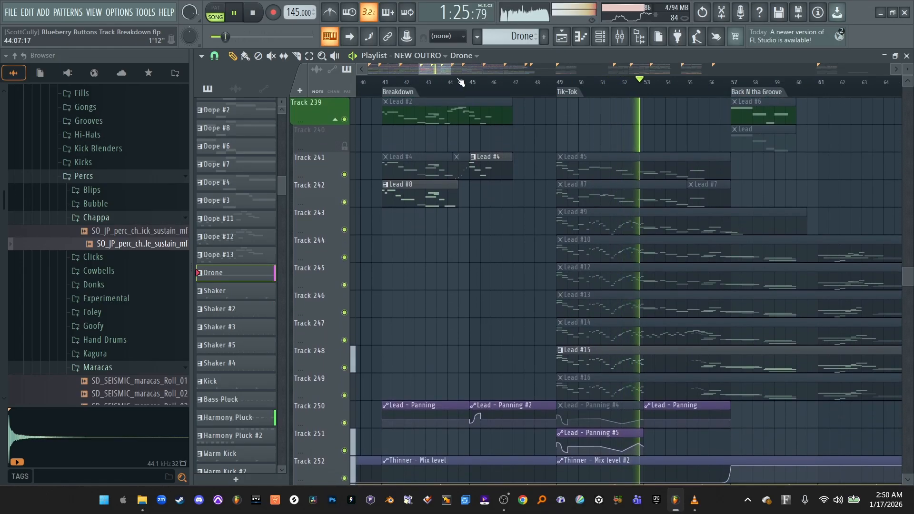
# Stop playback and examine the notes of the stacked Lead patterns from the Tik-Tok section into Back N tha Groove
pyautogui.moveTo(451, 70); pyautogui.dragTo(463, 71)
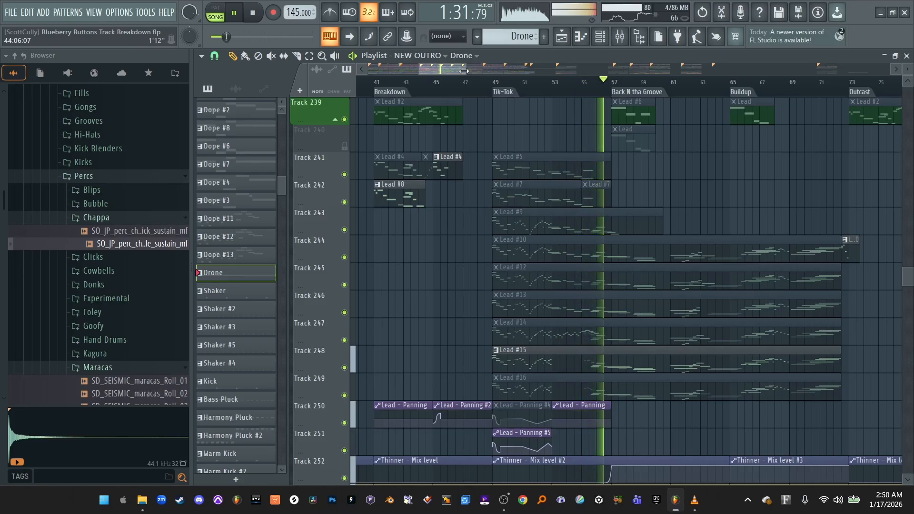
pyautogui.press('space')
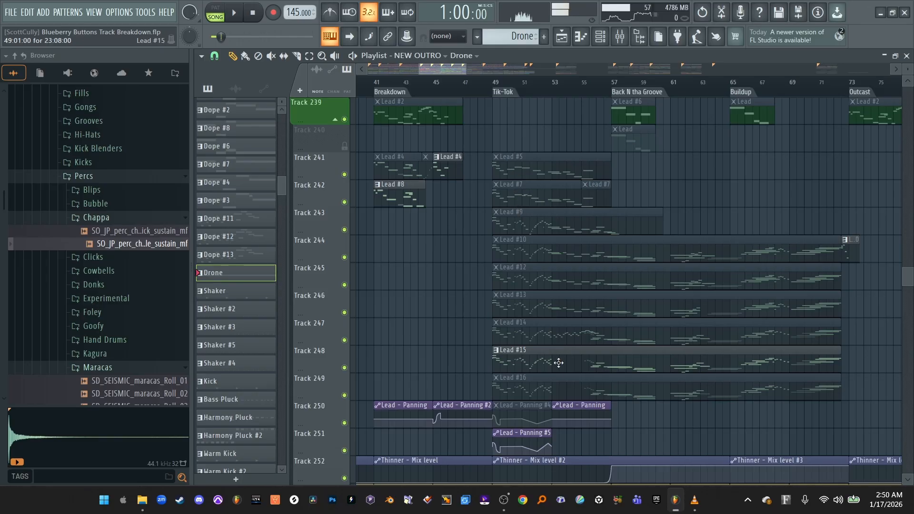
pyautogui.scroll(5, 524, 312)
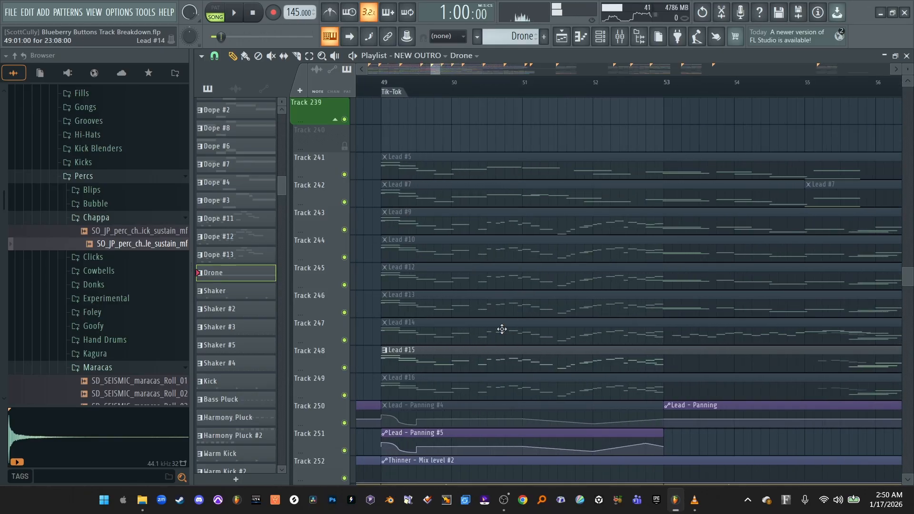
pyautogui.scroll(5, 502, 329)
pyautogui.scroll(-5, 492, 334)
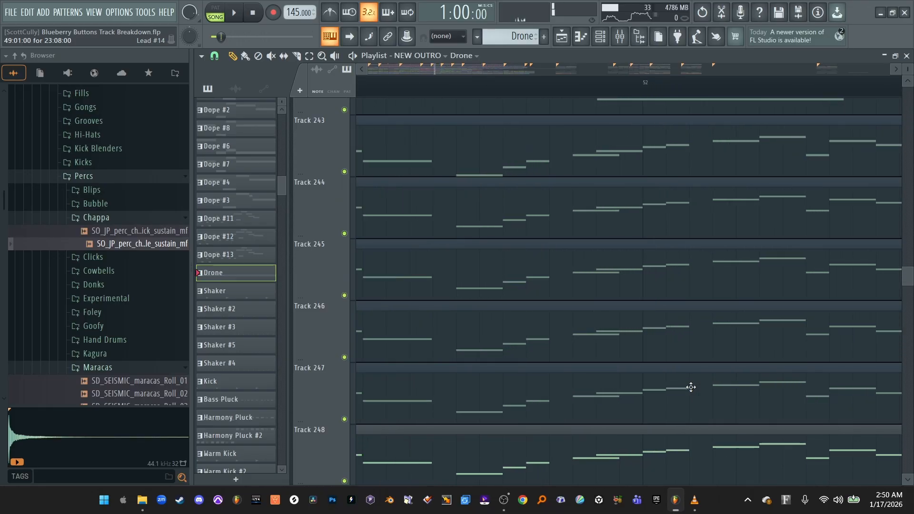
pyautogui.scroll(-1, 565, 369)
pyautogui.scroll(-2, 530, 342)
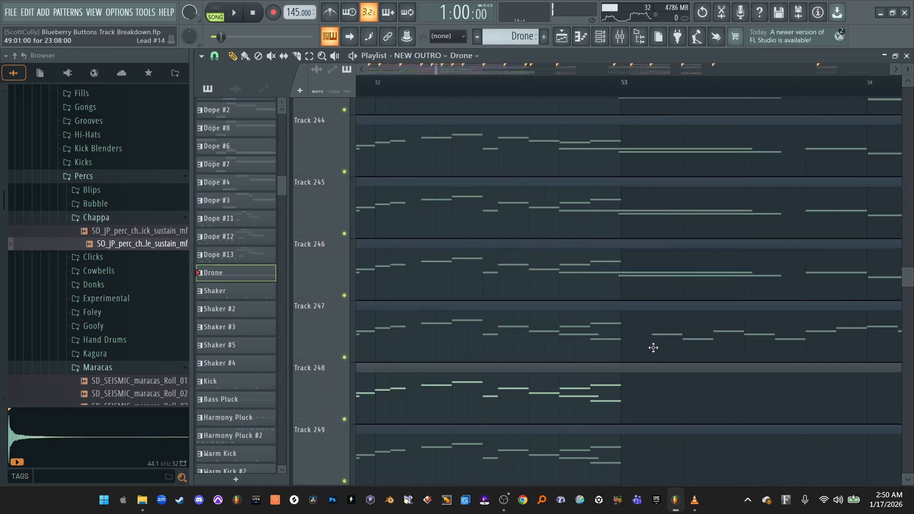
pyautogui.scroll(-3, 495, 352)
pyautogui.scroll(4, 675, 378)
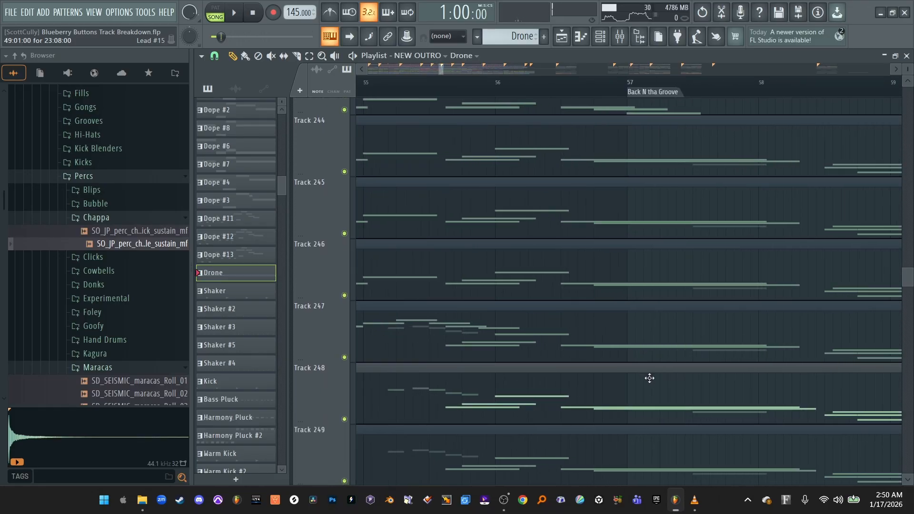
pyautogui.scroll(-1, 509, 350)
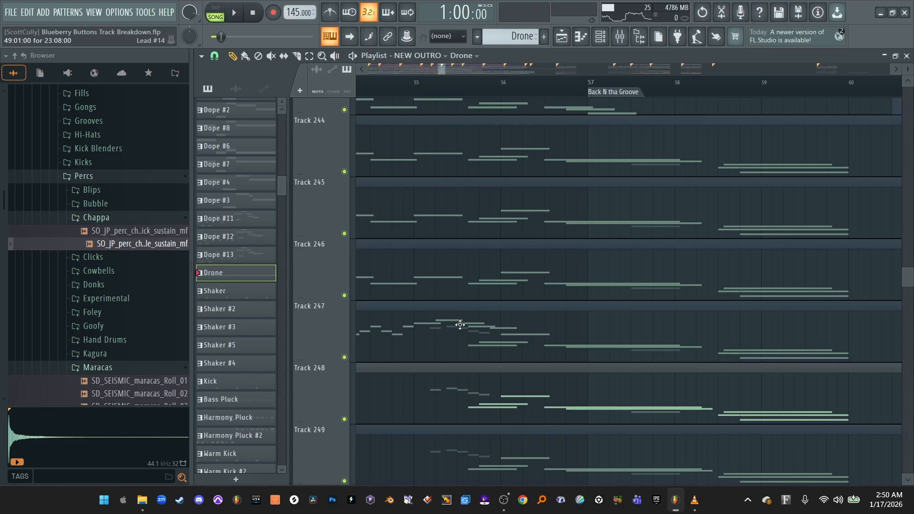
pyautogui.scroll(-3, 509, 337)
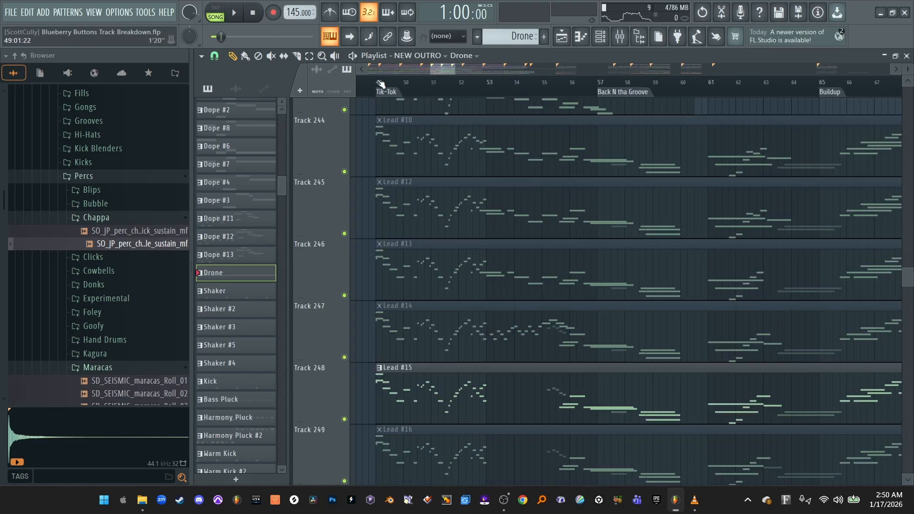
# Set the playhead to the Tik-Tok start at bar 49 and recolor playlist Track 248 to Chocolate Brown #642C2B
pyautogui.click(381, 84)
pyautogui.rightClick(317, 378)
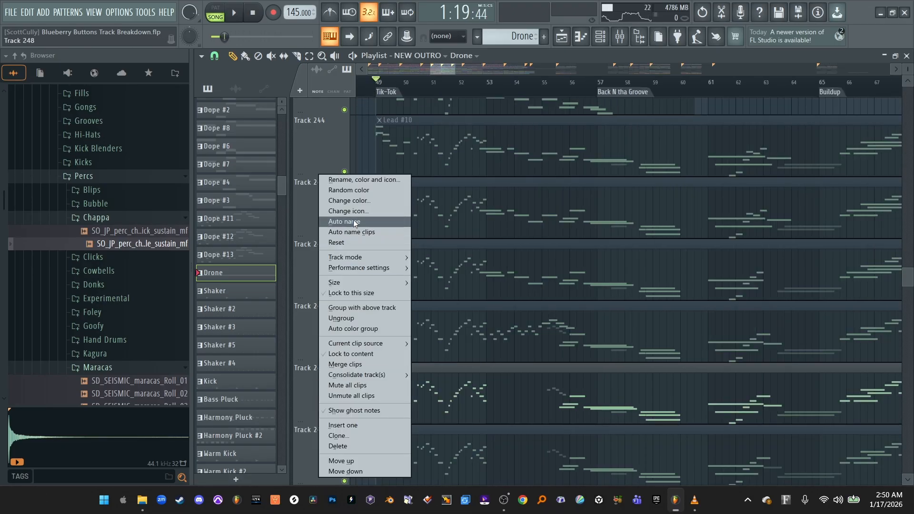
pyautogui.click(349, 200)
pyautogui.click(395, 360)
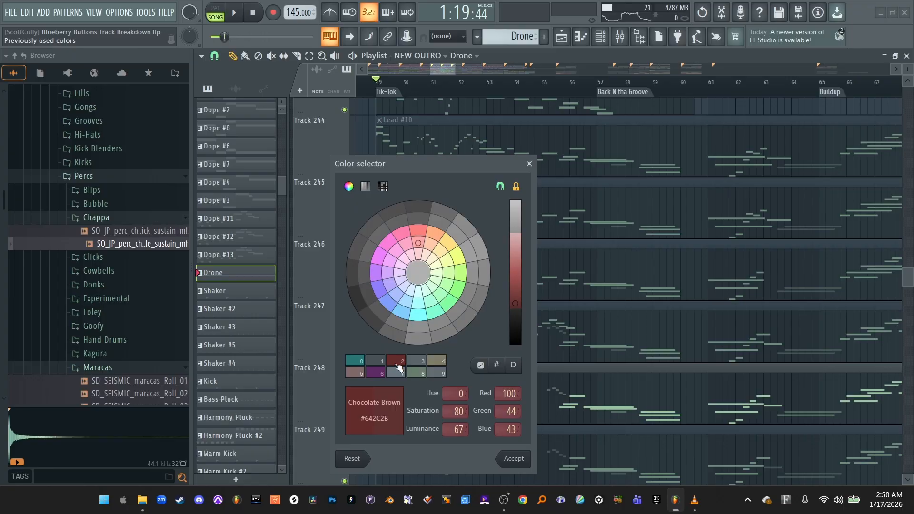
pyautogui.click(513, 459)
# Mute Track 248, unmute the Lead #13 clip, listen to it from bar 49, and restore the Lead #15 version
pyautogui.click(344, 419)
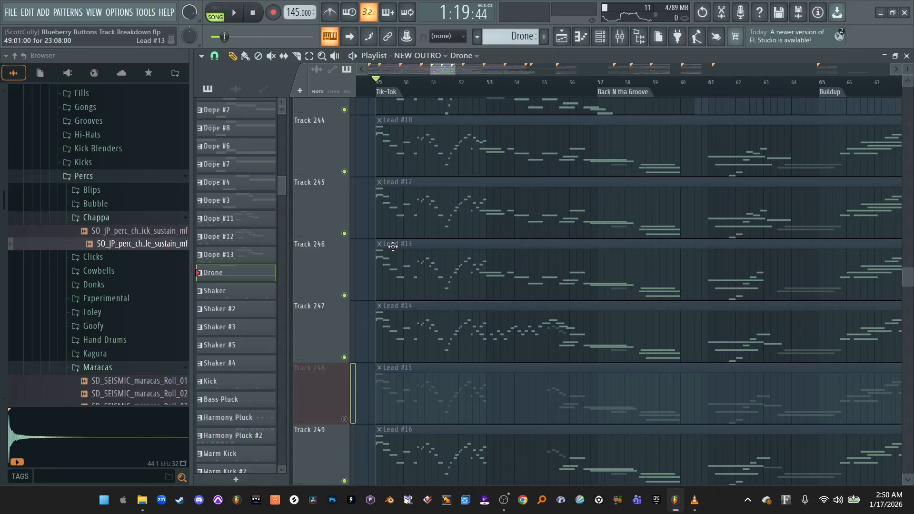
pyautogui.click(393, 247)
pyautogui.press('space')
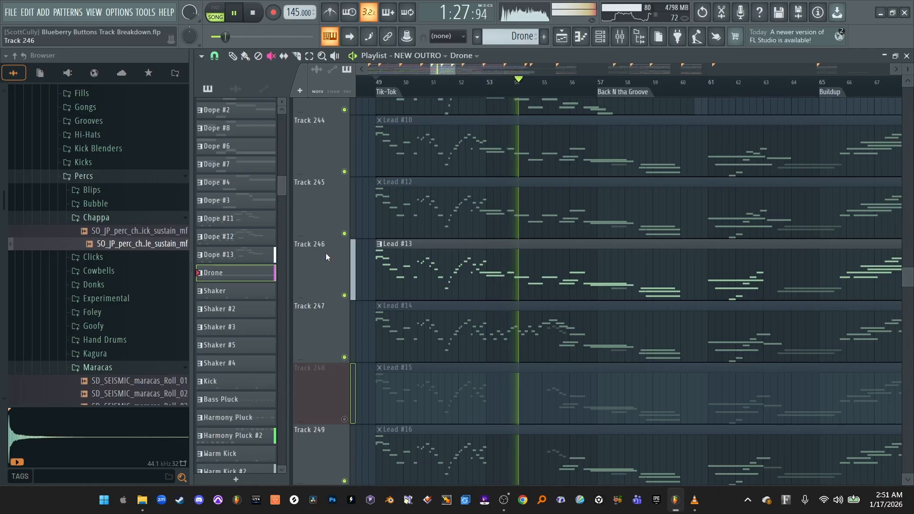
pyautogui.press('space')
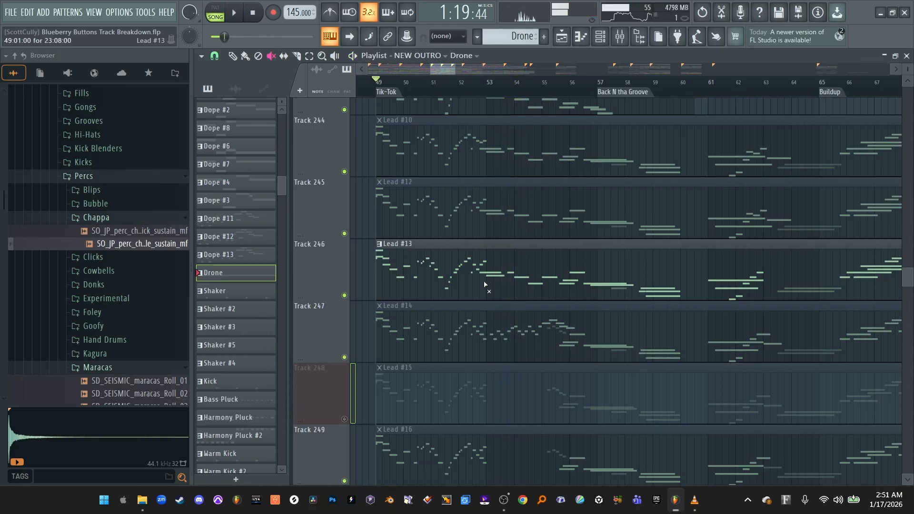
pyautogui.click(345, 420)
# Play the Lead #15 version of the melody from just before bar 53 and pause it
pyautogui.click(488, 83)
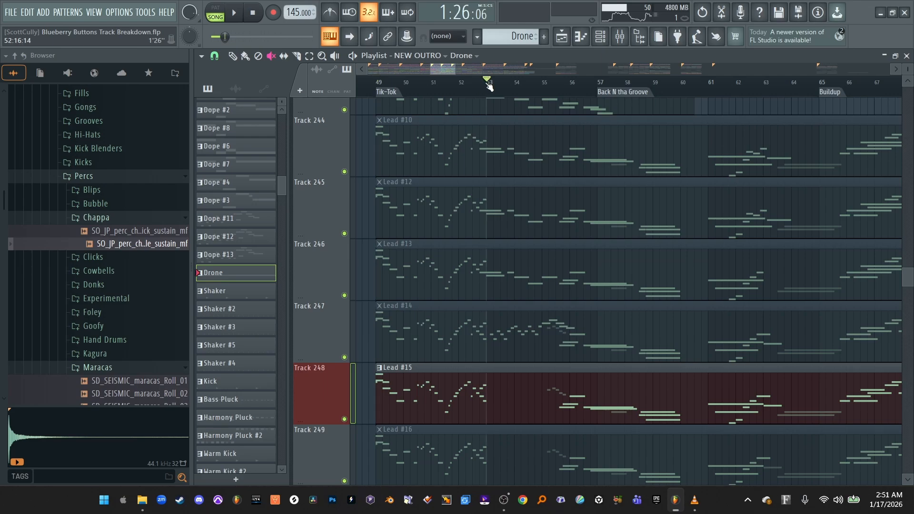
pyautogui.click(232, 56)
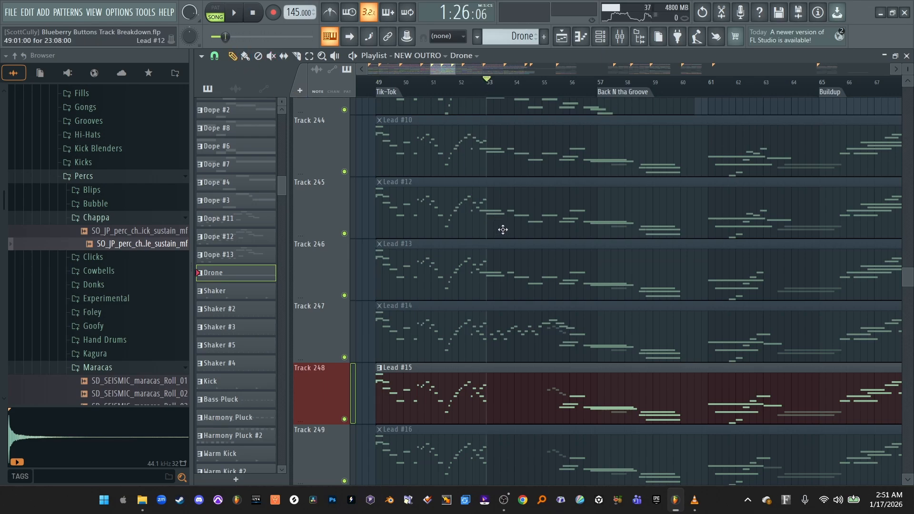
pyautogui.scroll(-3, 550, 243)
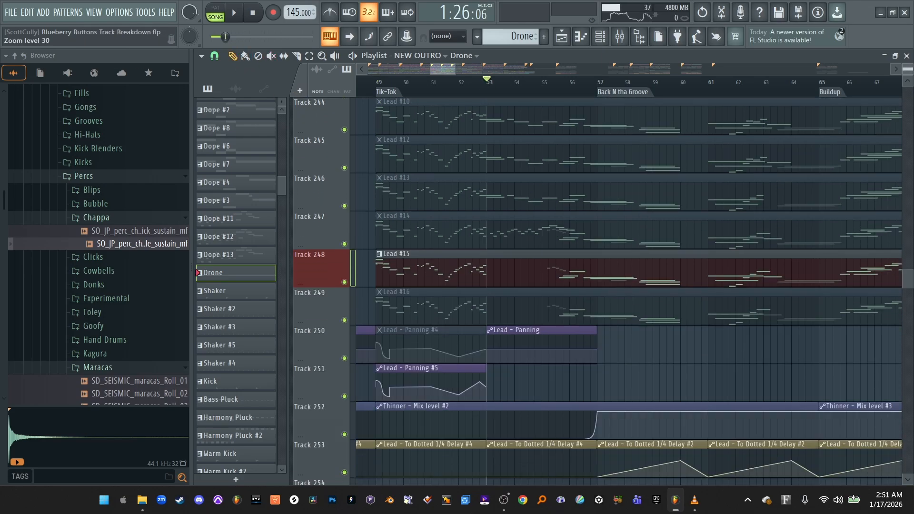
pyautogui.click(234, 13)
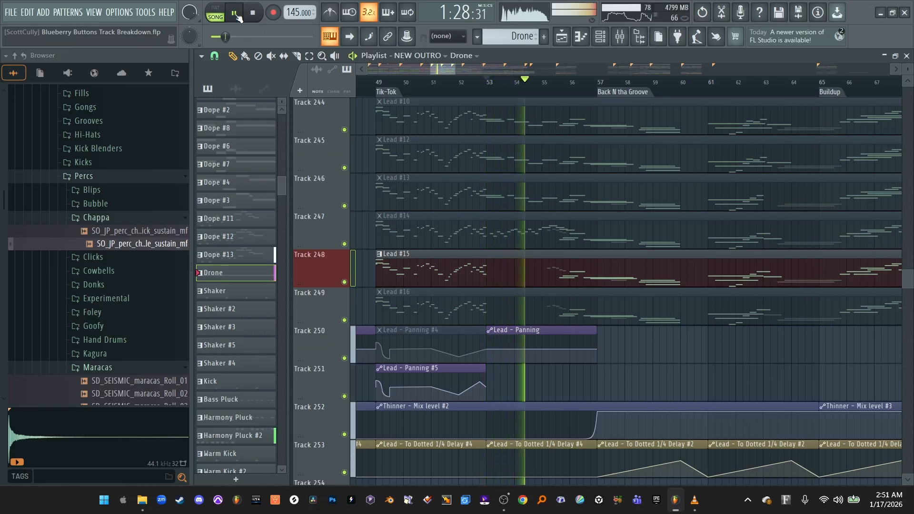
pyautogui.click(238, 17)
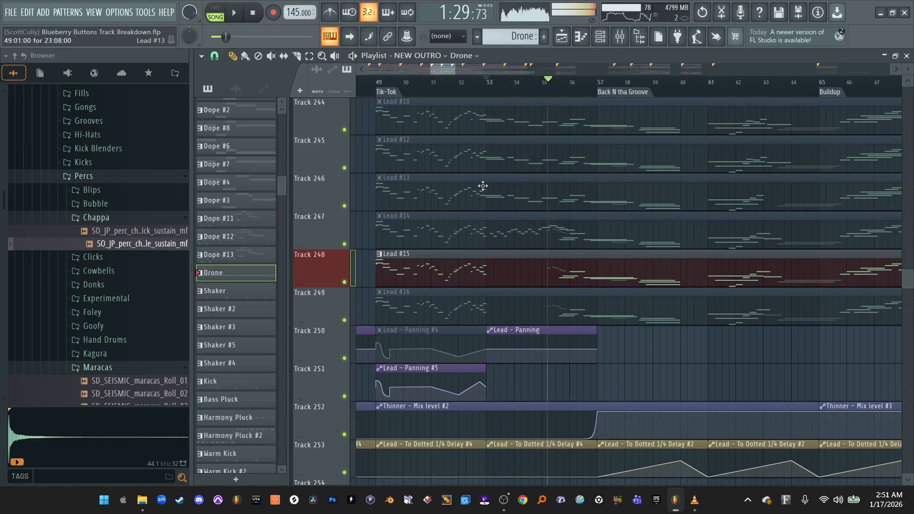
# Return the playhead to bar 49, bring the drum tracks into view, and briefly play the start of the Tik-Tok section
pyautogui.click(370, 81)
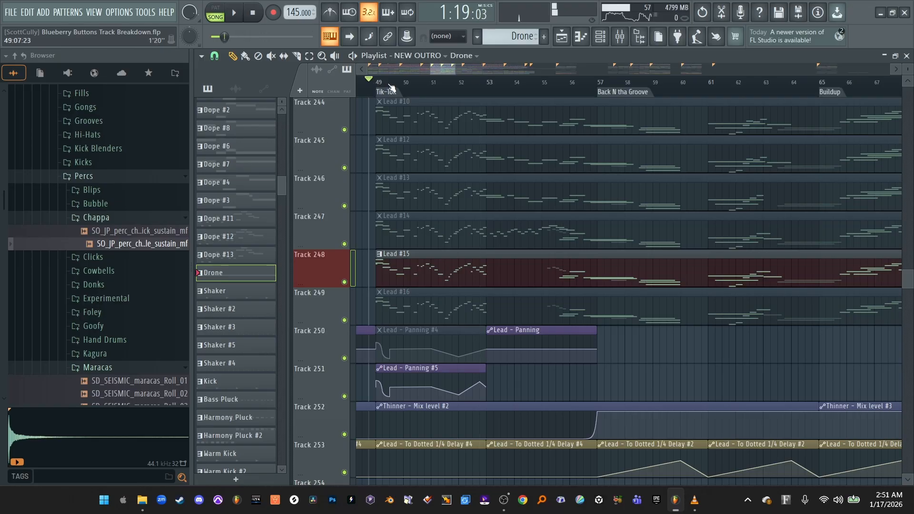
pyautogui.moveTo(450, 71); pyautogui.dragTo(446, 71)
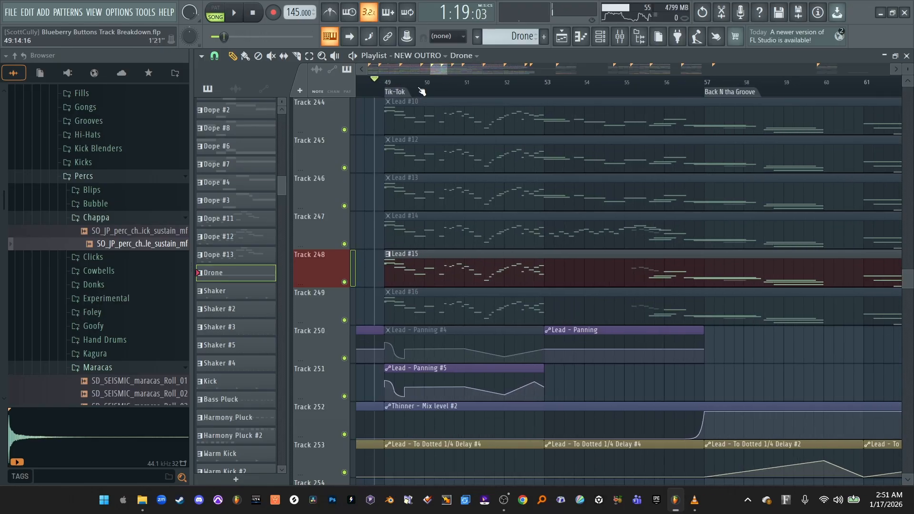
pyautogui.click(386, 82)
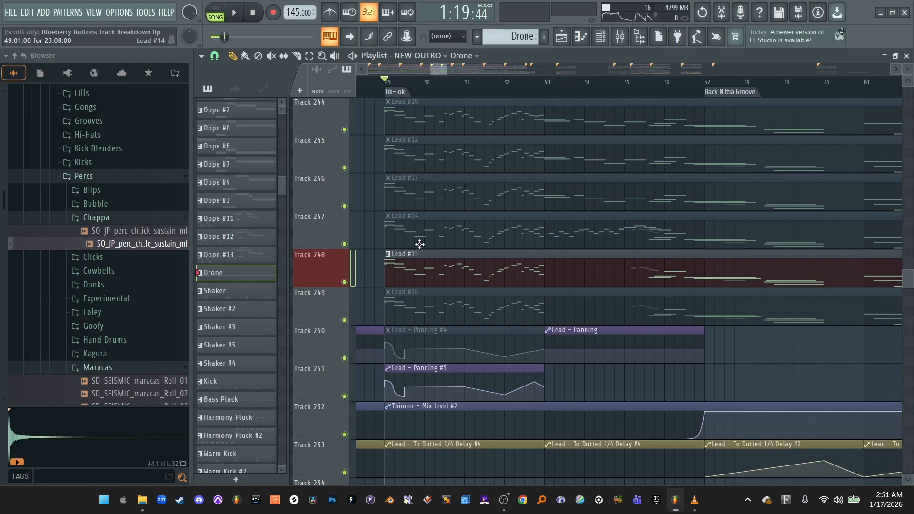
pyautogui.scroll(20, 470, 228)
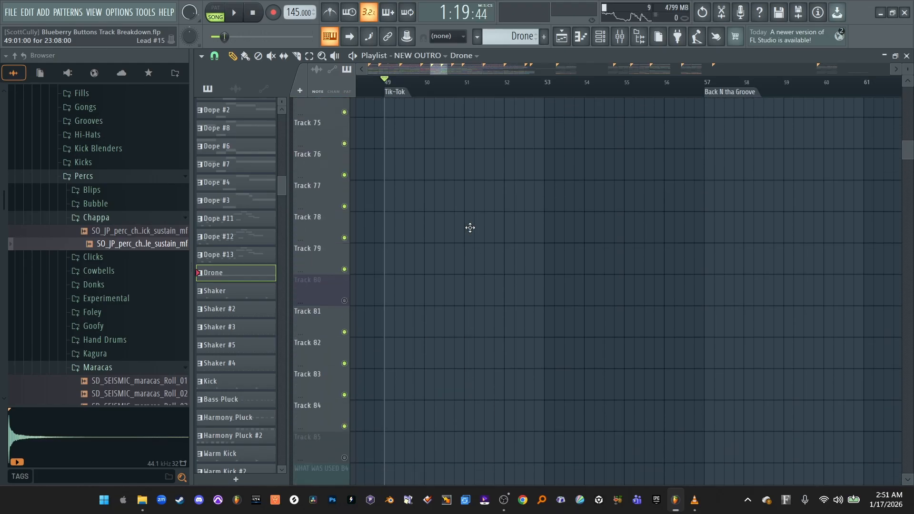
pyautogui.scroll(4, 470, 228)
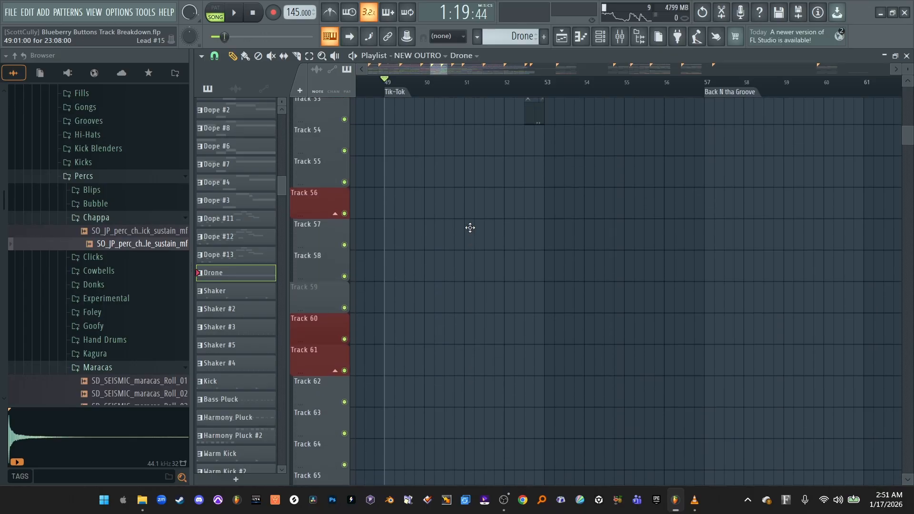
pyautogui.scroll(4, 469, 227)
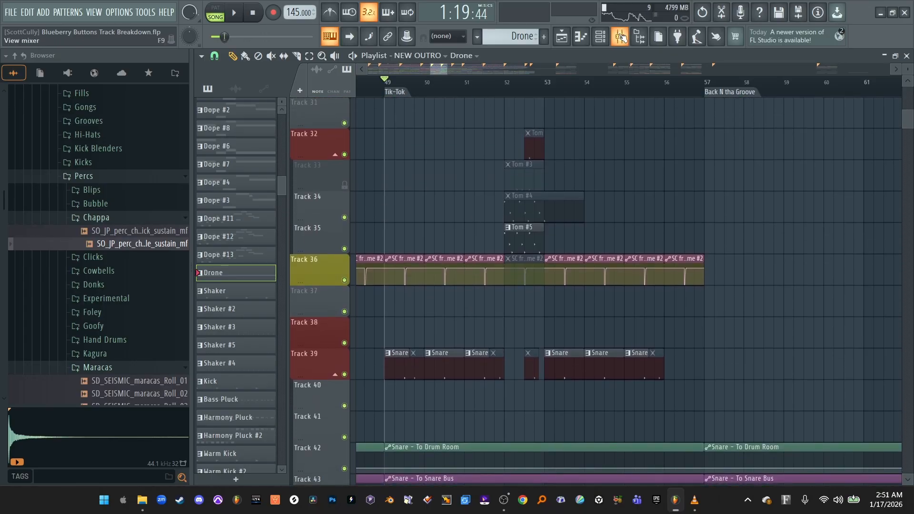
pyautogui.press('space')
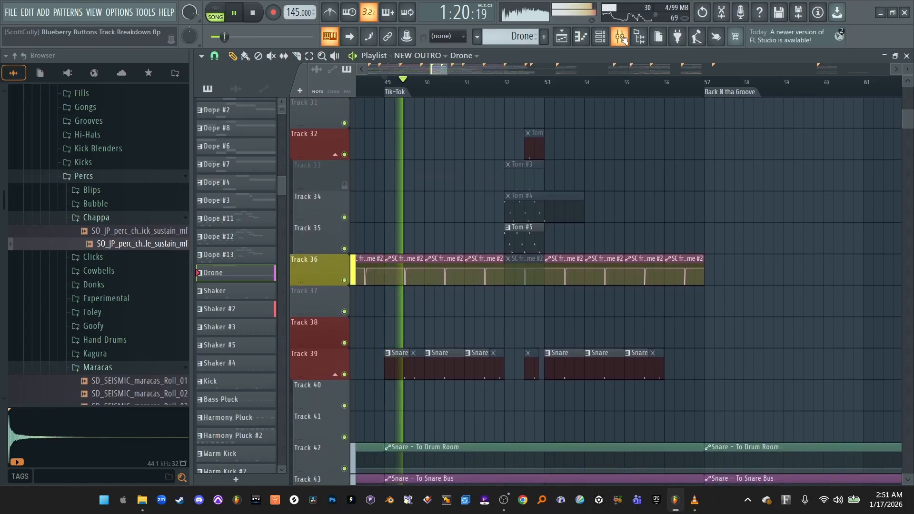
pyautogui.press('space')
# Open the mixer and look through the tracks from the drums and claps to the leads and marimbas
pyautogui.click(620, 36)
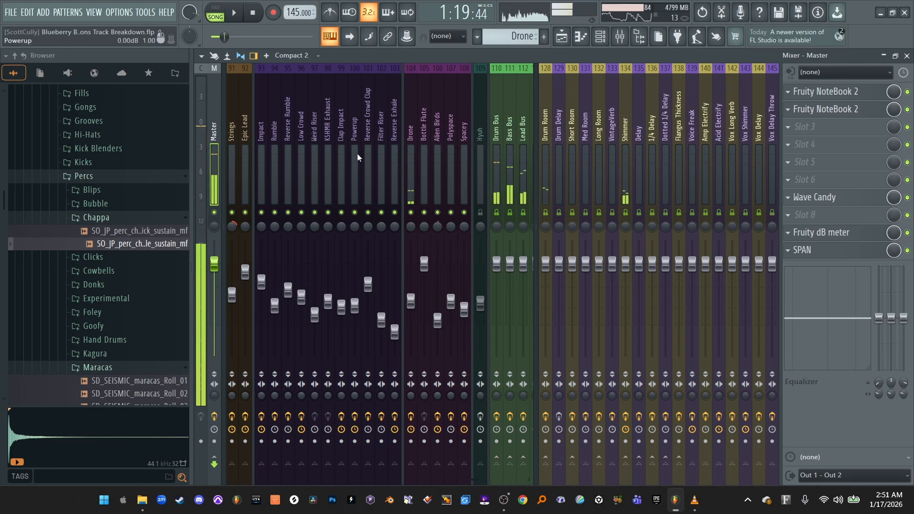
pyautogui.hscroll(-5, 357, 154)
pyautogui.hscroll(3, 357, 154)
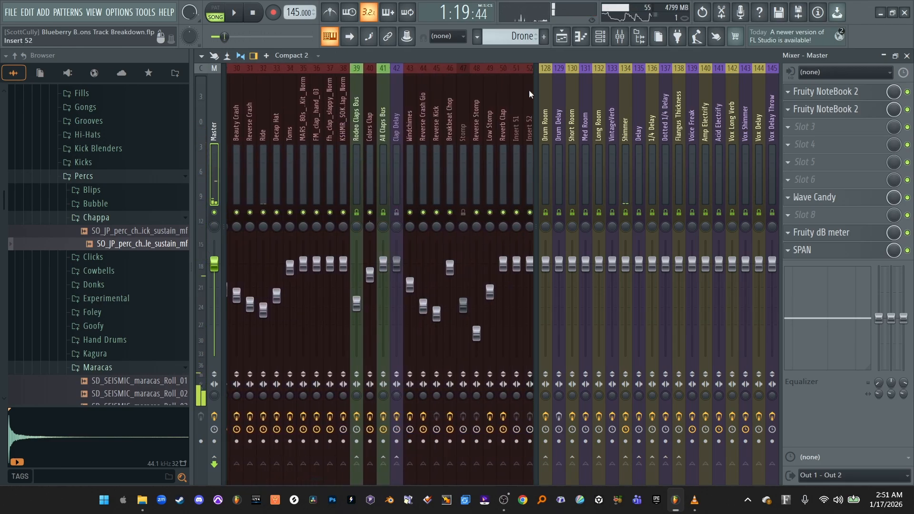
pyautogui.hscroll(10, 416, 142)
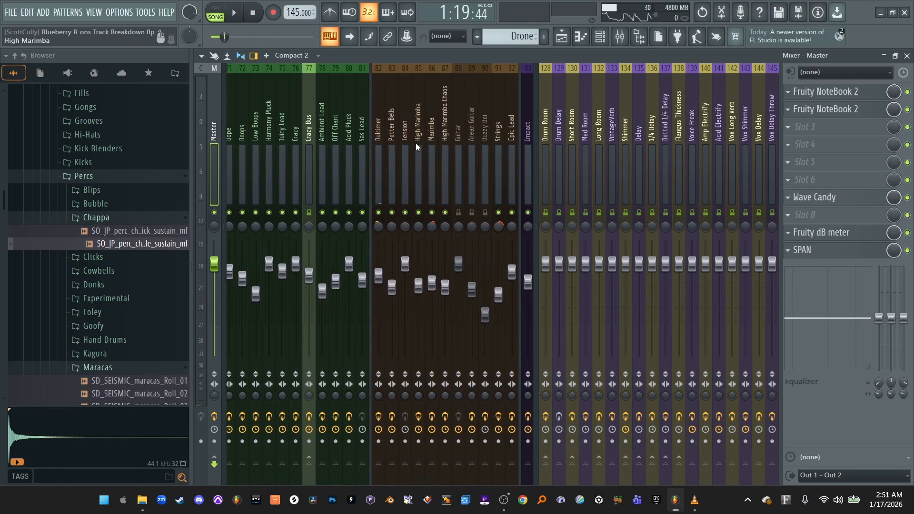
# Return to the playlist and look through its tracks for the Tik-Tok section's Breakbeat Chop clips
pyautogui.press('F5')
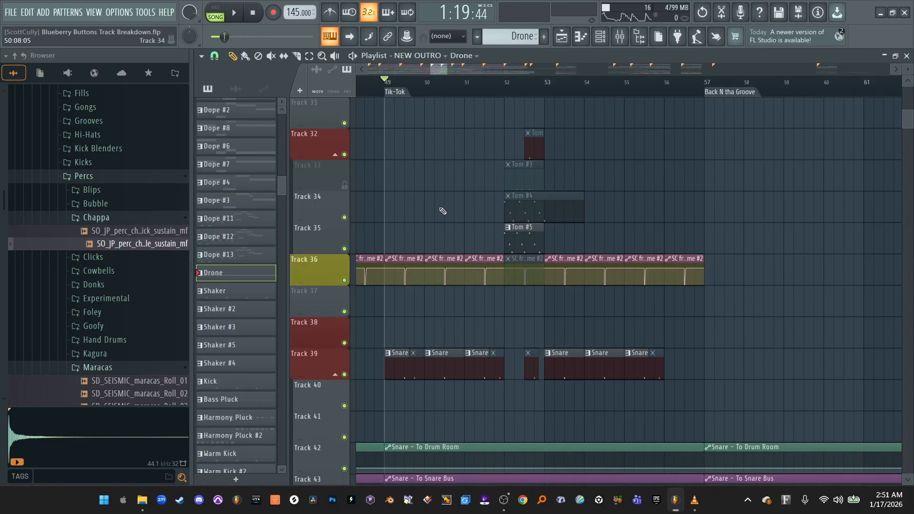
pyautogui.scroll(-7, 386, 189)
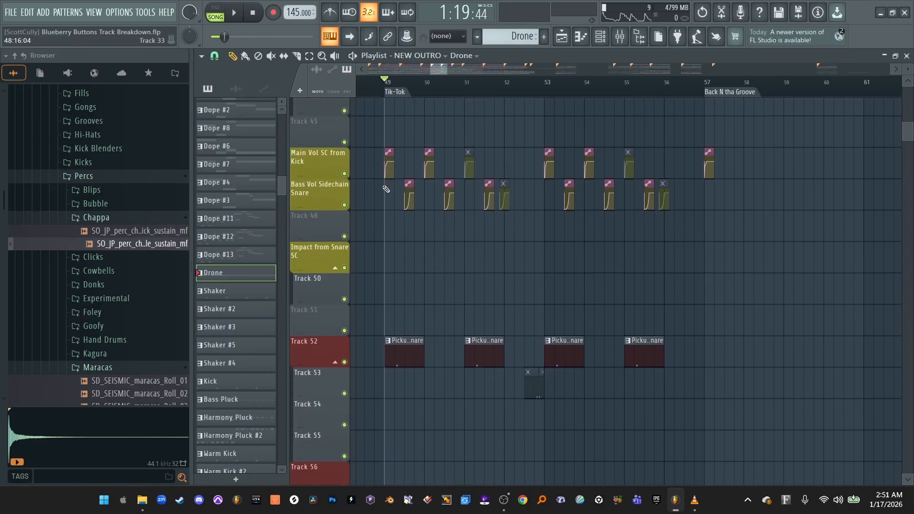
pyautogui.scroll(-9, 385, 189)
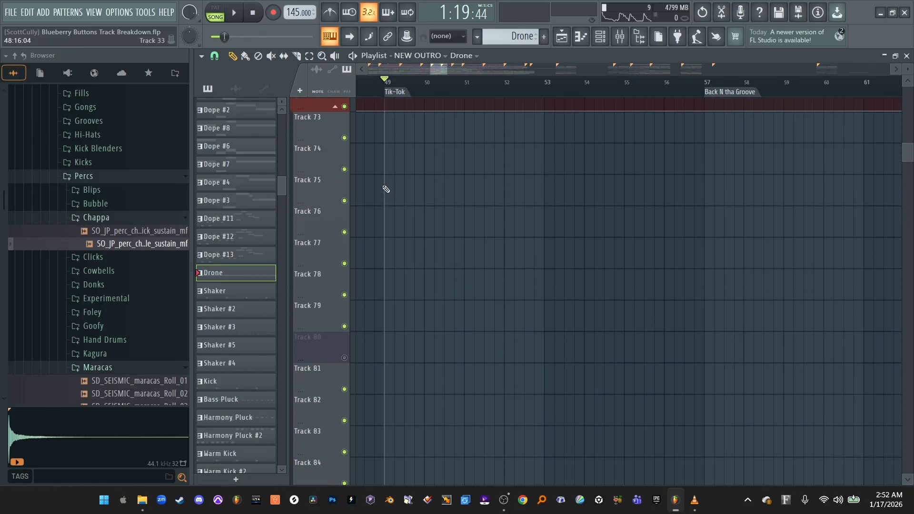
pyautogui.scroll(-12, 385, 189)
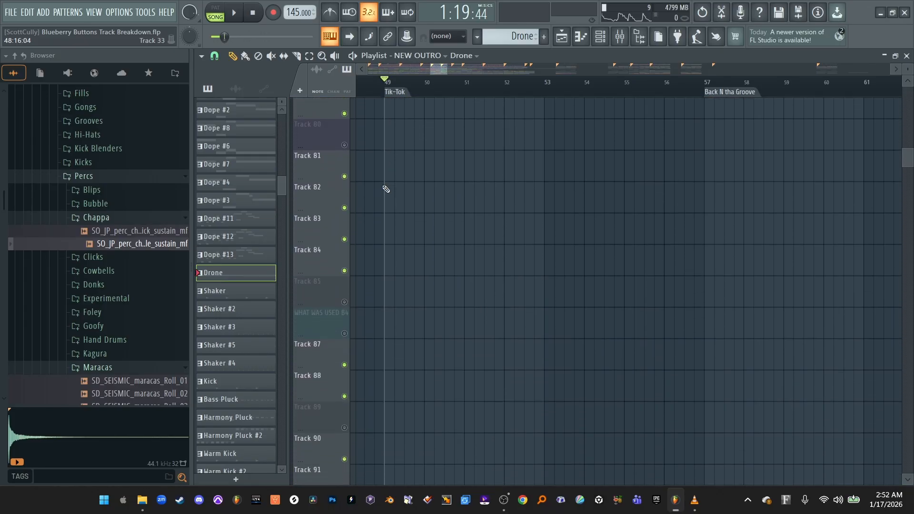
pyautogui.scroll(-20, 386, 189)
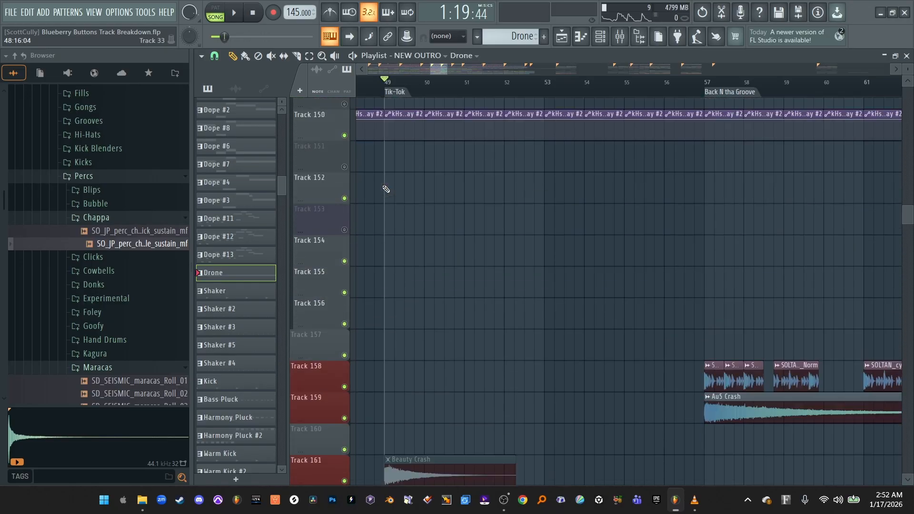
pyautogui.scroll(7, 385, 188)
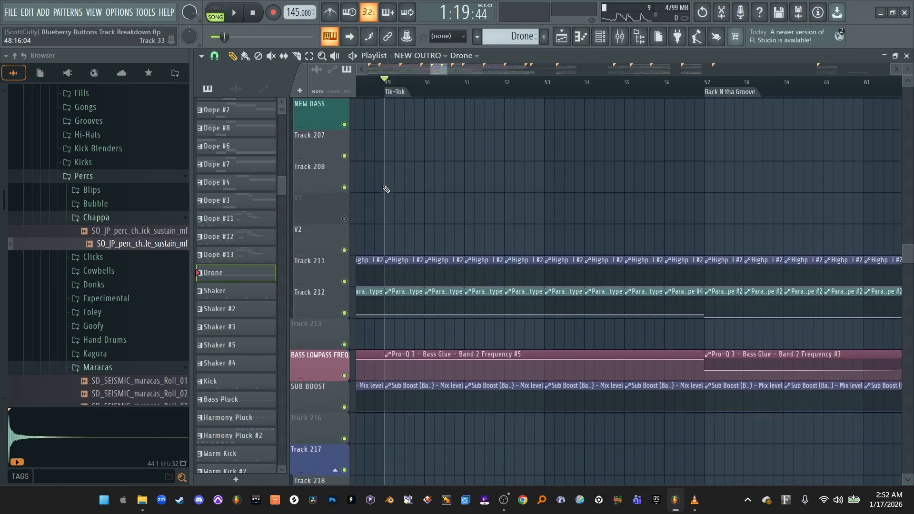
pyautogui.scroll(19, 386, 189)
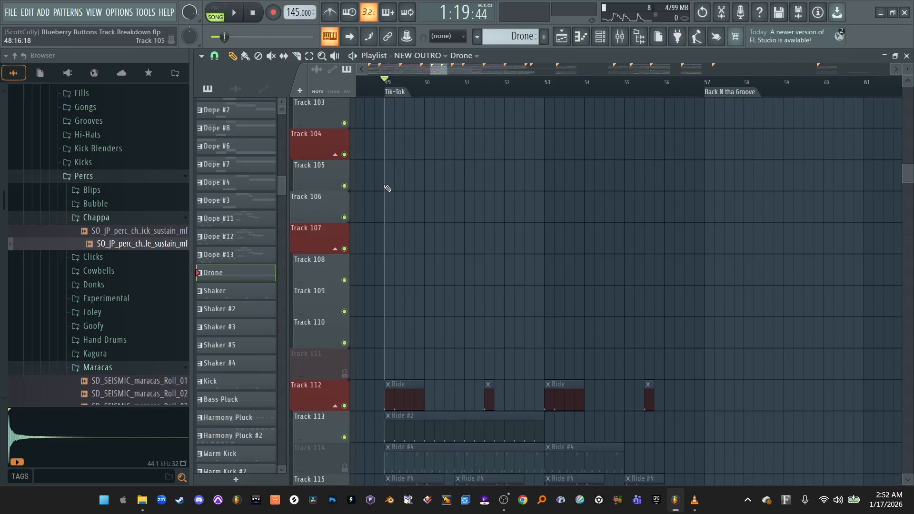
pyautogui.moveTo(446, 67); pyautogui.dragTo(431, 66)
pyautogui.scroll(-13, 520, 213)
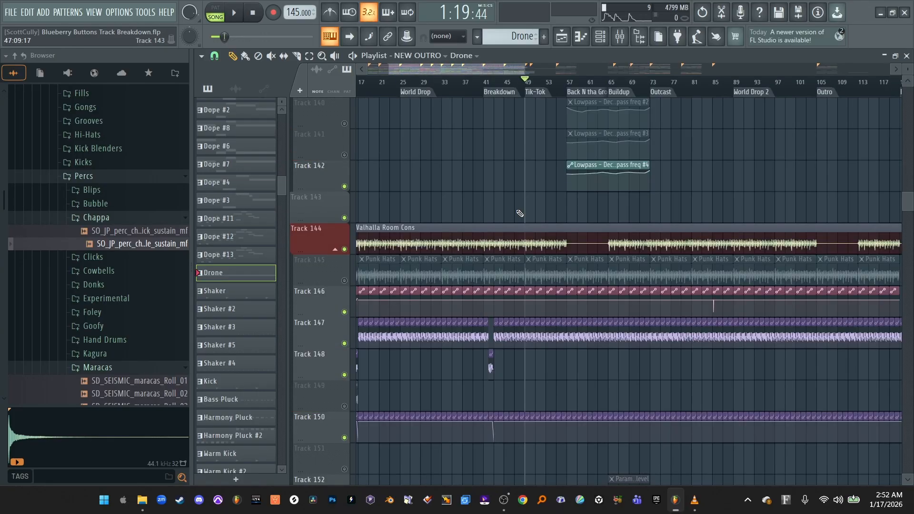
pyautogui.scroll(-8, 520, 214)
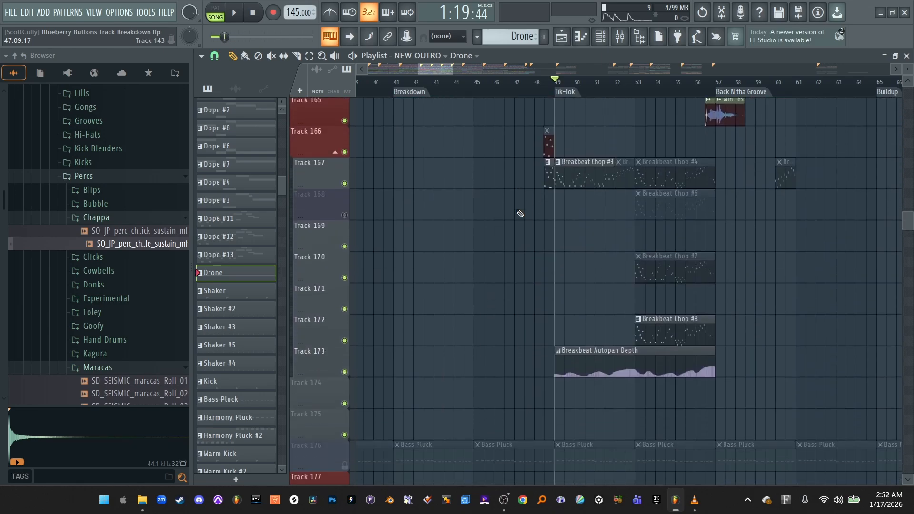
# Play from bar 53, examine the Breakbeat Chop #8 clip's notes in the piano roll while auditioning the Marker #12 slice, and close it
pyautogui.keyDown('ctrl'); pyautogui.scroll(4, 637, 156); pyautogui.keyUp('ctrl')
pyautogui.click(637, 156)
pyautogui.press('space')
pyautogui.doubleClick(648, 300)
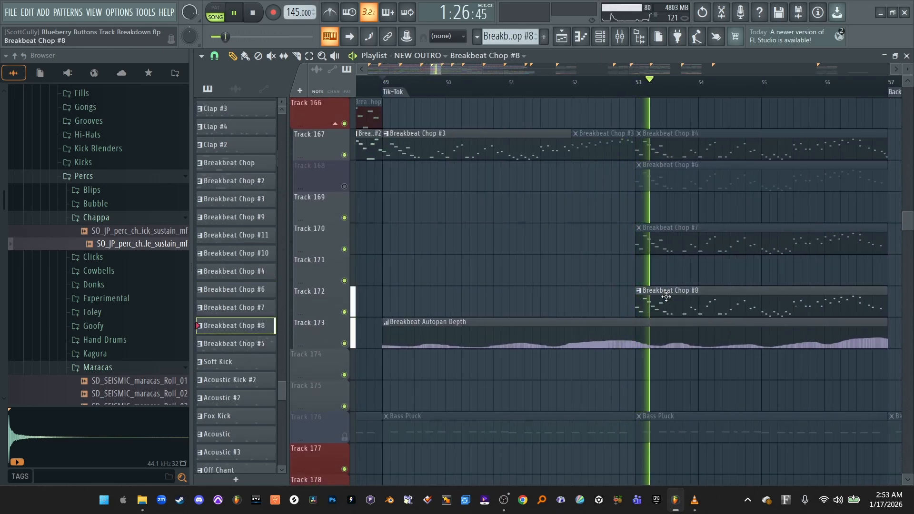
pyautogui.scroll(-2, 531, 208)
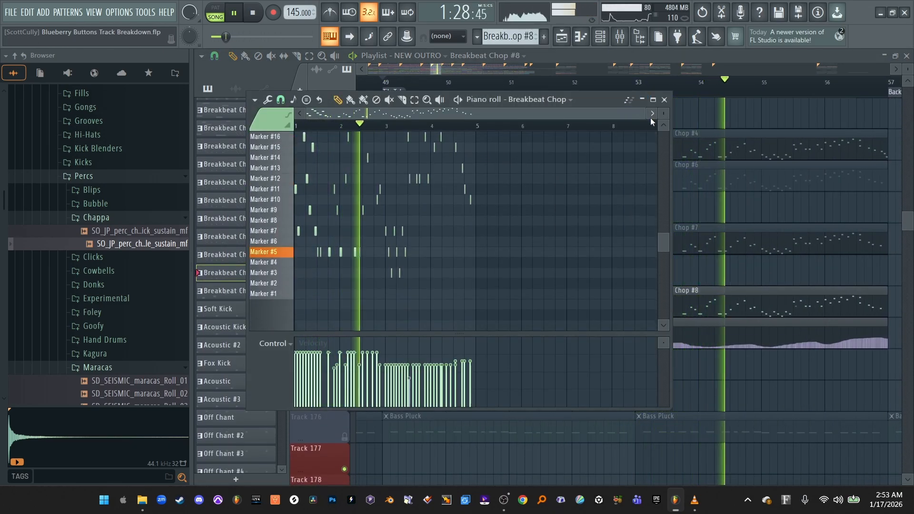
pyautogui.moveTo(648, 113); pyautogui.dragTo(504, 115)
pyautogui.press('space')
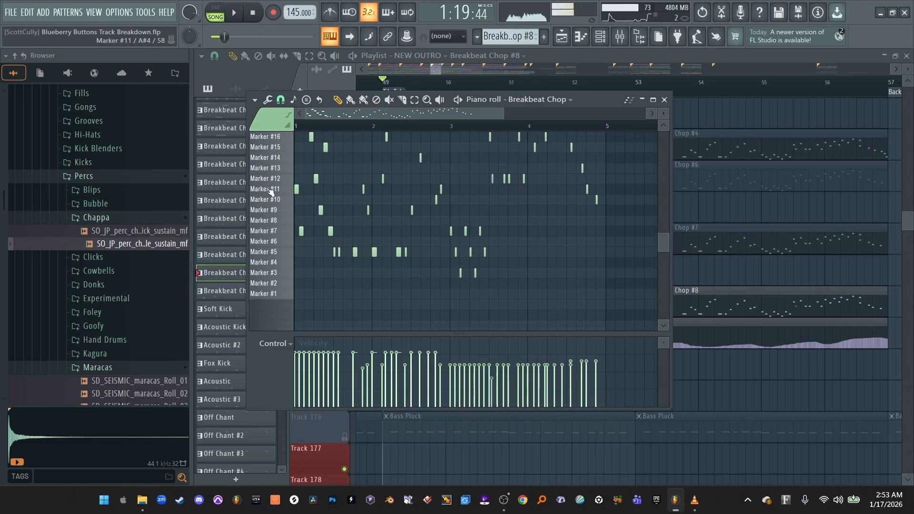
pyautogui.click(277, 180)
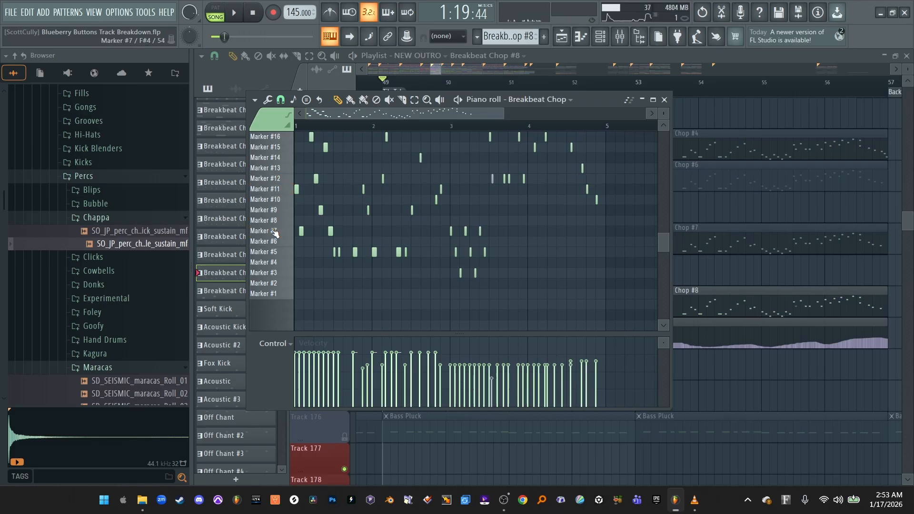
pyautogui.click(666, 99)
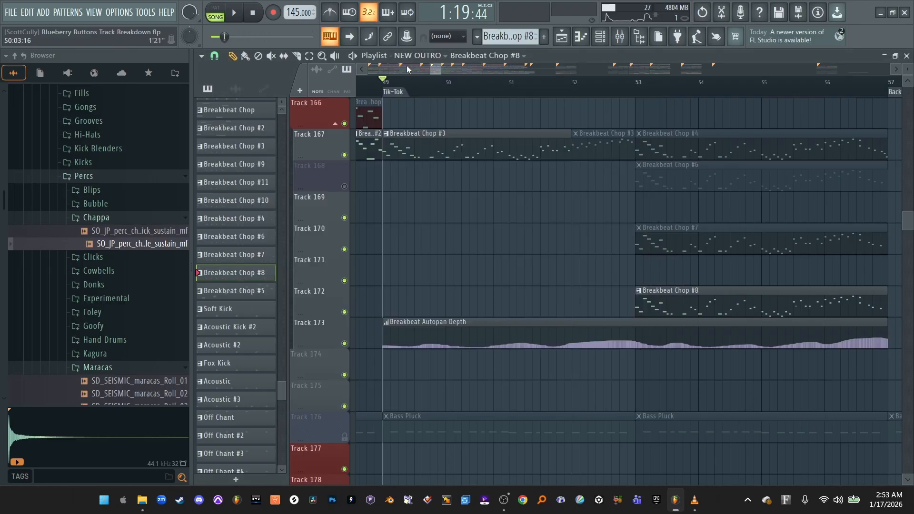
# Bring the Tik-Tok section's breakbeat clips back into view and show the Breakbeat Chop mixer track soloed
pyautogui.scroll(-2, 437, 68)
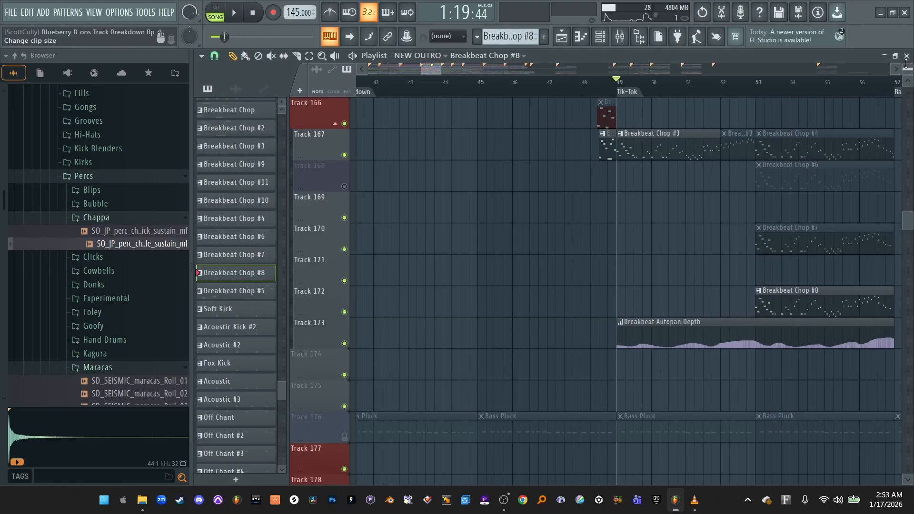
pyautogui.scroll(-2, 907, 219)
pyautogui.scroll(3, 907, 219)
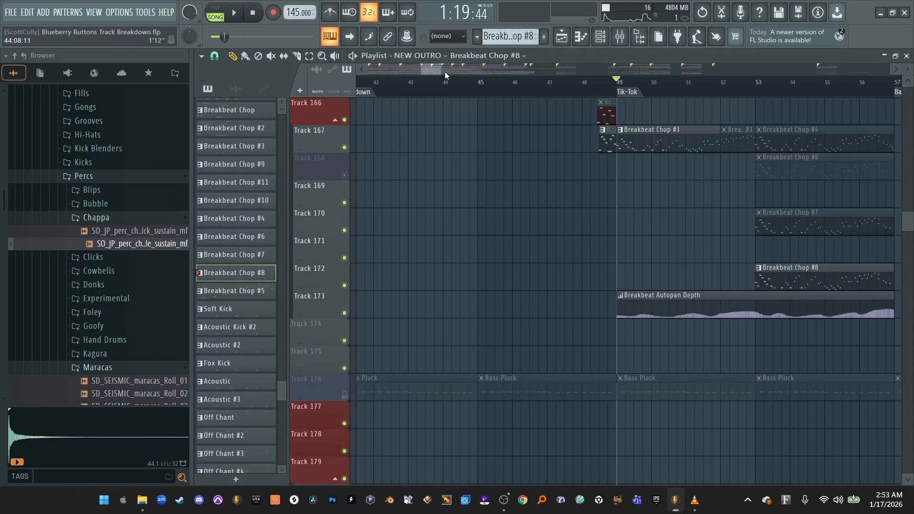
pyautogui.moveTo(443, 70); pyautogui.dragTo(456, 70)
pyautogui.scroll(4, 466, 129)
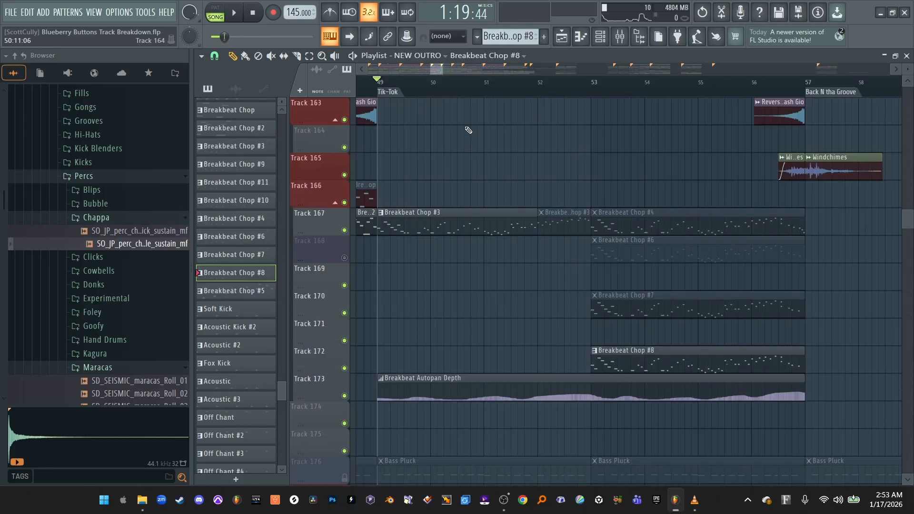
pyautogui.click(619, 36)
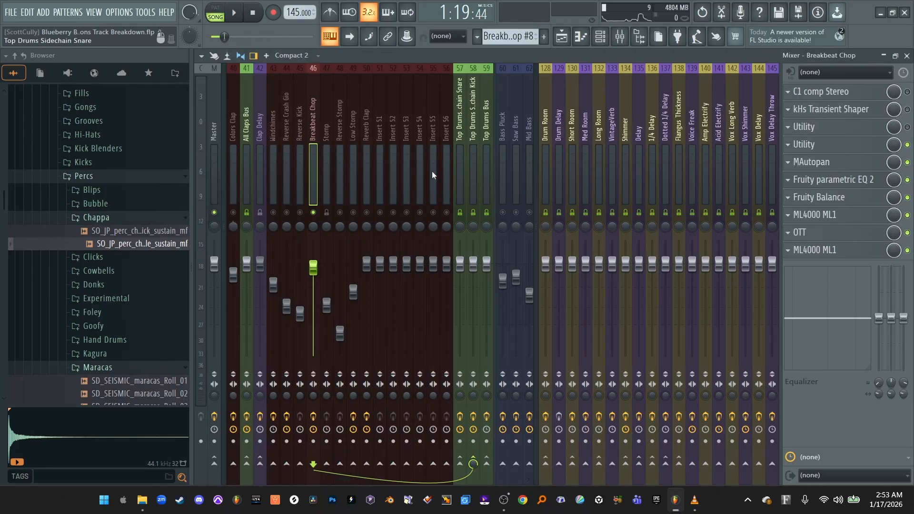
# Compare the Tik-Tok section from bar 49 with the Breakbeat Chop mixer track muted and unmuted, saving the project in between
pyautogui.click(312, 212)
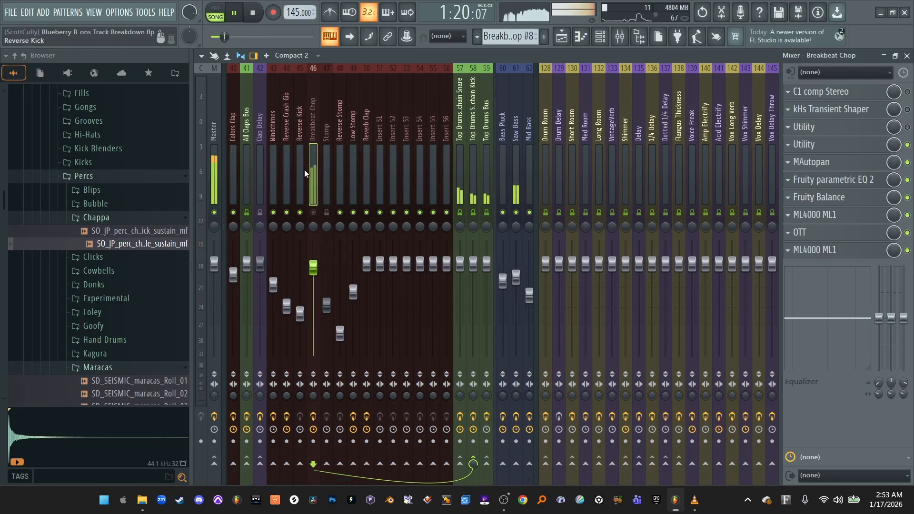
pyautogui.hotkey('ctrl', 's')
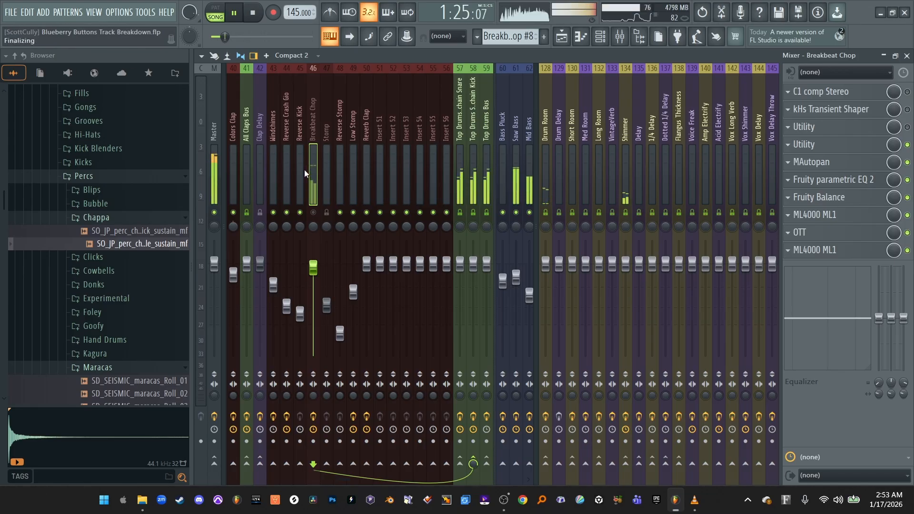
pyautogui.press('space')
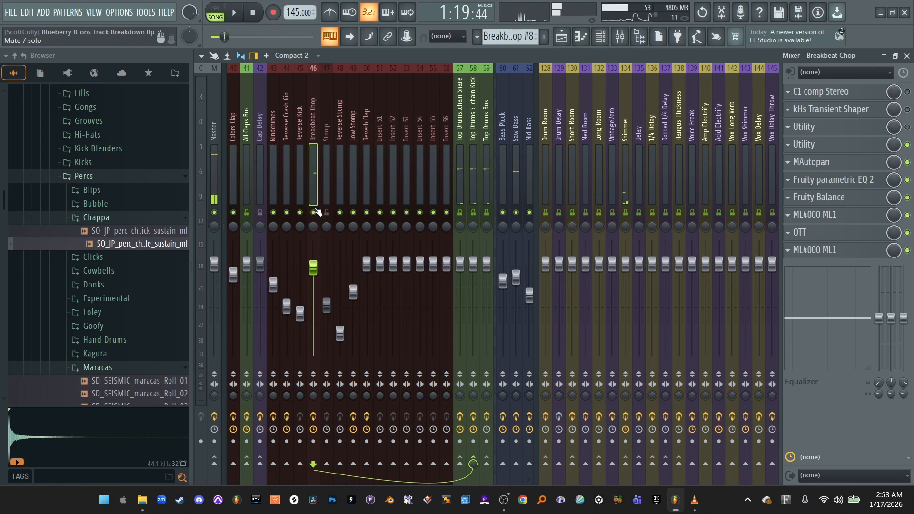
pyautogui.press('space')
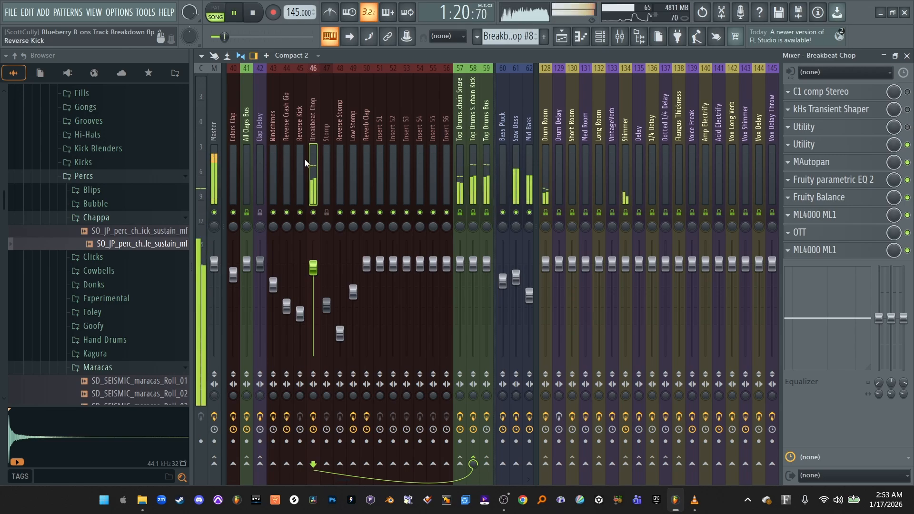
pyautogui.press('space')
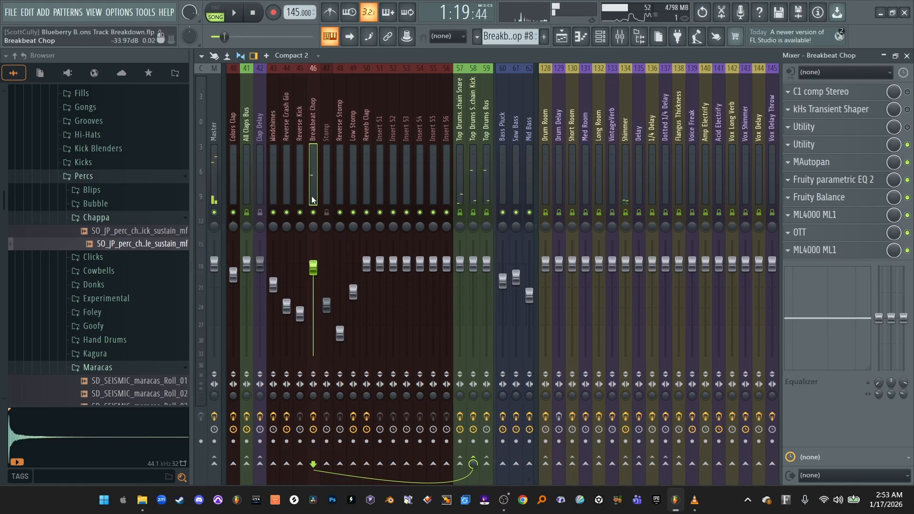
# Return to the playlist and play the Breakbeat Chop #2 fill in bar 48 leading into the Tik-Tok section
pyautogui.press('F5')
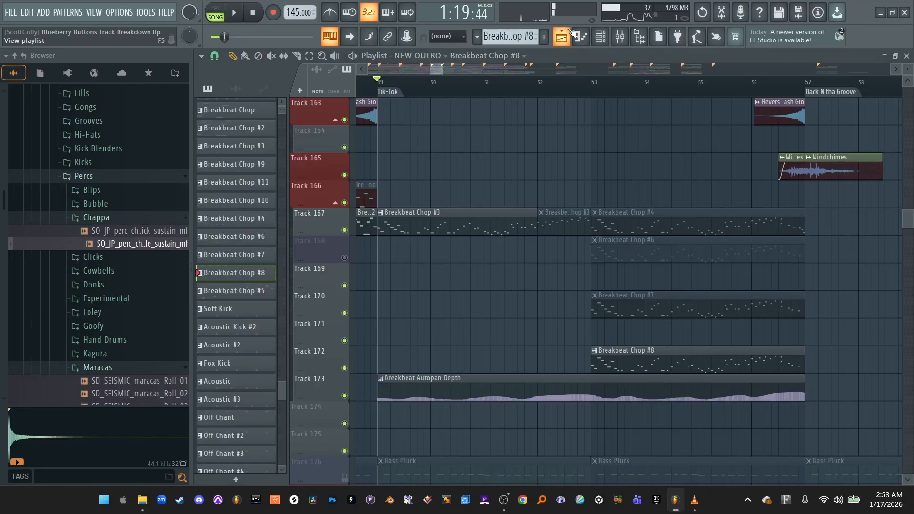
pyautogui.scroll(5, 590, 164)
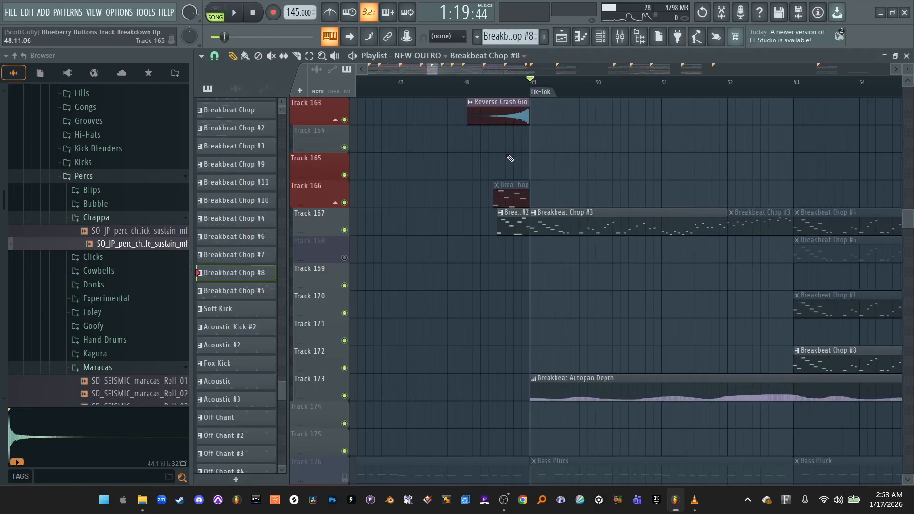
pyautogui.scroll(-3, 577, 228)
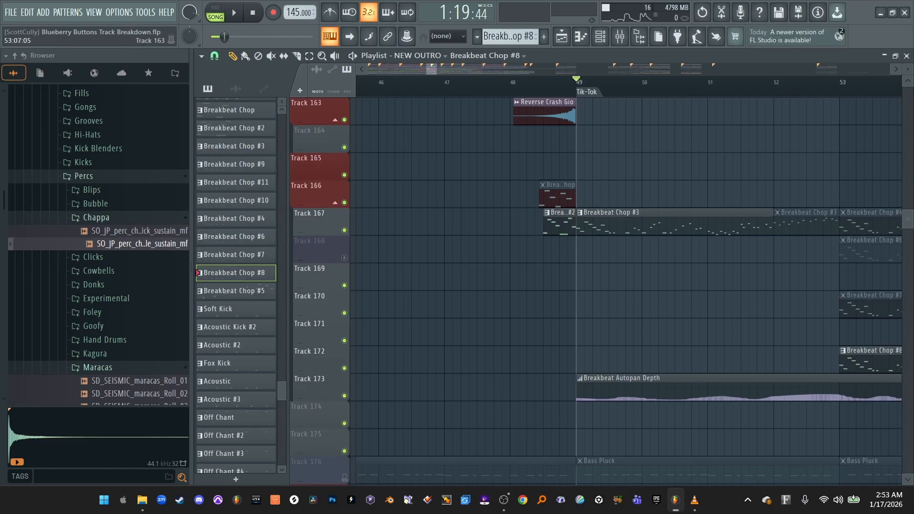
pyautogui.scroll(-2, 504, 216)
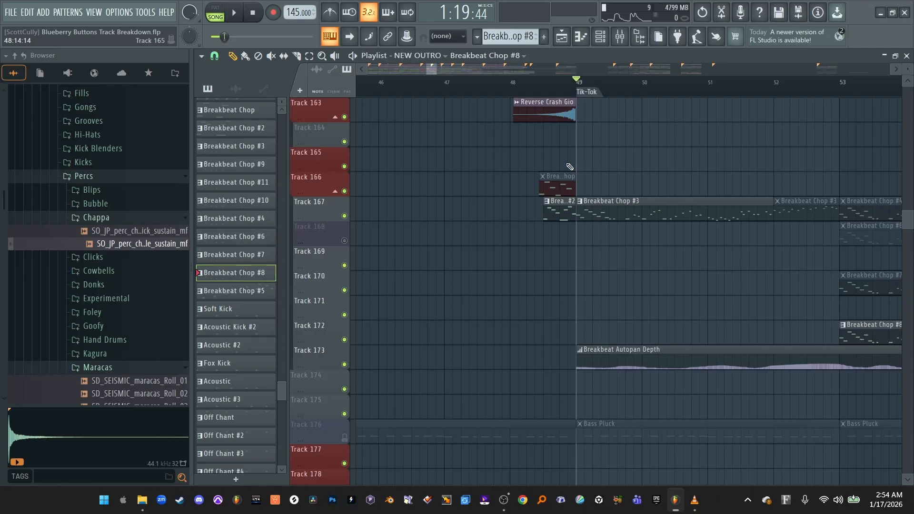
pyautogui.click(544, 82)
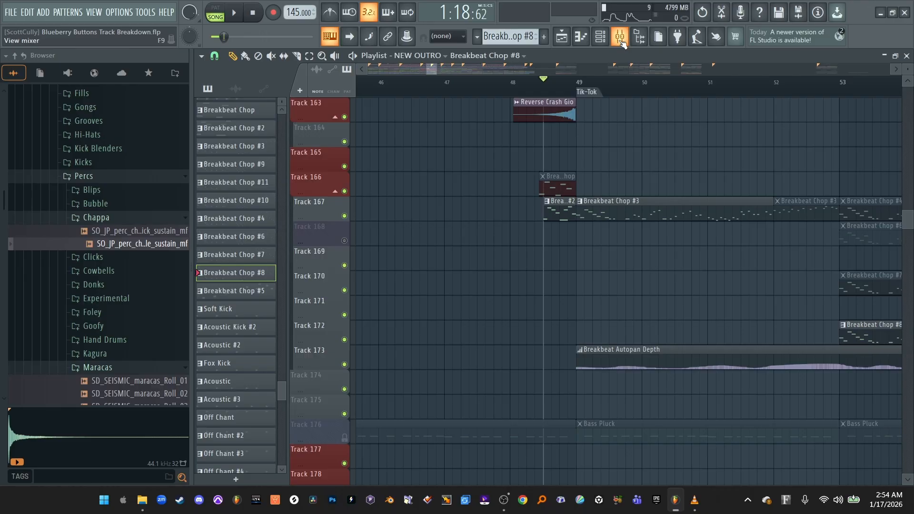
pyautogui.press('space')
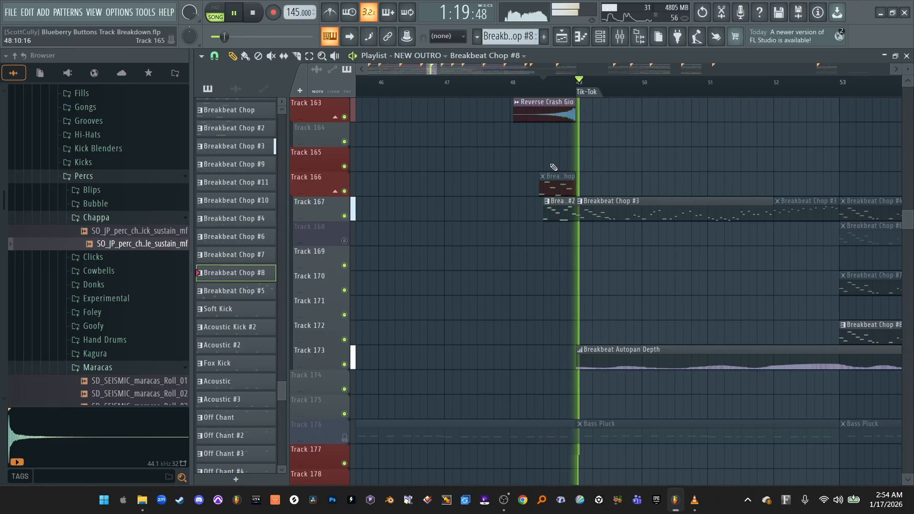
pyautogui.press('space')
# Unsolo the Breakbeat Chop mixer track and play the lead-in from bar 48 with the full mix
pyautogui.press('F9')
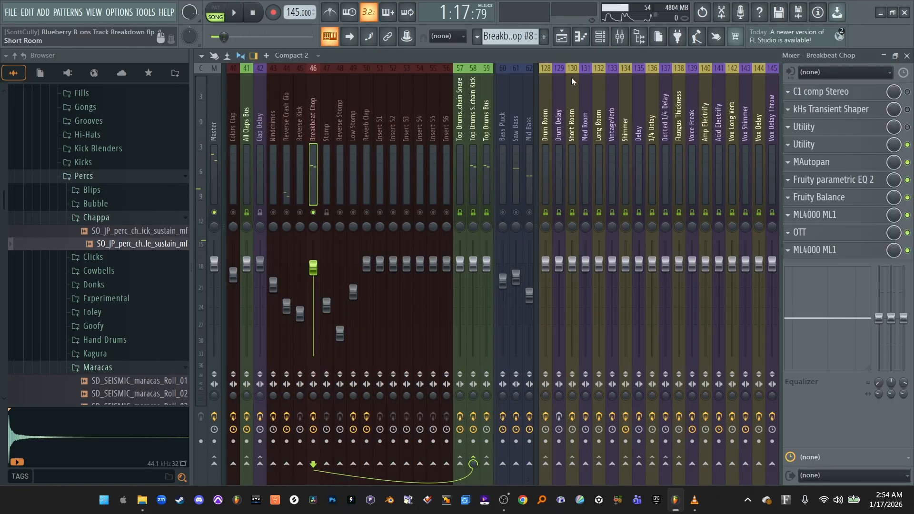
pyautogui.rightClick(315, 212)
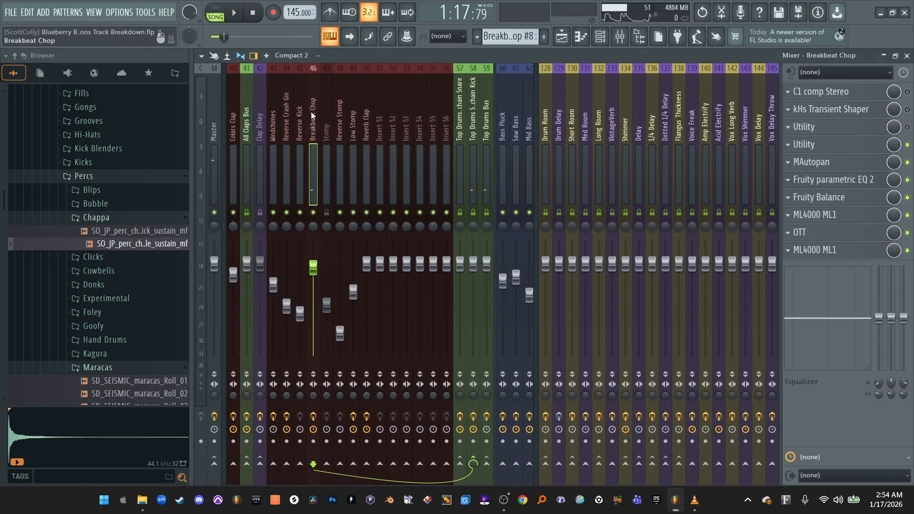
pyautogui.press('space')
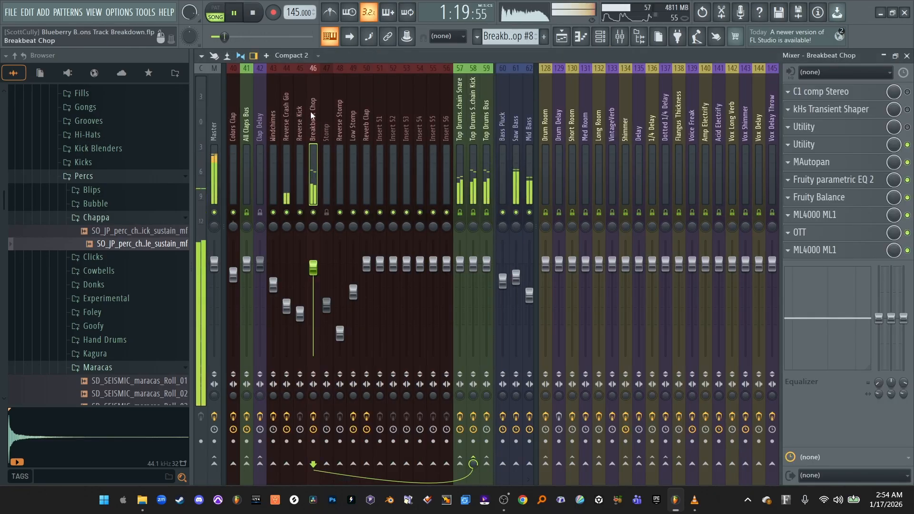
pyautogui.press('space')
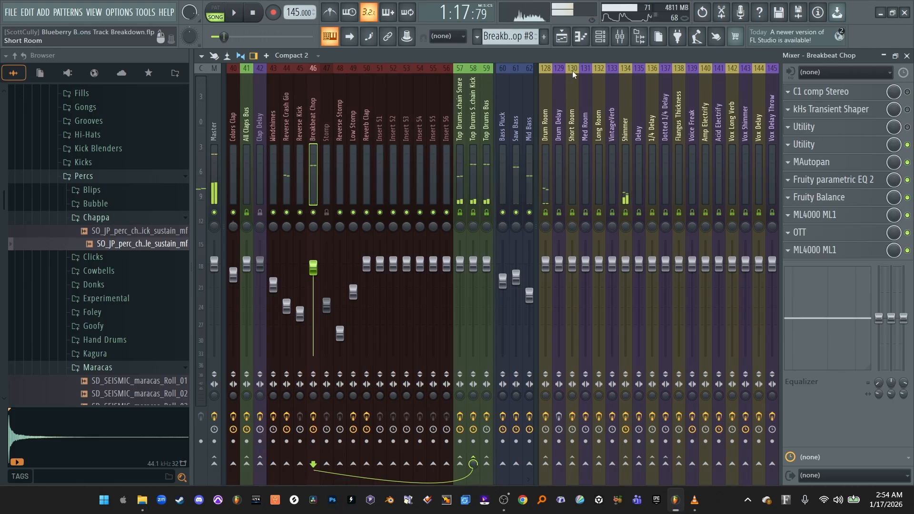
# Mute the Breakbeat Chop #2 clip on Track 167 and listen from bar 48 into the Tik-Tok section without it
pyautogui.press('F5')
pyautogui.click(525, 212)
pyautogui.press('space')
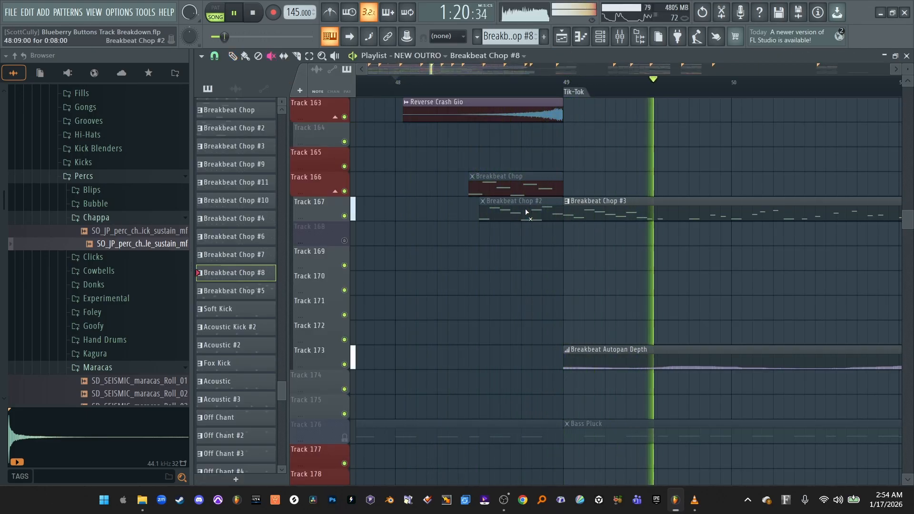
pyautogui.press('space')
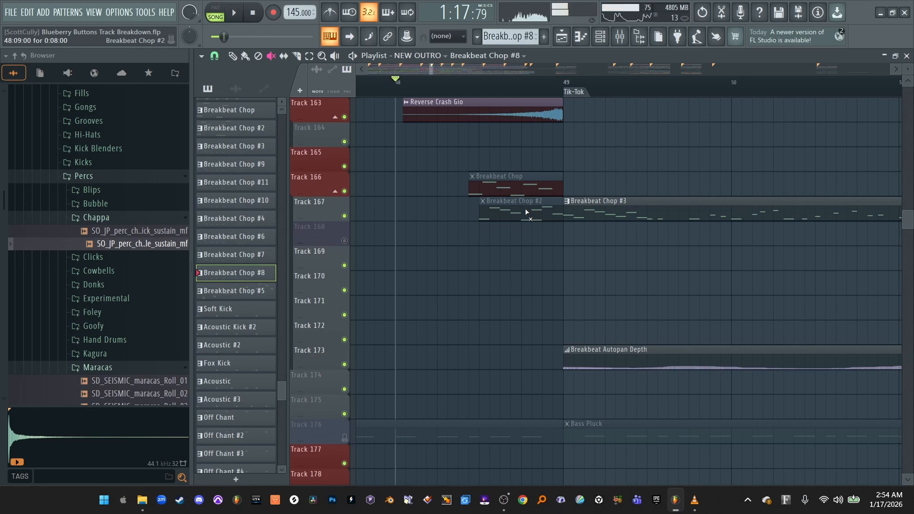
# Unmute the Breakbeat Chop #2 clip on Track 167 and play from bar 48 into the Tik-Tok section
pyautogui.click(526, 212)
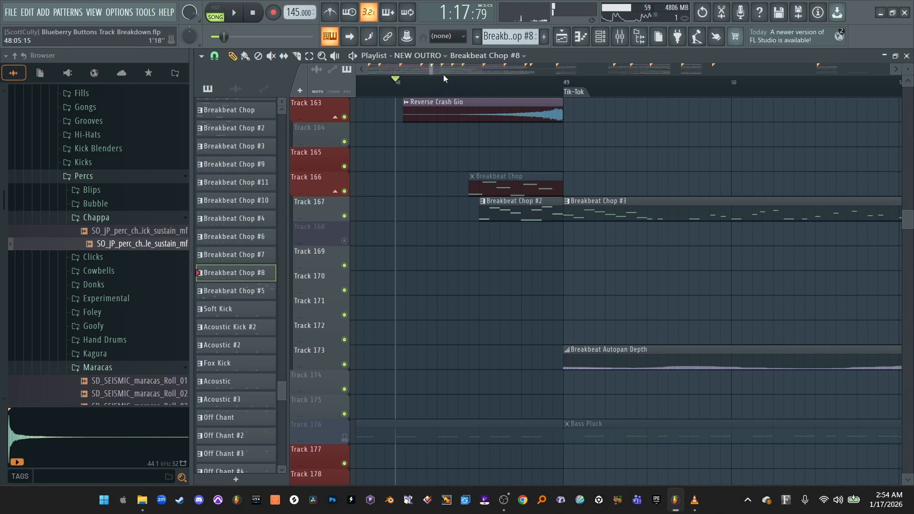
pyautogui.moveTo(431, 73); pyautogui.dragTo(437, 73)
pyautogui.press('space')
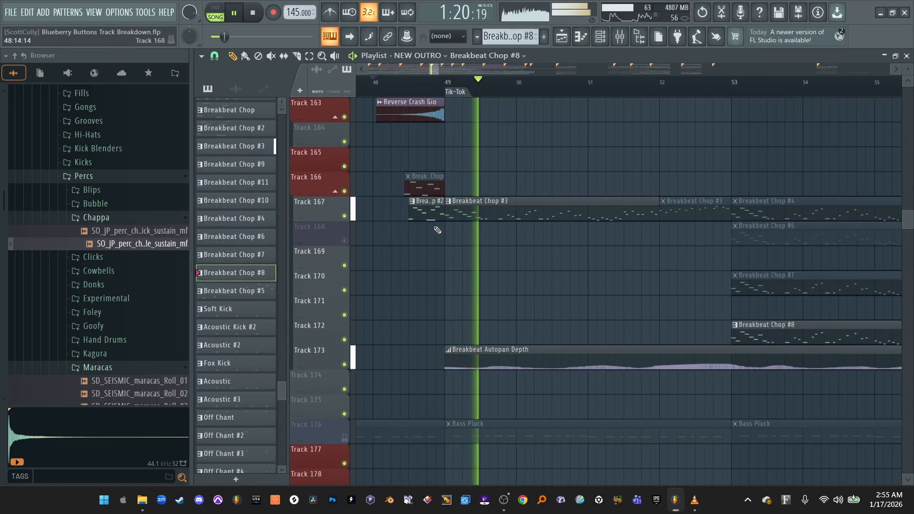
pyautogui.scroll(-2, 465, 249)
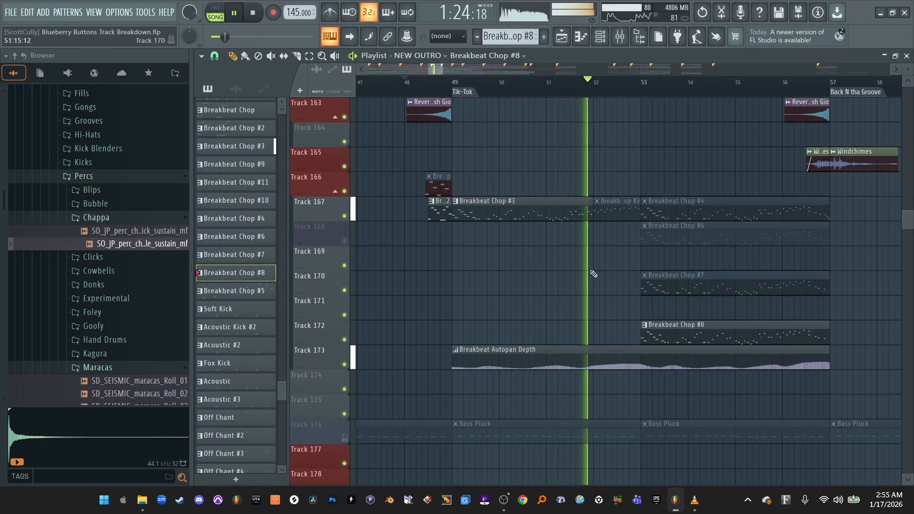
pyautogui.scroll(-3, 605, 269)
pyautogui.press('space')
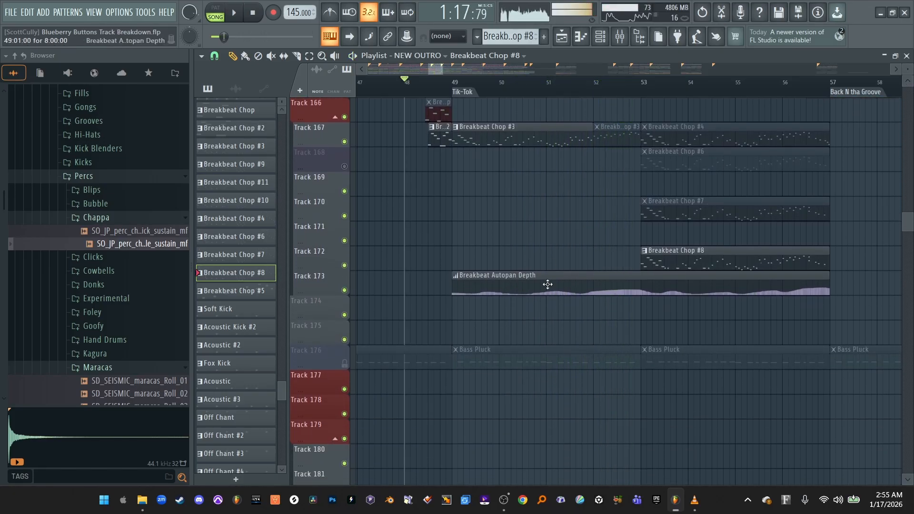
# Cue the start of the Tik-Tok section at bar 49 and play the Breakbeat Chop mixer track soloed
pyautogui.click(454, 83)
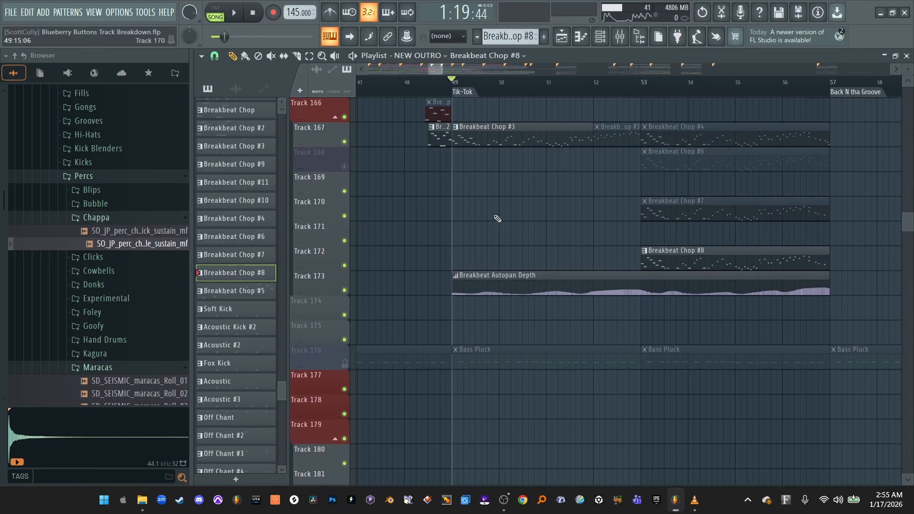
pyautogui.click(620, 36)
pyautogui.press('space')
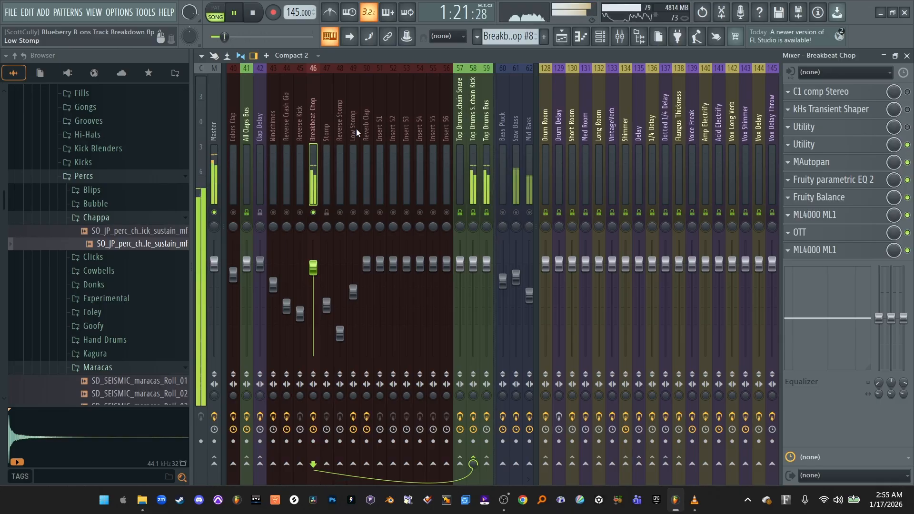
pyautogui.press('space')
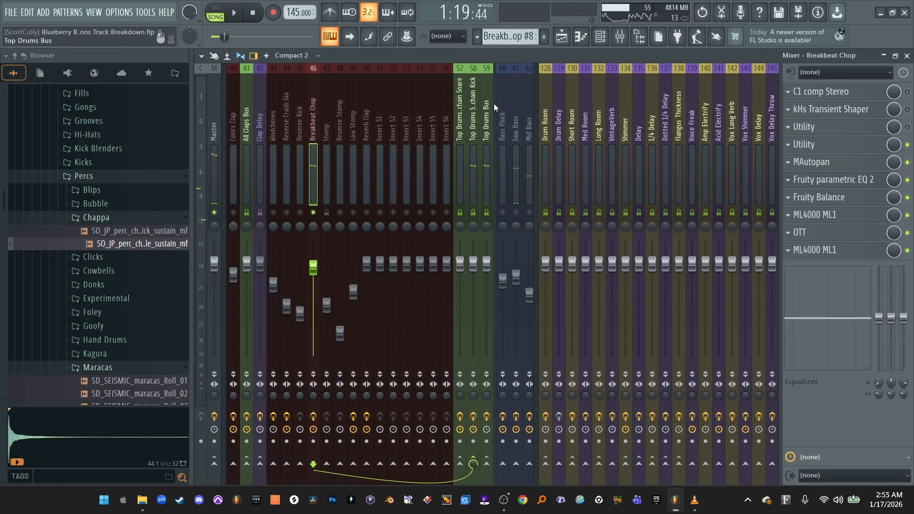
# Return to the playlist, play the Tik-Tok section from bar 49 past bar 56, and save the project during playback
pyautogui.press('F9')
pyautogui.press('space')
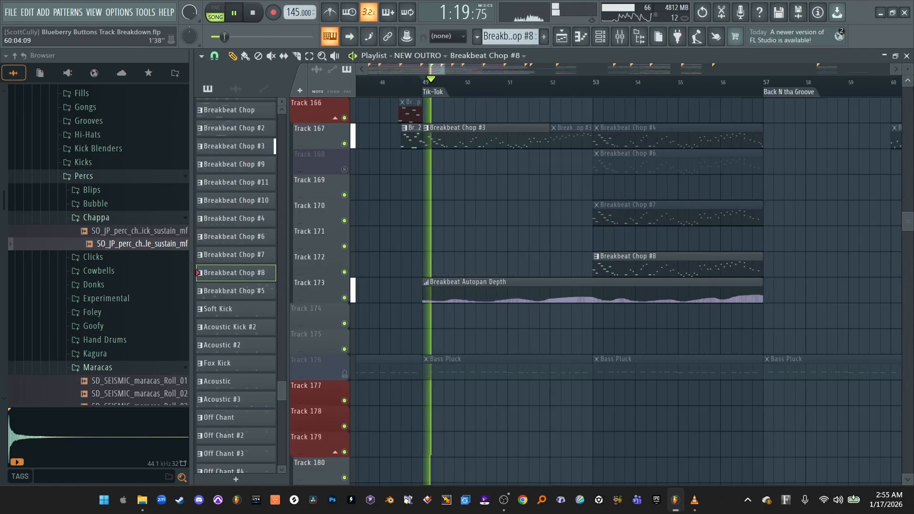
pyautogui.scroll(-1, 908, 70)
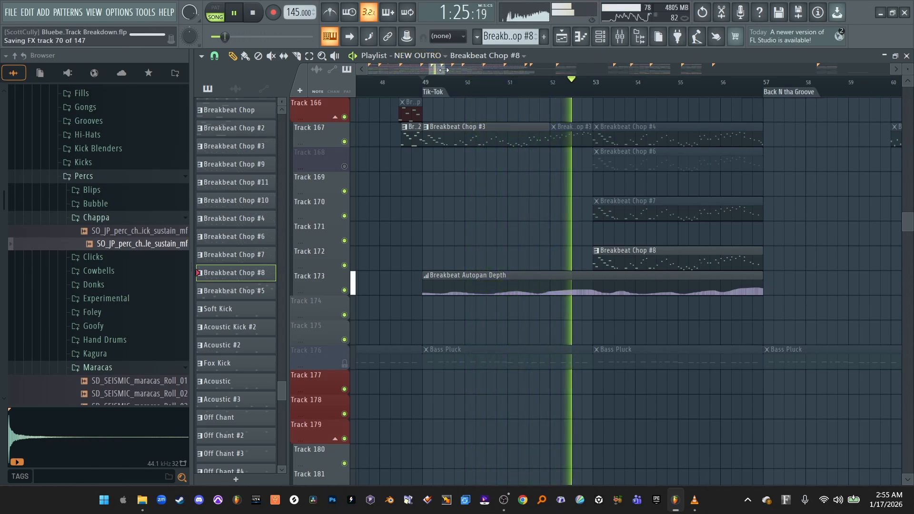
pyautogui.moveTo(444, 70); pyautogui.dragTo(450, 70)
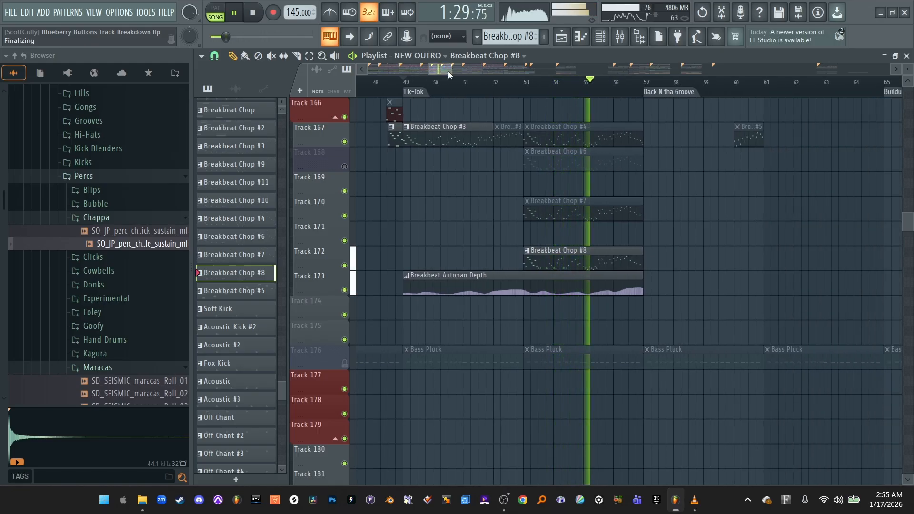
pyautogui.scroll(-1, 865, 82)
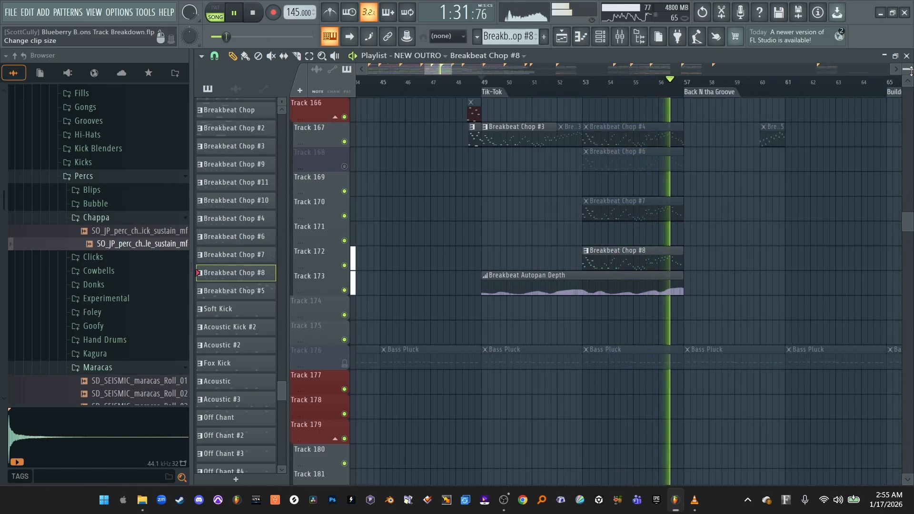
pyautogui.scroll(-2, 725, 180)
pyautogui.press('space')
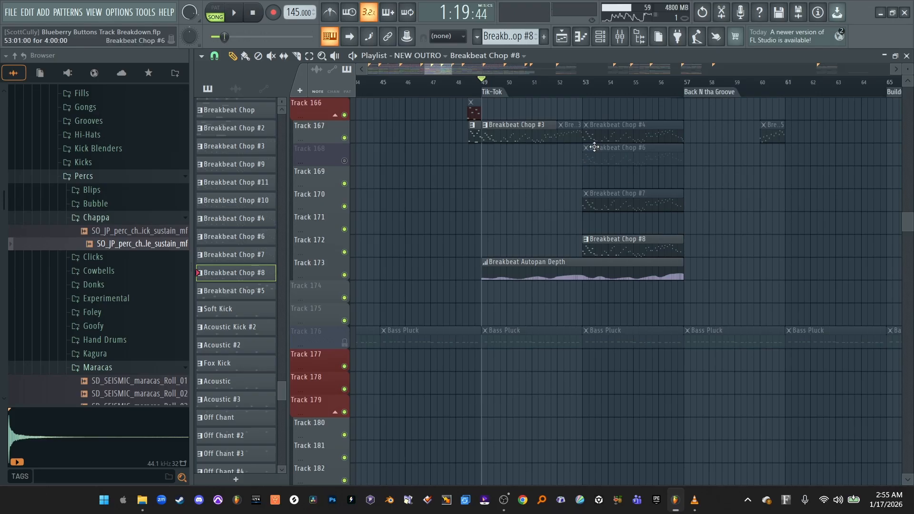
# Cue bar 56 and examine the ends of the Breakbeat Chop clips just before the Back N tha Groove marker
pyautogui.click(665, 88)
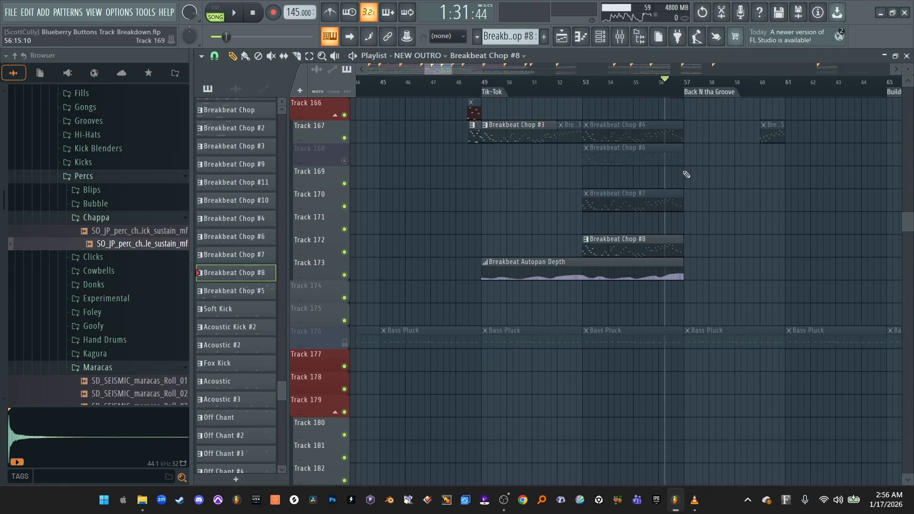
pyautogui.scroll(5, 690, 230)
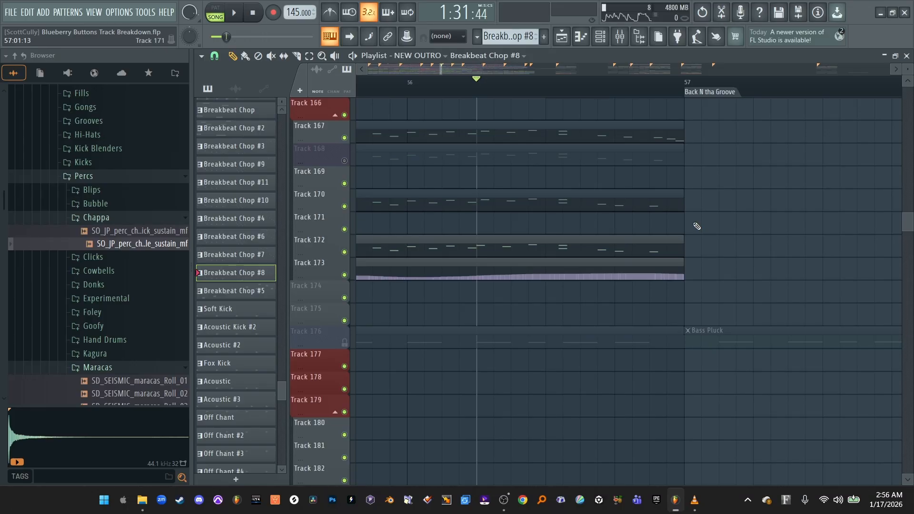
pyautogui.scroll(-5, 696, 226)
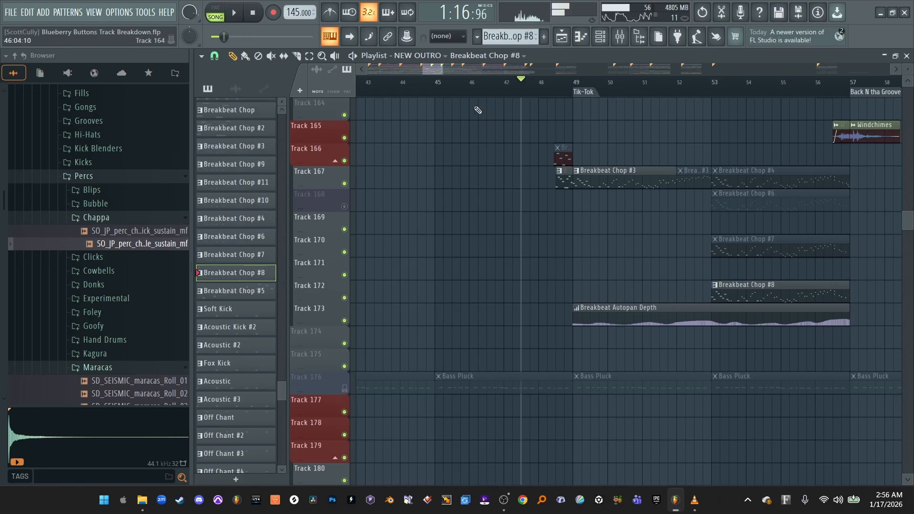
# Locate the Pickup Snare clips on Tracks 52 and 53 in the playlist and cue the Breakdown section at bar 41
pyautogui.moveTo(419, 69)
pyautogui.mouseDown()
pyautogui.moveTo(405, 70)
pyautogui.moveTo(412, 70)
pyautogui.mouseUp()
pyautogui.scroll(8, 522, 245)
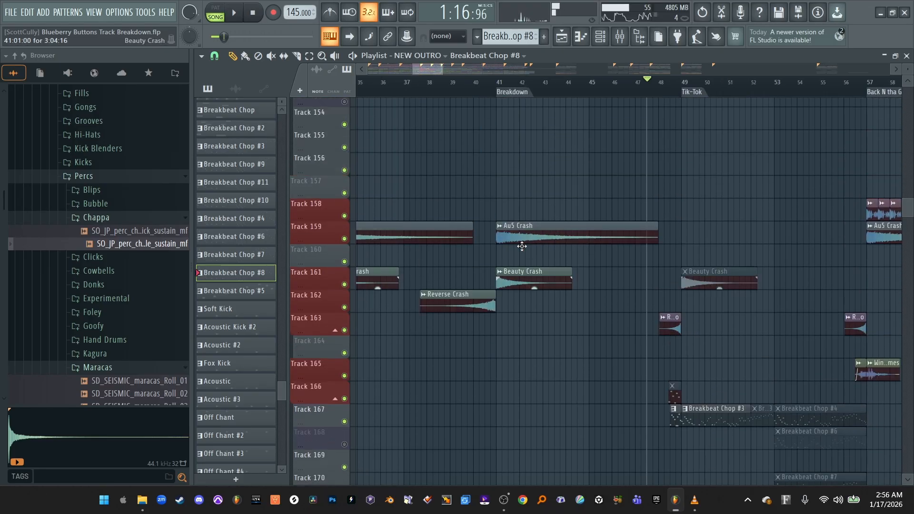
pyautogui.scroll(12, 522, 246)
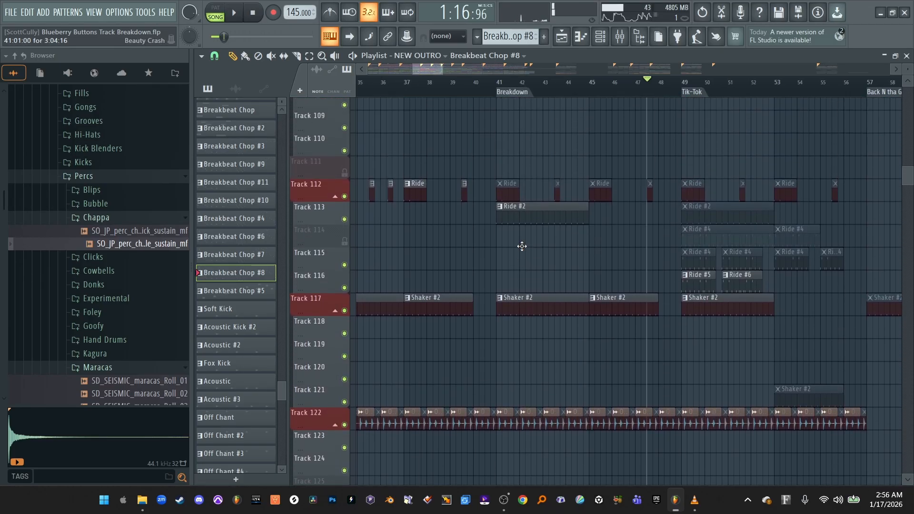
pyautogui.scroll(-6, 522, 246)
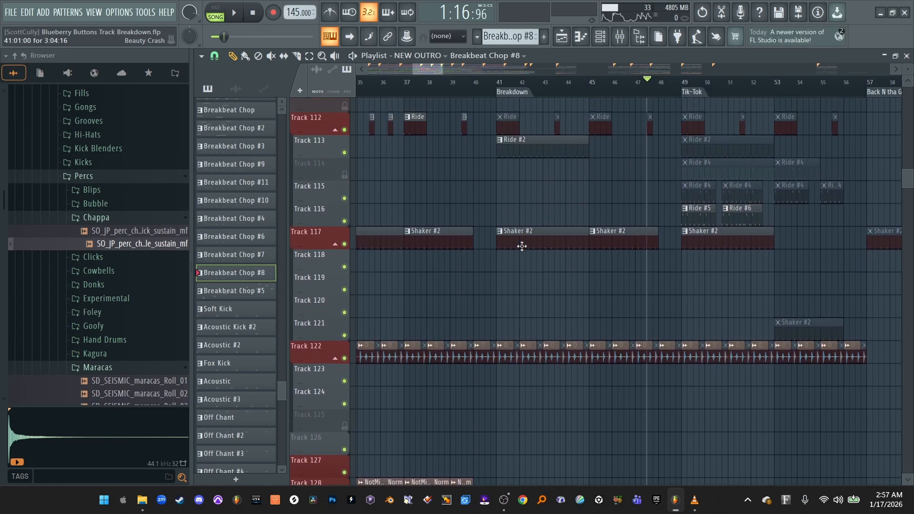
pyautogui.scroll(8, 522, 246)
pyautogui.scroll(15, 522, 246)
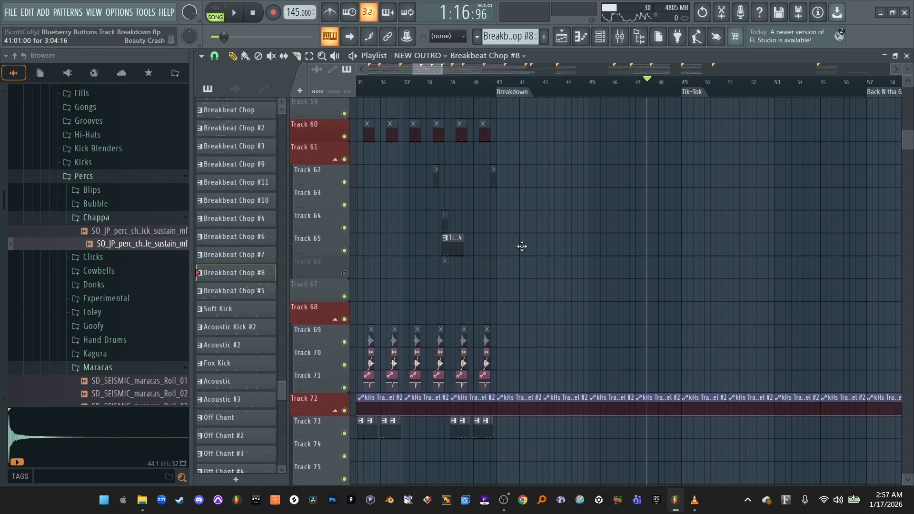
pyautogui.scroll(5, 522, 246)
pyautogui.scroll(4, 517, 333)
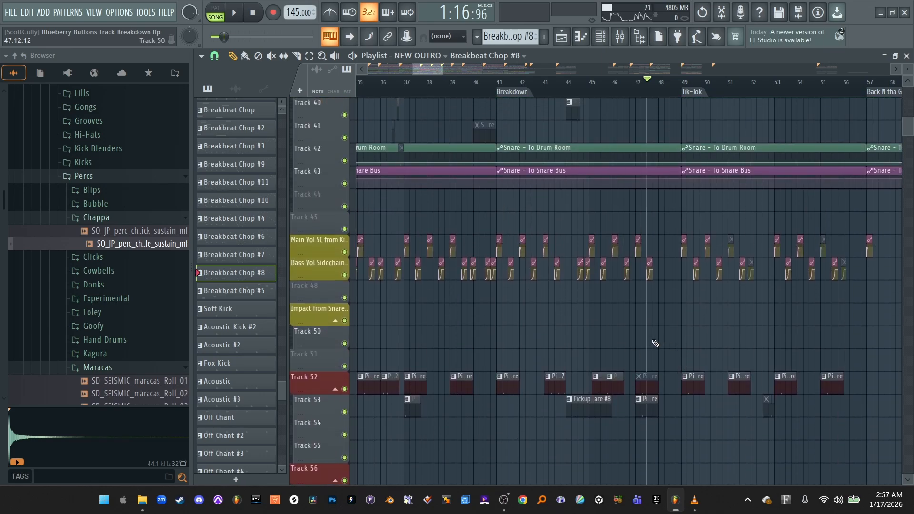
pyautogui.scroll(-1, 513, 367)
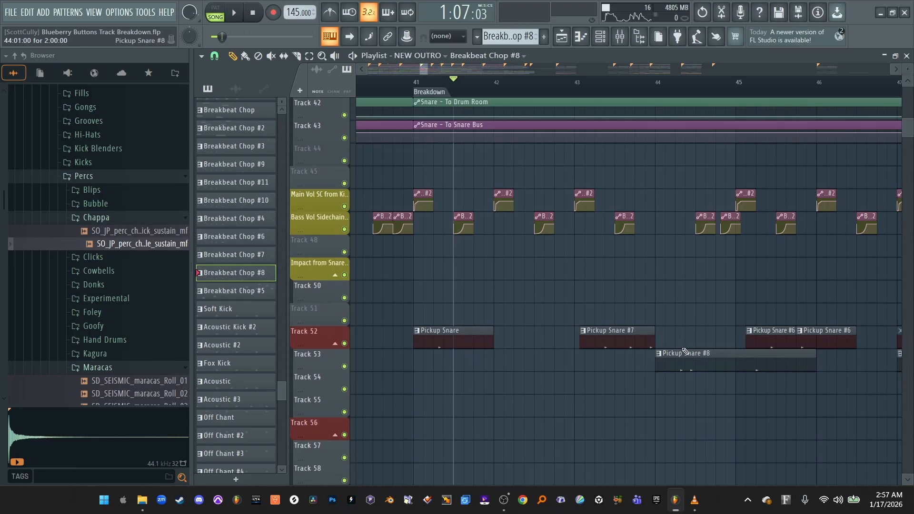
pyautogui.scroll(-6, 545, 389)
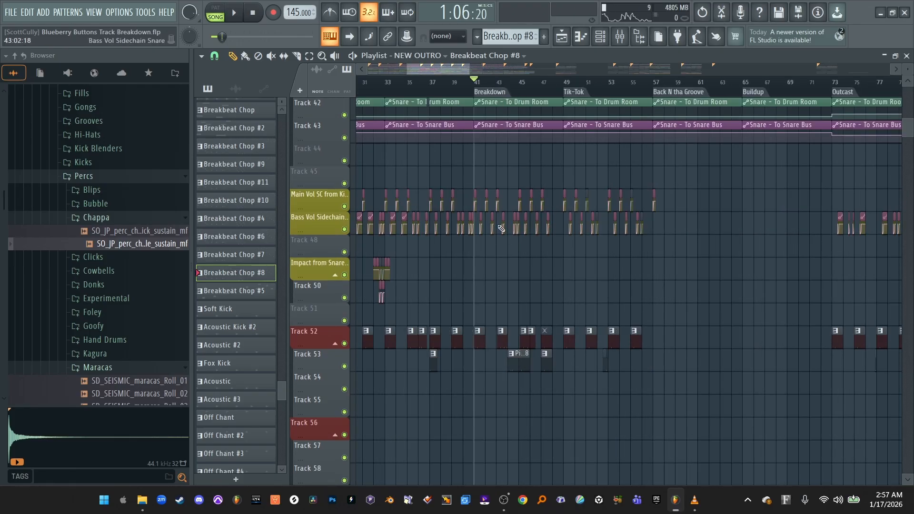
# Compare the Breakdown section from bar 41 with the Pickup Snare mixer track muted and unmuted
pyautogui.press('space')
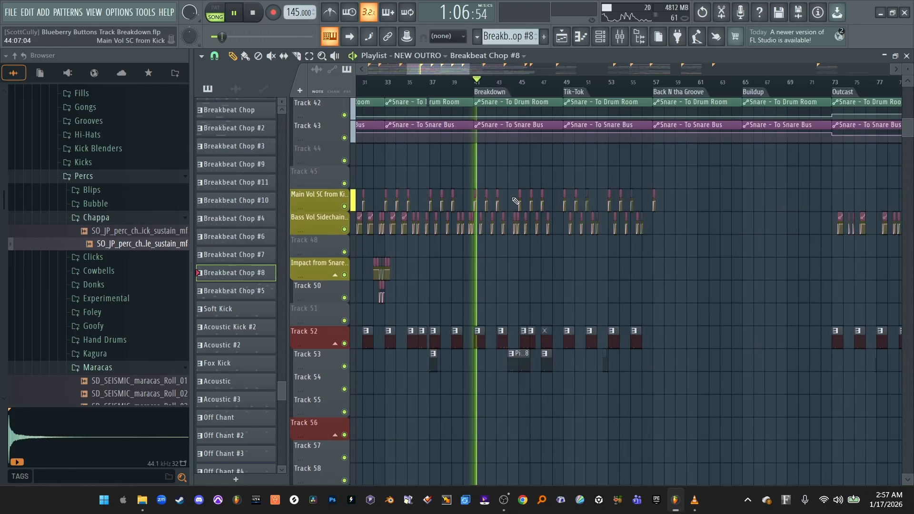
pyautogui.click(619, 42)
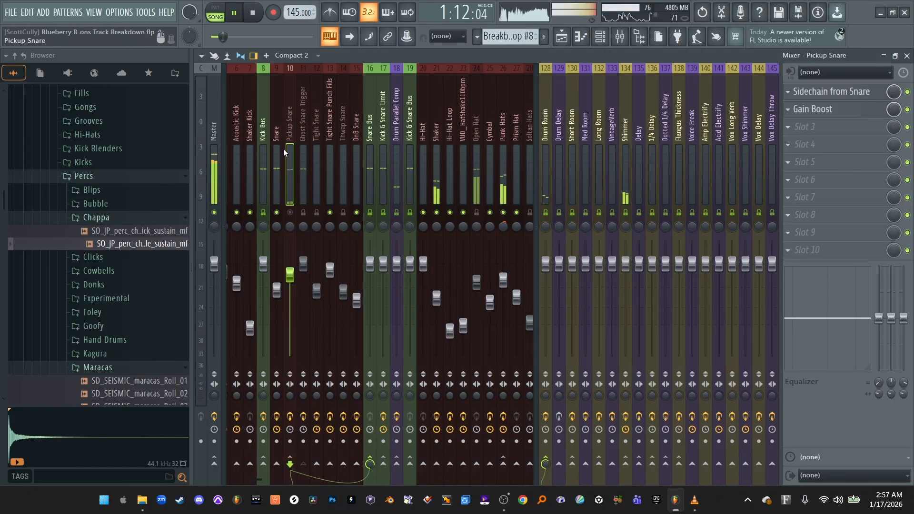
pyautogui.press('space')
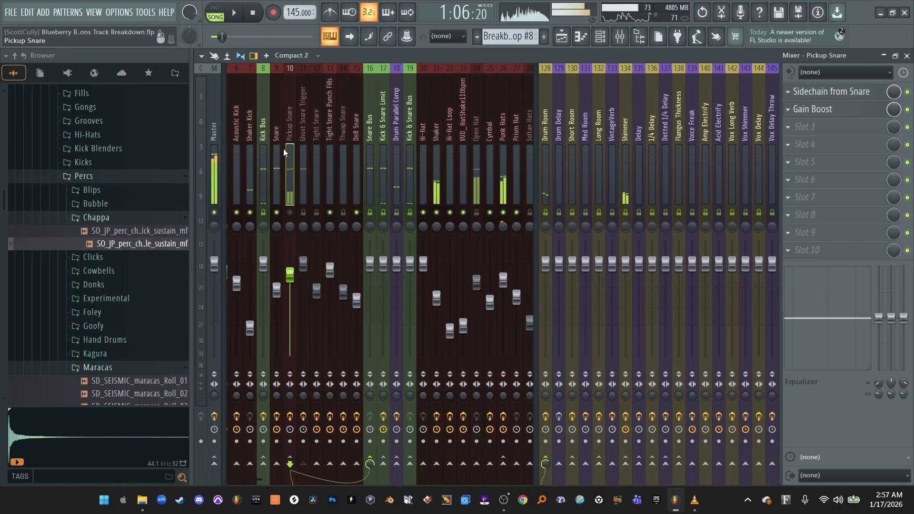
pyautogui.click(290, 213)
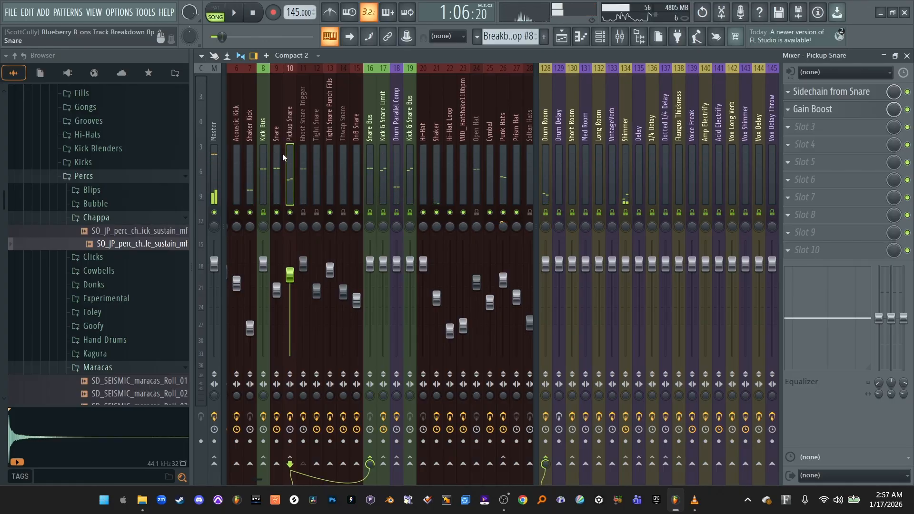
pyautogui.press('space')
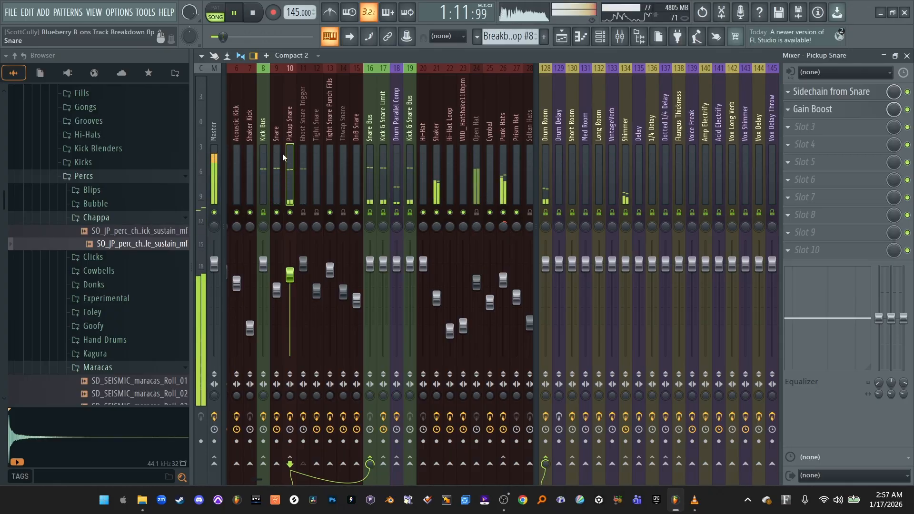
pyautogui.press('space')
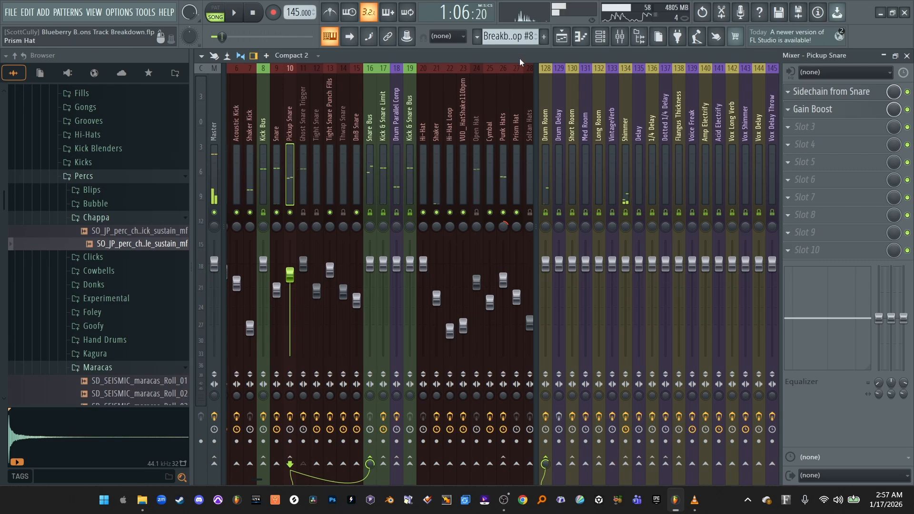
# Return to the playlist and play the Tik-Tok section from bar 49 with the full mix
pyautogui.click(562, 36)
pyautogui.scroll(3, 411, 71)
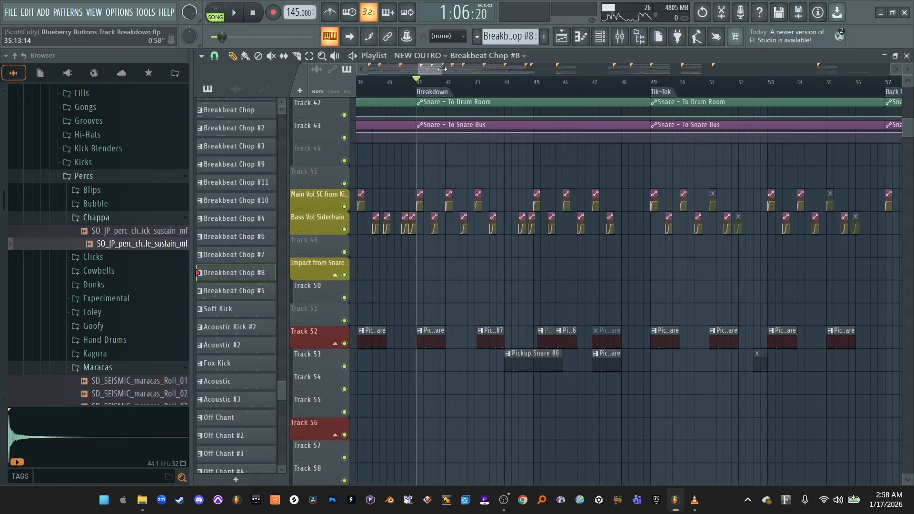
pyautogui.click(648, 86)
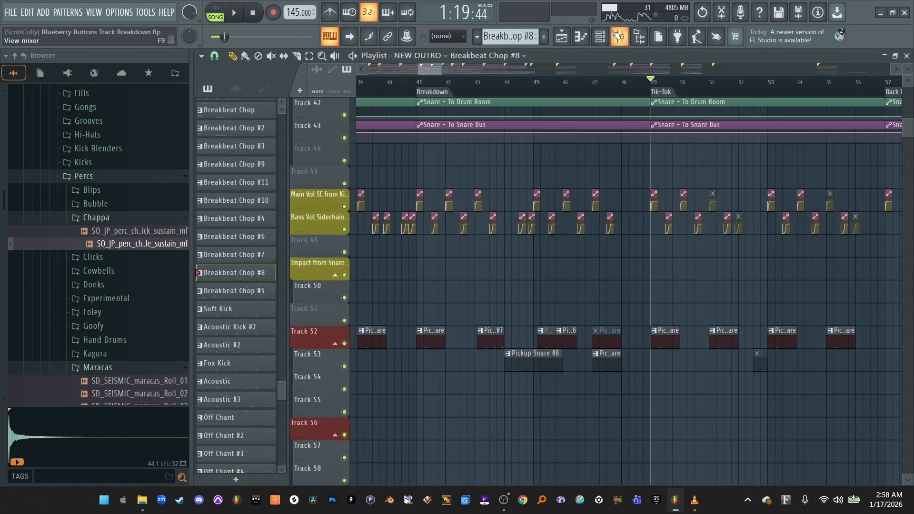
pyautogui.scroll(-3, 454, 69)
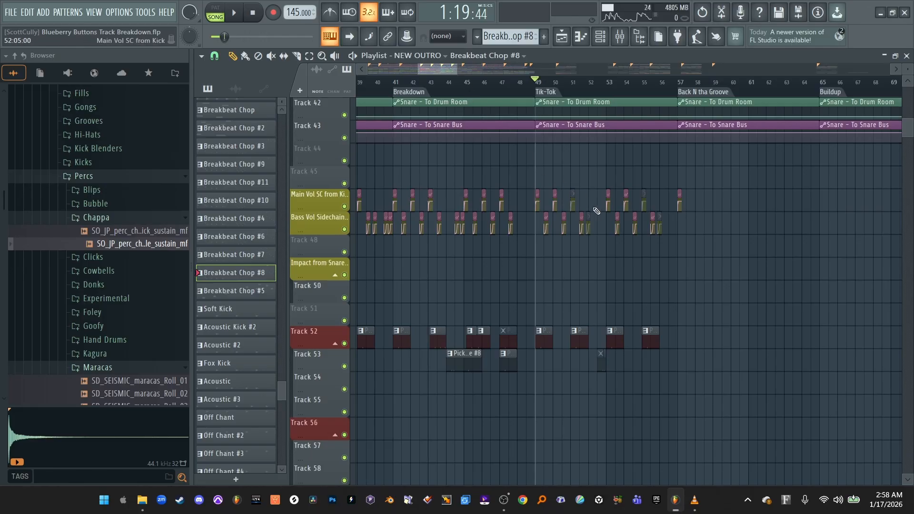
pyautogui.press('space')
# Check the mixer's drum, bass and synth tracks during playback, stop it, and select the Lead mixer track
pyautogui.click(620, 38)
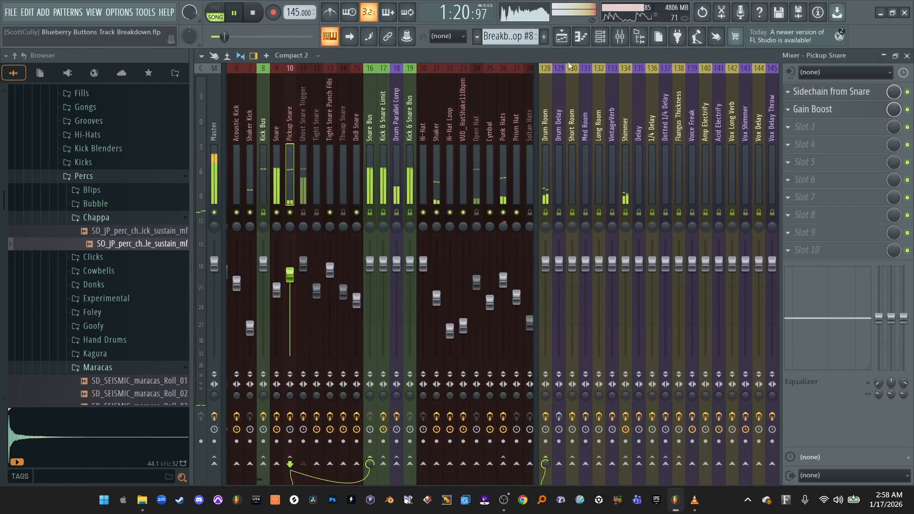
pyautogui.hscroll(5, 373, 158)
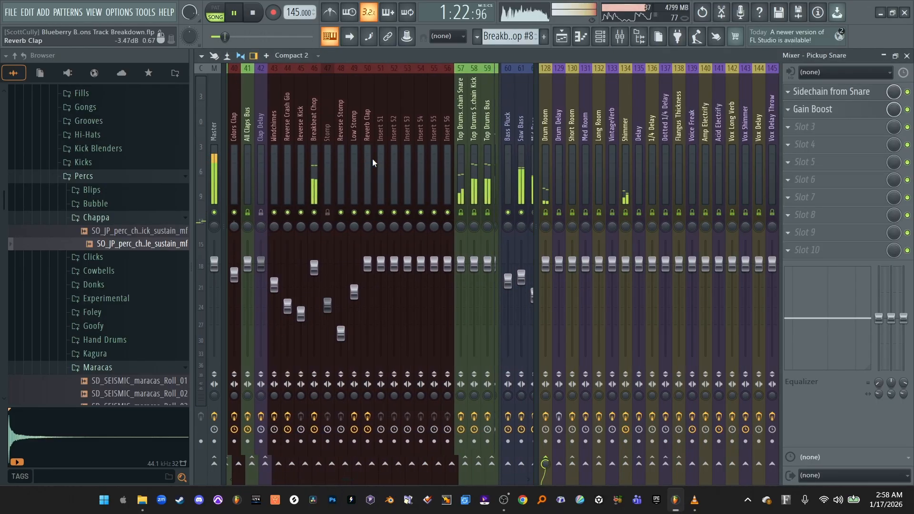
pyautogui.press('space')
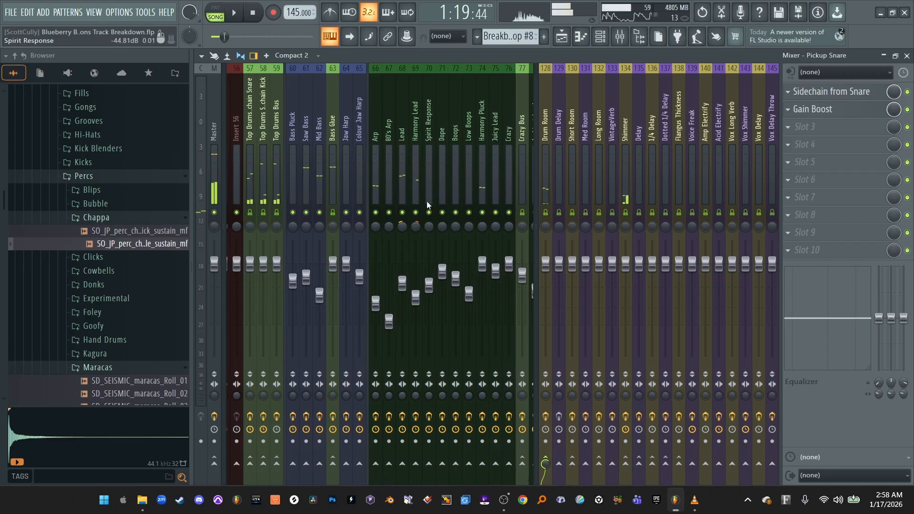
pyautogui.click(401, 176)
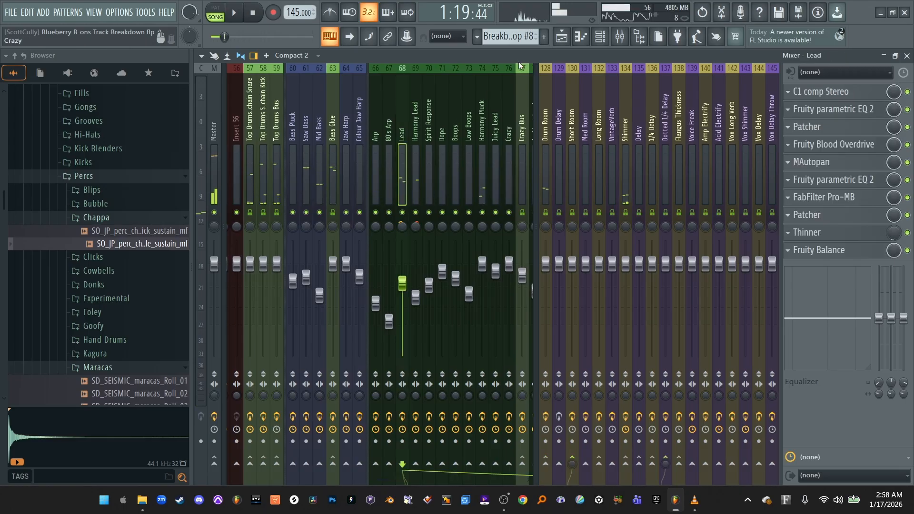
# Return to the playlist and examine the Mid Bass, Lead, Harmony Lead and Dope layers across the Tik-Tok and Breakdown sections
pyautogui.click(562, 37)
pyautogui.moveTo(426, 67); pyautogui.dragTo(428, 67)
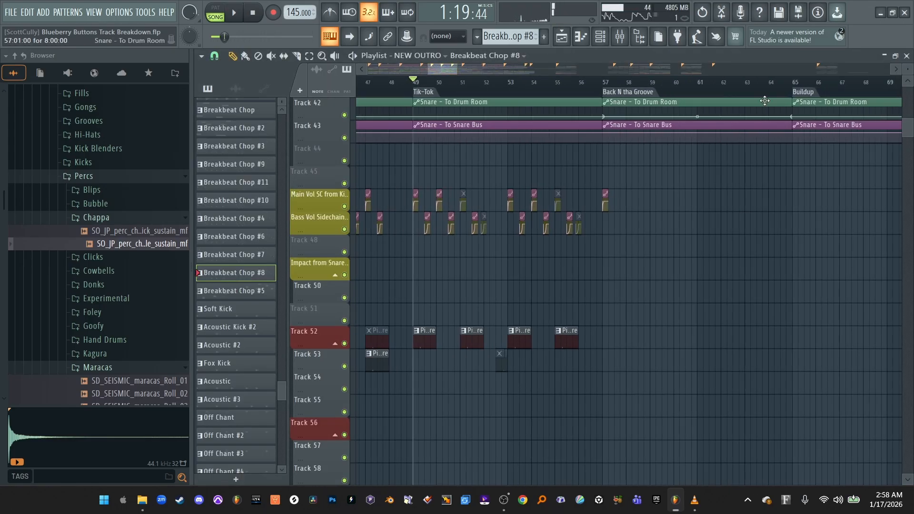
pyautogui.moveTo(908, 128); pyautogui.dragTo(910, 249)
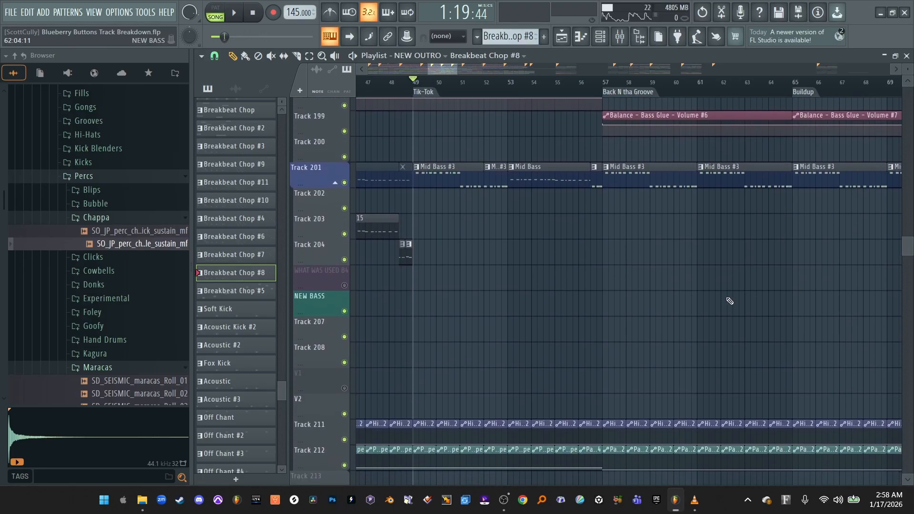
pyautogui.moveTo(457, 68); pyautogui.dragTo(449, 68)
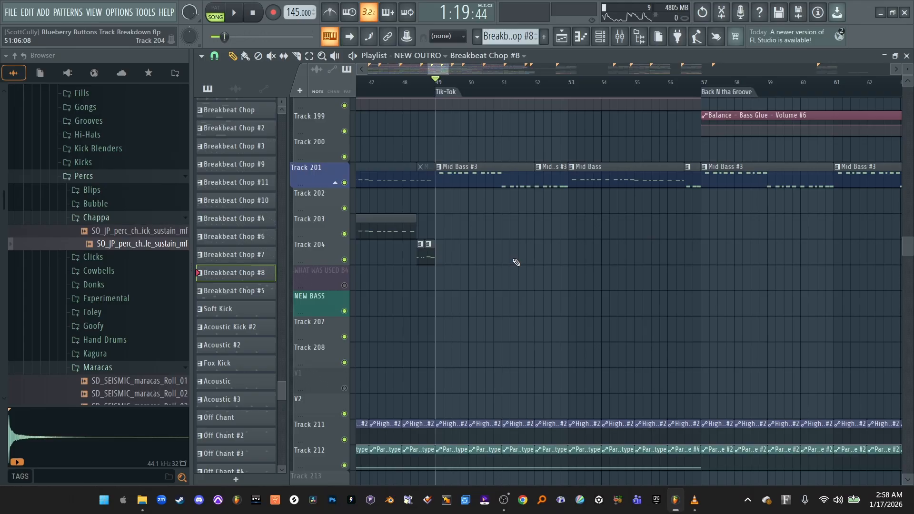
pyautogui.scroll(-12, 517, 262)
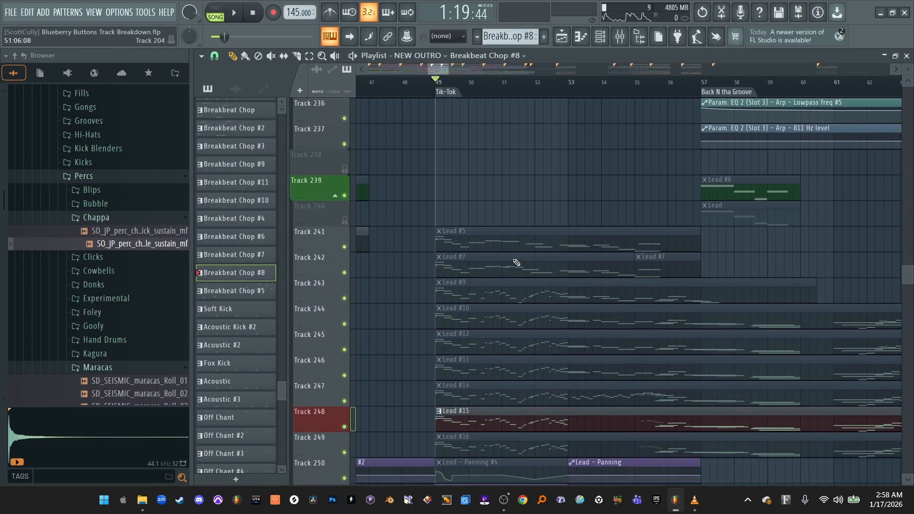
pyautogui.scroll(-1, 516, 262)
pyautogui.scroll(-10, 516, 262)
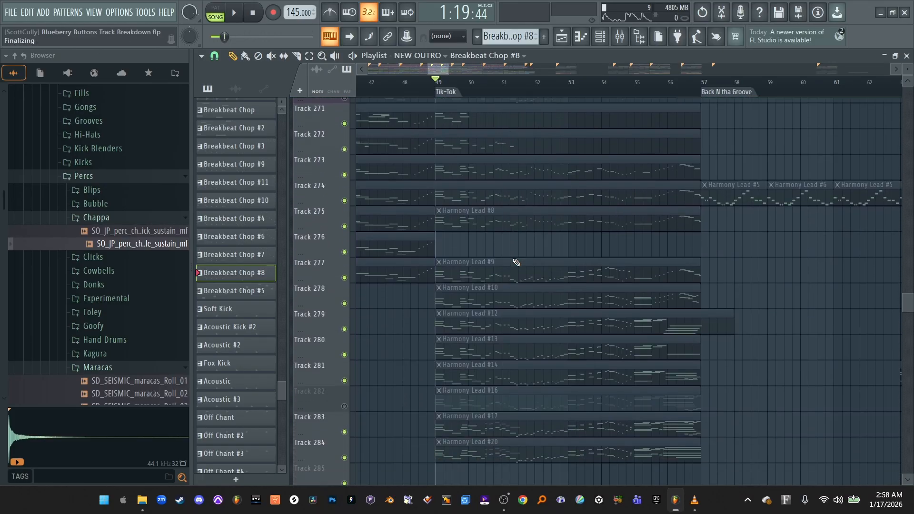
pyautogui.scroll(-8, 516, 263)
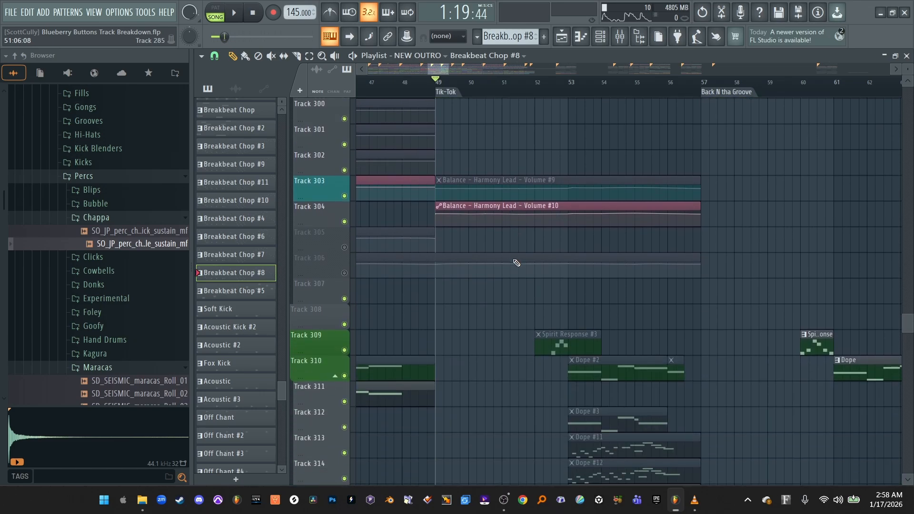
pyautogui.scroll(-2, 517, 262)
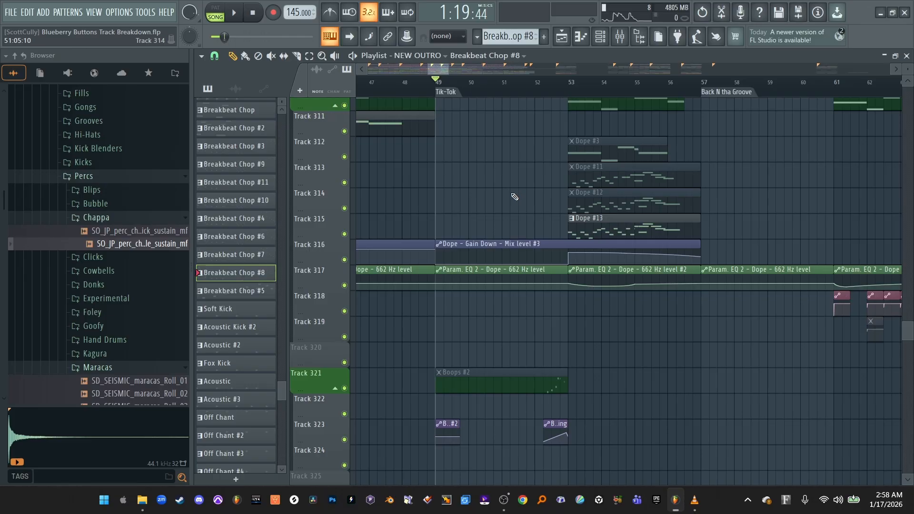
pyautogui.scroll(-1, 534, 172)
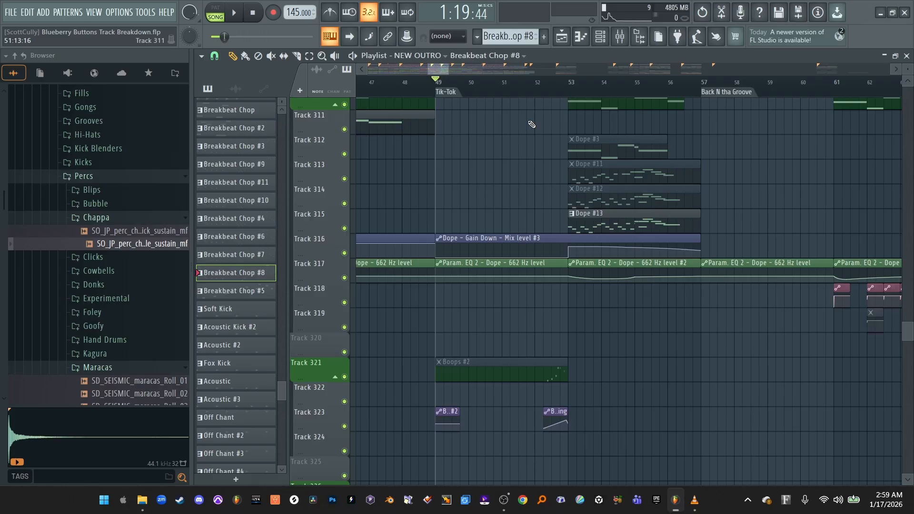
pyautogui.scroll(4, 532, 124)
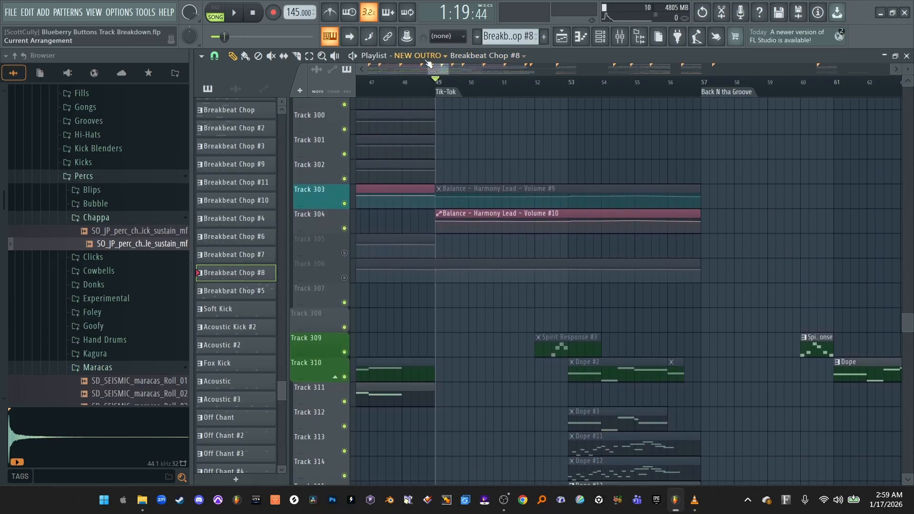
pyautogui.moveTo(427, 68); pyautogui.dragTo(410, 68)
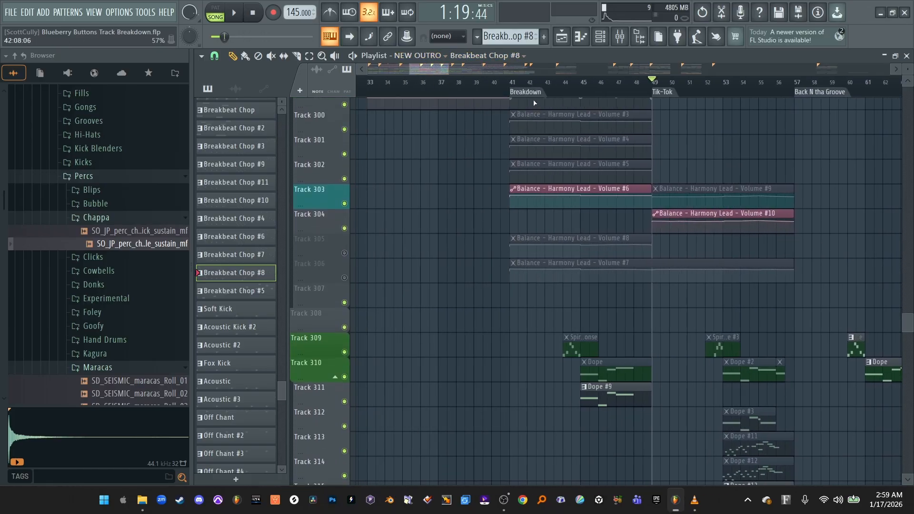
# Play the Tik-Tok section from the mixer, solo the Arp mixer track to hear it alone, and stop playback
pyautogui.click(620, 36)
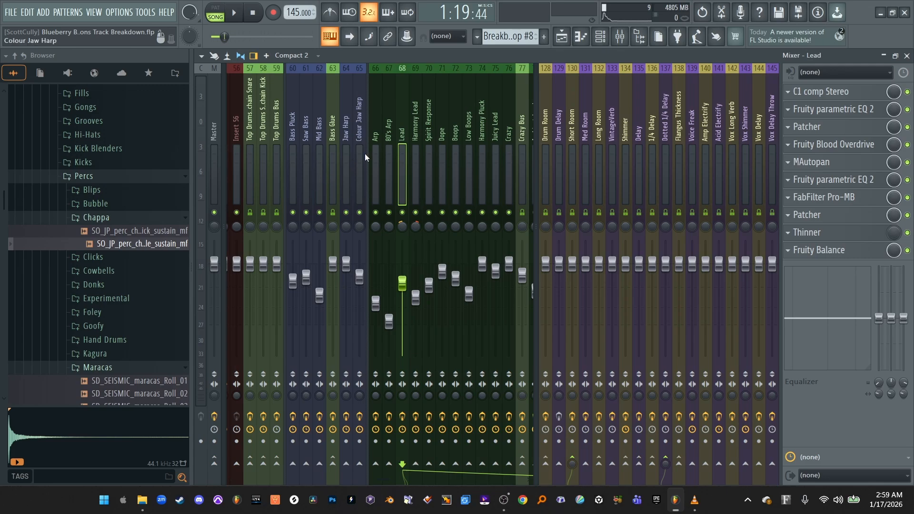
pyautogui.scroll(-1, 364, 153)
pyautogui.press('space')
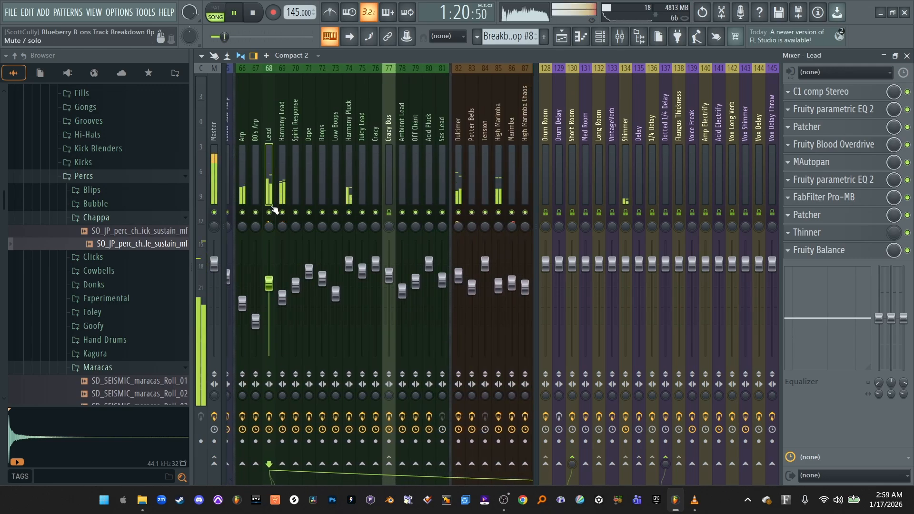
pyautogui.press('space')
pyautogui.rightClick(243, 213)
pyautogui.press('space')
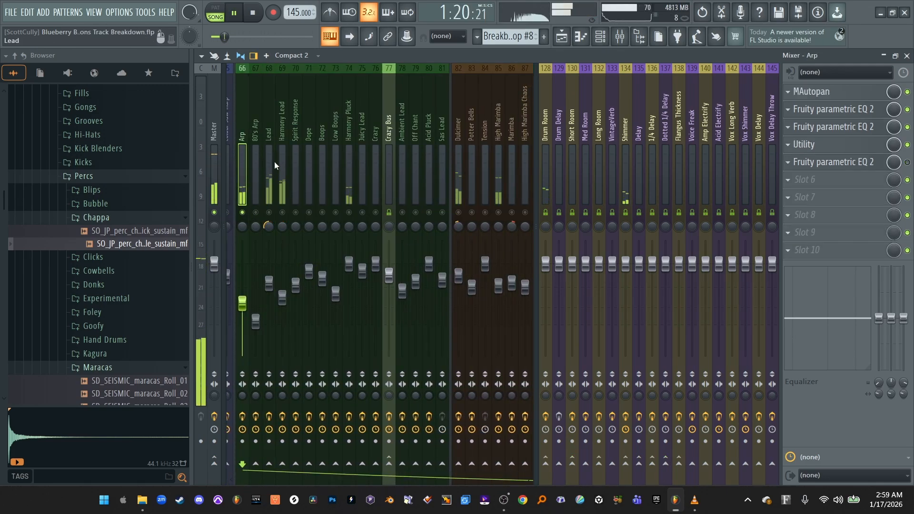
pyautogui.press('space')
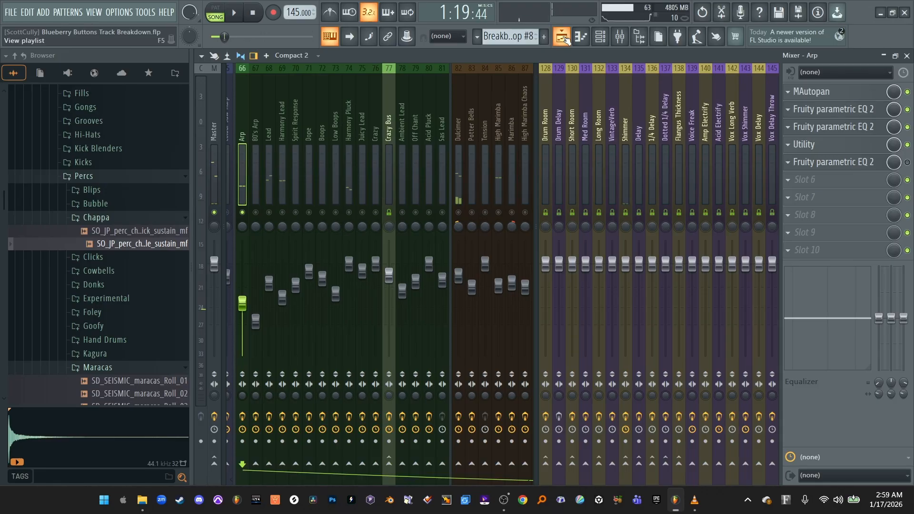
# Locate the Arp clips on Track 233 in the playlist with the whole arrangement in view
pyautogui.click(619, 36)
pyautogui.scroll(-1, 638, 260)
pyautogui.scroll(10, 666, 304)
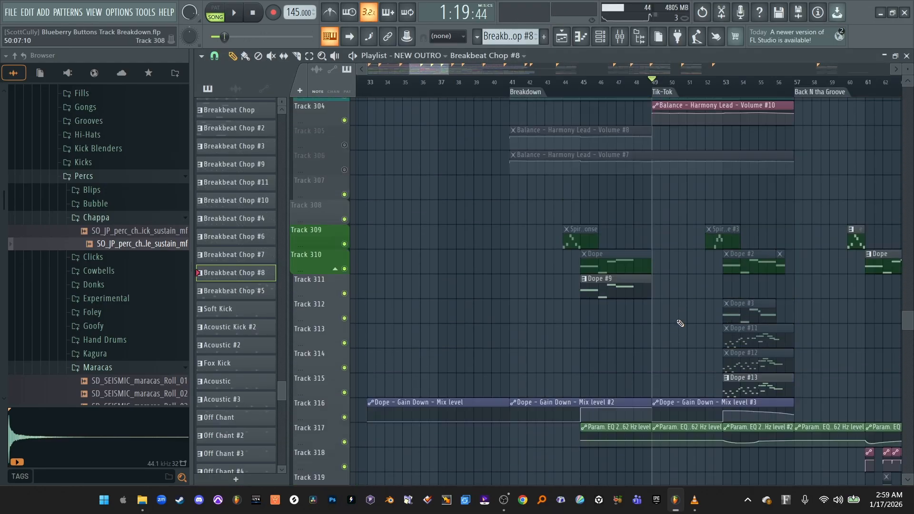
pyautogui.scroll(20, 680, 319)
pyautogui.scroll(-5, 692, 312)
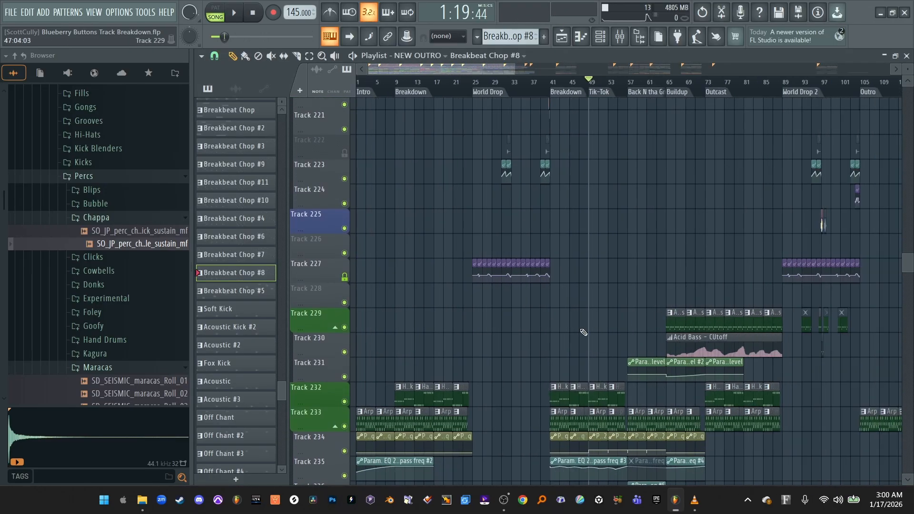
# Play the start of the World Drop section from bar 25 and stop it
pyautogui.click(475, 82)
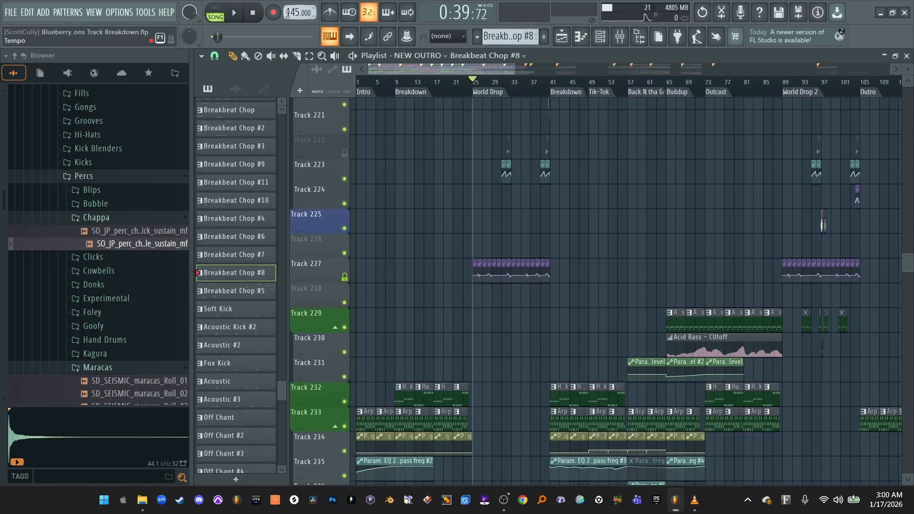
pyautogui.click(234, 17)
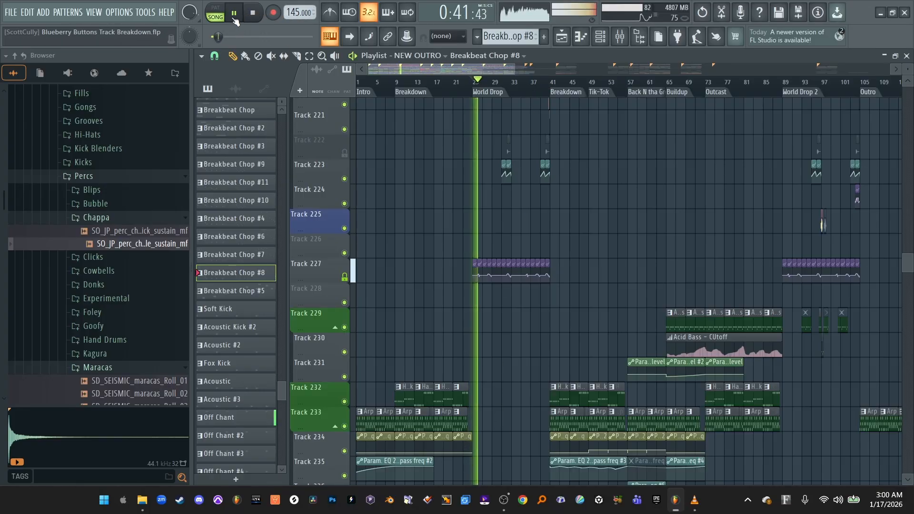
pyautogui.click(234, 17)
# Cue the Breakdown section at bar 41 and play it with the Arp mixer track soloed
pyautogui.click(556, 83)
pyautogui.press('F9')
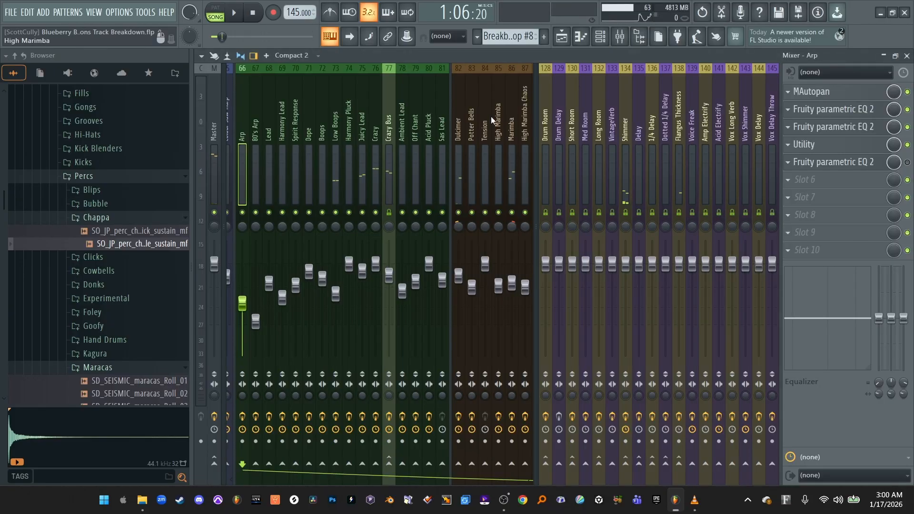
pyautogui.click(234, 13)
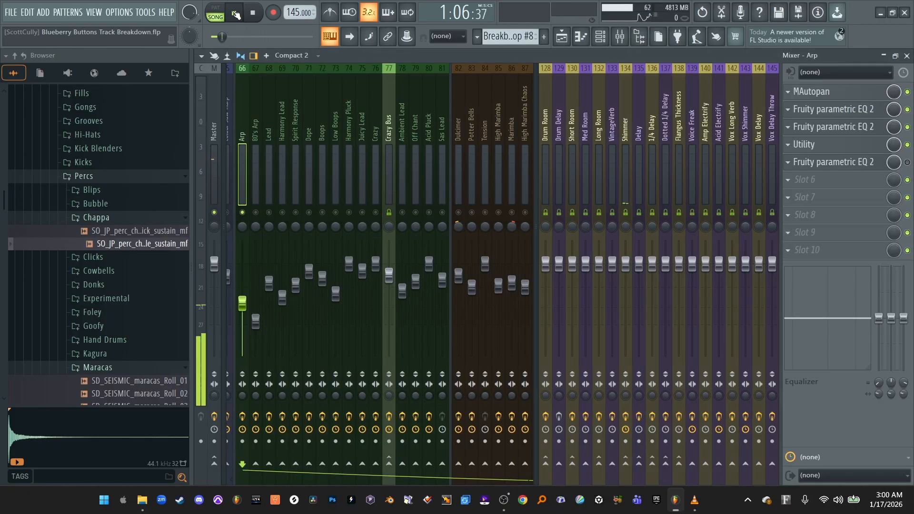
# Inspect the soloed Arp's spectrum in SPAN on the Master track, stop playback and close the analyzer
pyautogui.click(214, 150)
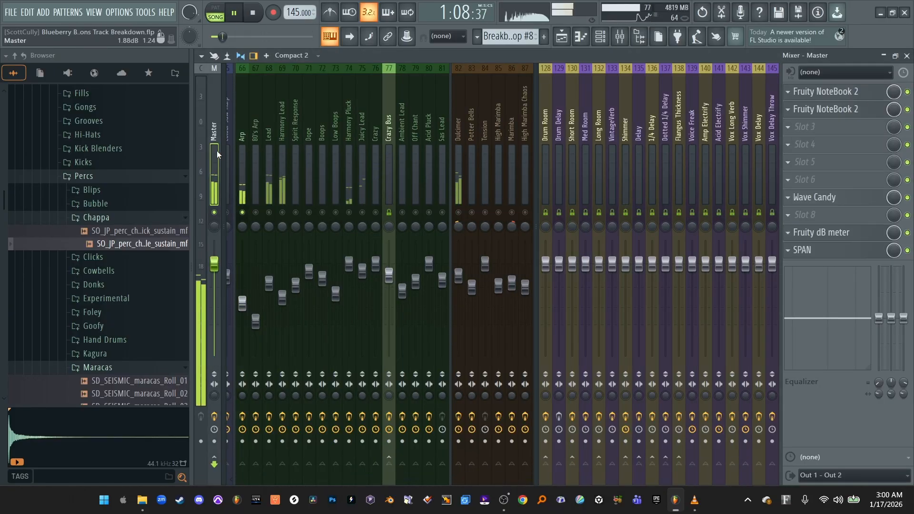
pyautogui.click(809, 250)
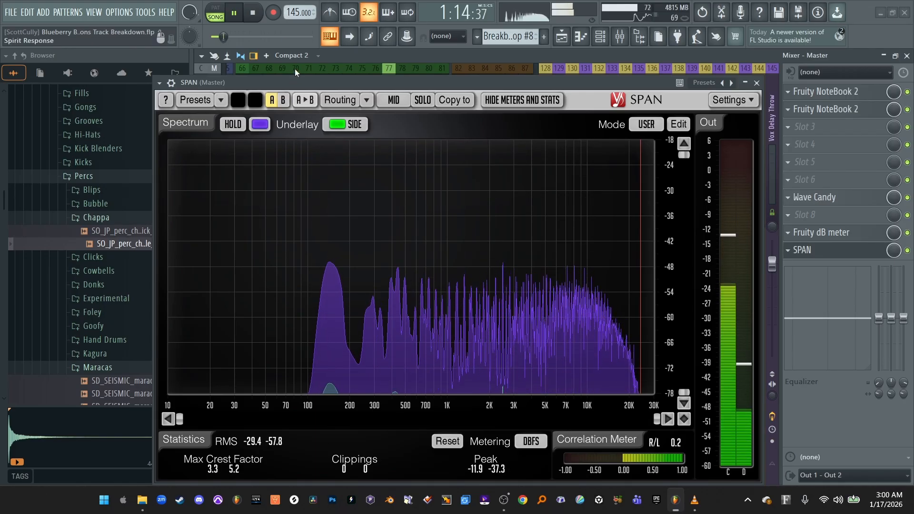
pyautogui.click(236, 15)
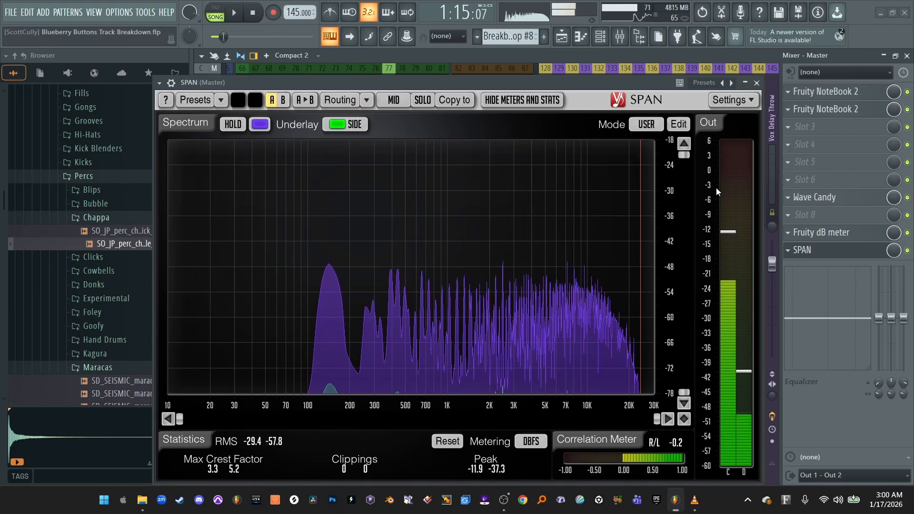
pyautogui.click(756, 82)
# Play more of the Breakdown with the Arp and Harmony Pluck mixer tracks audible, select the Arp track, and stop in the playlist
pyautogui.press('F5')
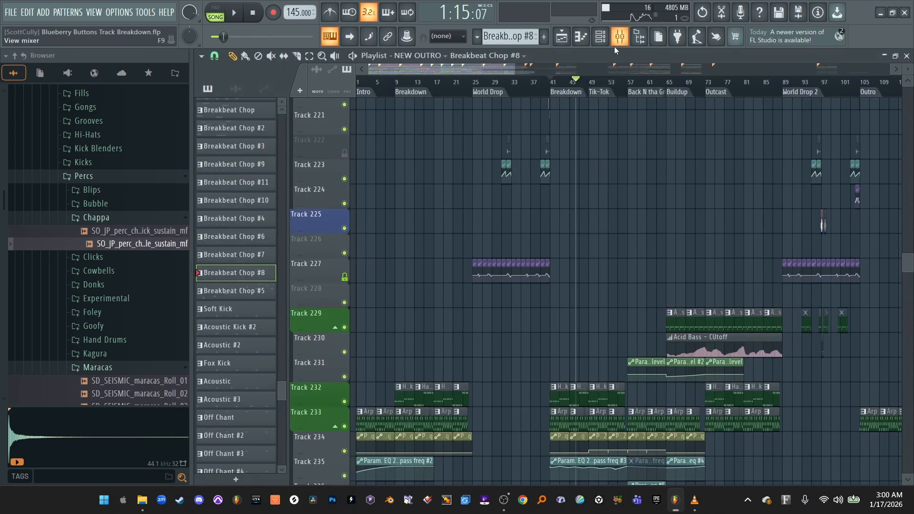
pyautogui.scroll(-1, 525, 84)
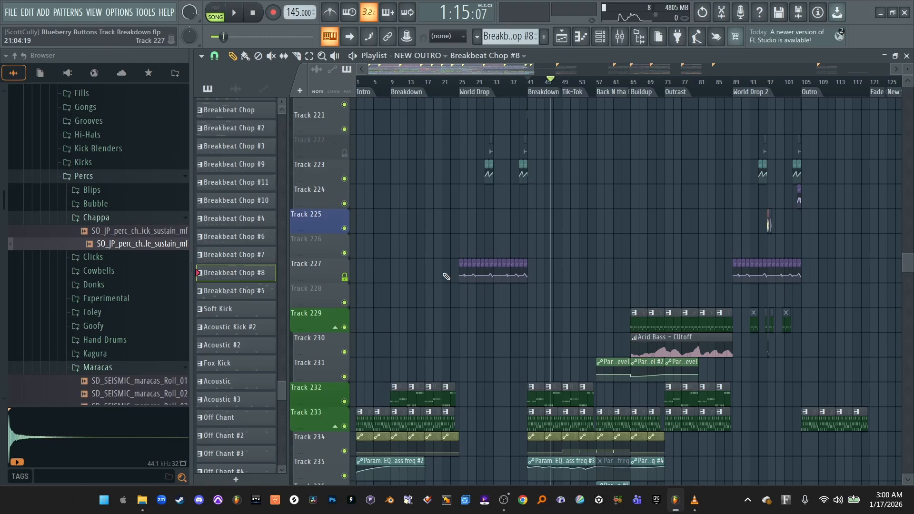
pyautogui.click(620, 36)
pyautogui.press('space')
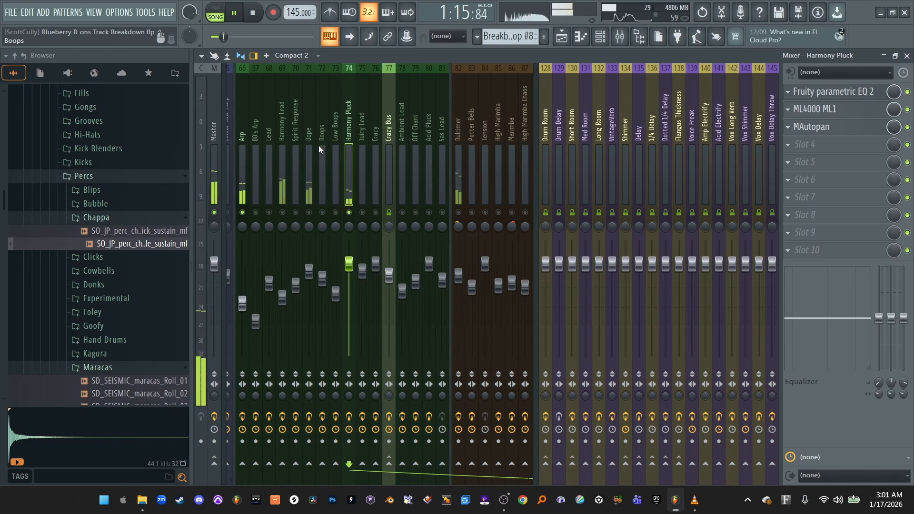
pyautogui.click(239, 164)
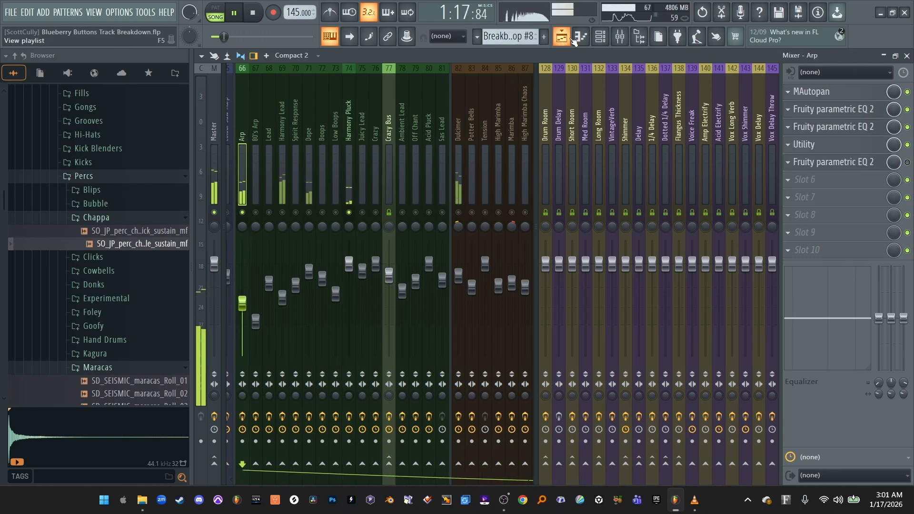
pyautogui.press('F9')
pyautogui.press('space')
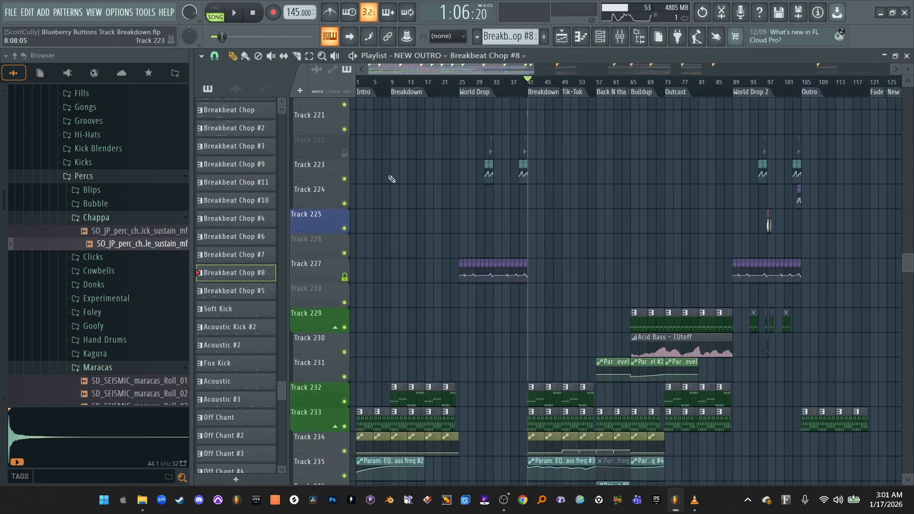
# Play the first Breakdown section from bar 9 in the playlist
pyautogui.click(392, 82)
pyautogui.press('space')
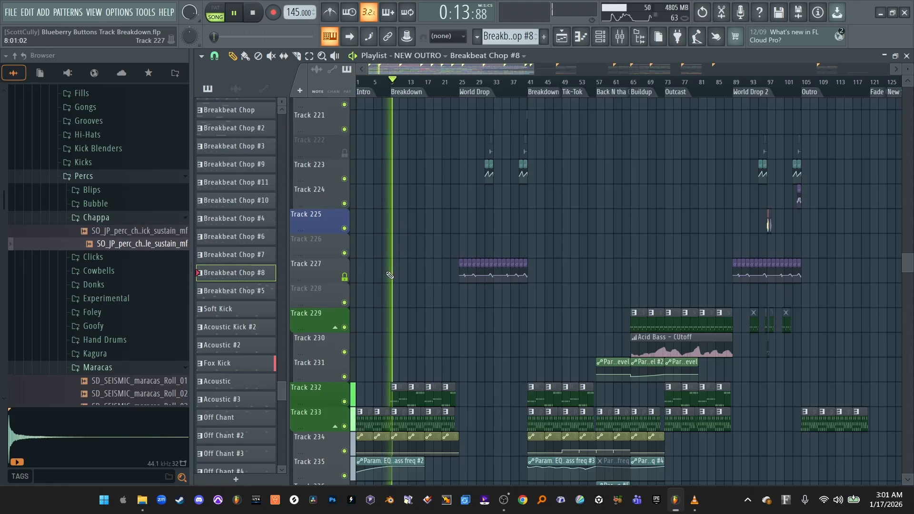
pyautogui.press('space')
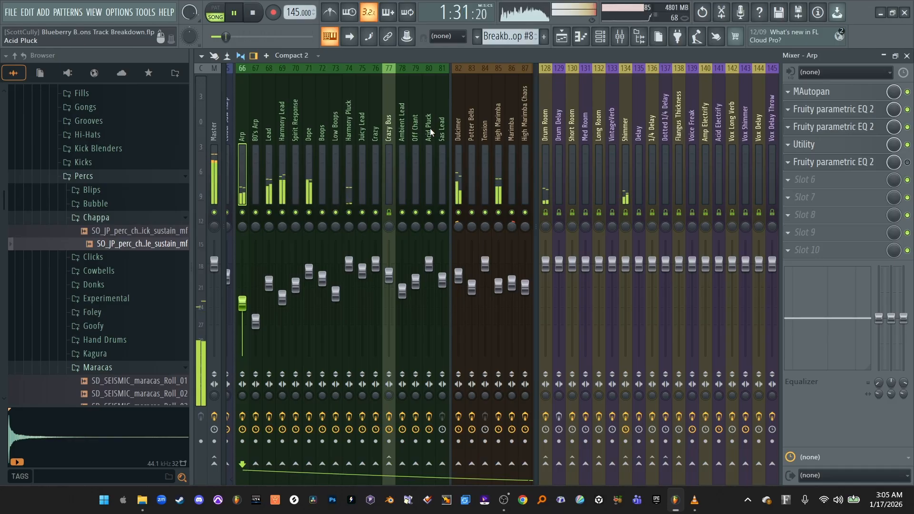
# Check the marimba, lead and effects tracks in the mixer during playback and return to the playlist
pyautogui.scroll(-5, 430, 132)
pyautogui.scroll(-3, 430, 128)
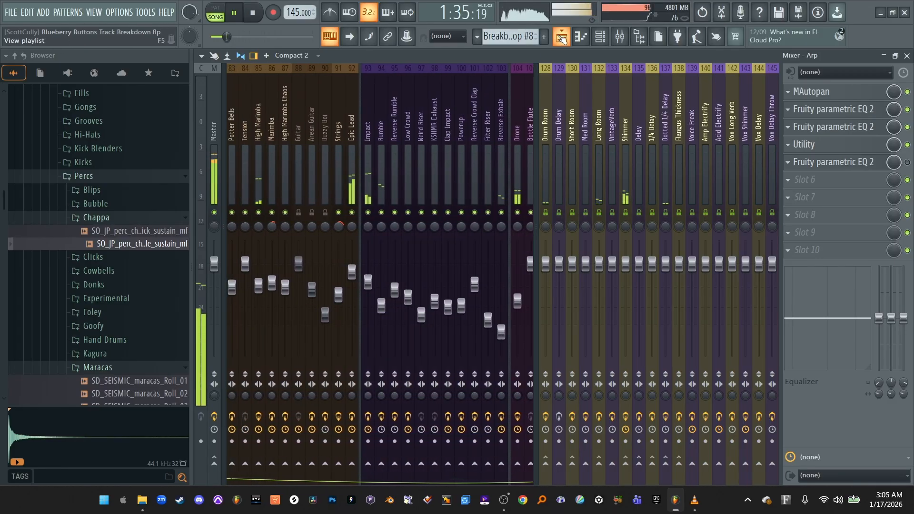
pyautogui.press('F5')
# Examine the lead, arp and bass tracks of Back N tha Groove and Buildup during playback, and stop at Outcast
pyautogui.moveTo(475, 70); pyautogui.dragTo(498, 70)
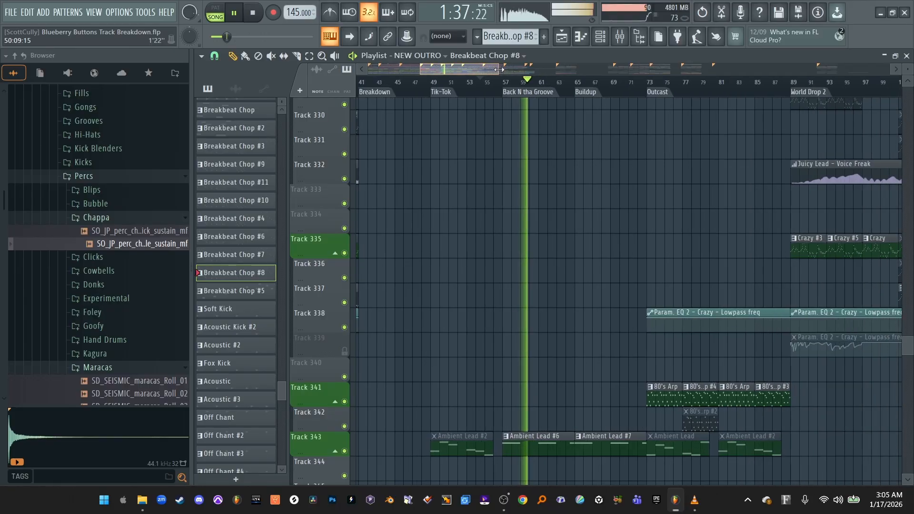
pyautogui.keyDown('ctrl'); pyautogui.scroll(5, 546, 200); pyautogui.keyUp('ctrl')
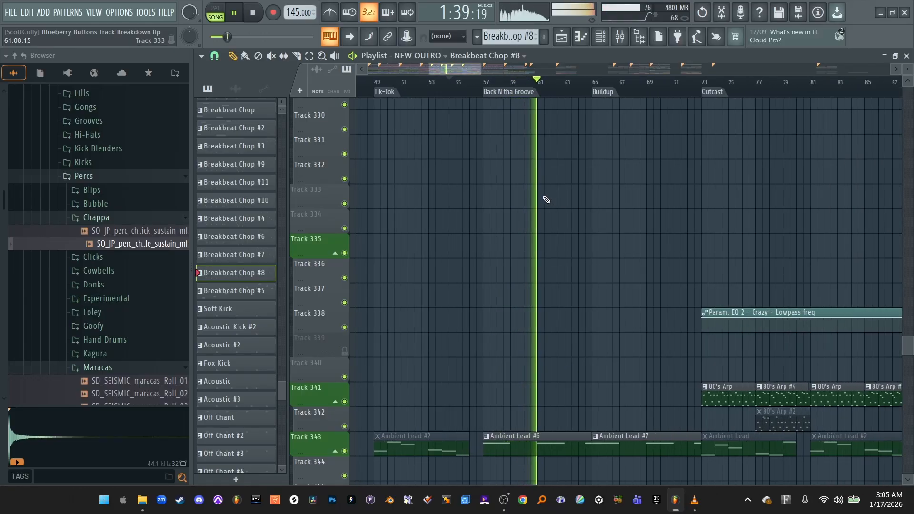
pyautogui.scroll(3, 546, 200)
pyautogui.scroll(15, 546, 200)
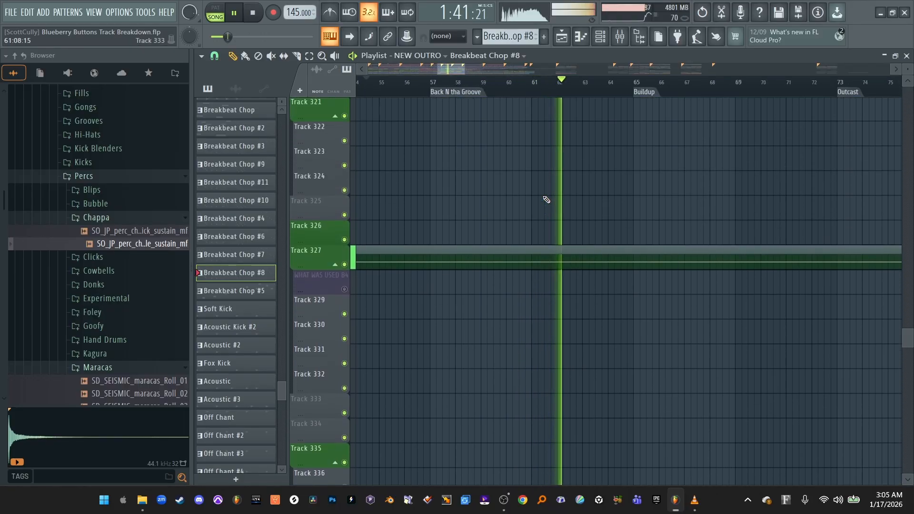
pyautogui.scroll(15, 581, 185)
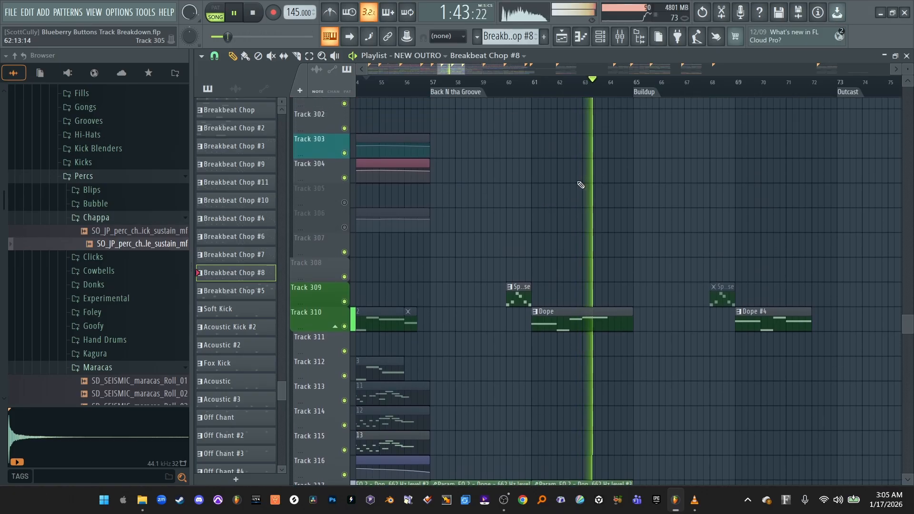
pyautogui.scroll(18, 580, 185)
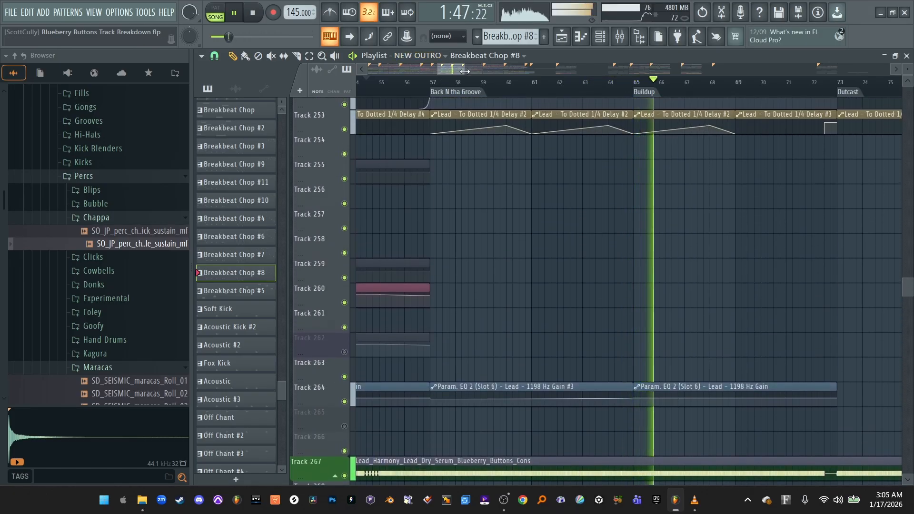
pyautogui.moveTo(462, 68); pyautogui.dragTo(476, 68)
pyautogui.scroll(5, 631, 218)
pyautogui.scroll(18, 631, 218)
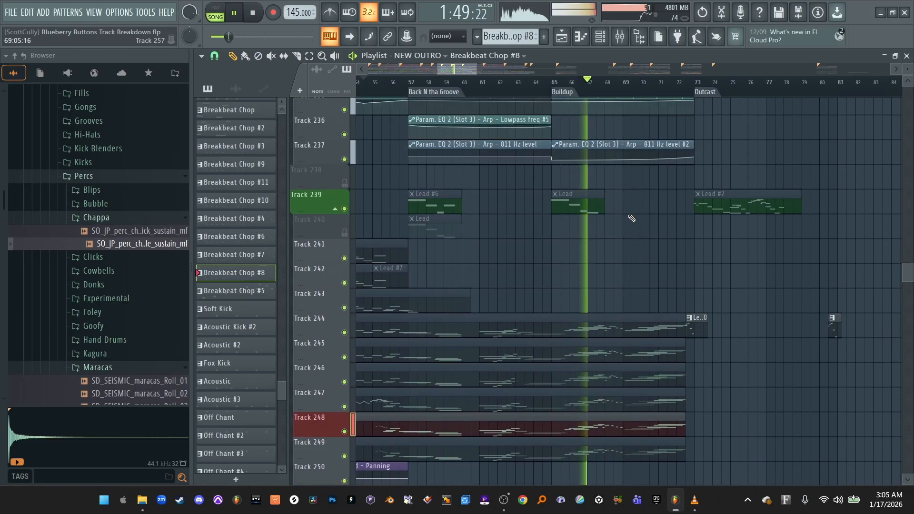
pyautogui.scroll(10, 632, 218)
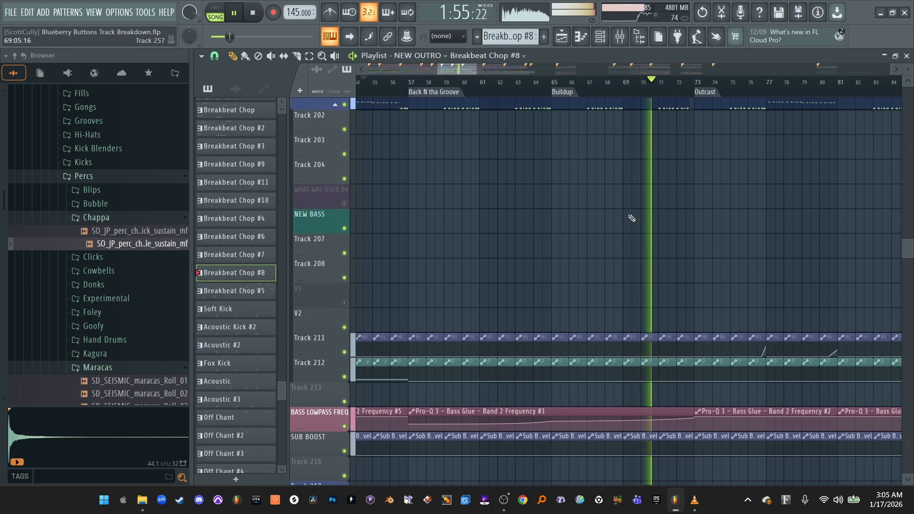
pyautogui.click(236, 17)
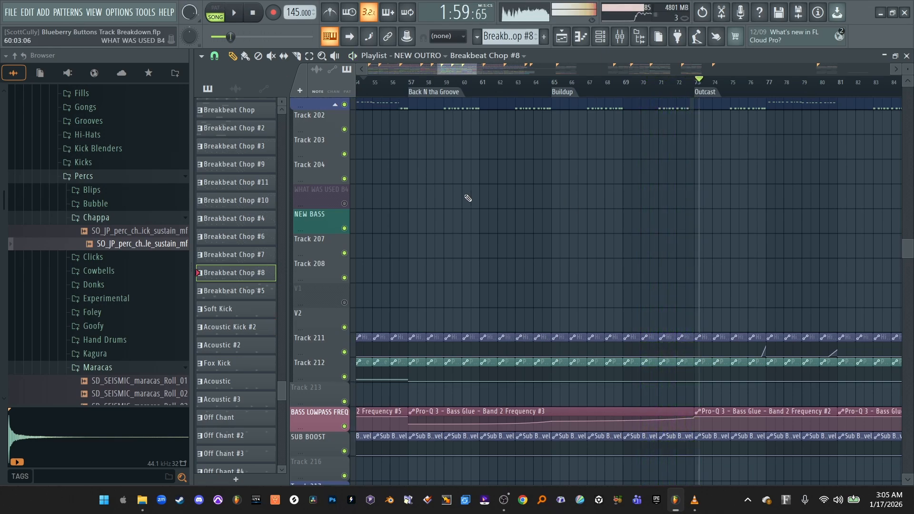
# Cue Back N tha Groove at bar 57 and review the surrounding arrangement from Intro to Outro
pyautogui.click(422, 93)
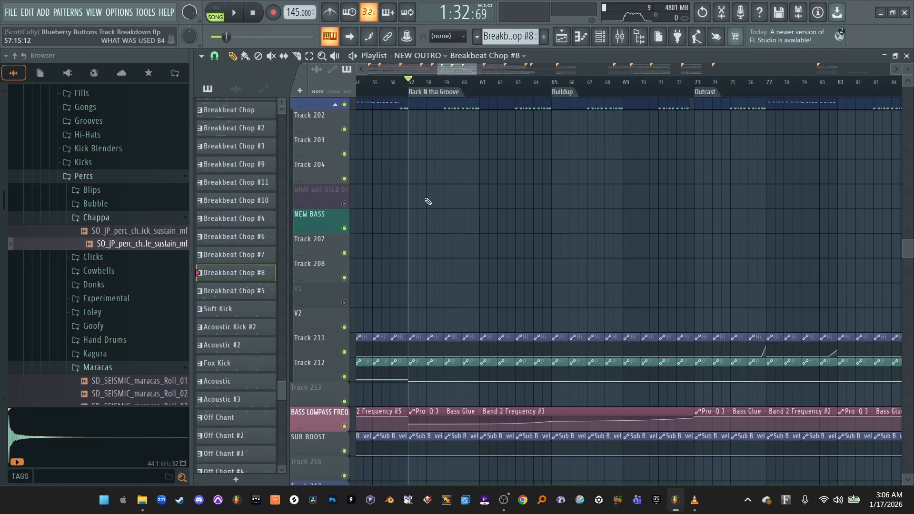
pyautogui.moveTo(438, 70); pyautogui.dragTo(376, 70)
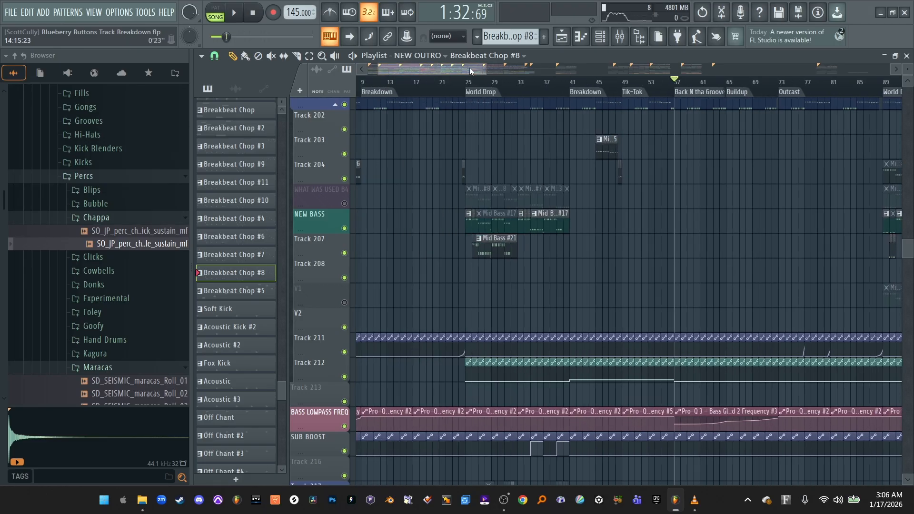
pyautogui.moveTo(480, 66); pyautogui.dragTo(531, 63)
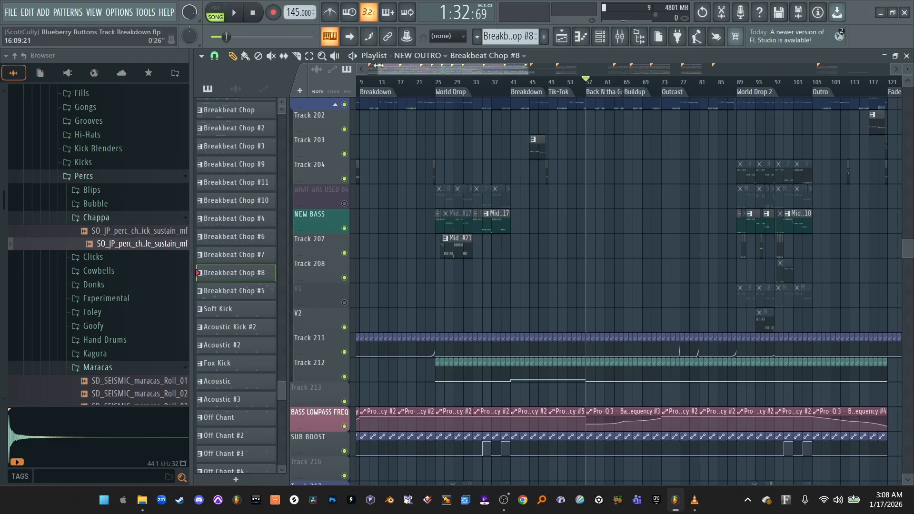
pyautogui.moveTo(377, 65); pyautogui.dragTo(369, 65)
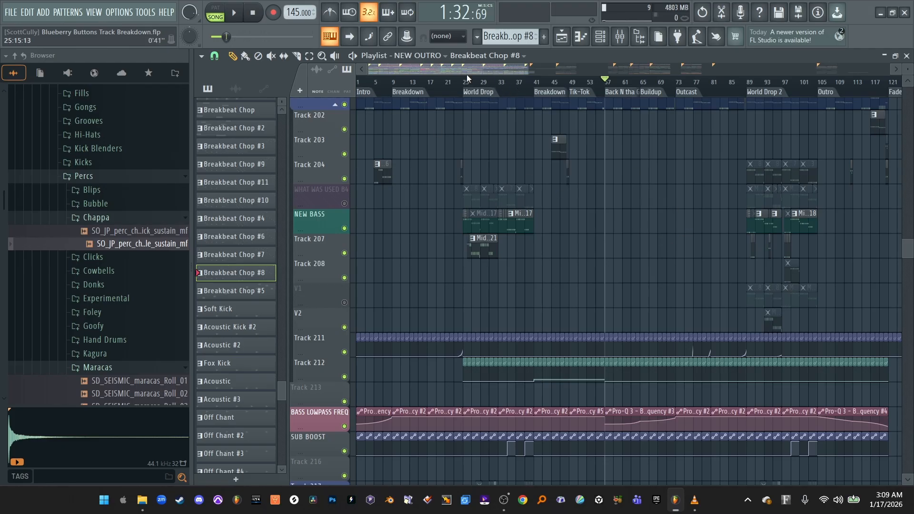
pyautogui.moveTo(370, 69); pyautogui.dragTo(407, 69)
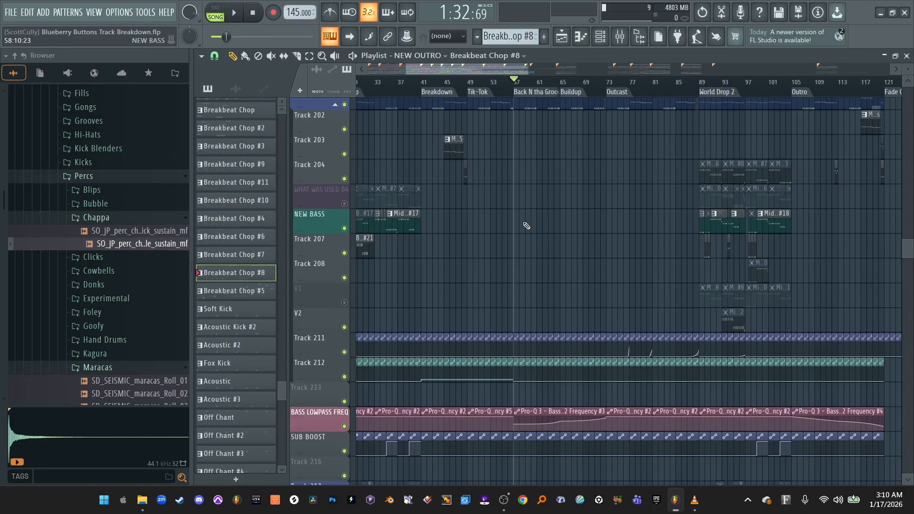
pyautogui.moveTo(520, 75); pyautogui.dragTo(436, 69)
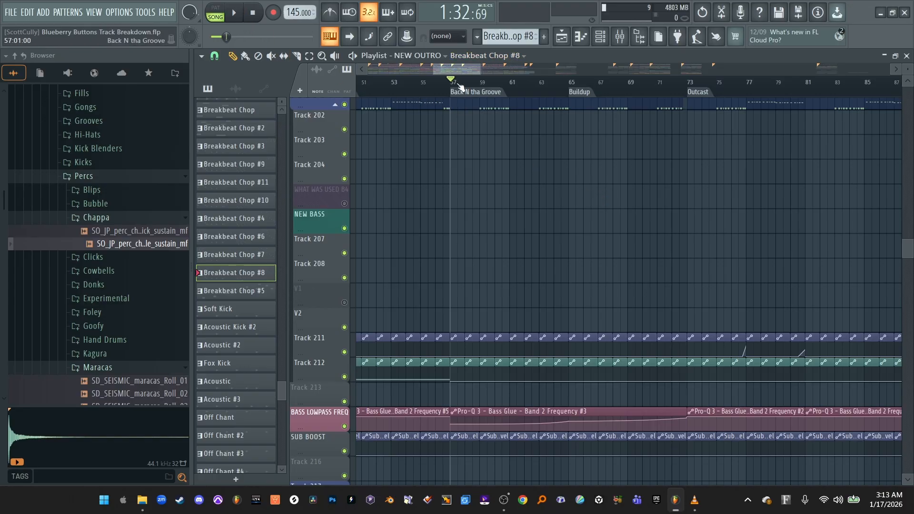
# Play from the end of Tik-Tok through Back N tha Groove and Buildup, stopping at Outcast
pyautogui.moveTo(433, 70); pyautogui.dragTo(417, 67)
pyautogui.click(533, 81)
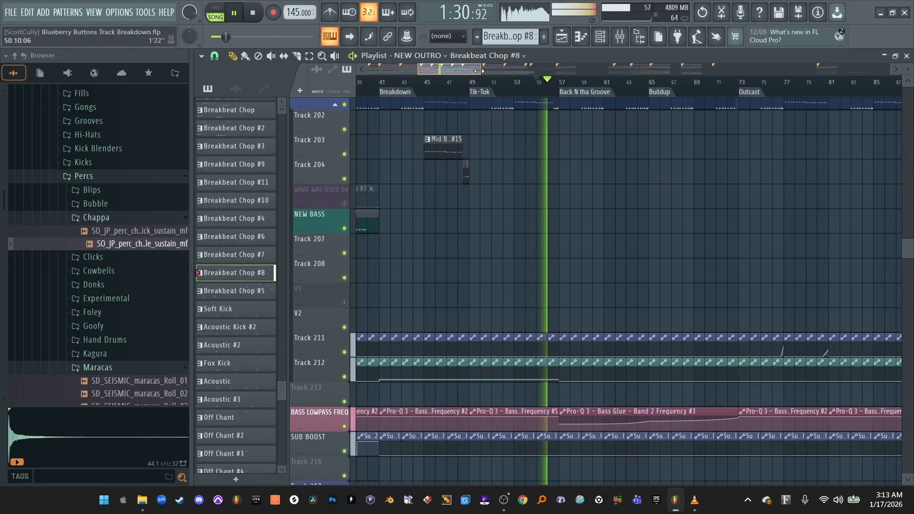
pyautogui.moveTo(478, 71); pyautogui.dragTo(493, 70)
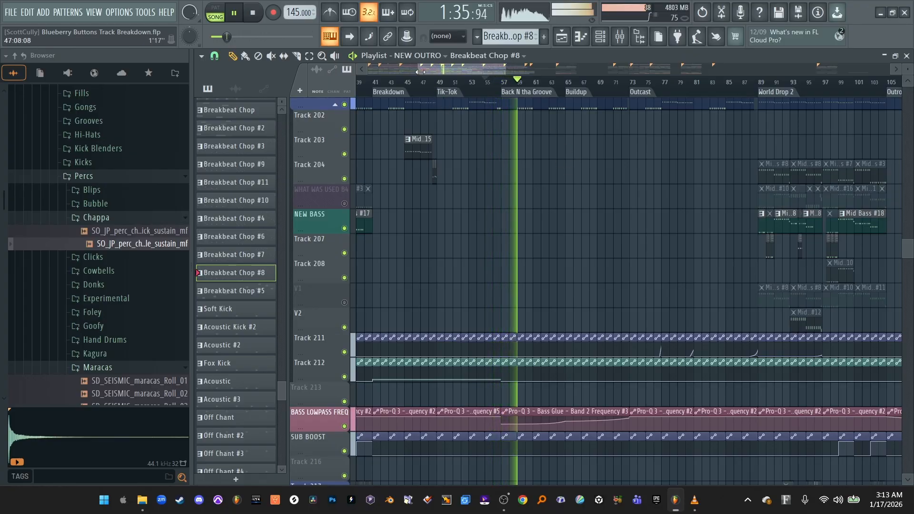
pyautogui.moveTo(420, 71); pyautogui.dragTo(434, 71)
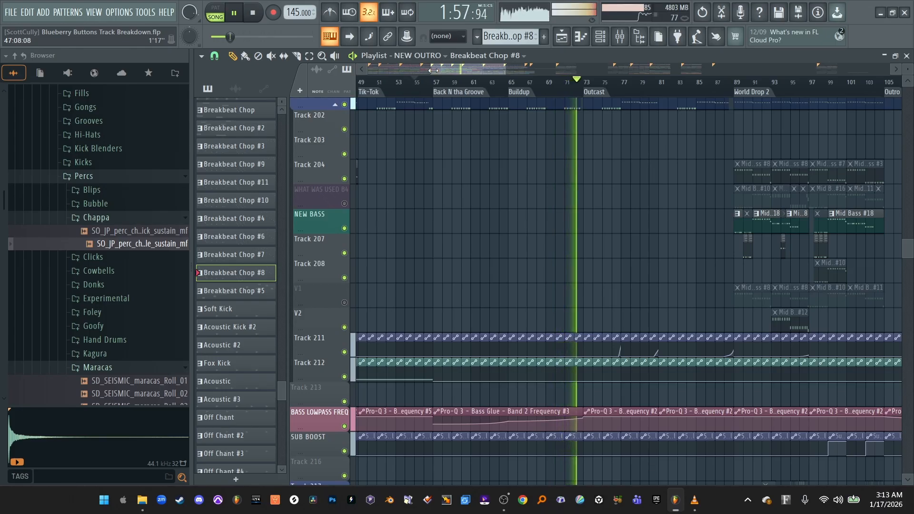
pyautogui.press('space')
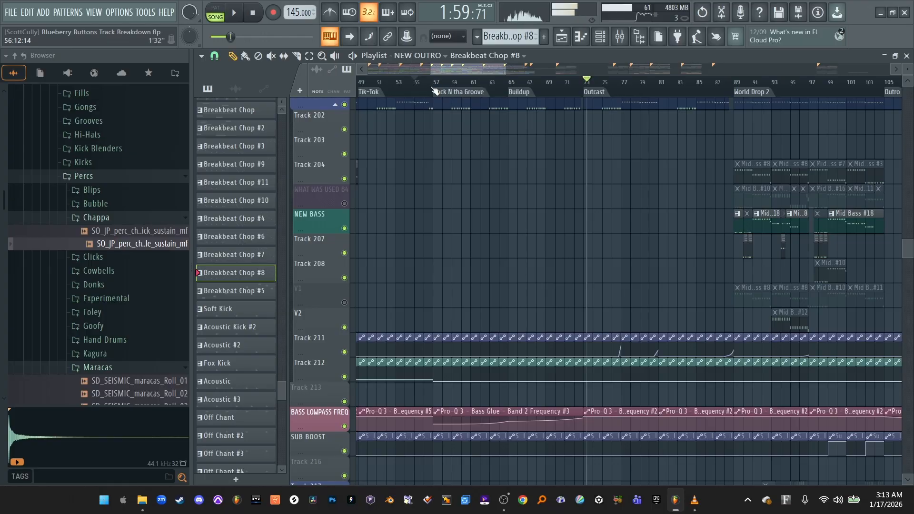
pyautogui.press('space')
# Examine the drum tracks around Back N tha Groove, from the sidechain and snare tracks down to the Decap Hat clips
pyautogui.scroll(15, 464, 135)
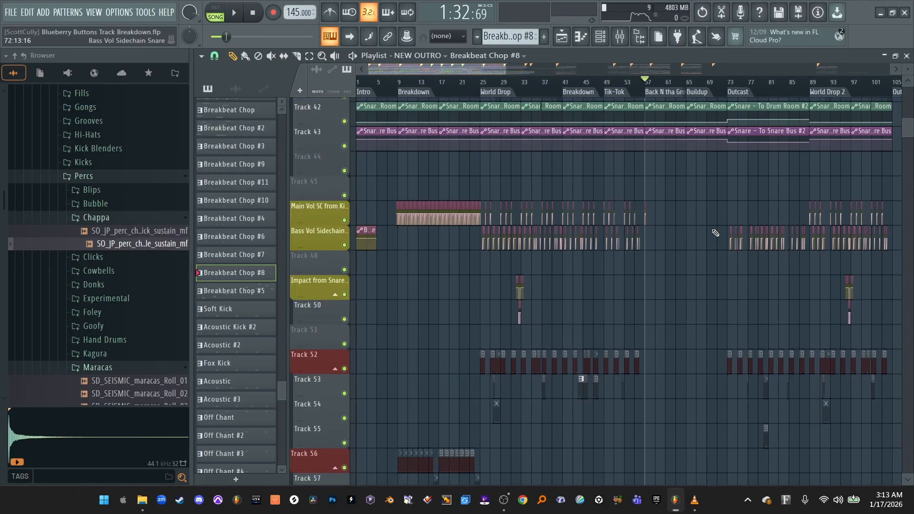
pyautogui.scroll(-8, 684, 217)
pyautogui.scroll(-13, 683, 217)
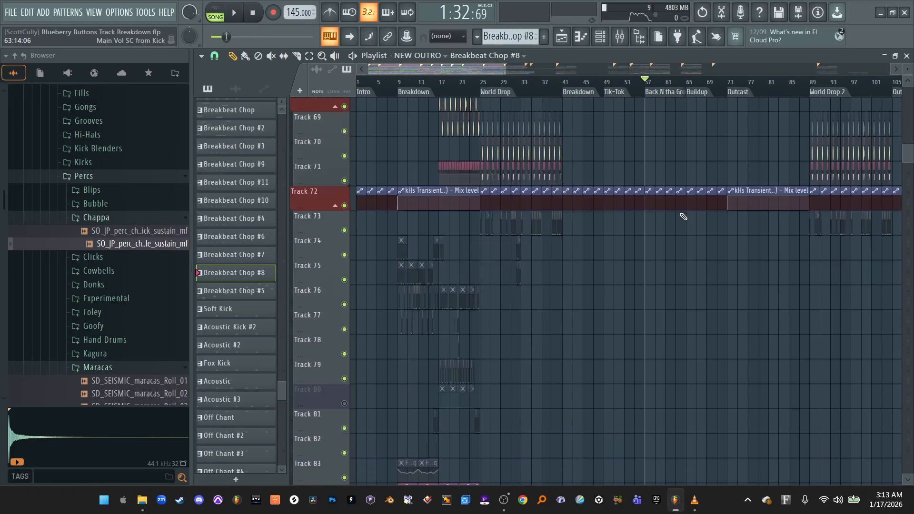
pyautogui.scroll(-9, 683, 217)
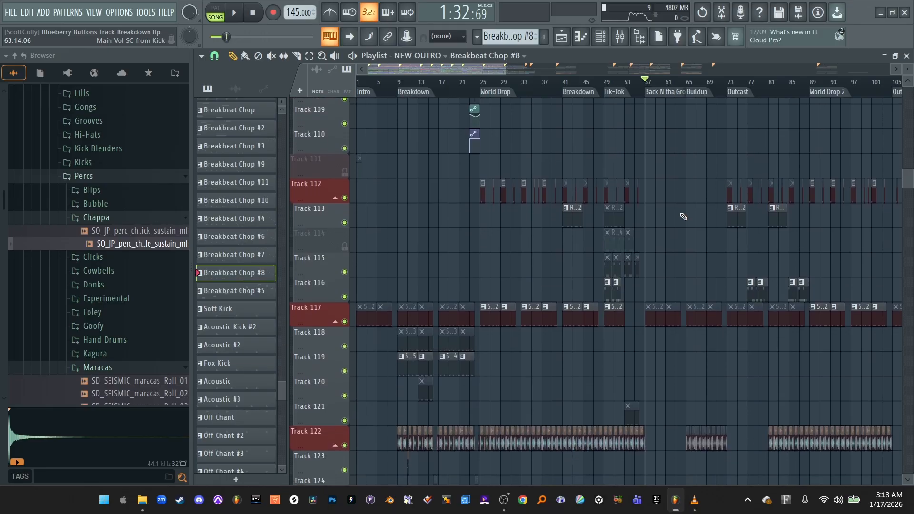
pyautogui.scroll(-5, 683, 217)
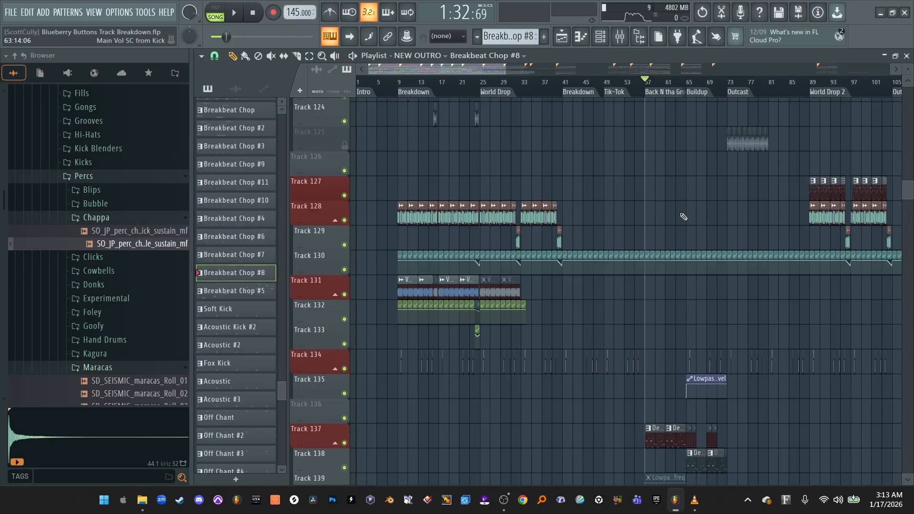
pyautogui.scroll(5, 683, 216)
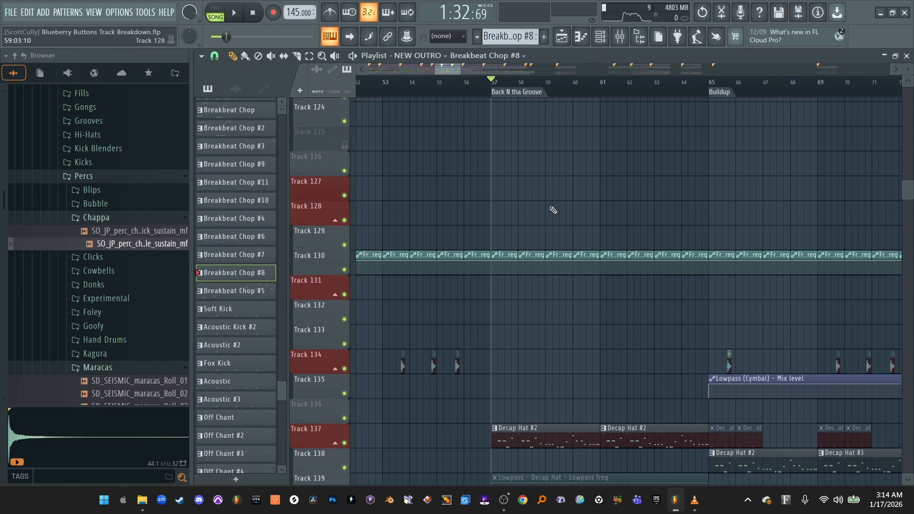
pyautogui.scroll(-5, 552, 210)
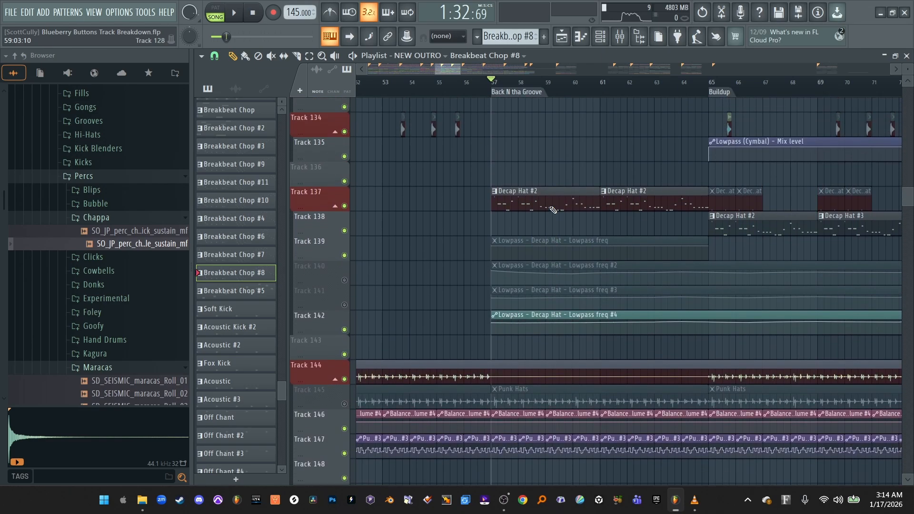
pyautogui.scroll(1, 553, 210)
# Play the start of Back N tha Groove with the Decap Hat clips in view, stop, and cue bar 57 again
pyautogui.press('space')
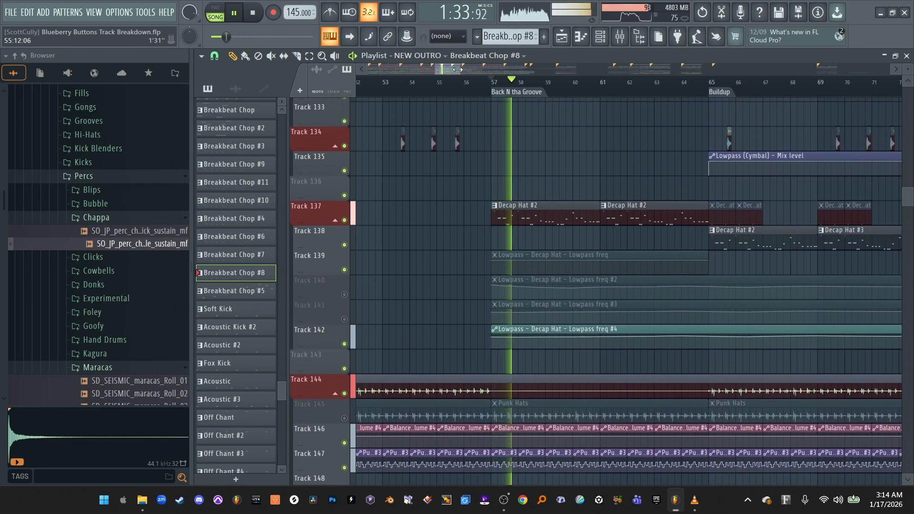
pyautogui.moveTo(457, 69); pyautogui.dragTo(470, 70)
pyautogui.press('space')
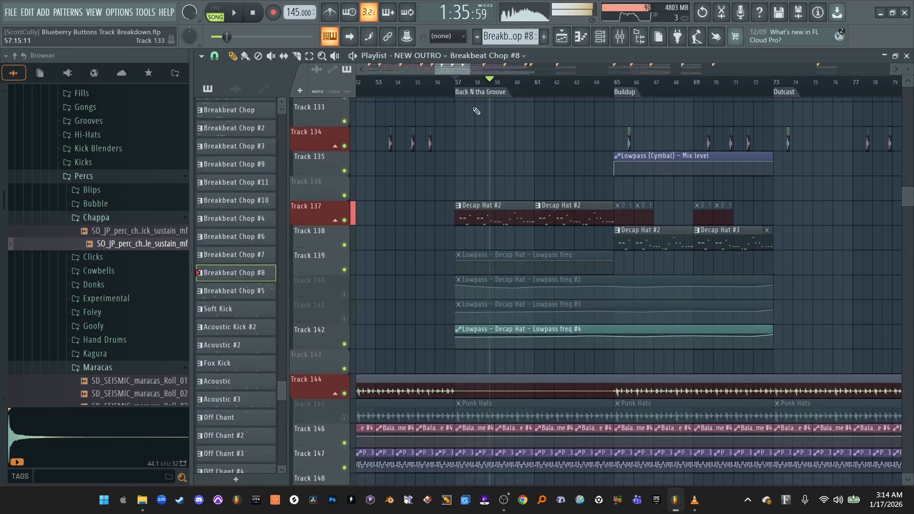
pyautogui.click(459, 81)
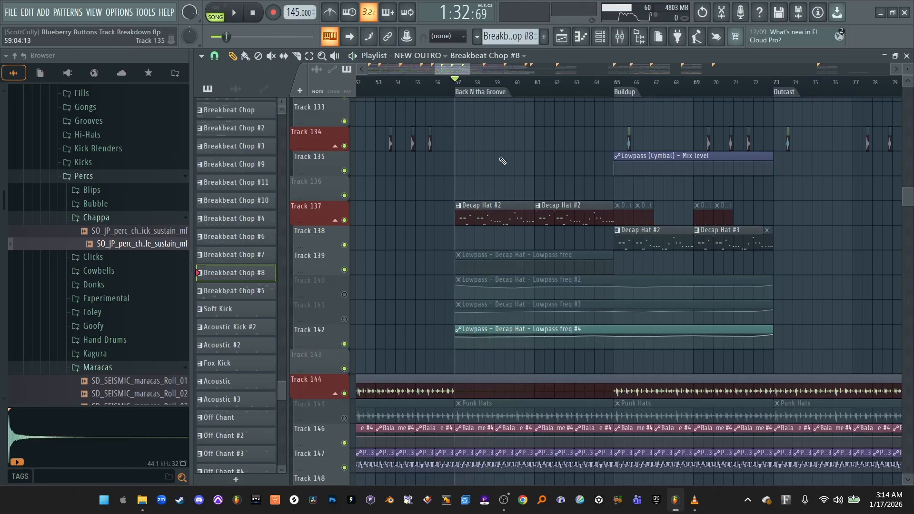
# Replay Back N tha Groove from bar 57 and stop around bar 63
pyautogui.scroll(14, 495, 154)
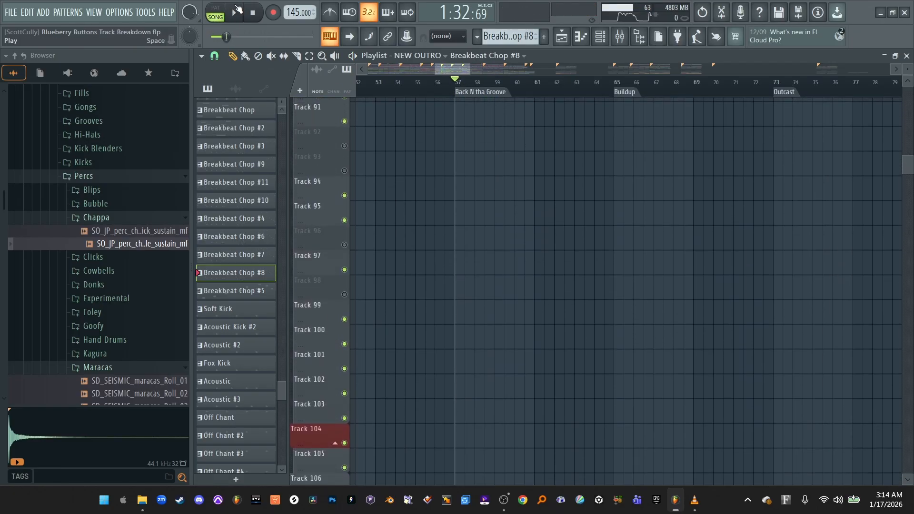
pyautogui.click(237, 10)
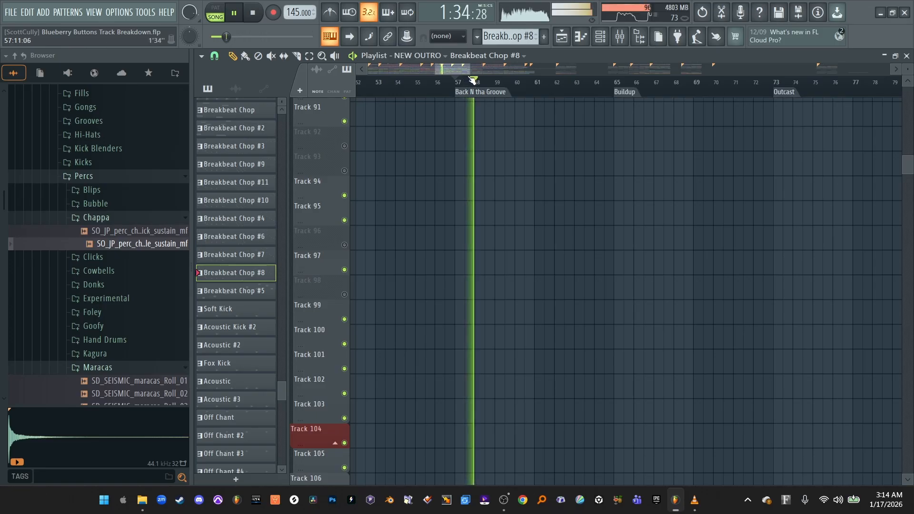
pyautogui.moveTo(469, 73); pyautogui.dragTo(482, 73)
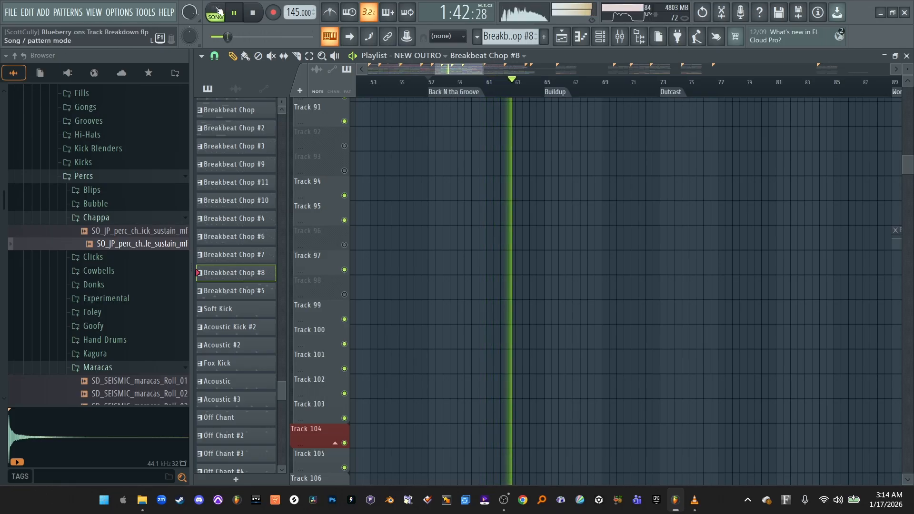
pyautogui.click(235, 14)
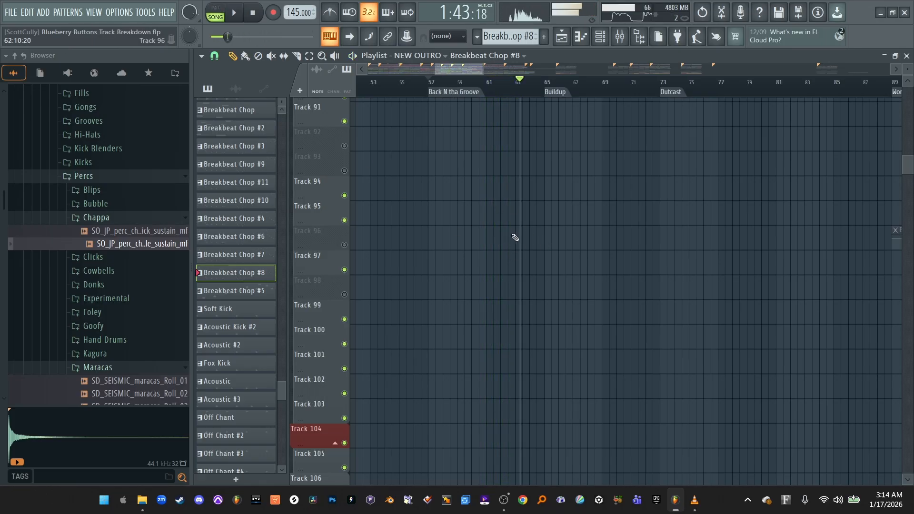
# Examine the tracks around Back N tha Groove, from the shaker and Decap Hat clips down to the Ambient Lead clips
pyautogui.scroll(-3, 469, 89)
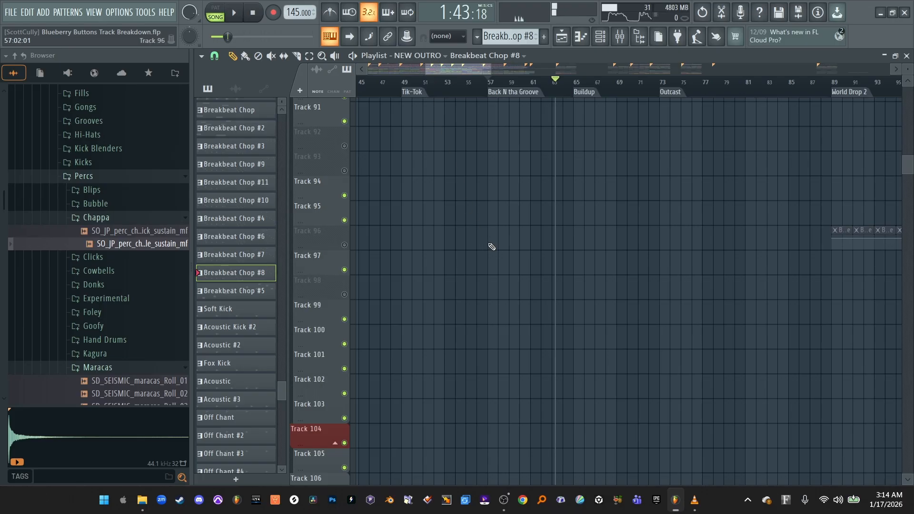
pyautogui.scroll(-2, 492, 246)
pyautogui.scroll(-15, 492, 246)
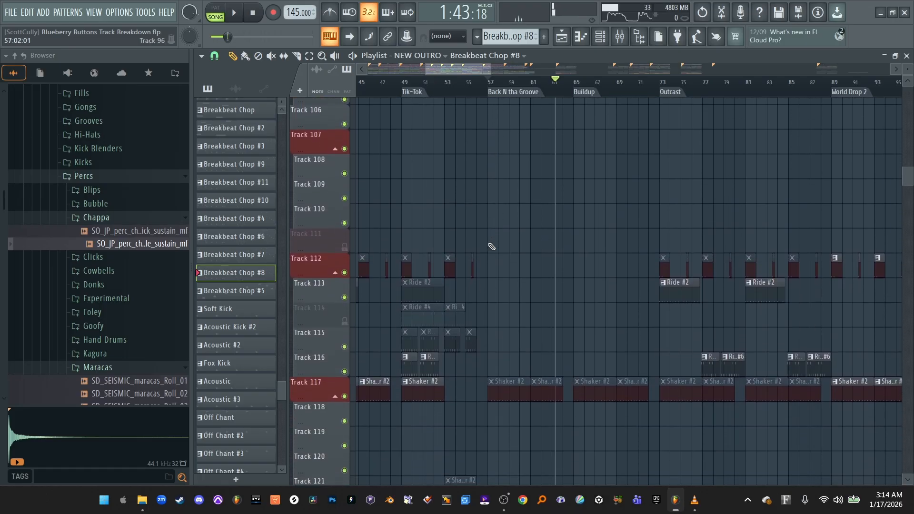
pyautogui.scroll(-5, 491, 247)
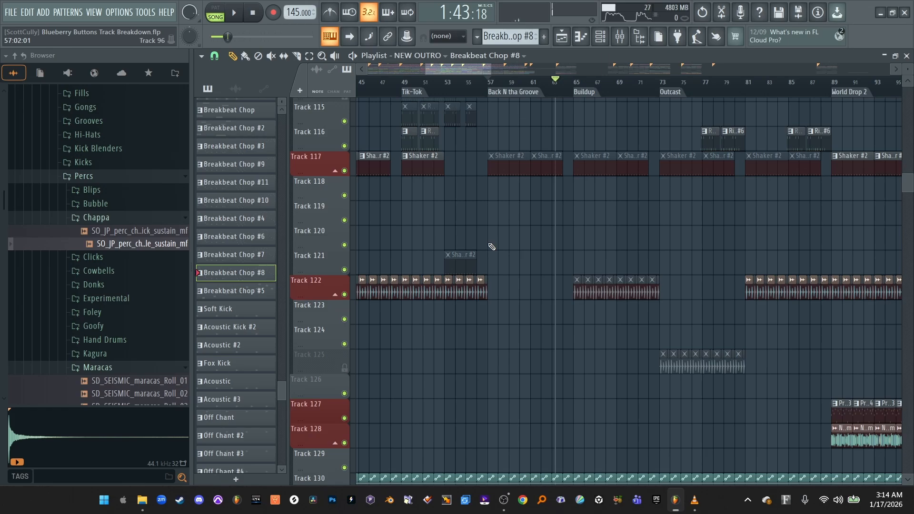
pyautogui.scroll(-20, 510, 257)
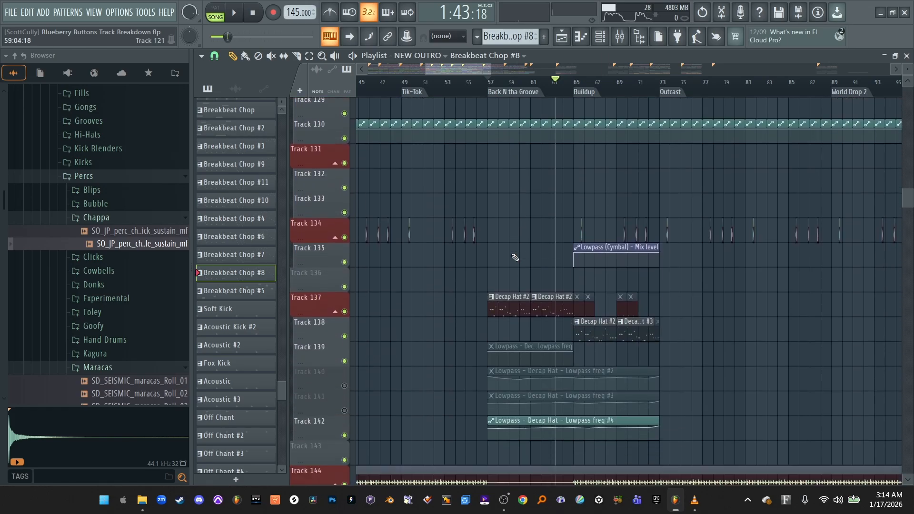
pyautogui.scroll(-20, 515, 257)
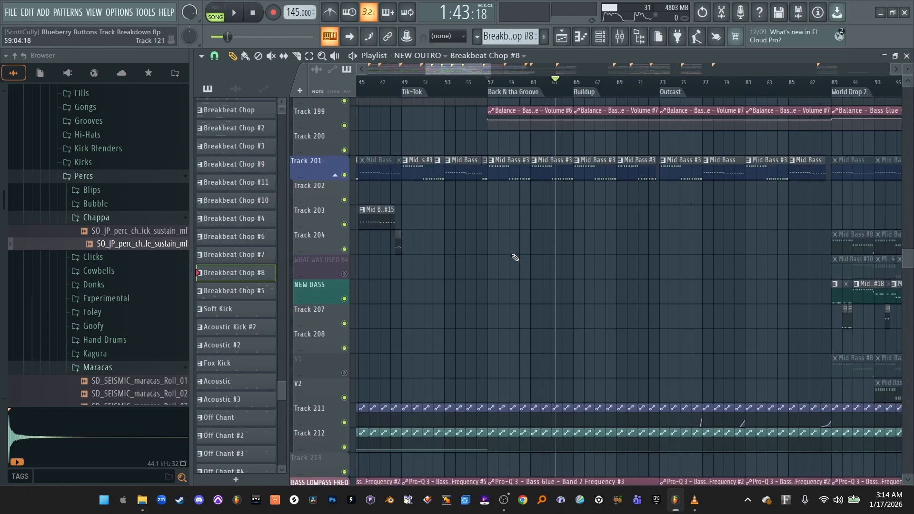
pyautogui.scroll(-20, 515, 258)
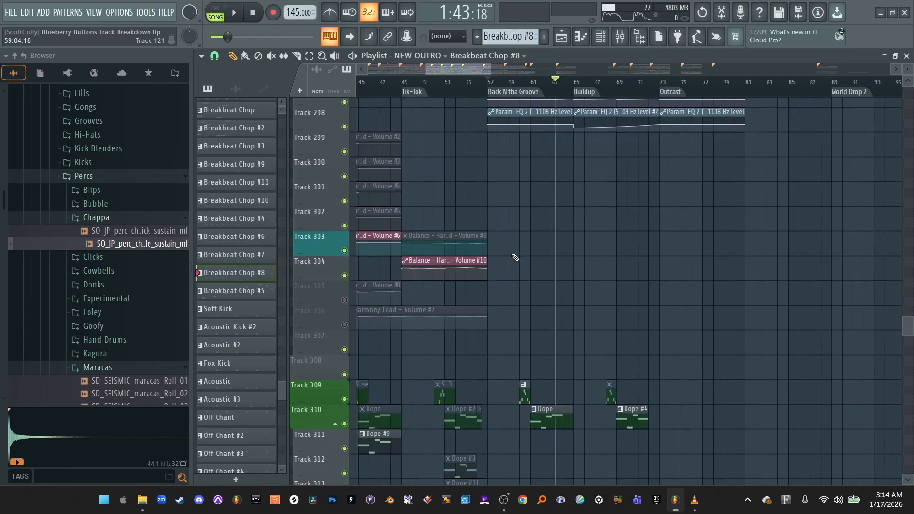
pyautogui.scroll(-20, 516, 258)
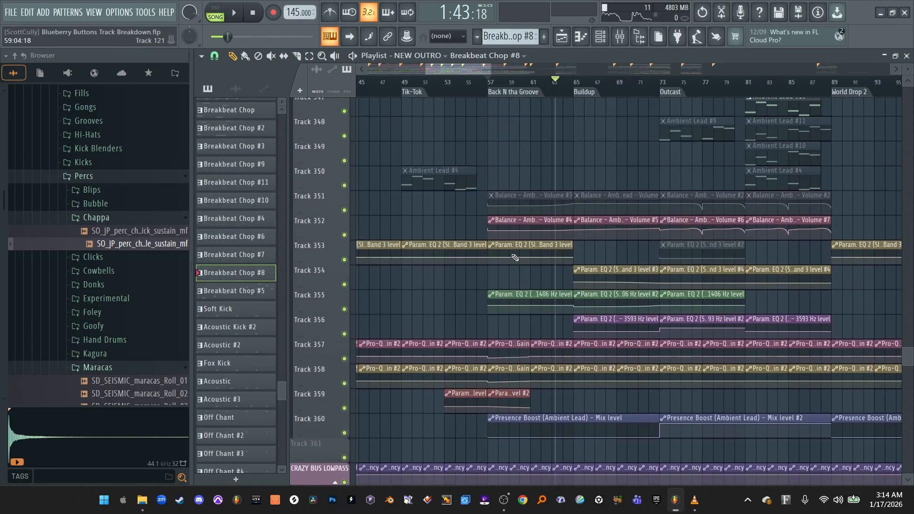
pyautogui.scroll(9, 515, 257)
# Cue bar 57 and select the Back N tha Groove time range from bar 57 to bar 65
pyautogui.click(488, 84)
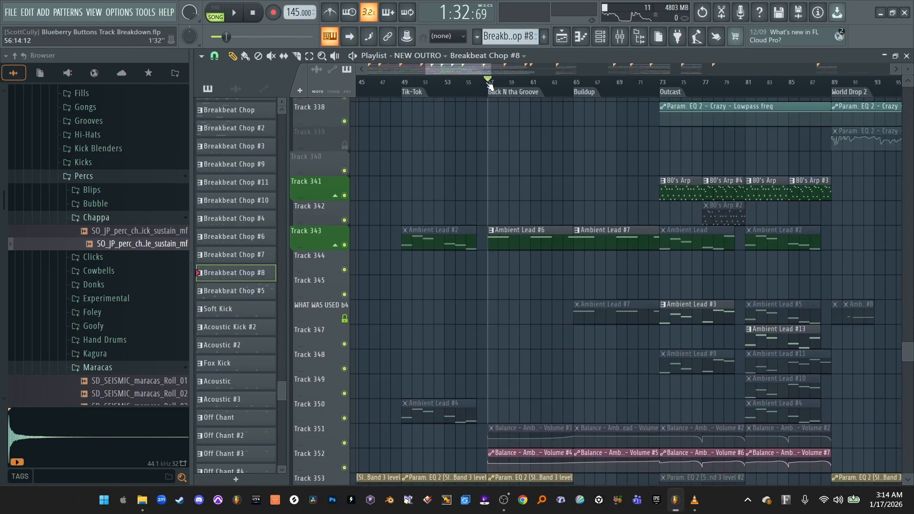
pyautogui.moveTo(489, 86); pyautogui.dragTo(576, 91)
pyautogui.click(600, 164)
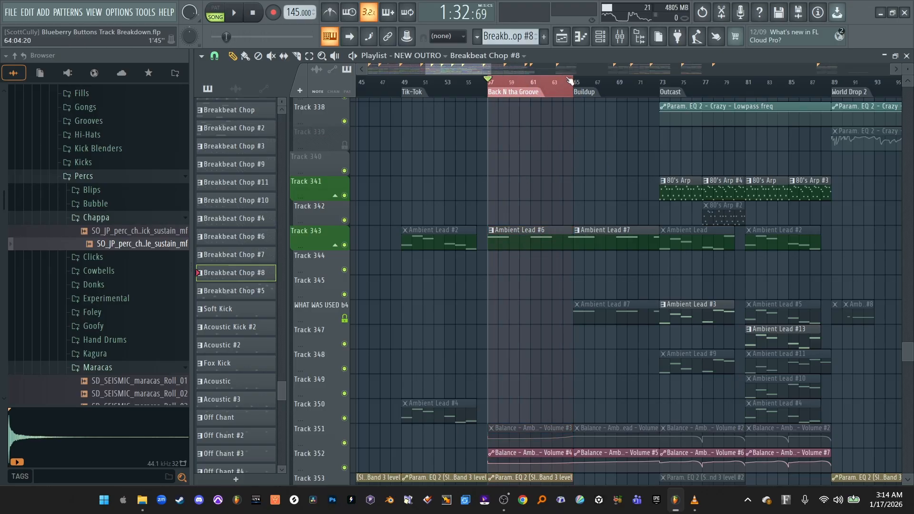
# Inspect the Ambient Lead mixer track's effect chain, and return to its clips in the Back N tha Groove section
pyautogui.click(619, 36)
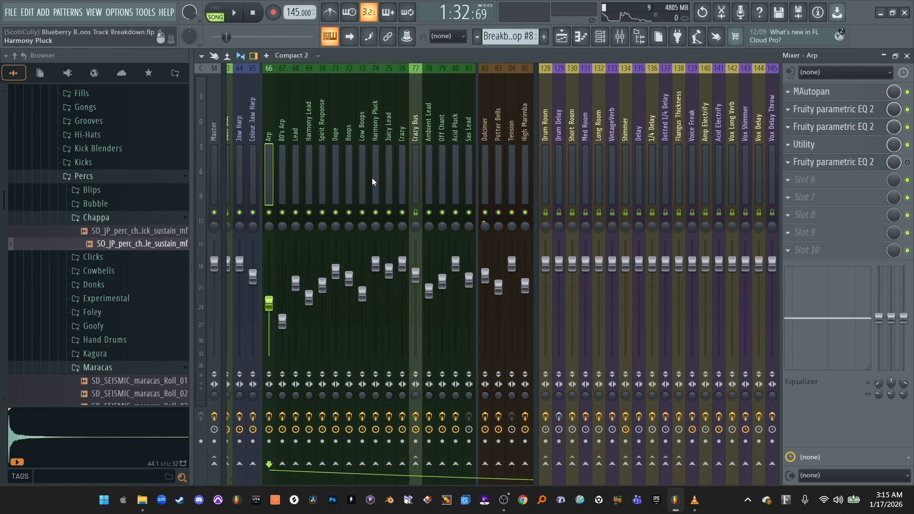
pyautogui.click(428, 129)
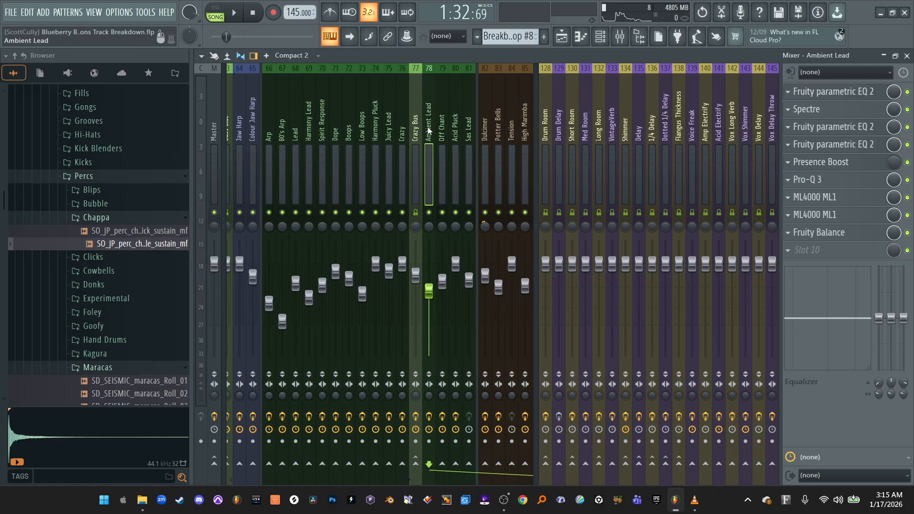
pyautogui.press('F5')
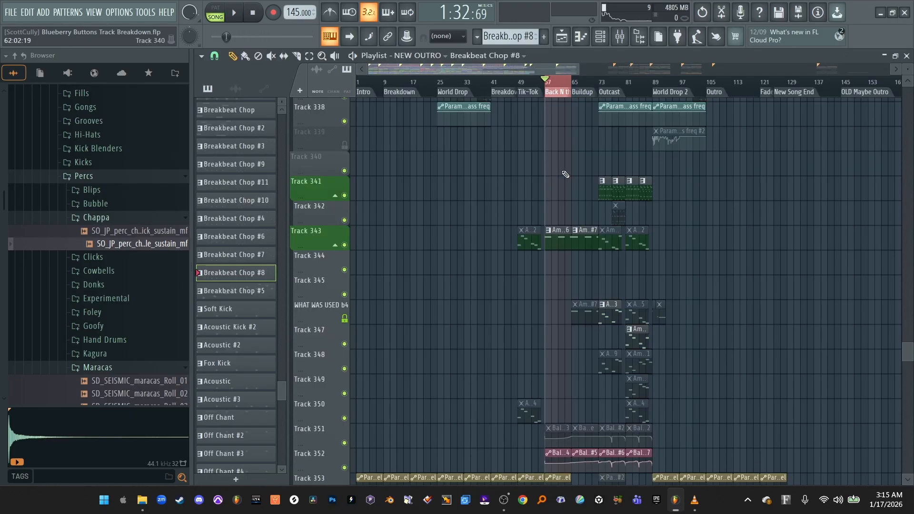
pyautogui.scroll(3, 566, 162)
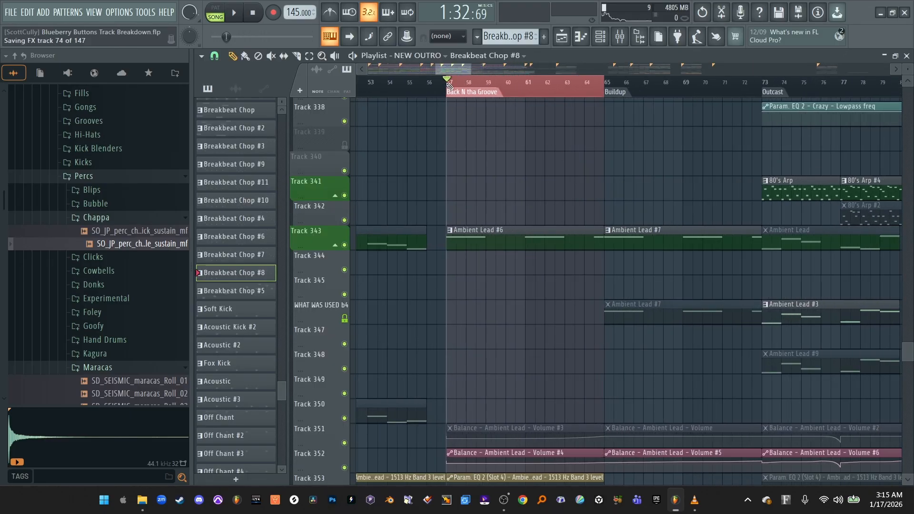
pyautogui.rightClick(496, 182)
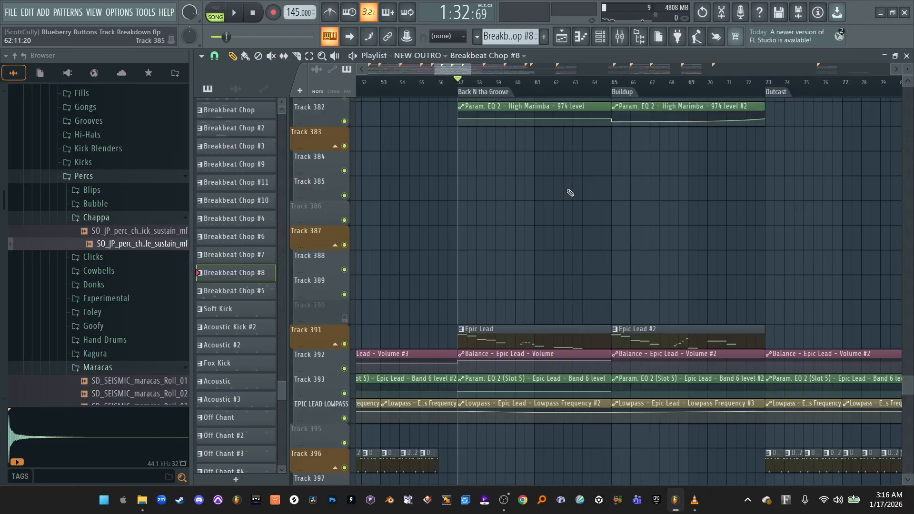
# Mute the Not Drums instrumental bus in the mixer and start playback from bar 57 with the Epic Lead clips in view
pyautogui.scroll(-5, 567, 191)
pyautogui.press('F9')
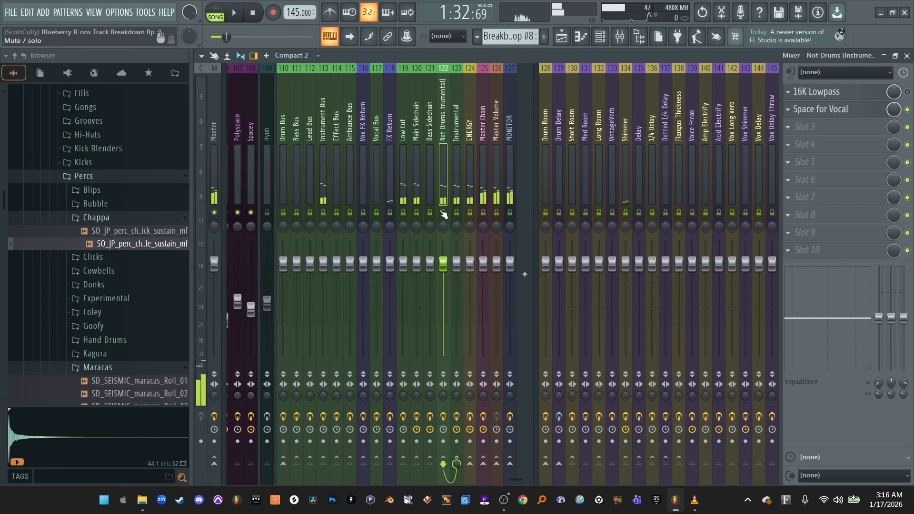
pyautogui.click(294, 161)
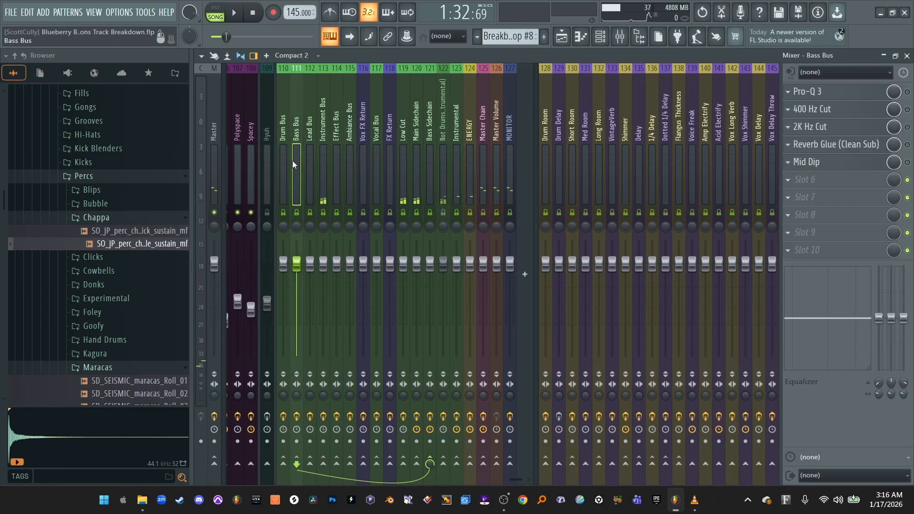
pyautogui.click(561, 36)
pyautogui.click(238, 14)
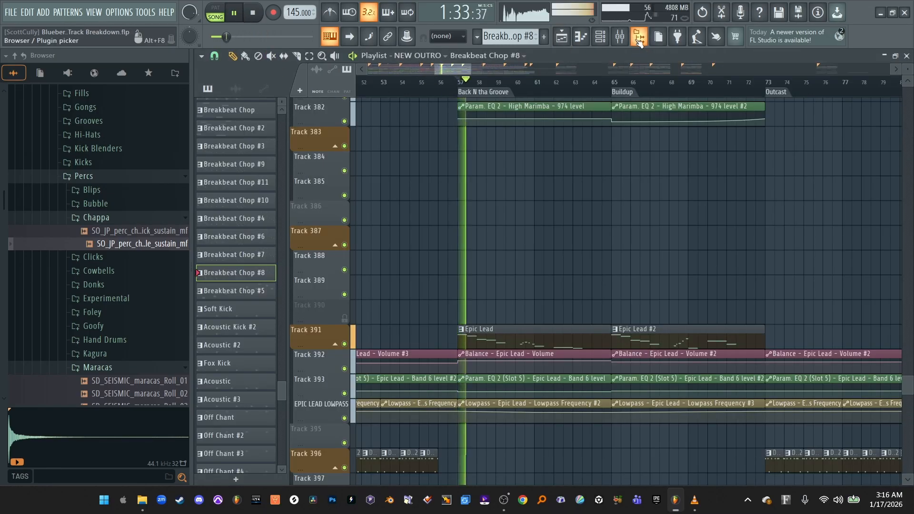
# Examine the lead, hat and percussion mixer levels during Back N tha Groove playback, and stop just after Buildup begins
pyautogui.press('F9')
pyautogui.hscroll(-15, 388, 110)
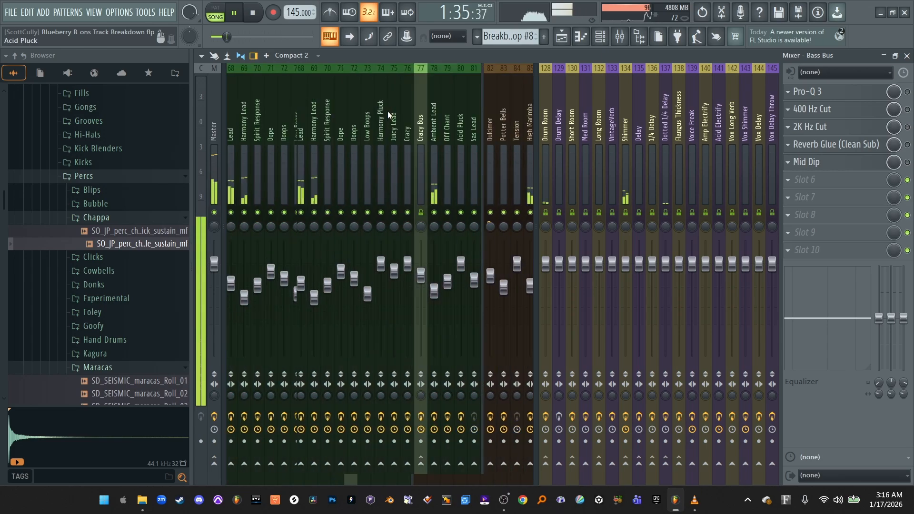
pyautogui.hscroll(7, 388, 111)
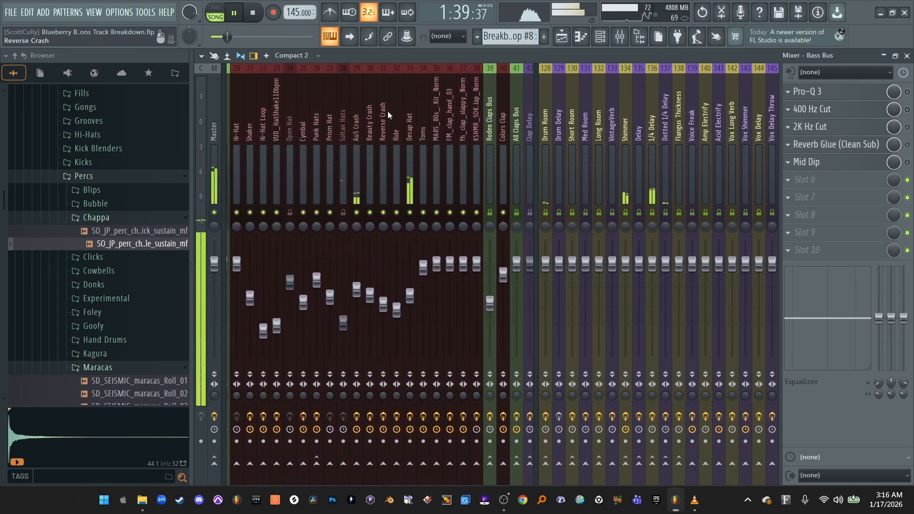
pyautogui.hscroll(-2, 388, 110)
pyautogui.hscroll(2, 387, 110)
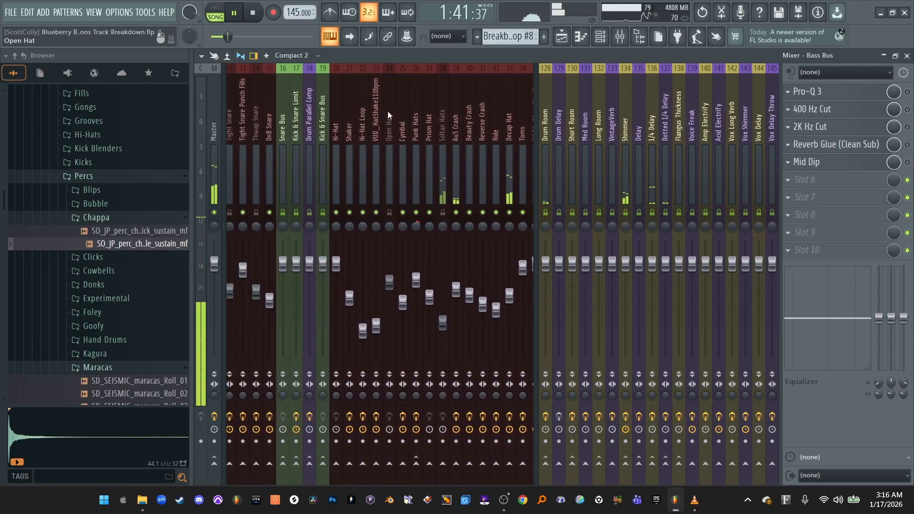
pyautogui.hscroll(9, 388, 110)
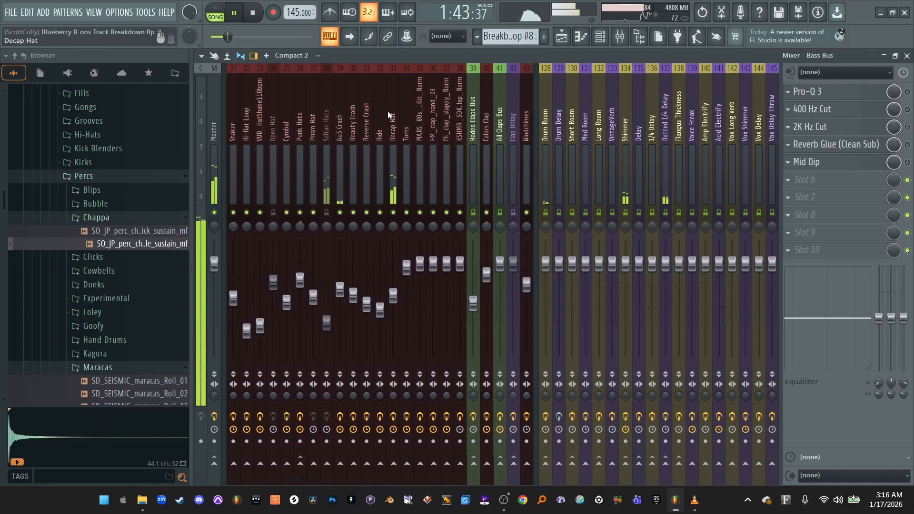
pyautogui.hscroll(1, 387, 110)
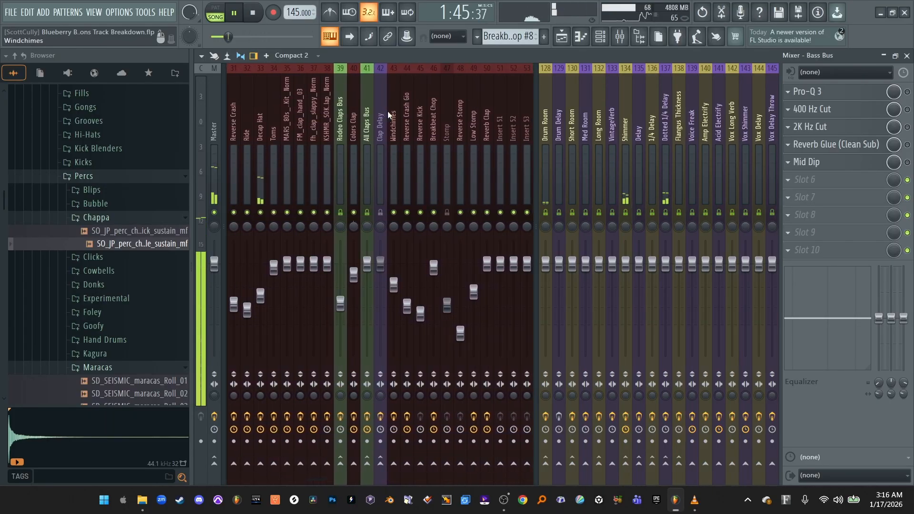
pyautogui.hscroll(-7, 298, 127)
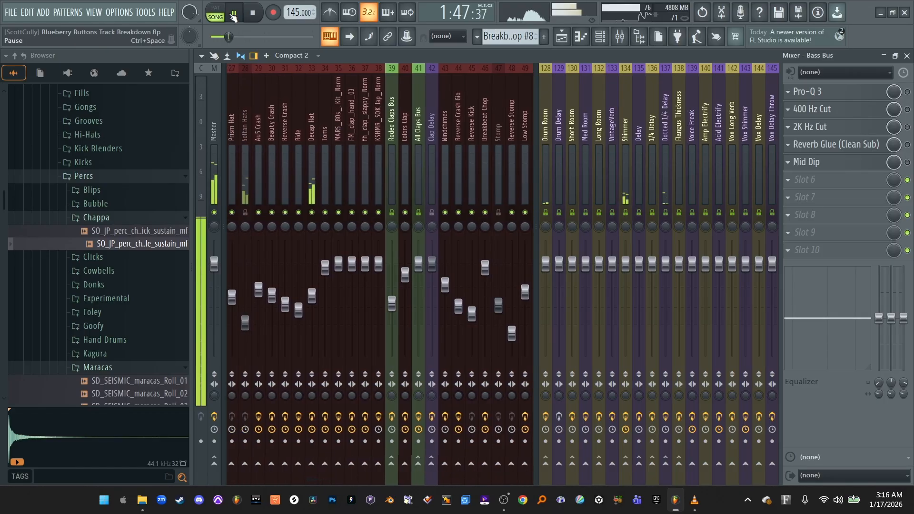
pyautogui.press('space')
pyautogui.hscroll(-1, 456, 103)
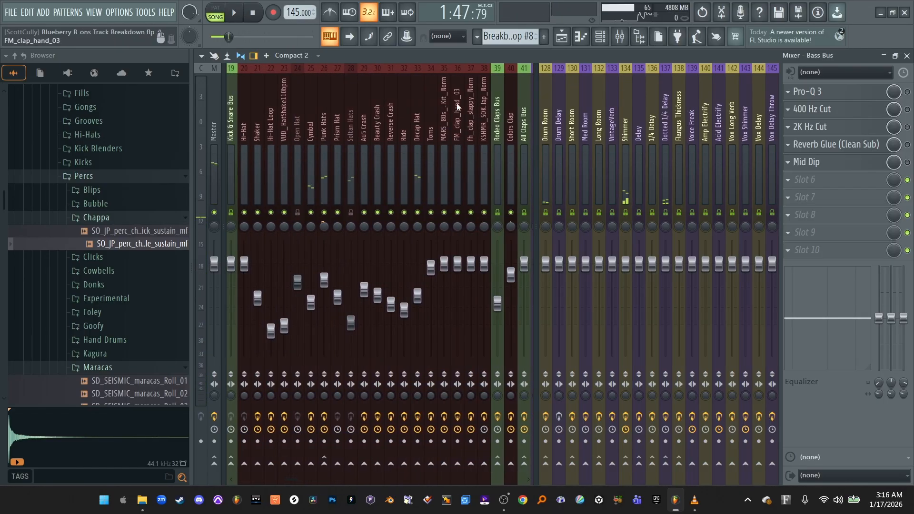
# Play the Buildup section while checking the Punk Hats and Decap Hat mixer levels, stop before Outcast, and cue bar 57
pyautogui.press('F5')
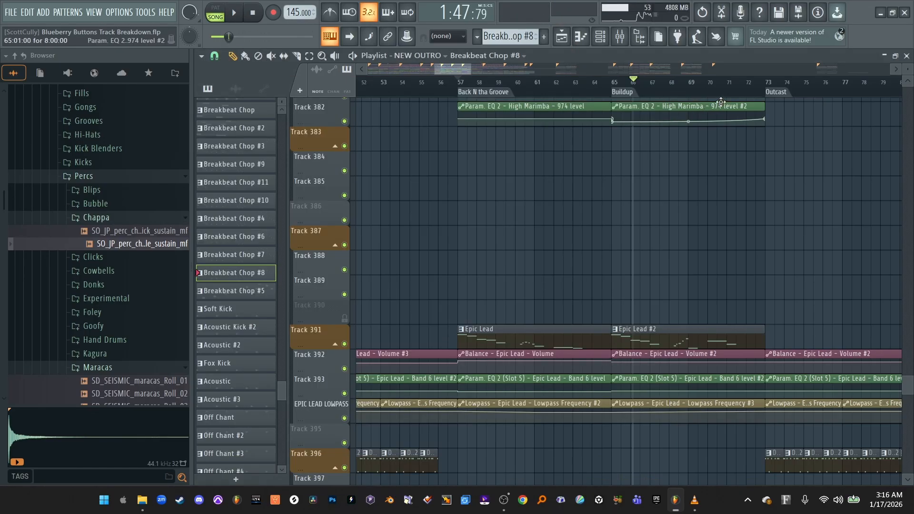
pyautogui.press('space')
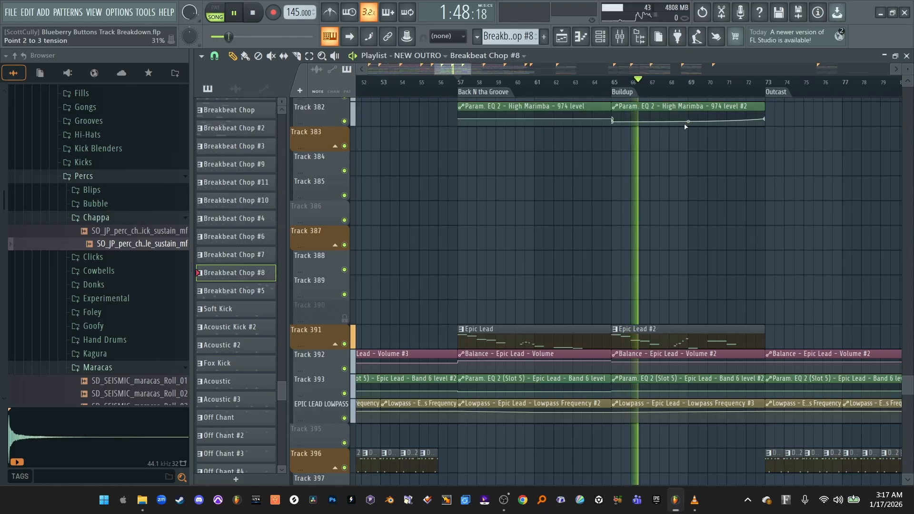
pyautogui.click(619, 38)
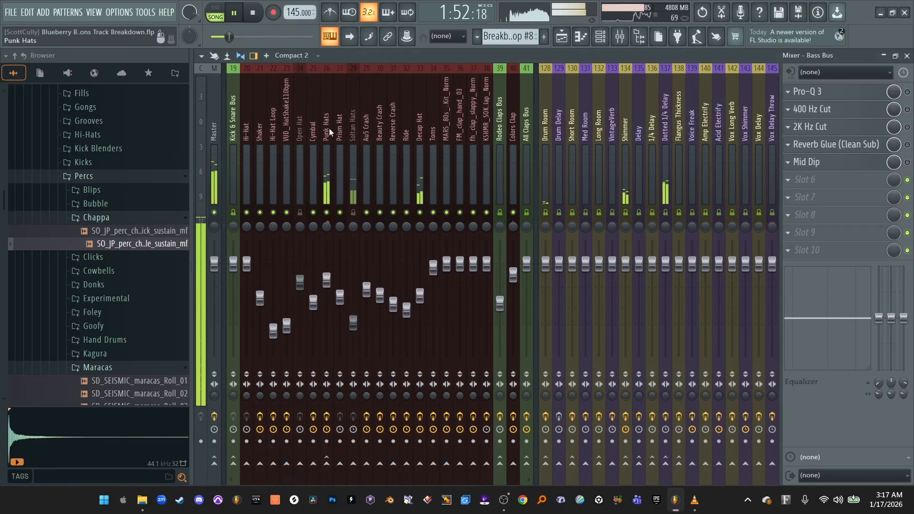
pyautogui.scroll(-1, 391, 130)
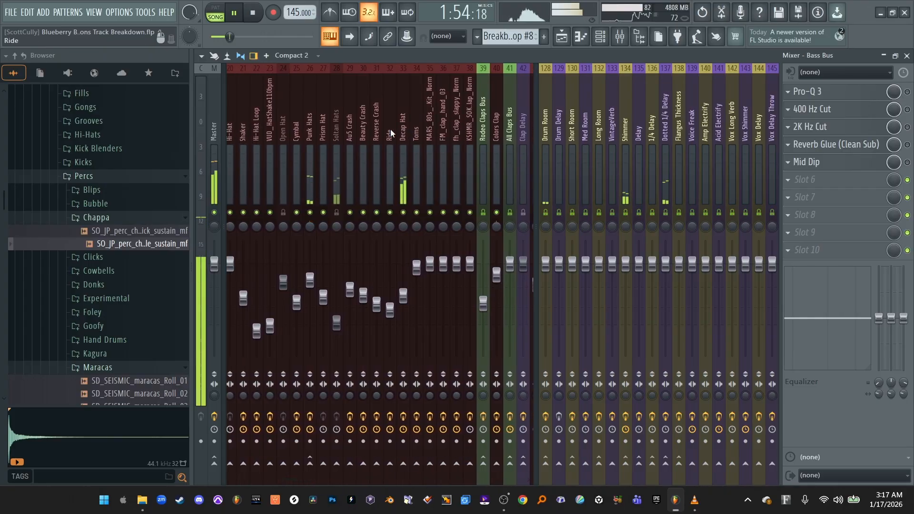
pyautogui.scroll(-1, 390, 130)
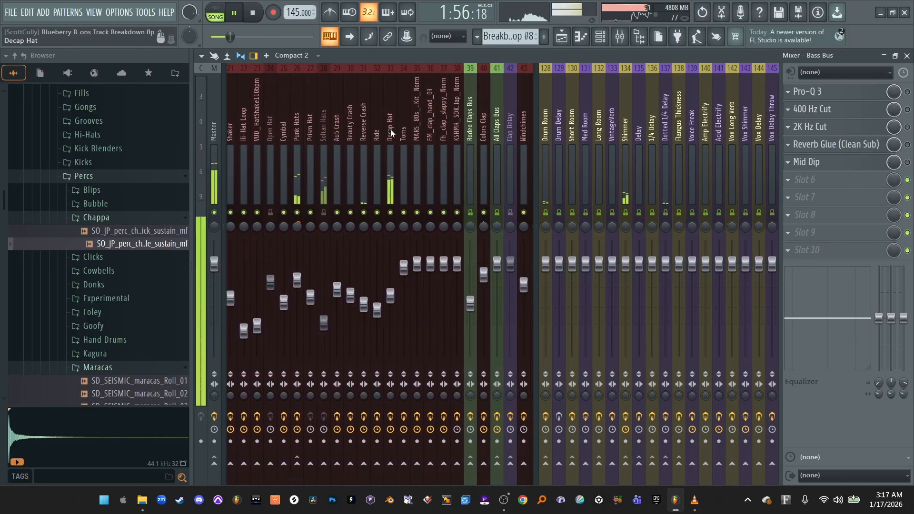
pyautogui.click(562, 37)
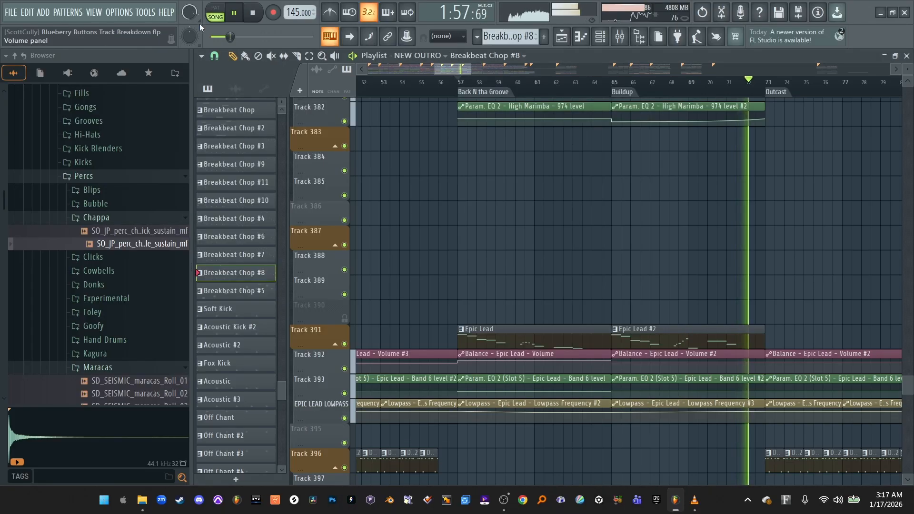
pyautogui.click(237, 14)
pyautogui.click(459, 82)
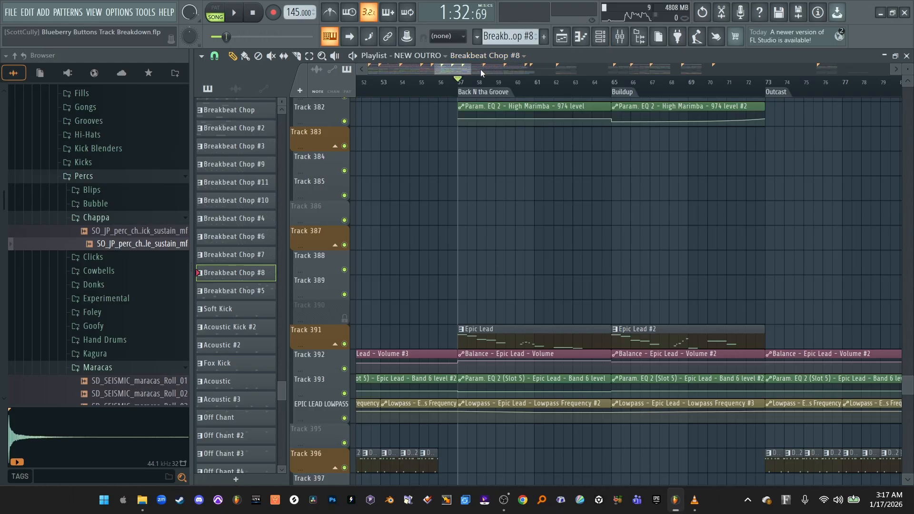
# View the whole arrangement out to the BACK N the Groove and Buildup OG section around the bass tracks, and save the project
pyautogui.scroll(-2, 481, 69)
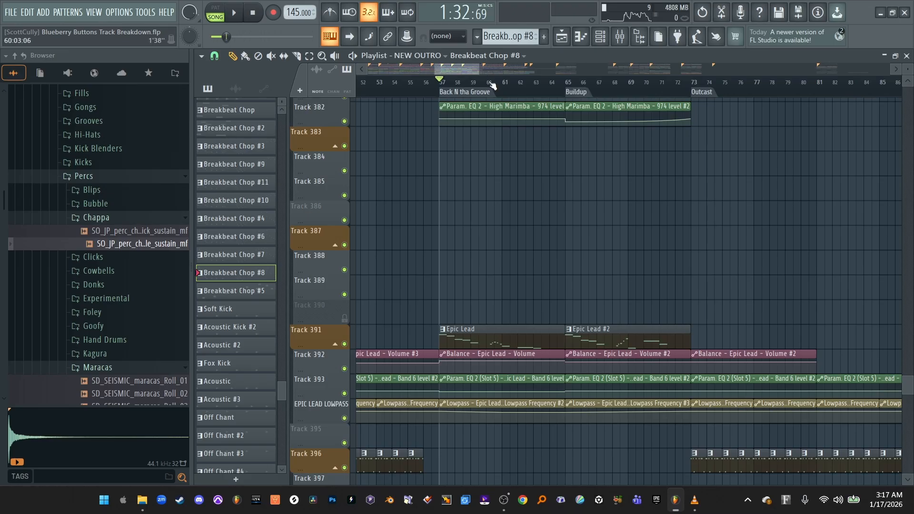
pyautogui.scroll(-6, 492, 84)
pyautogui.scroll(15, 519, 254)
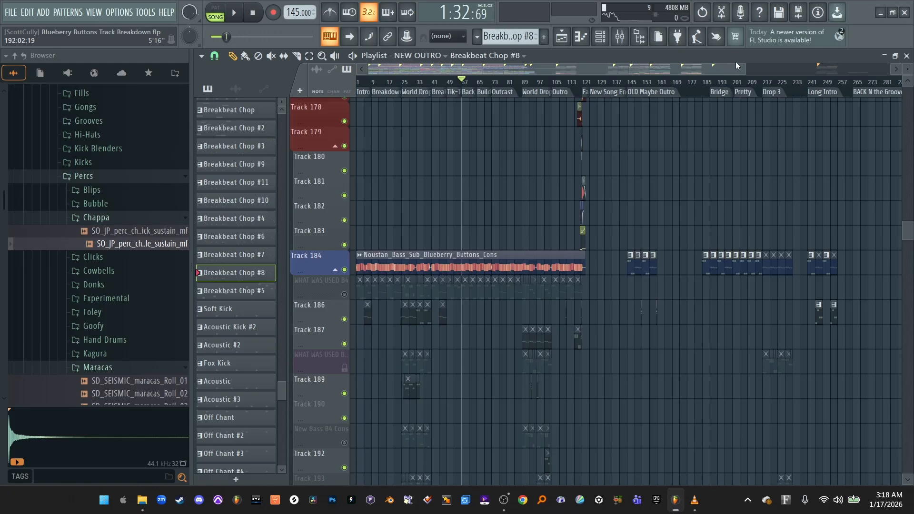
pyautogui.moveTo(748, 68); pyautogui.dragTo(826, 80)
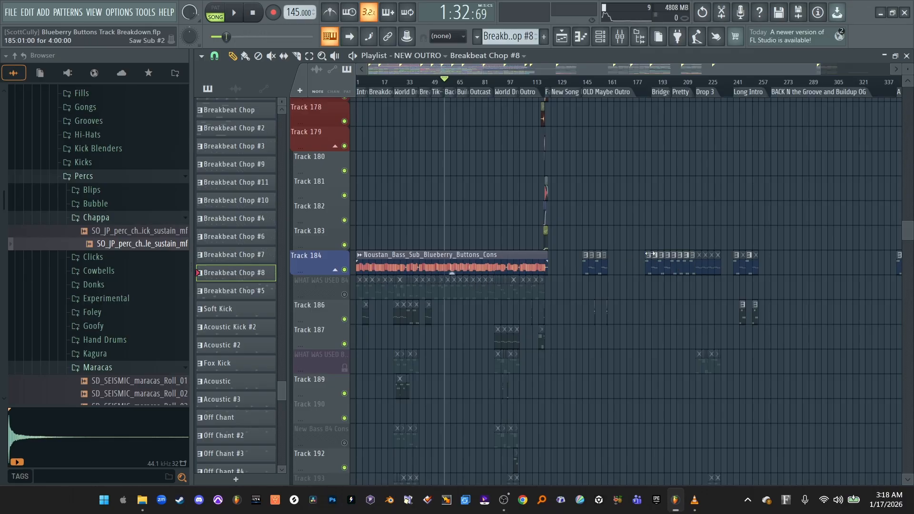
pyautogui.hotkey('ctrl', 's')
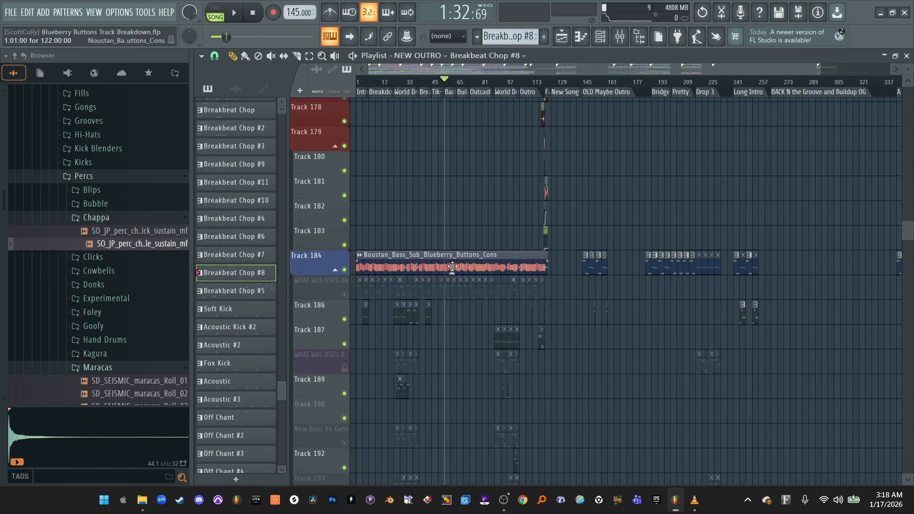
# Inspect the bass channels in the mixer, selecting the Bass Pluck track and the Saw Bass track to show their effect chains
pyautogui.scroll(5, 450, 205)
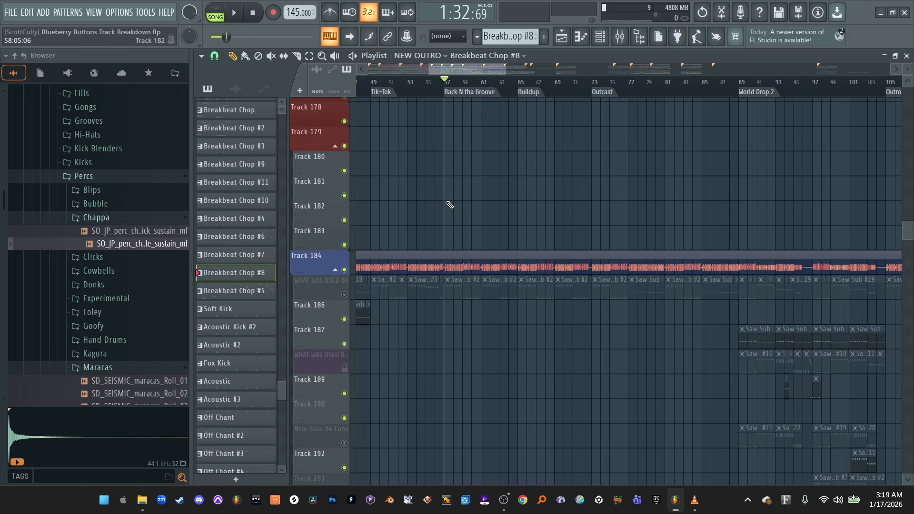
pyautogui.moveTo(433, 67); pyautogui.dragTo(369, 66)
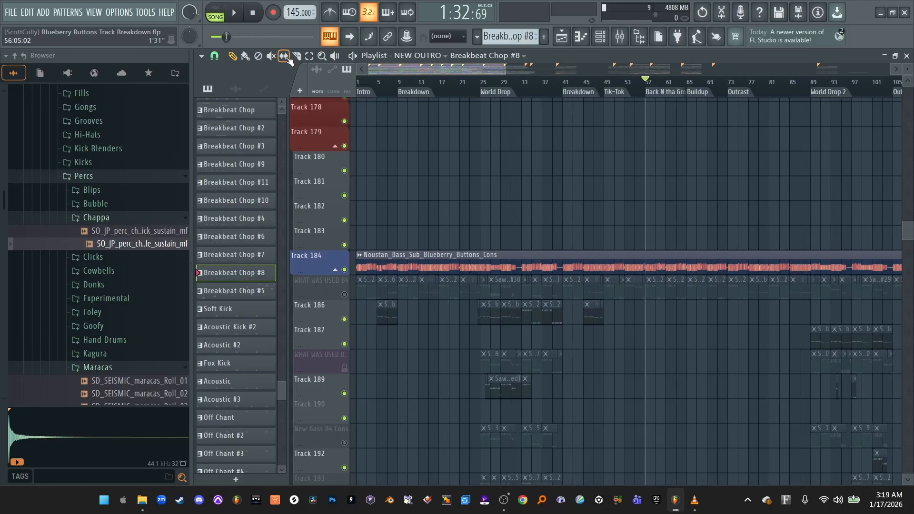
pyautogui.press('F9')
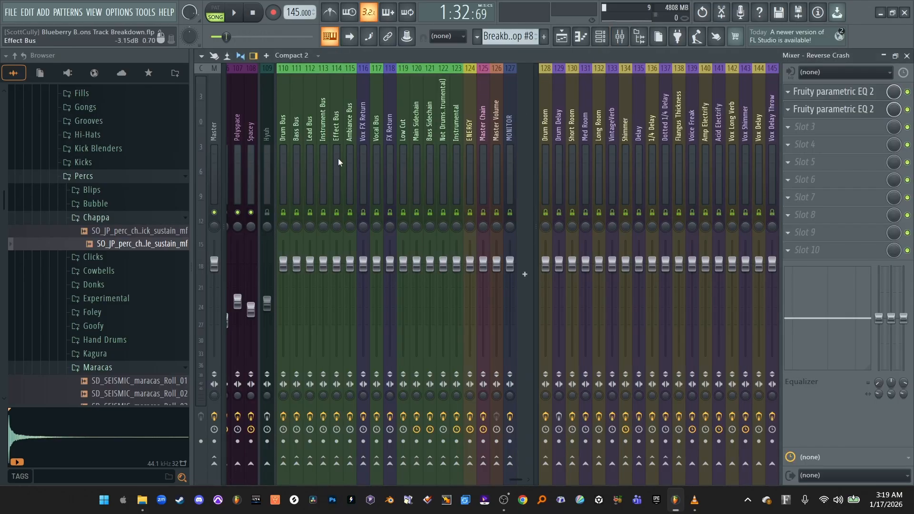
pyautogui.scroll(10, 338, 158)
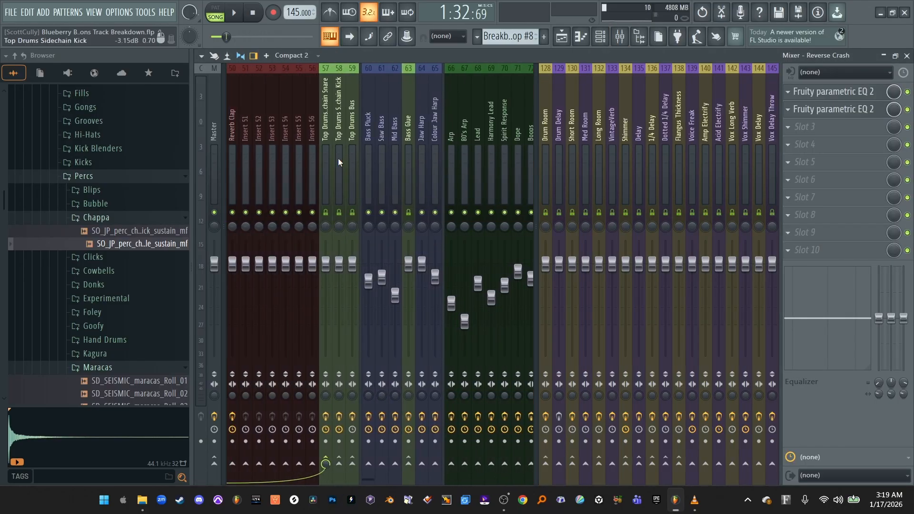
pyautogui.click(375, 170)
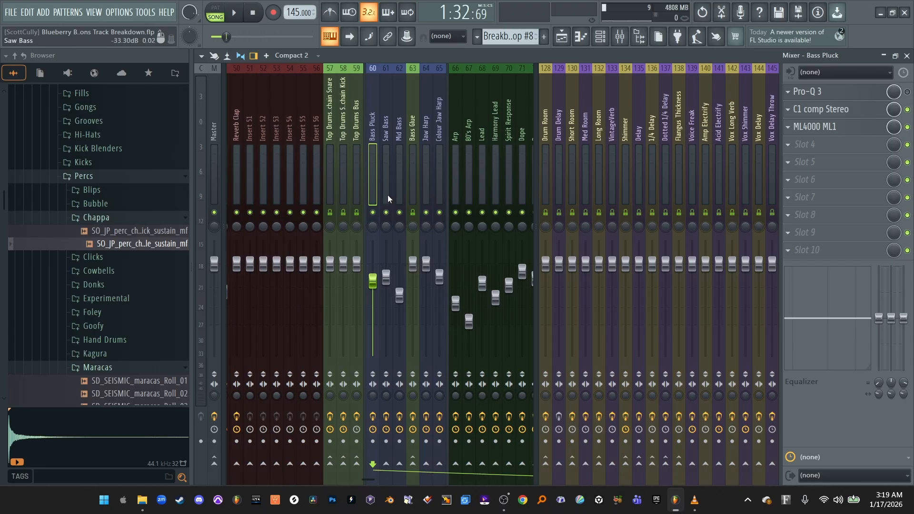
pyautogui.click(387, 194)
# Cue the playlist to World Drop at bar 25 and return to the Saw Bass track in the mixer
pyautogui.click(562, 36)
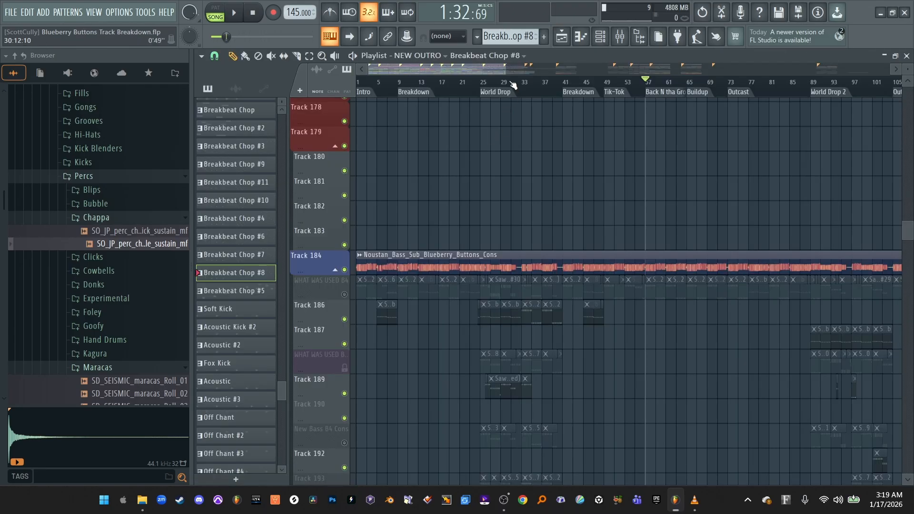
pyautogui.click(483, 81)
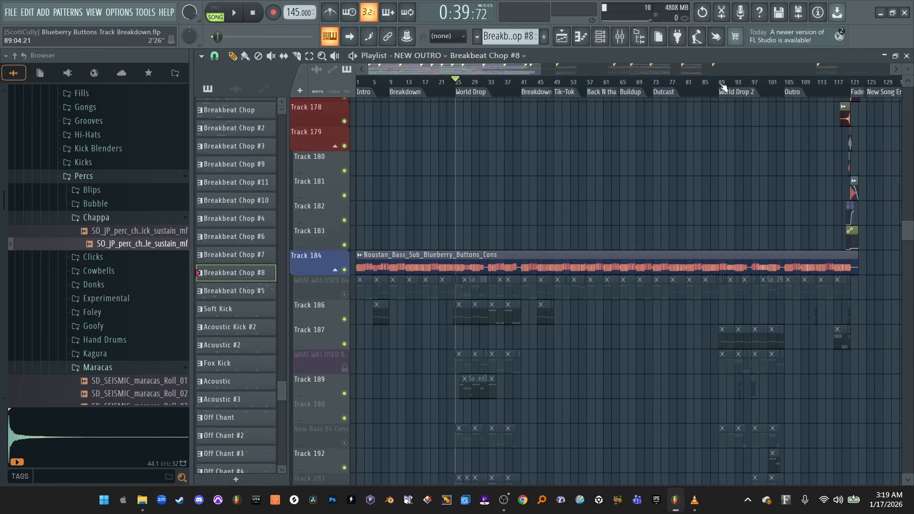
pyautogui.click(619, 36)
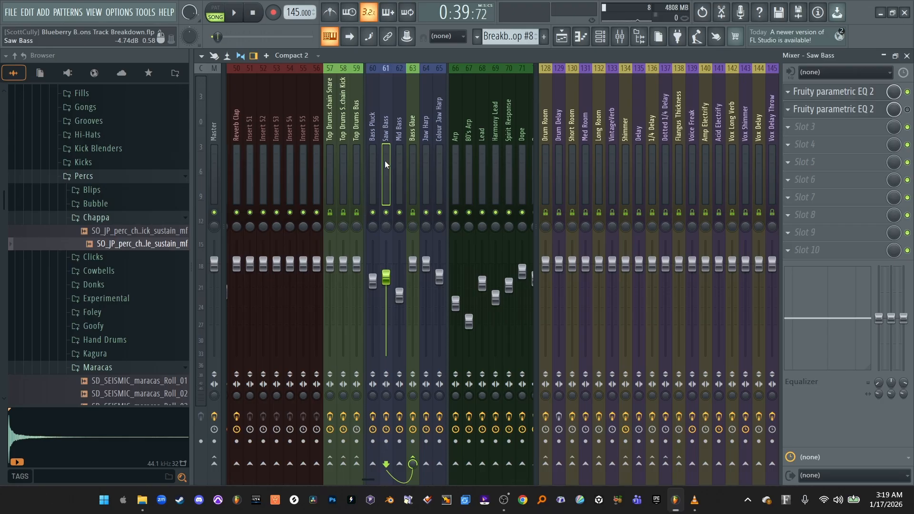
# Solo the Saw Bass and Mid Bass tracks together in the mixer
pyautogui.press('F5')
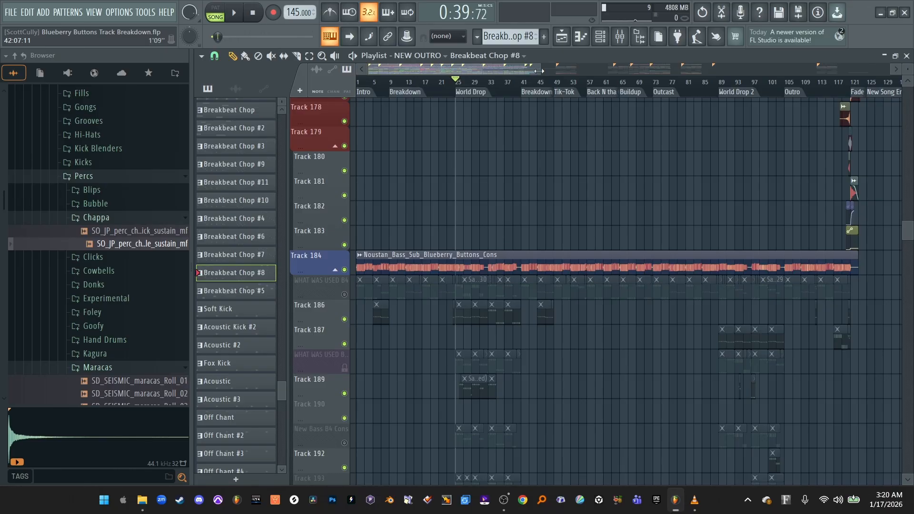
pyautogui.moveTo(539, 70); pyautogui.dragTo(499, 71)
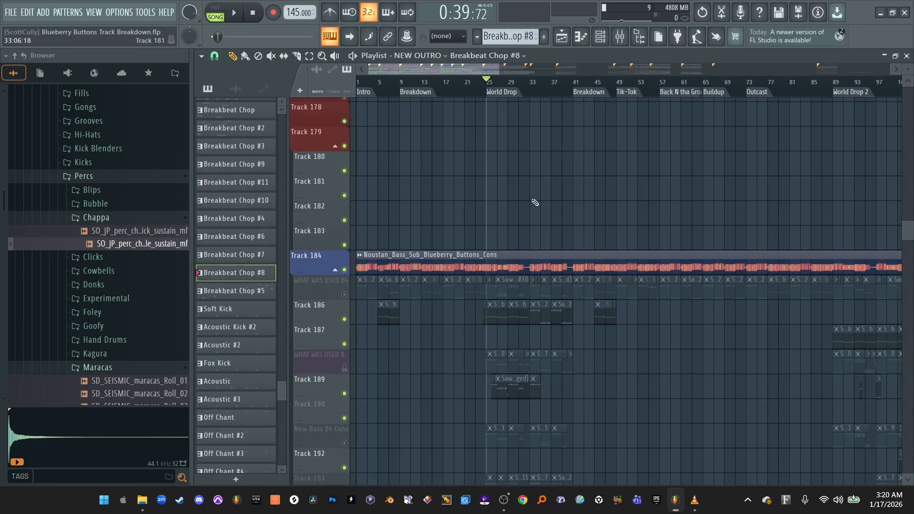
pyautogui.scroll(-2, 535, 202)
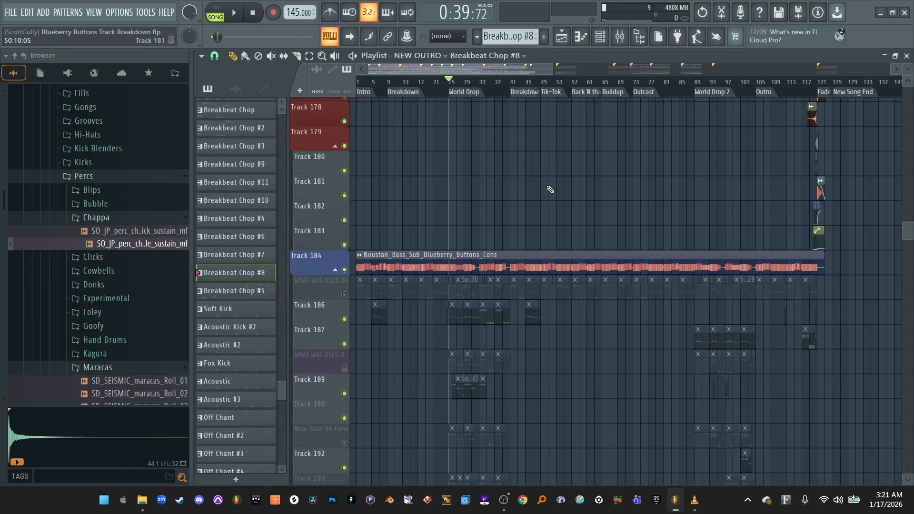
pyautogui.press('F9')
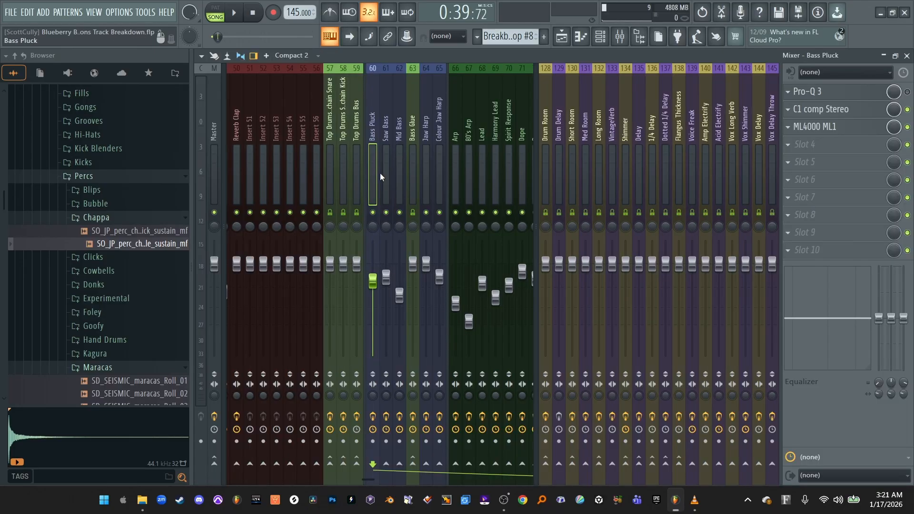
pyautogui.click(396, 186)
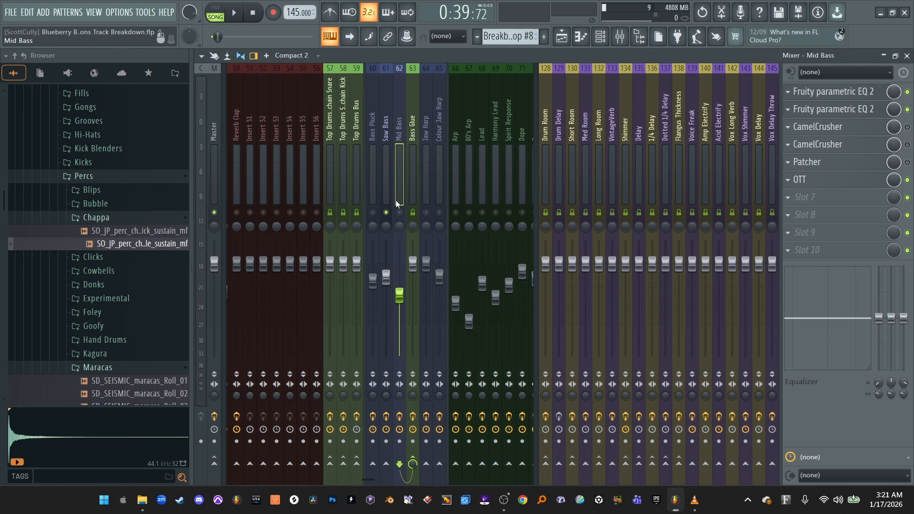
# Play the soloed bass tracks from the start of the song with the playlist in view
pyautogui.press('F5')
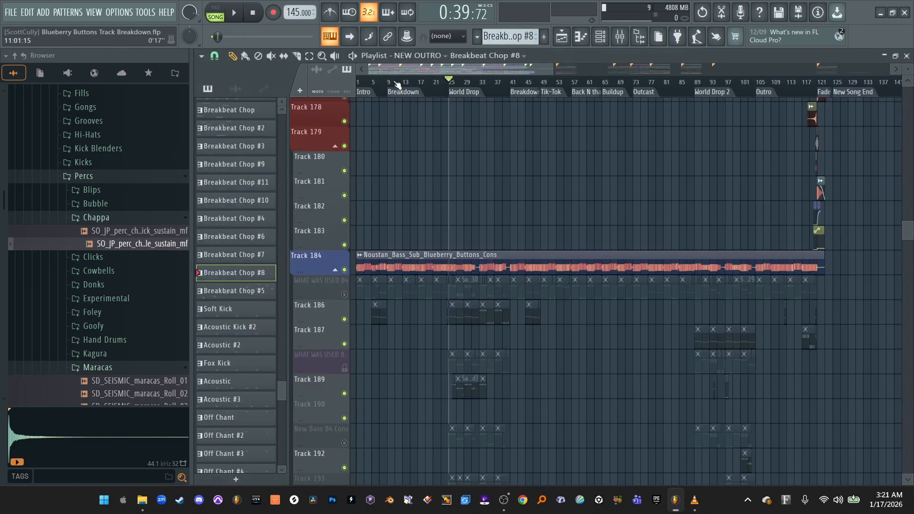
pyautogui.click(398, 84)
pyautogui.click(252, 14)
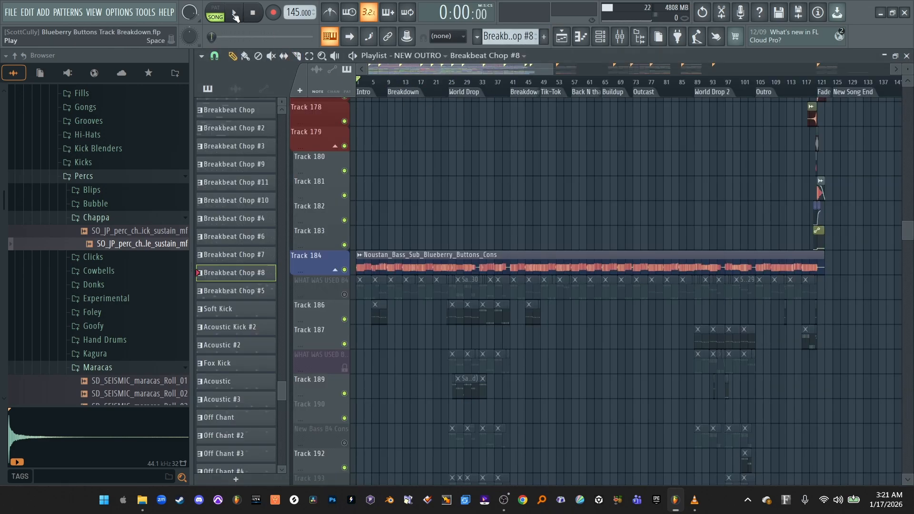
pyautogui.press('space')
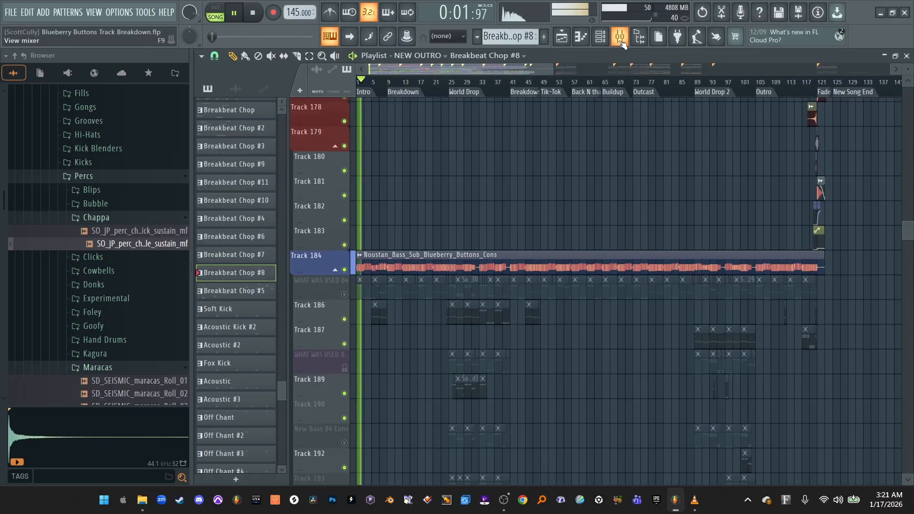
pyautogui.moveTo(549, 67); pyautogui.dragTo(466, 66)
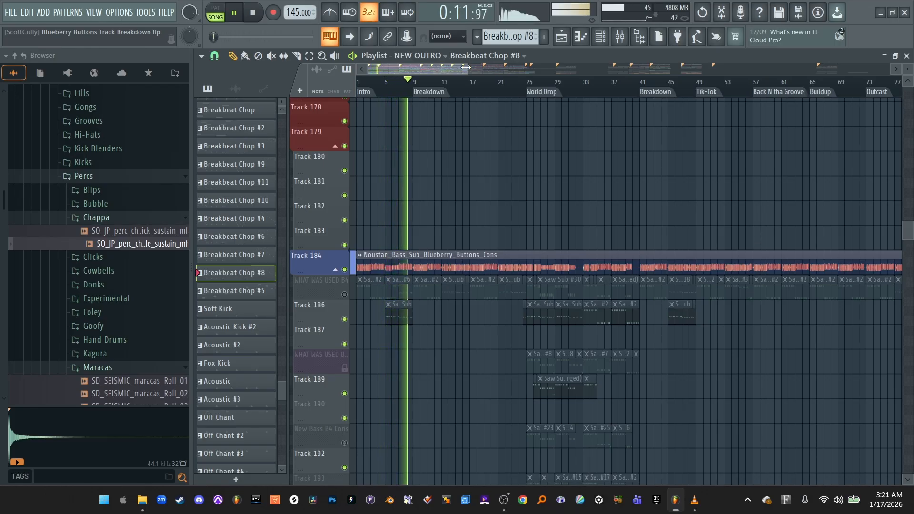
# Open the SPAN analyzer on the Master track and place its window below the playlist timeline to watch the bass spectrum during playback
pyautogui.press('F9')
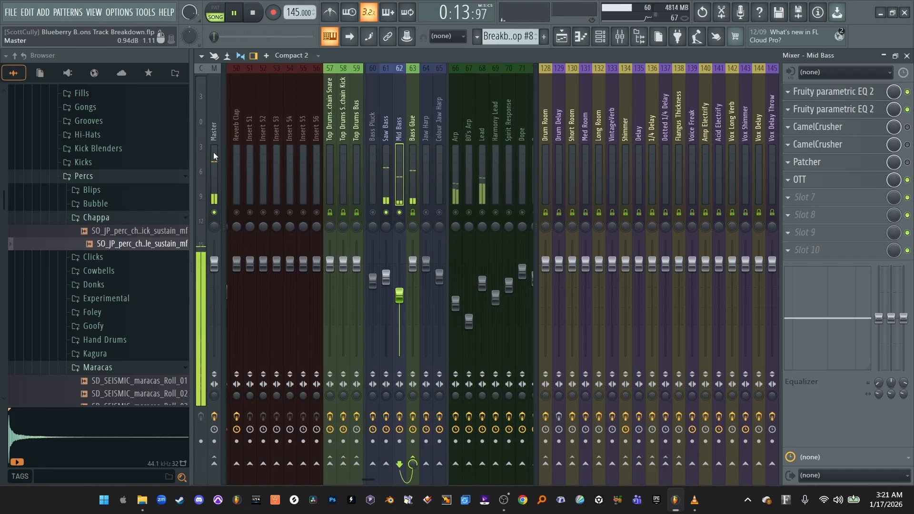
pyautogui.click(213, 152)
pyautogui.click(809, 250)
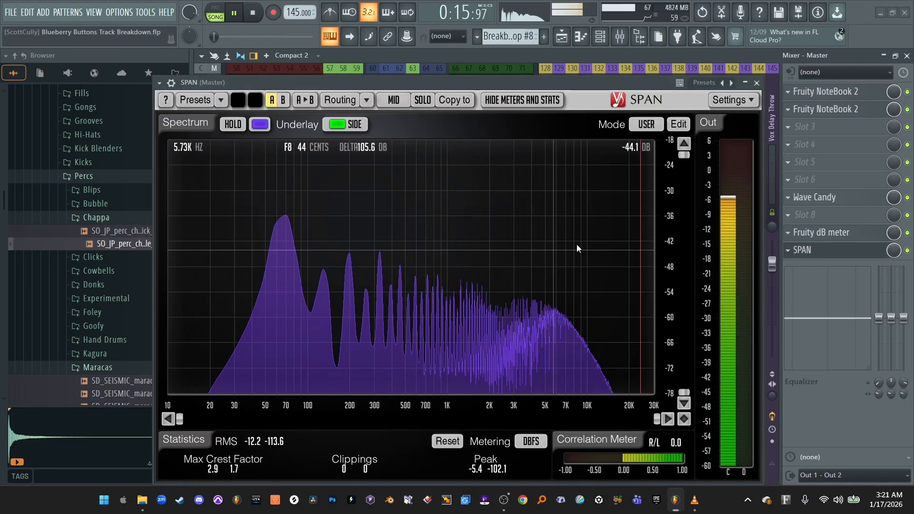
pyautogui.press('F9')
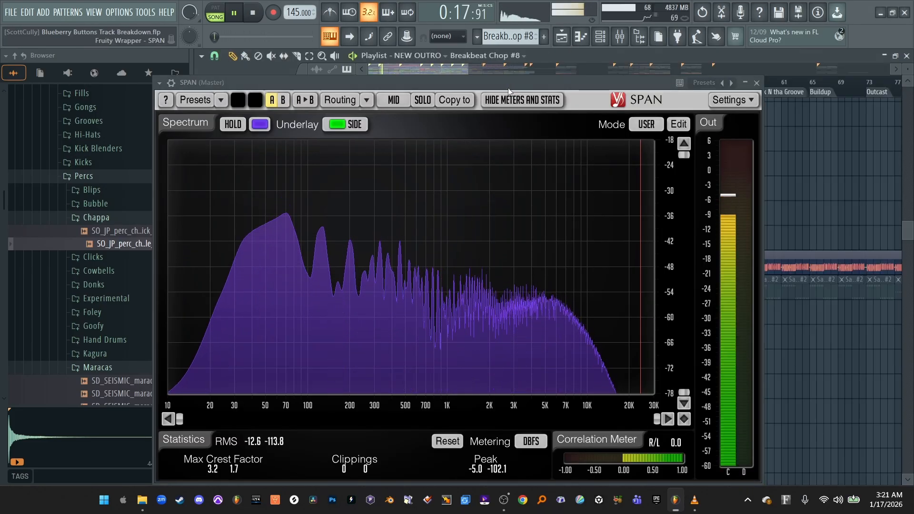
pyautogui.moveTo(507, 85); pyautogui.dragTo(516, 220)
pyautogui.moveTo(466, 70); pyautogui.dragTo(505, 70)
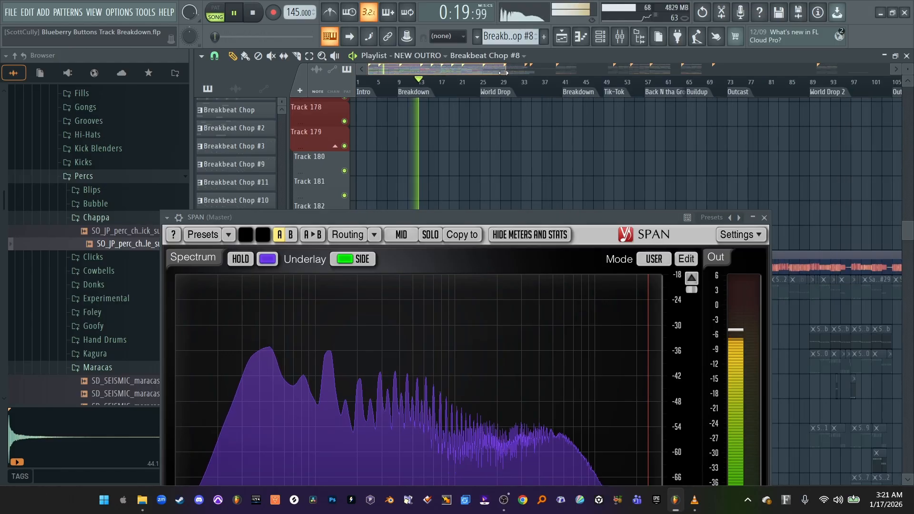
pyautogui.scroll(-5, 470, 182)
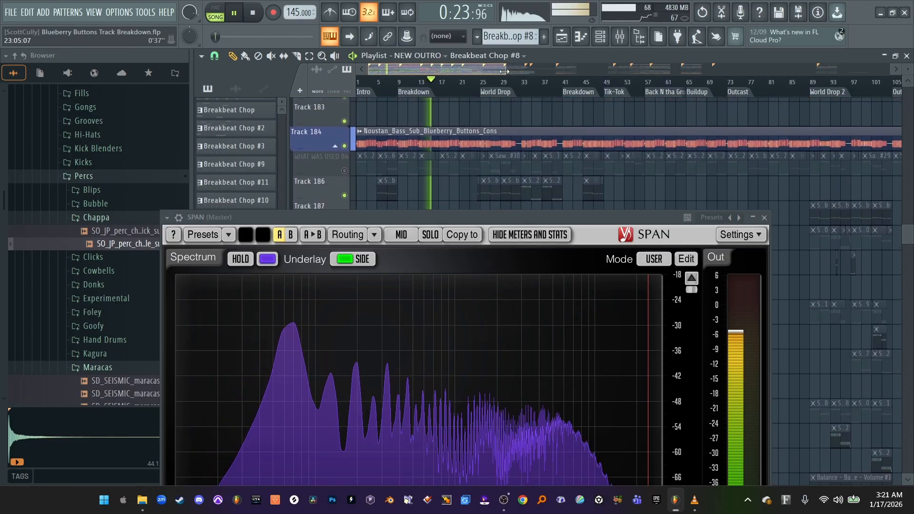
pyautogui.moveTo(501, 71); pyautogui.dragTo(544, 70)
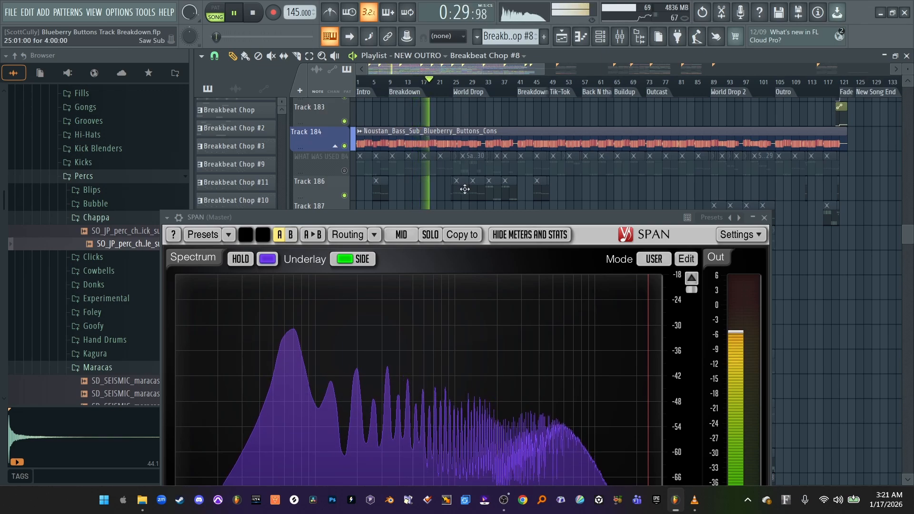
pyautogui.moveTo(471, 217); pyautogui.dragTo(583, 162)
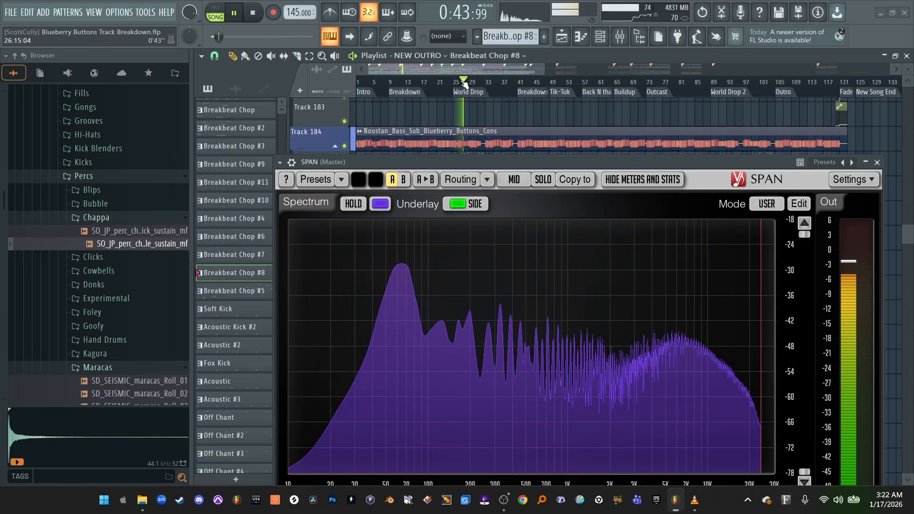
# Replay the World Drop with SPAN open and inspect the enlarged bass sub waveform on Track 184
pyautogui.click(234, 19)
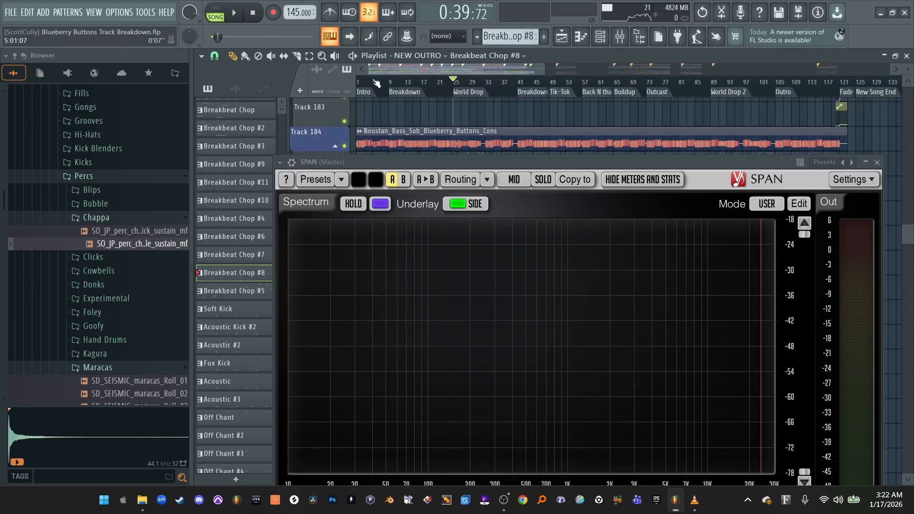
pyautogui.press('space')
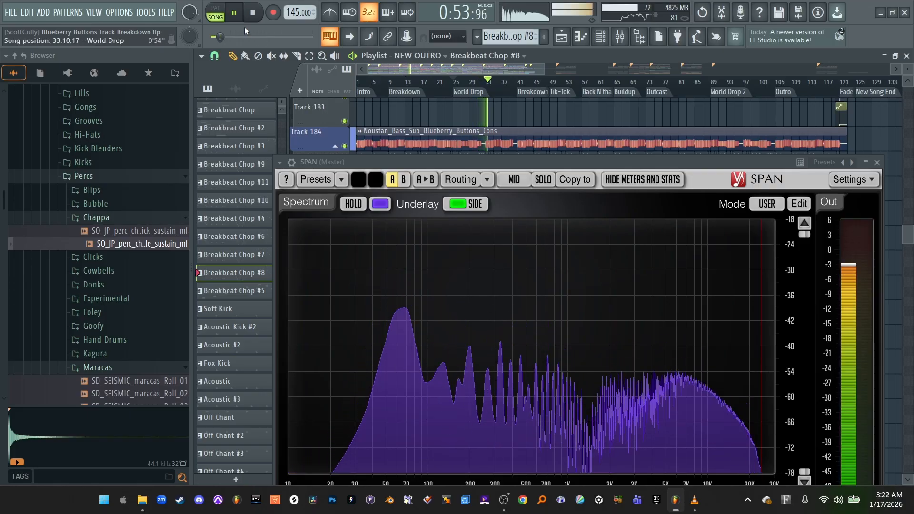
pyautogui.press('space')
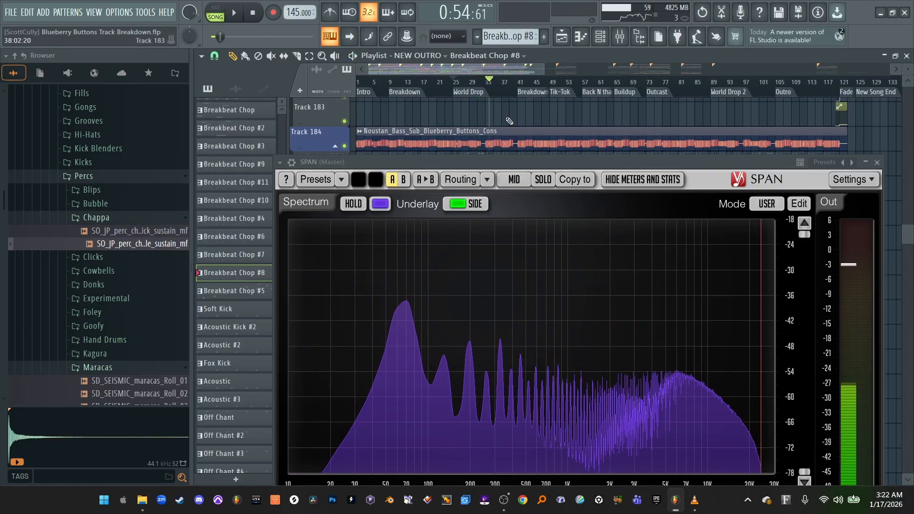
pyautogui.moveTo(543, 73); pyautogui.dragTo(489, 72)
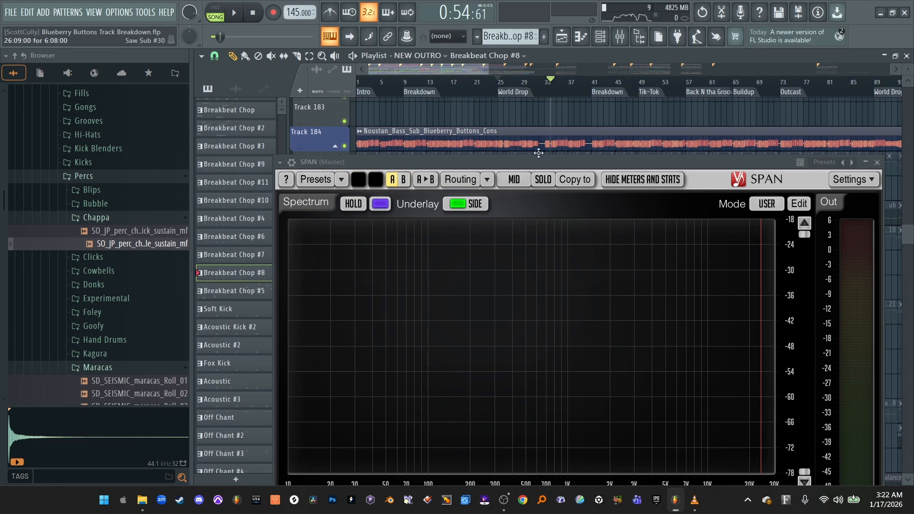
pyautogui.scroll(-1, 547, 143)
pyautogui.scroll(2, 563, 133)
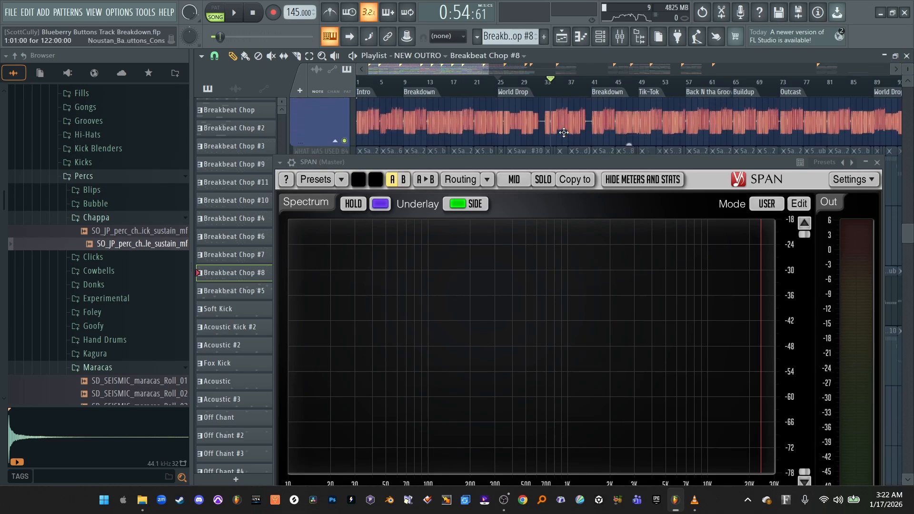
pyautogui.scroll(-1, 562, 132)
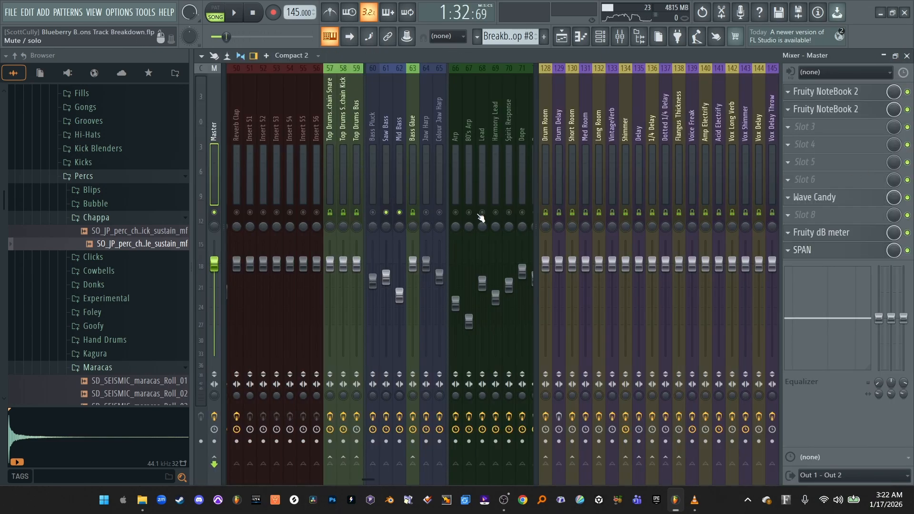
# Play a short passage from the Back N tha Groove marker with the playlist zoomed in on that section
pyautogui.press('F5')
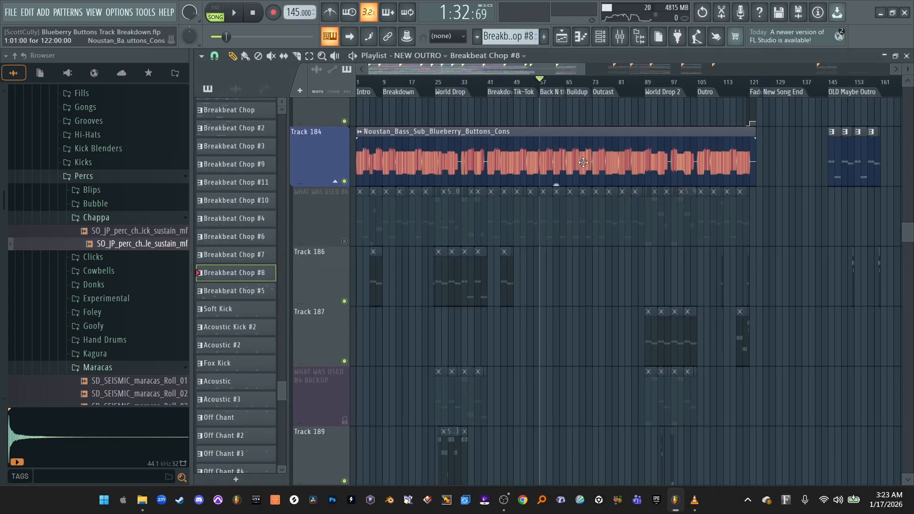
pyautogui.press('space')
pyautogui.keyDown('ctrl'); pyautogui.scroll(6, 577, 146); pyautogui.keyUp('ctrl')
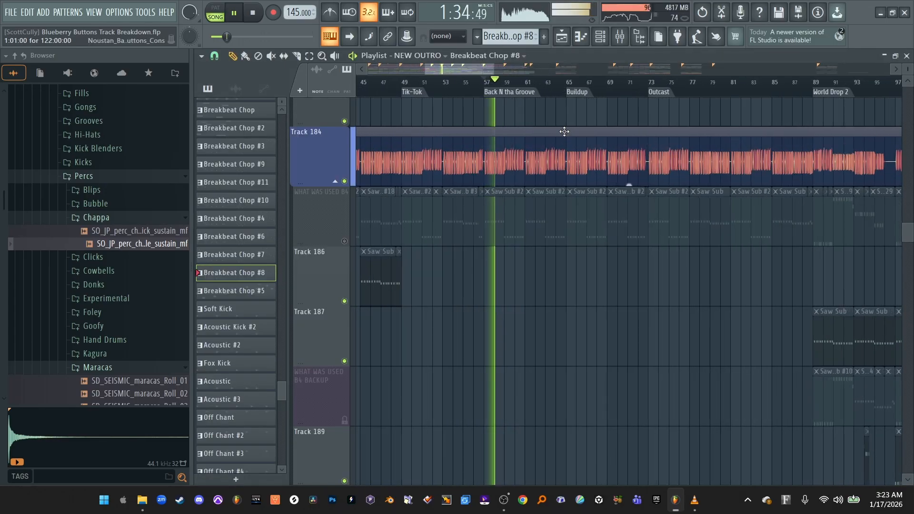
pyautogui.scroll(3, 516, 153)
pyautogui.scroll(2, 517, 153)
pyautogui.press('space')
# Look over the lower playlist tracks from Back N tha Groove to Outcast and the bus tracks in the mixer
pyautogui.scroll(-10, 519, 154)
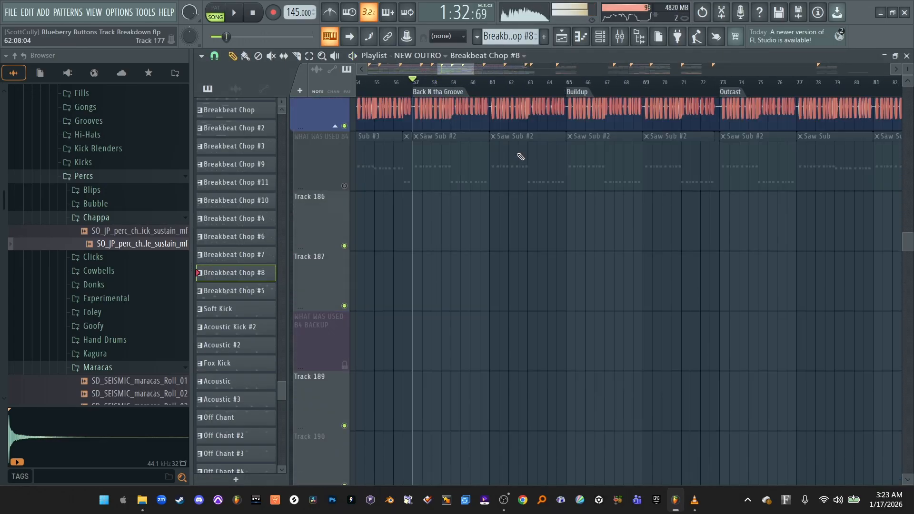
pyautogui.scroll(-5, 521, 157)
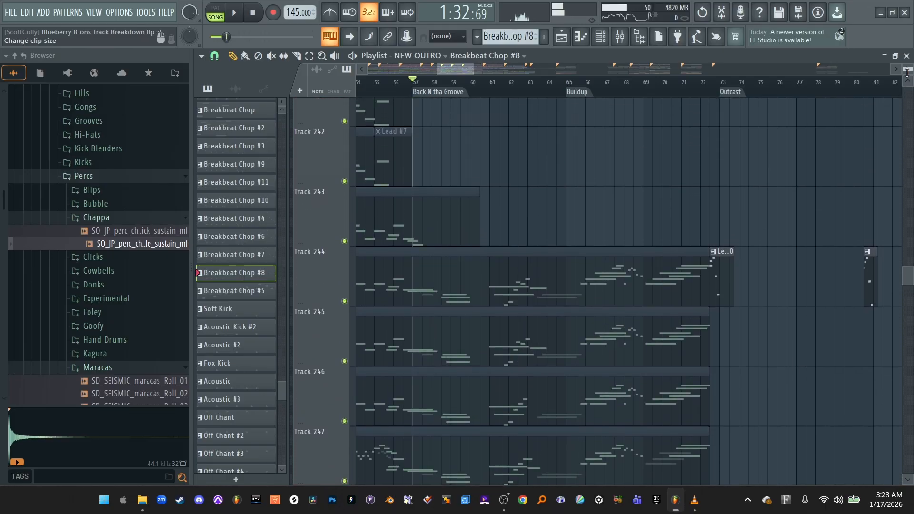
pyautogui.keyDown('alt'); pyautogui.scroll(-3, 518, 165); pyautogui.keyUp('alt')
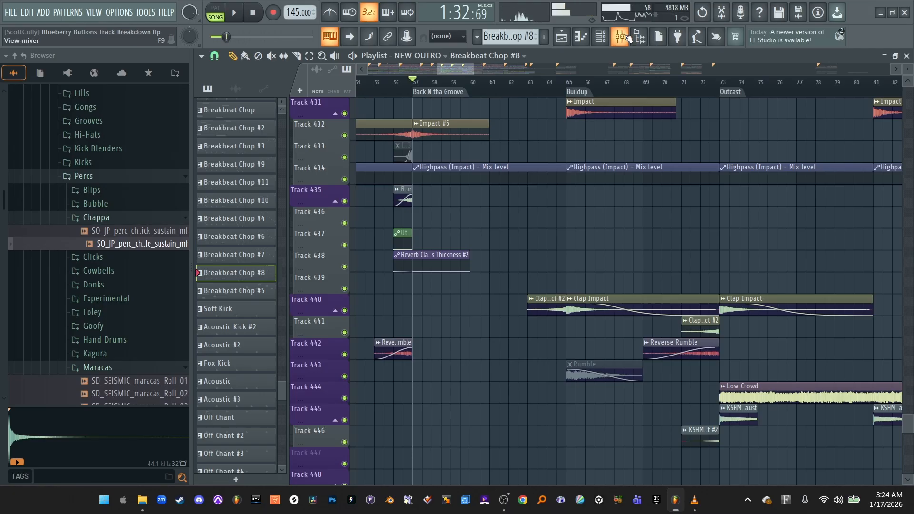
pyautogui.click(620, 36)
pyautogui.hscroll(5, 316, 138)
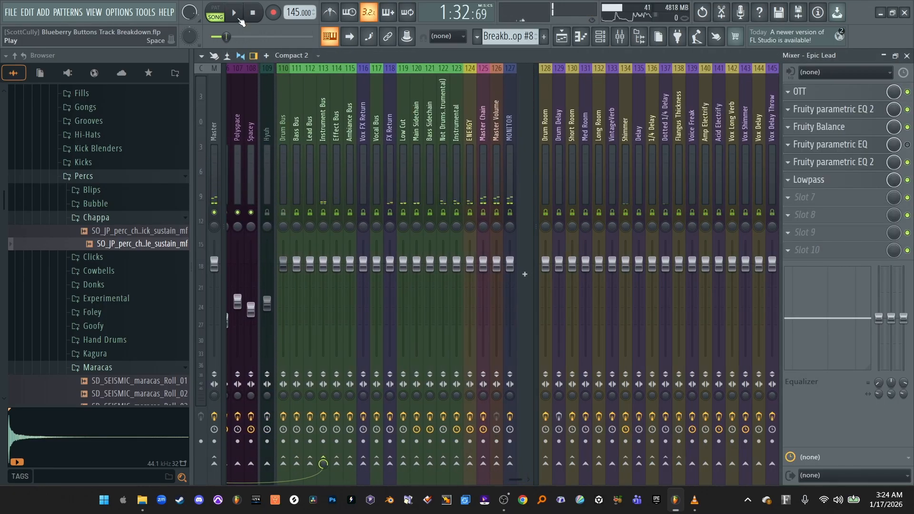
# Play the song from Back N tha Groove into the Buildup and examine the effect, automation and lead tracks in the playlist
pyautogui.press('space')
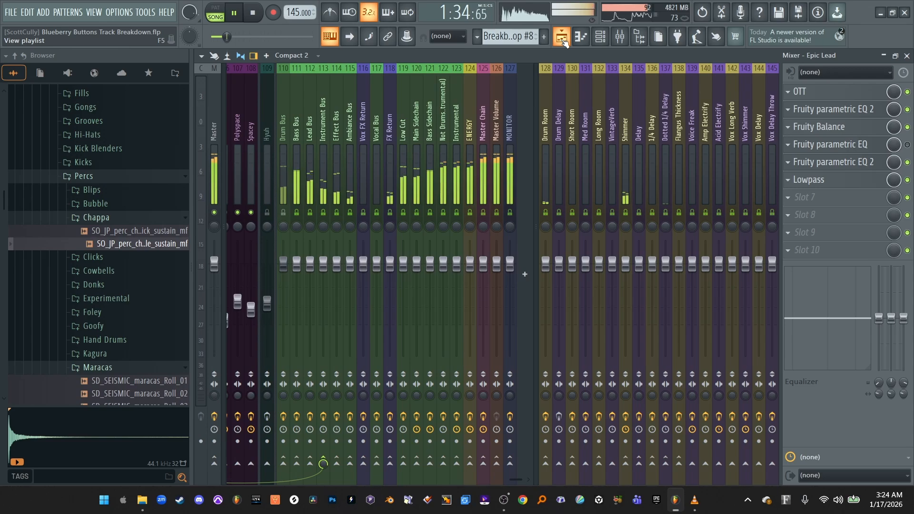
pyautogui.click(562, 39)
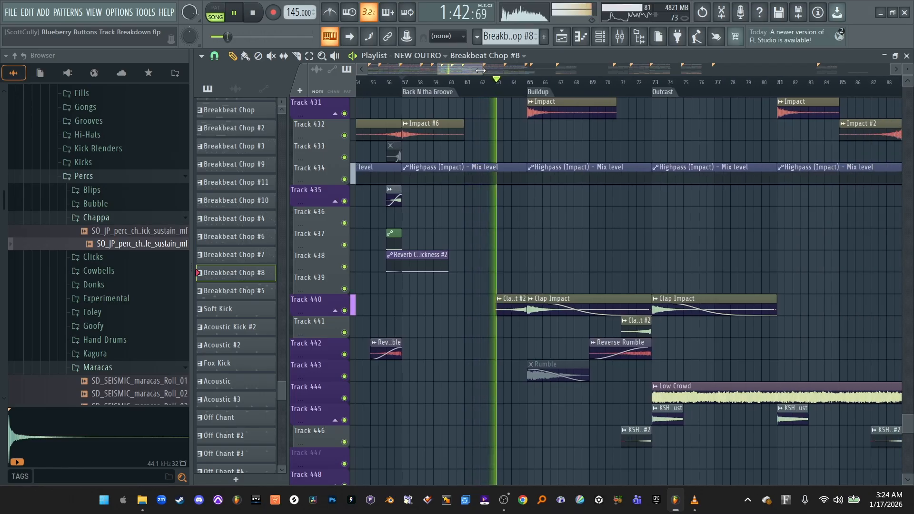
pyautogui.moveTo(472, 69); pyautogui.dragTo(482, 69)
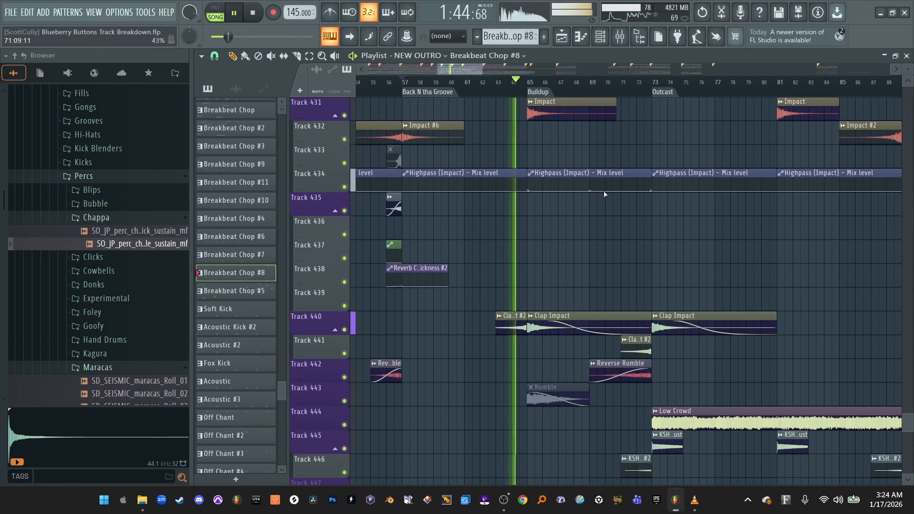
pyautogui.scroll(6, 546, 236)
pyautogui.scroll(-16, 547, 235)
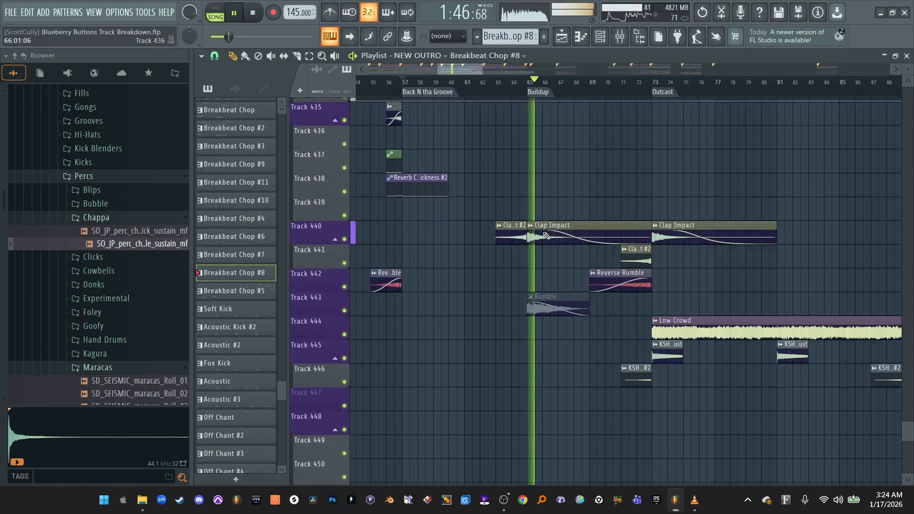
pyautogui.scroll(20, 547, 235)
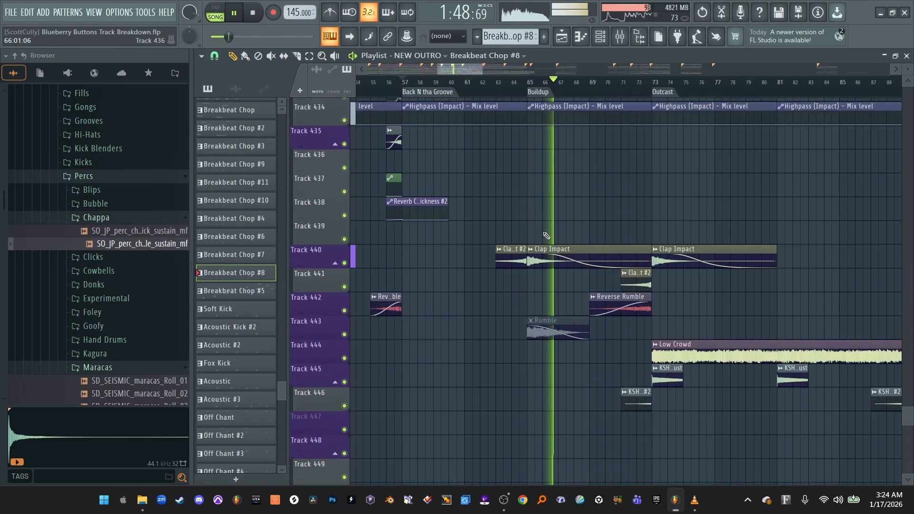
pyautogui.scroll(5, 547, 235)
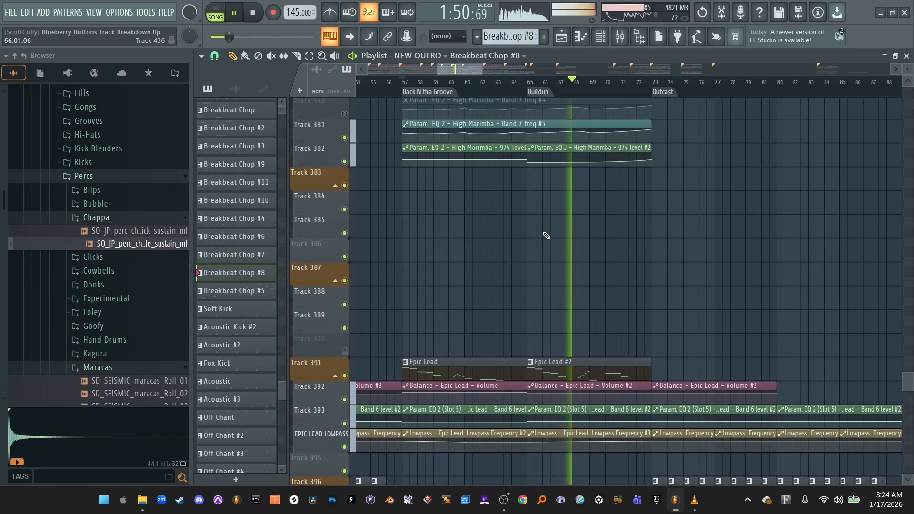
pyautogui.scroll(-3, 546, 236)
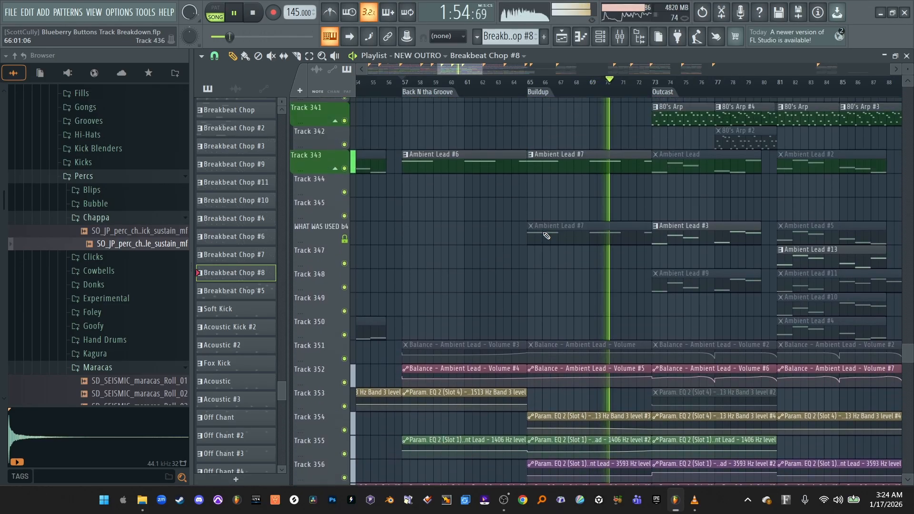
# Look over the playlist tracks up to Track 298 while the Buildup plays, and stop playback at Outcast
pyautogui.scroll(8, 546, 235)
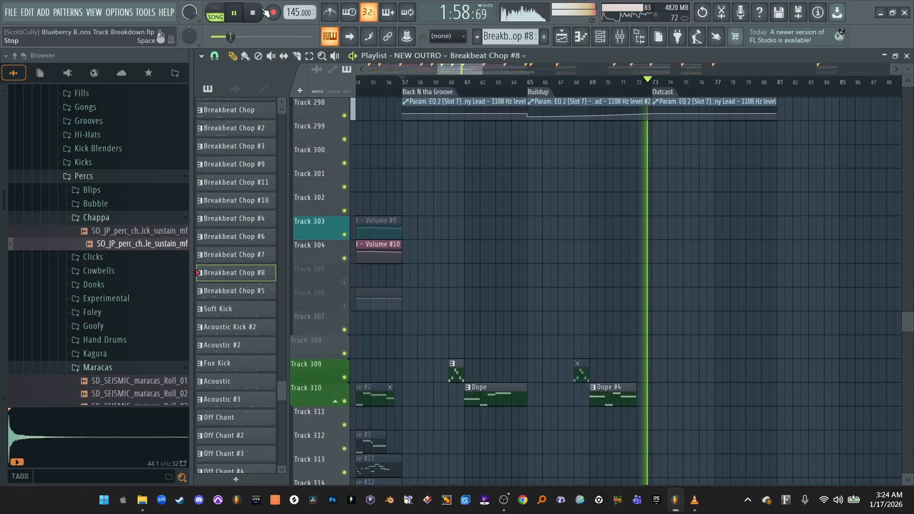
pyautogui.press('space')
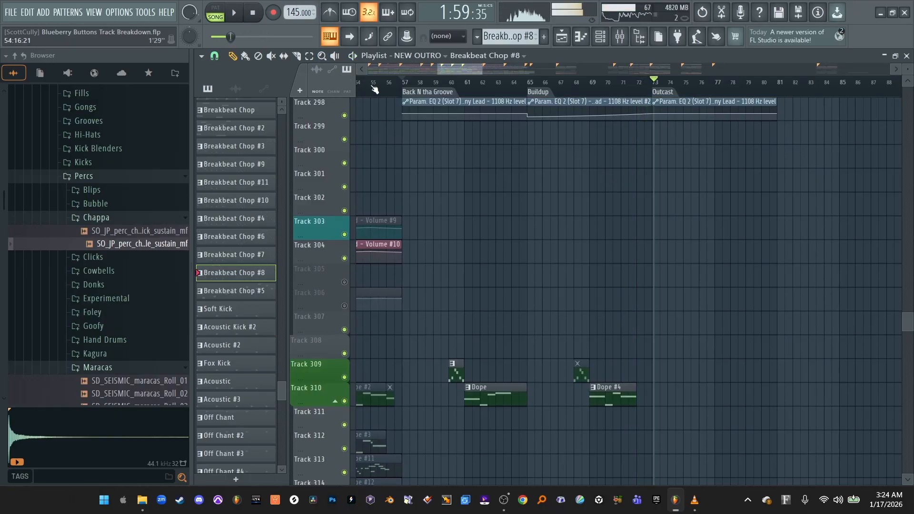
pyautogui.click(253, 15)
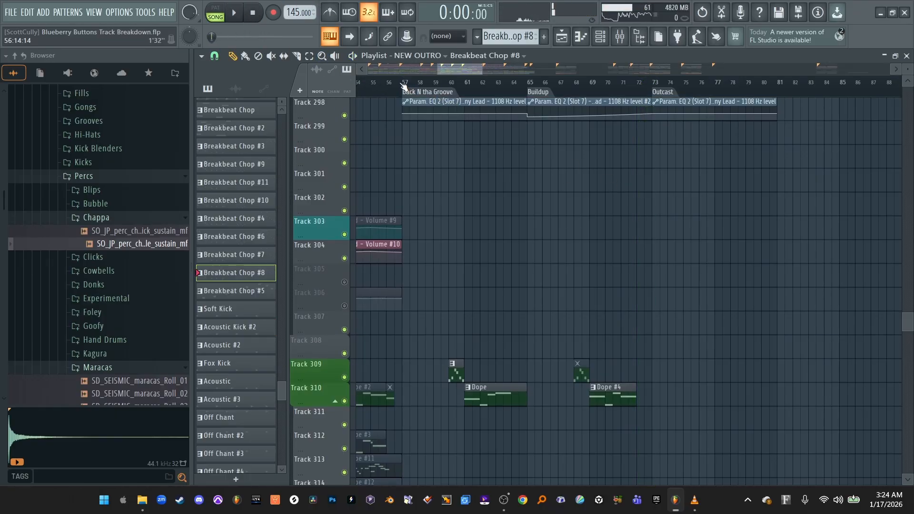
# Cue the song at Back N tha Groove and inspect the Epic Lead insert and the effect and bus inserts in the mixer
pyautogui.click(427, 92)
pyautogui.press('F9')
pyautogui.click(379, 212)
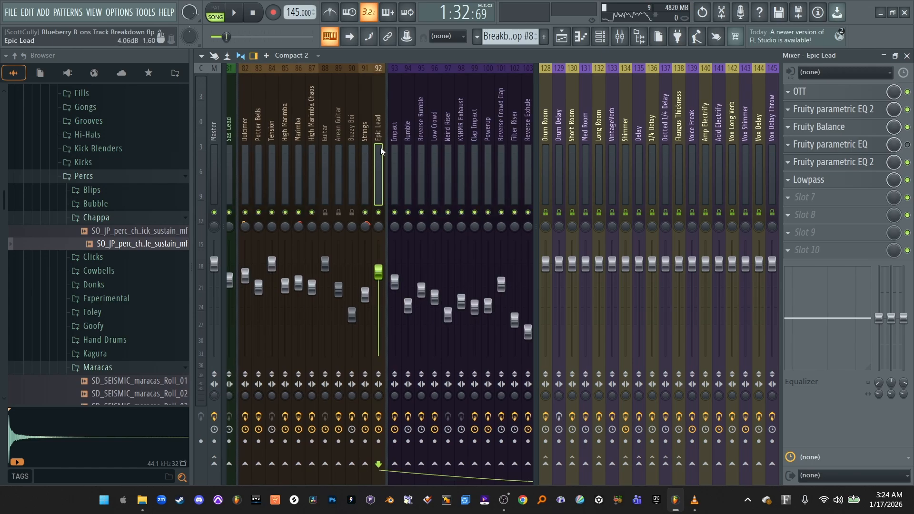
pyautogui.hscroll(8, 380, 148)
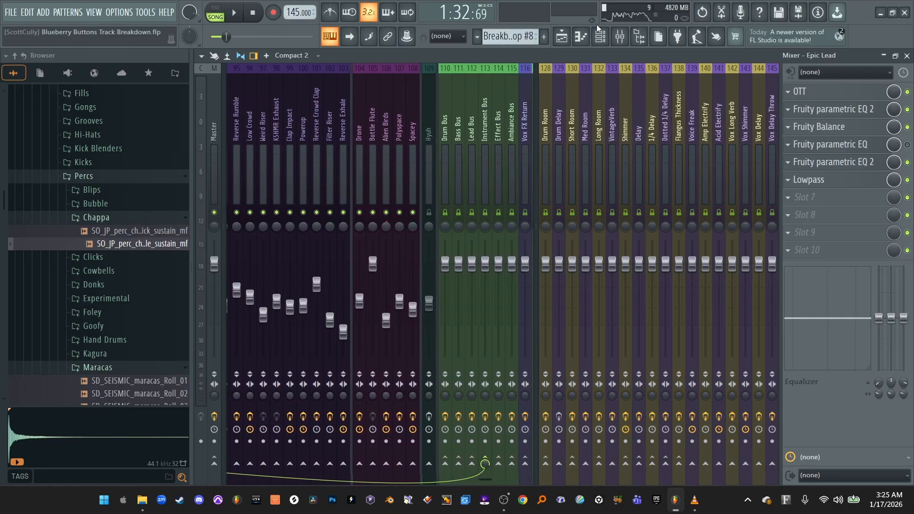
pyautogui.press('F9')
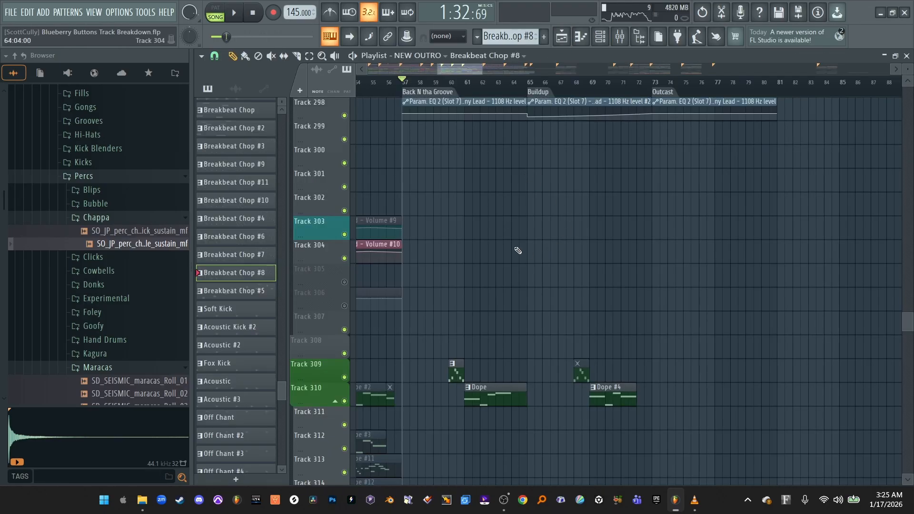
pyautogui.scroll(3, 473, 225)
# Inspect the Arp insert's effect chain in the mixer and audition the soloed Arp and Harmony Pluck early in the song
pyautogui.press('F9')
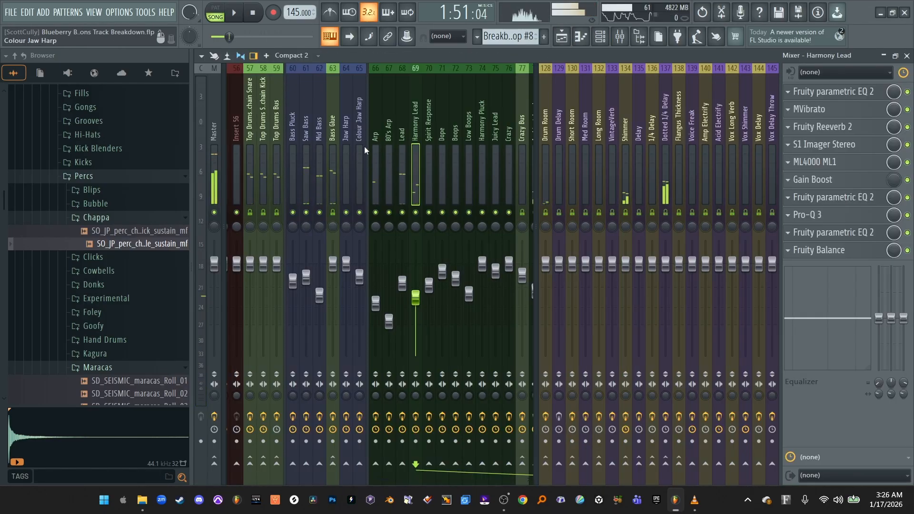
pyautogui.click(376, 150)
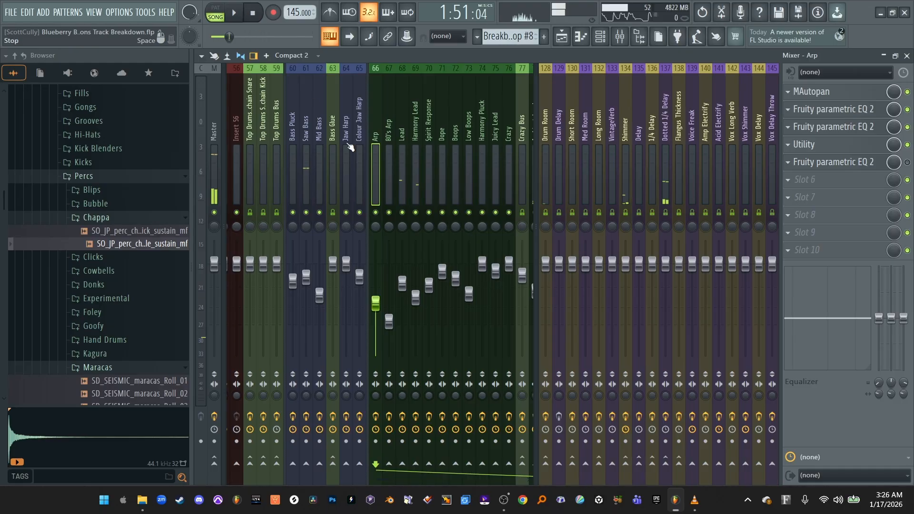
pyautogui.press('space')
pyautogui.click(561, 36)
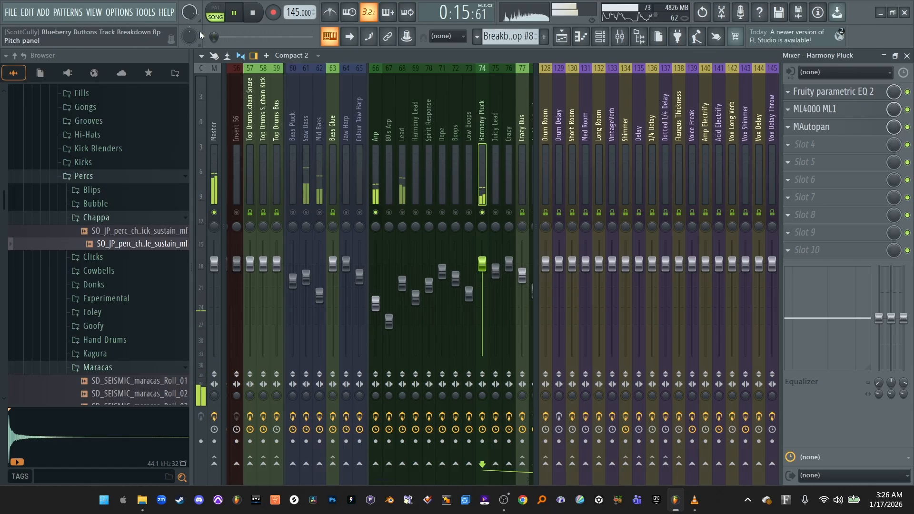
pyautogui.click(233, 19)
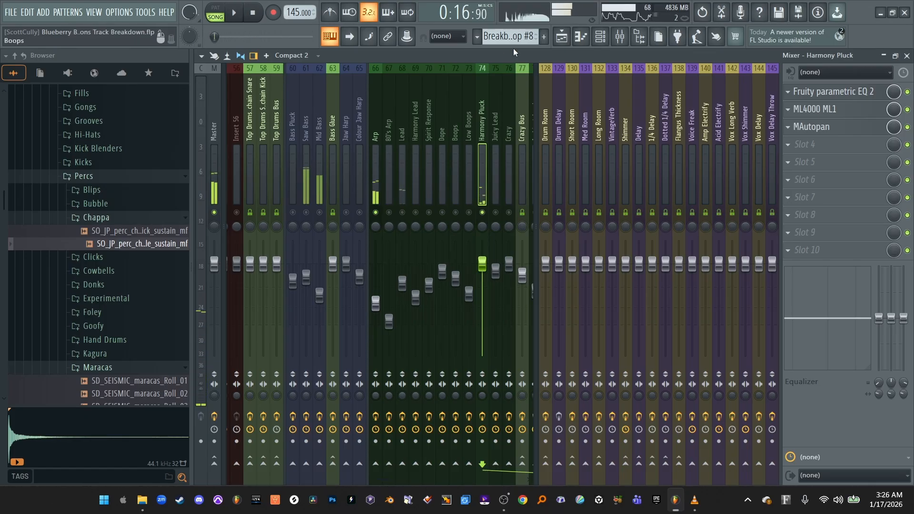
# Review the Harmony Pluck and Arp clips in the playlist from the second Breakdown through Back N tha Groove and the Buildup
pyautogui.click(562, 37)
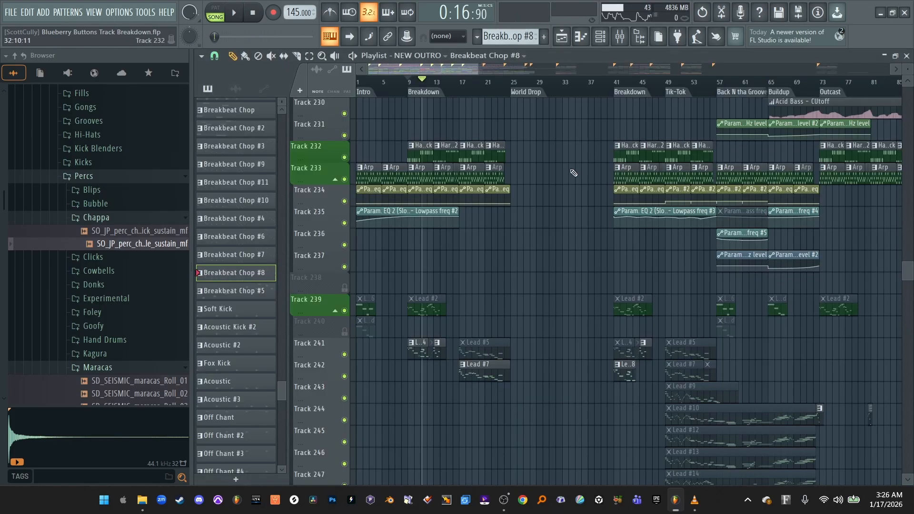
pyautogui.click(618, 88)
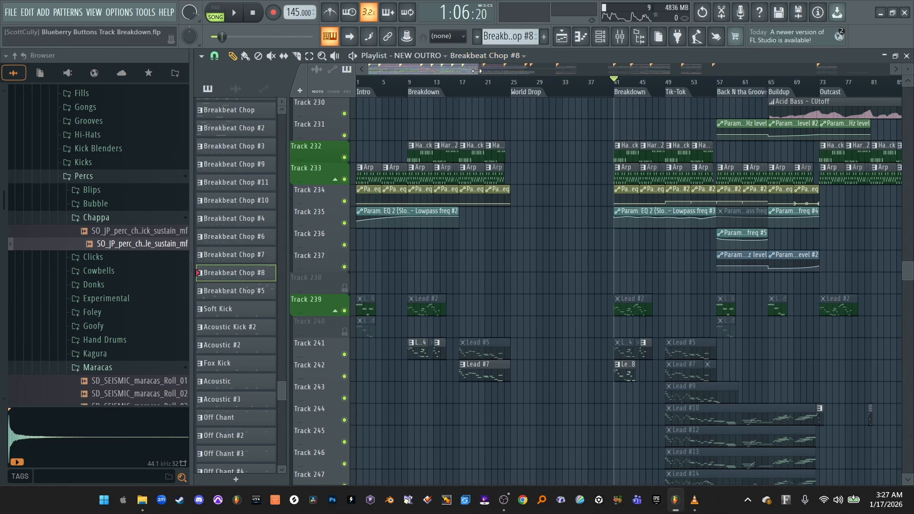
pyautogui.moveTo(477, 71); pyautogui.dragTo(492, 71)
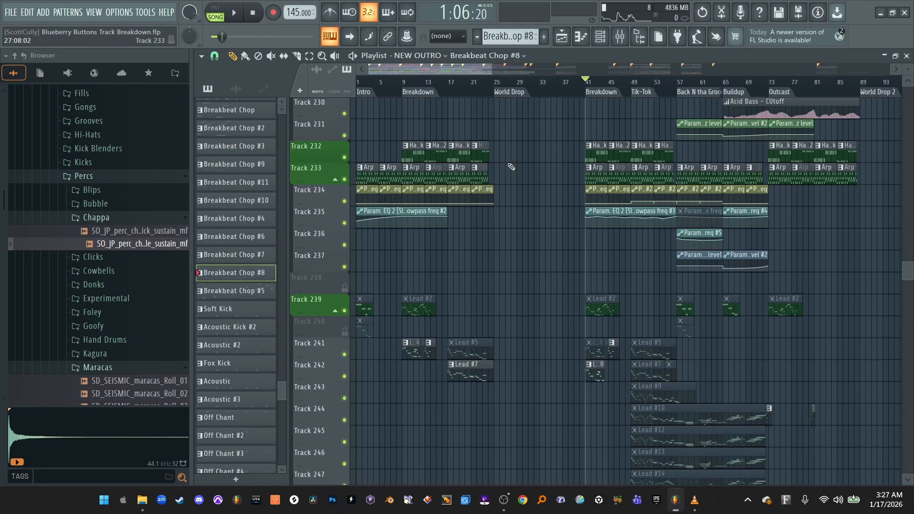
pyautogui.moveTo(634, 227)
pyautogui.scroll(2, 575, 85)
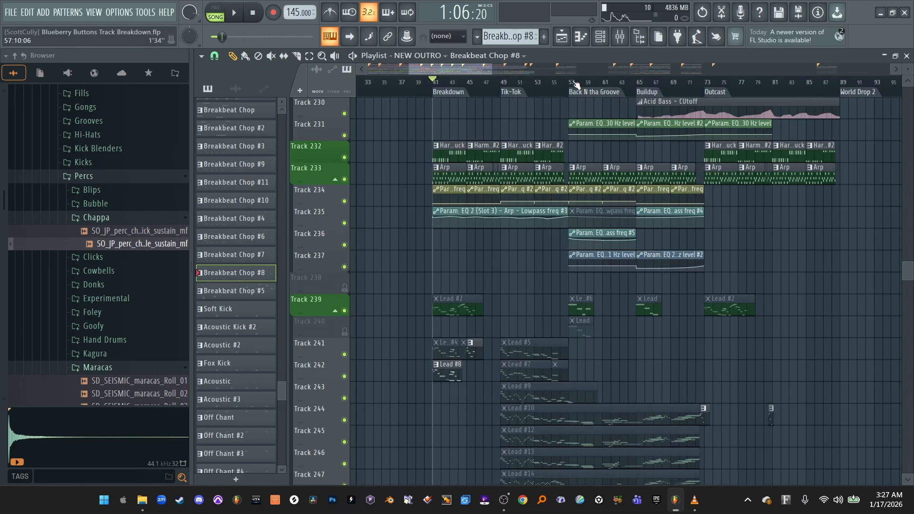
pyautogui.click(563, 82)
pyautogui.scroll(1, 563, 82)
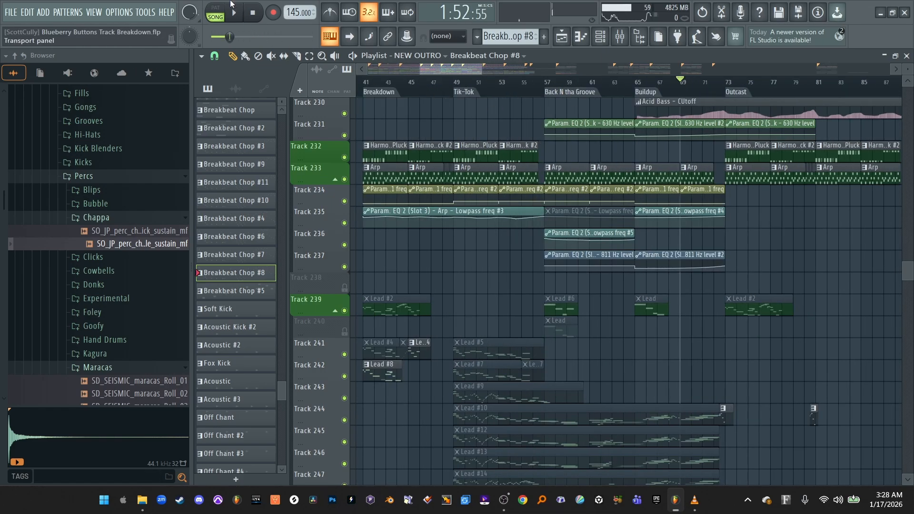
# Play the song from the middle of the Buildup through Outcast up to World Drop 2 and halt playback there
pyautogui.click(234, 13)
pyautogui.moveTo(443, 66); pyautogui.dragTo(470, 66)
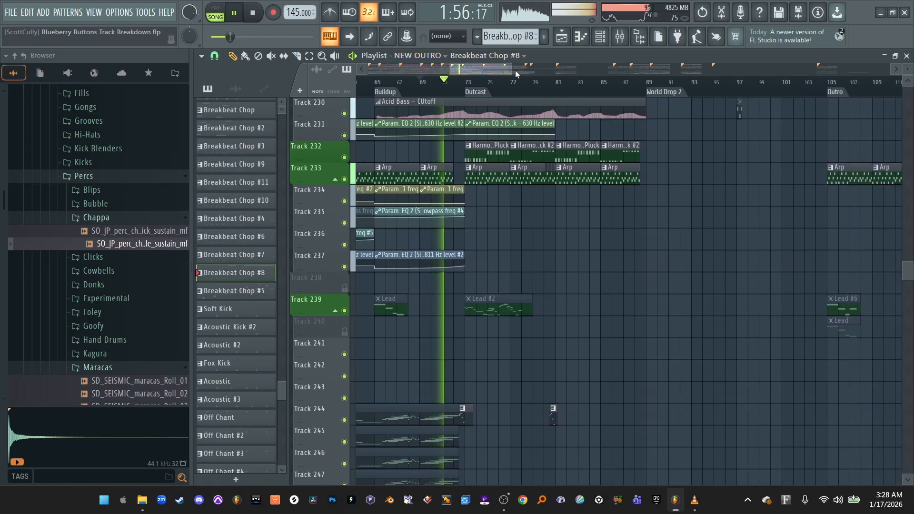
pyautogui.moveTo(511, 68); pyautogui.dragTo(518, 68)
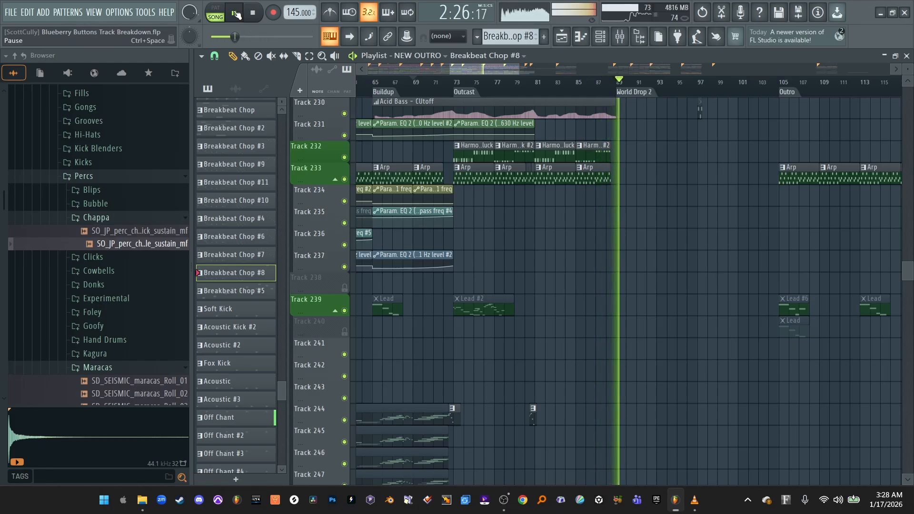
pyautogui.press('space')
pyautogui.press('space')
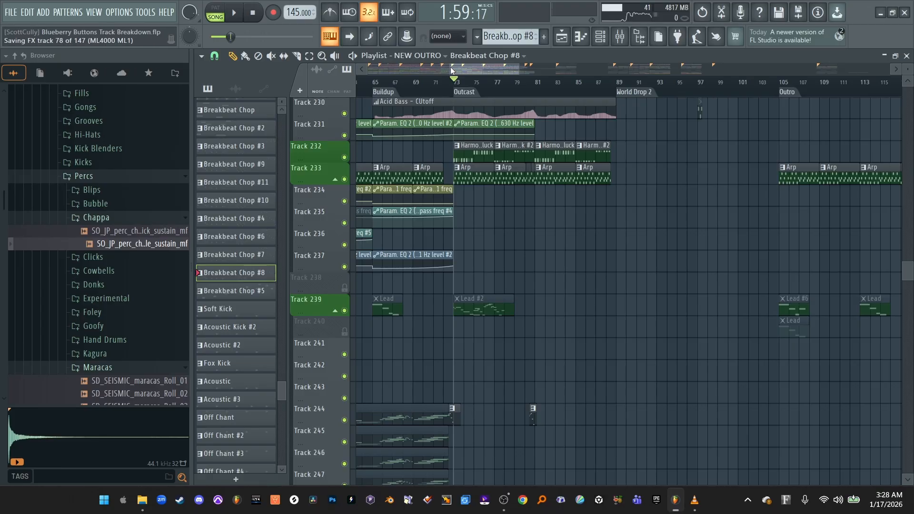
# Play the opening bars of the first World Drop and pause
pyautogui.moveTo(453, 69); pyautogui.dragTo(373, 69)
pyautogui.click(458, 82)
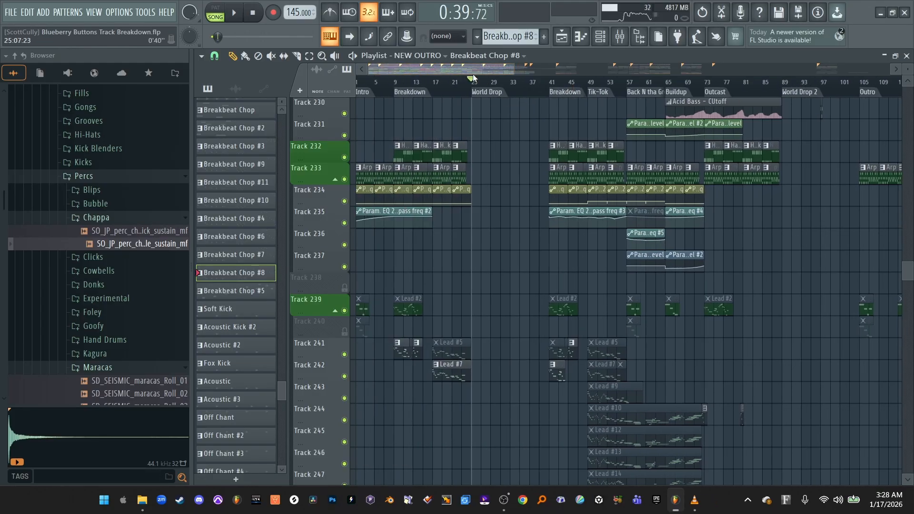
pyautogui.click(241, 16)
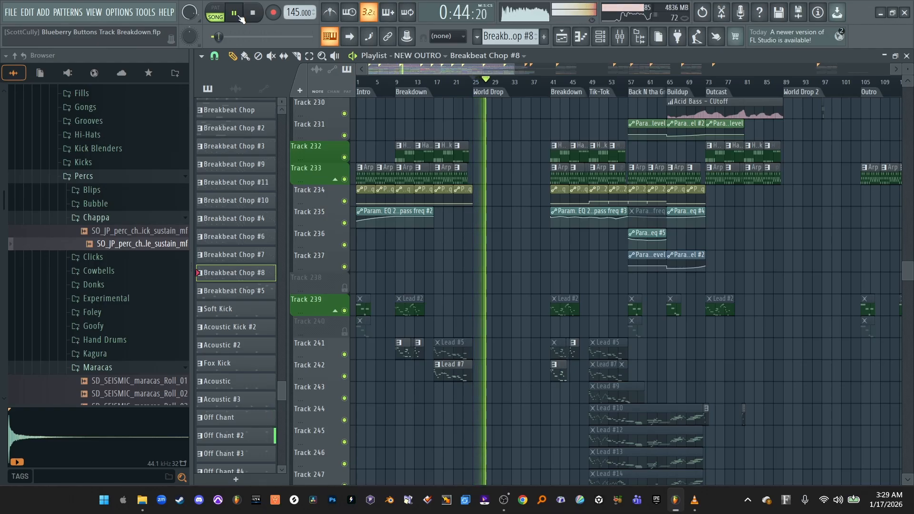
pyautogui.click(241, 18)
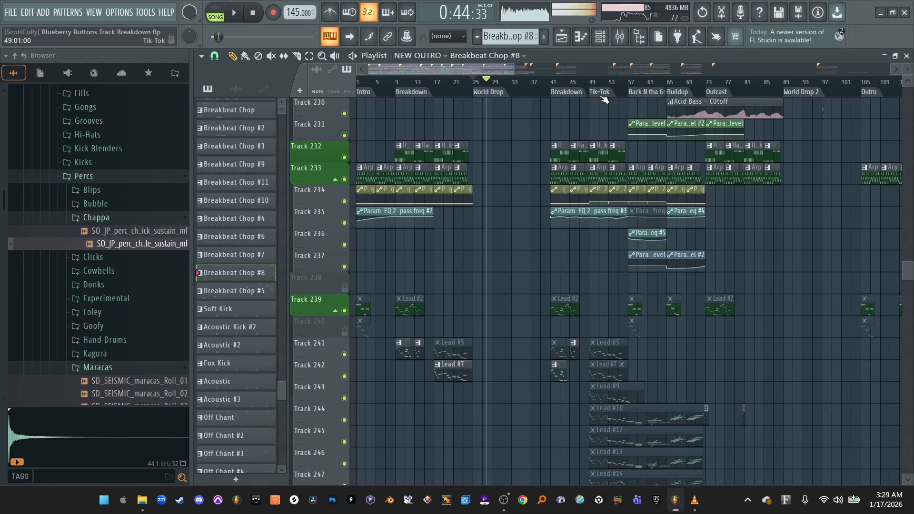
# Play the opening bars of Outcast for comparison and stop playback
pyautogui.click(711, 83)
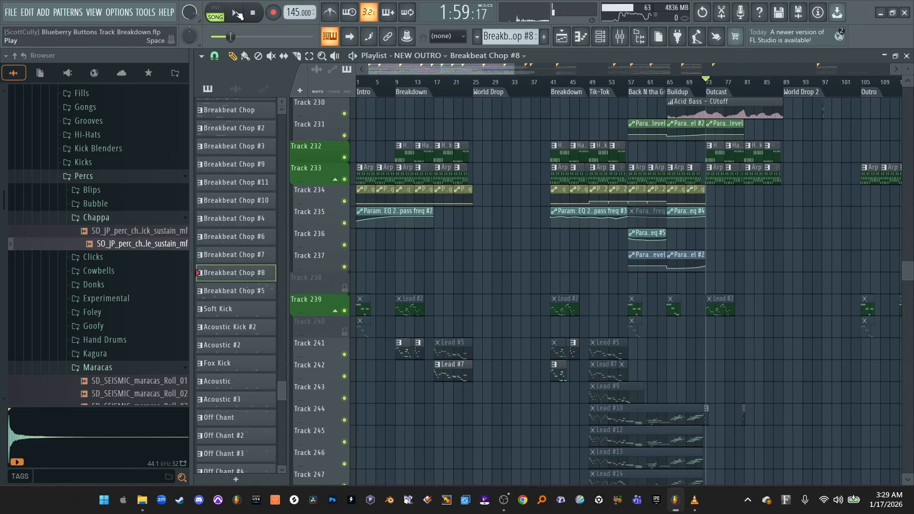
pyautogui.click(235, 14)
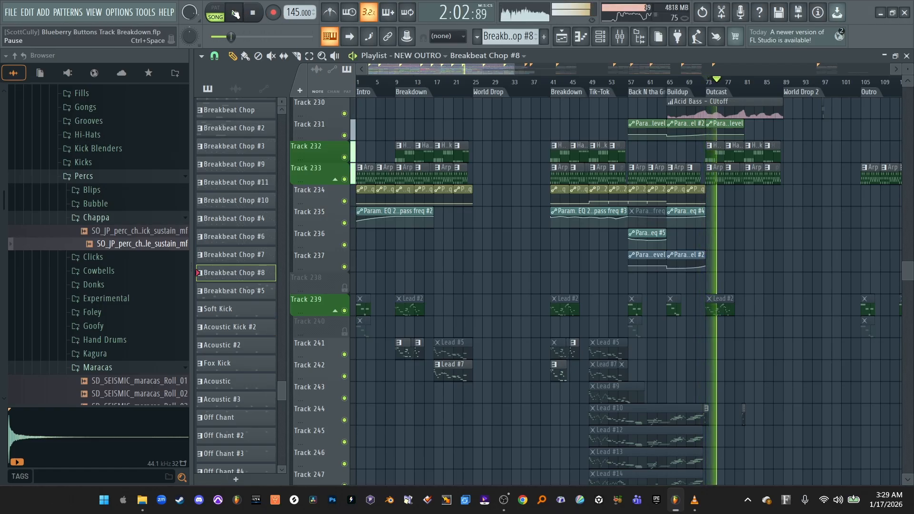
pyautogui.click(235, 14)
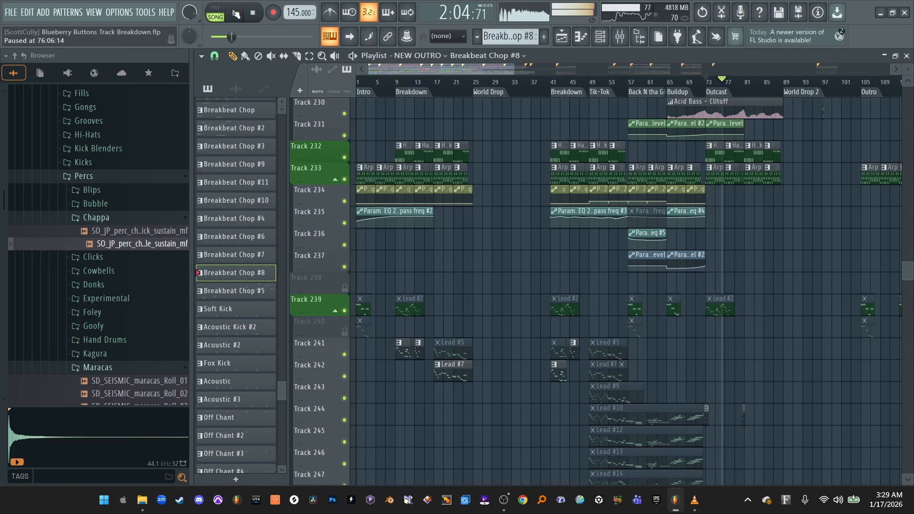
pyautogui.click(260, 17)
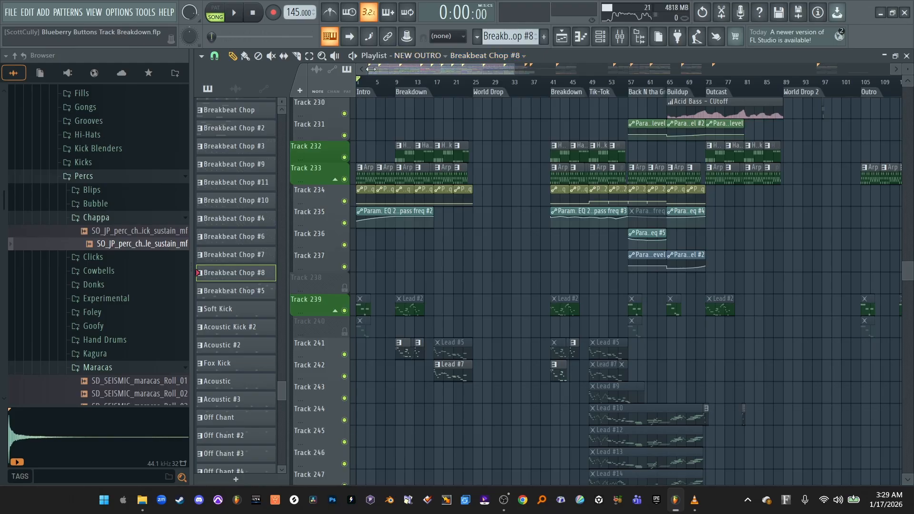
# Trace the arrangement from the first World Drop at bar 25 to the second Breakdown at bar 41 with the playhead
pyautogui.moveTo(372, 69); pyautogui.dragTo(503, 70)
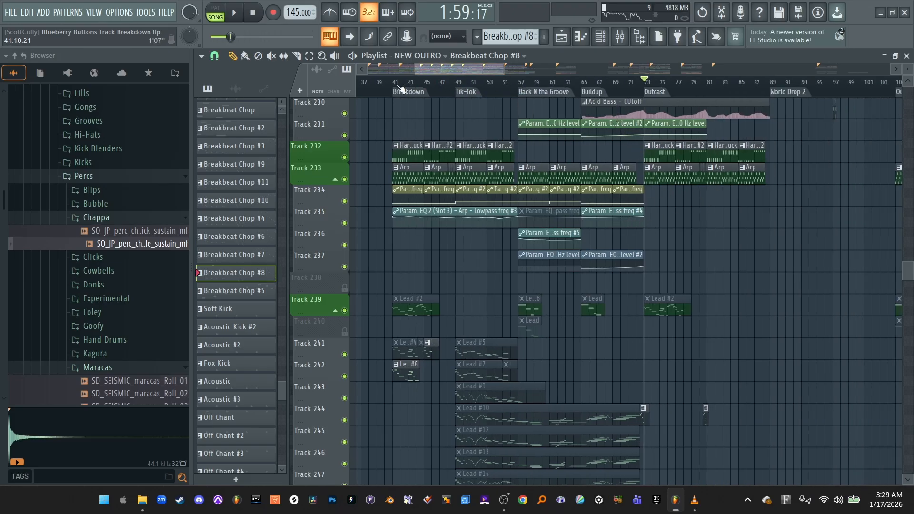
pyautogui.moveTo(416, 67); pyautogui.dragTo(385, 68)
pyautogui.click(421, 83)
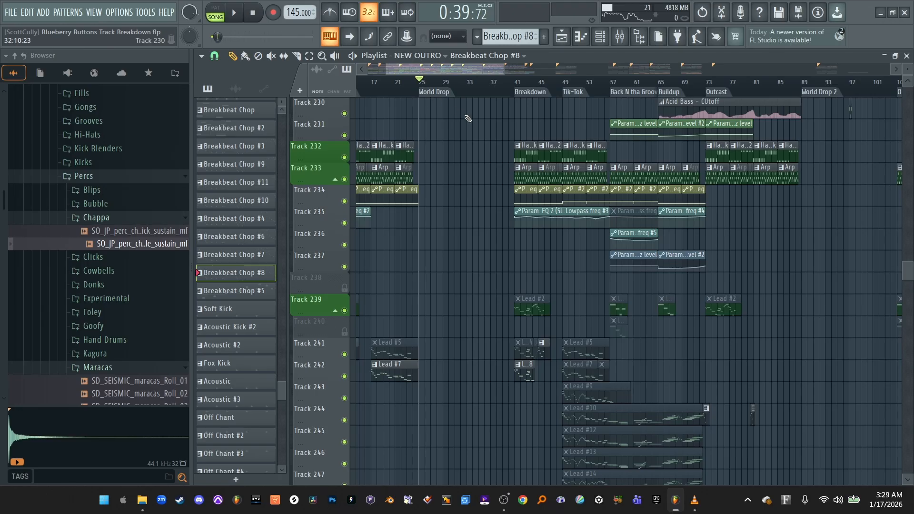
pyautogui.click(516, 83)
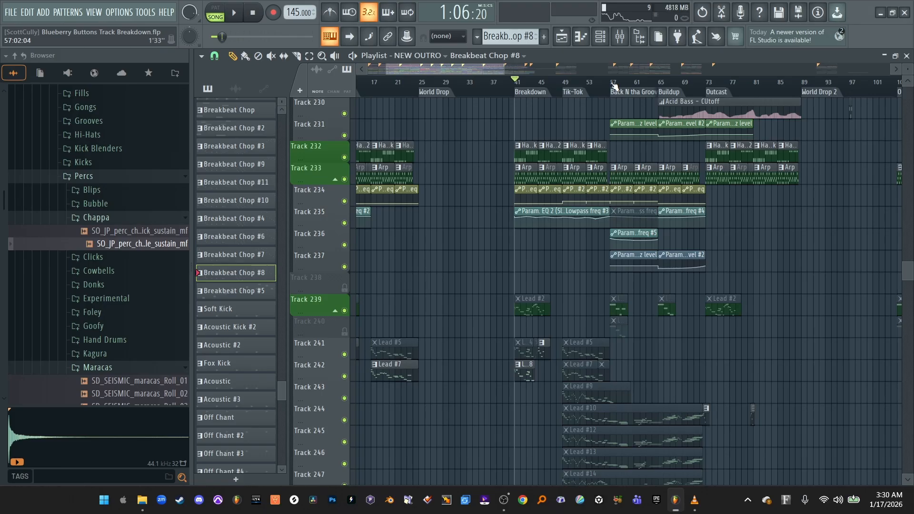
# Mark out the Outcast section and the start of World Drop 2 on the timeline, and return the playhead to Outcast
pyautogui.click(709, 83)
pyautogui.moveTo(710, 83); pyautogui.dragTo(803, 91)
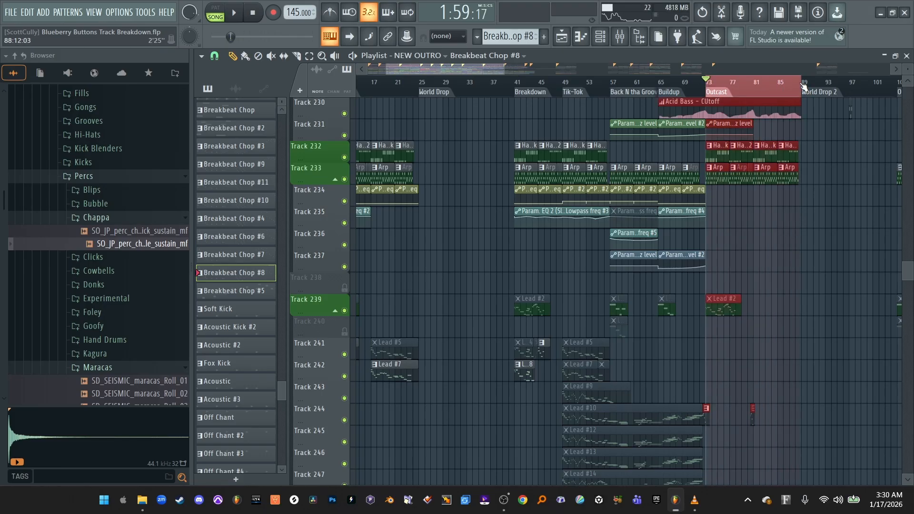
pyautogui.click(803, 85)
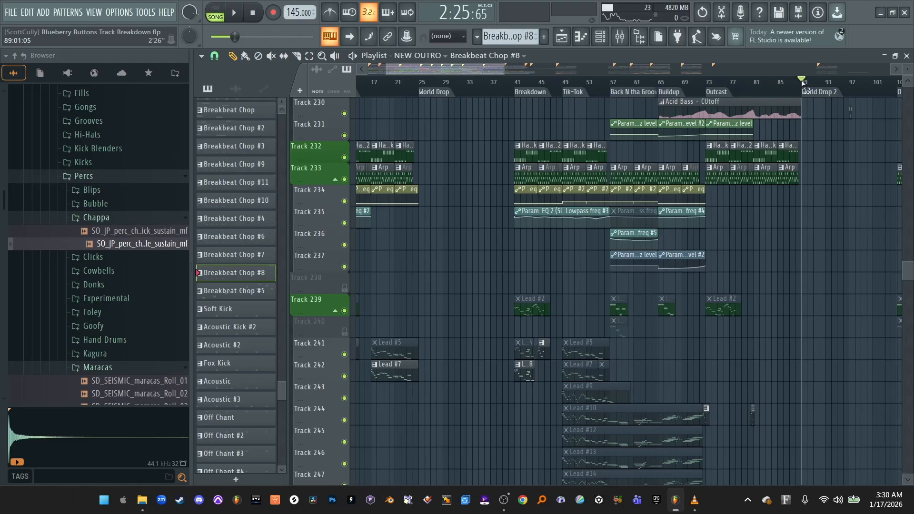
pyautogui.moveTo(804, 89); pyautogui.dragTo(866, 88)
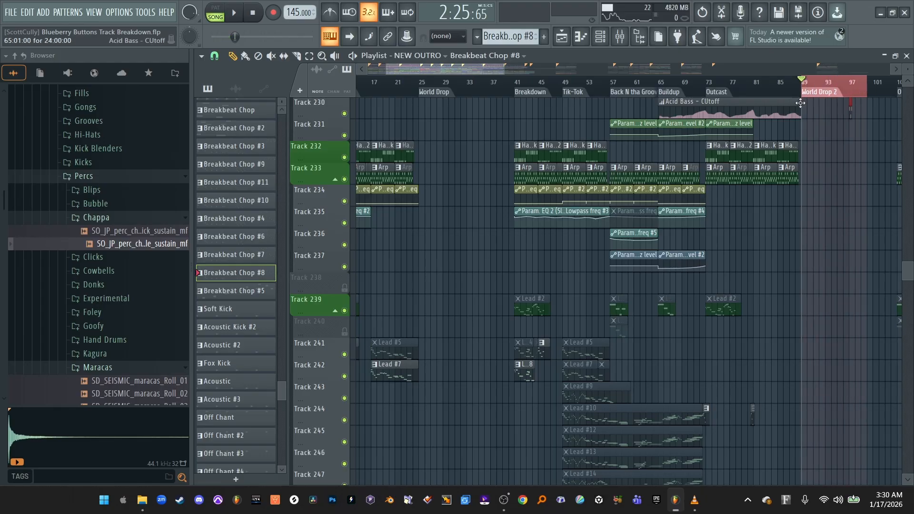
pyautogui.click(710, 86)
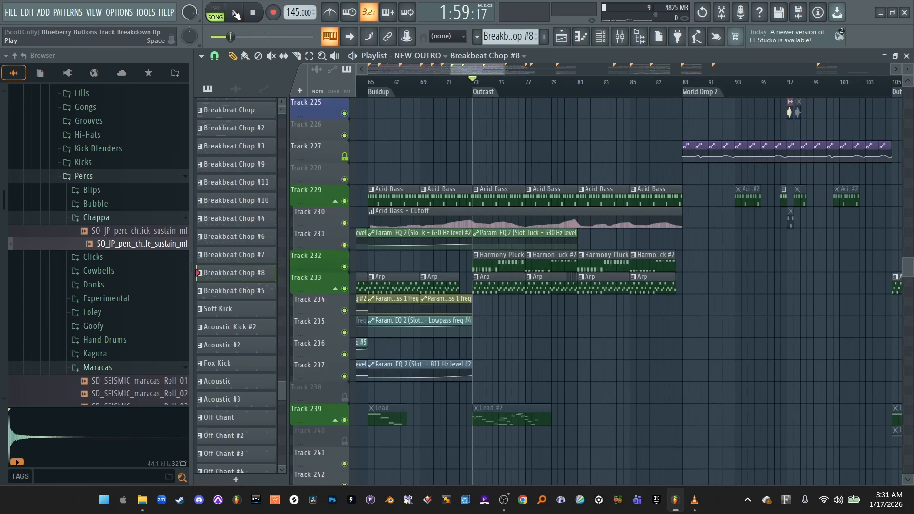
# Examine the kick, snare, hat and clap inserts and their buses in the mixer
pyautogui.click(619, 36)
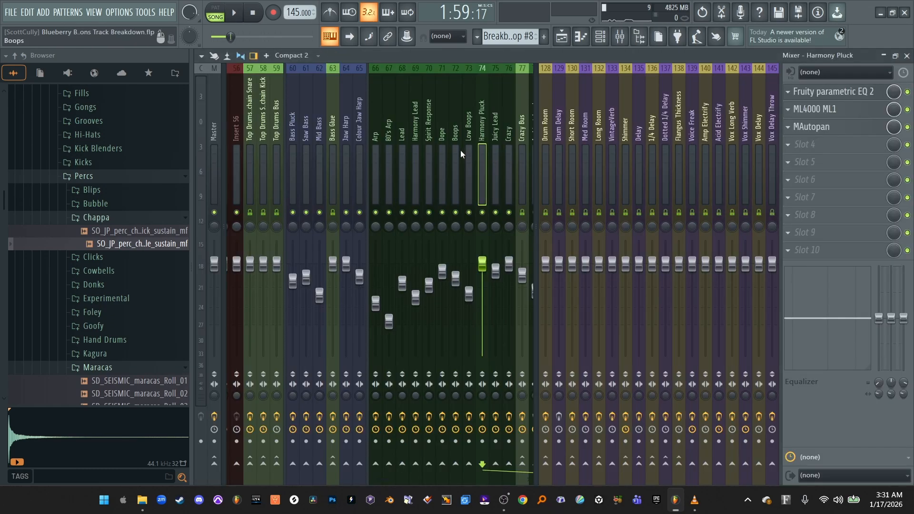
pyautogui.scroll(15, 461, 150)
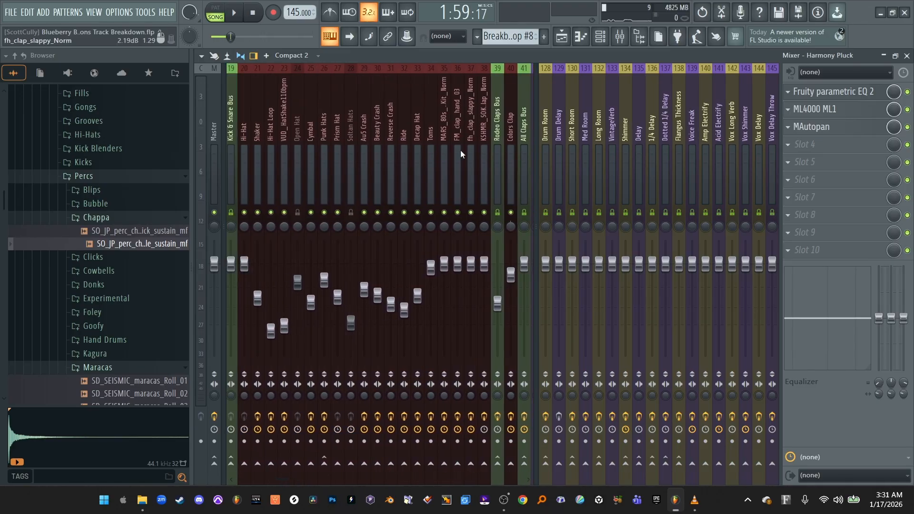
pyautogui.scroll(2, 461, 150)
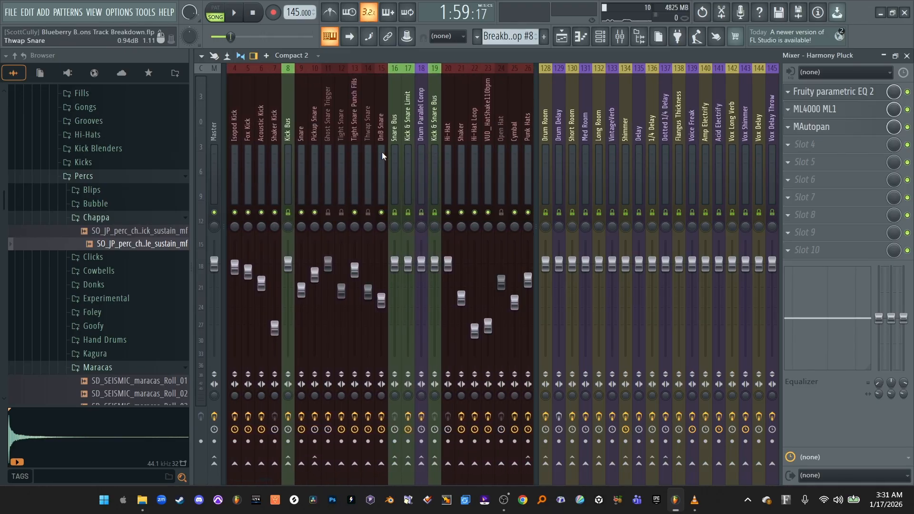
# Return to the playlist, play the opening bars of Outcast from bar 73, and stop playback
pyautogui.press('F5')
pyautogui.press('space')
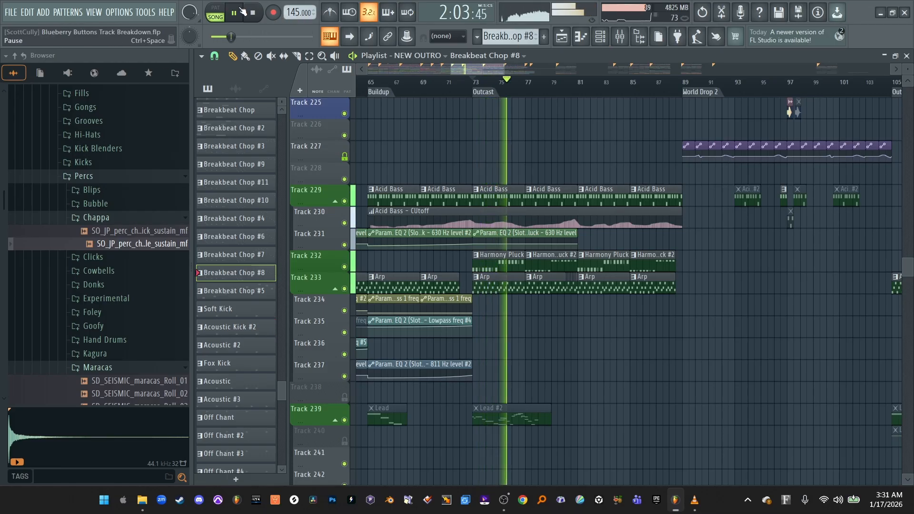
pyautogui.press('space')
# Play the opening bars of the first World Drop from bar 25 to compare with Outcast, and stop playback
pyautogui.moveTo(452, 69); pyautogui.dragTo(329, 84)
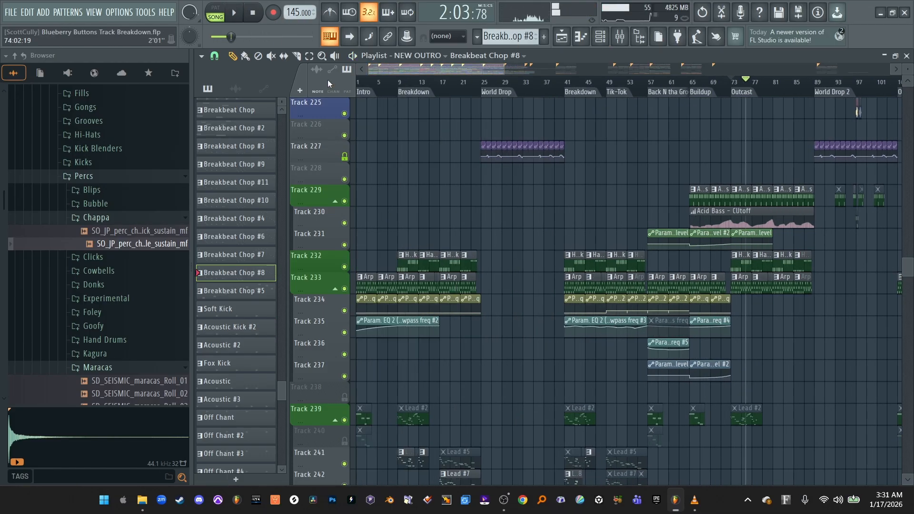
pyautogui.click(486, 84)
pyautogui.press('space')
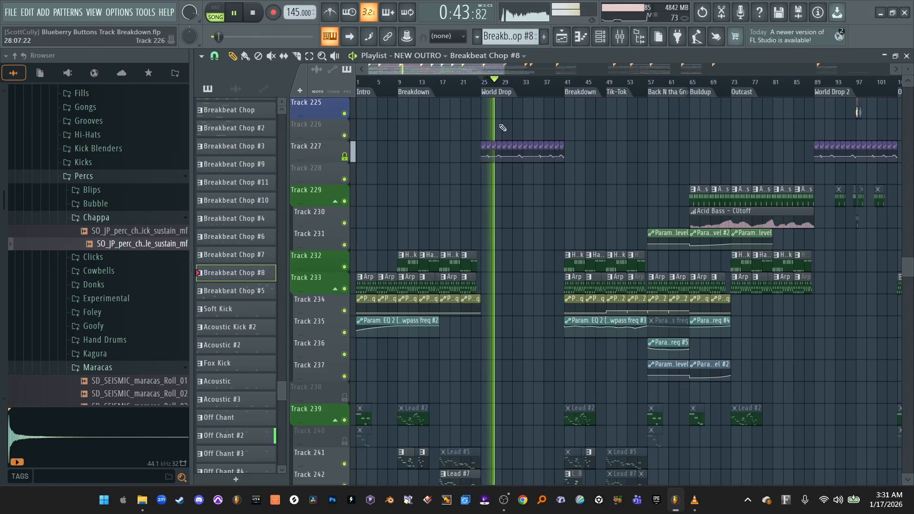
pyautogui.click(240, 17)
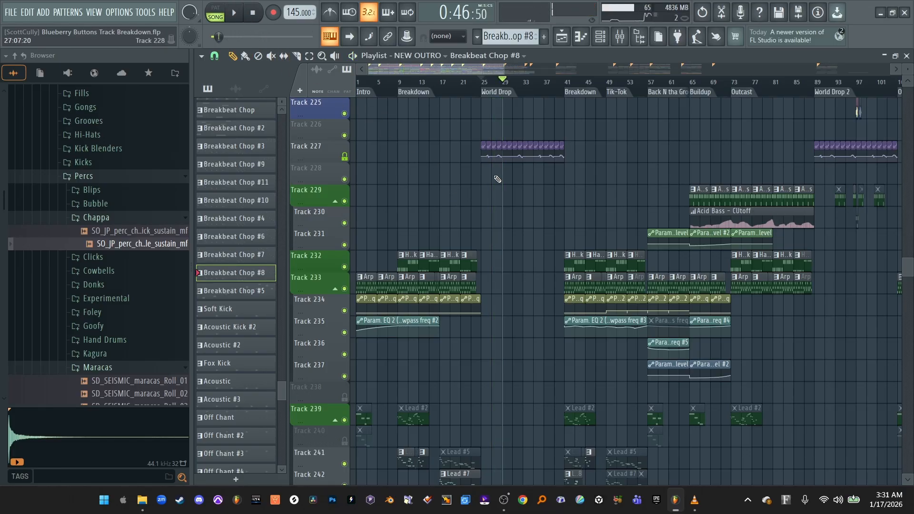
# Put the playhead back at Outcast, bar 73, and review the section's bass tracks against the neighbouring sections
pyautogui.click(735, 85)
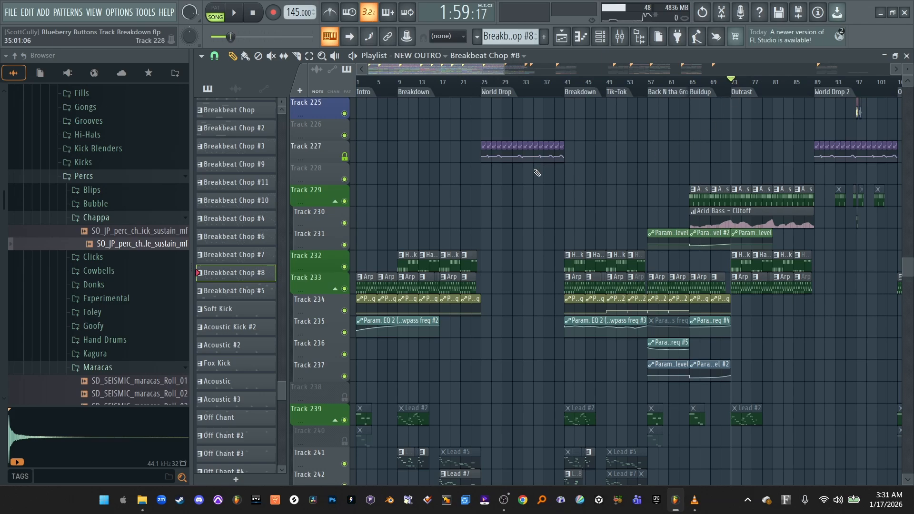
pyautogui.moveTo(368, 67); pyautogui.dragTo(453, 67)
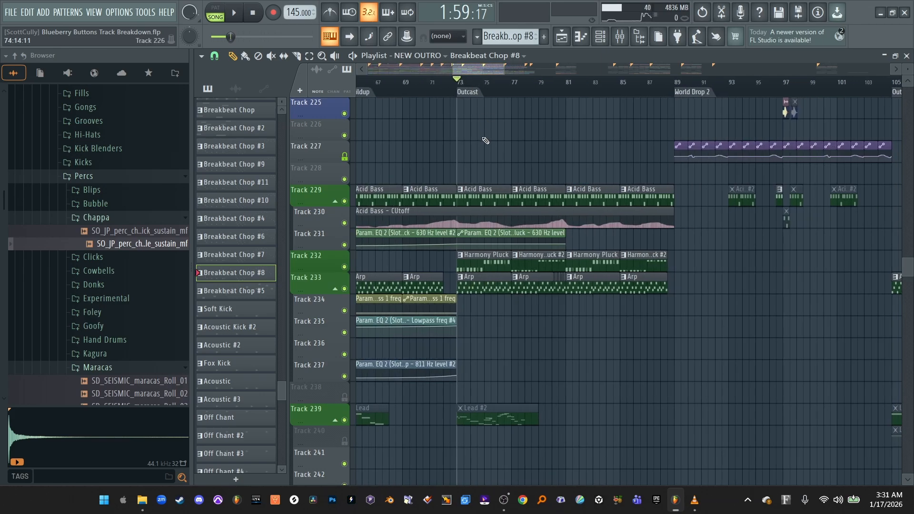
pyautogui.scroll(10, 485, 140)
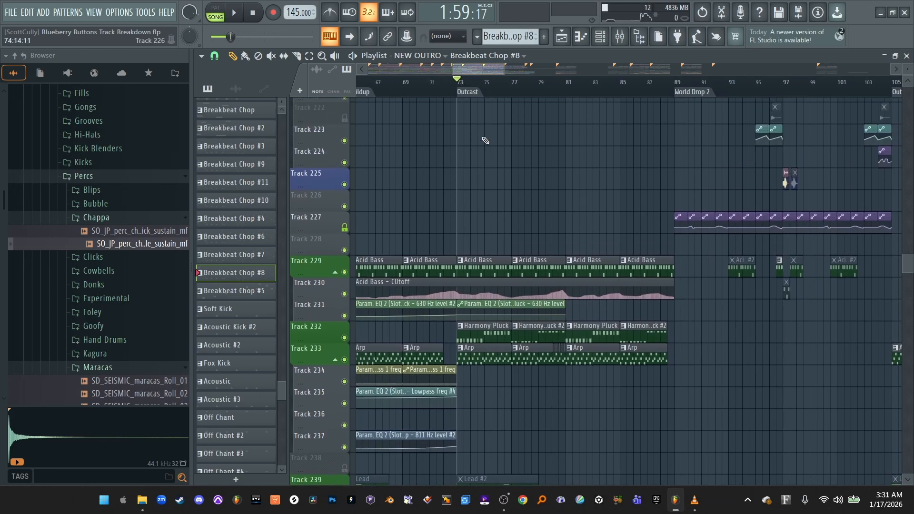
pyautogui.scroll(6, 485, 141)
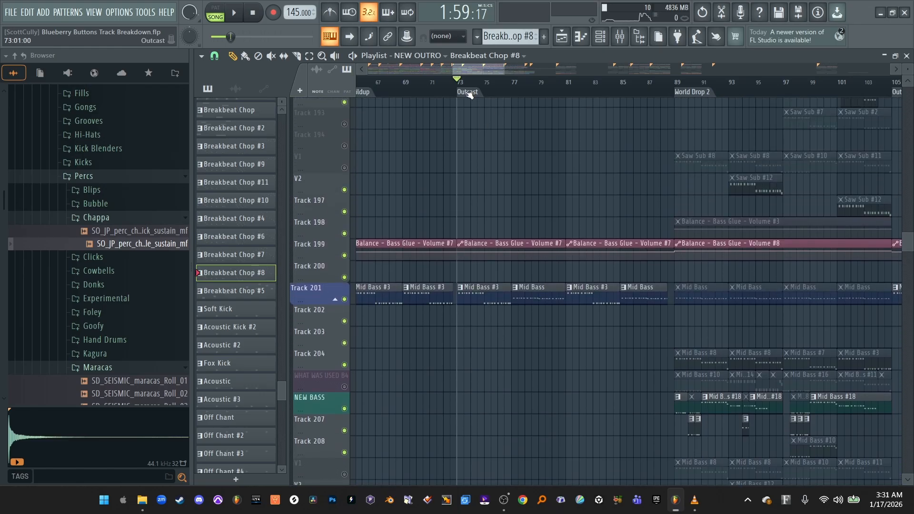
pyautogui.moveTo(453, 67); pyautogui.dragTo(404, 69)
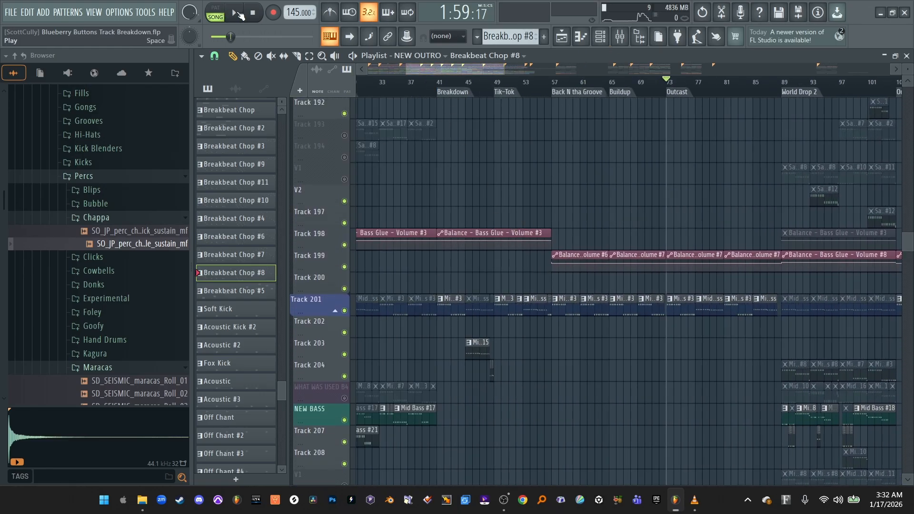
# Play Outcast while checking the bass and lead insert levels in the mixer, and stop back in the playlist
pyautogui.press('space')
pyautogui.click(620, 37)
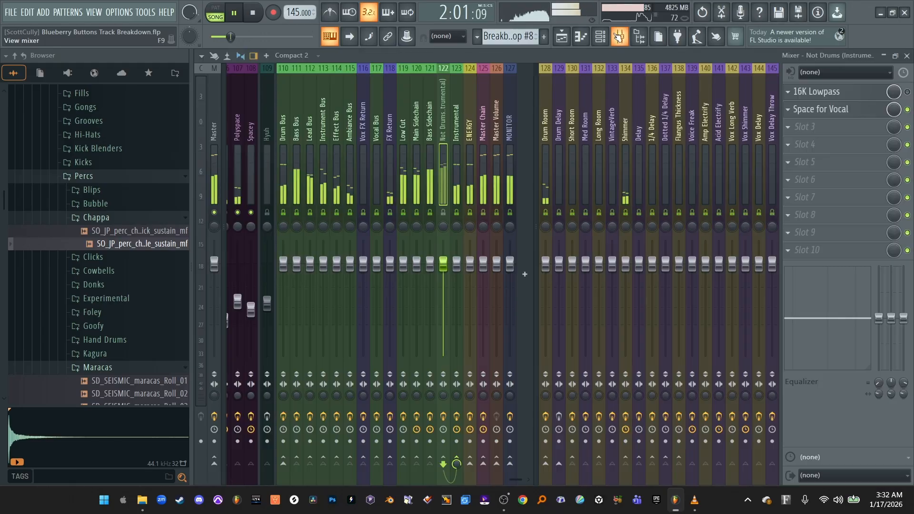
pyautogui.scroll(15, 381, 162)
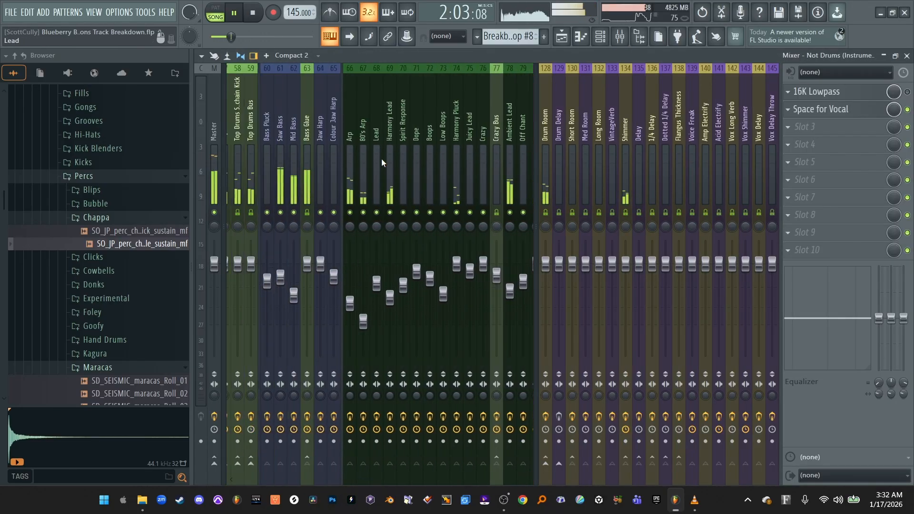
pyautogui.press('F9')
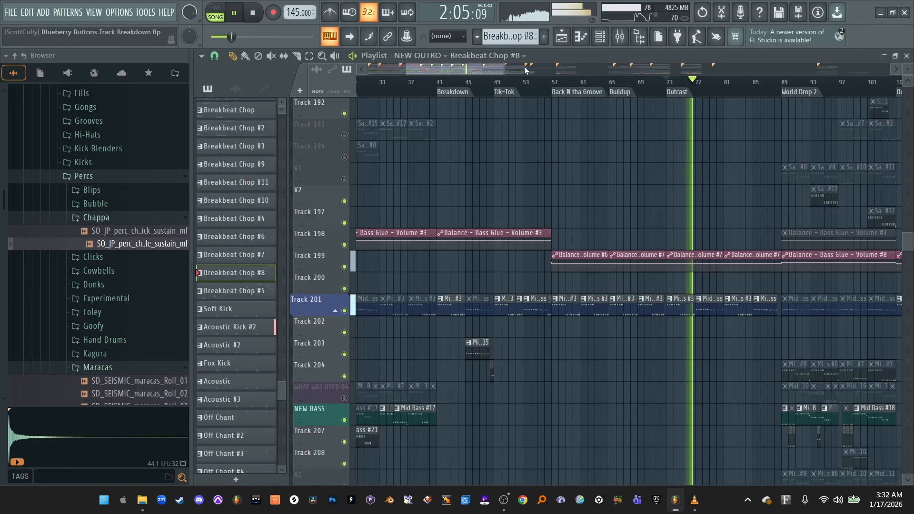
pyautogui.press('space')
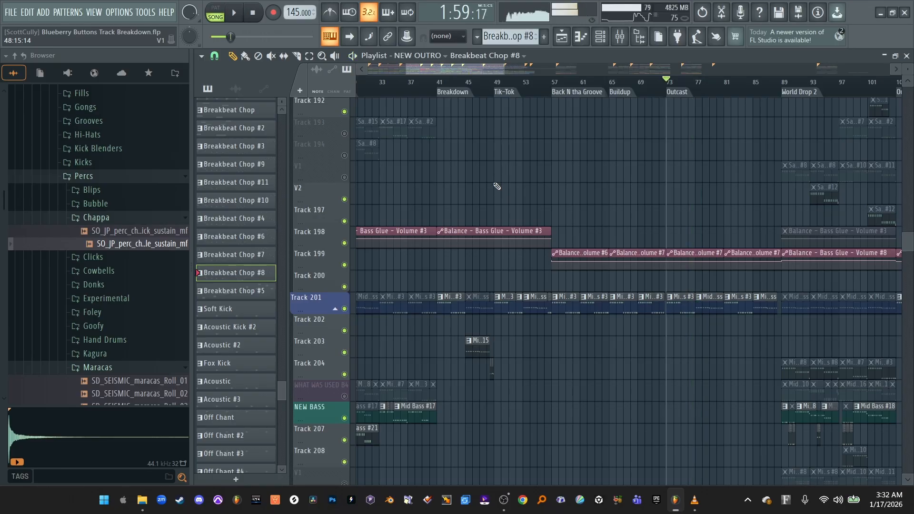
# Examine the breakbeat chop tracks and mark the second Breakdown at bar 41 and Outcast at bar 73 with the playhead
pyautogui.scroll(10, 496, 186)
pyautogui.scroll(-1, 497, 186)
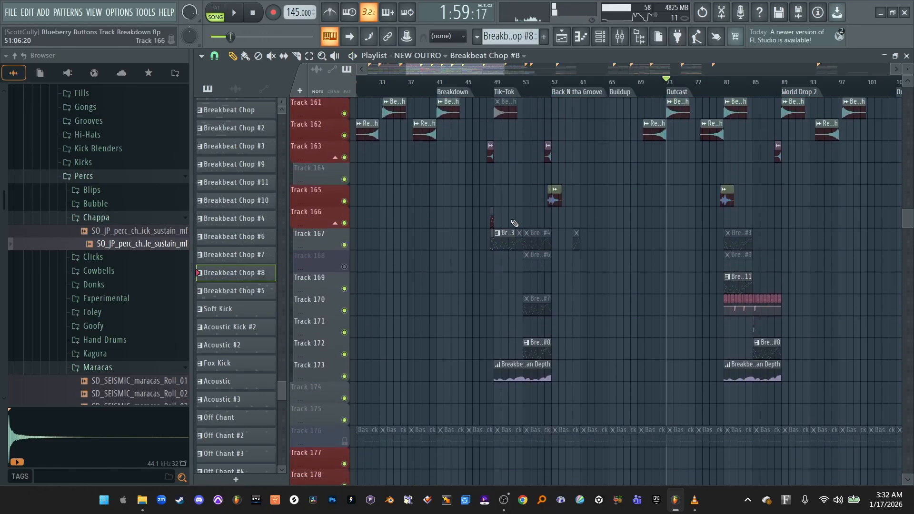
pyautogui.click(438, 82)
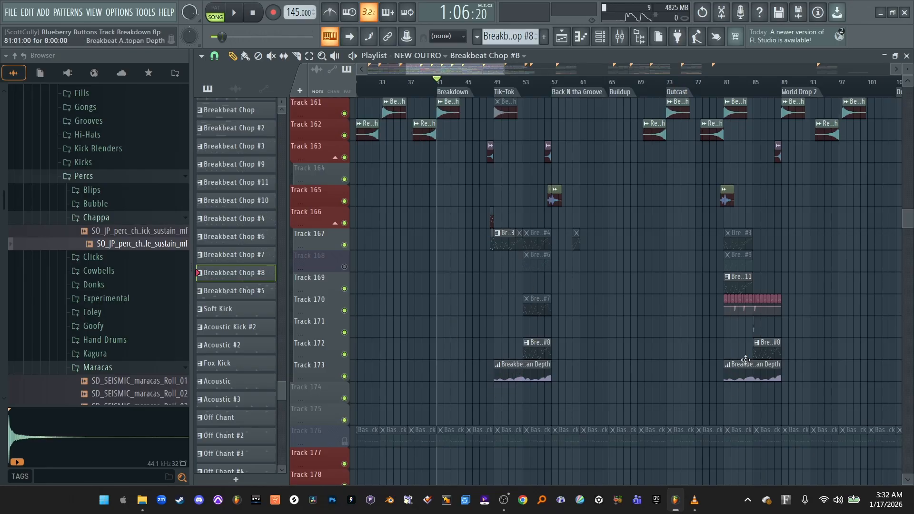
pyautogui.moveTo(505, 70); pyautogui.dragTo(521, 69)
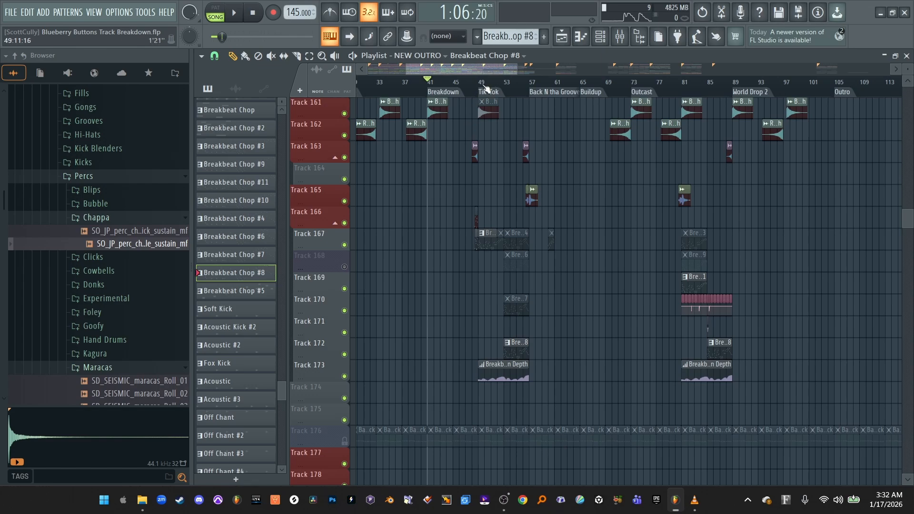
pyautogui.click(631, 85)
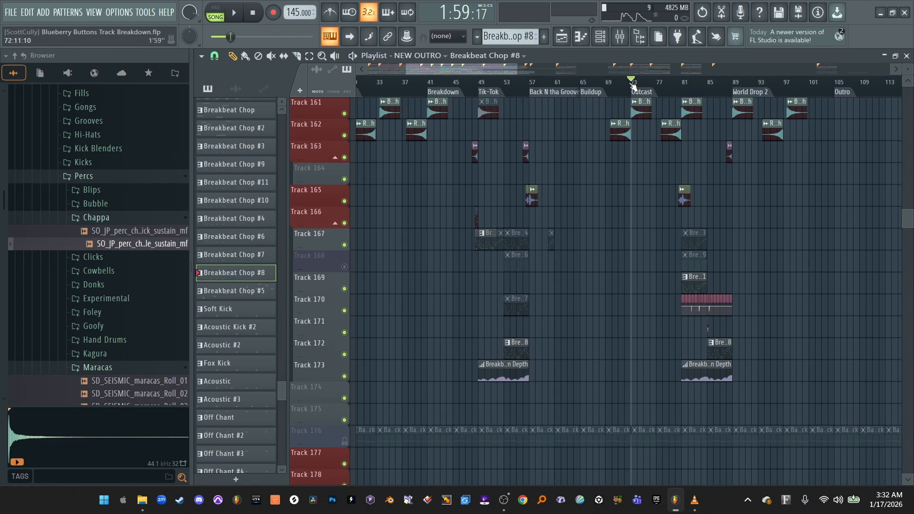
# Play the second half of Outcast from bar 81 to hear its breakbeat layer, and stop playback
pyautogui.click(684, 87)
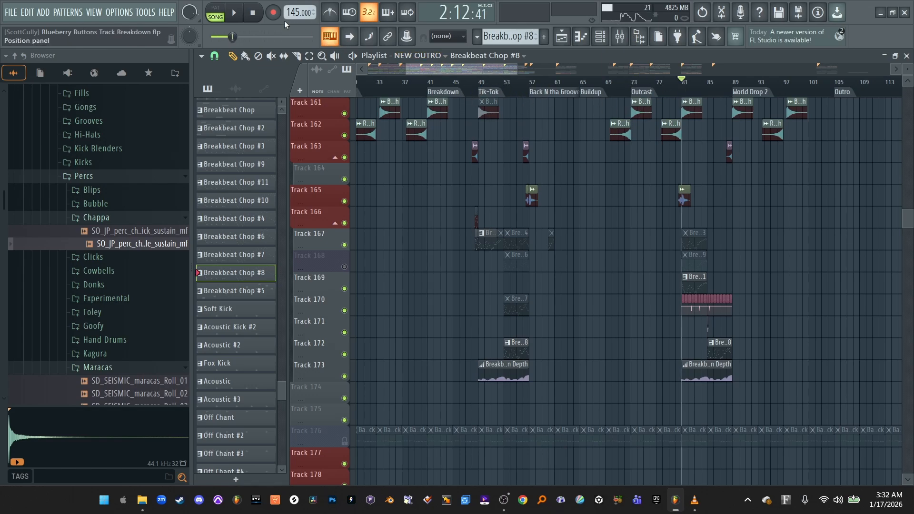
pyautogui.click(234, 13)
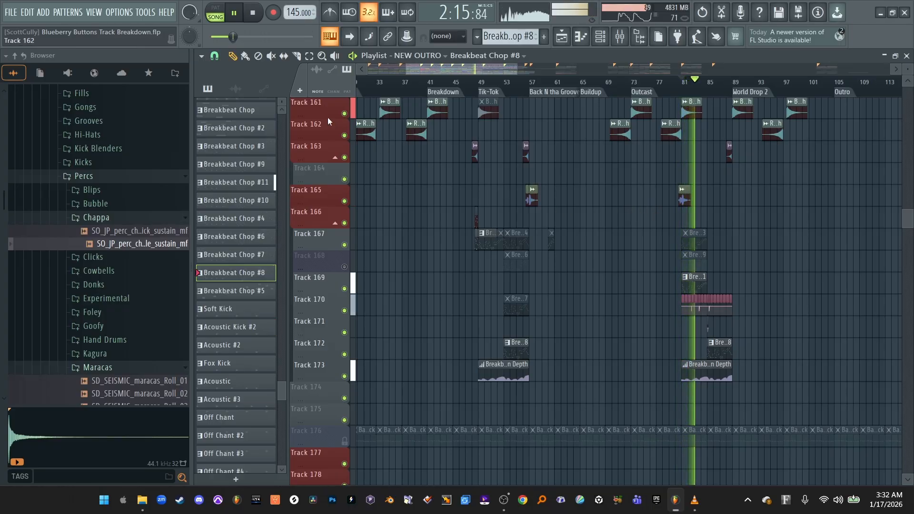
pyautogui.press('space')
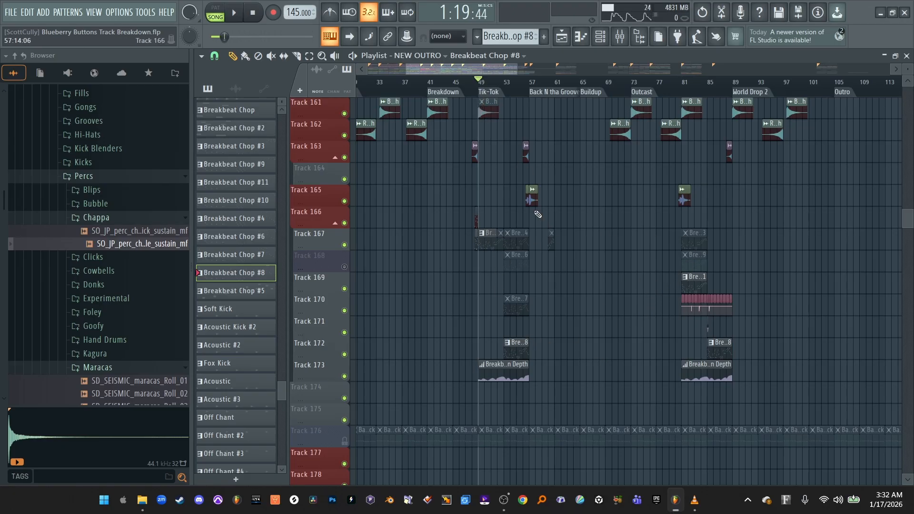
# Play the Tik-Tok section's breakbeat chops from bar 49 and stop playback
pyautogui.scroll(4, 495, 196)
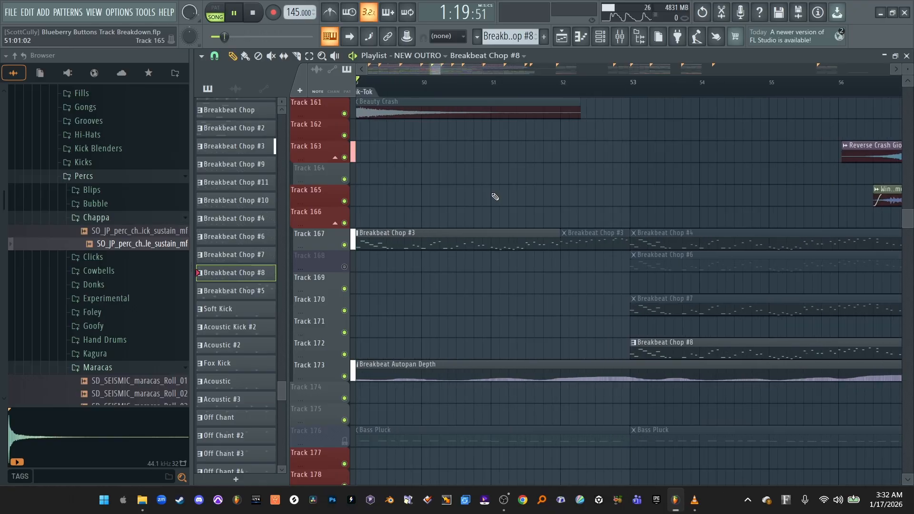
pyautogui.press('space')
pyautogui.scroll(-4, 495, 196)
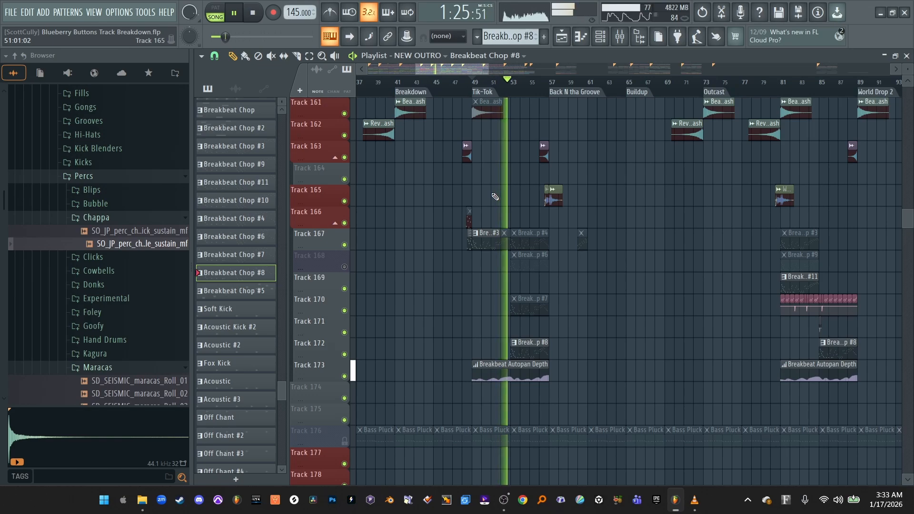
pyautogui.press('space')
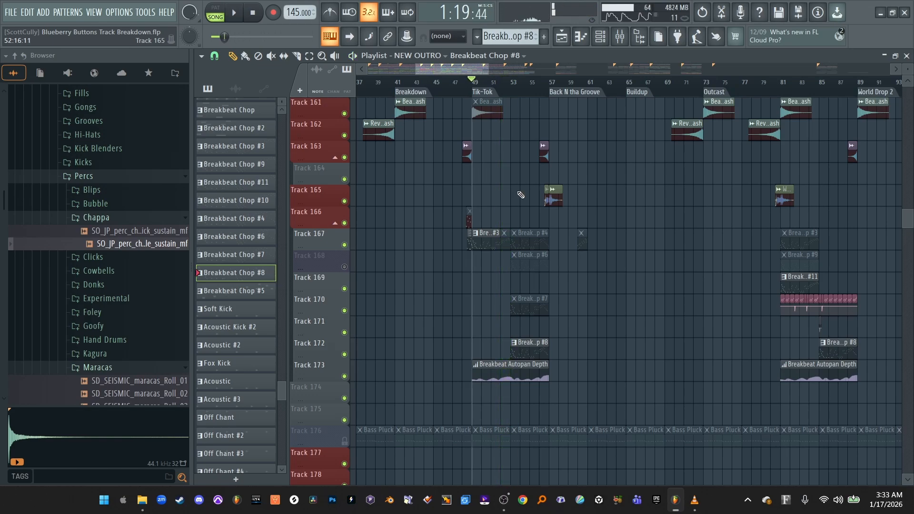
# Replay the breakbeat chops from bar 81 for comparison with Tik-Tok, and stop playback
pyautogui.click(785, 91)
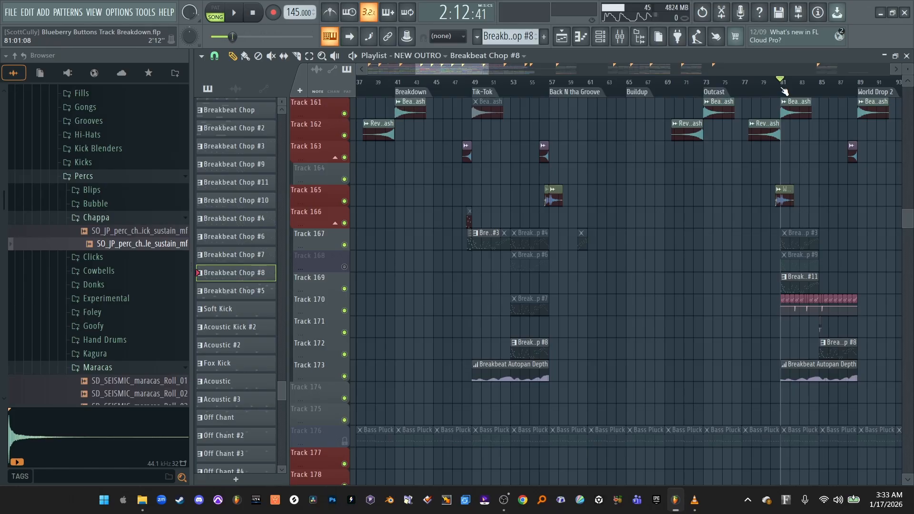
pyautogui.press('space')
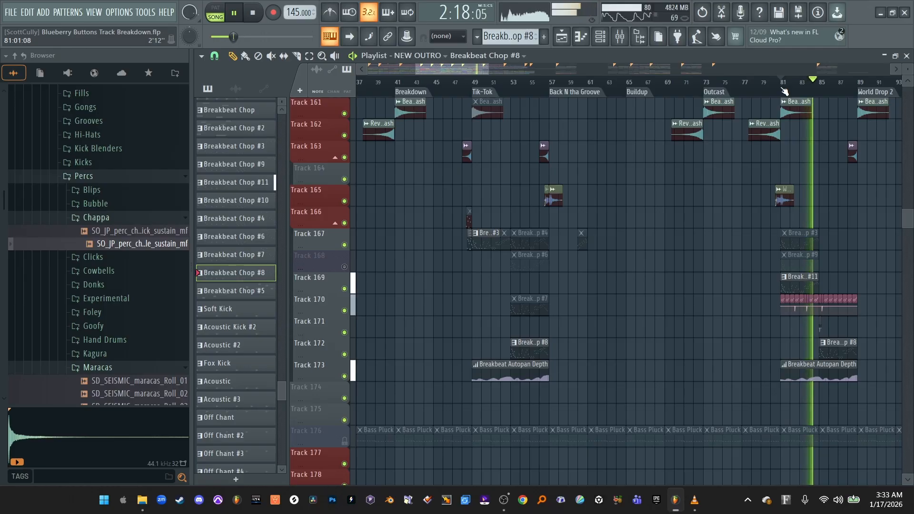
pyautogui.press('space')
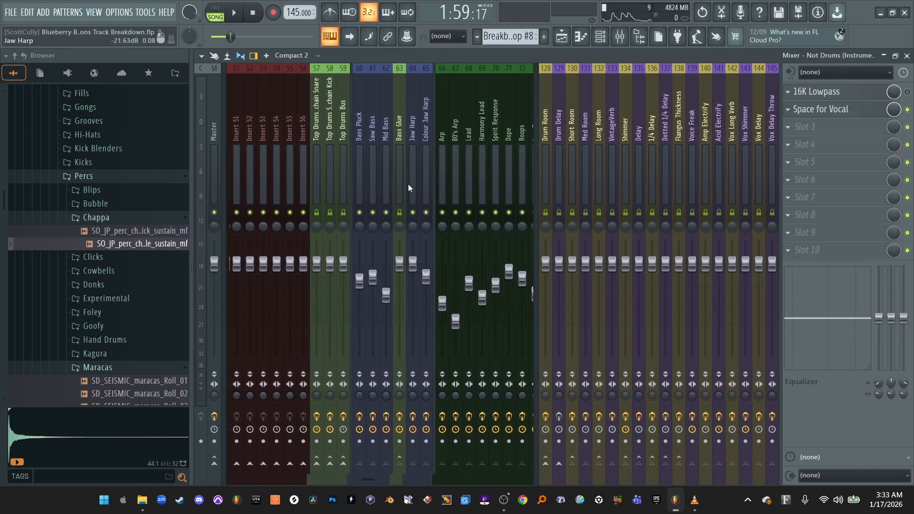
# Isolate the Saw Bass and Mid Bass mixer inserts, play Outcast with them, and stop playback
pyautogui.click(377, 190)
pyautogui.click(384, 193)
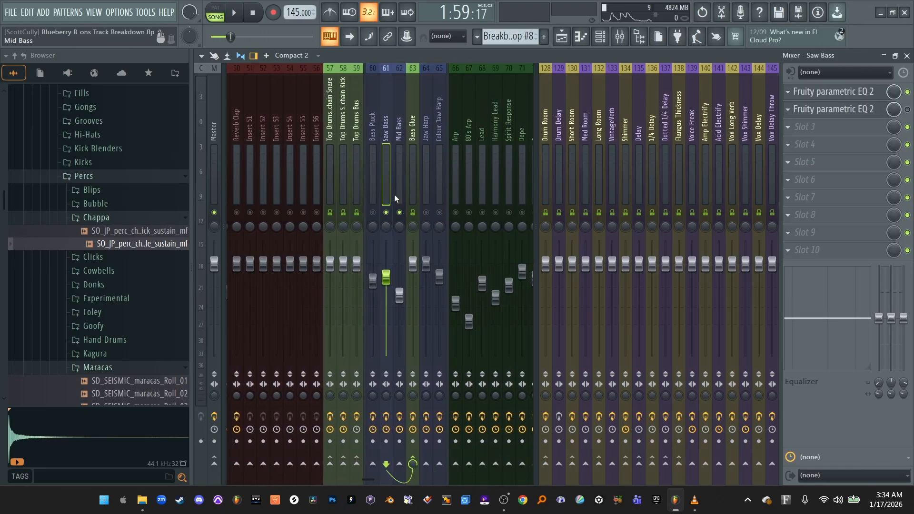
pyautogui.press('space')
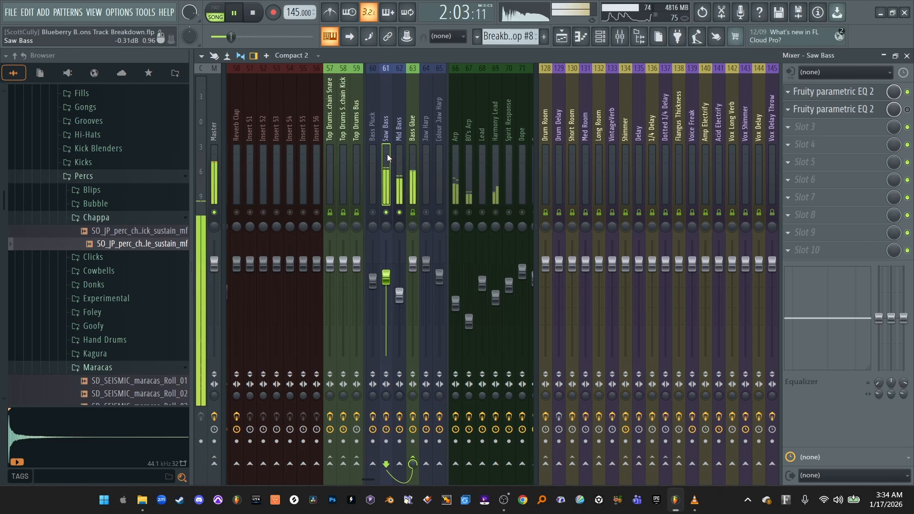
pyautogui.press('space')
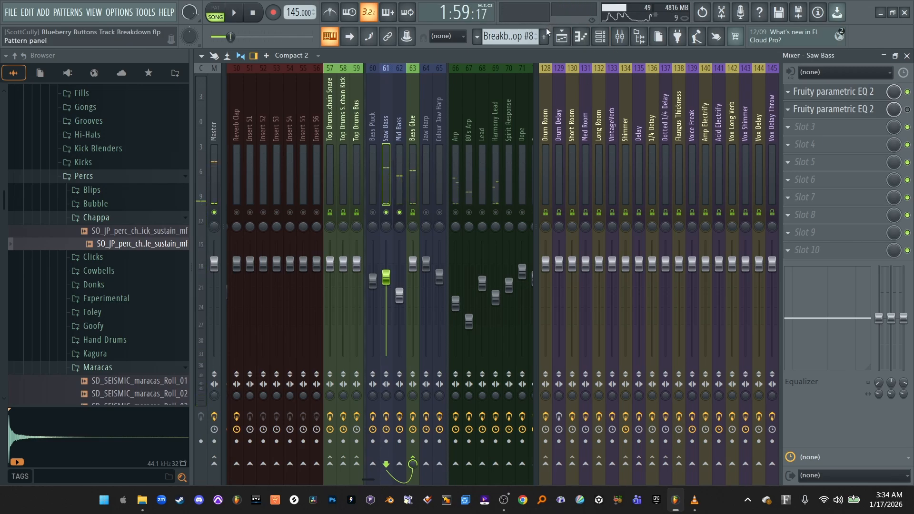
# Bring the Outcast section into view in the playlist and play it from bar 73
pyautogui.click(563, 42)
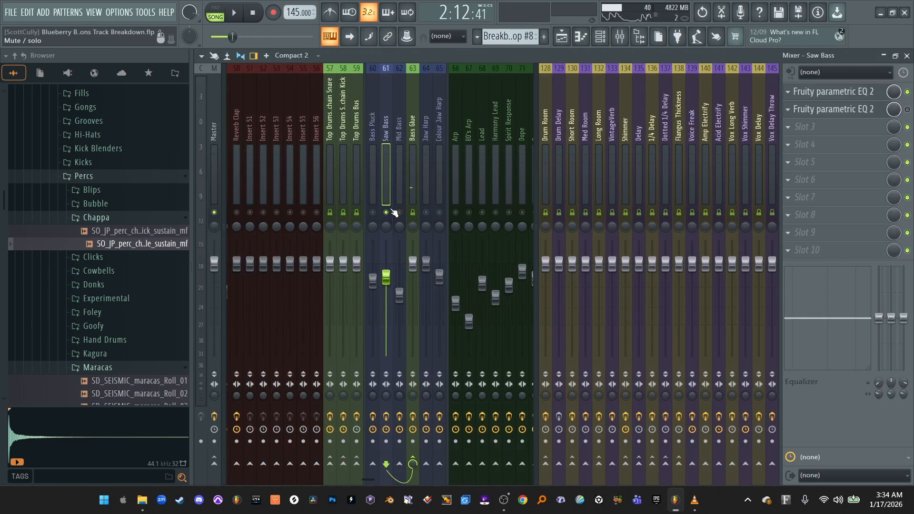
pyautogui.click(579, 37)
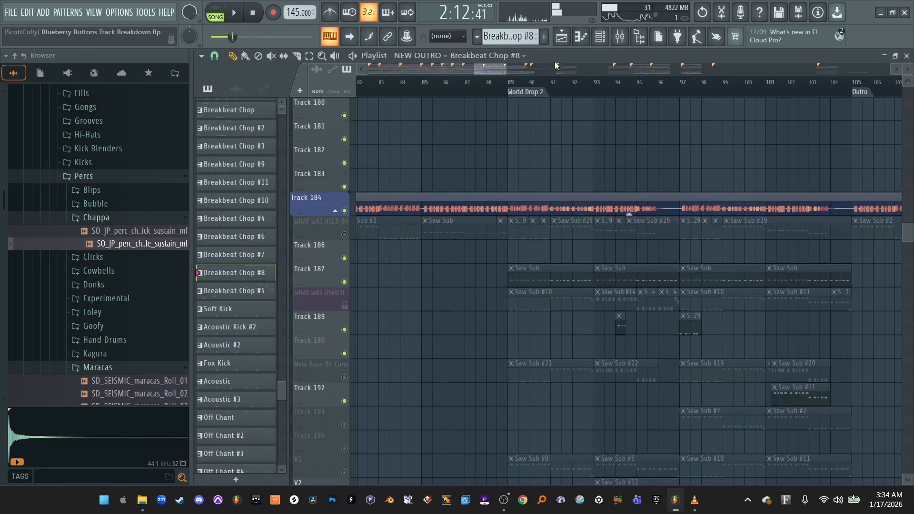
pyautogui.scroll(-2, 472, 72)
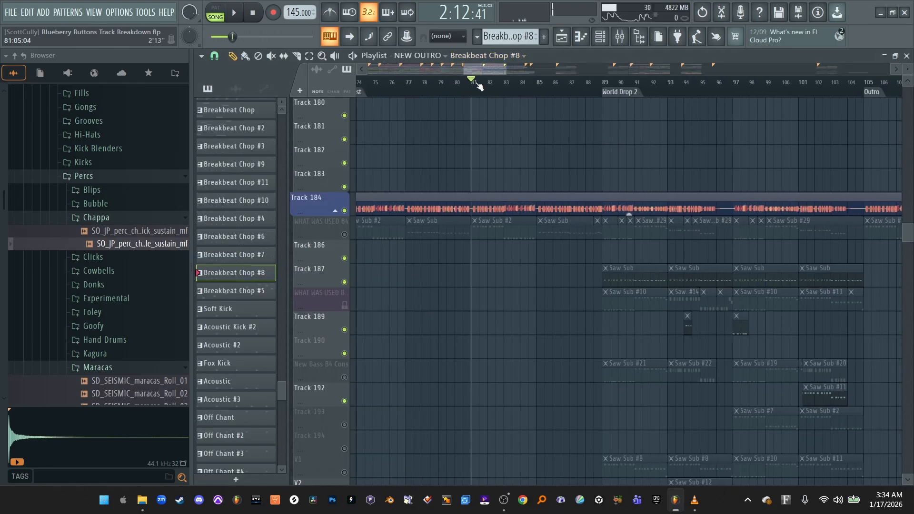
pyautogui.moveTo(465, 68); pyautogui.dragTo(457, 67)
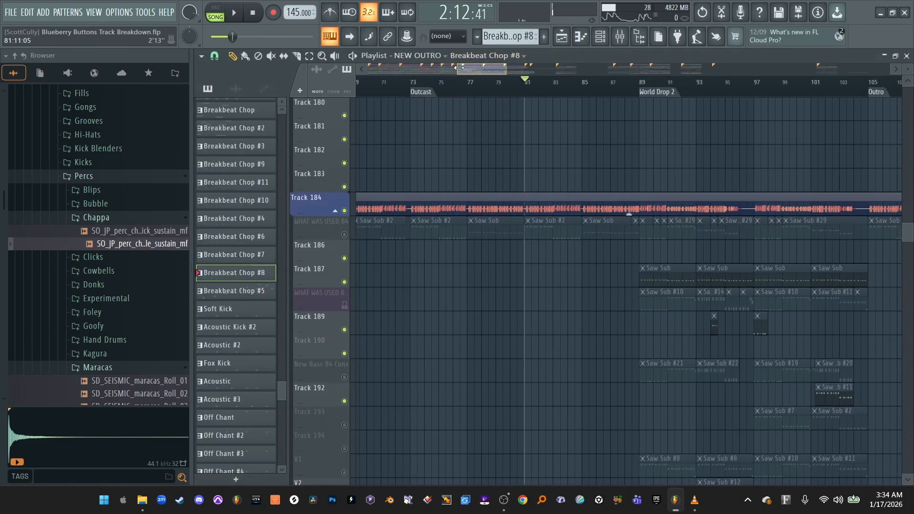
pyautogui.click(412, 88)
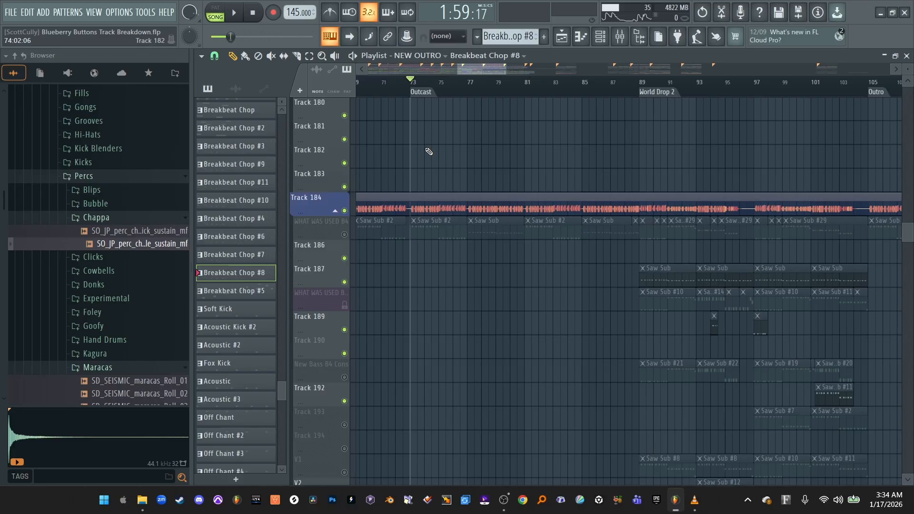
pyautogui.click(240, 17)
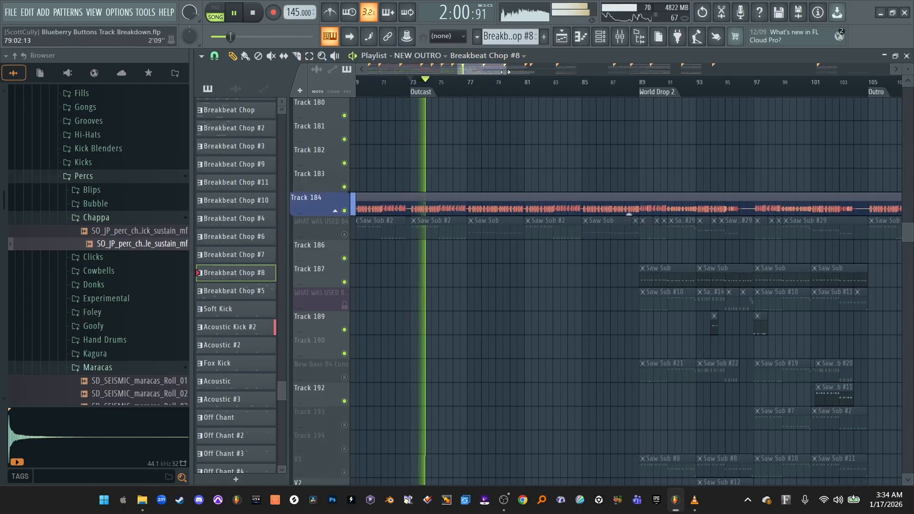
# Play Outcast from bar 73 with the Acid Bass, Harmony Pluck and Arp tracks in view, and return the playhead to bar 73
pyautogui.moveTo(505, 72); pyautogui.dragTo(498, 71)
pyautogui.hotkey('ctrl', 's')
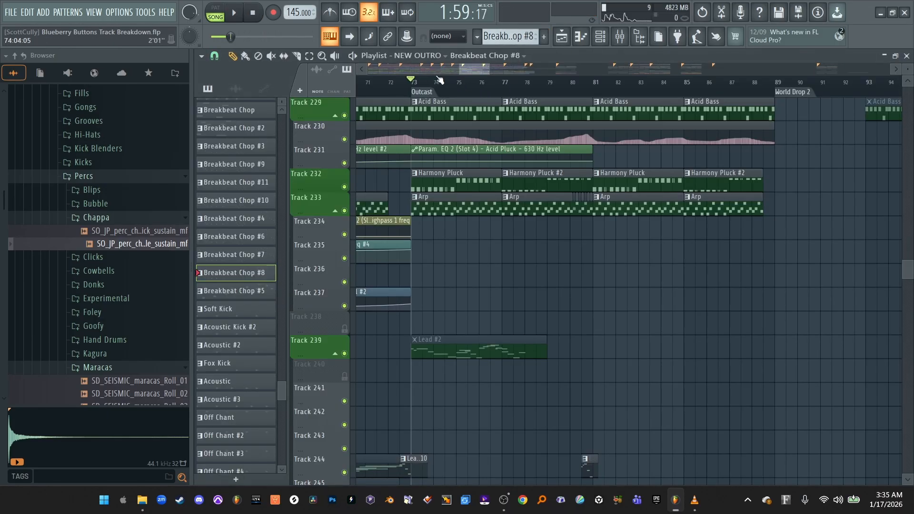
pyautogui.press('space')
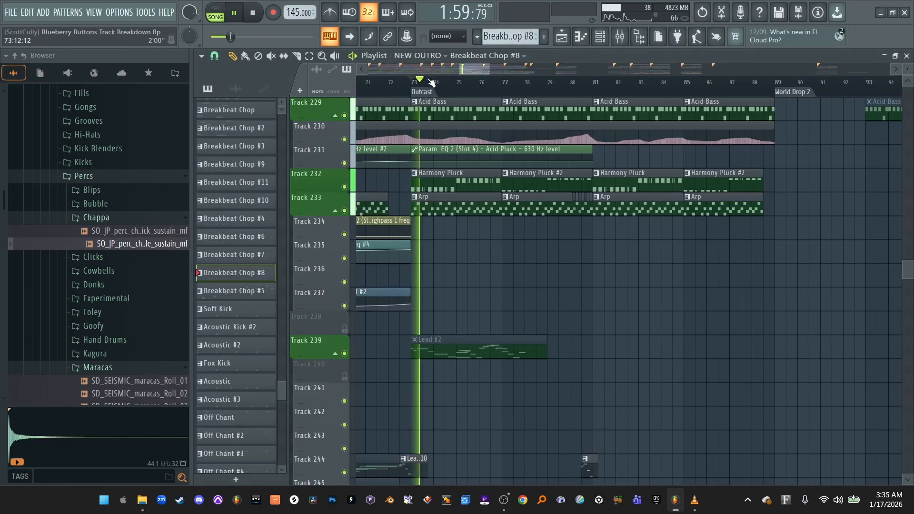
pyautogui.click(235, 16)
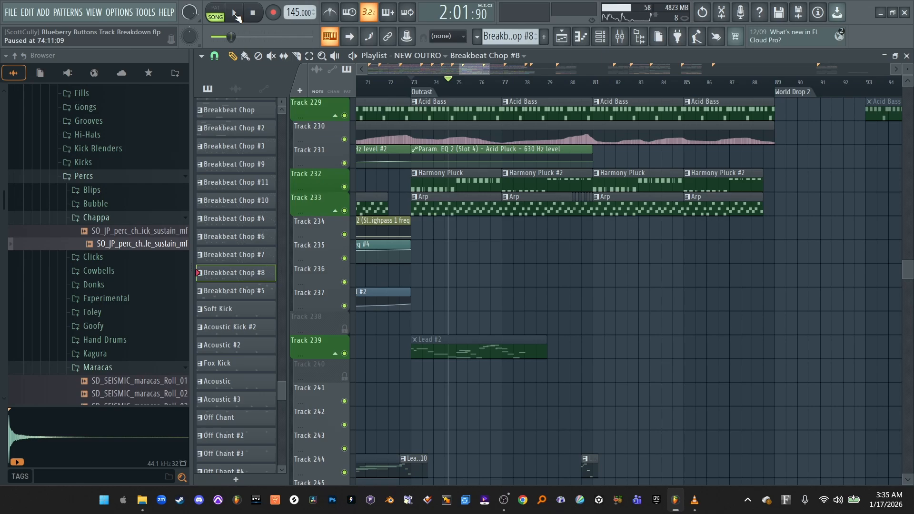
pyautogui.click(414, 86)
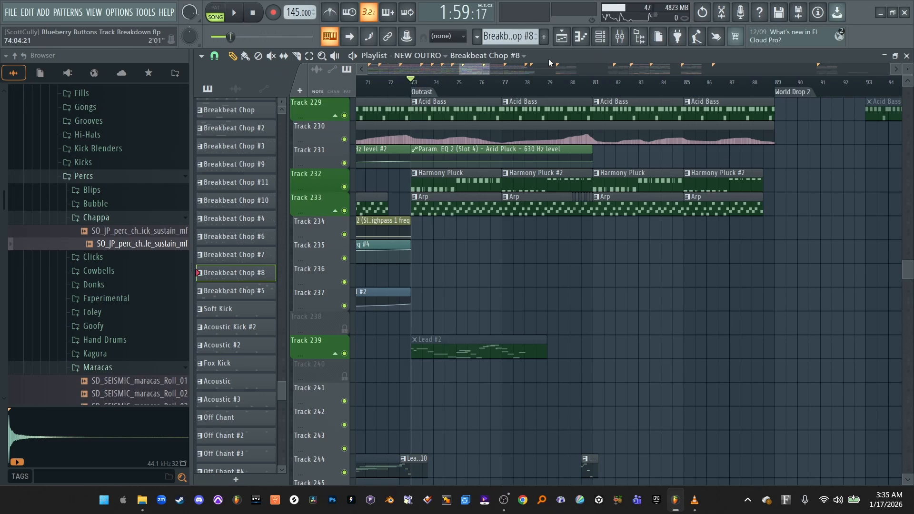
# Play Outcast with the Master insert selected, inspect its SPAN spectrum, and stop playback
pyautogui.click(234, 14)
pyautogui.press('F9')
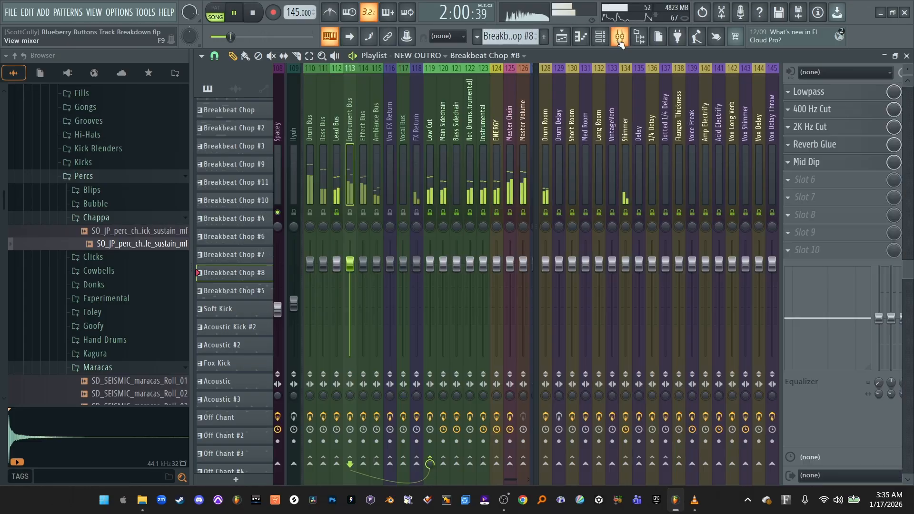
pyautogui.click(213, 139)
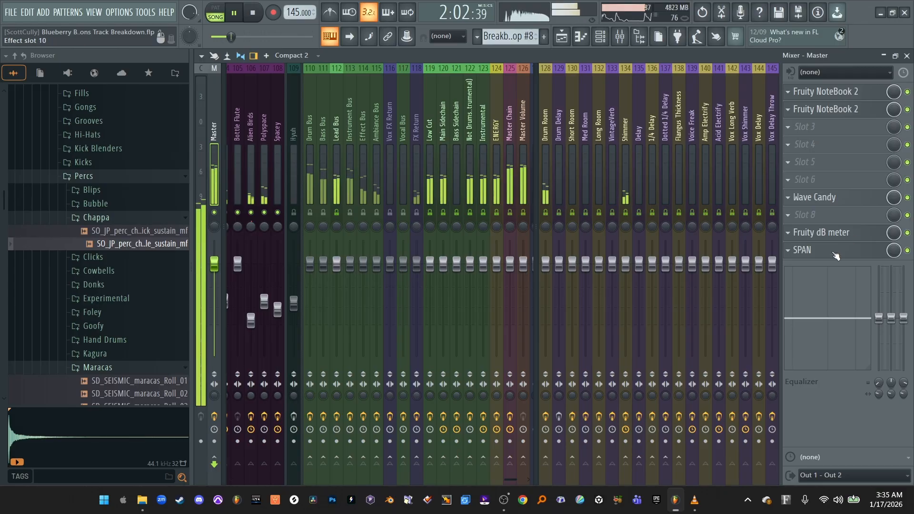
pyautogui.press('space')
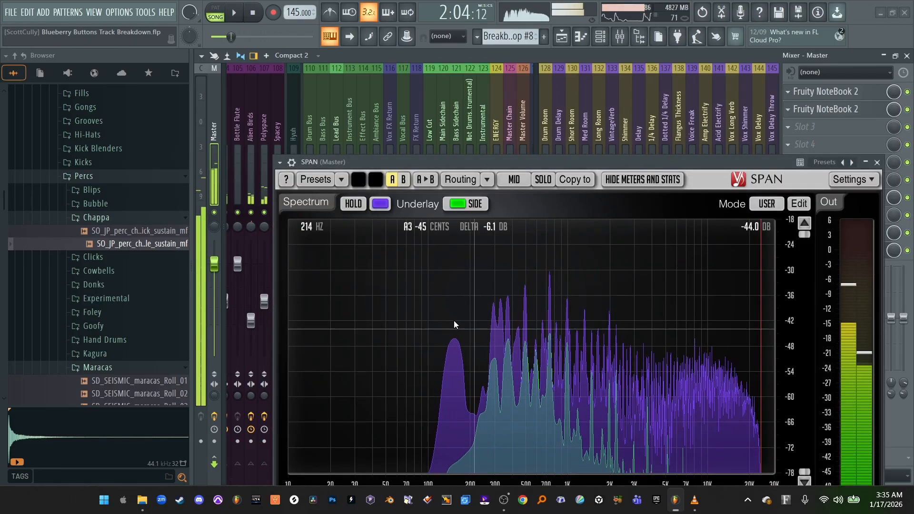
# Audition the Harmony Lead mixer insert in isolation, stop playback, and take the insert out of solo
pyautogui.click(336, 114)
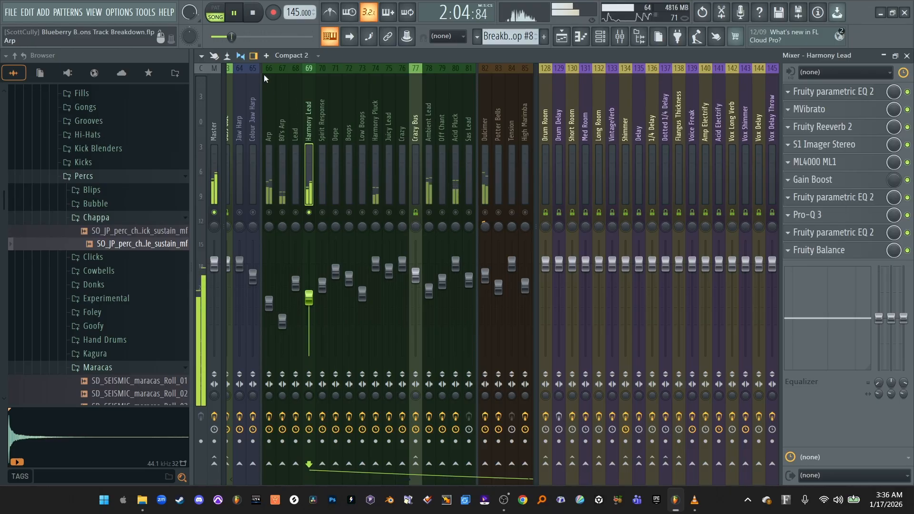
pyautogui.click(235, 11)
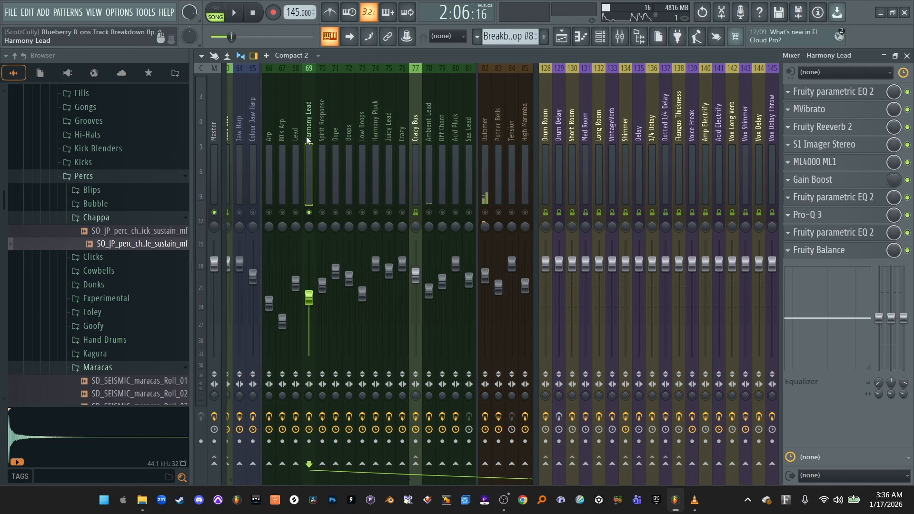
pyautogui.hotkey('ctrl', 's')
pyautogui.rightClick(310, 214)
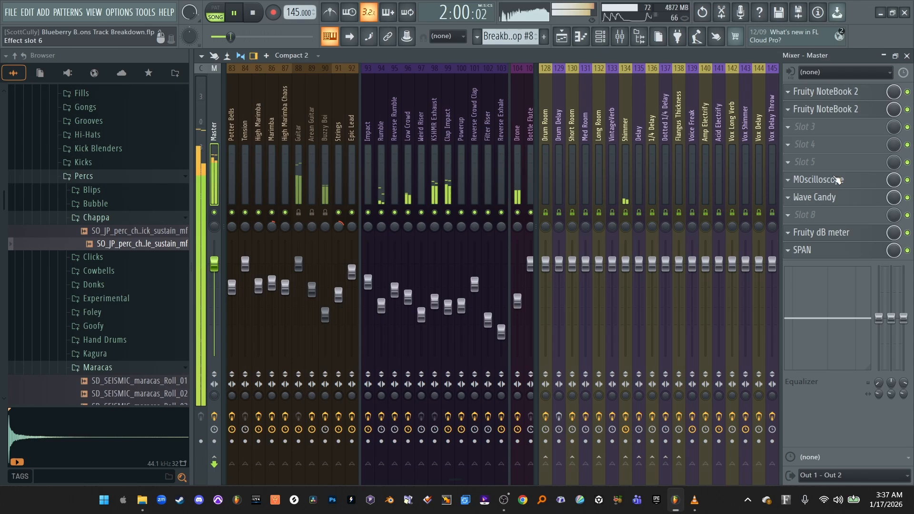
# Inspect Outcast's waveform in the Master's MOscilloscope during playback, stop playback, and close the plugin
pyautogui.click(818, 179)
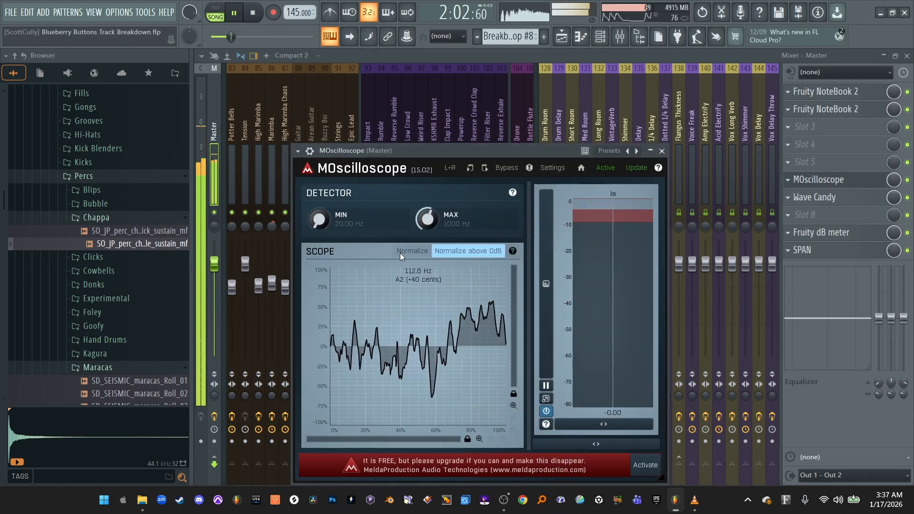
pyautogui.click(237, 15)
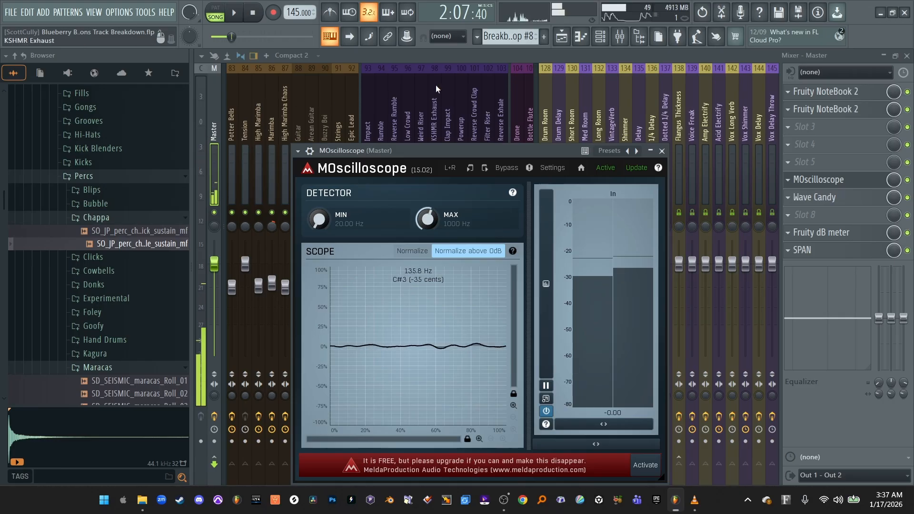
pyautogui.click(662, 151)
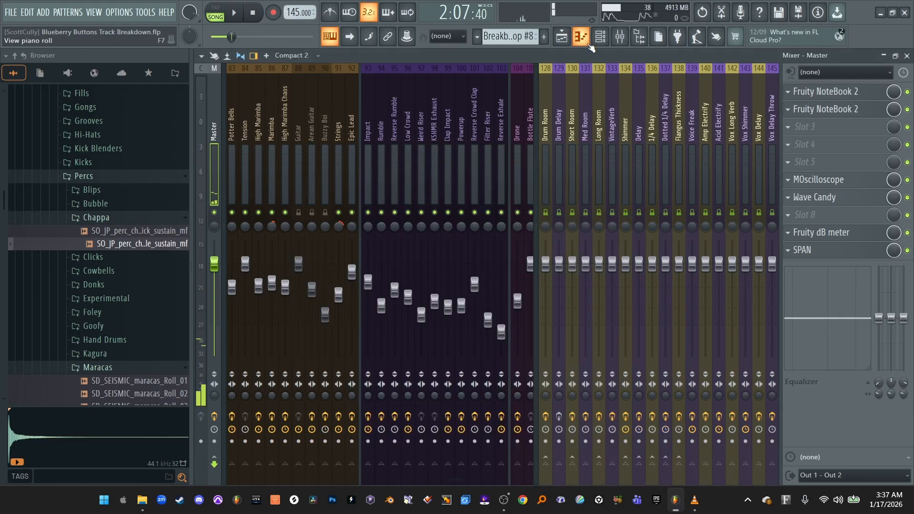
# Play World Drop 2 from bar 89 while watching the Master level in the mixer, and stop playback
pyautogui.press('F5')
pyautogui.click(778, 82)
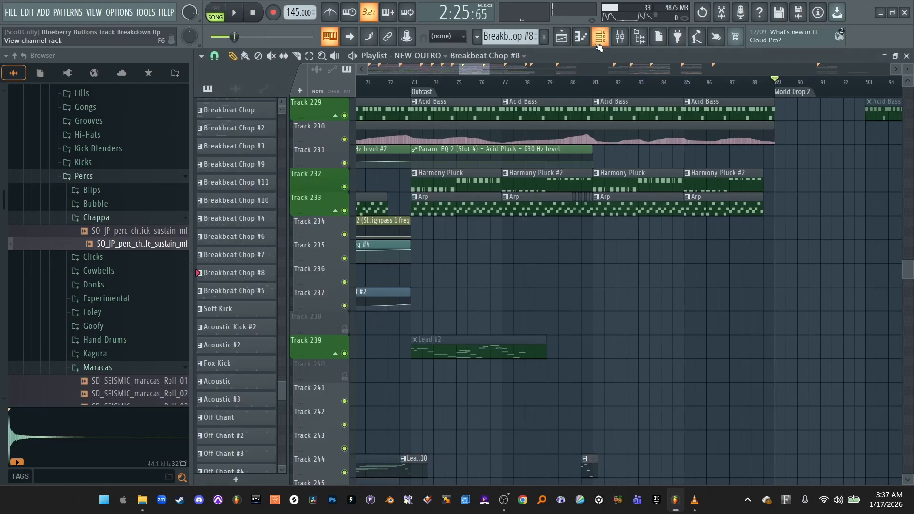
pyautogui.press('F9')
pyautogui.click(237, 14)
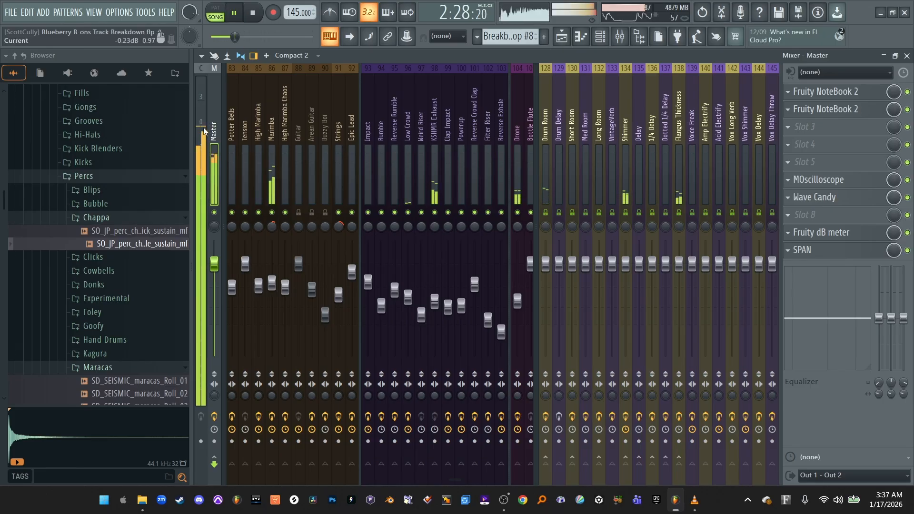
pyautogui.click(235, 14)
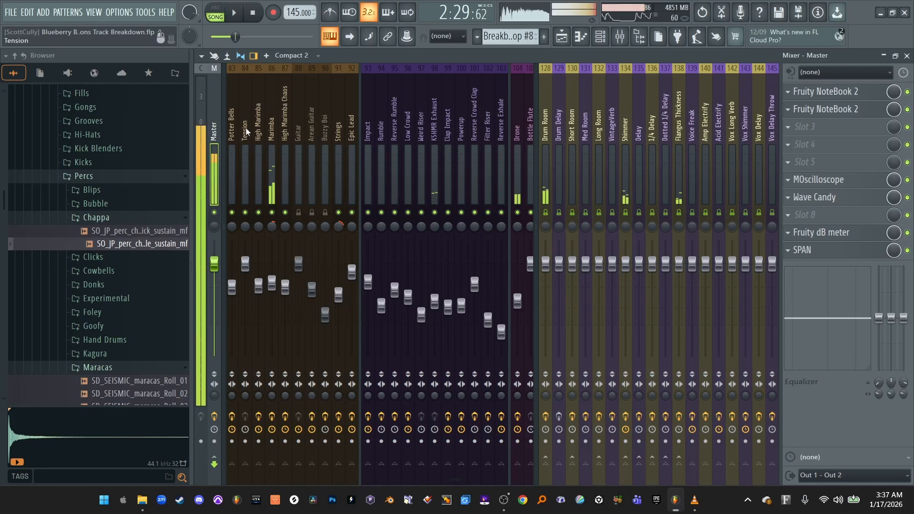
# Return the playhead to Outcast's start at bar 73, and review the mixer inserts and the surrounding playlist sections
pyautogui.click(562, 36)
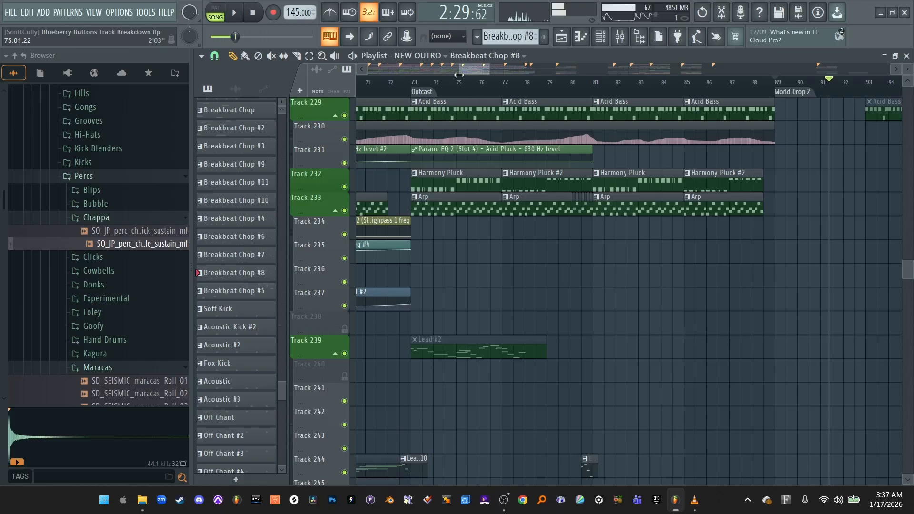
pyautogui.scroll(-1, 491, 90)
pyautogui.click(492, 85)
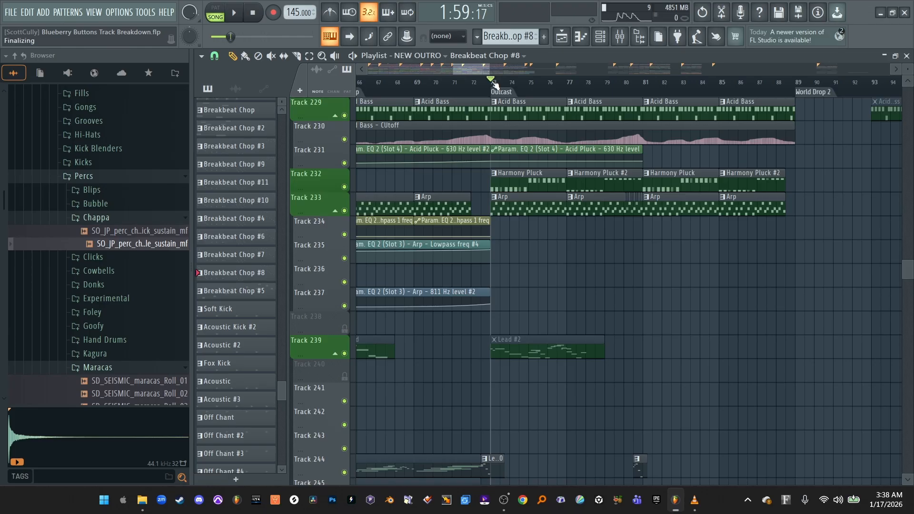
pyautogui.click(620, 36)
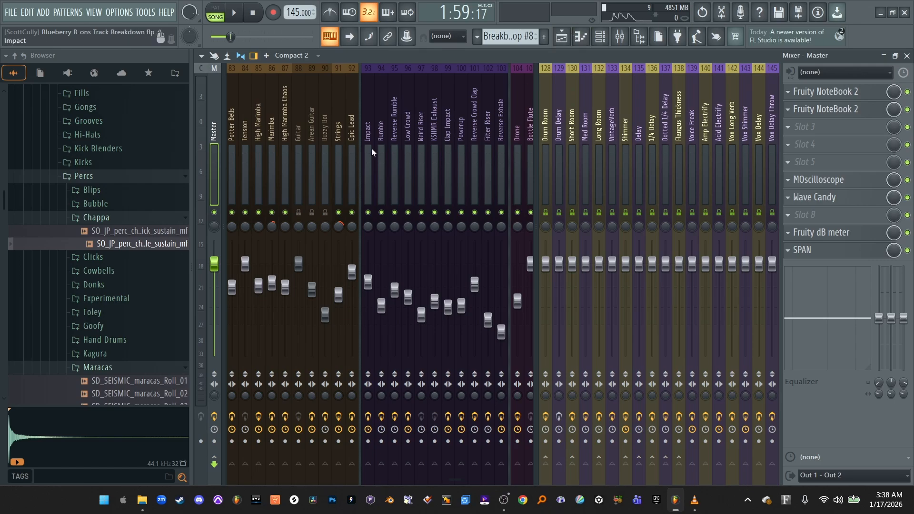
pyautogui.press('F5')
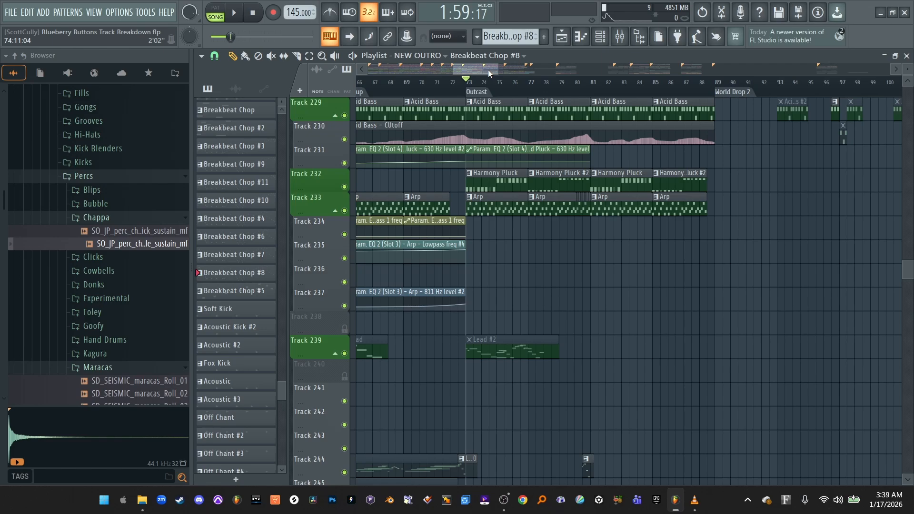
pyautogui.scroll(-2, 496, 67)
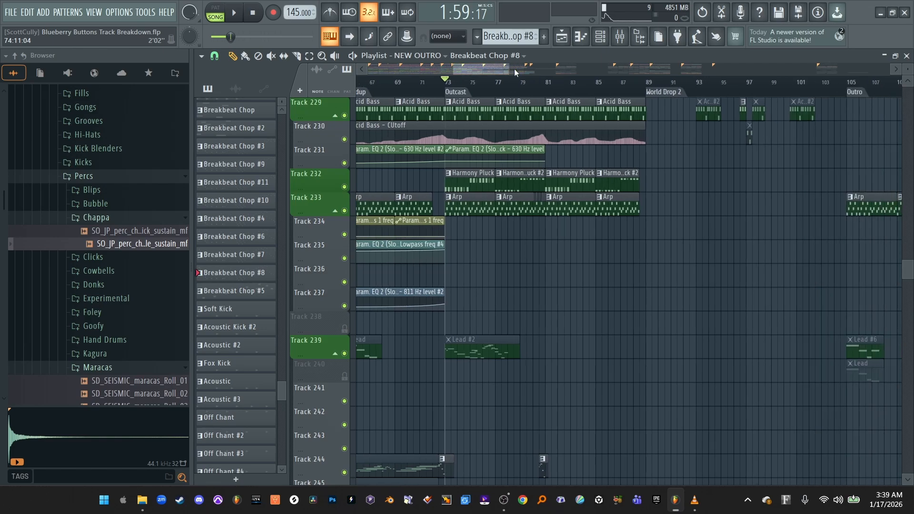
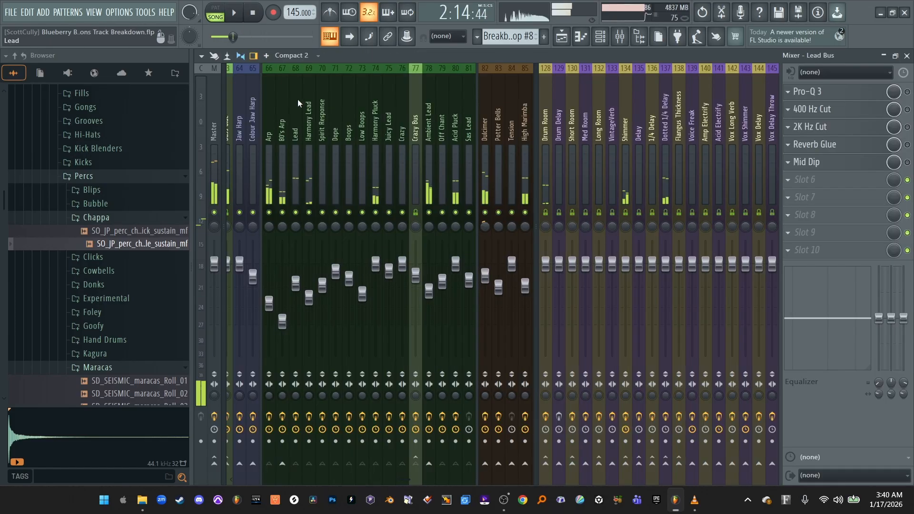
# Inspect the FX Return mixer insert, and examine the automation clips around Tracks 287 to 293 with the playhead at bar 81
pyautogui.hscroll(5, 314, 128)
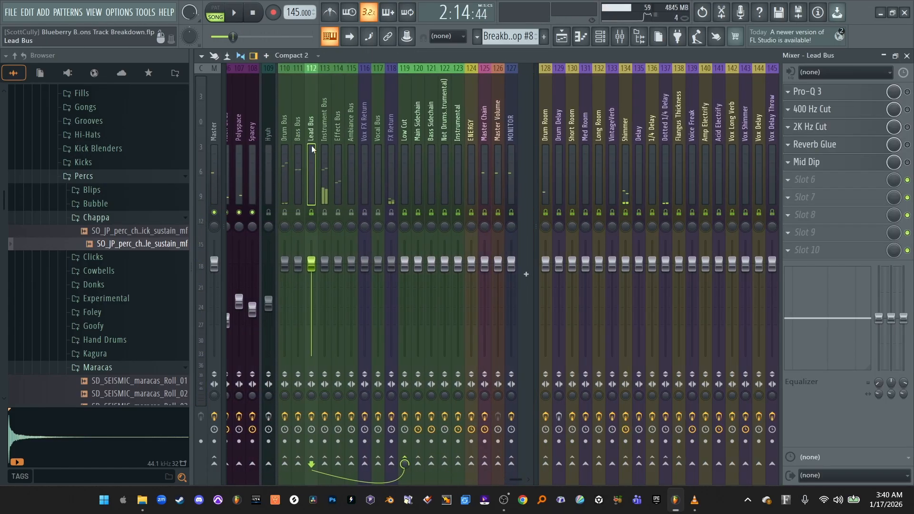
pyautogui.click(390, 196)
pyautogui.click(561, 36)
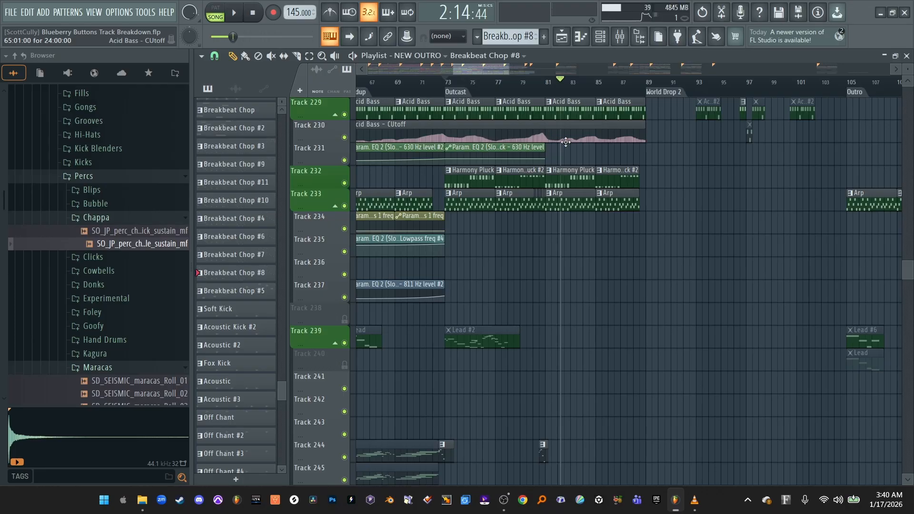
pyautogui.scroll(5, 567, 143)
pyautogui.scroll(5, 531, 166)
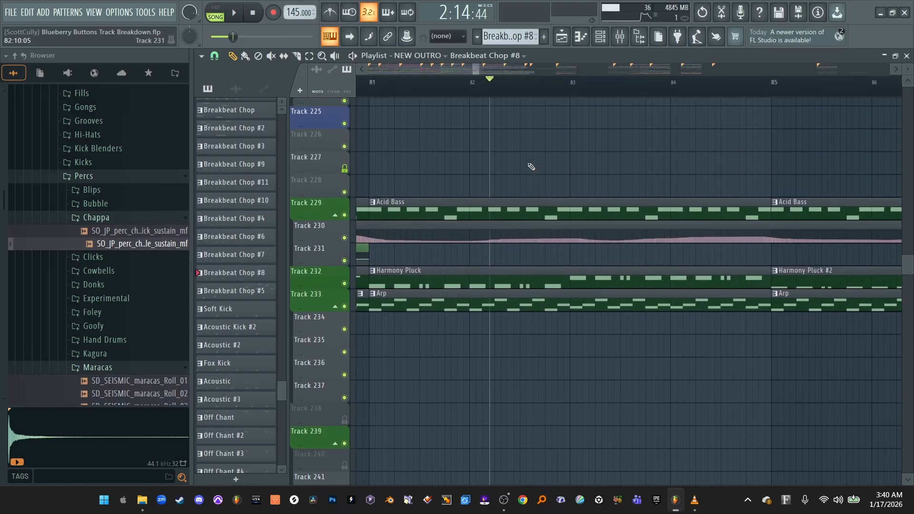
pyautogui.scroll(-8, 530, 166)
pyautogui.scroll(-15, 531, 166)
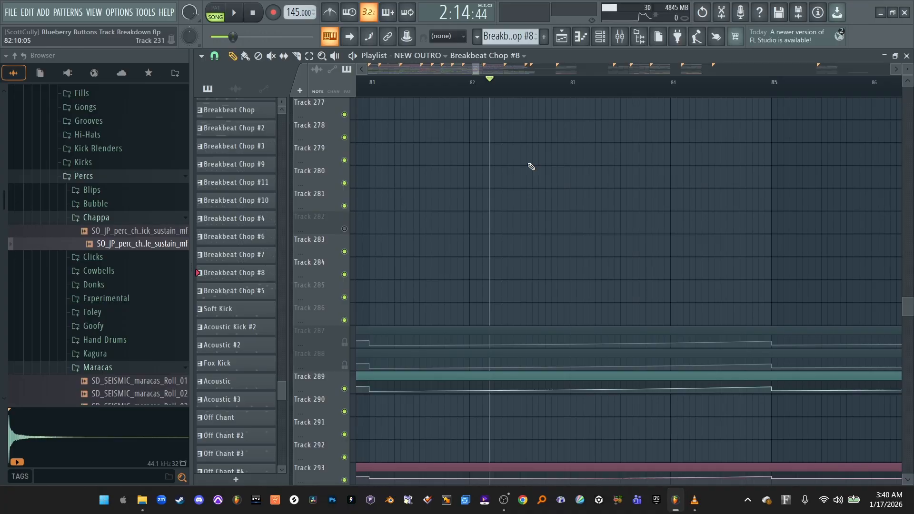
pyautogui.scroll(-3, 530, 166)
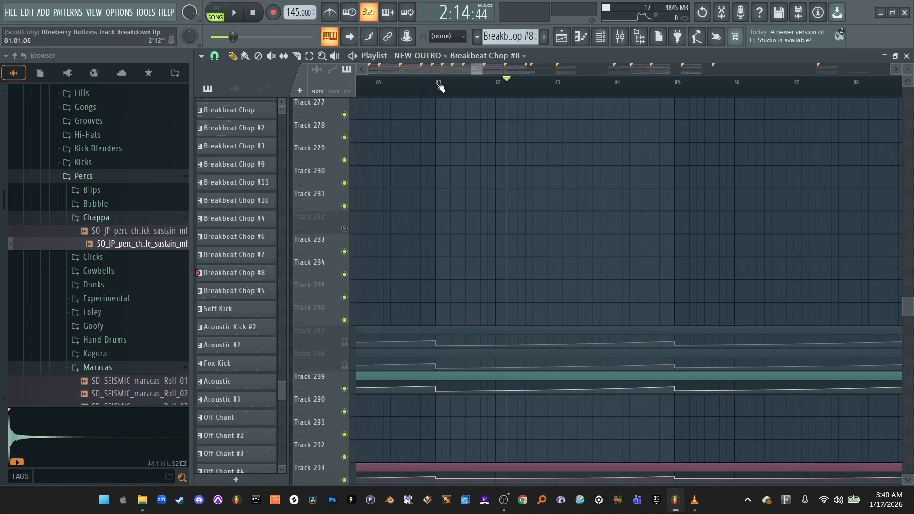
pyautogui.click(438, 84)
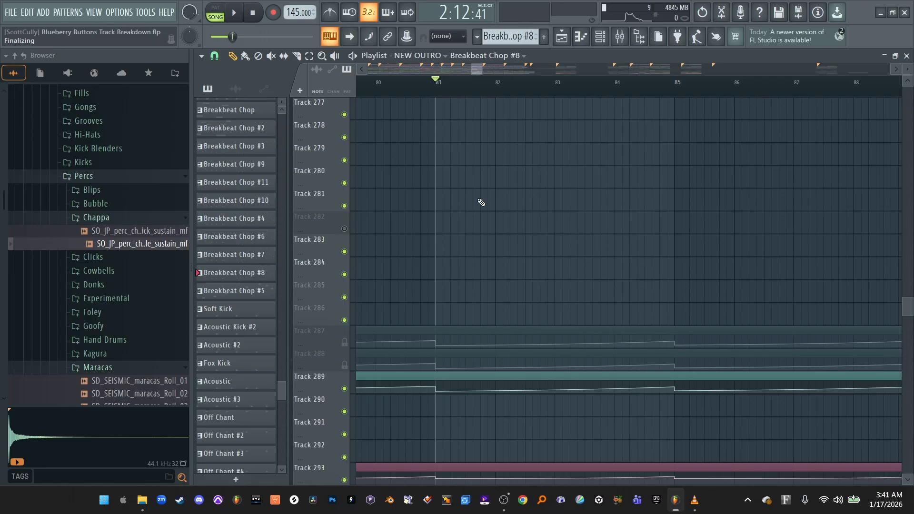
# Locate and select the Ambient Lead insert in the mixer
pyautogui.scroll(1, 894, 83)
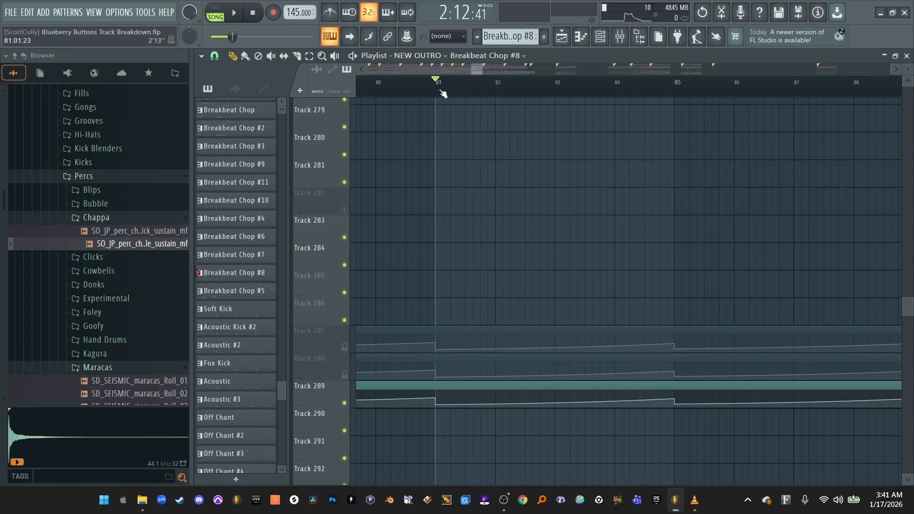
pyautogui.press('F9')
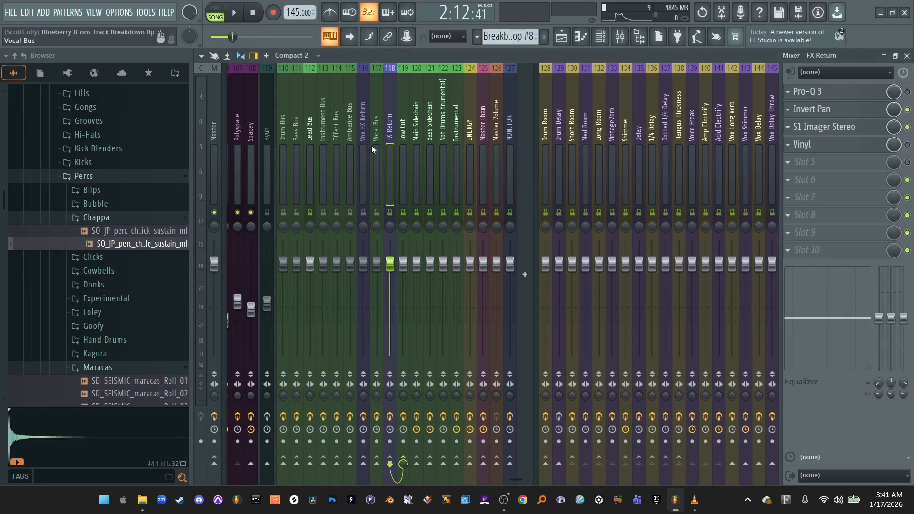
pyautogui.scroll(8, 371, 145)
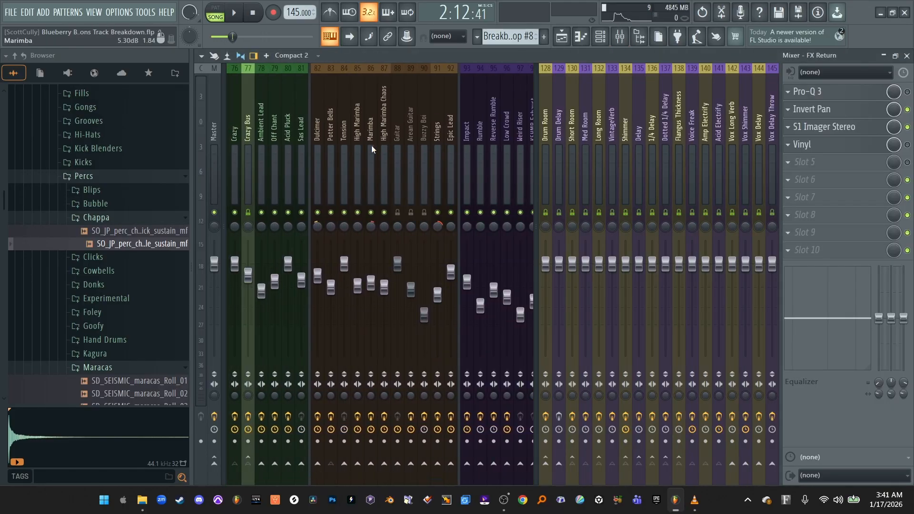
pyautogui.click(264, 135)
# Play Outcast from bar 73 with the Ambient Lead automation clips in view, stop playback, and bring up the mixer
pyautogui.press('F5')
pyautogui.press('space')
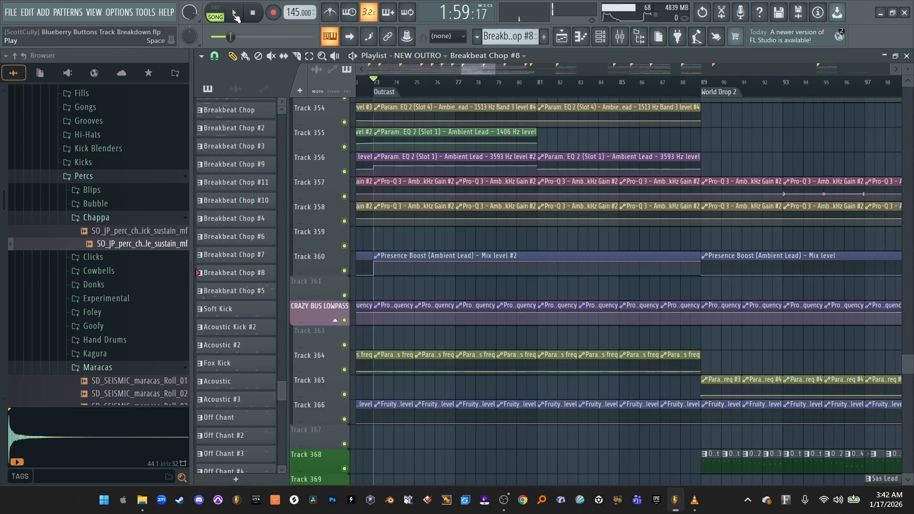
pyautogui.scroll(3, 492, 91)
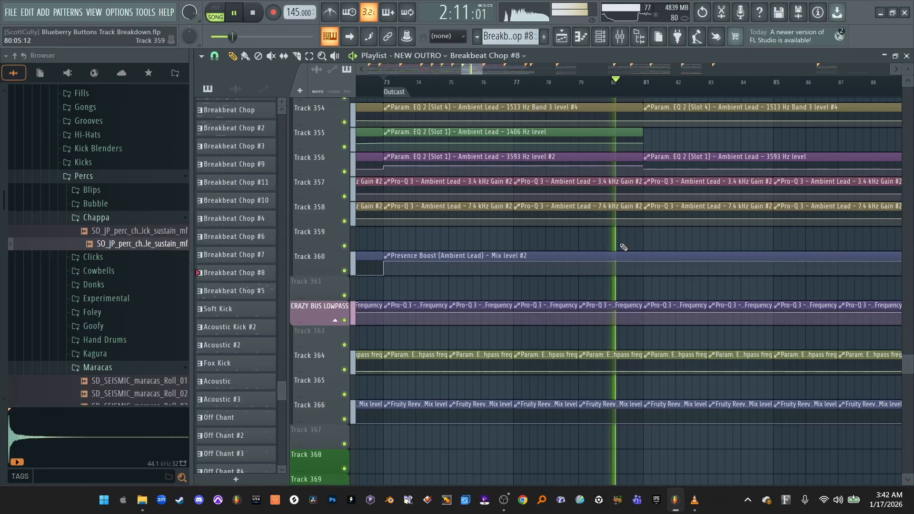
pyautogui.click(236, 13)
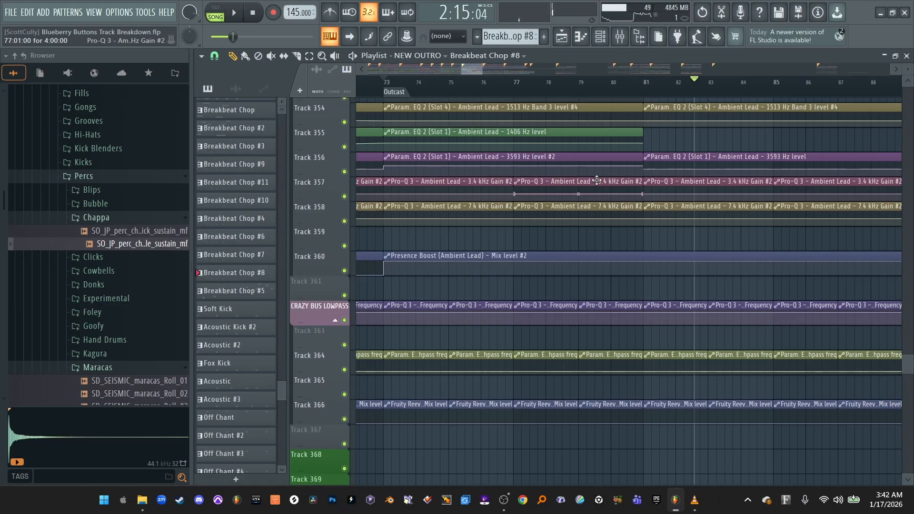
pyautogui.click(619, 40)
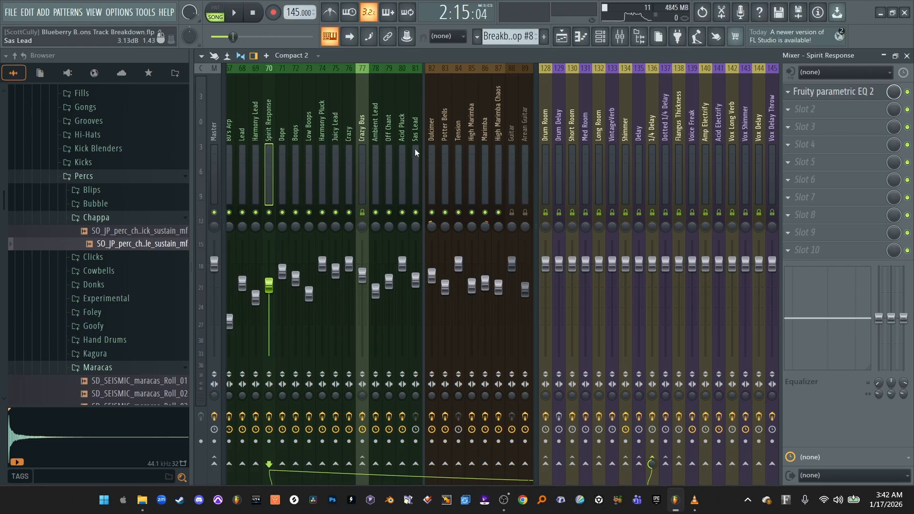
# Play Outcast from bar 73 with the Ambient Lead insert muted, watch the mixer meters, and stop playback
pyautogui.click(562, 36)
pyautogui.scroll(-1, 484, 69)
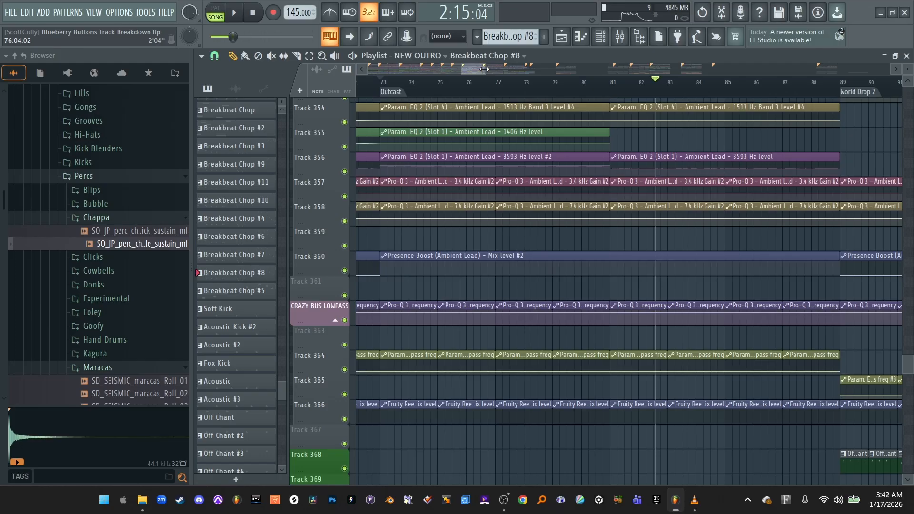
pyautogui.click(584, 84)
pyautogui.scroll(-4, 590, 88)
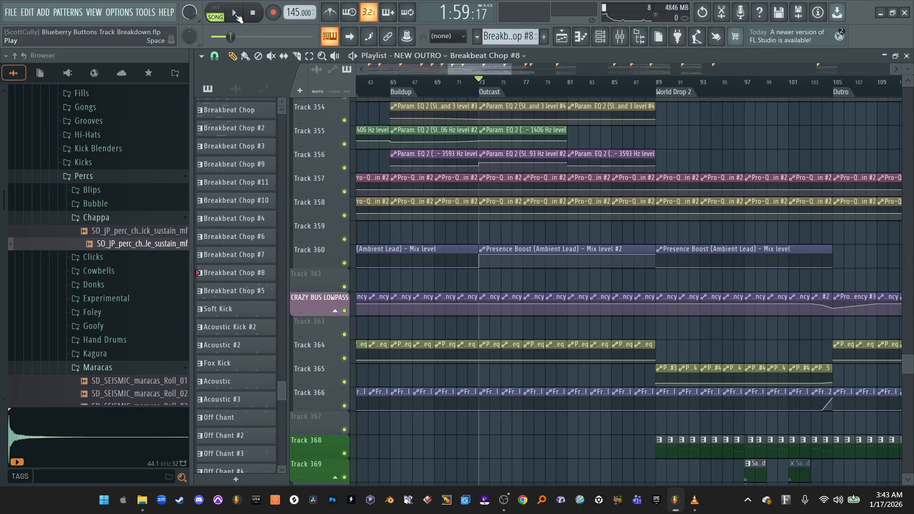
pyautogui.press('F9')
pyautogui.click(235, 13)
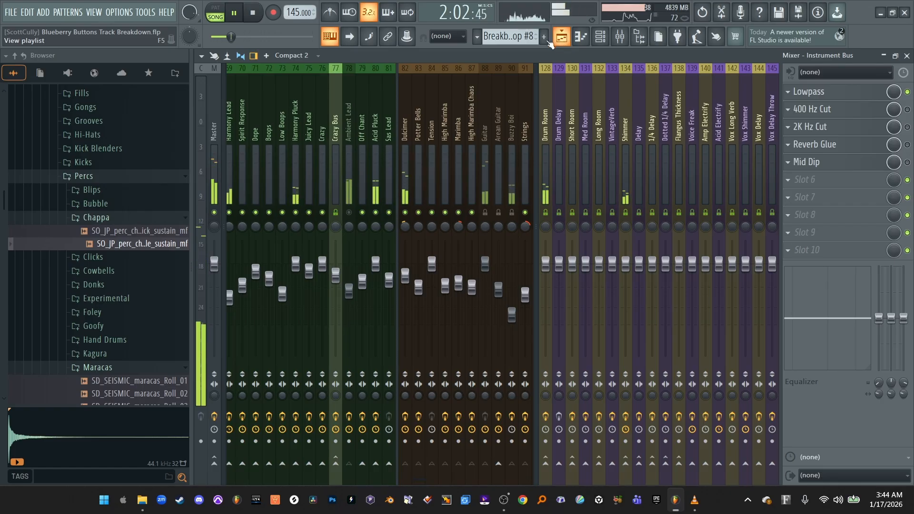
pyautogui.press('space')
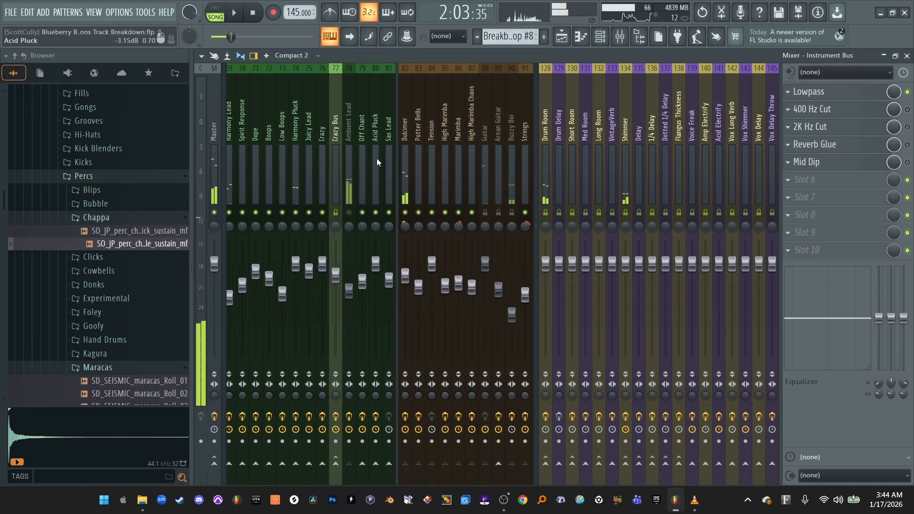
# Return the playhead to bar 73 and play Outcast with the Instrument Bus muted, watching the bus meters
pyautogui.click(568, 42)
pyautogui.click(478, 81)
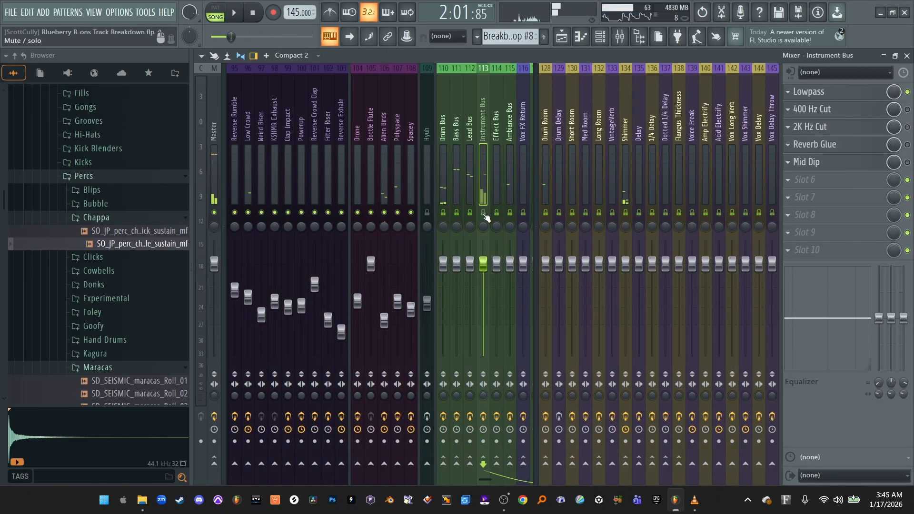
pyautogui.press('space')
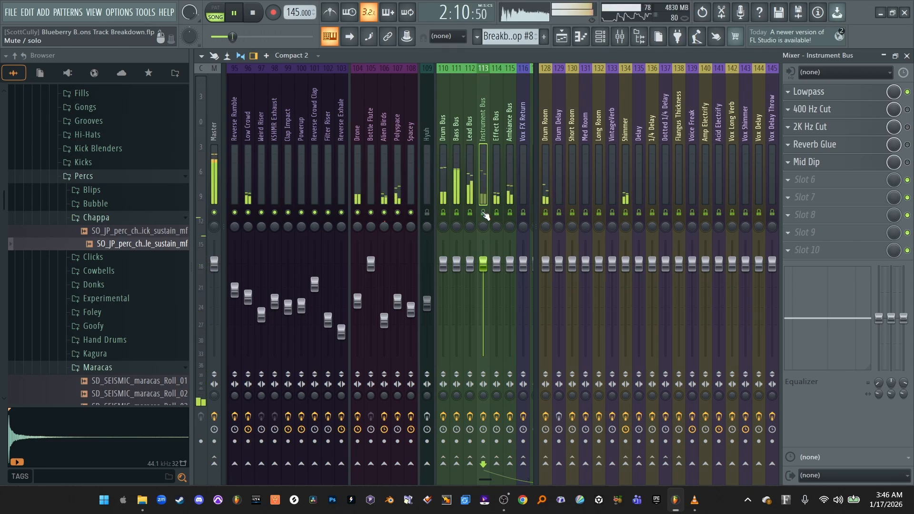
pyautogui.press('space')
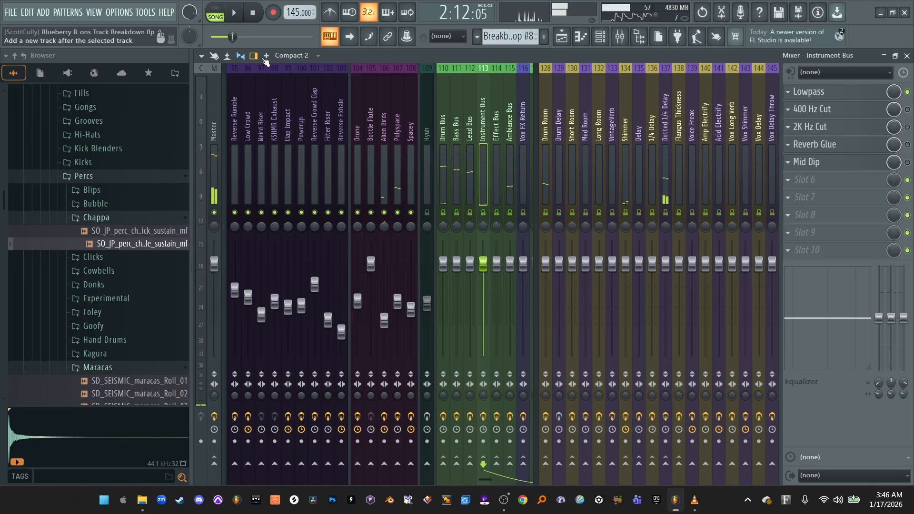
pyautogui.press('space')
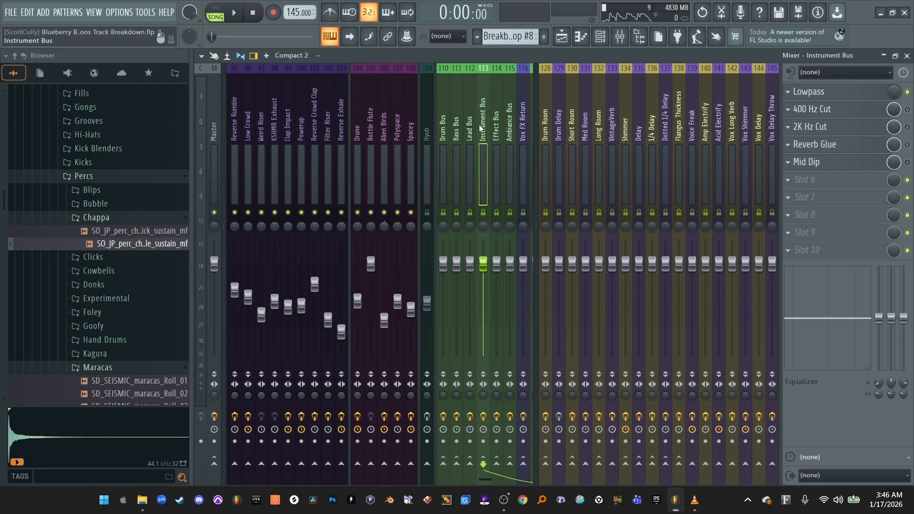
# Examine Outcast's opening in the Master's SPAN analyzer with the Ambient Lead muted, replaying it from bar 73
pyautogui.scroll(10, 284, 160)
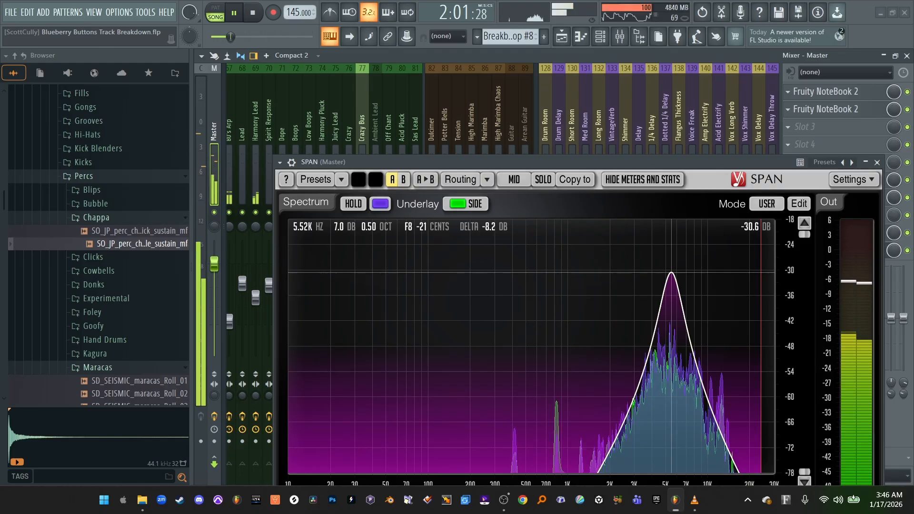
pyautogui.press('space')
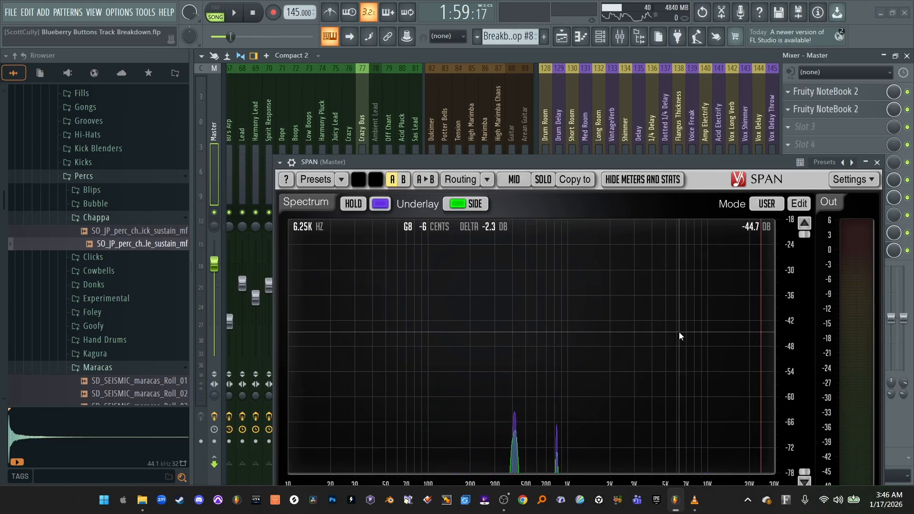
pyautogui.press('space')
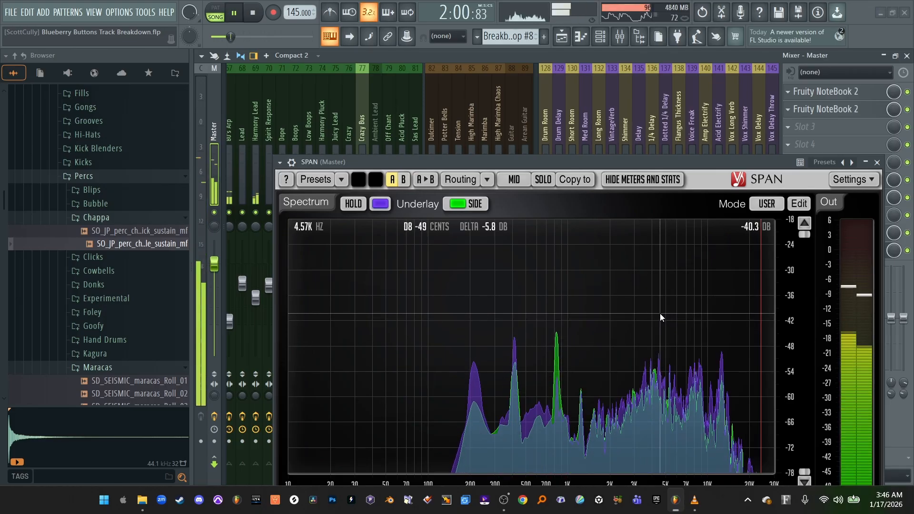
pyautogui.press('space')
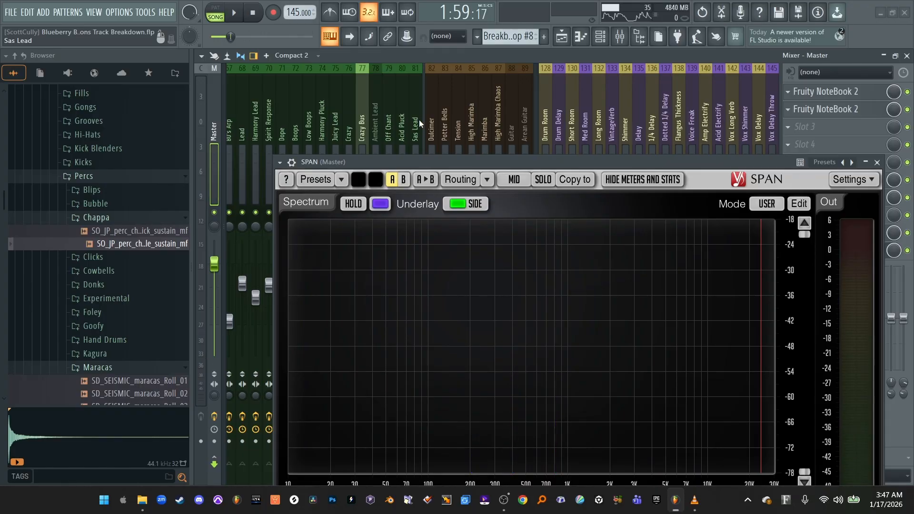
# Replay Outcast from bar 73 with the Drum, Bass, Lead and Instrument buses muted, and stop playback
pyautogui.press('F5')
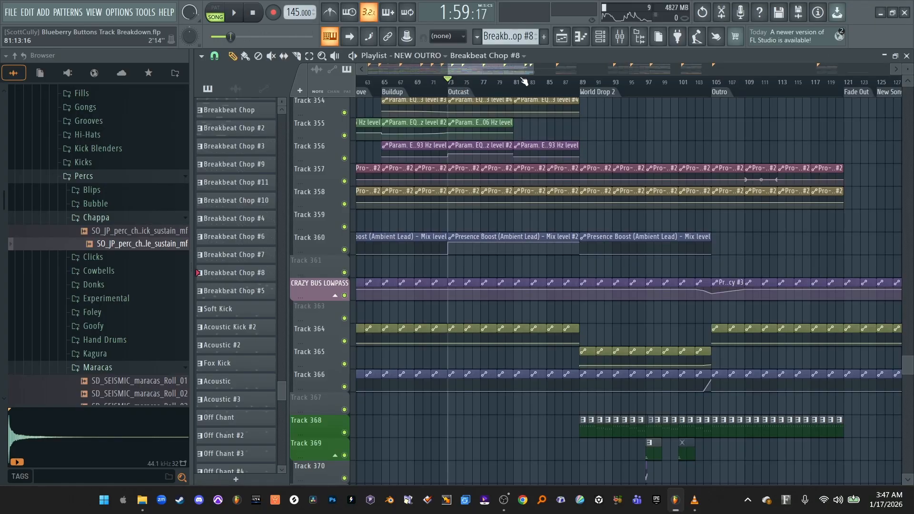
pyautogui.click(619, 37)
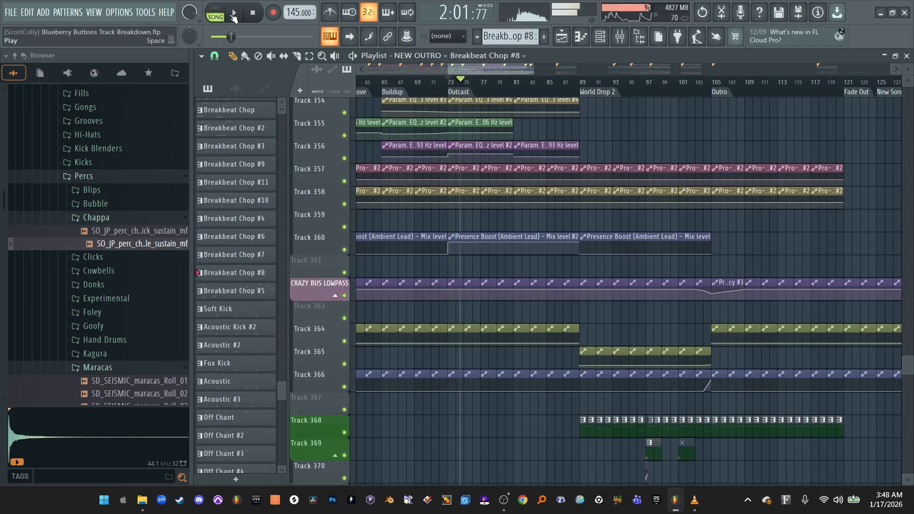
pyautogui.click(252, 13)
pyautogui.click(450, 86)
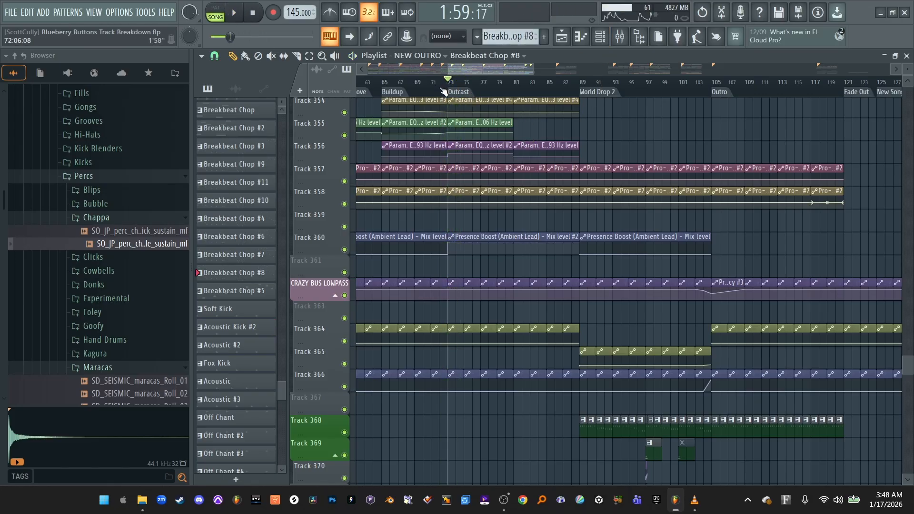
pyautogui.press('space')
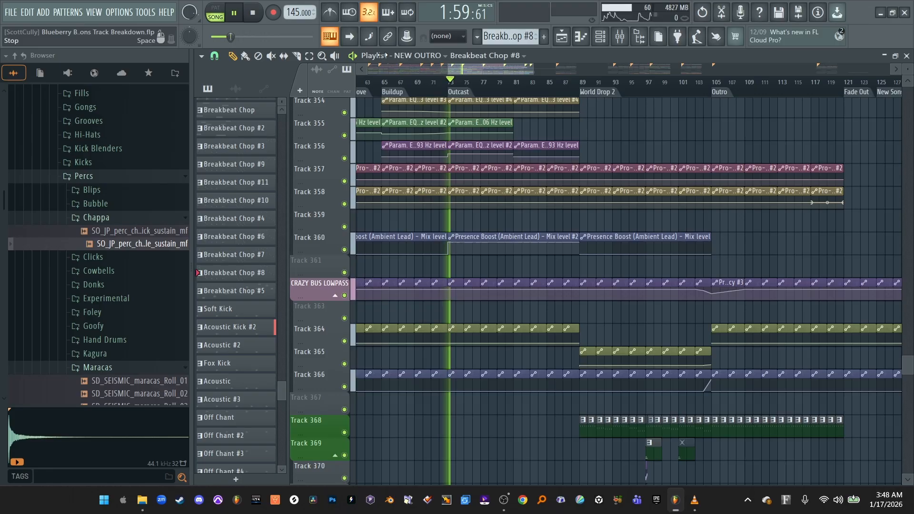
pyautogui.click(620, 40)
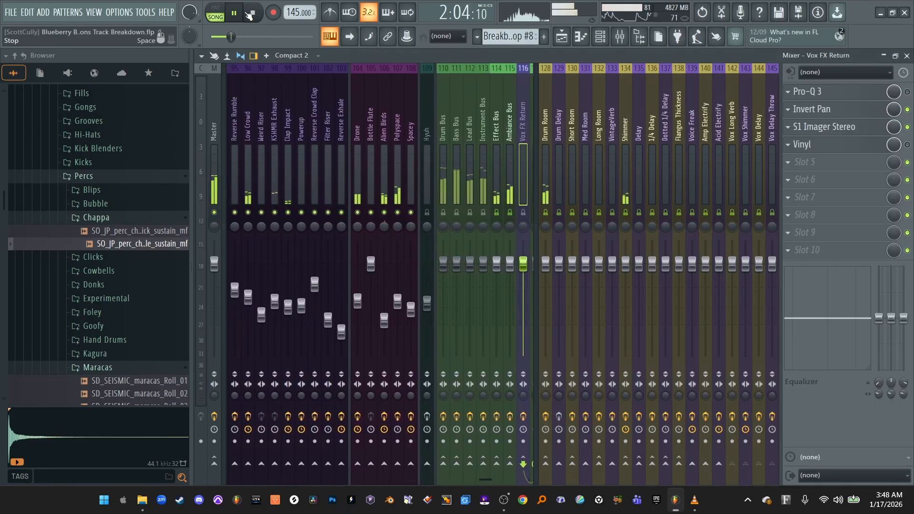
pyautogui.press('space')
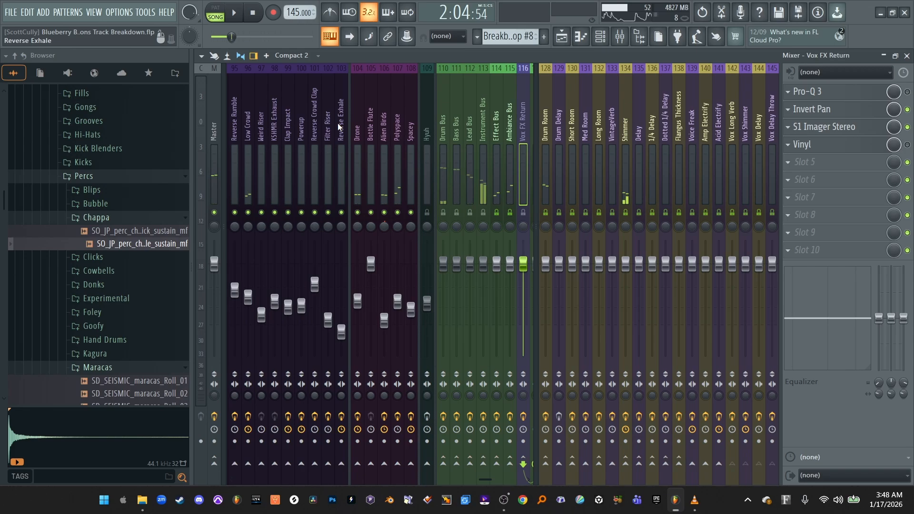
# Return the playhead to Outcast's start at bar 73, and review the mixer buses and the playlist sections around Outcast
pyautogui.press('F9')
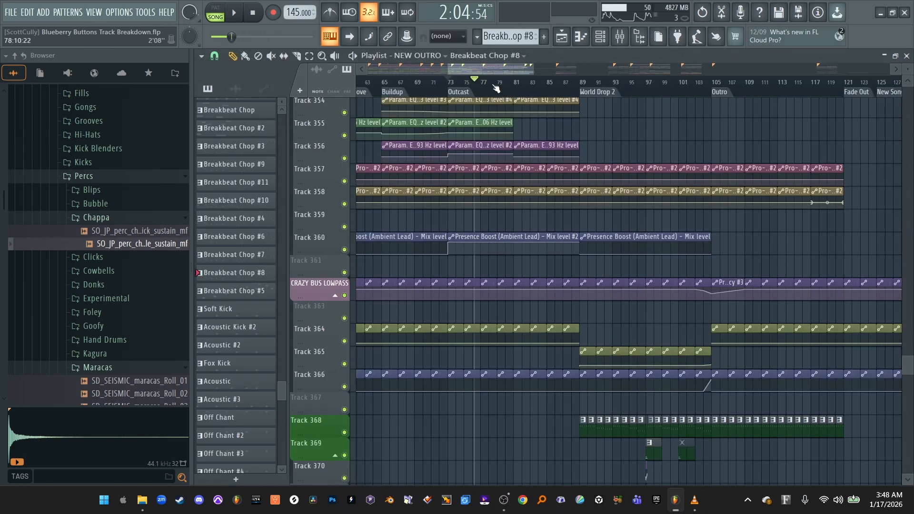
pyautogui.click(450, 85)
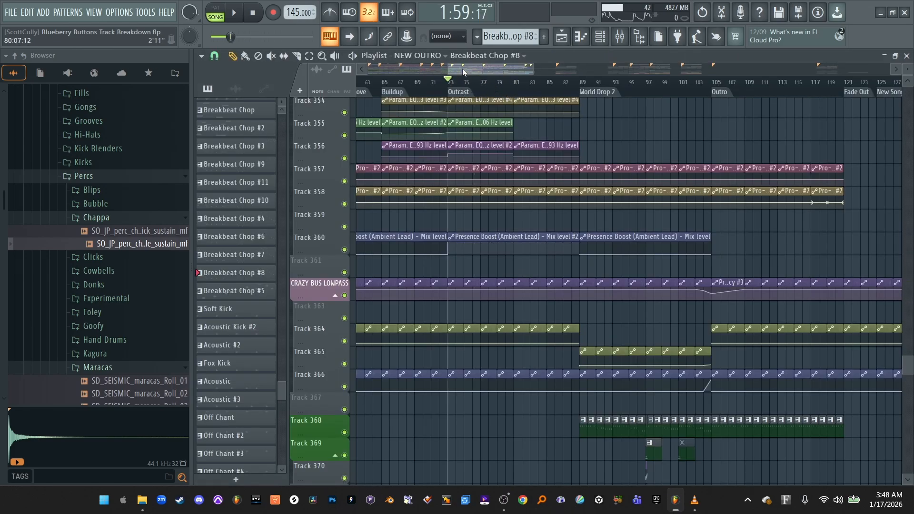
pyautogui.press('F9')
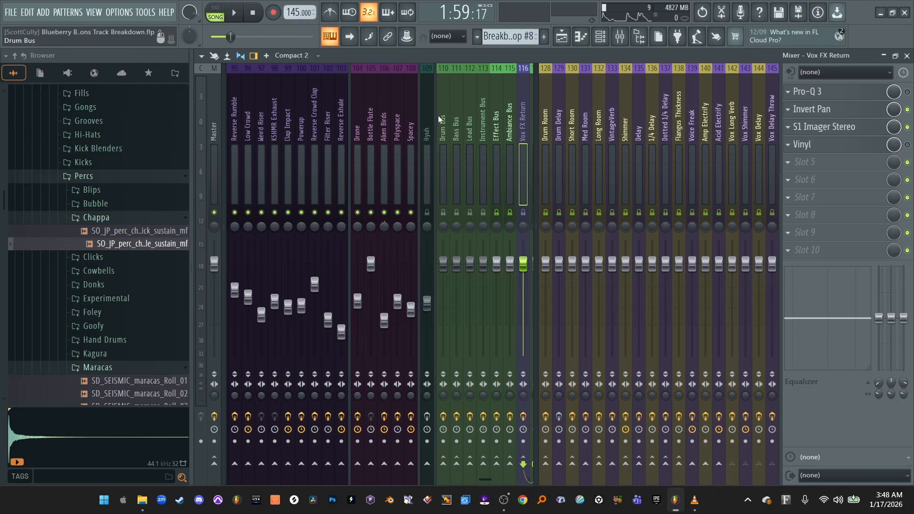
pyautogui.click(406, 123)
pyautogui.press('F5')
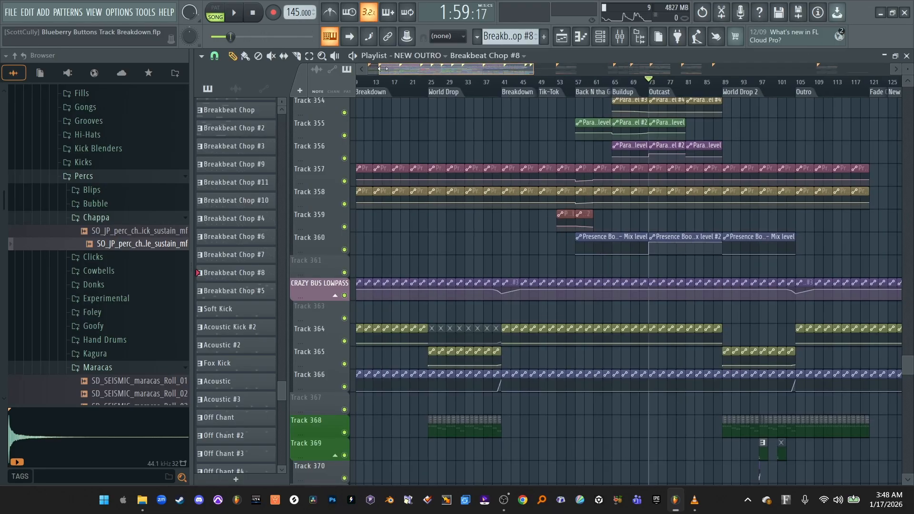
pyautogui.moveTo(440, 69); pyautogui.dragTo(457, 72)
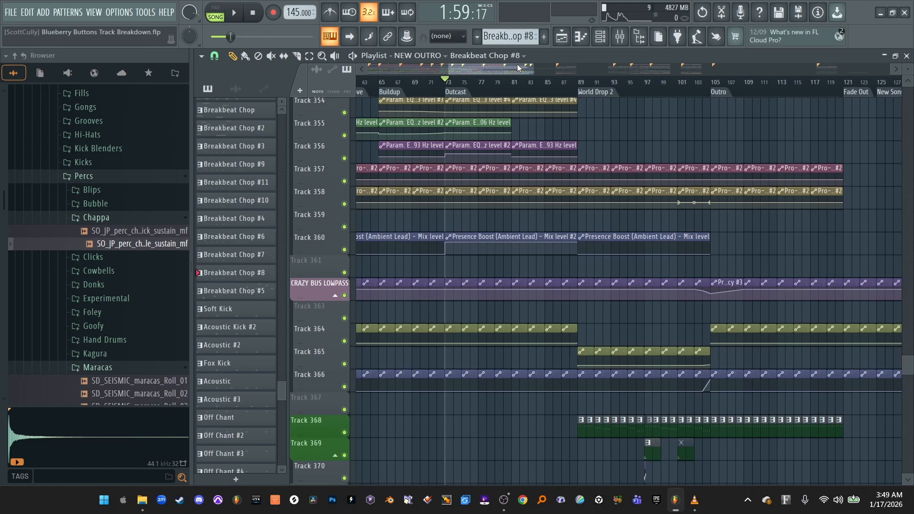
pyautogui.scroll(2, 517, 64)
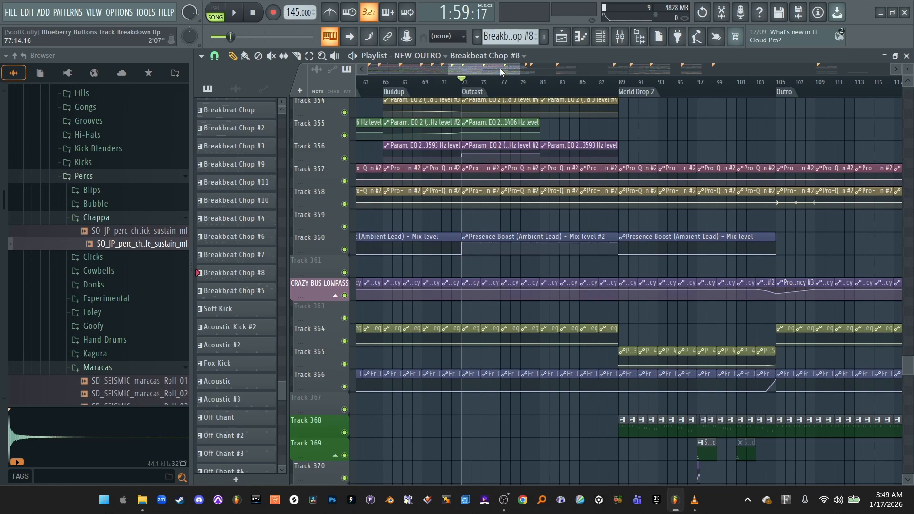
# Play Outcast from bar 73 past bar 83 with the playlist in view, and stop playback
pyautogui.click(629, 38)
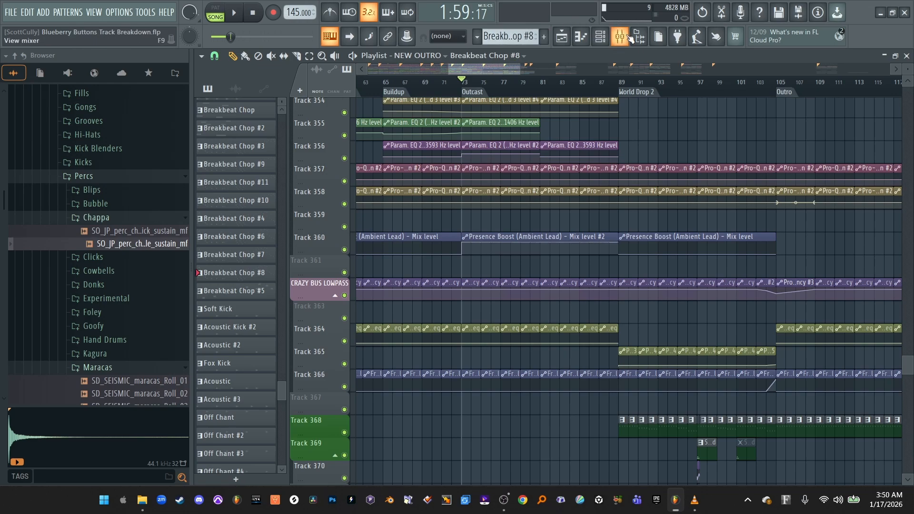
pyautogui.click(233, 16)
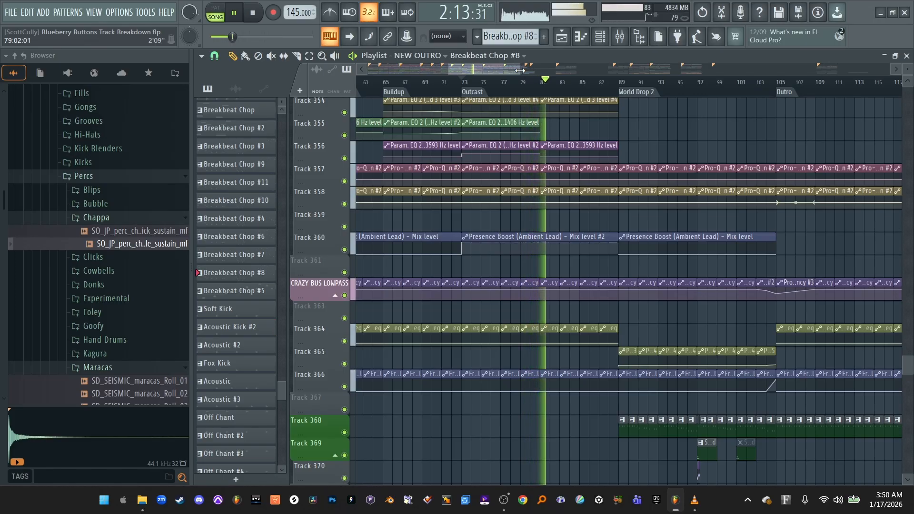
pyautogui.moveTo(522, 71); pyautogui.dragTo(532, 71)
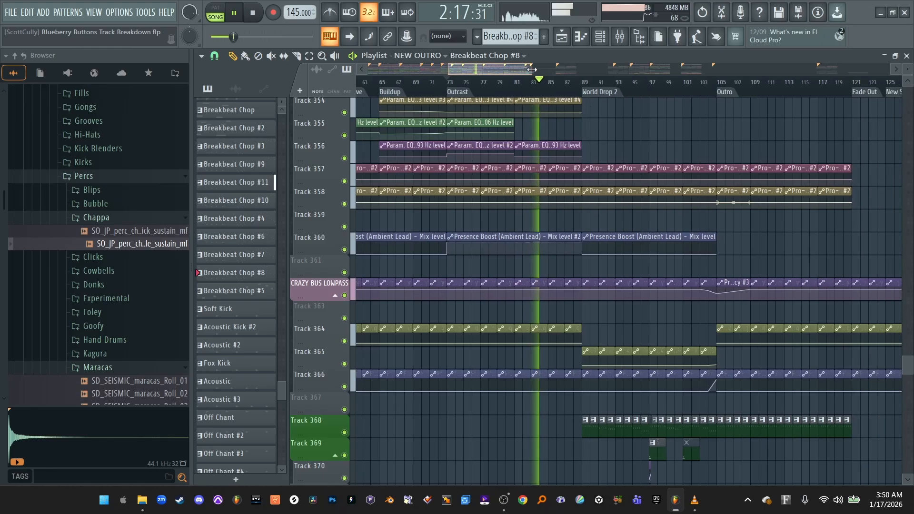
pyautogui.click(253, 14)
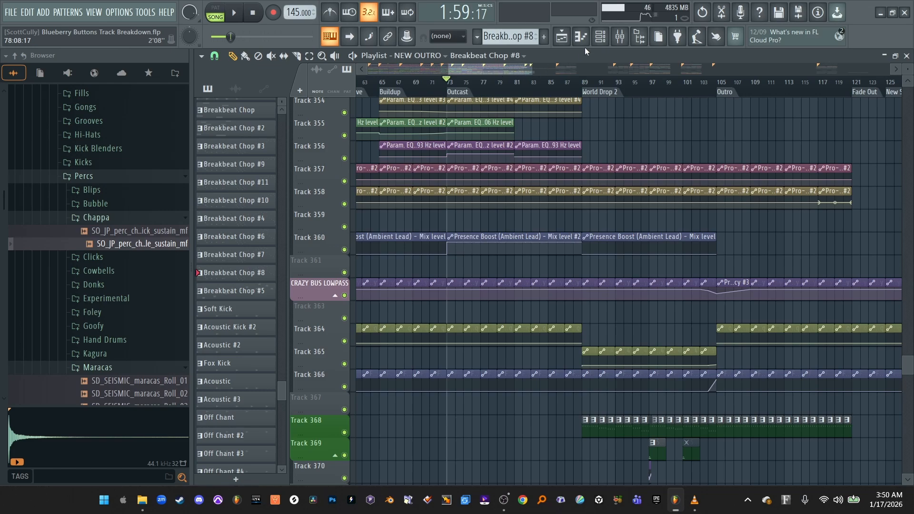
# Review the bus inserts from Drum Bus to Main Sidechain in the mixer, and select the Effect Bus
pyautogui.click(620, 43)
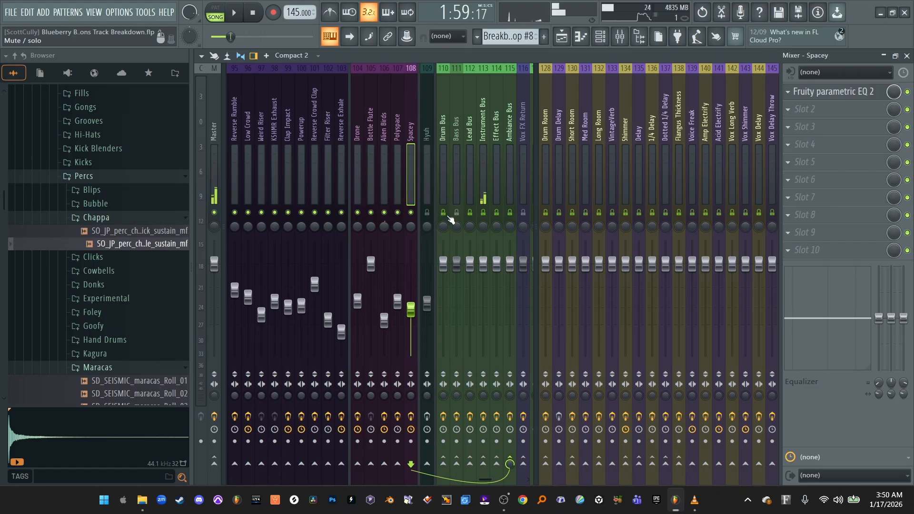
pyautogui.scroll(-4, 483, 184)
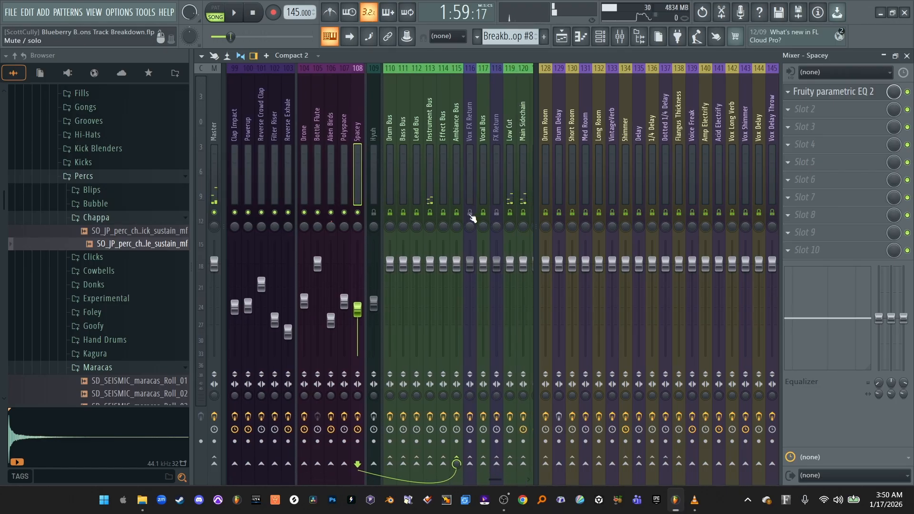
pyautogui.click(447, 170)
# Play Outcast from bar 73 with the Effect Bus and Ambiance Bus muted, watch the bus meters, and stop playback
pyautogui.press('F5')
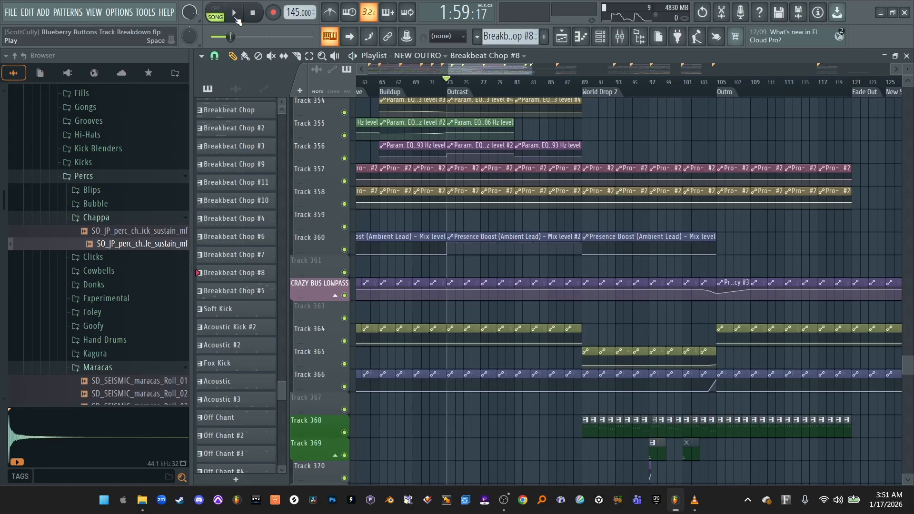
pyautogui.click(235, 16)
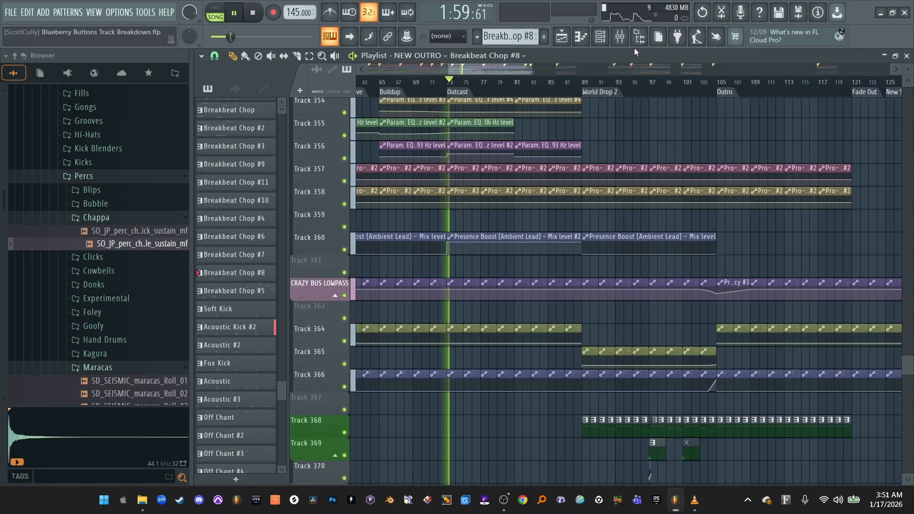
pyautogui.press('F9')
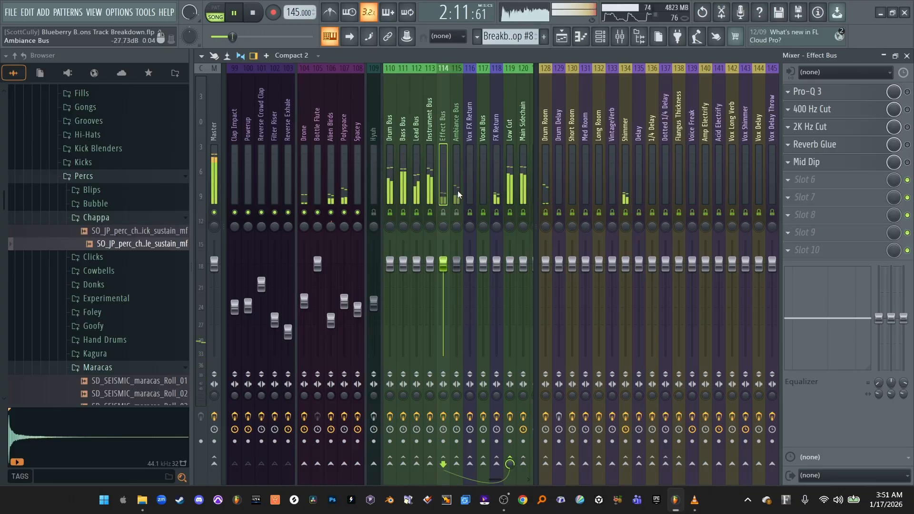
pyautogui.hotkey('ctrl', 'space')
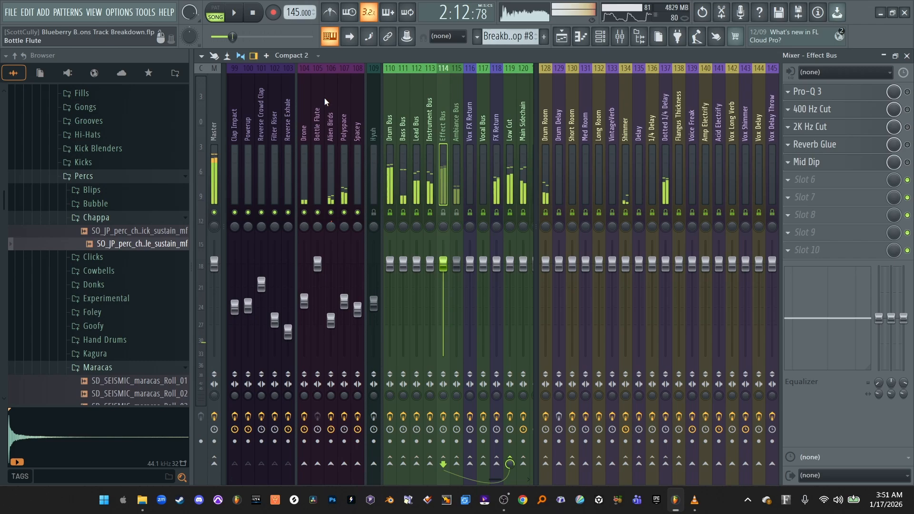
pyautogui.click(252, 13)
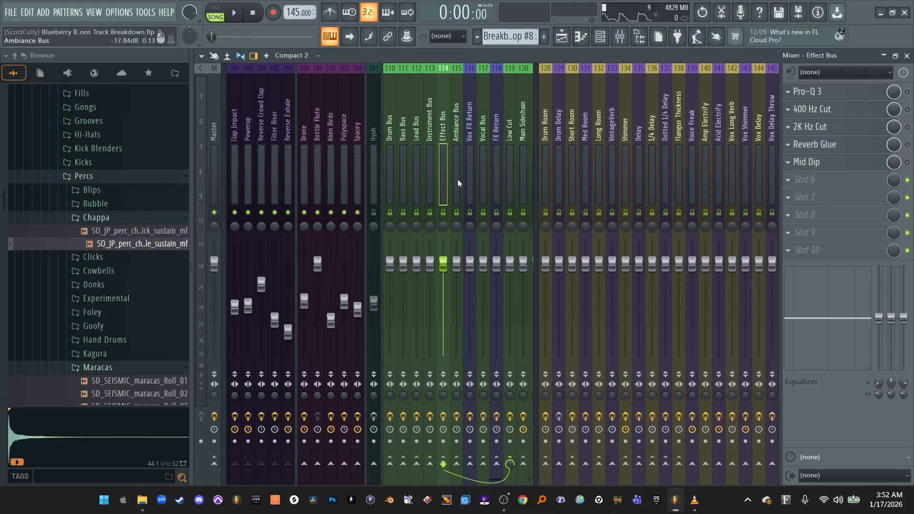
# Frame the stretch from Outcast to the Outro in the playlist, and start playback at bar 85 leading into World Drop 2
pyautogui.click(561, 37)
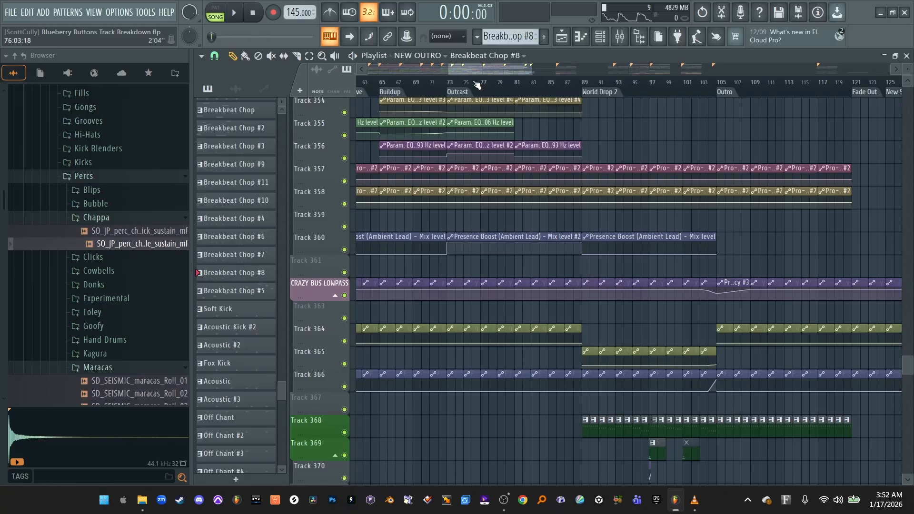
pyautogui.moveTo(450, 72); pyautogui.dragTo(503, 64)
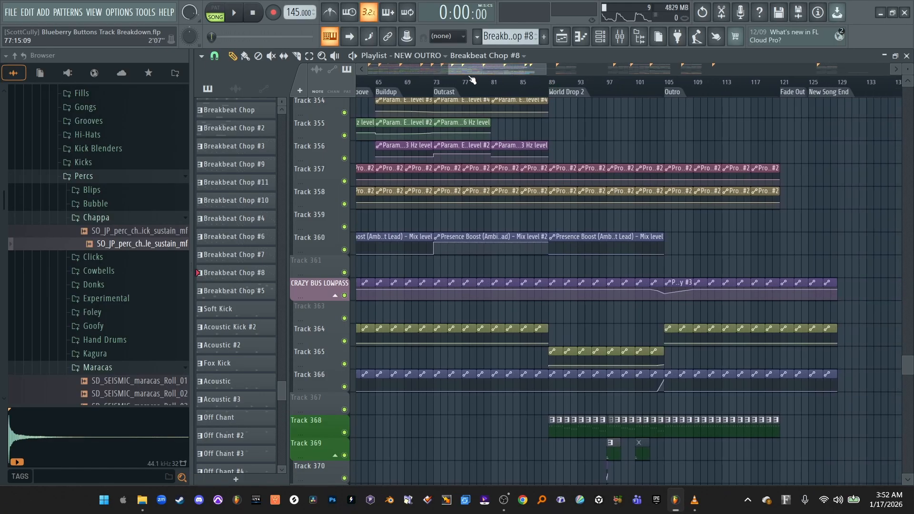
pyautogui.moveTo(547, 65); pyautogui.dragTo(553, 65)
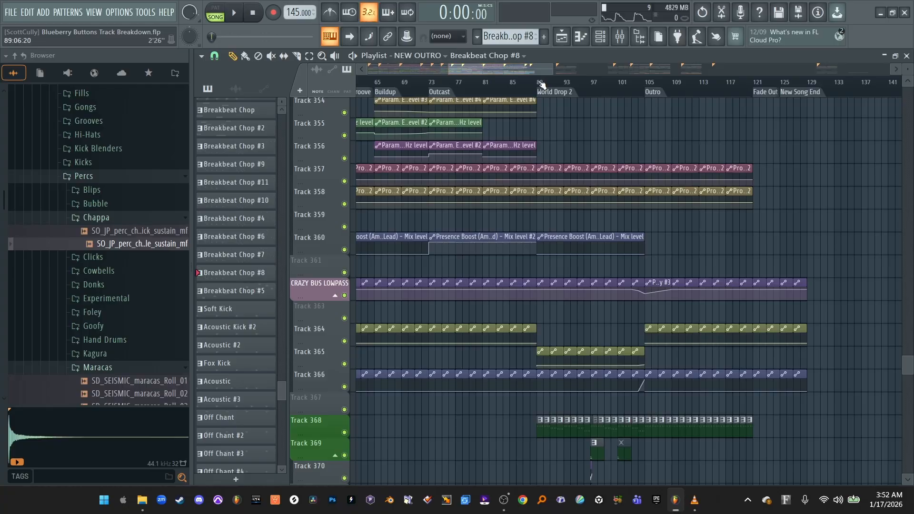
pyautogui.click(541, 84)
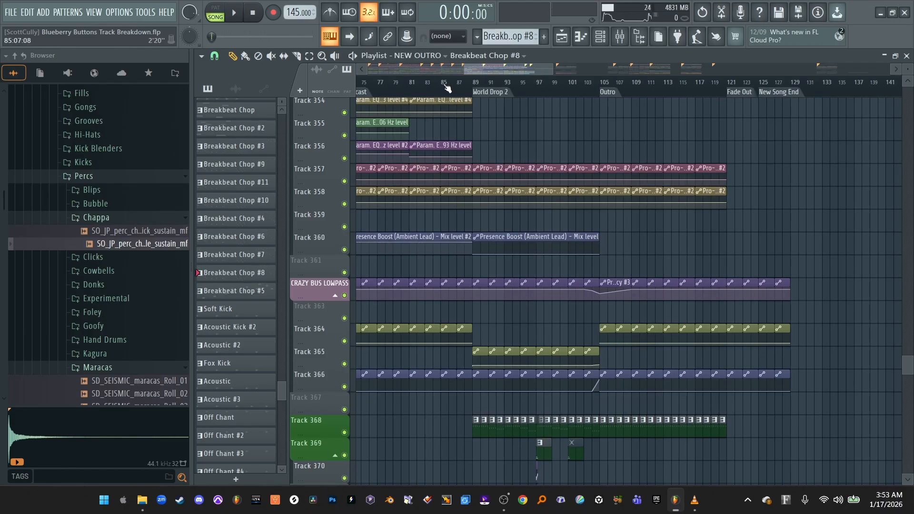
pyautogui.click(447, 86)
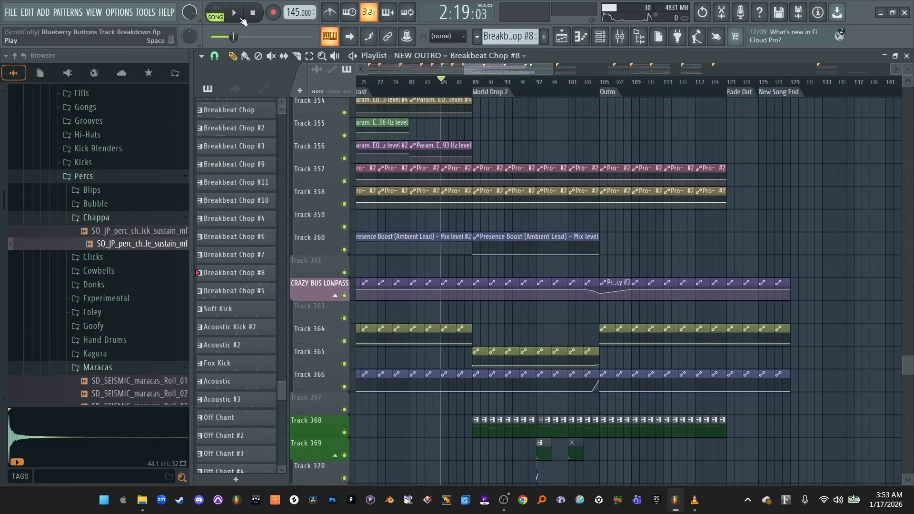
pyautogui.press('space')
# Follow World Drop 2 through the playlist from the automation tracks up to the bass tracks, and stop playback at the Outro
pyautogui.moveTo(551, 71); pyautogui.dragTo(585, 71)
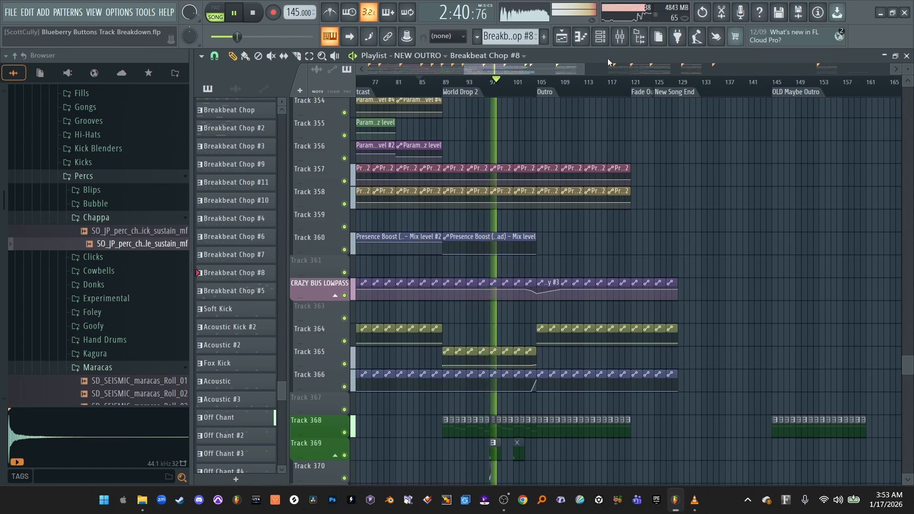
pyautogui.moveTo(583, 70); pyautogui.dragTo(542, 71)
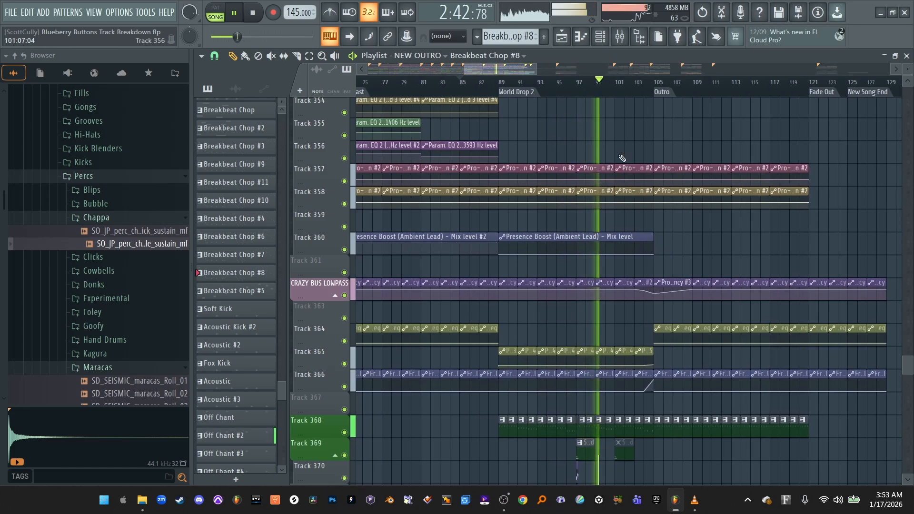
pyautogui.scroll(-2, 910, 71)
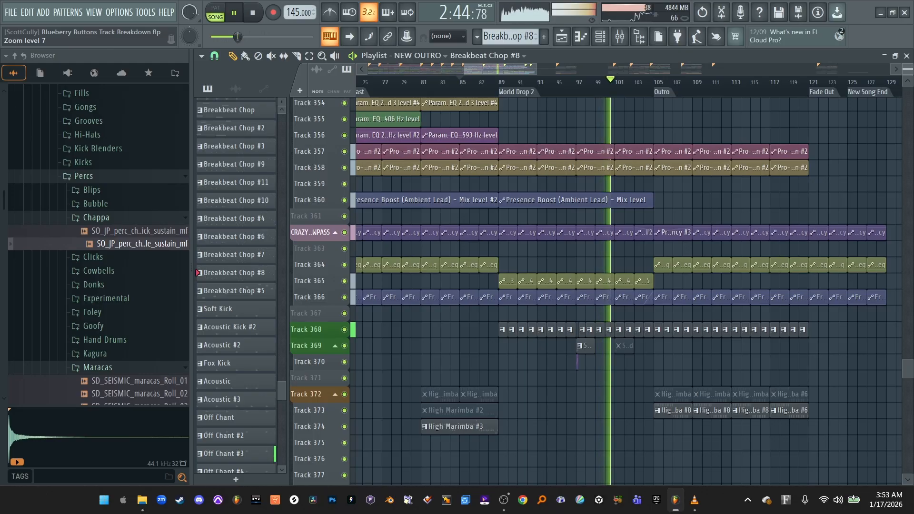
pyautogui.scroll(2, 909, 71)
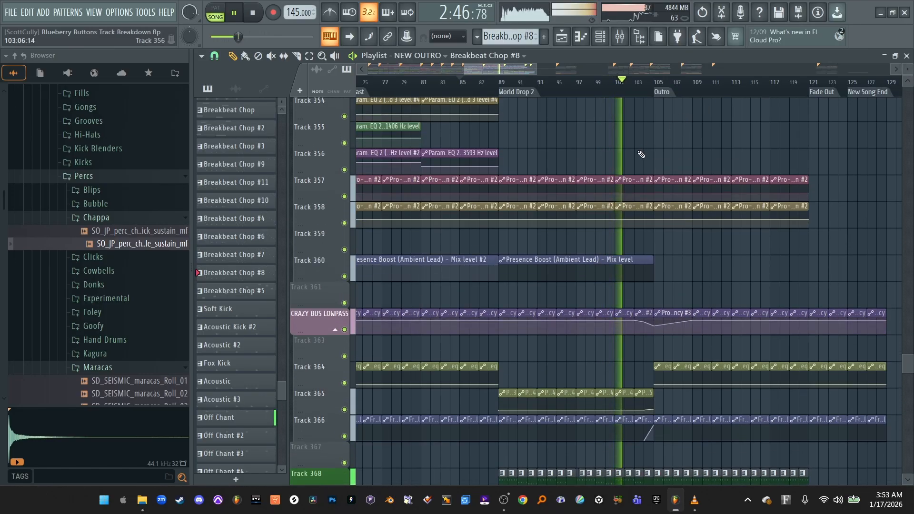
pyautogui.scroll(5, 641, 154)
pyautogui.scroll(15, 641, 154)
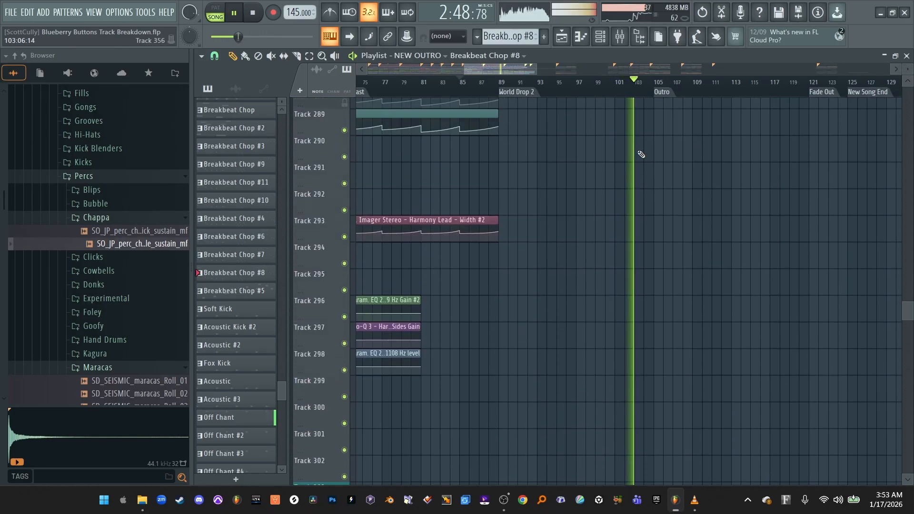
pyautogui.scroll(9, 641, 154)
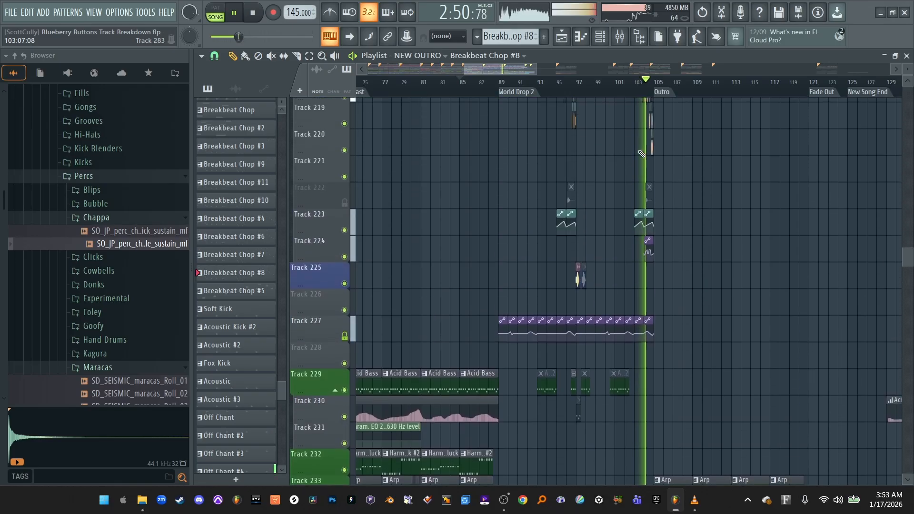
pyautogui.press('space')
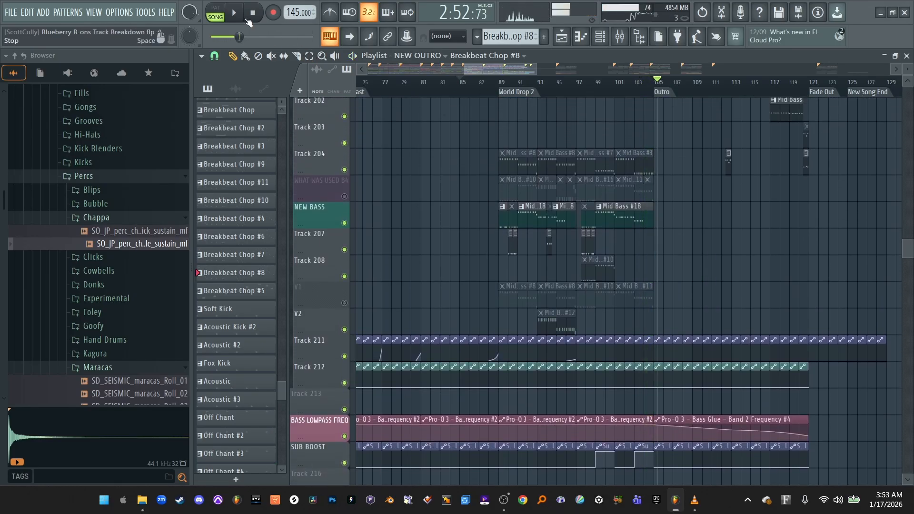
# Show the full arrangement from Intro to Outro with the sub bass audio on Track 184, and play World Drop from bar 25
pyautogui.moveTo(466, 72); pyautogui.dragTo(367, 71)
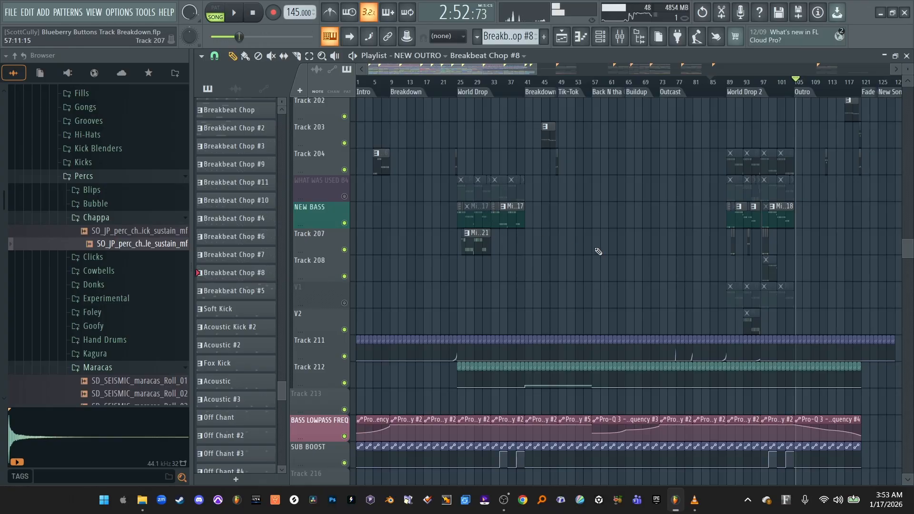
pyautogui.scroll(6, 640, 248)
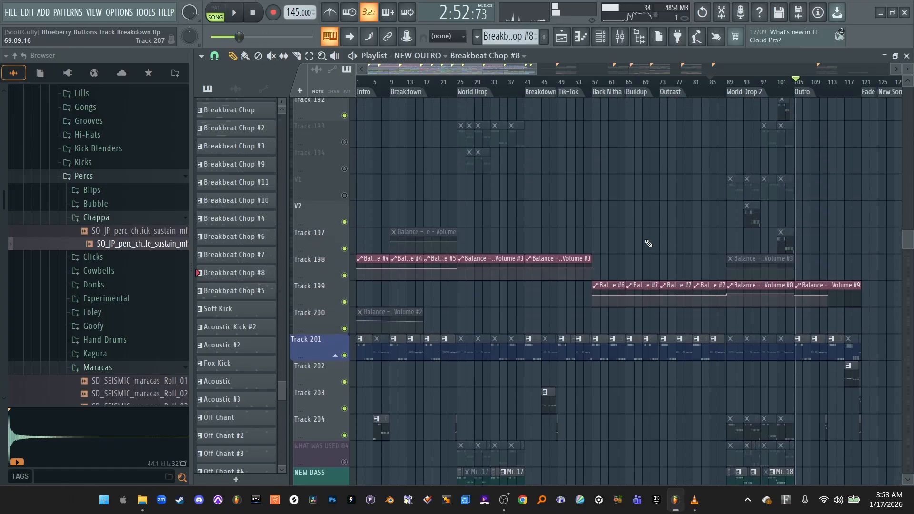
pyautogui.scroll(-2, 648, 243)
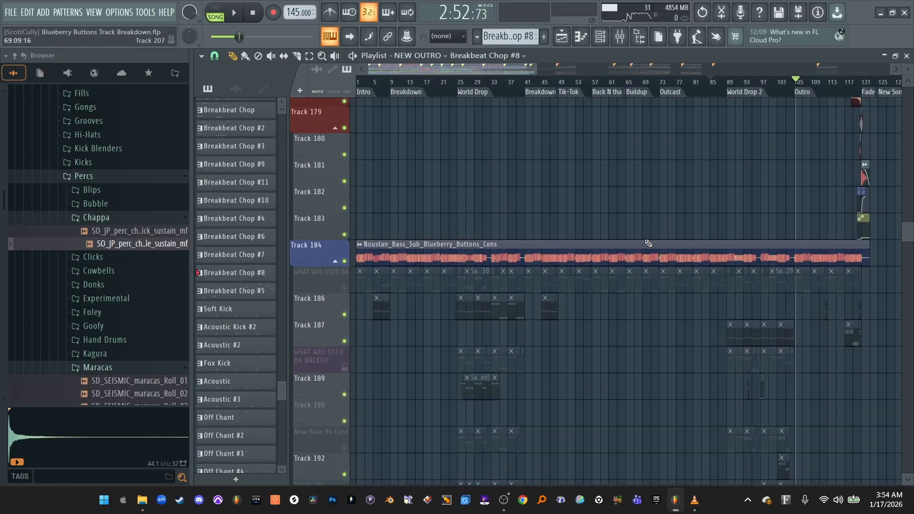
pyautogui.click(464, 82)
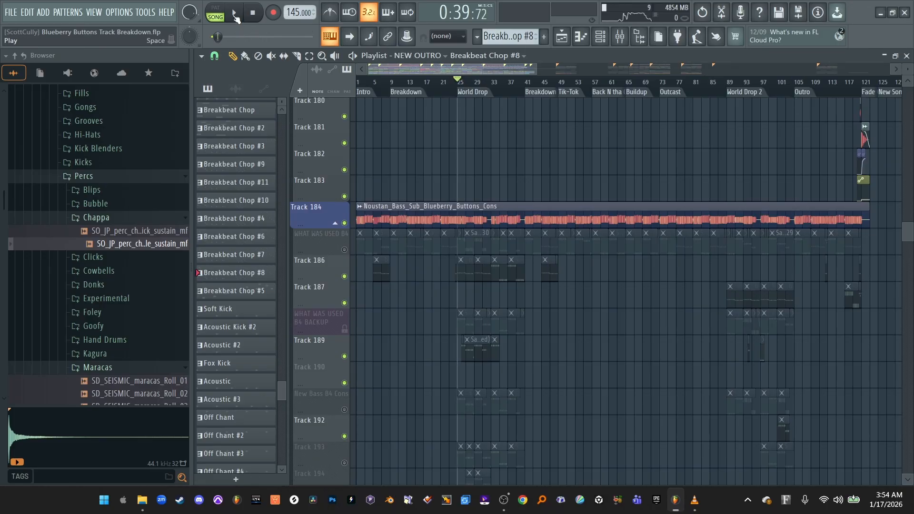
pyautogui.click(235, 17)
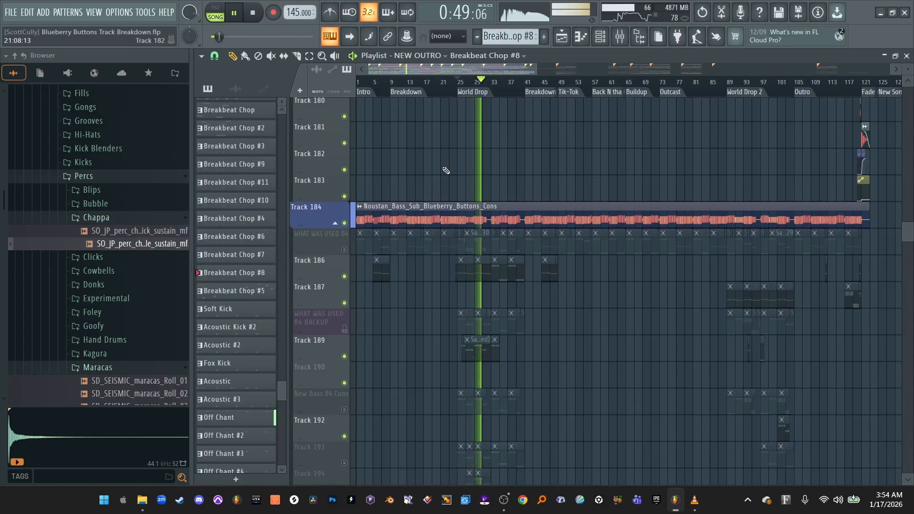
pyautogui.click(235, 13)
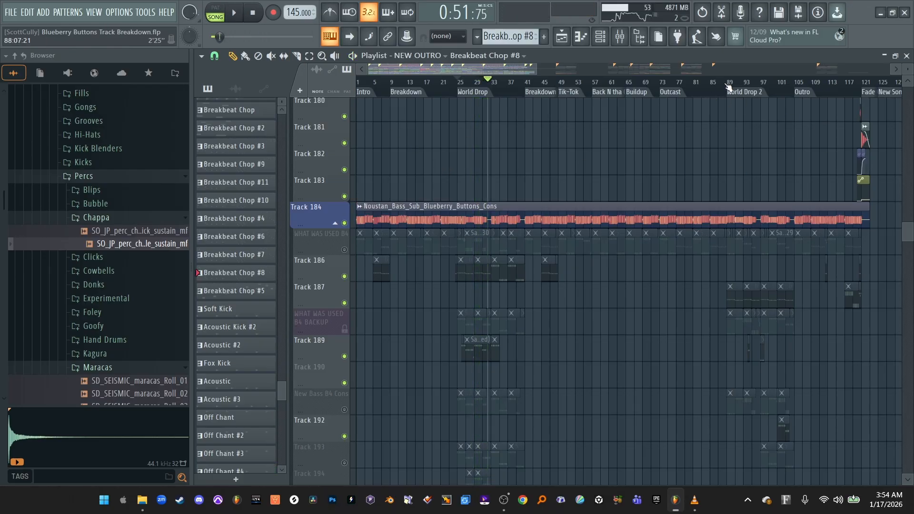
# Play World Drop 2 from bar 89 to about bar 96 for comparison with the first drop, and stop playback
pyautogui.click(729, 88)
pyautogui.click(237, 18)
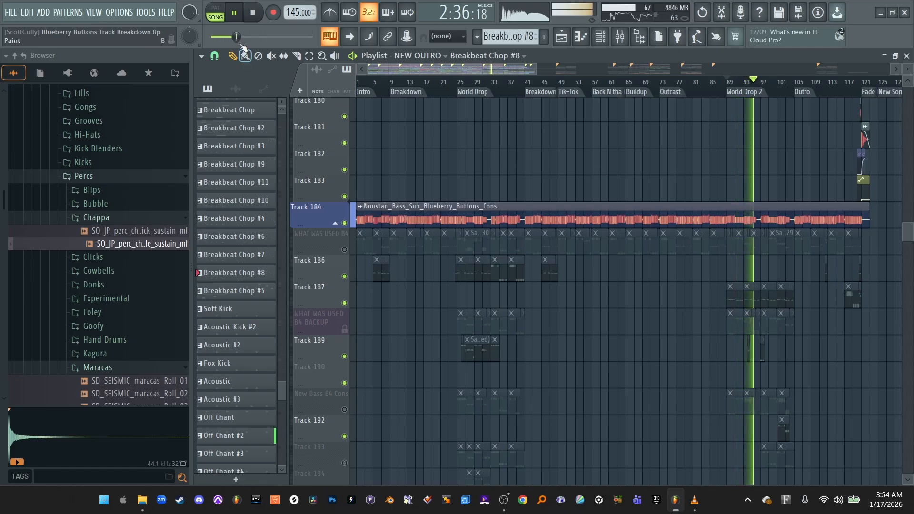
pyautogui.click(235, 13)
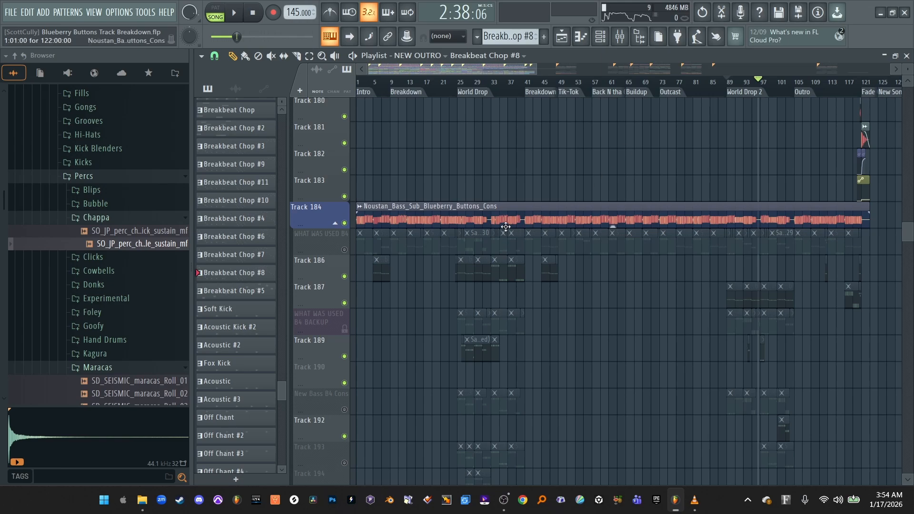
# Play World Drop 2 from about bar 94 while watching the bass and lead levels in the mixer, and stop playback
pyautogui.click(729, 91)
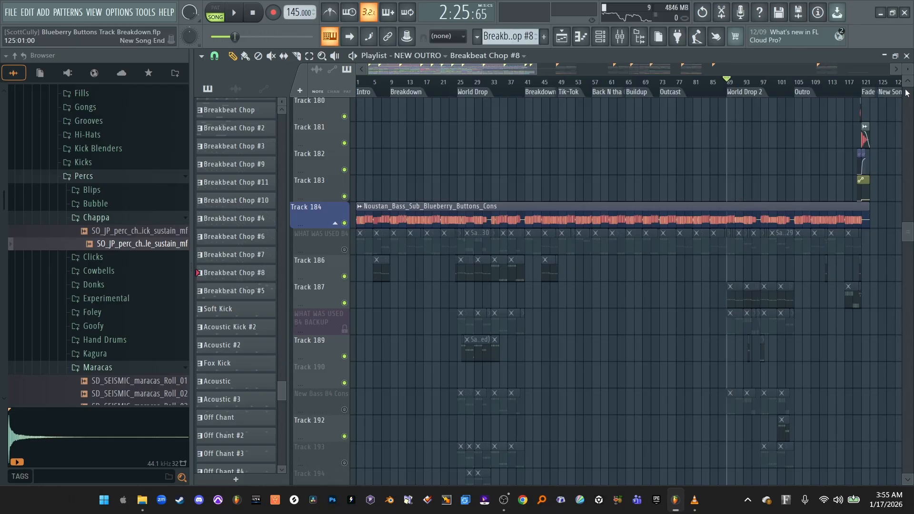
pyautogui.moveTo(909, 70); pyautogui.dragTo(880, 91)
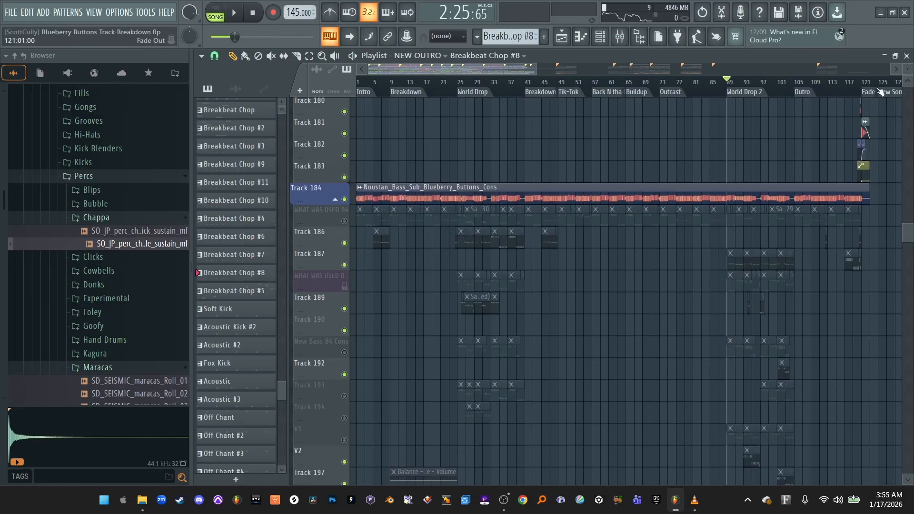
pyautogui.click(753, 82)
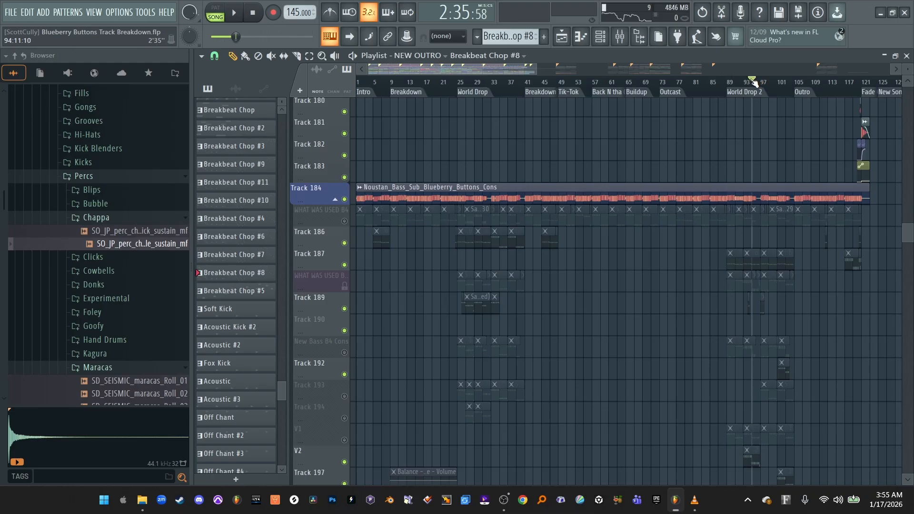
pyautogui.click(562, 36)
pyautogui.press('space')
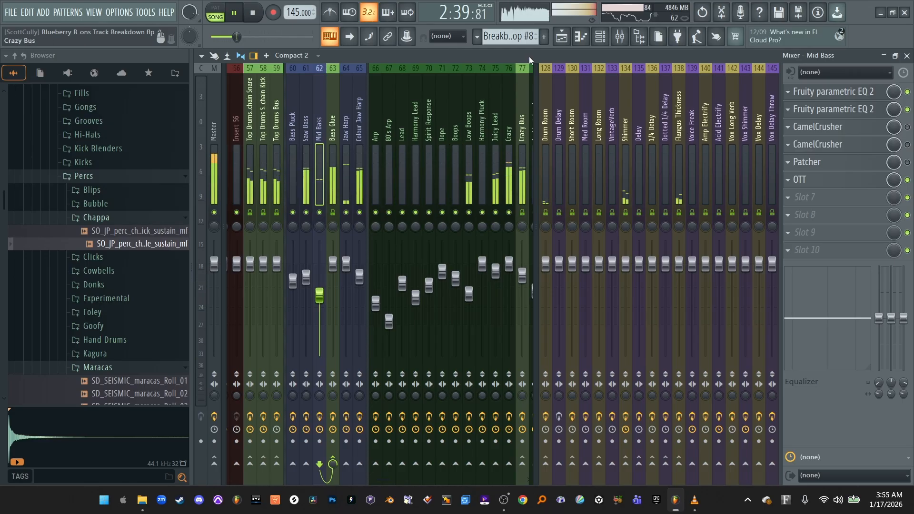
pyautogui.press('space')
pyautogui.click(562, 37)
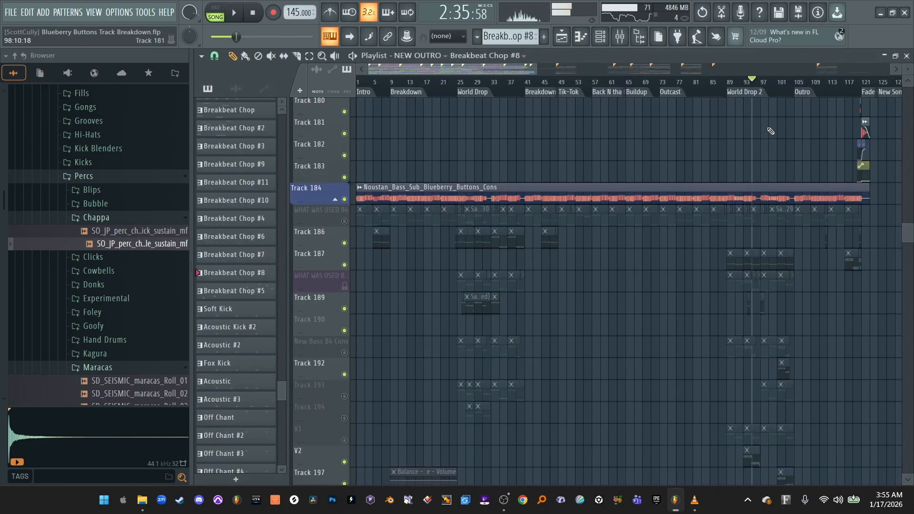
# Zoom the playlist in on World Drop 2 around bar 97, and select the Hyuh insert in the mixer
pyautogui.keyDown('ctrl'); pyautogui.scroll(5, 770, 131); pyautogui.keyUp('ctrl')
pyautogui.moveTo(485, 70); pyautogui.dragTo(482, 70)
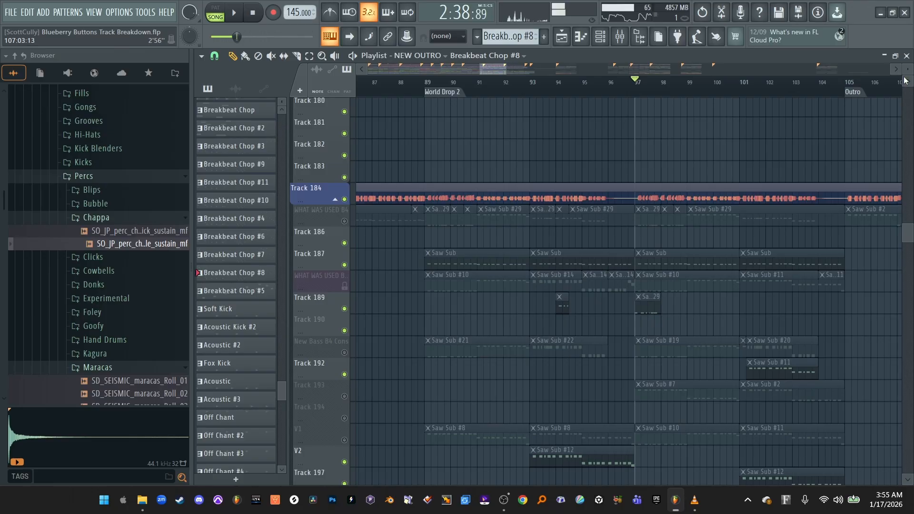
pyautogui.keyDown('alt'); pyautogui.scroll(2, 795, 131); pyautogui.keyUp('alt')
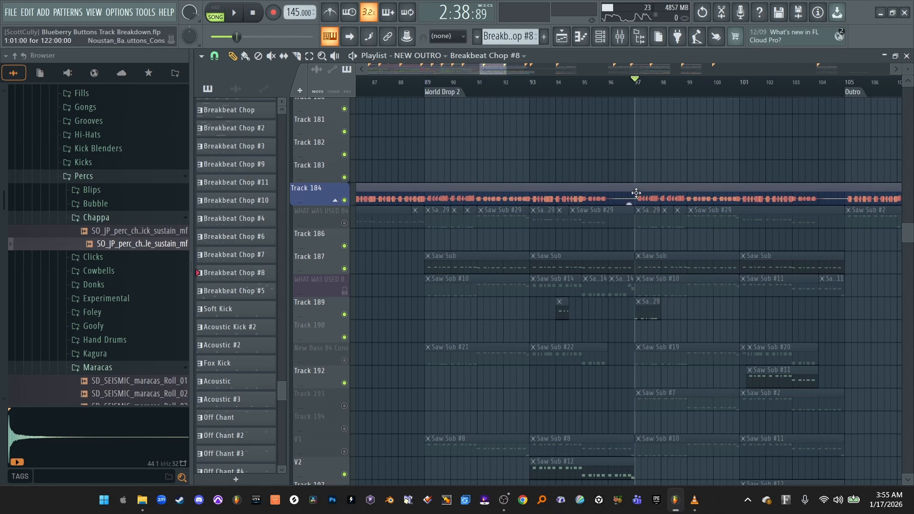
pyautogui.press('pagedown')
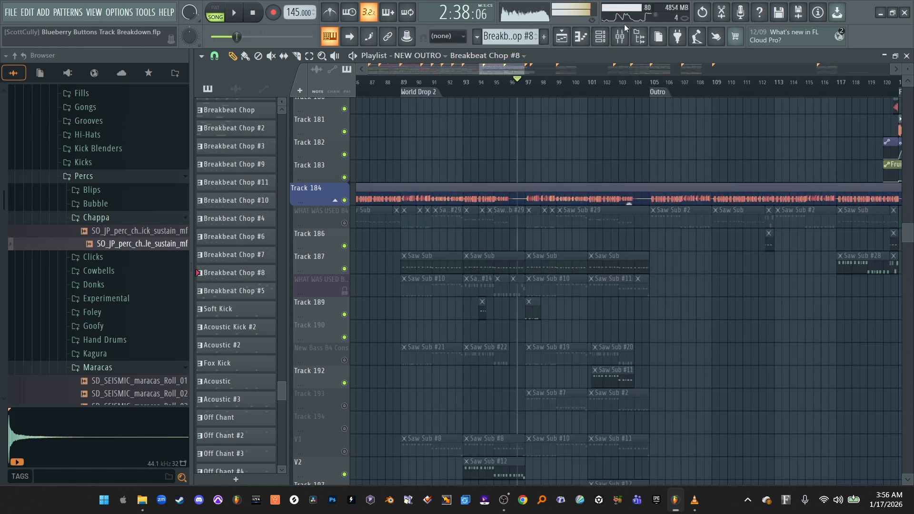
pyautogui.click(620, 37)
pyautogui.click(399, 154)
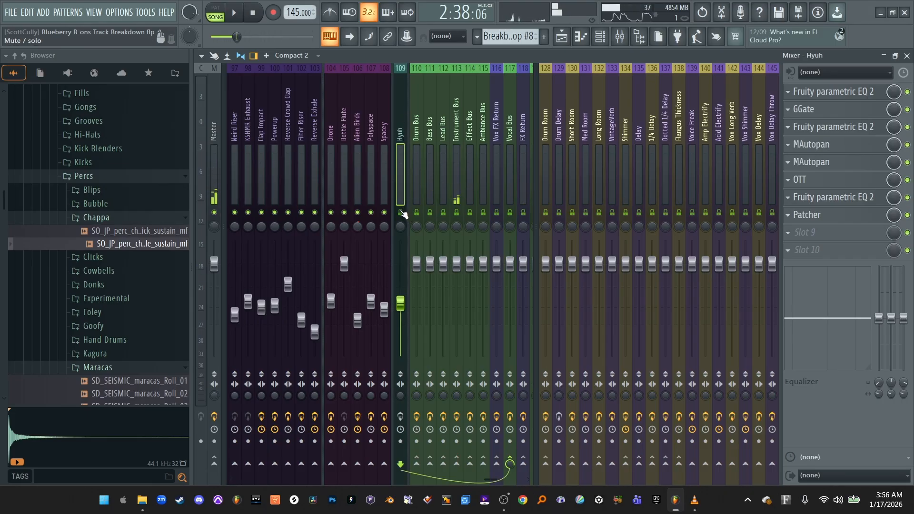
# Audition World Drop 2 around bar 97 and the soloed Hyuh insert, turn off the solo, and return to the playlist
pyautogui.click(562, 36)
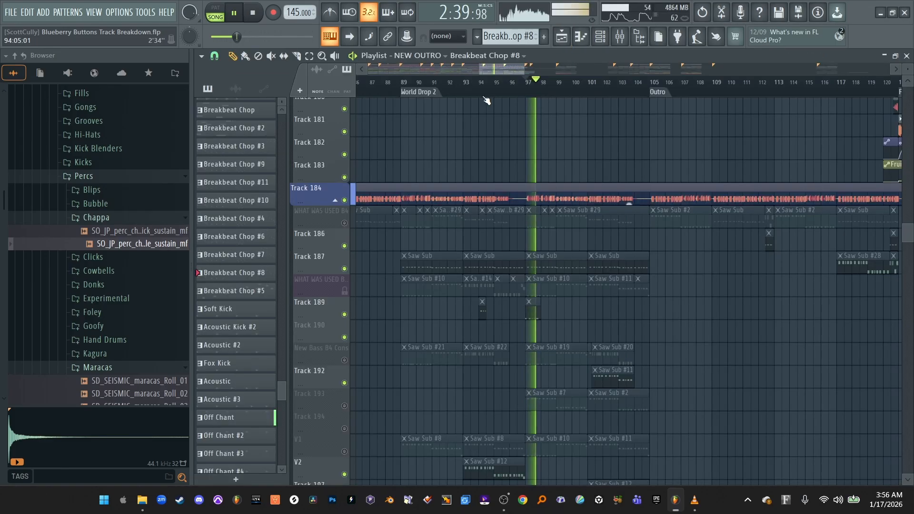
pyautogui.press('space')
pyautogui.click(619, 37)
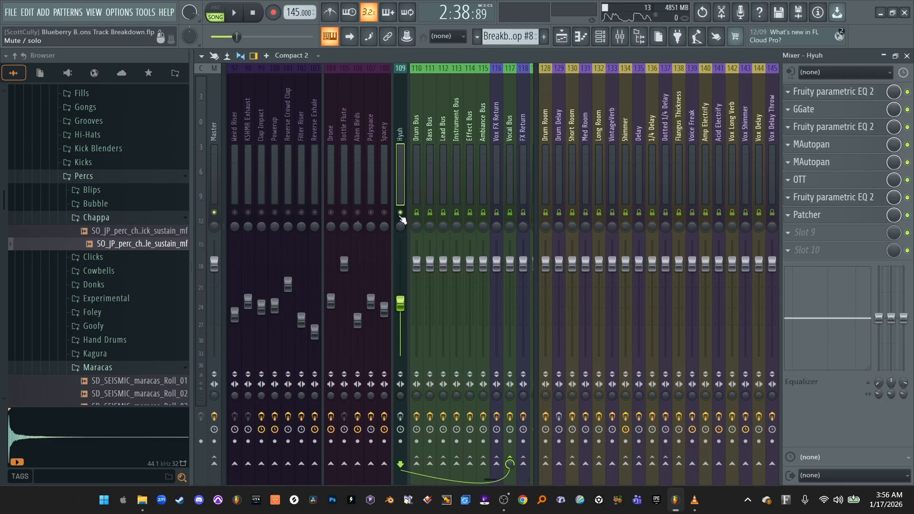
pyautogui.rightClick(401, 213)
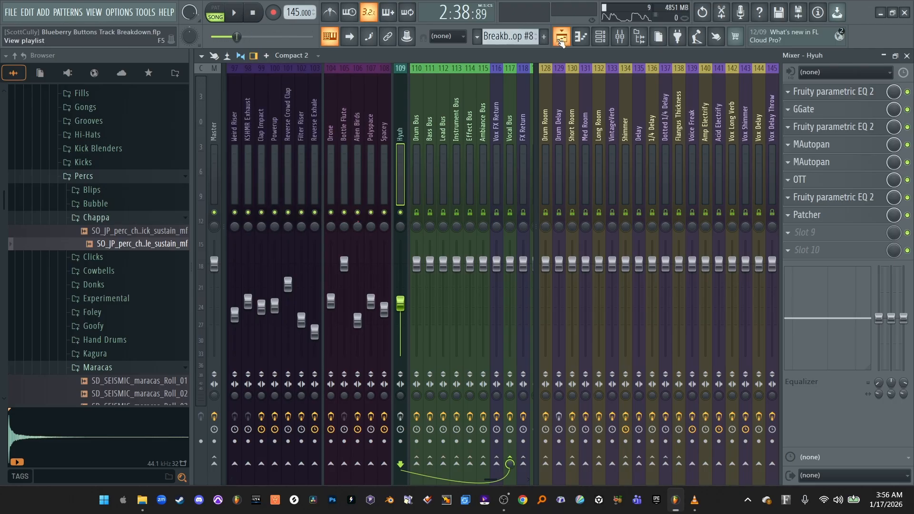
pyautogui.click(562, 37)
# Replay only the opening bars of World Drop 2 from bar 89, and stop playback at about bar 91
pyautogui.click(400, 84)
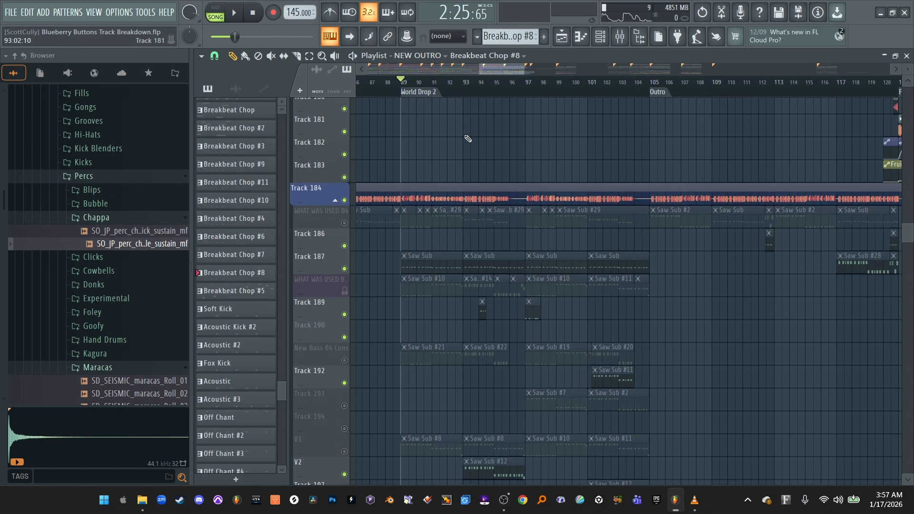
pyautogui.press('space')
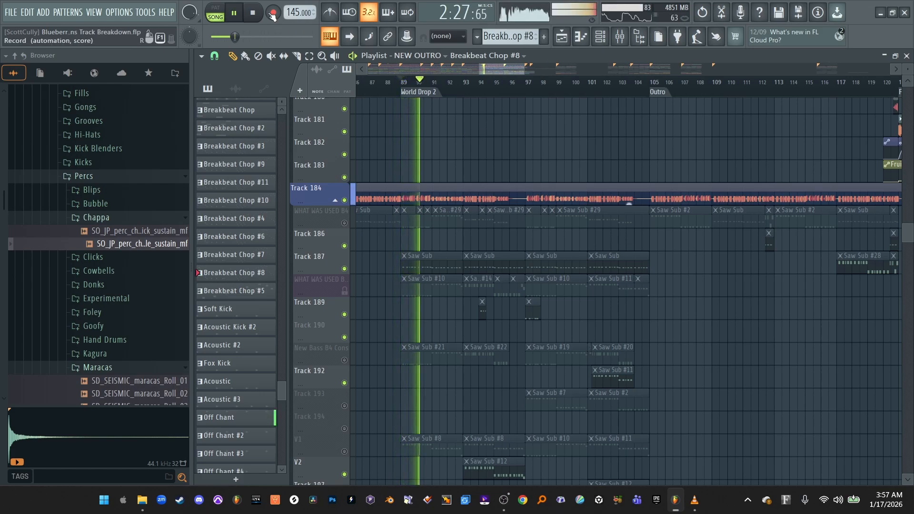
pyautogui.press('space')
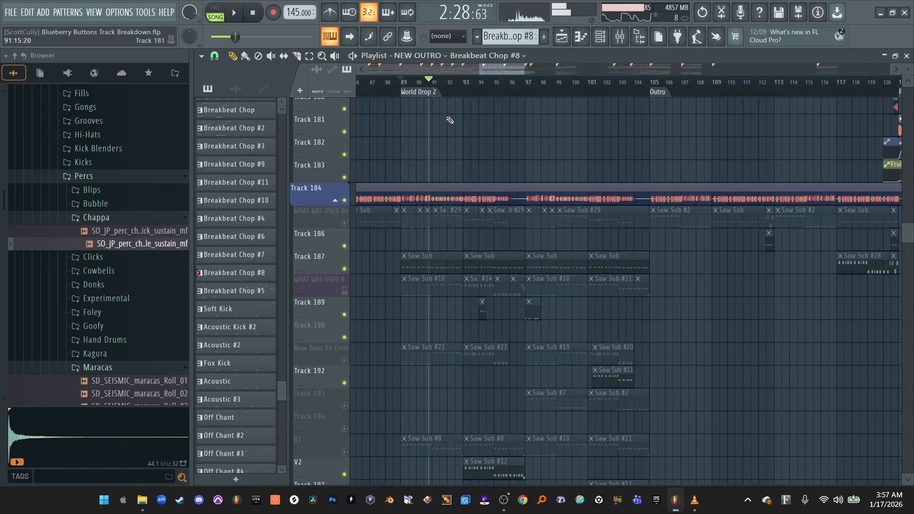
# Check the Hyuh insert in the mixer, return to the full playlist arrangement, and place the playhead at about bar 103 before the Outro
pyautogui.click(620, 36)
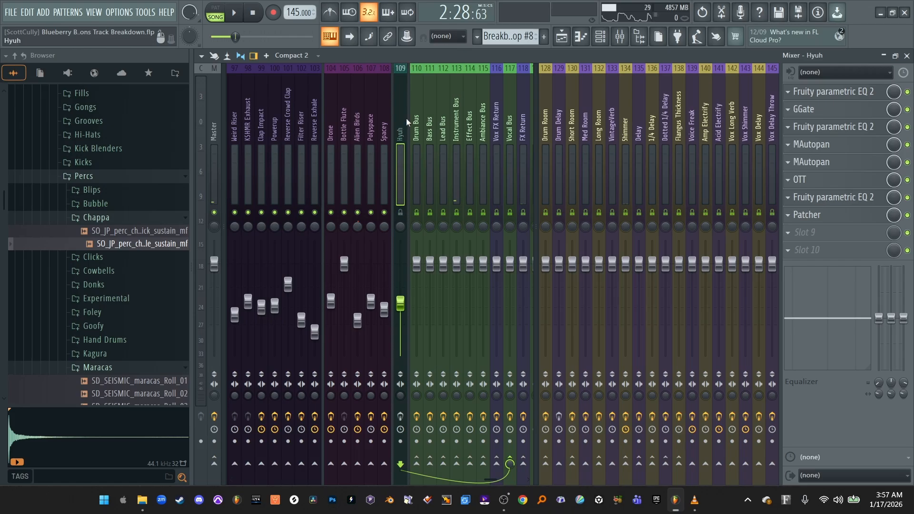
pyautogui.click(562, 36)
pyautogui.scroll(-3, 520, 71)
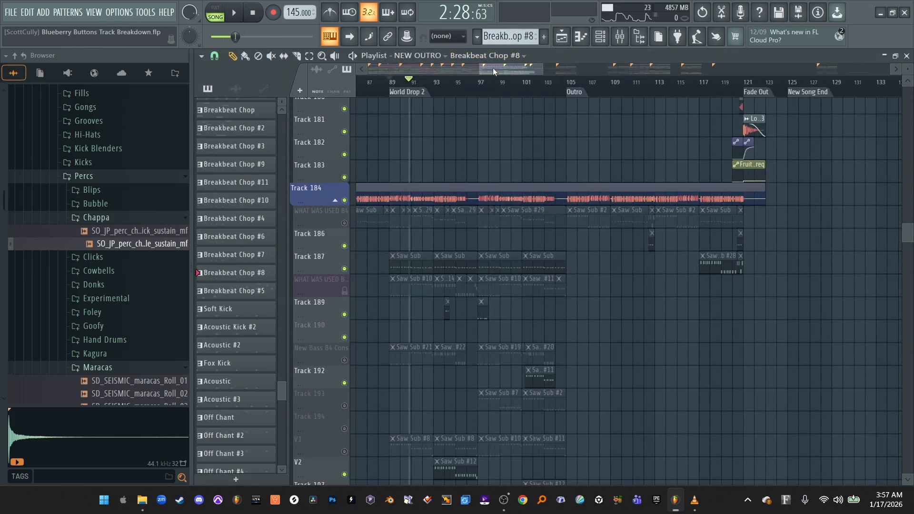
pyautogui.scroll(-5, 481, 70)
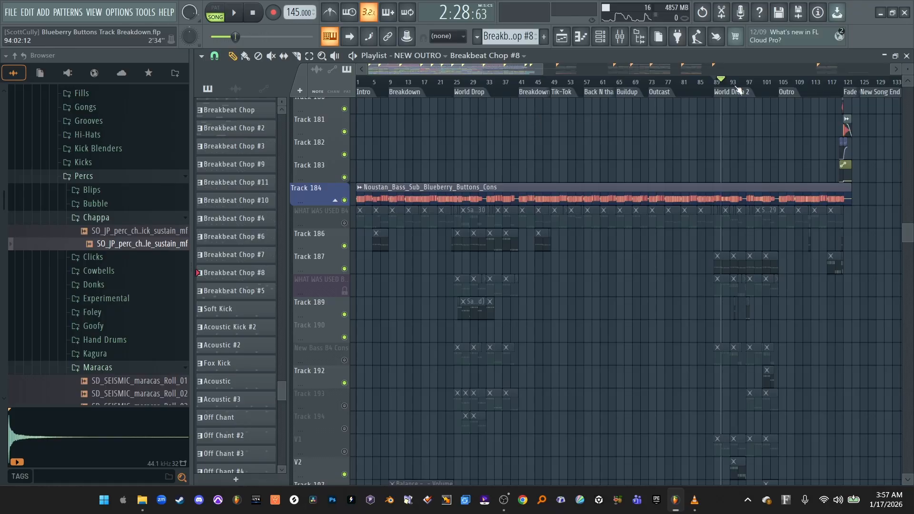
pyautogui.click(779, 89)
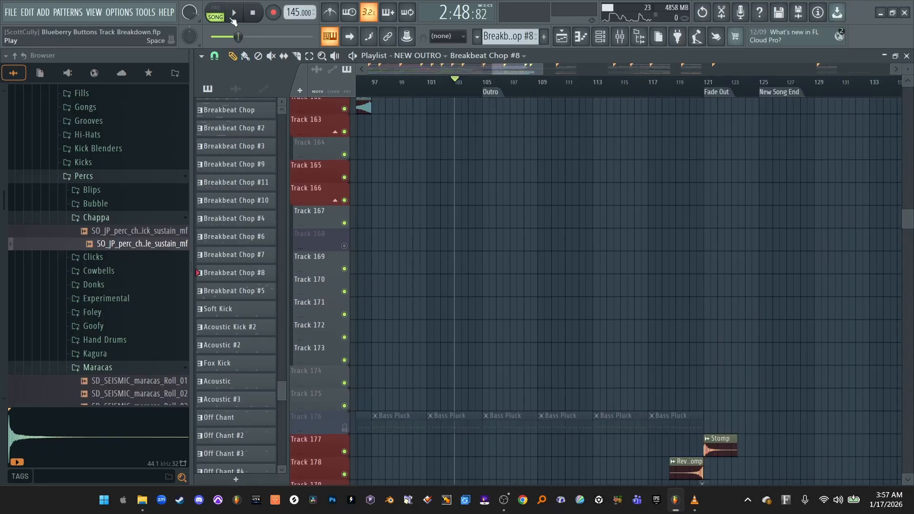
# Play from about bar 103 through the Outro into Fade Out while surveying the drum, arp, lead and automation tracks, and stop playback
pyautogui.click(236, 12)
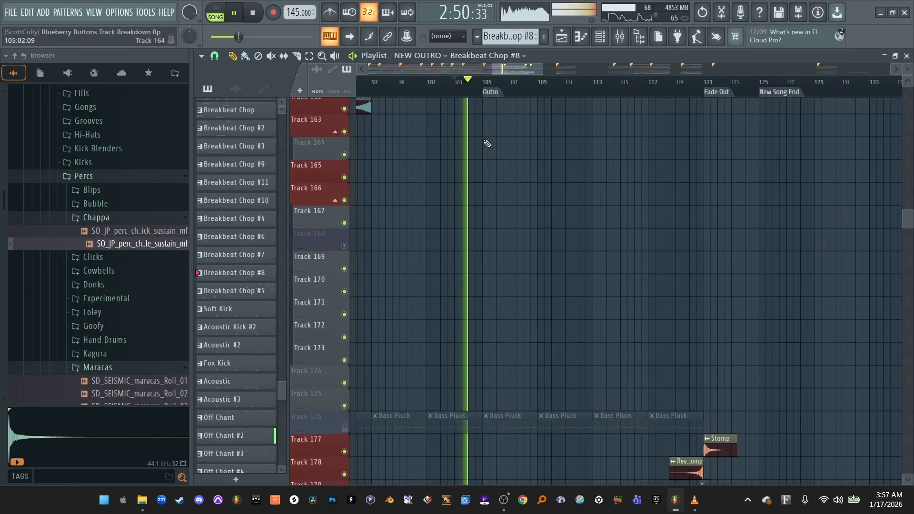
pyautogui.scroll(15, 514, 171)
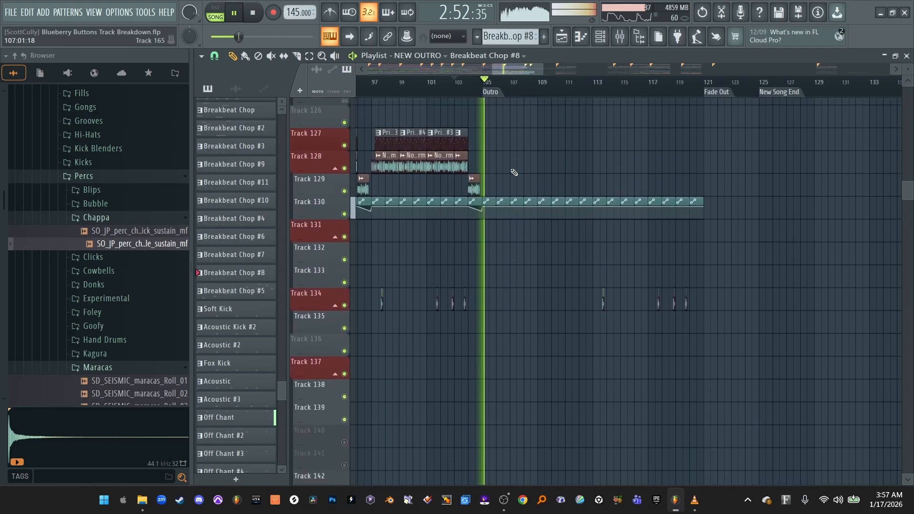
pyautogui.scroll(-3, 514, 172)
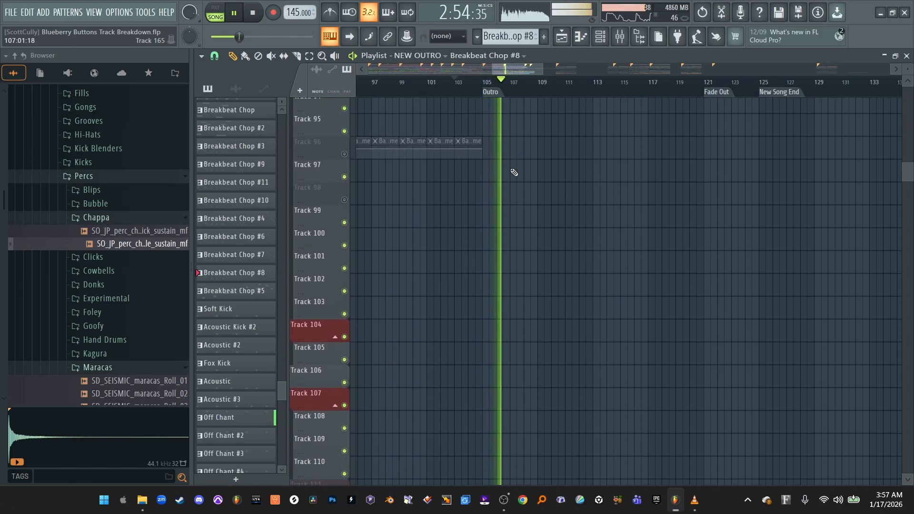
pyautogui.scroll(-20, 514, 172)
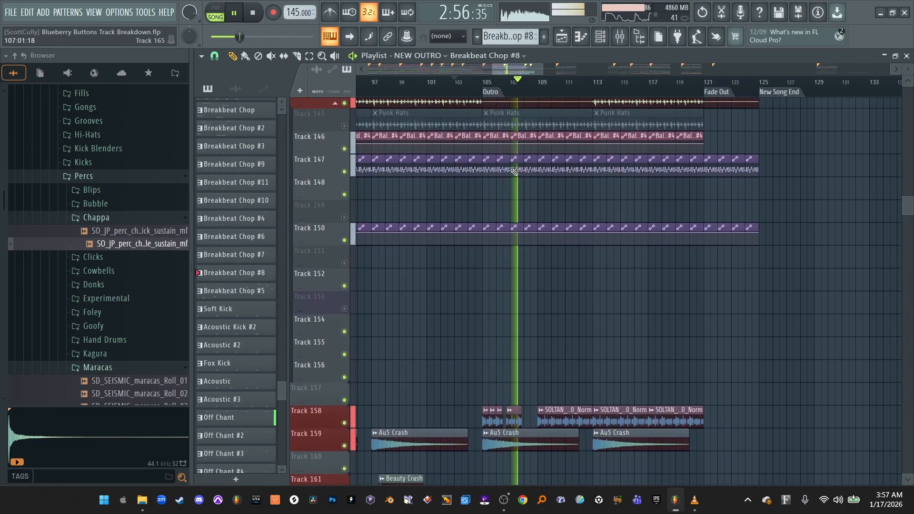
pyautogui.scroll(-12, 514, 172)
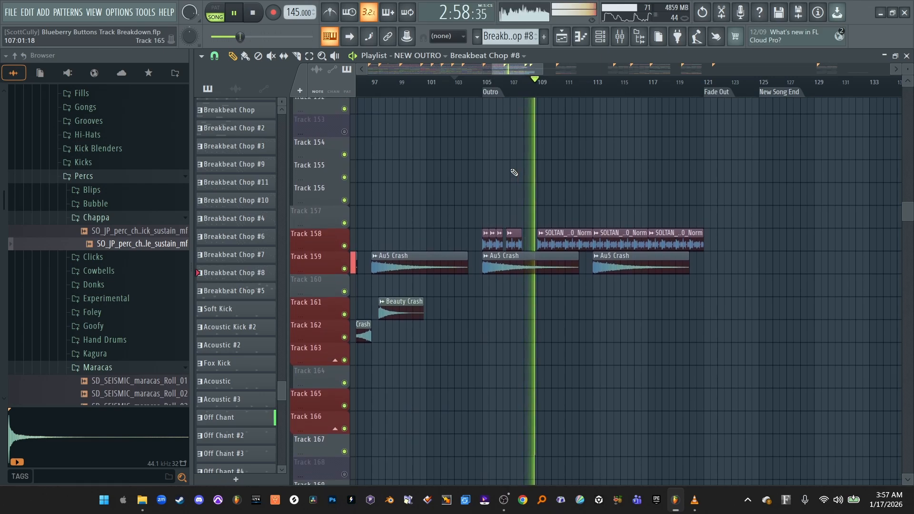
pyautogui.scroll(-2, 514, 172)
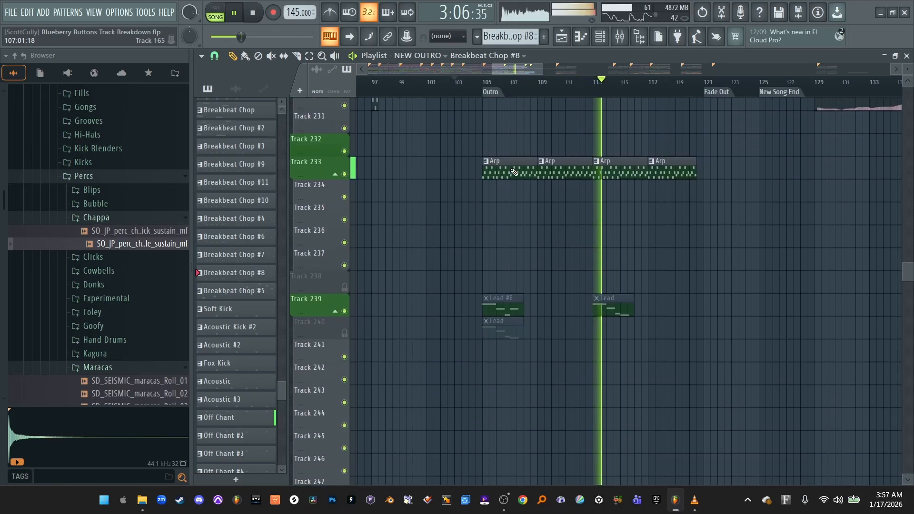
pyautogui.scroll(-7, 514, 172)
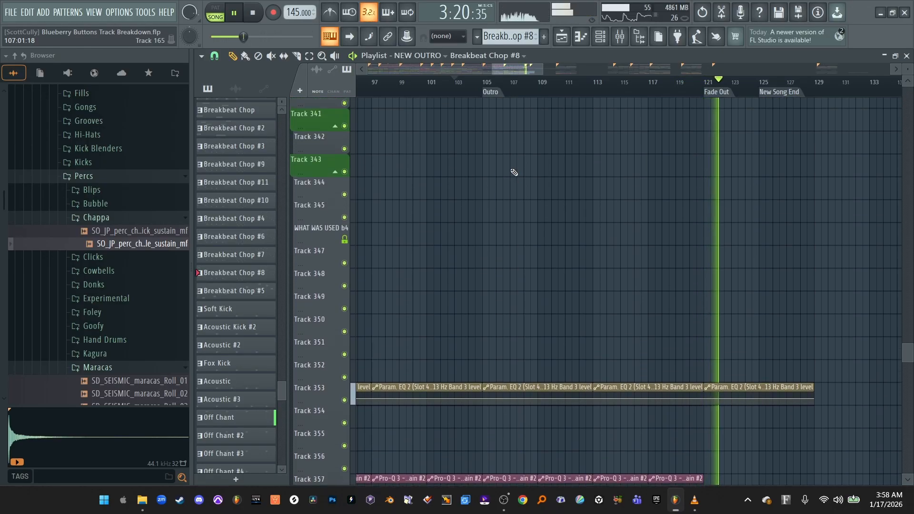
pyautogui.scroll(15, 514, 172)
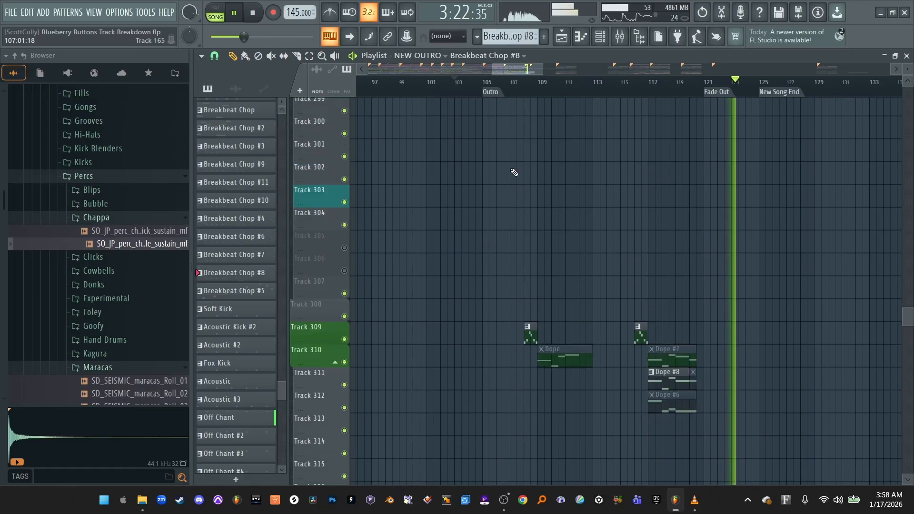
pyautogui.scroll(3, 514, 173)
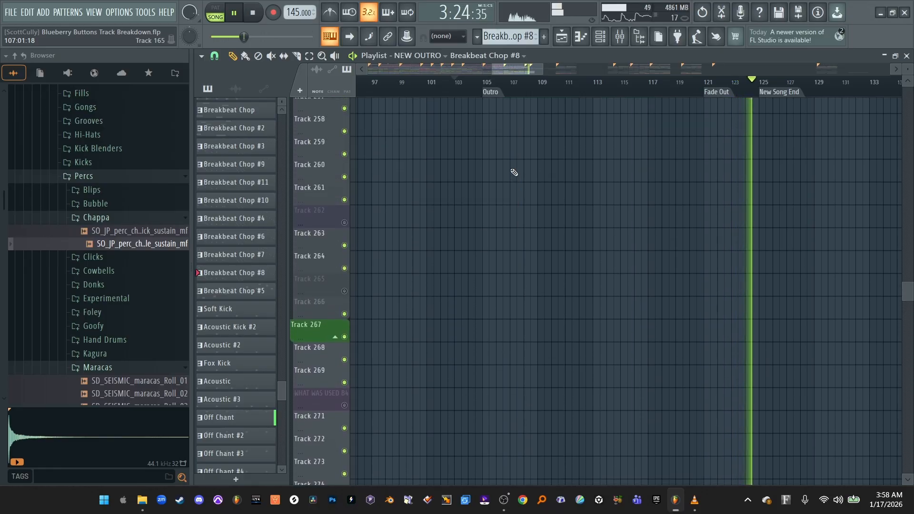
pyautogui.press('space')
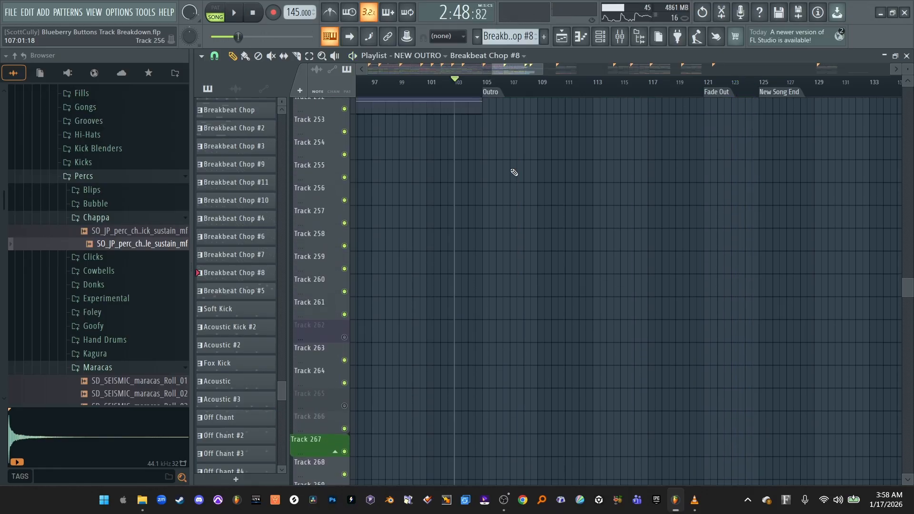
# Place the playhead at the start of the Outro and locate the High Marimba and Chaos Marimba clips around tracks 372 to 385
pyautogui.click(488, 90)
pyautogui.scroll(-3, 552, 223)
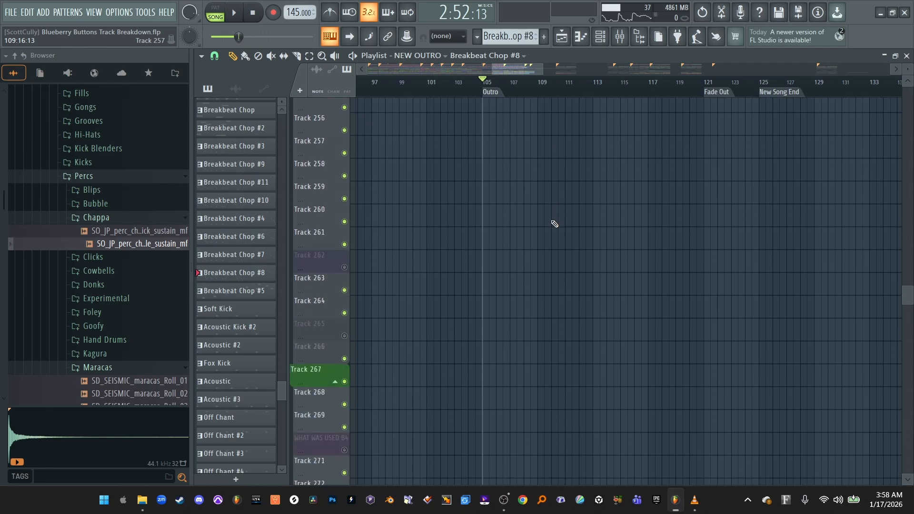
pyautogui.scroll(-17, 555, 224)
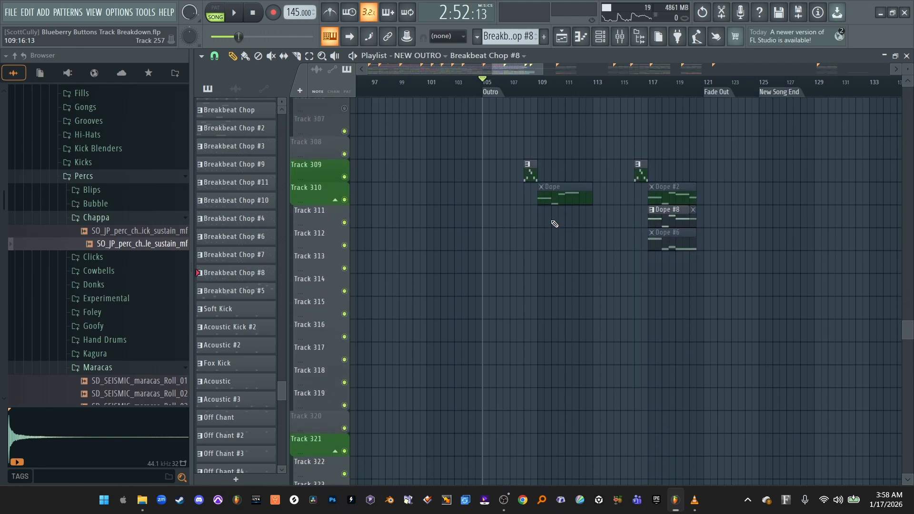
pyautogui.scroll(-12, 555, 224)
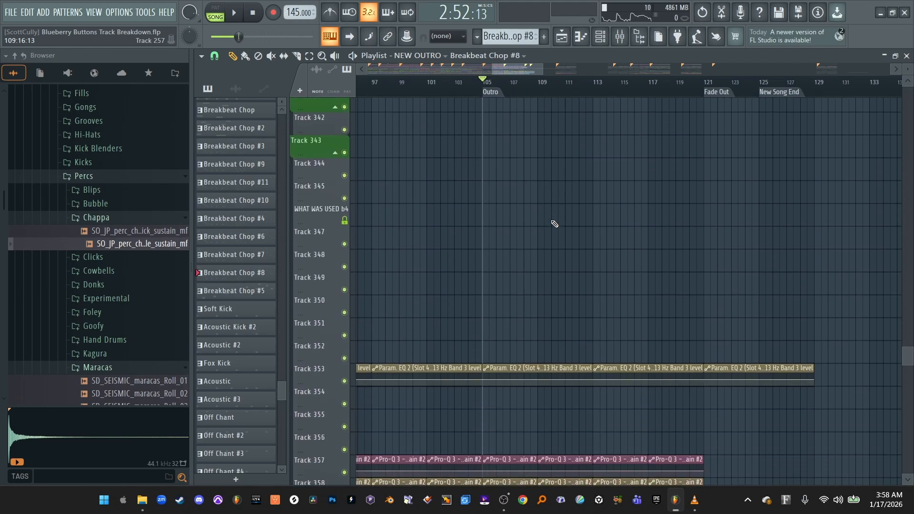
pyautogui.scroll(-10, 554, 224)
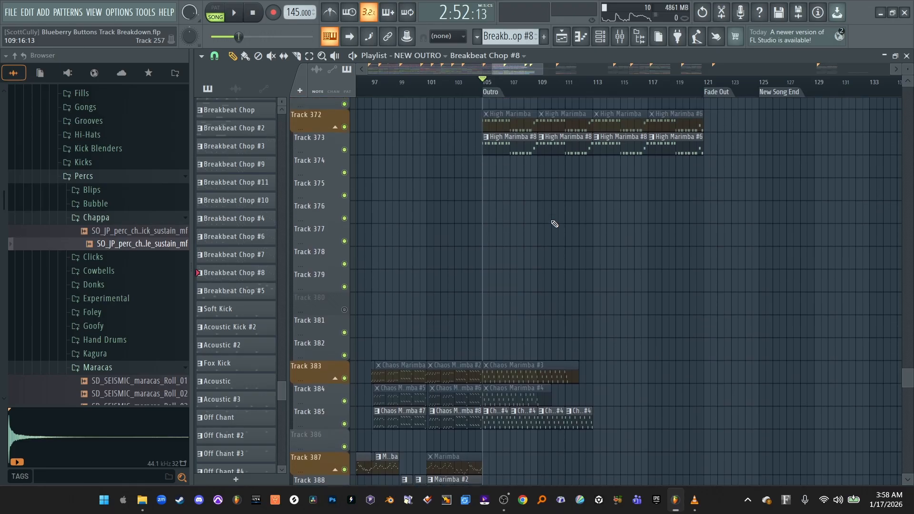
pyautogui.scroll(2, 555, 223)
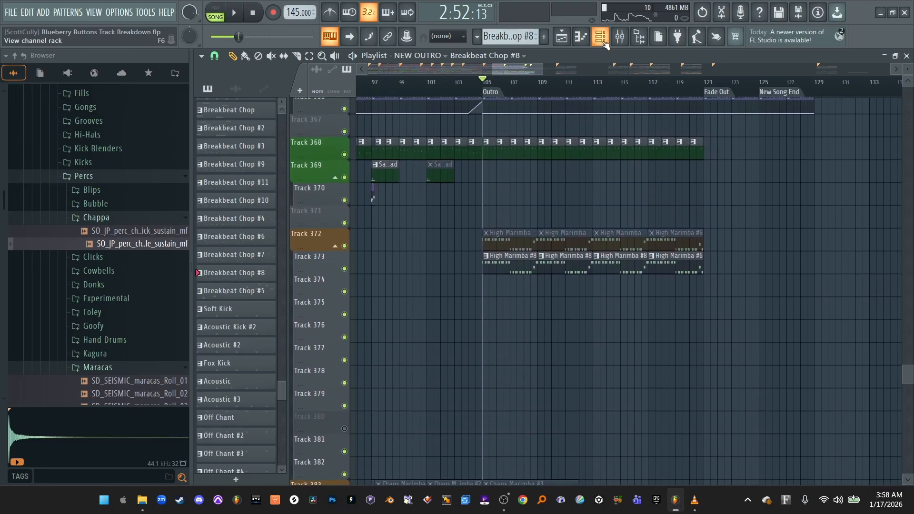
# Play the Outro opening twice while watching the marimba levels in the mixer, selecting the High Marimba insert to view its effects
pyautogui.click(619, 36)
pyautogui.press('space')
pyautogui.scroll(-6, 473, 176)
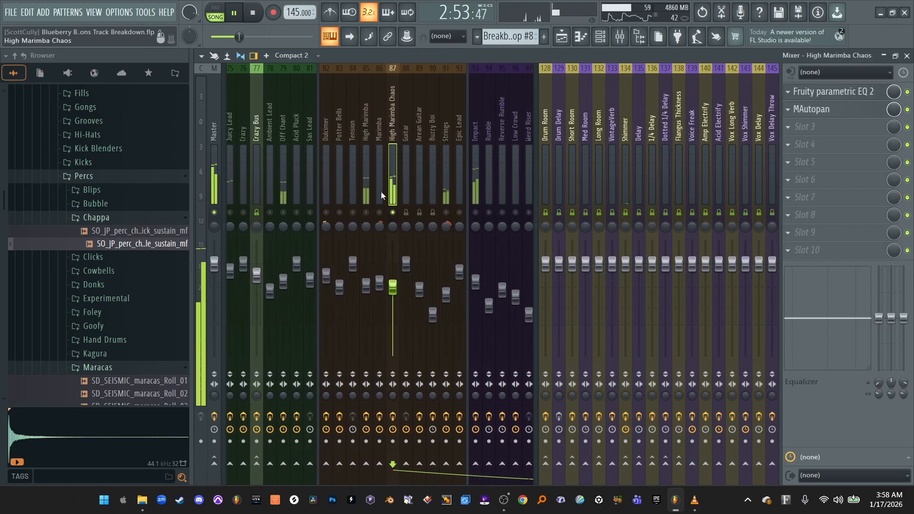
pyautogui.click(369, 191)
pyautogui.press('space')
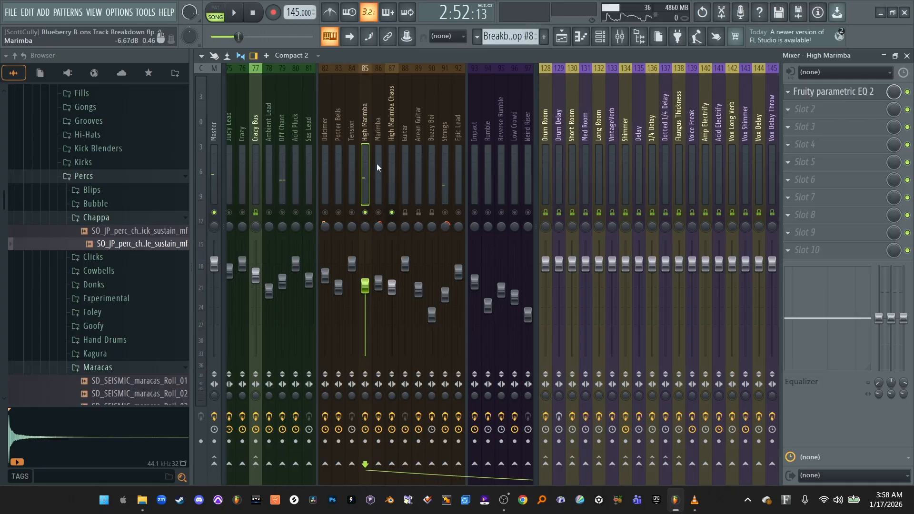
pyautogui.press('space')
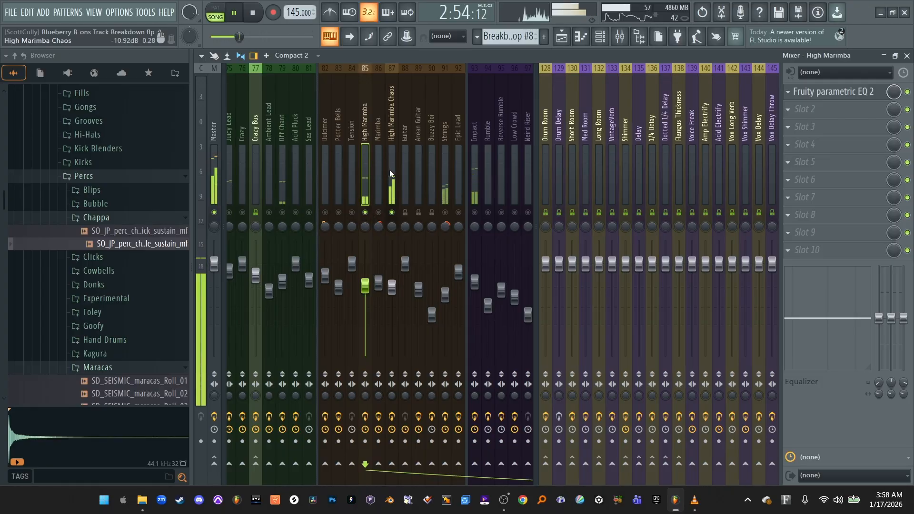
pyautogui.press('space')
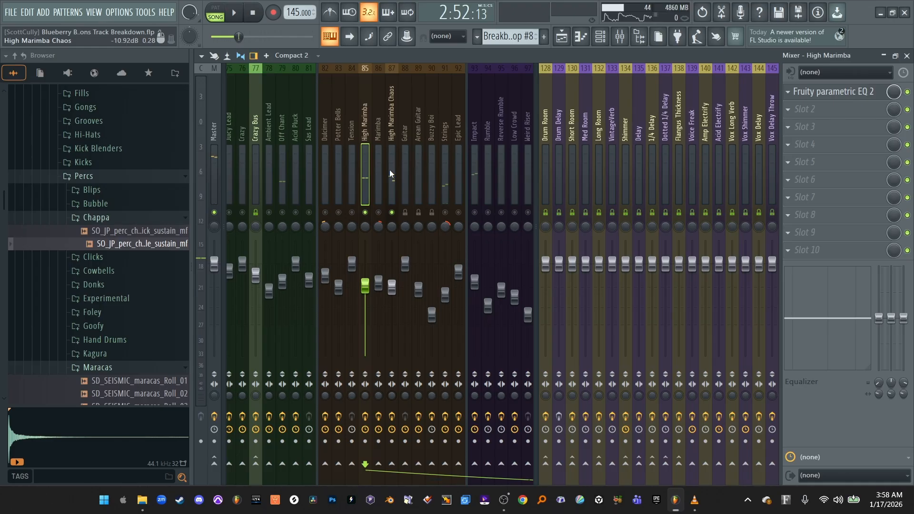
# Replay the Outro opening and compare the effect chains of the High Marimba and High Marimba Chaos inserts
pyautogui.click(390, 170)
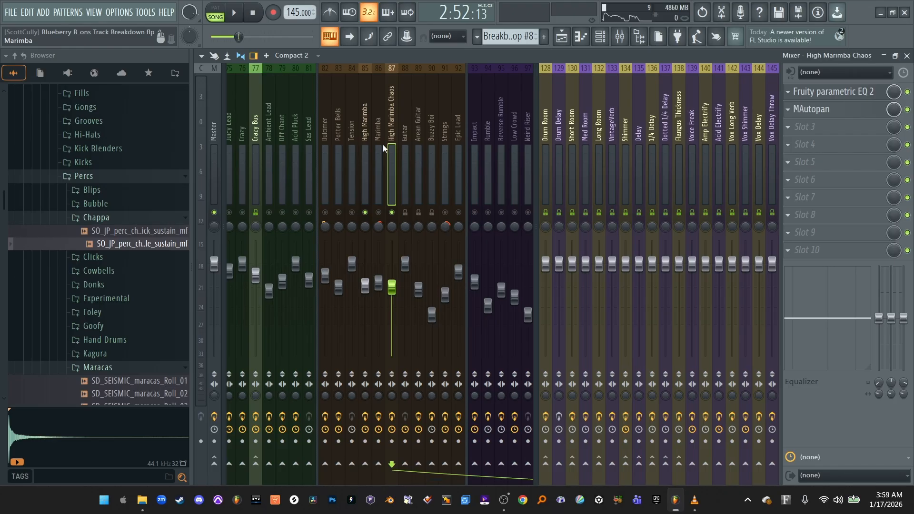
pyautogui.press('space')
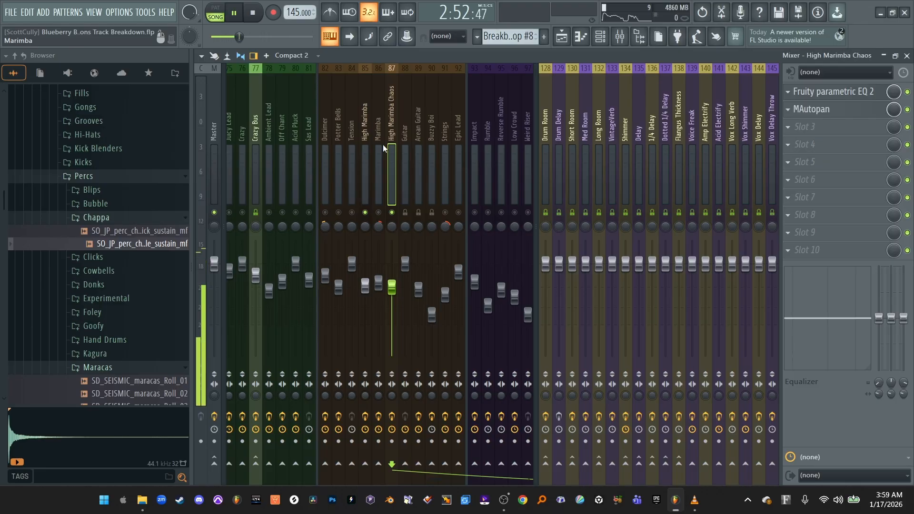
pyautogui.press('space')
pyautogui.click(368, 175)
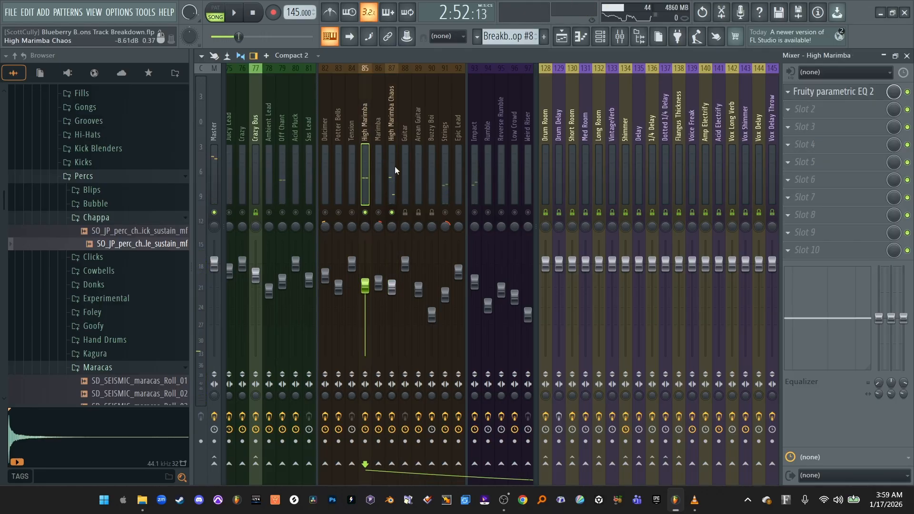
pyautogui.click(395, 167)
pyautogui.click(365, 162)
pyautogui.click(391, 164)
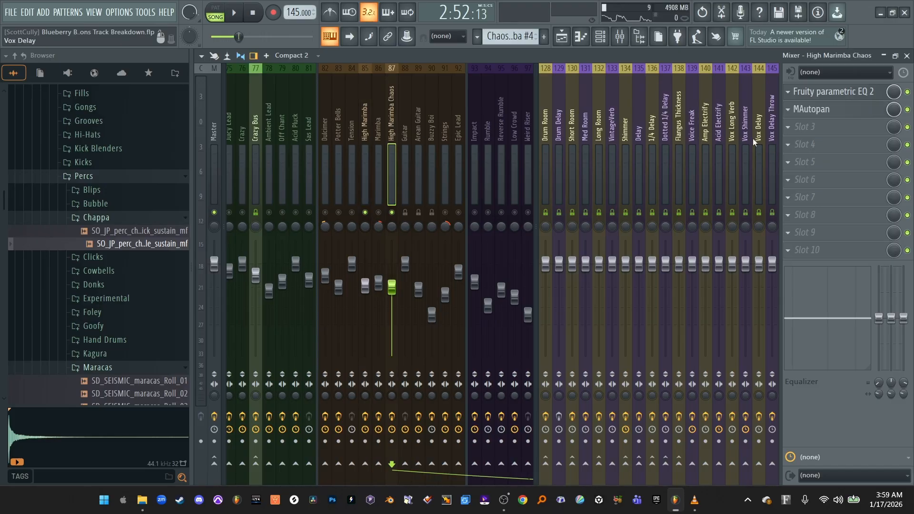
# Audition High Marimba Chaos in the Outro with MAutopan bypassed and re-enabled to compare the panning, and stop playback
pyautogui.press('space')
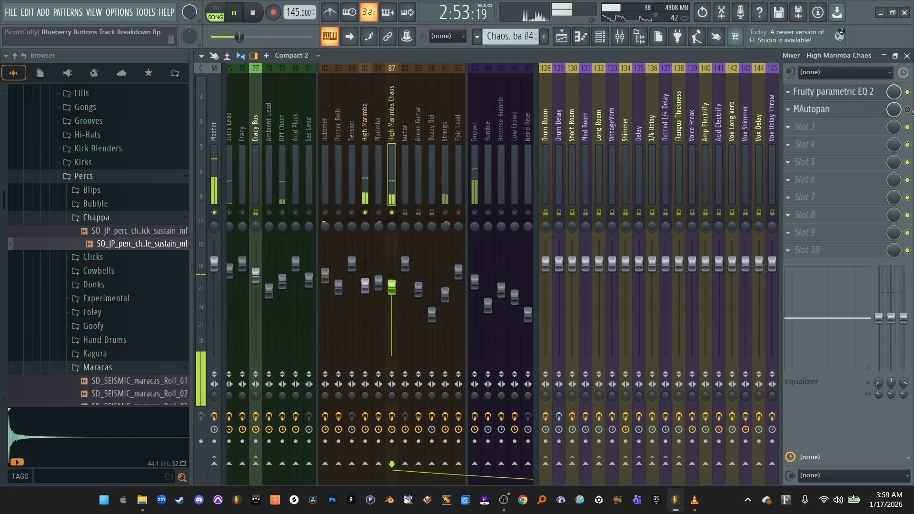
pyautogui.press('space')
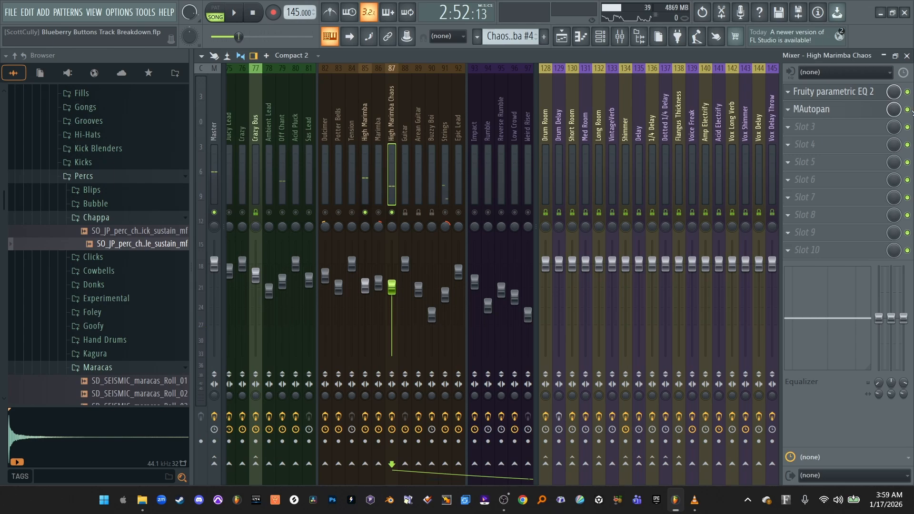
pyautogui.press('space')
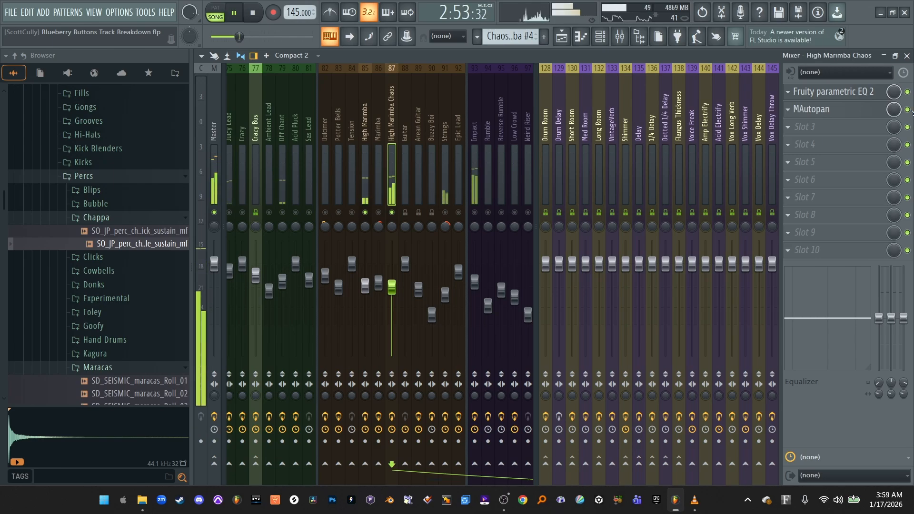
pyautogui.press('space')
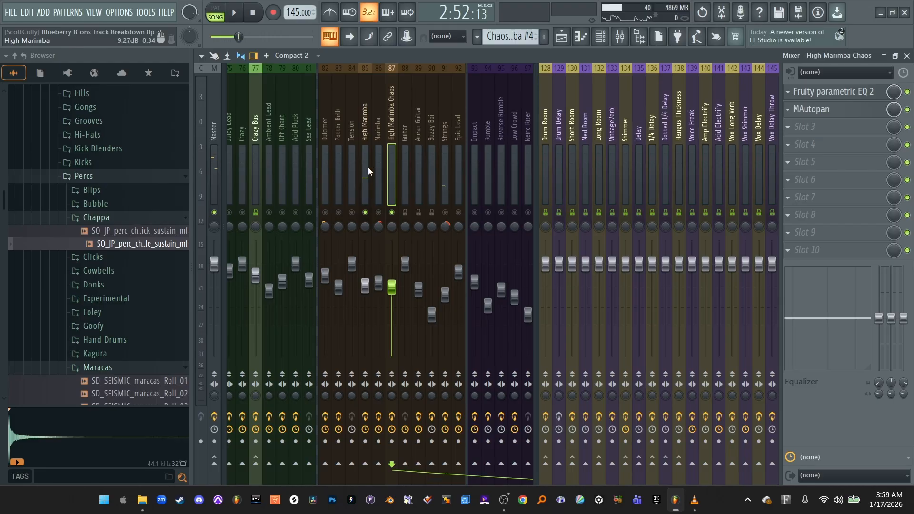
# Recheck both marimba inserts, return to the playlist, and play the first bar of the Outro closer in on the Chaos Marimba clips
pyautogui.click(367, 167)
pyautogui.click(390, 197)
pyautogui.click(562, 37)
pyautogui.press('space')
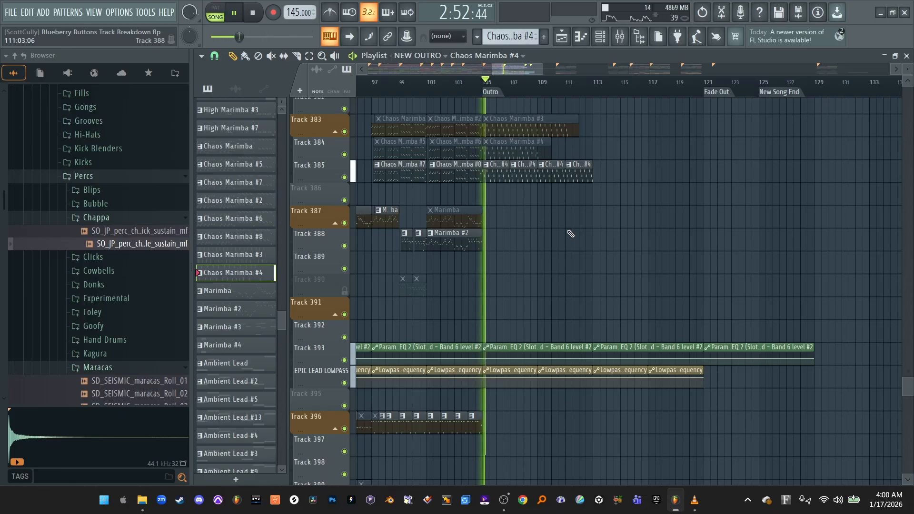
pyautogui.scroll(2, 586, 228)
pyautogui.press('space')
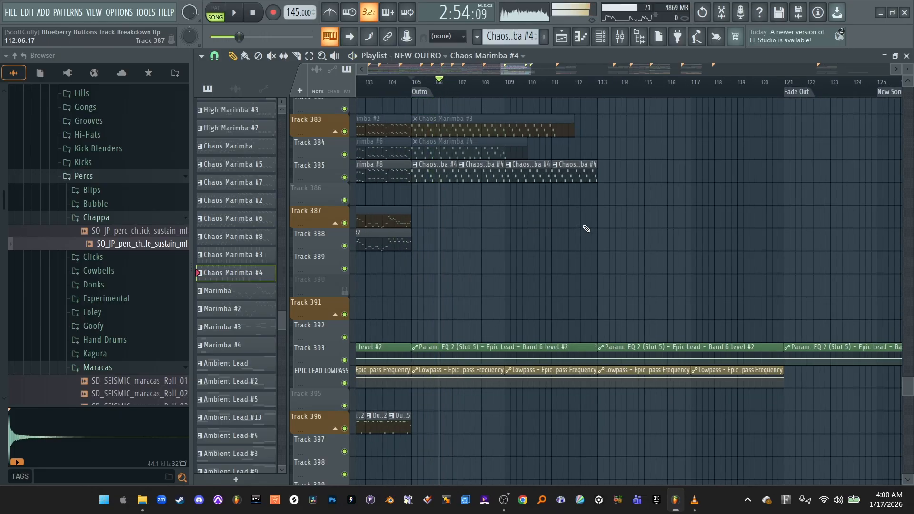
# Show the full arrangement up around tracks 293 to 304 and play the song from the Intro
pyautogui.scroll(9, 586, 229)
pyautogui.scroll(20, 586, 228)
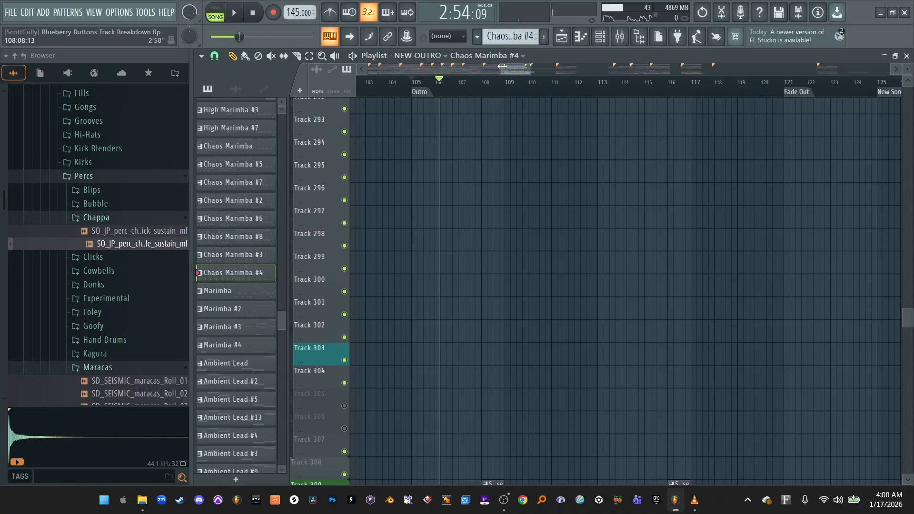
pyautogui.doubleClick(504, 65)
pyautogui.click(233, 14)
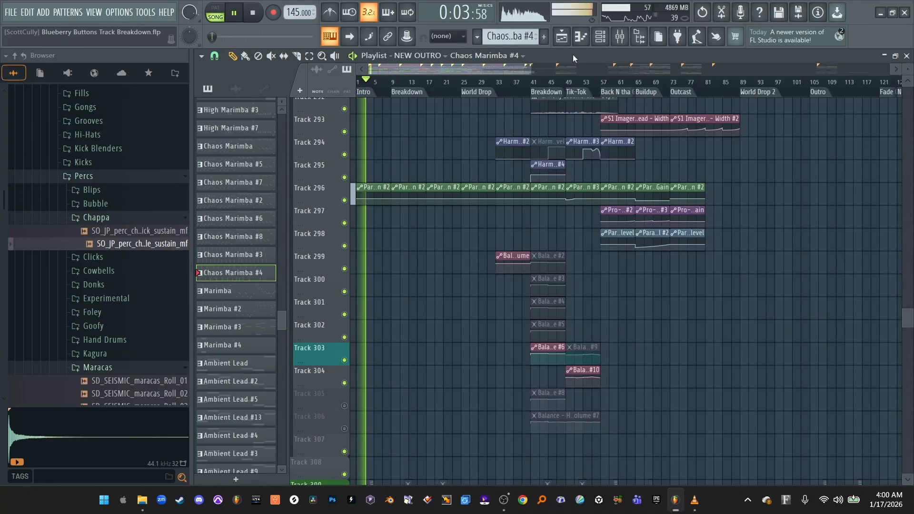
# Play the opening of the Outro and check the High Marimba insert in the mixer
pyautogui.click(232, 15)
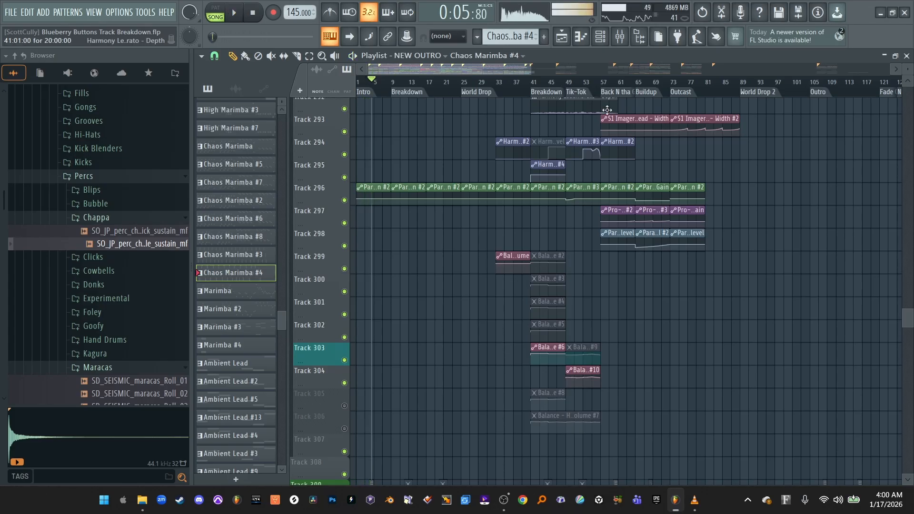
pyautogui.click(809, 85)
pyautogui.press('space')
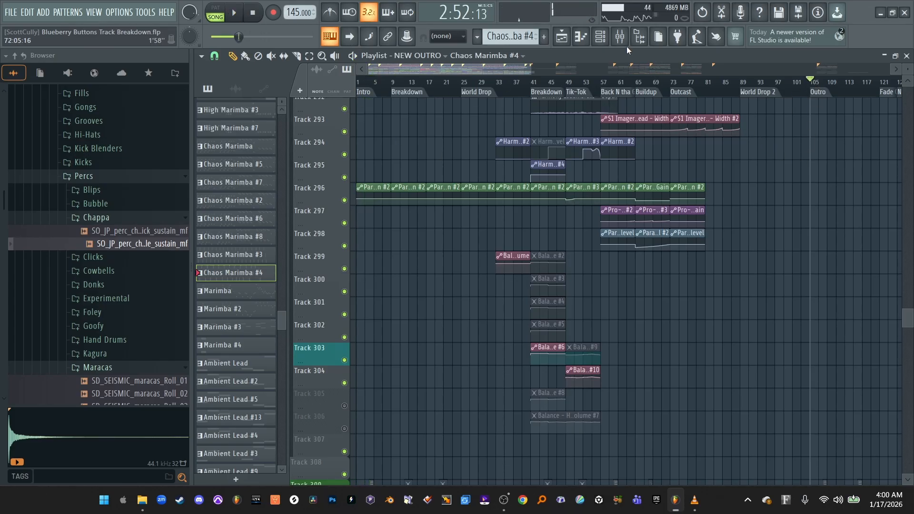
pyautogui.click(620, 36)
pyautogui.click(365, 182)
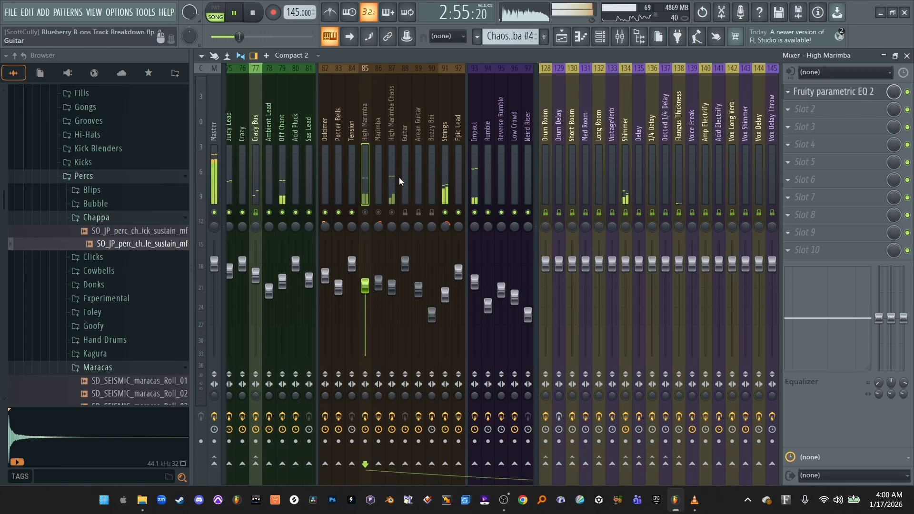
pyautogui.press('space')
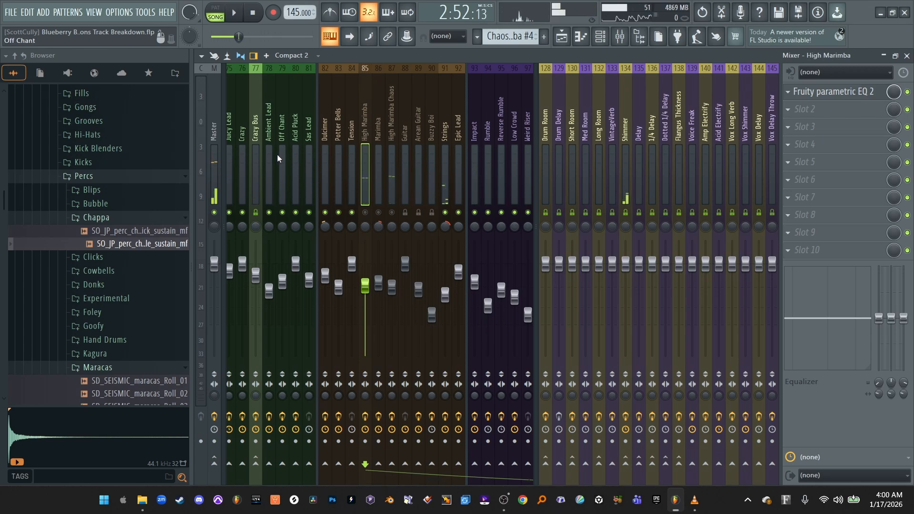
# Mute the Off Chant and Strings mixer inserts
pyautogui.click(279, 190)
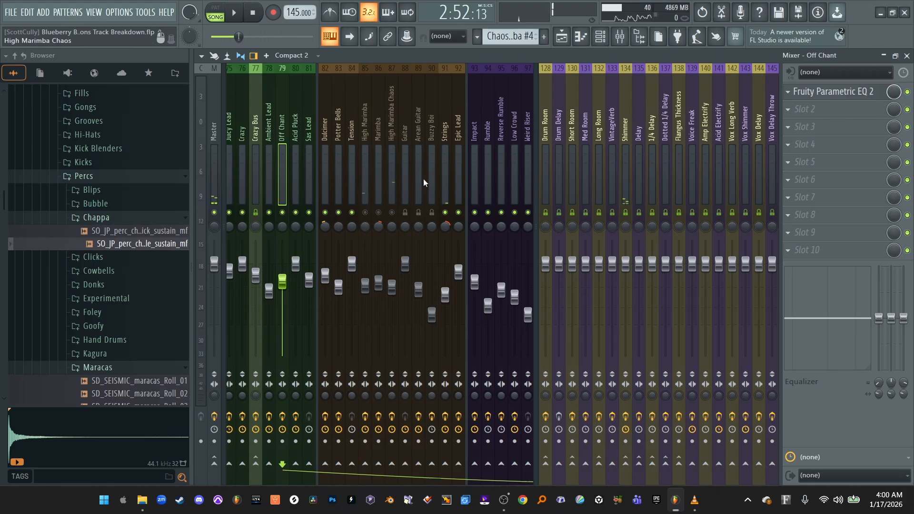
pyautogui.click(445, 180)
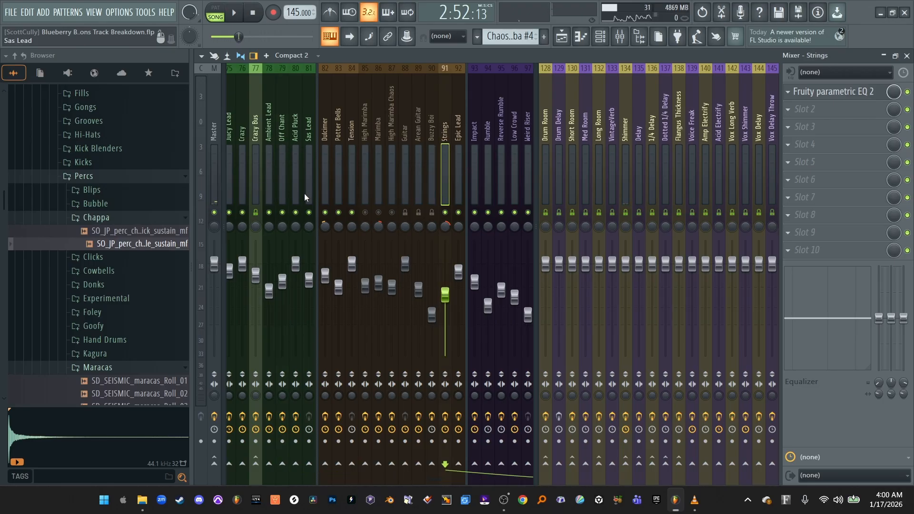
pyautogui.click(291, 176)
pyautogui.click(282, 212)
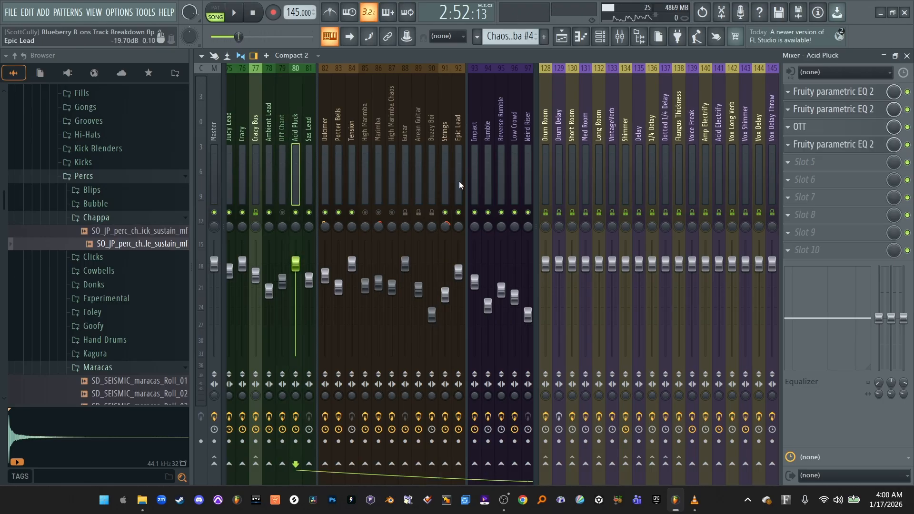
pyautogui.click(449, 189)
pyautogui.click(445, 212)
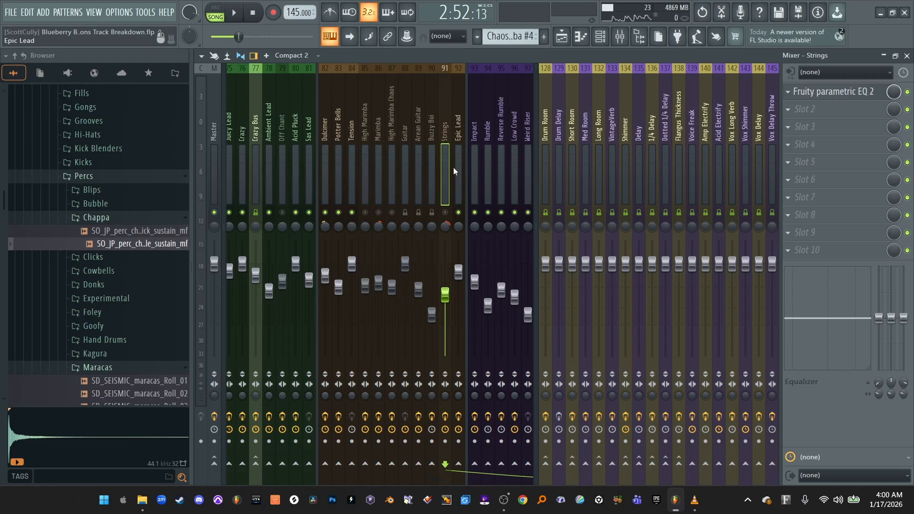
# Compare the start of the Outro with the start of the Intro by playing each briefly from the playlist
pyautogui.press('space')
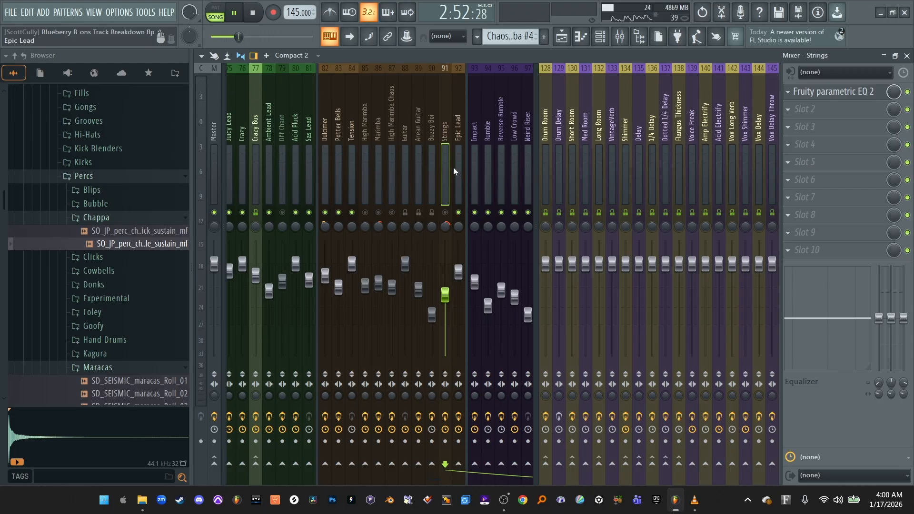
pyautogui.click(562, 38)
pyautogui.press('space')
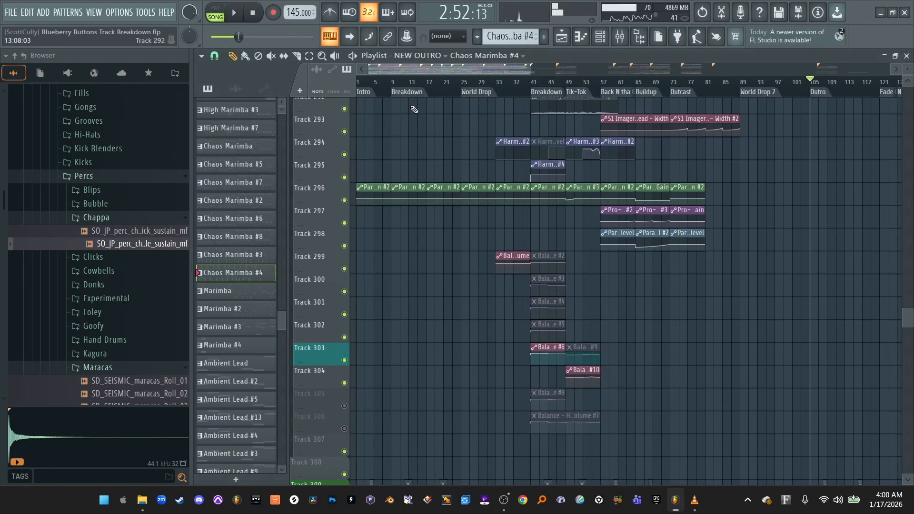
pyautogui.press('space')
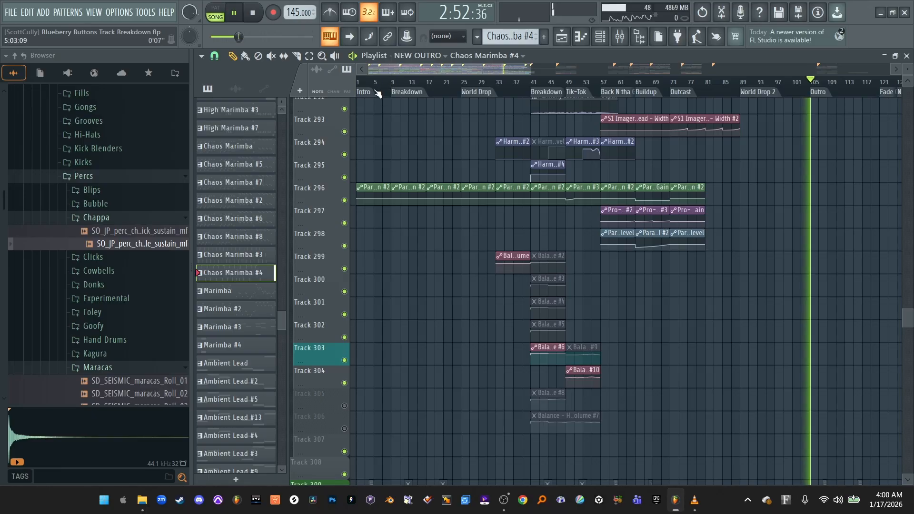
pyautogui.press('space')
pyautogui.click(361, 81)
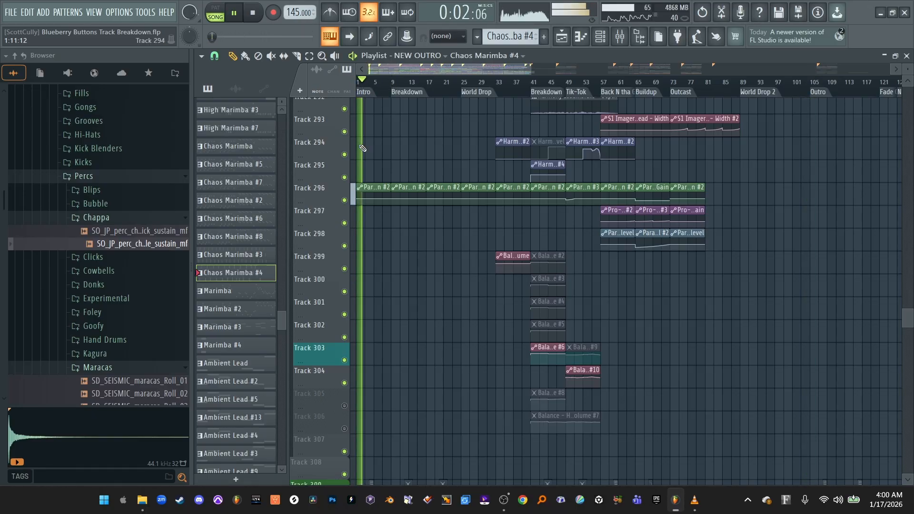
pyautogui.press('space')
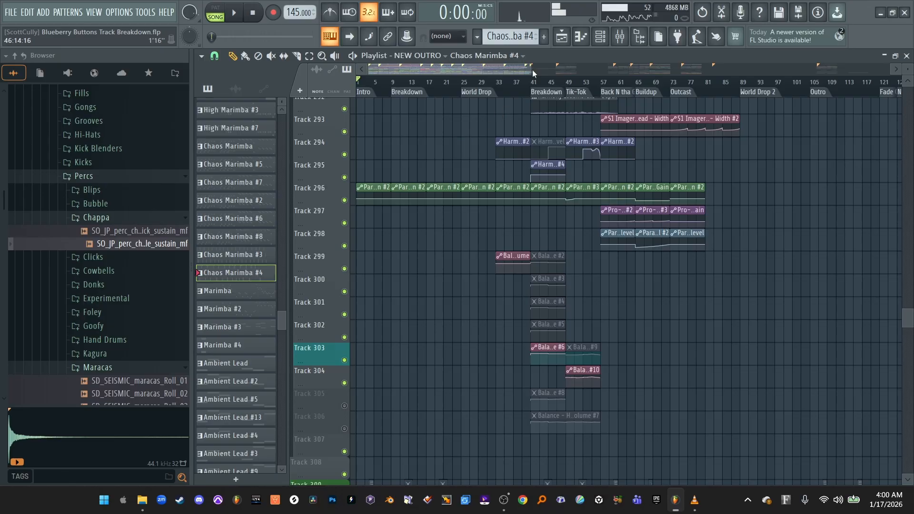
# Solo the Harmony Pluck insert and audition it briefly from the first Breakdown at bar 9
pyautogui.scroll(-2, 687, 87)
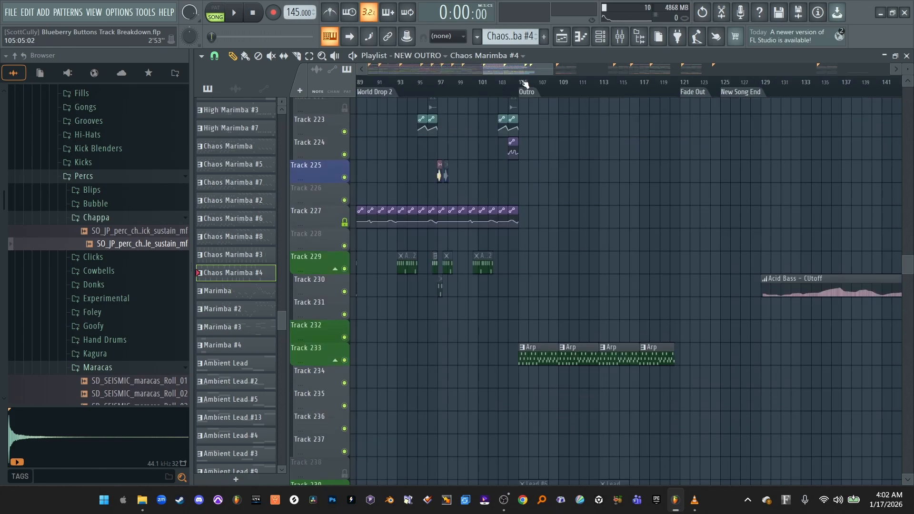
pyautogui.click(522, 82)
pyautogui.moveTo(484, 69); pyautogui.dragTo(368, 70)
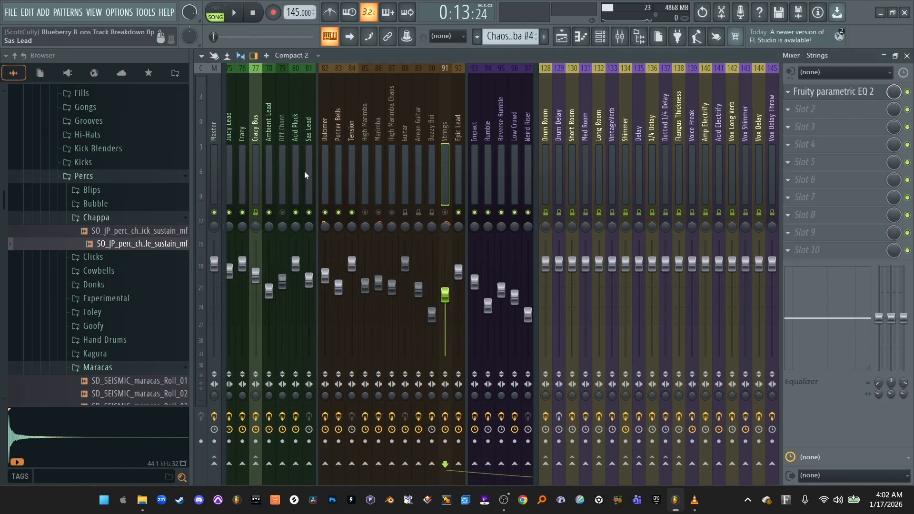
pyautogui.scroll(5, 304, 172)
pyautogui.click(400, 169)
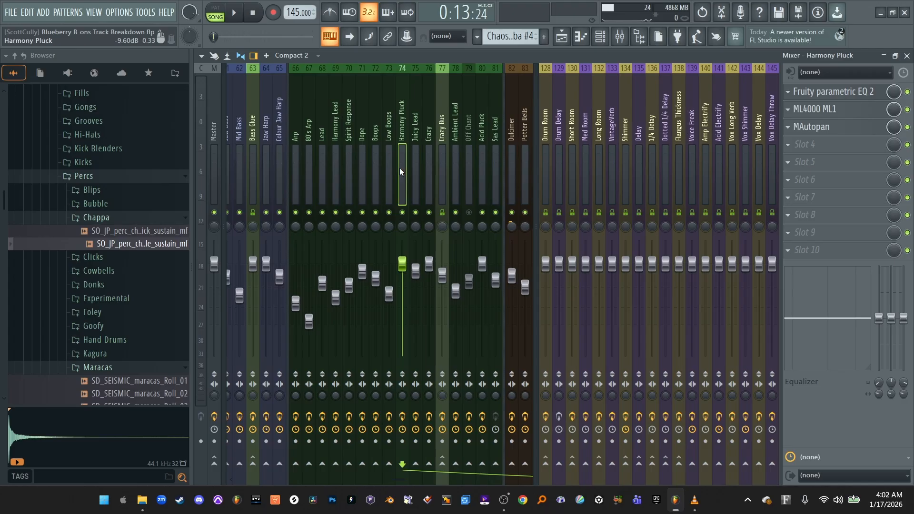
pyautogui.rightClick(402, 213)
pyautogui.press('space')
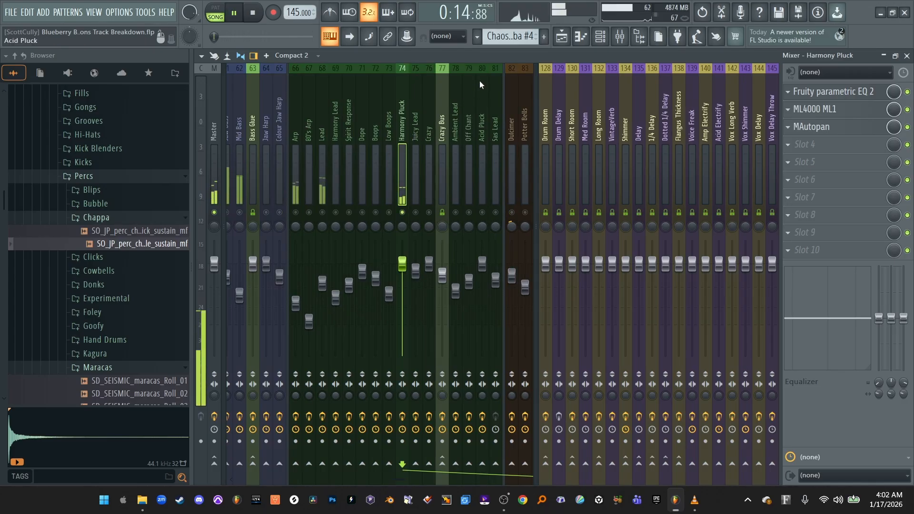
pyautogui.press('space')
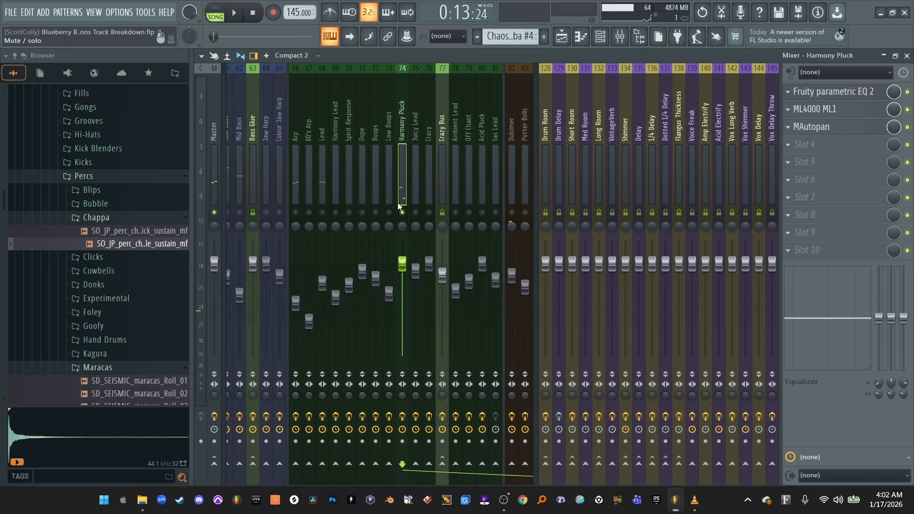
# Solo the High Marimba insert and unmute Marimba and High Marimba Chaos alongside it
pyautogui.scroll(-6, 399, 206)
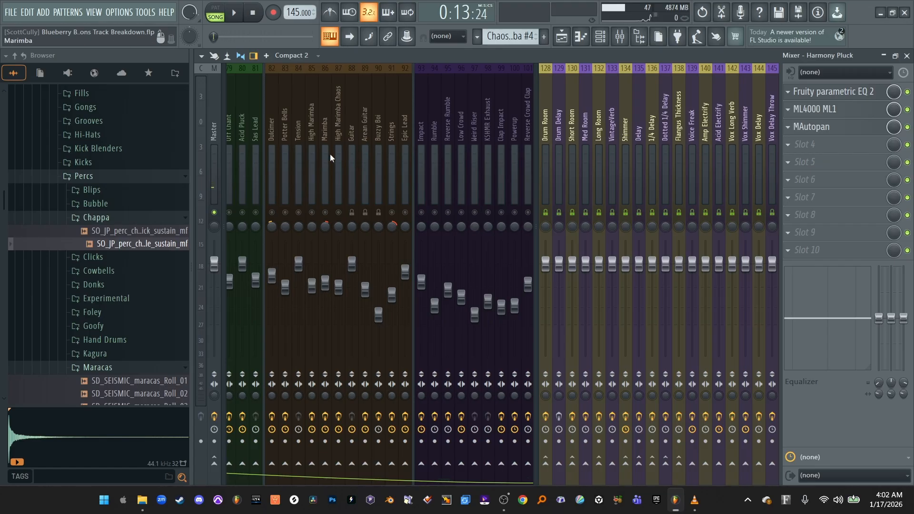
pyautogui.click(312, 148)
pyautogui.rightClick(312, 213)
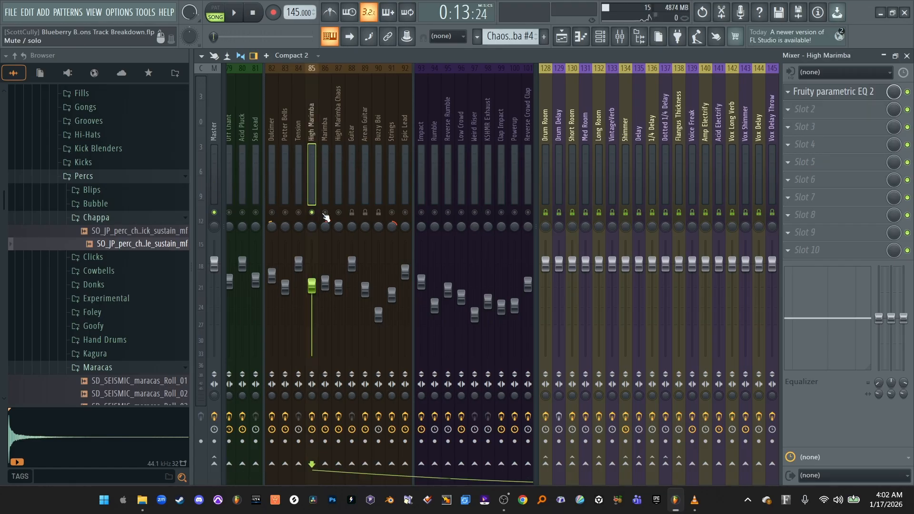
pyautogui.click(325, 212)
pyautogui.click(338, 213)
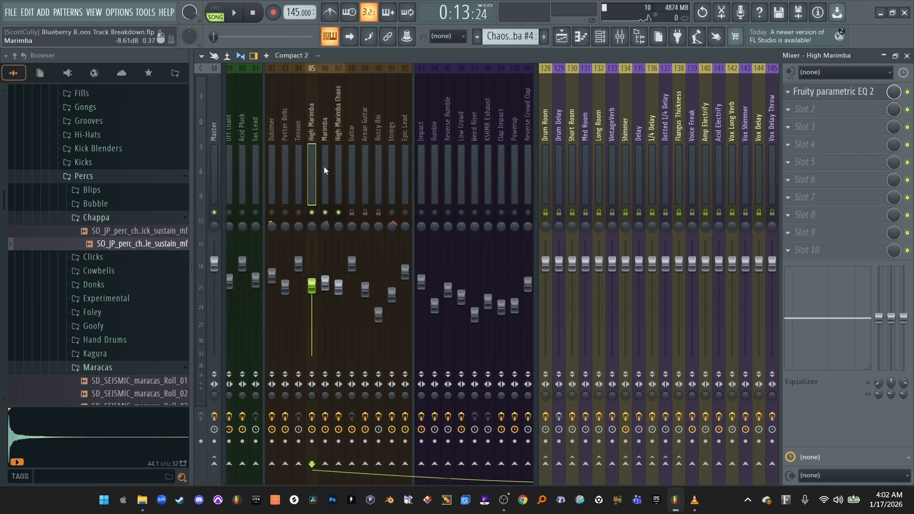
# Place the Intro's Strings #5 clip above Strings #2 at bar 113 to compare their notes, and delete the placed clip
pyautogui.press('F5')
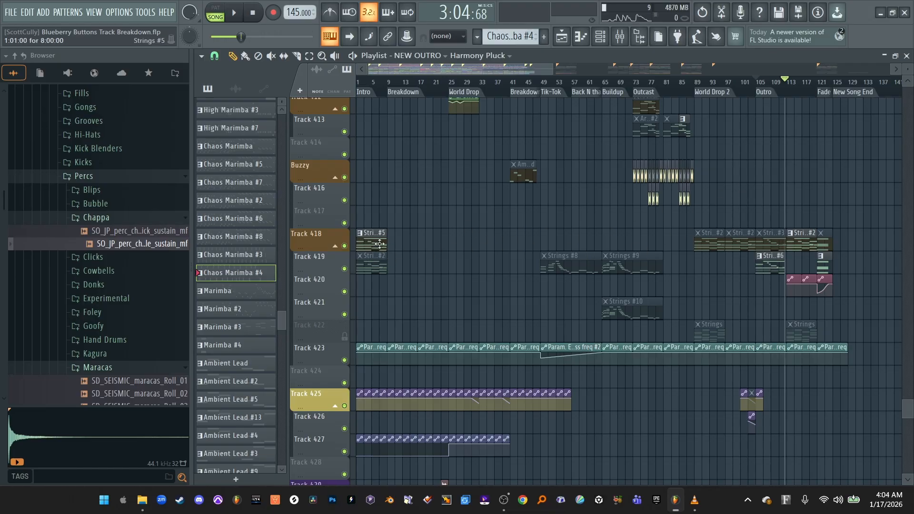
pyautogui.moveTo(380, 244); pyautogui.dragTo(811, 231)
pyautogui.scroll(4, 776, 204)
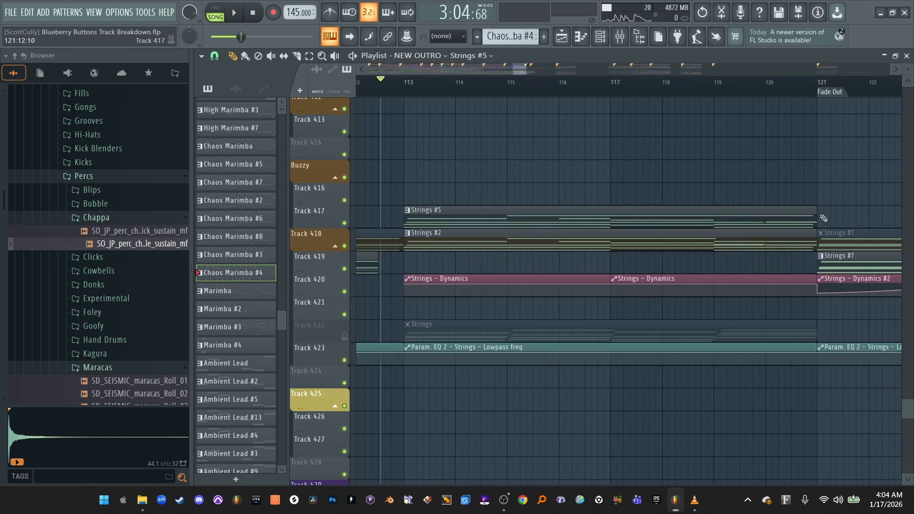
pyautogui.scroll(4, 769, 201)
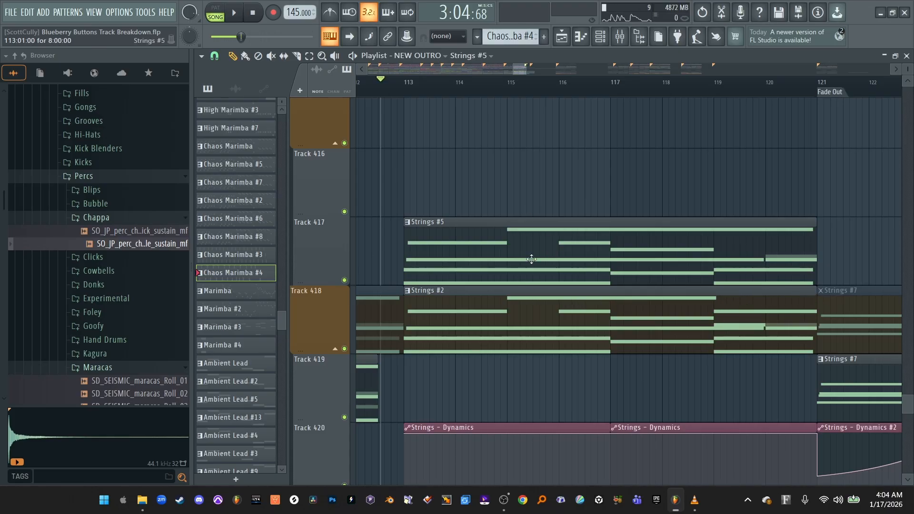
pyautogui.rightClick(449, 250)
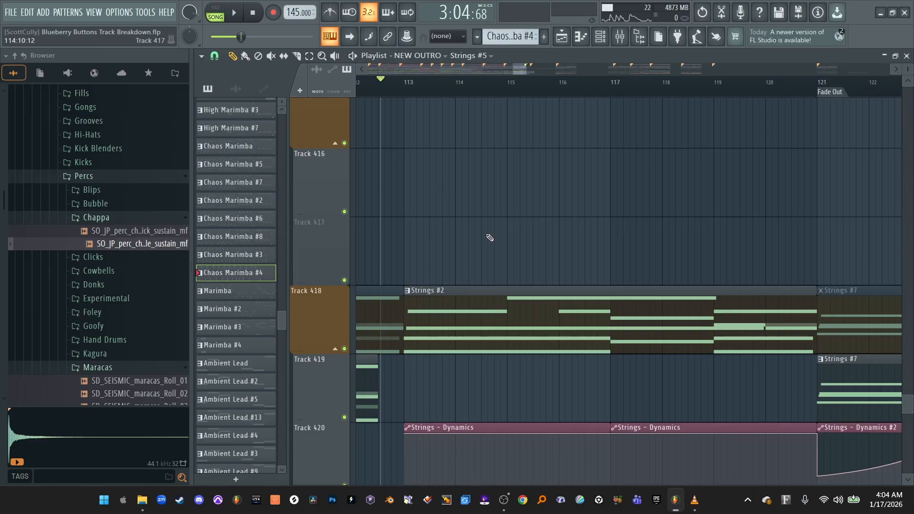
# Play the Outro from bar 105, checking the mixer levels and the strings clips in the playlist, and stop playback
pyautogui.scroll(-4, 490, 238)
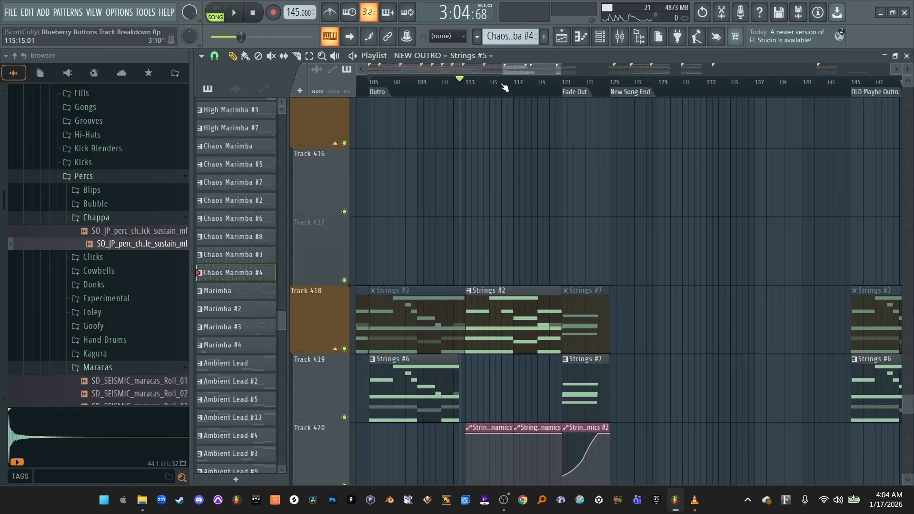
pyautogui.moveTo(504, 71); pyautogui.dragTo(474, 73)
pyautogui.press('space')
pyautogui.press('F9')
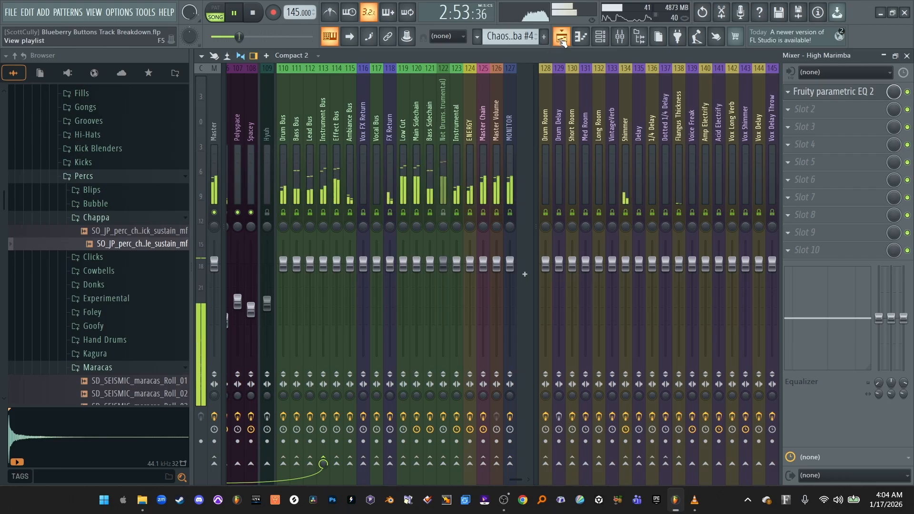
pyautogui.press('F9')
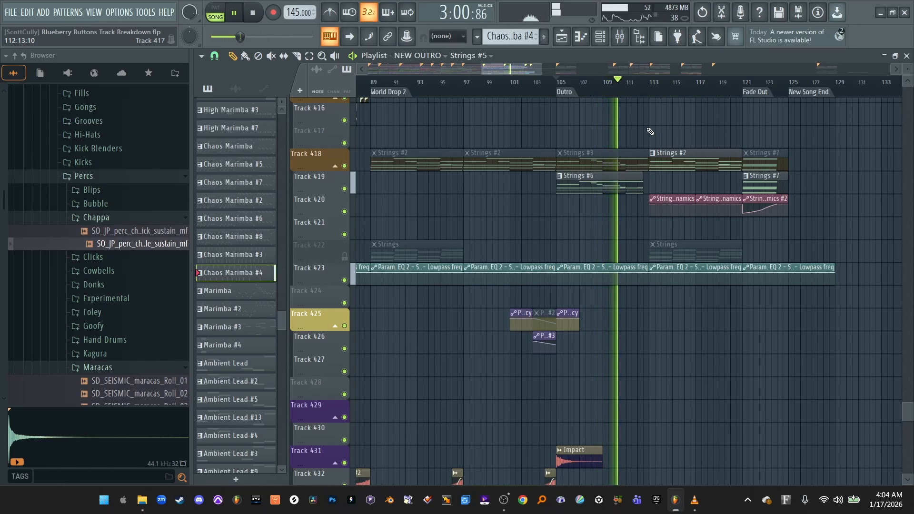
pyautogui.press('space')
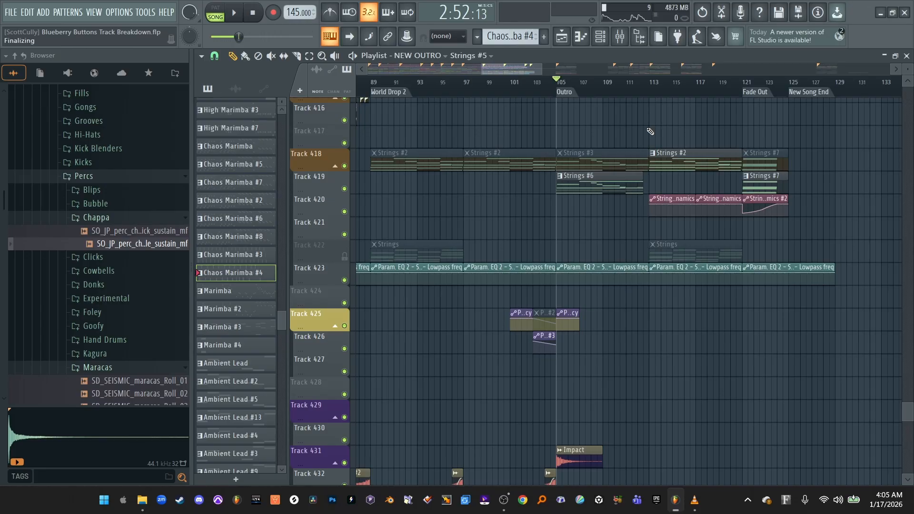
# Play the Outro's second half from about bar 113 while looking through the tracks from Strings up to track 388, and stop playback
pyautogui.click(638, 90)
pyautogui.press('space')
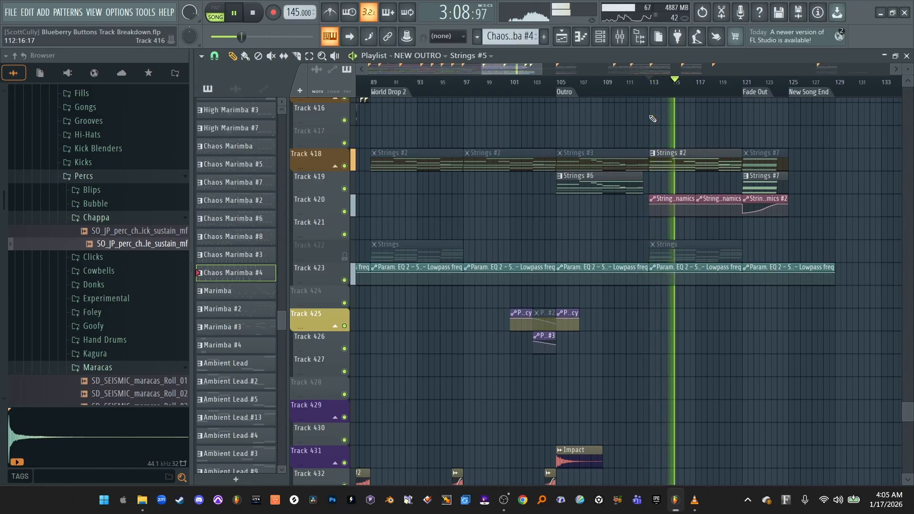
pyautogui.scroll(2, 676, 125)
pyautogui.scroll(17, 677, 126)
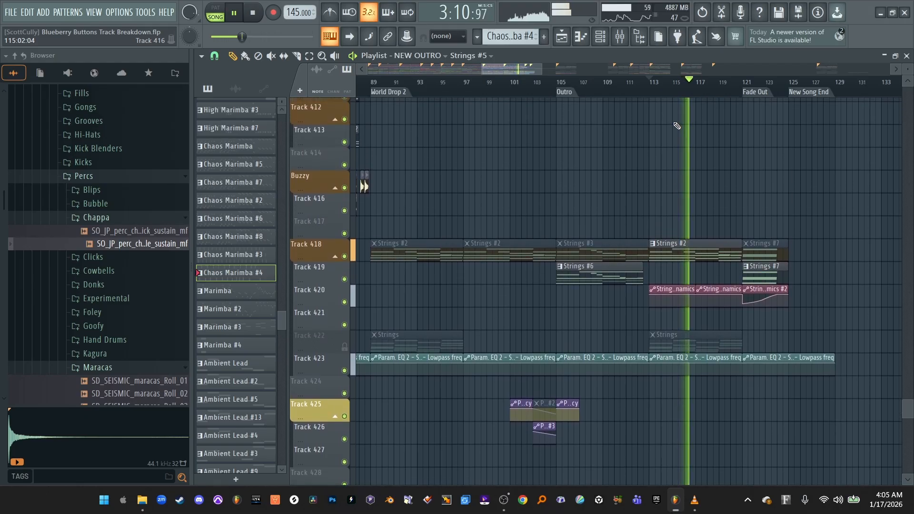
pyautogui.scroll(9, 676, 126)
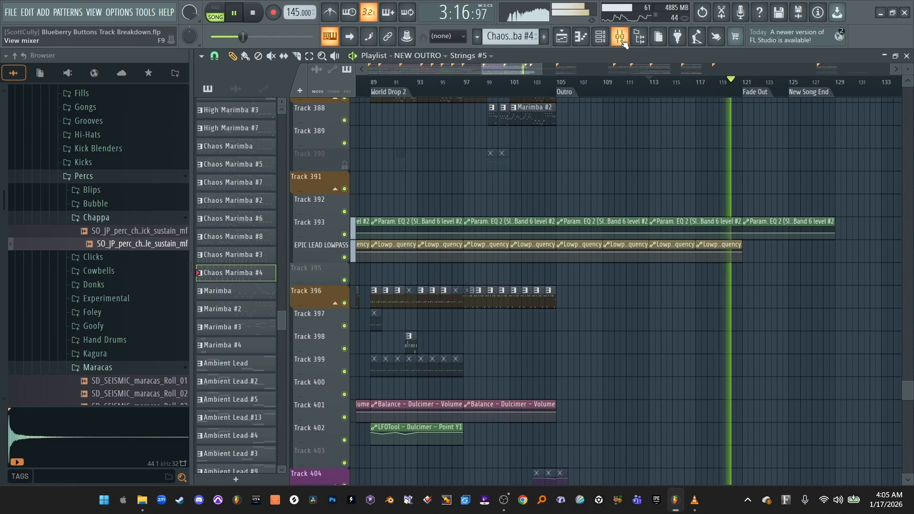
pyautogui.click(241, 17)
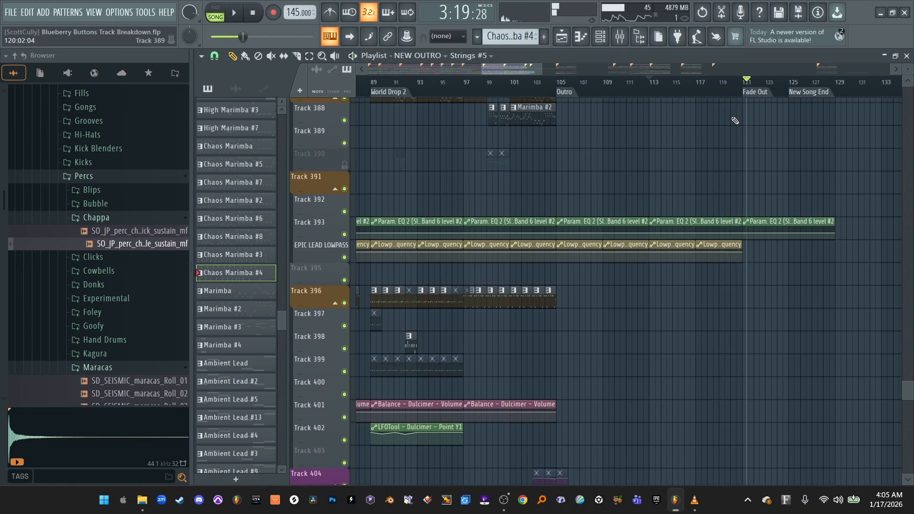
# Move the playhead to about bar 119 near the Outro's end and look through the tracks from 390 up to about 213
pyautogui.click(725, 84)
pyautogui.scroll(4, 756, 161)
pyautogui.scroll(8, 756, 162)
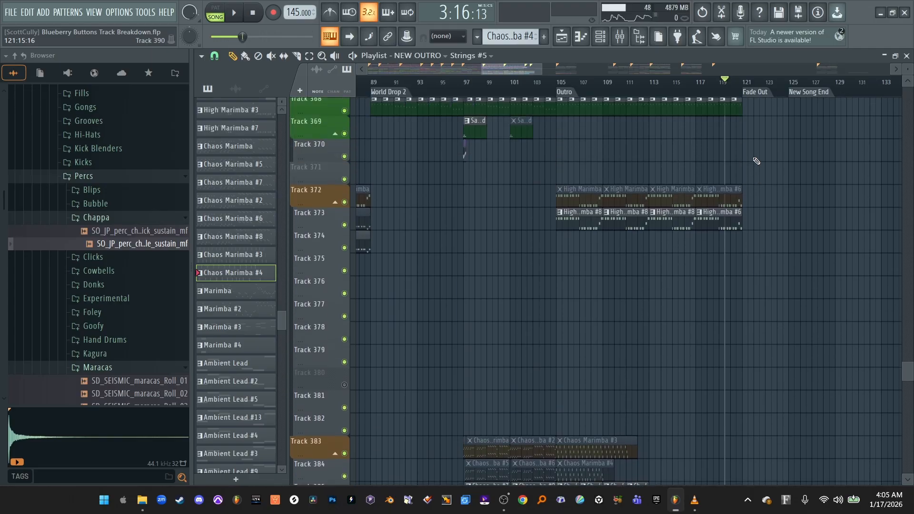
pyautogui.scroll(1, 758, 147)
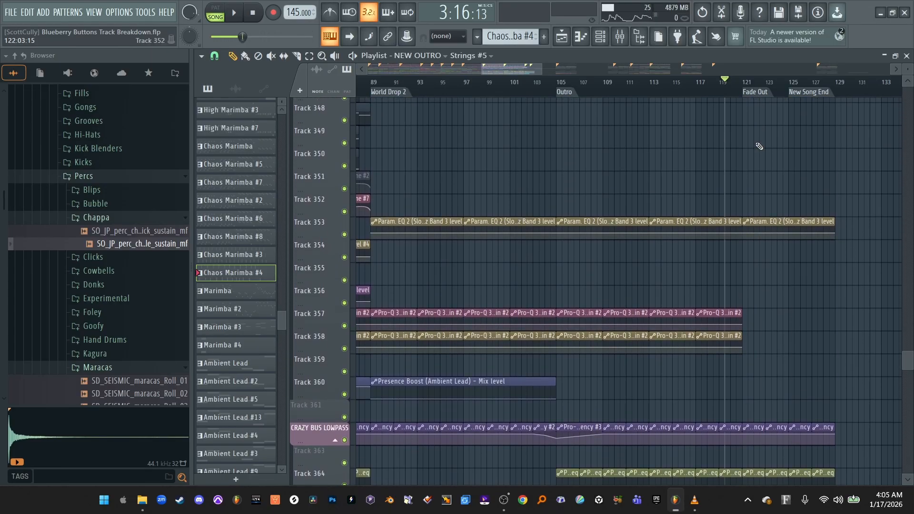
pyautogui.scroll(20, 759, 146)
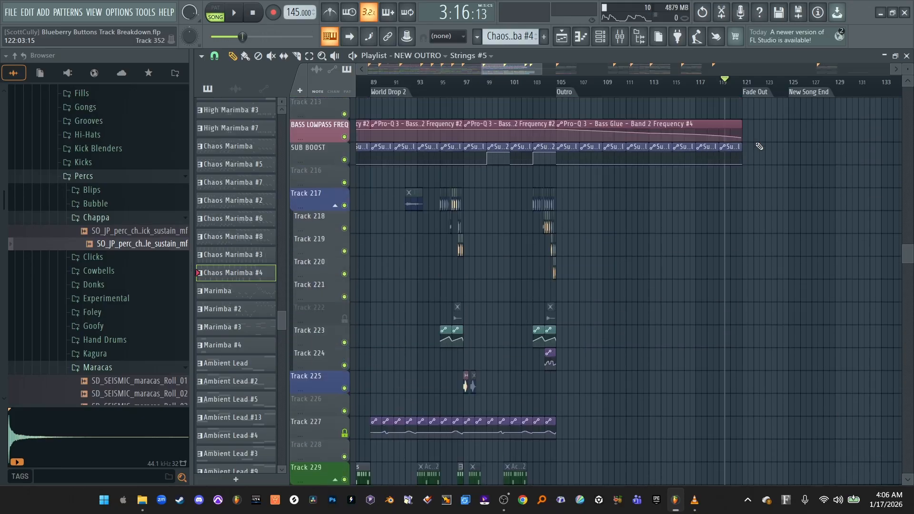
pyautogui.scroll(3, 759, 146)
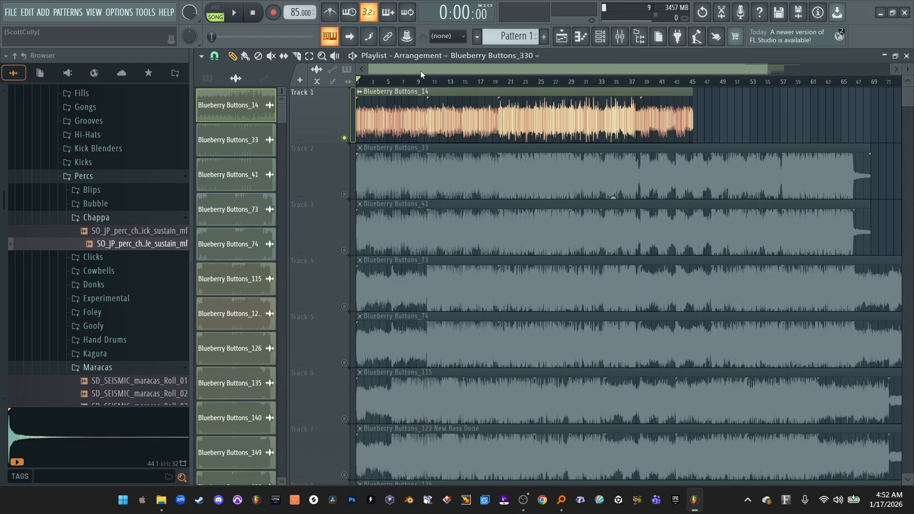
# Play the Blueberry Buttons_14 render, stop playback, and look through the list of later version renders down to Blueberry Buttons_330
pyautogui.click(242, 17)
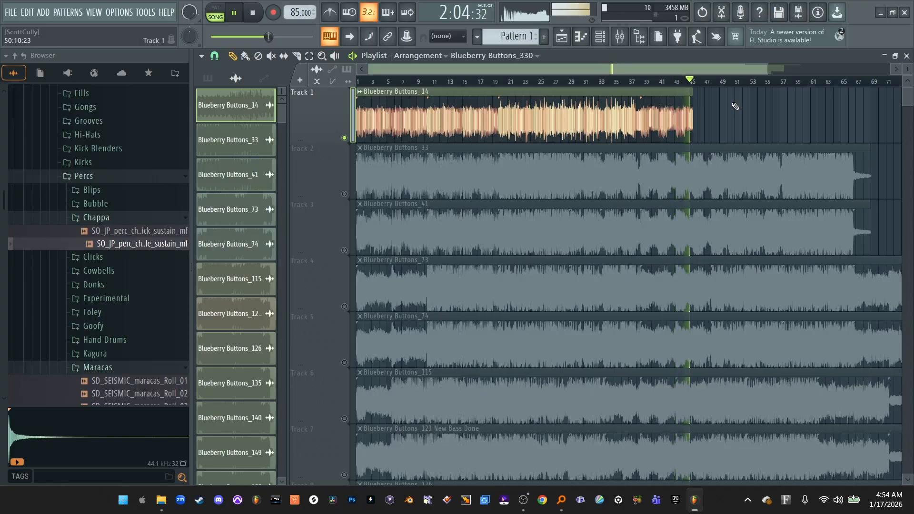
pyautogui.press('space')
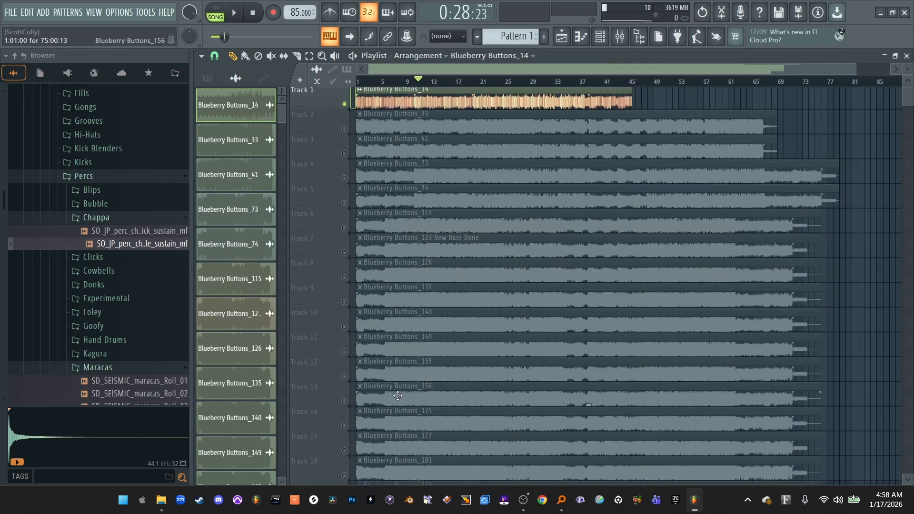
pyautogui.scroll(-5, 398, 396)
pyautogui.scroll(-8, 398, 396)
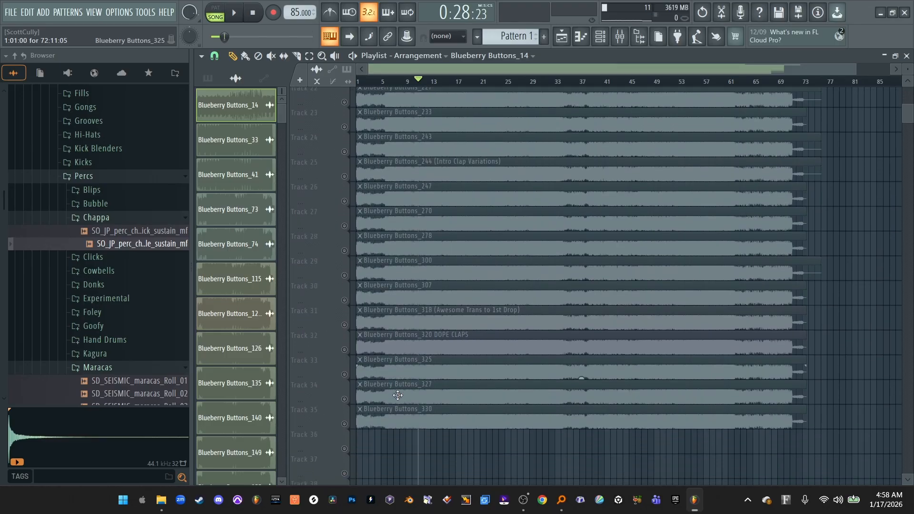
pyautogui.scroll(13, 397, 396)
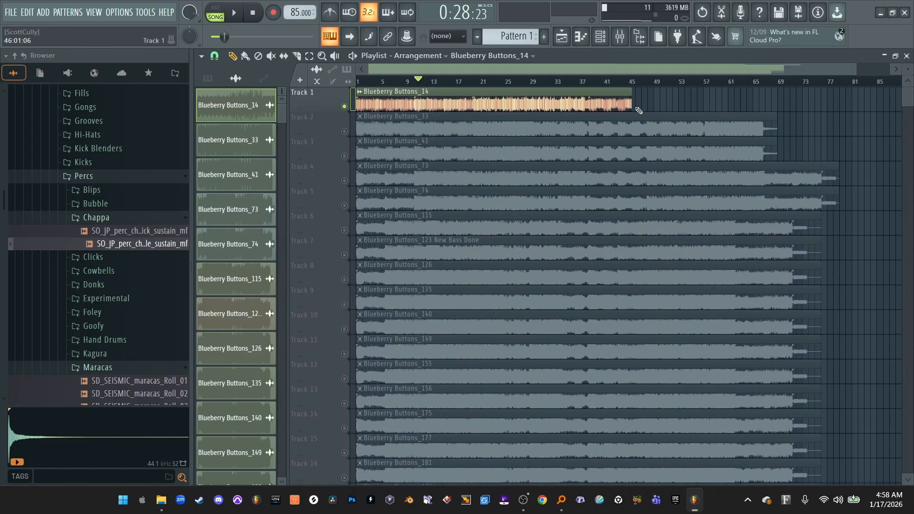
pyautogui.scroll(-2, 855, 71)
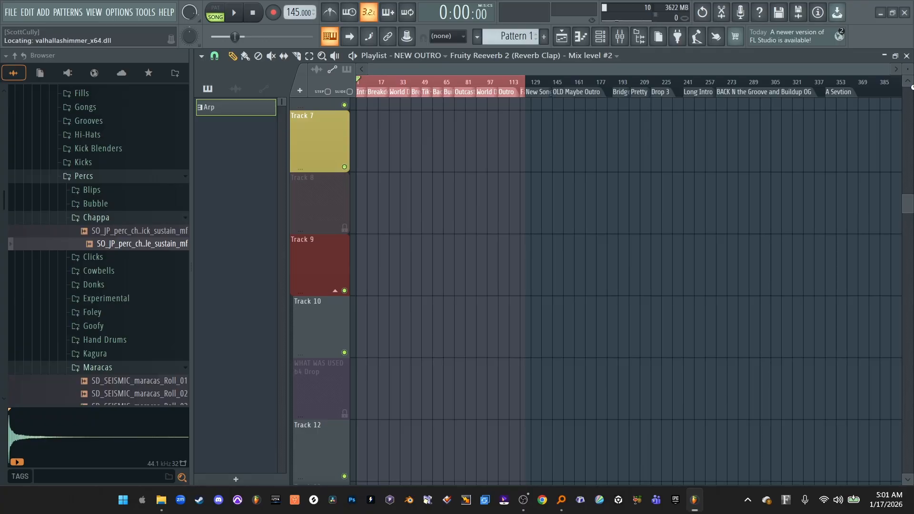
# Play the unused Bridge section from about bar 185, looking at the drone, flute, impact and Potter Bell tracks
pyautogui.click(242, 13)
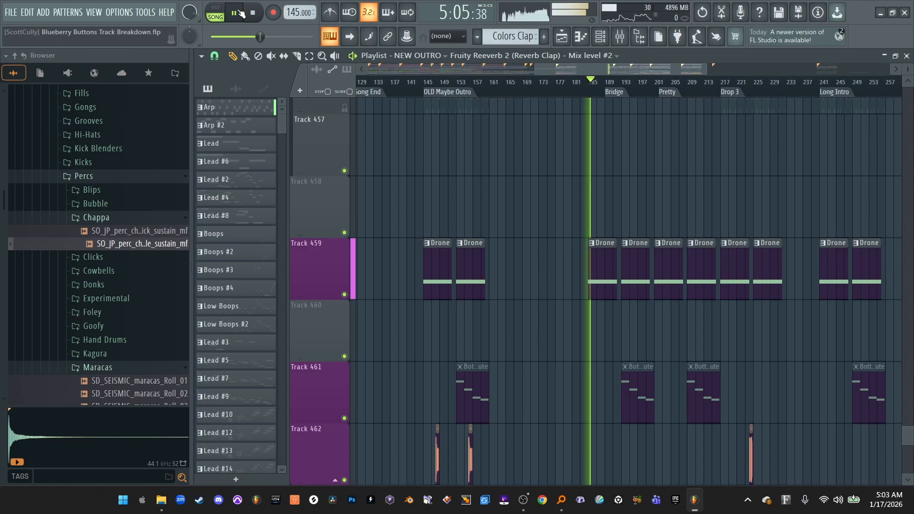
pyautogui.moveTo(548, 67); pyautogui.dragTo(580, 67)
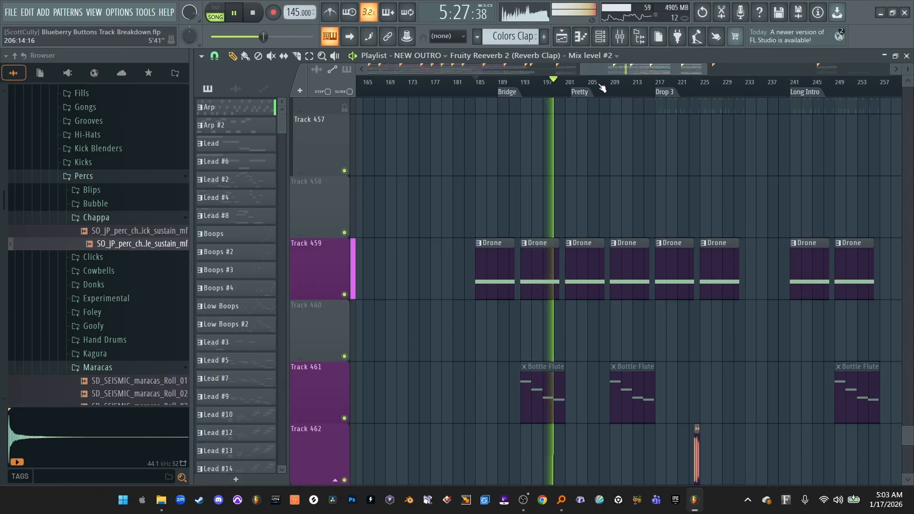
pyautogui.moveTo(581, 69); pyautogui.dragTo(607, 68)
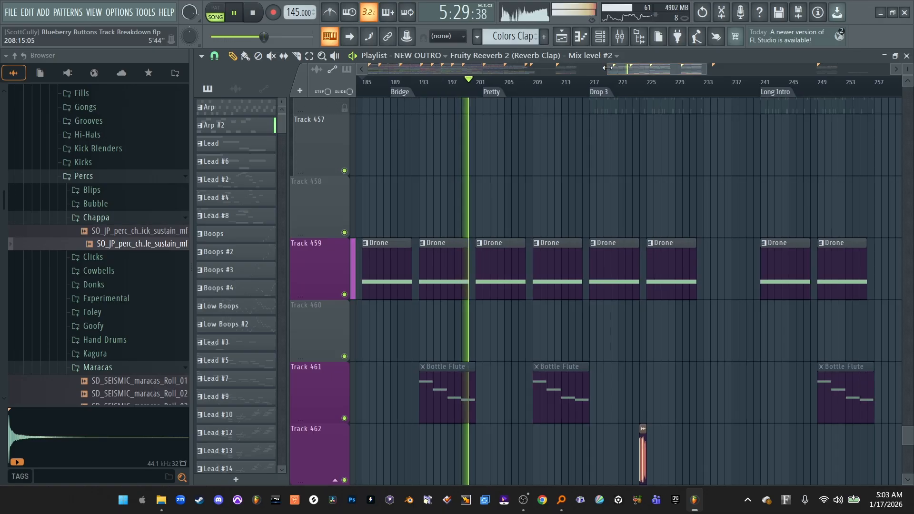
pyautogui.scroll(-4, 907, 71)
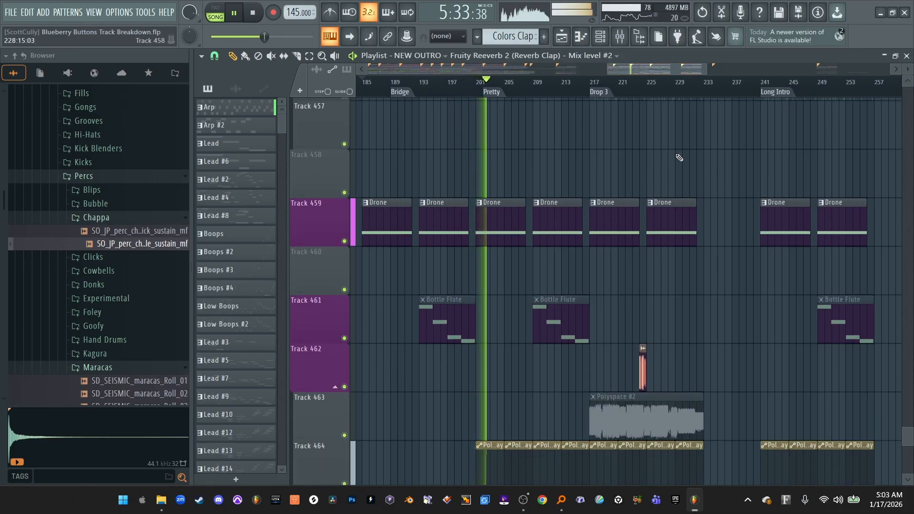
pyautogui.scroll(13, 714, 162)
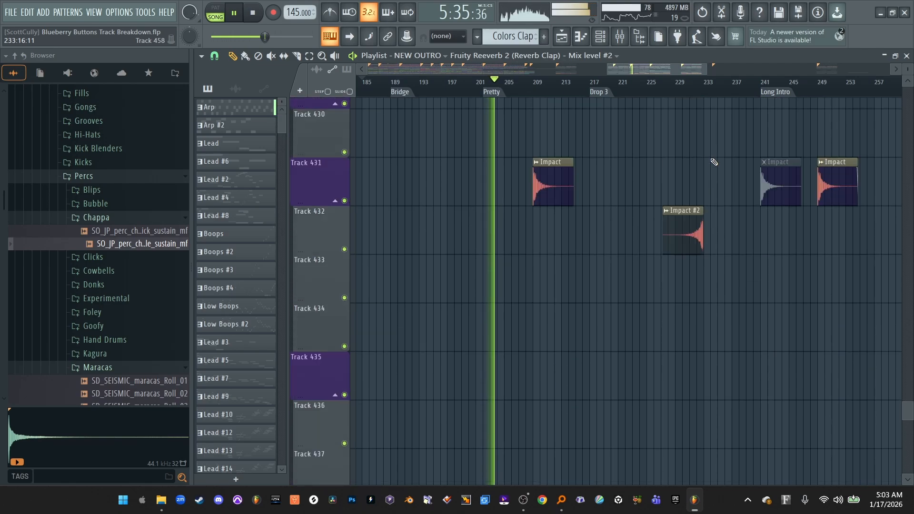
pyautogui.scroll(5, 714, 162)
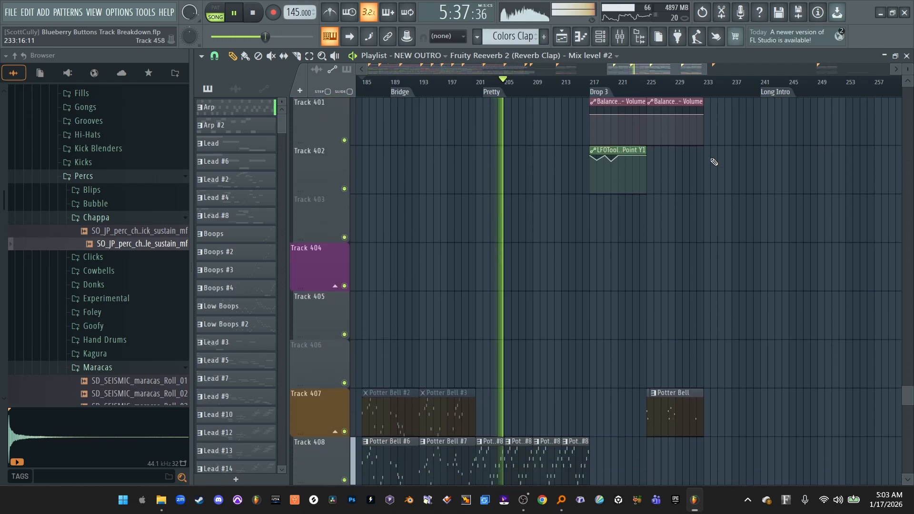
# Keep the Pretty section playing while examining the strings, marimba and Chaos Marimba clips placed around Drop 3 and the Long Intro
pyautogui.scroll(-4, 714, 162)
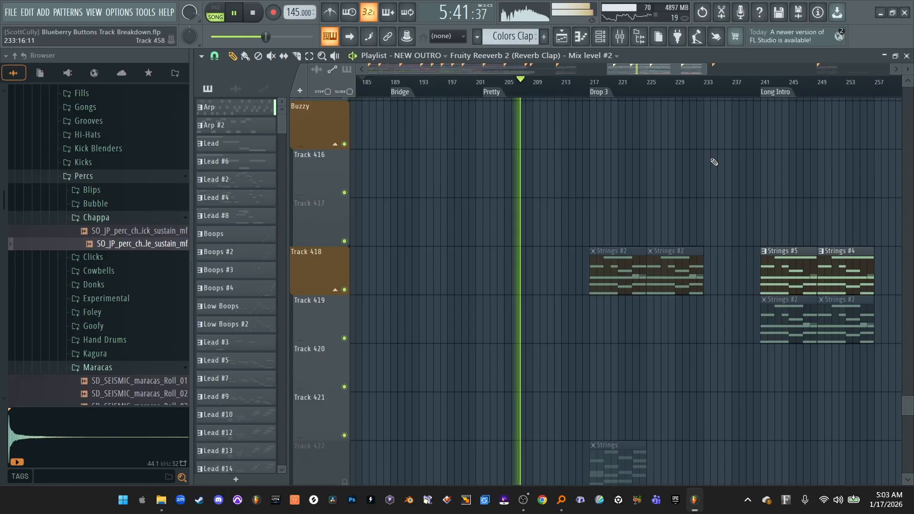
pyautogui.scroll(-4, 714, 162)
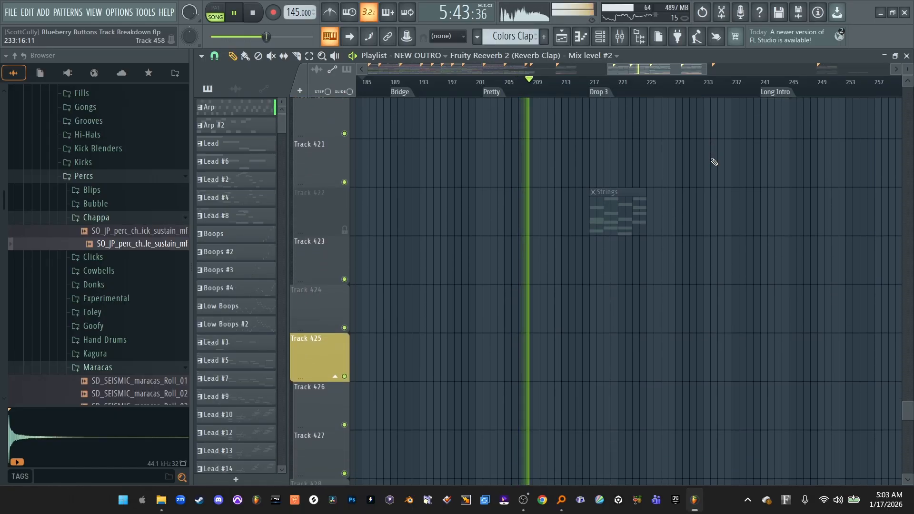
pyautogui.scroll(-1, 714, 162)
pyautogui.scroll(10, 714, 162)
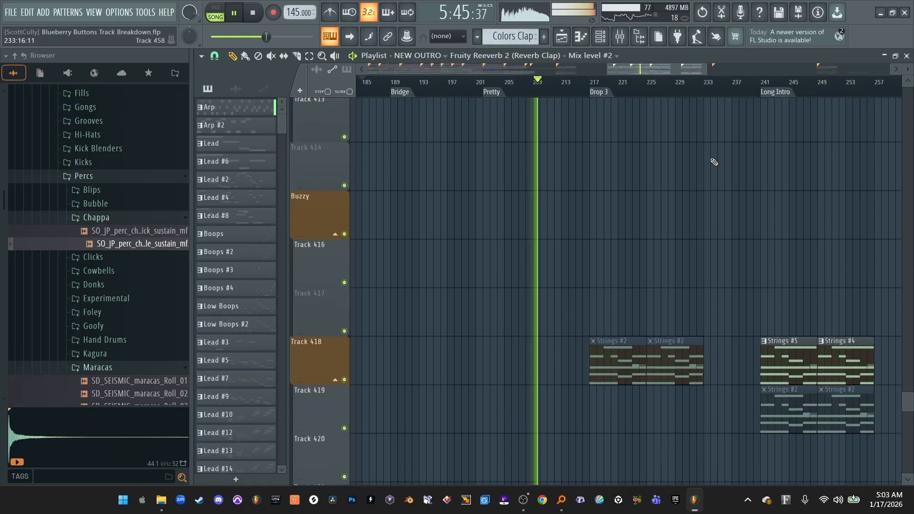
pyautogui.scroll(8, 714, 162)
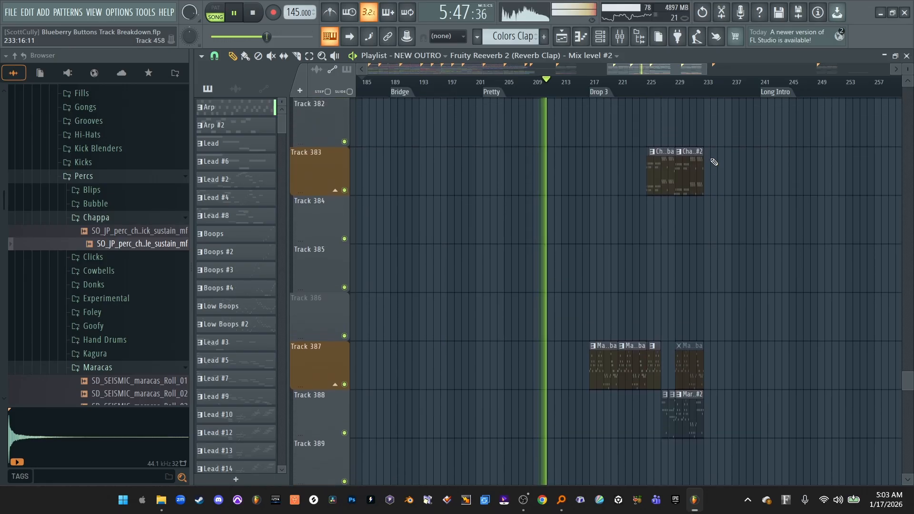
pyautogui.scroll(1, 714, 162)
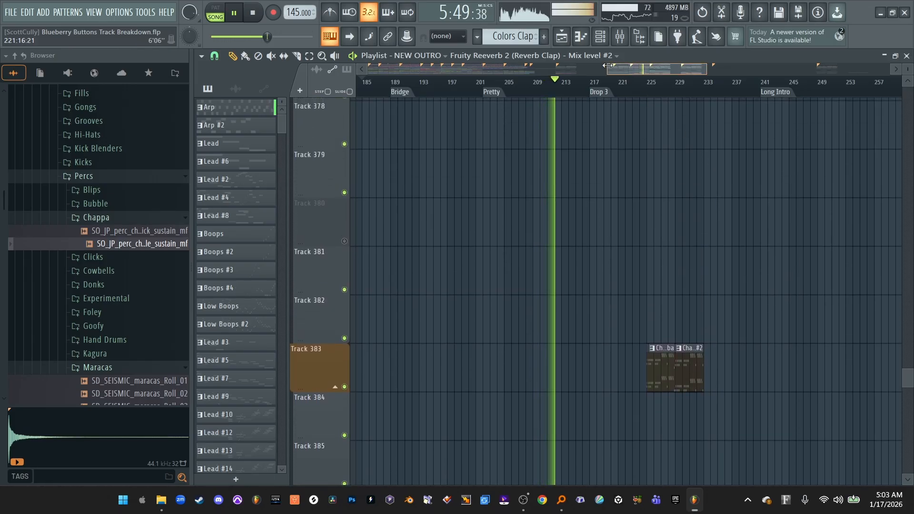
# Play from the end of the Pretty section into Drop 3, examining its clips on tracks 362 through 390
pyautogui.moveTo(608, 65); pyautogui.dragTo(582, 68)
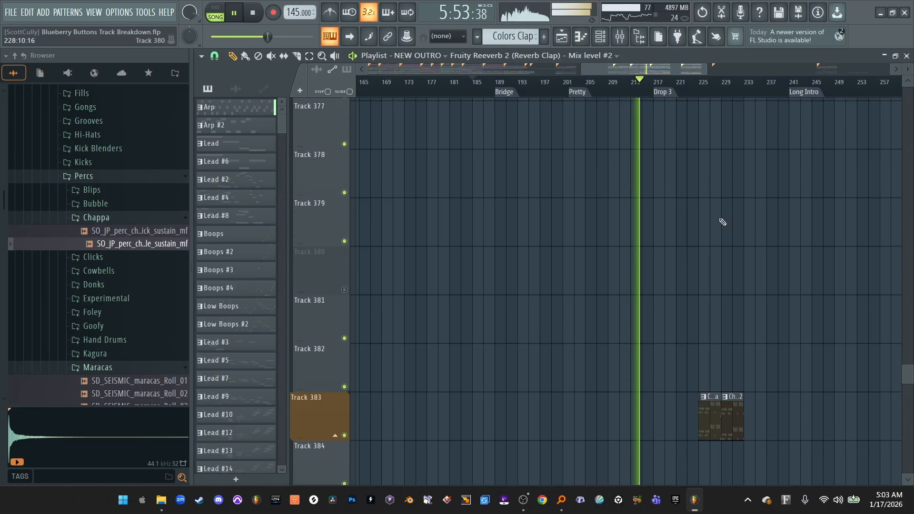
pyautogui.scroll(15, 722, 222)
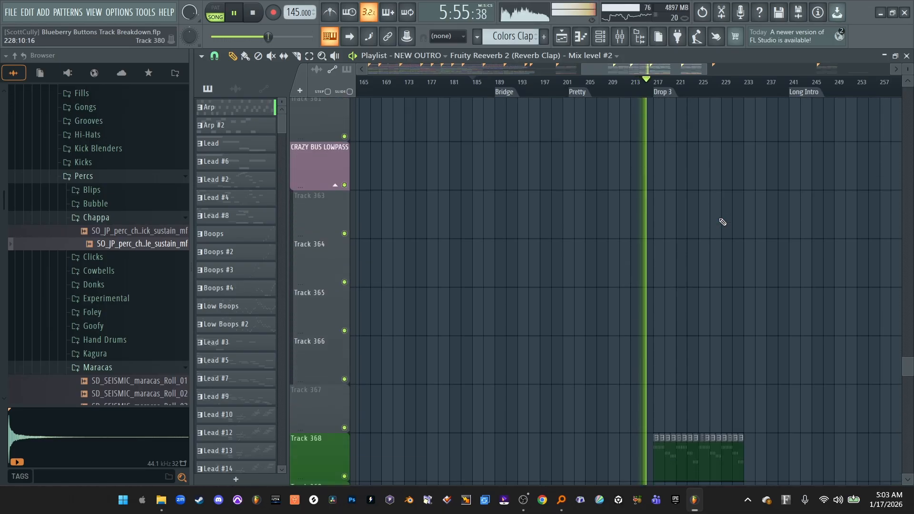
pyautogui.scroll(-5, 723, 221)
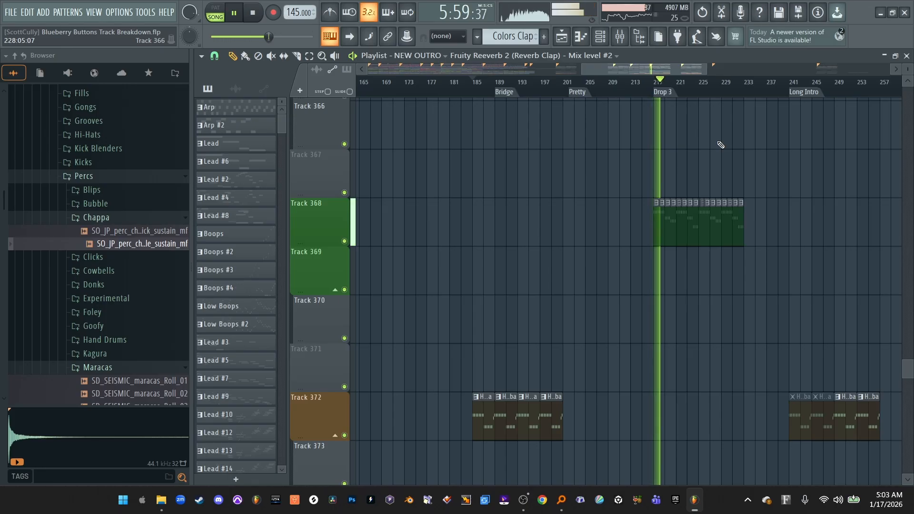
pyautogui.moveTo(579, 70); pyautogui.dragTo(612, 71)
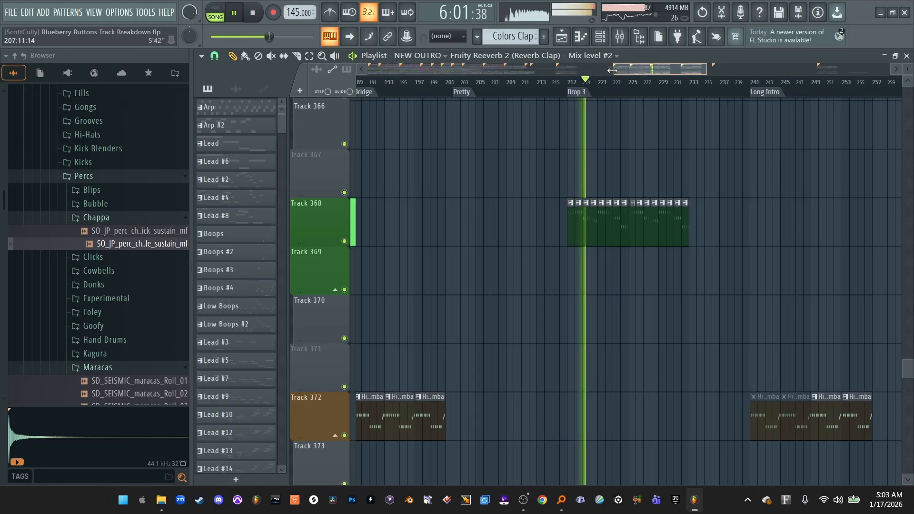
pyautogui.scroll(-17, 622, 174)
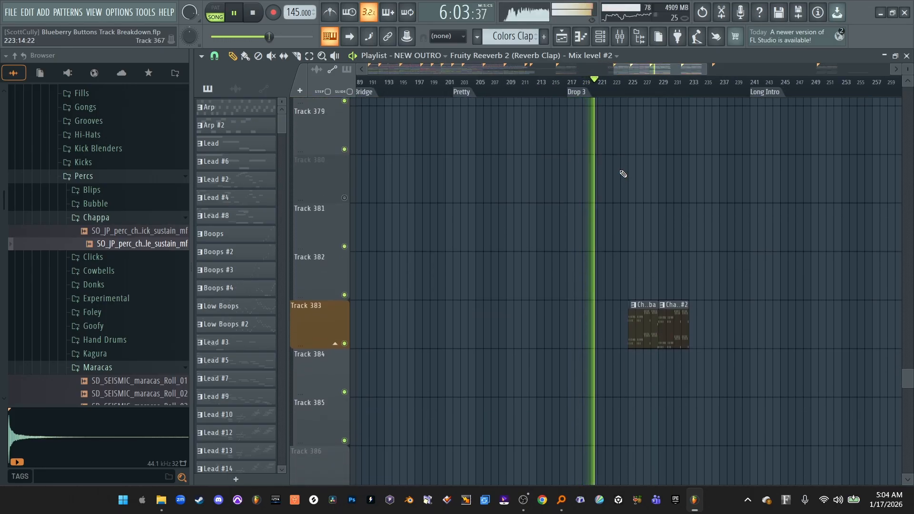
pyautogui.scroll(-1, 622, 174)
pyautogui.scroll(8, 623, 174)
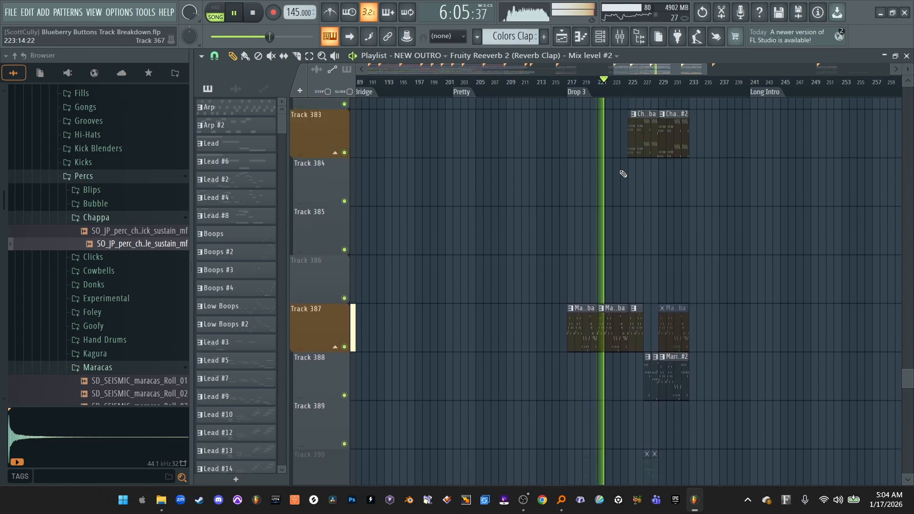
pyautogui.scroll(-3, 623, 175)
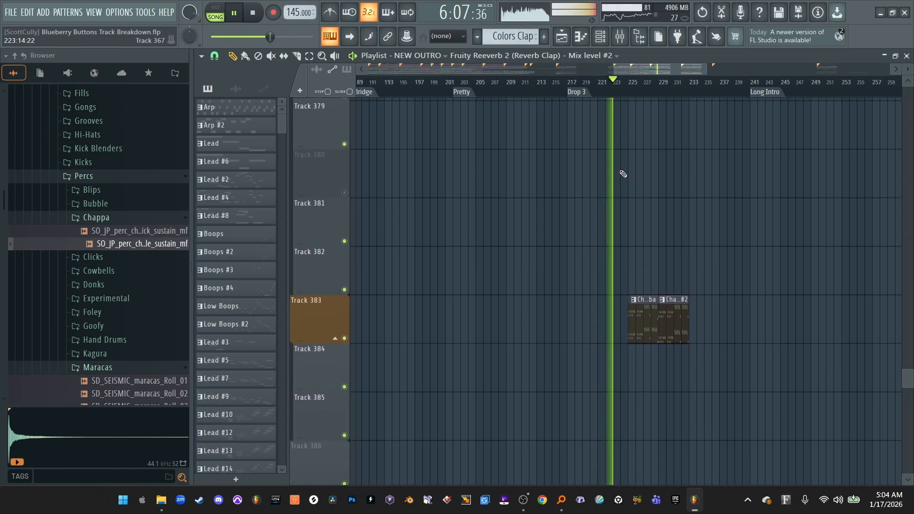
pyautogui.scroll(2, 623, 174)
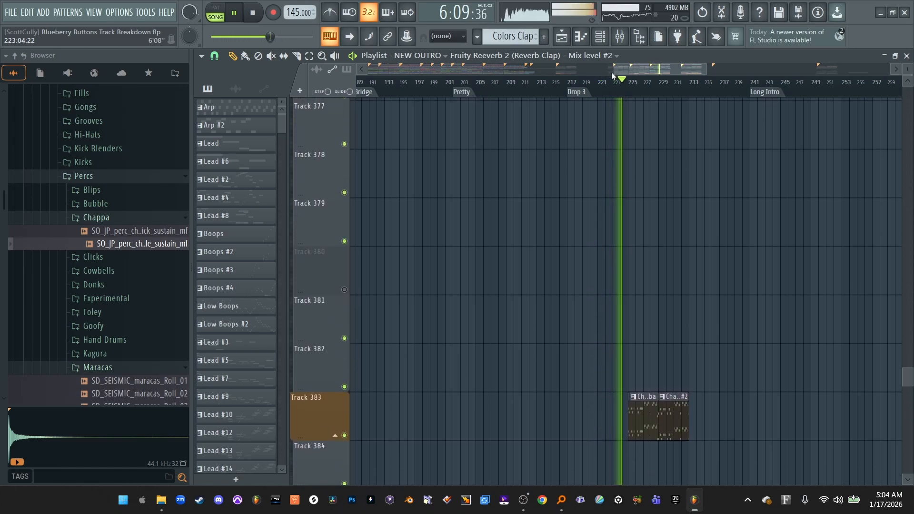
# Listen to Drop 3's second half, following the Chaos Marimba and Marimba #2 clips and the tracks up to 310, and pause around bar 233
pyautogui.moveTo(615, 70); pyautogui.dragTo(645, 70)
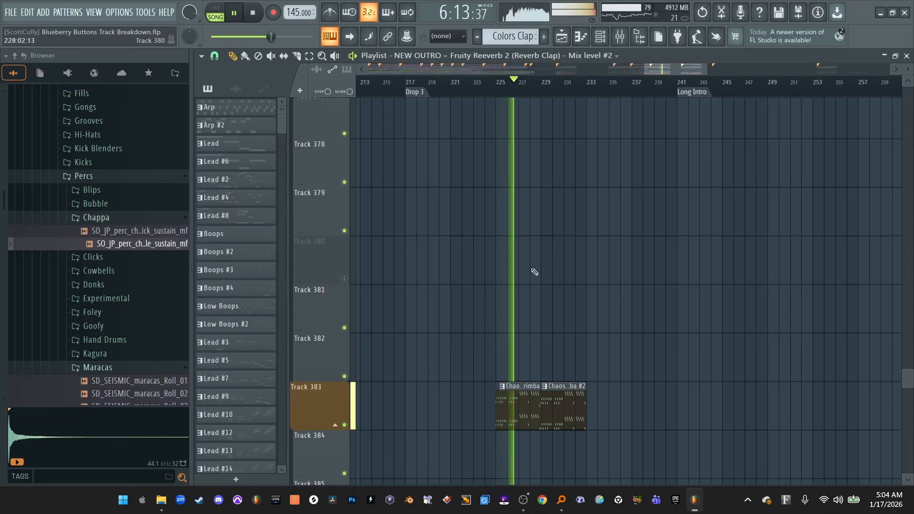
pyautogui.scroll(-7, 535, 271)
pyautogui.scroll(-1, 534, 271)
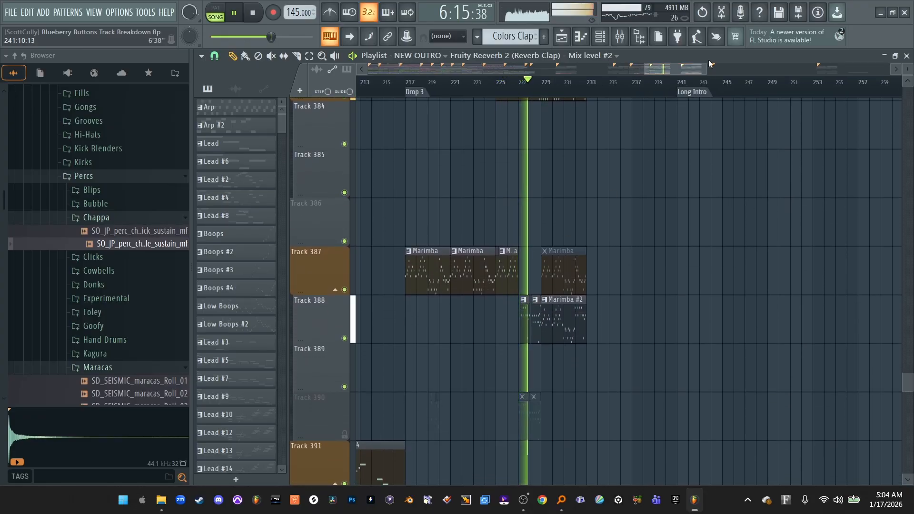
pyautogui.moveTo(670, 70); pyautogui.dragTo(682, 70)
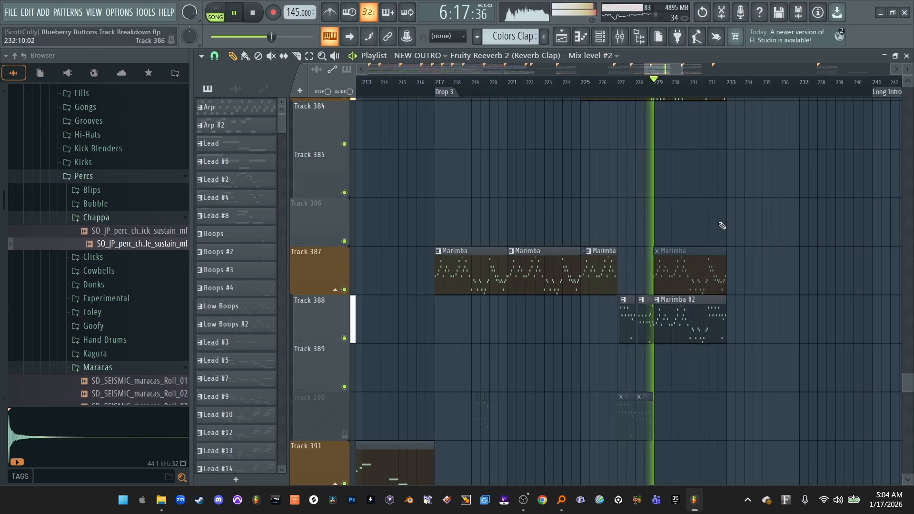
pyautogui.scroll(10, 718, 225)
pyautogui.scroll(20, 722, 226)
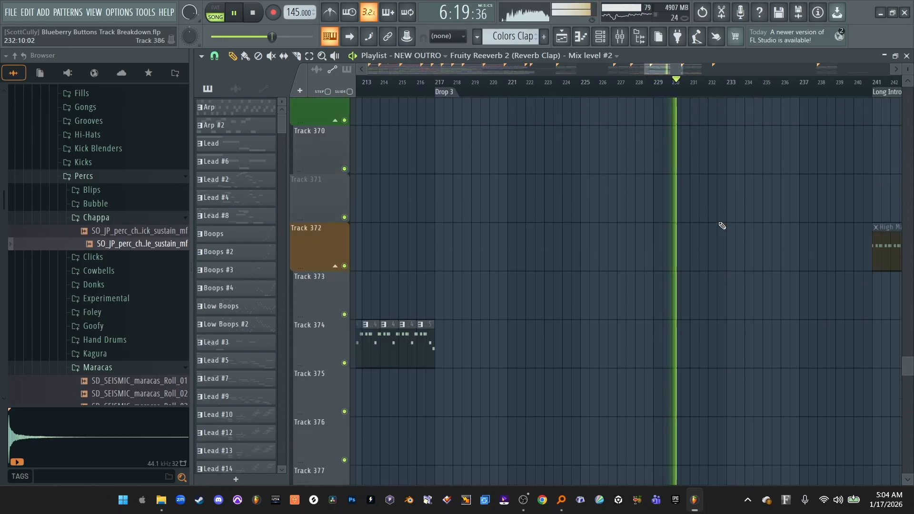
pyautogui.scroll(20, 721, 225)
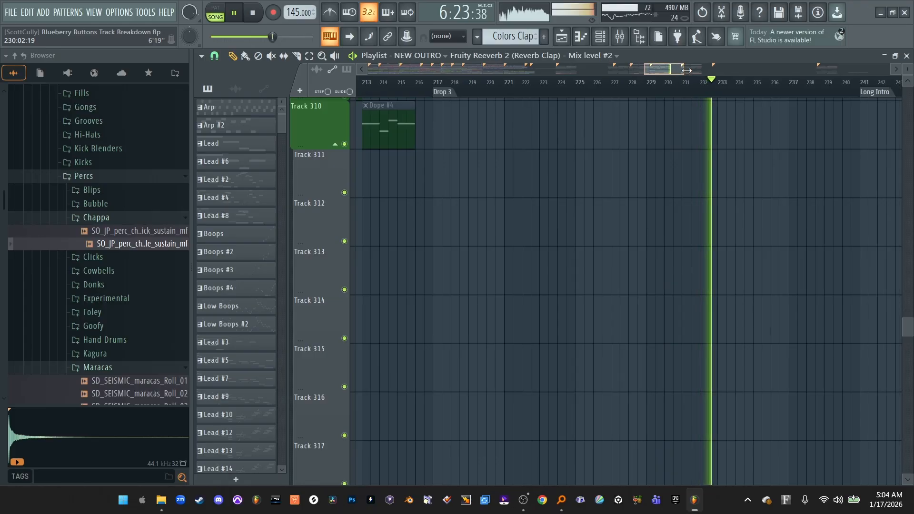
pyautogui.moveTo(675, 70); pyautogui.dragTo(724, 70)
pyautogui.click(233, 15)
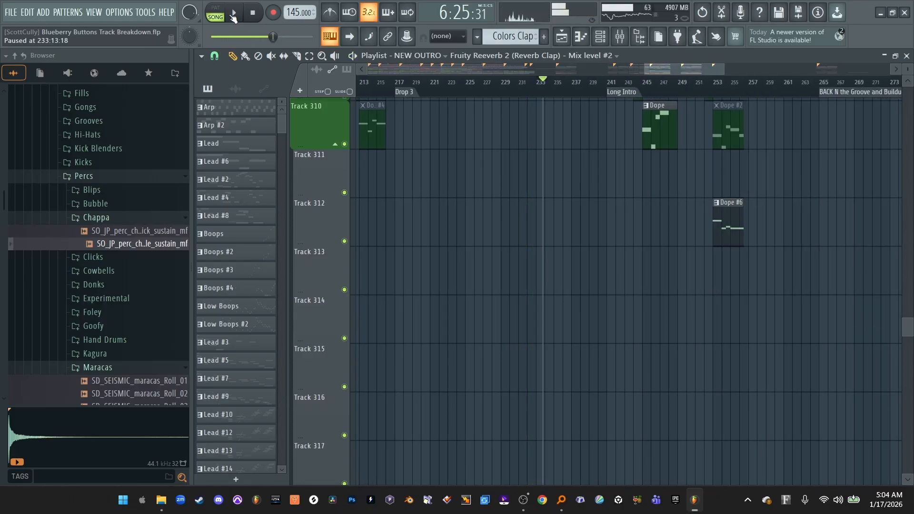
# View the whole arrangement and move the playhead through Outcast, the New Song End area and the Bridge to compare the sections
pyautogui.moveTo(639, 72)
pyautogui.mouseDown()
pyautogui.moveTo(409, 72)
pyautogui.moveTo(368, 99)
pyautogui.mouseUp()
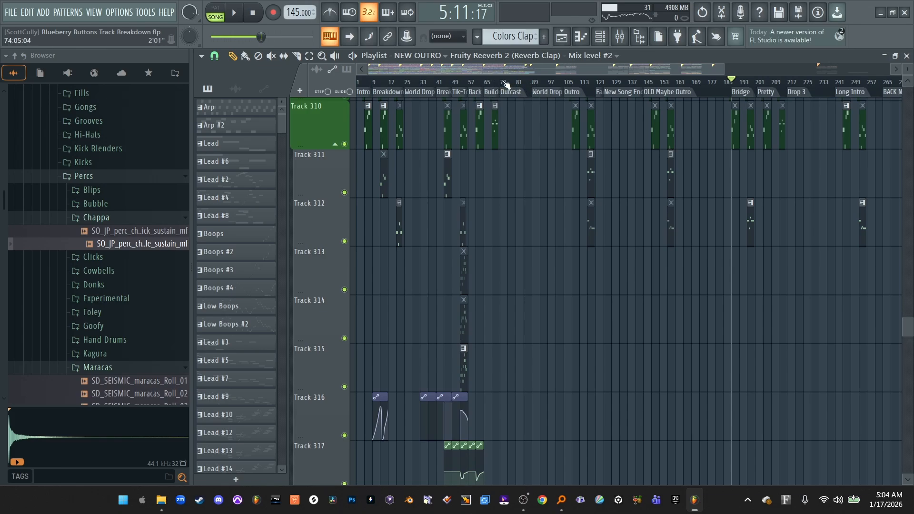
pyautogui.moveTo(506, 84); pyautogui.dragTo(521, 86)
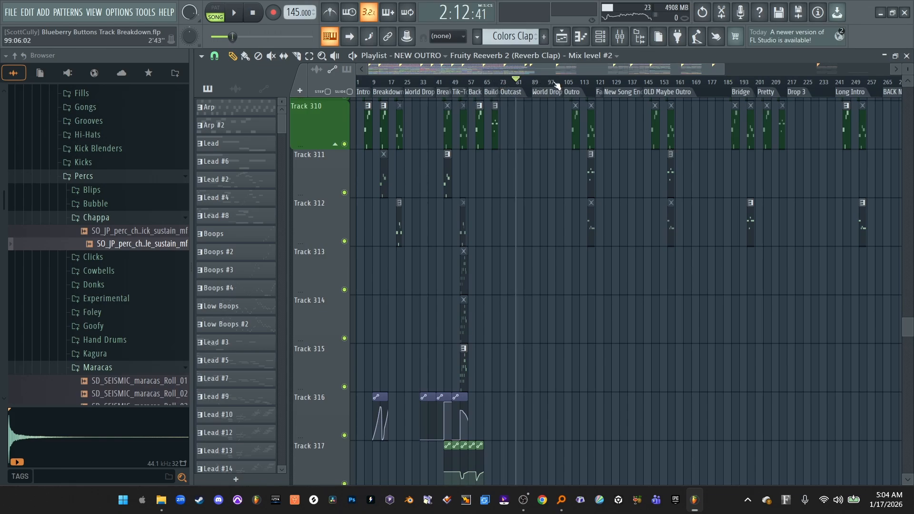
pyautogui.moveTo(583, 82); pyautogui.dragTo(595, 84)
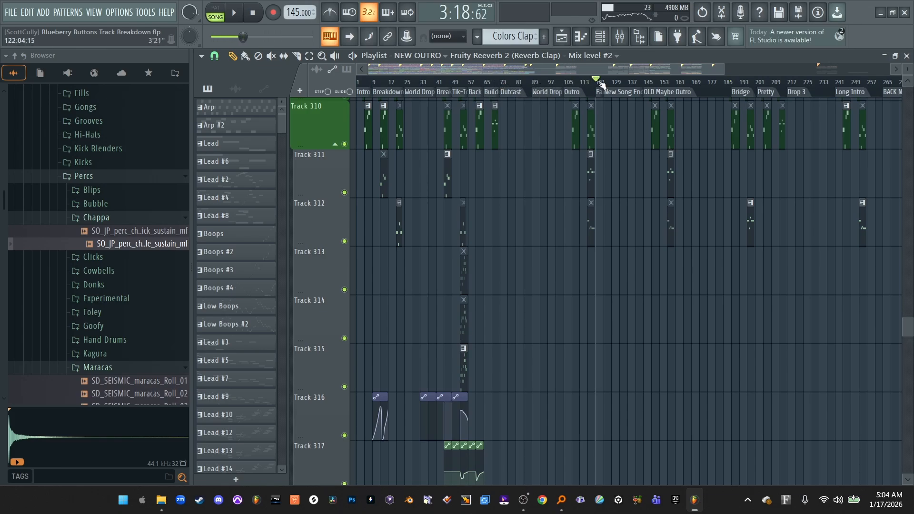
pyautogui.moveTo(371, 69); pyautogui.dragTo(539, 69)
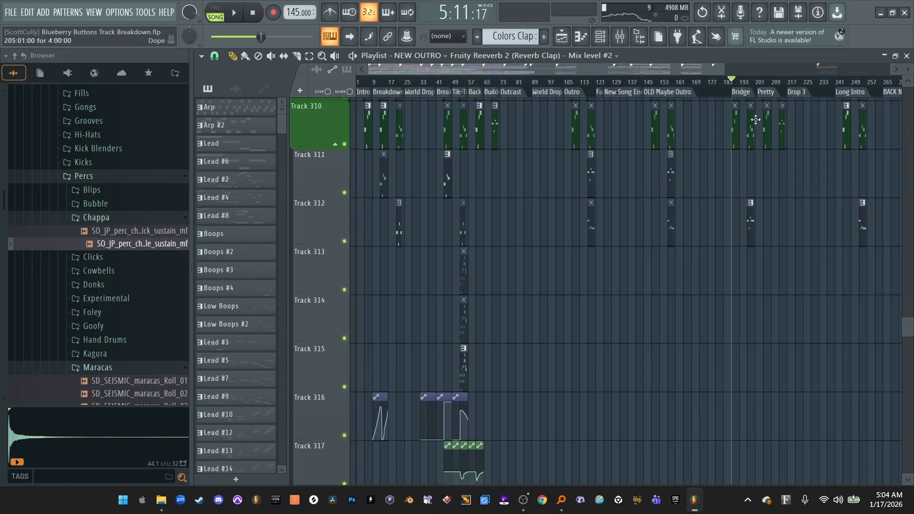
# Audition the transition from the Bridge into the Pretty section around bar 201 and pause just after it
pyautogui.moveTo(368, 67); pyautogui.dragTo(571, 71)
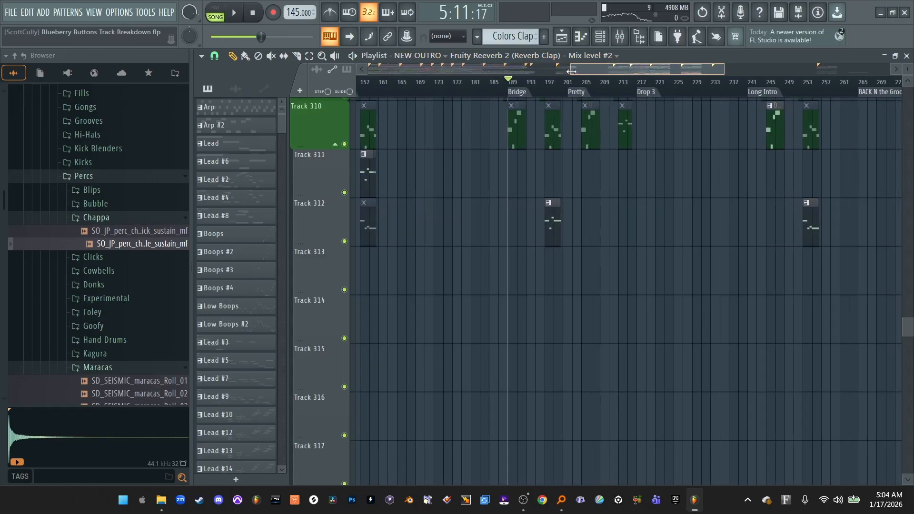
pyautogui.click(569, 87)
pyautogui.click(241, 16)
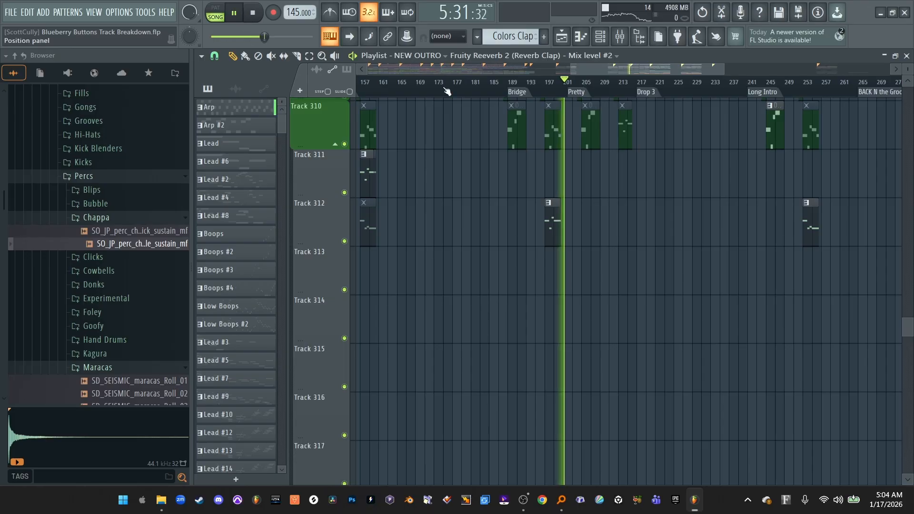
pyautogui.click(235, 14)
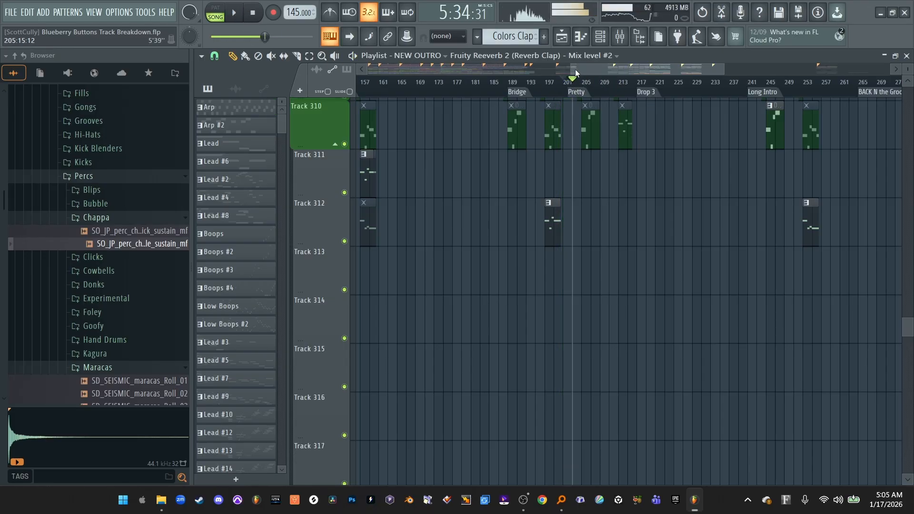
# Play the Long Intro from about bar 241, examining the Dope clips on tracks 309 through 312
pyautogui.moveTo(571, 68); pyautogui.dragTo(610, 66)
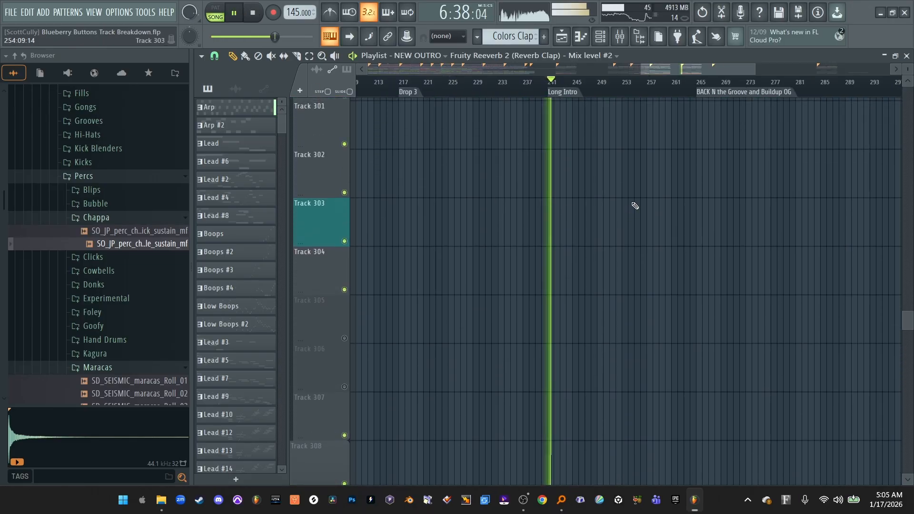
pyautogui.scroll(-8, 618, 214)
pyautogui.scroll(1, 635, 157)
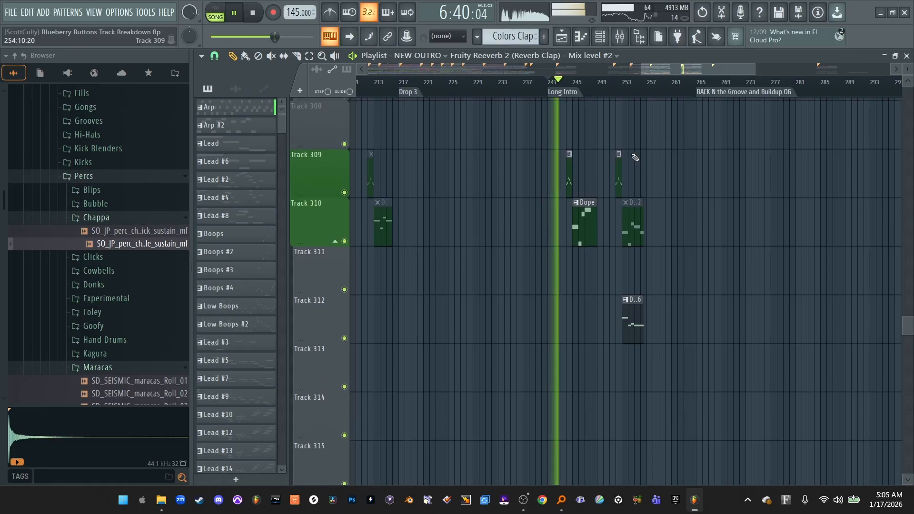
pyautogui.scroll(5, 635, 158)
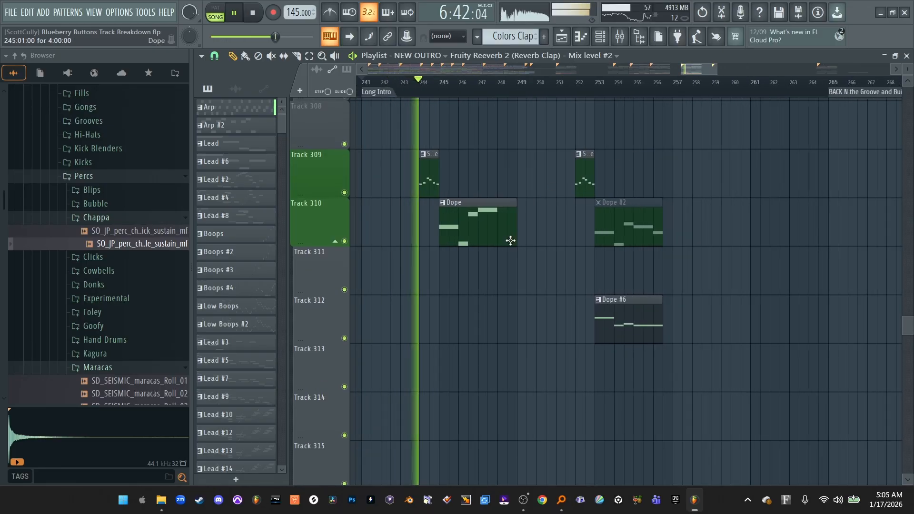
pyautogui.scroll(4, 519, 253)
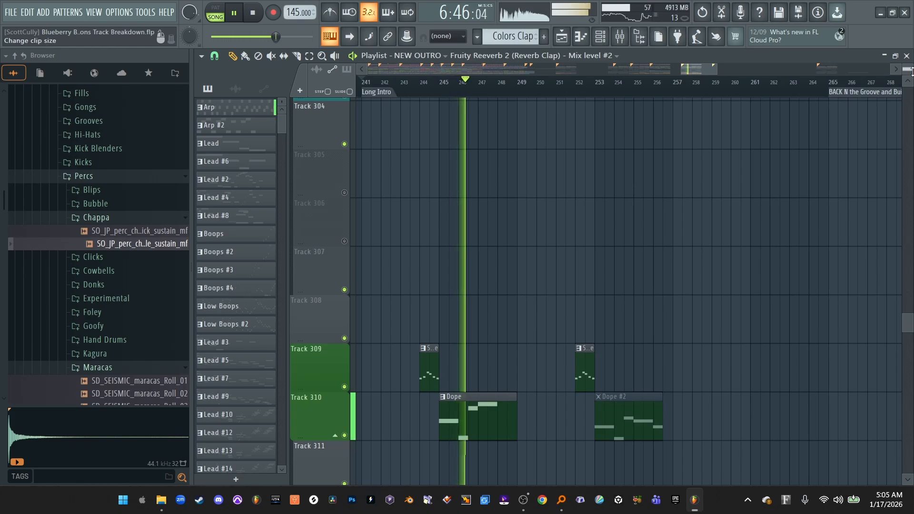
# Keep the Long Intro playing while examining the Saw Sub and Bass Pluck clips on tracks 176 through 186
pyautogui.scroll(-5, 910, 70)
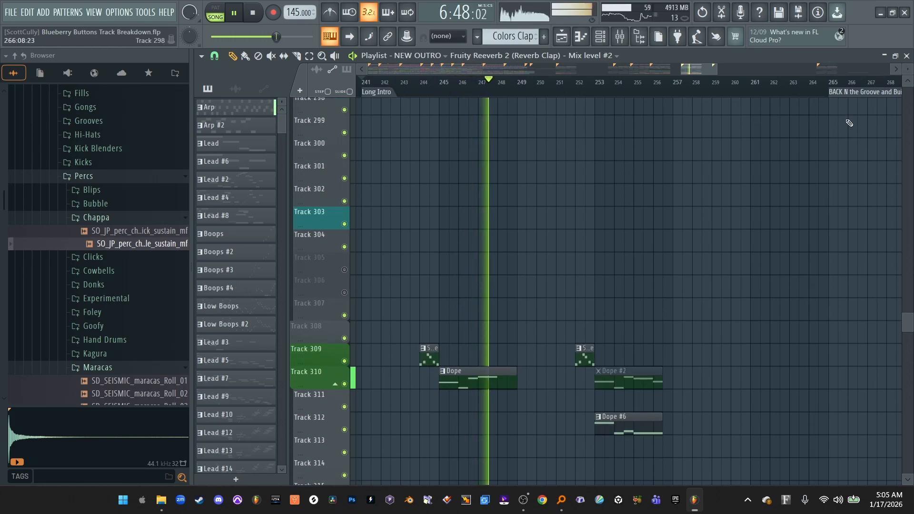
pyautogui.scroll(15, 581, 227)
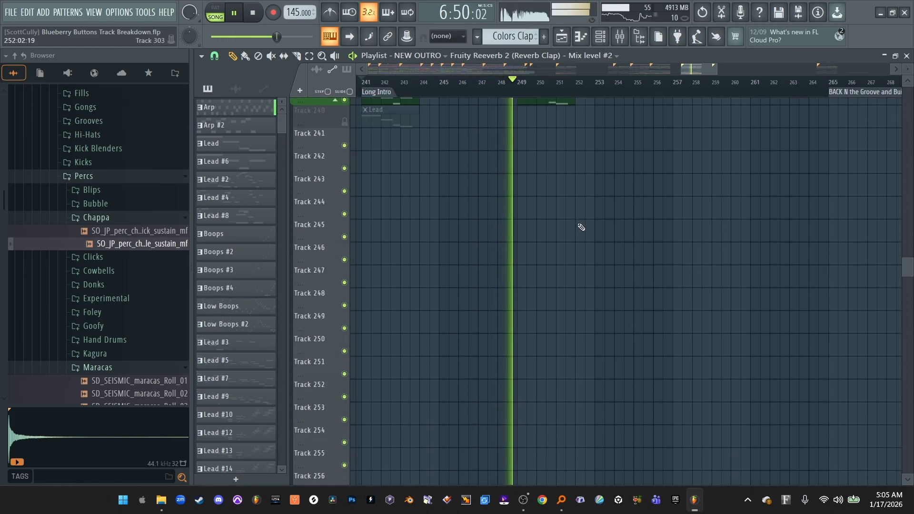
pyautogui.scroll(8, 581, 227)
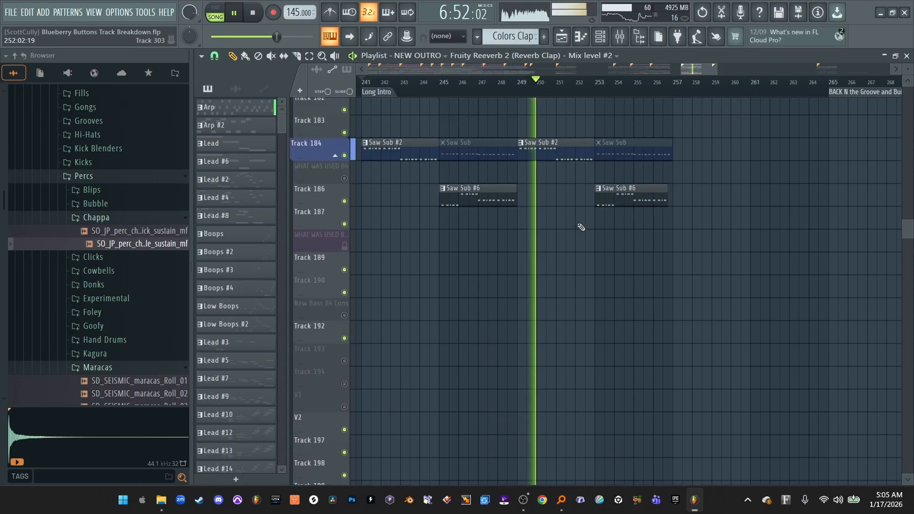
pyautogui.scroll(-1, 581, 227)
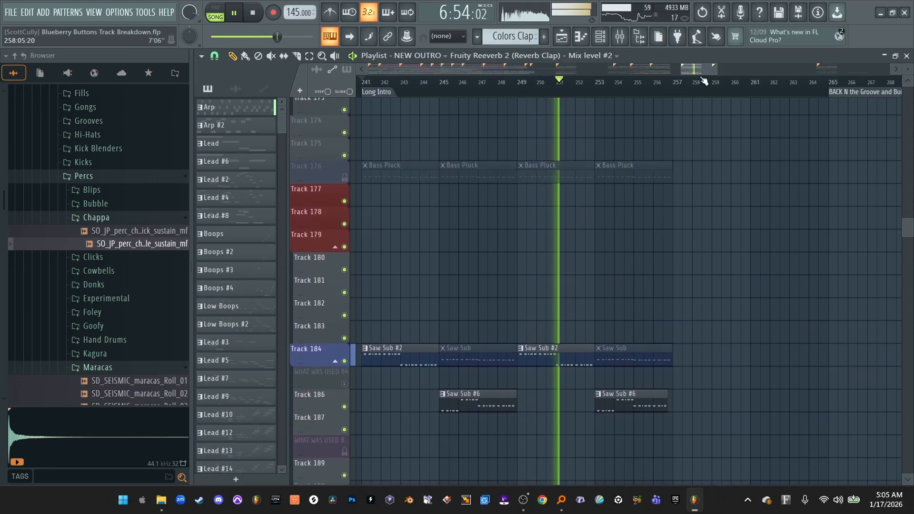
# Listen to the end of the Long Intro, following the Punk Hats, crash and percussion clips on tracks 132 through 166, and pause around bar 257
pyautogui.moveTo(714, 69); pyautogui.dragTo(638, 69)
pyautogui.scroll(5, 791, 198)
pyautogui.scroll(3, 793, 200)
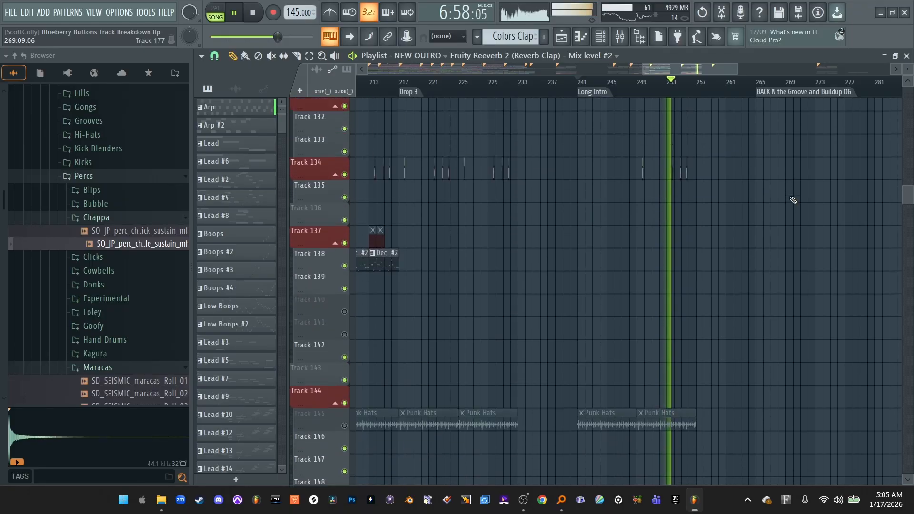
pyautogui.scroll(-2, 792, 200)
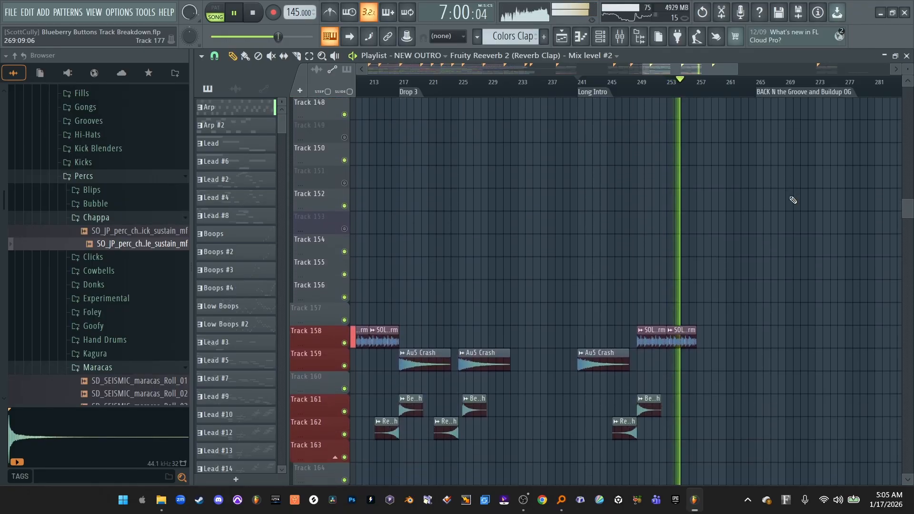
pyautogui.scroll(-2, 793, 200)
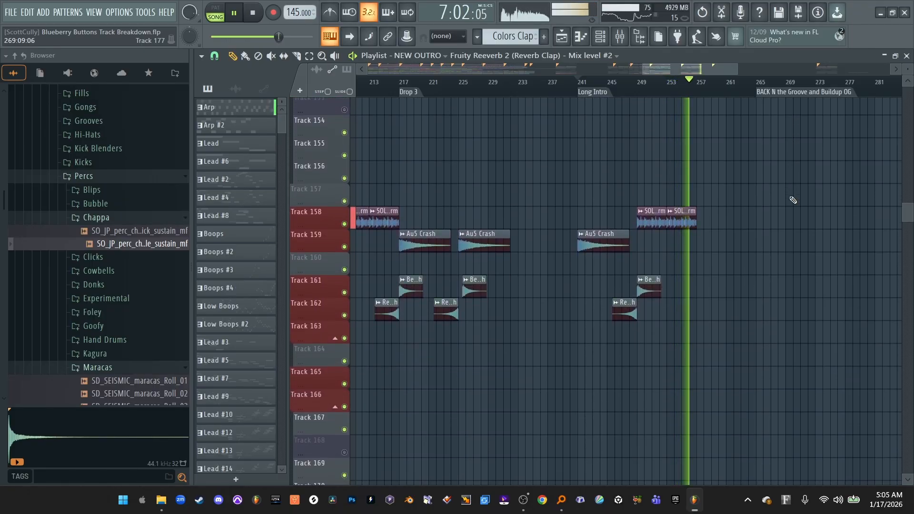
pyautogui.scroll(7, 793, 199)
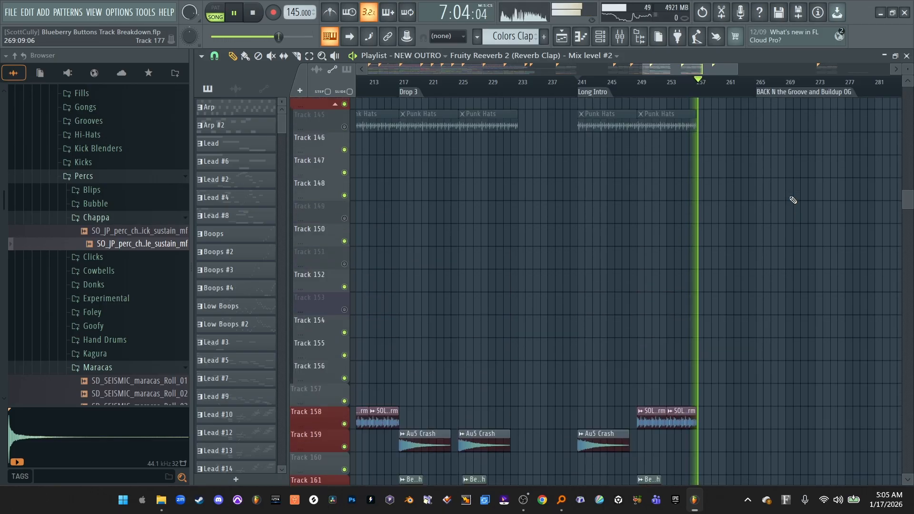
pyautogui.click(234, 14)
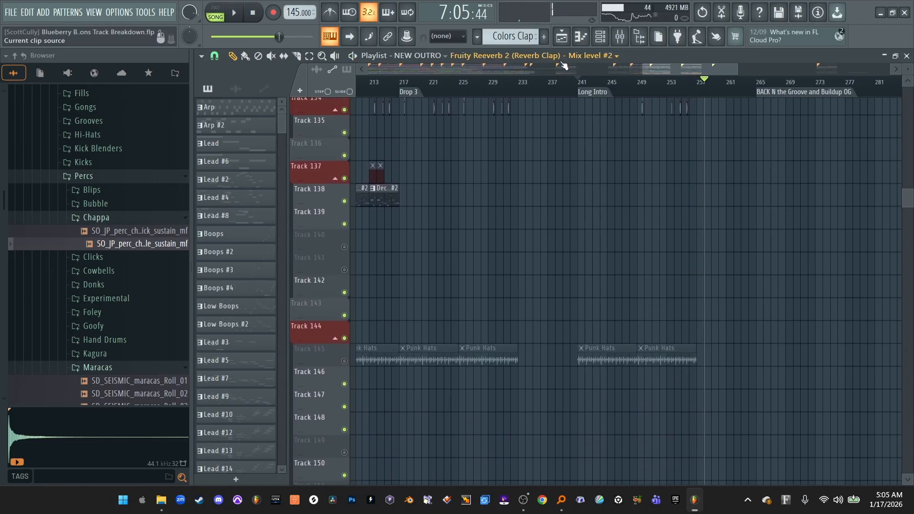
# View the whole arrangement and compare the Long Intro from bar 249 with the opening Intro and OLD Maybe Outro sections
pyautogui.scroll(-5, 869, 86)
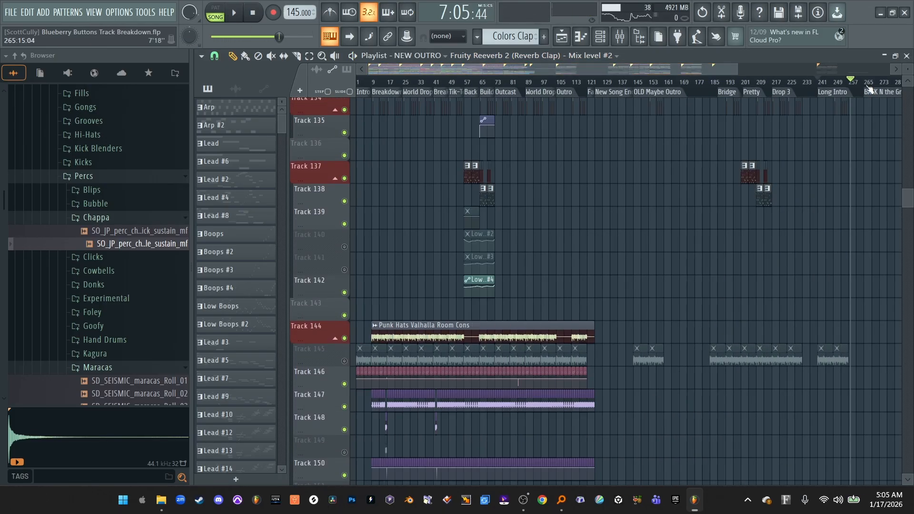
pyautogui.click(833, 83)
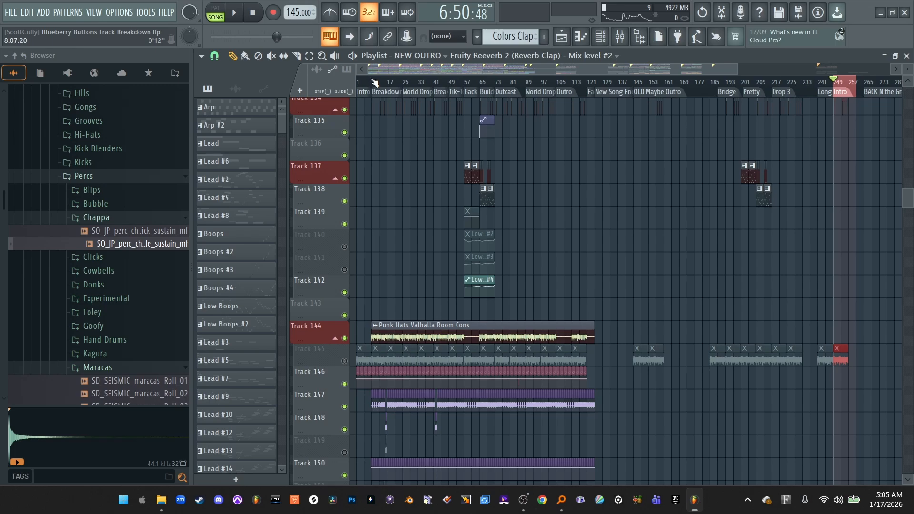
pyautogui.click(665, 89)
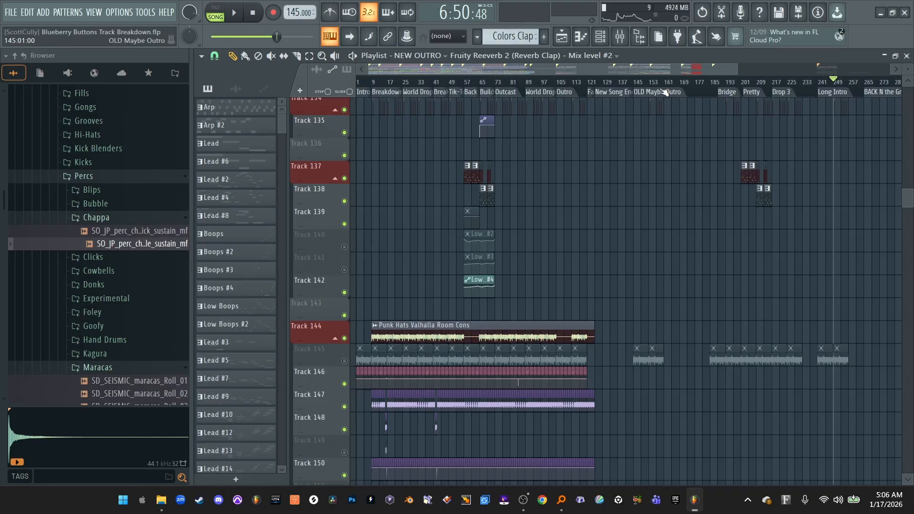
# Examine the Long Intro's hats, crash and percussion clips on tracks 135 through 170 up to BACK N the Groove and Buildup OG
pyautogui.moveTo(368, 74); pyautogui.dragTo(639, 44)
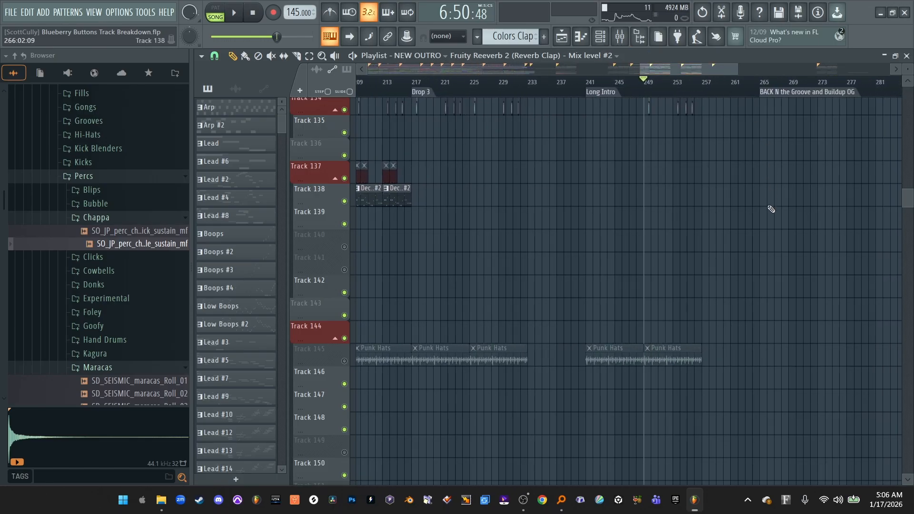
pyautogui.scroll(-20, 771, 209)
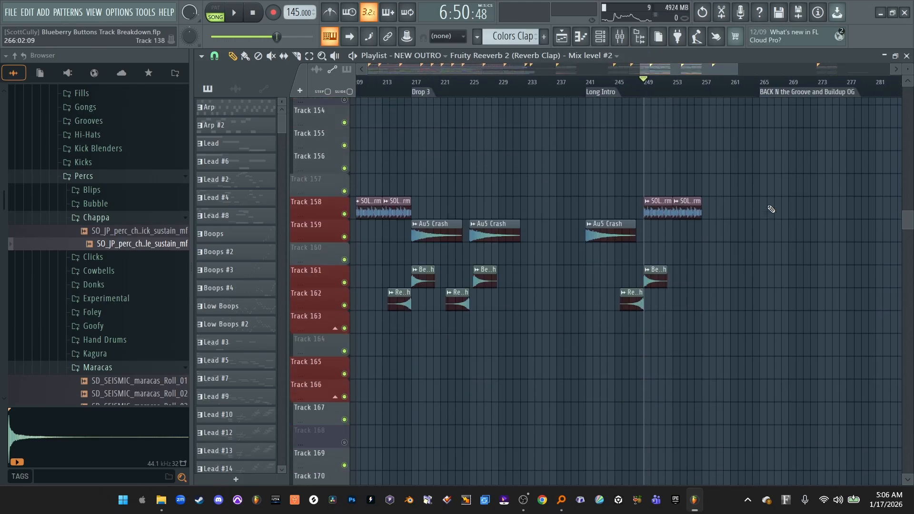
pyautogui.scroll(-5, 771, 210)
pyautogui.scroll(15, 771, 210)
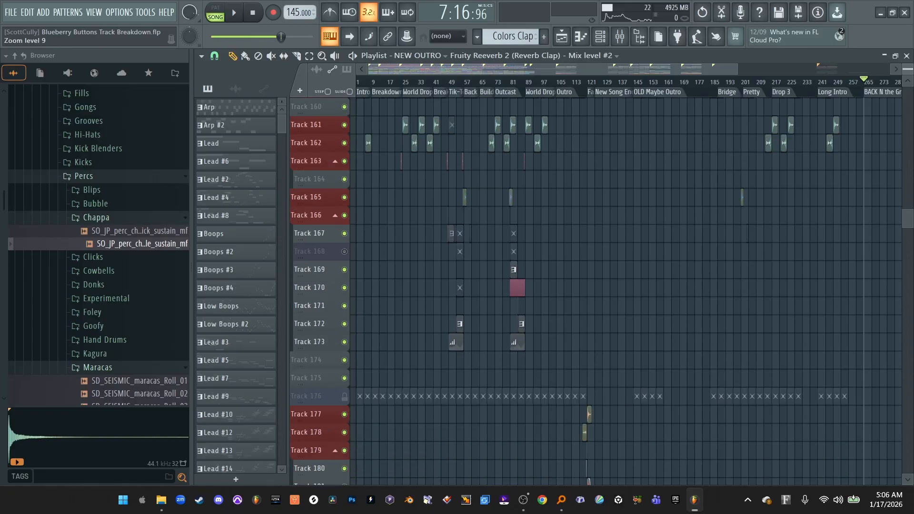
# Return to the first tracks of the full arrangement and reset the playhead to the start of the song
pyautogui.scroll(2, 771, 209)
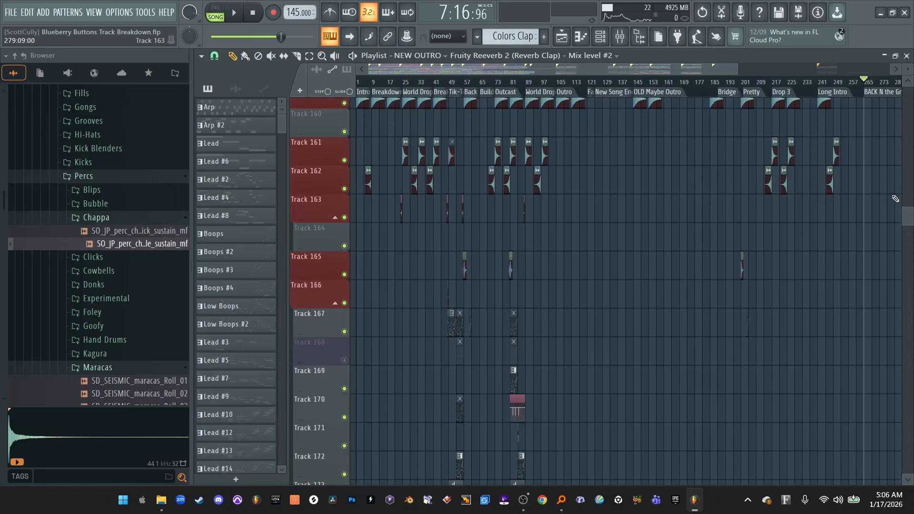
pyautogui.moveTo(908, 217); pyautogui.dragTo(727, 69)
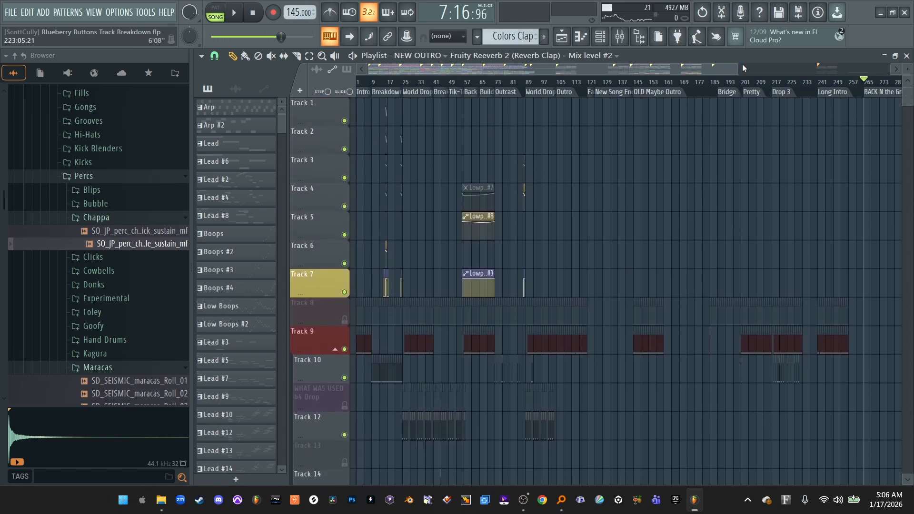
pyautogui.click(255, 12)
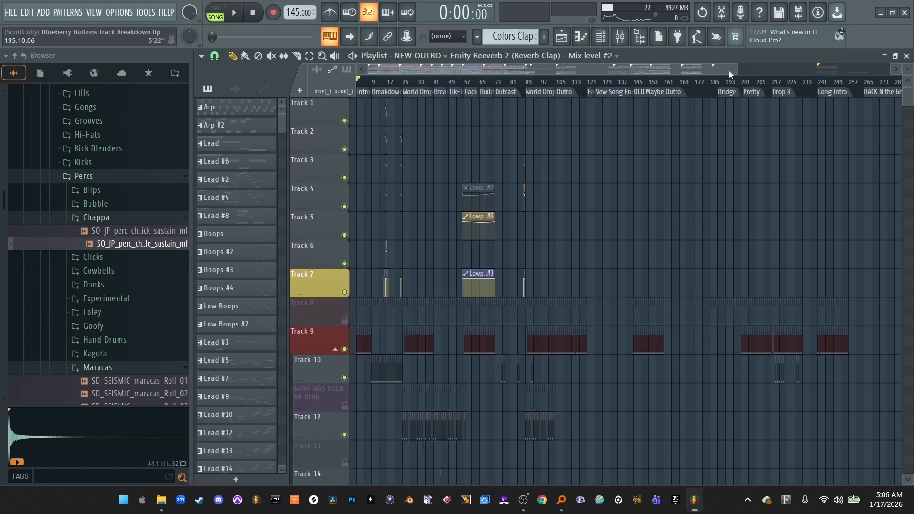